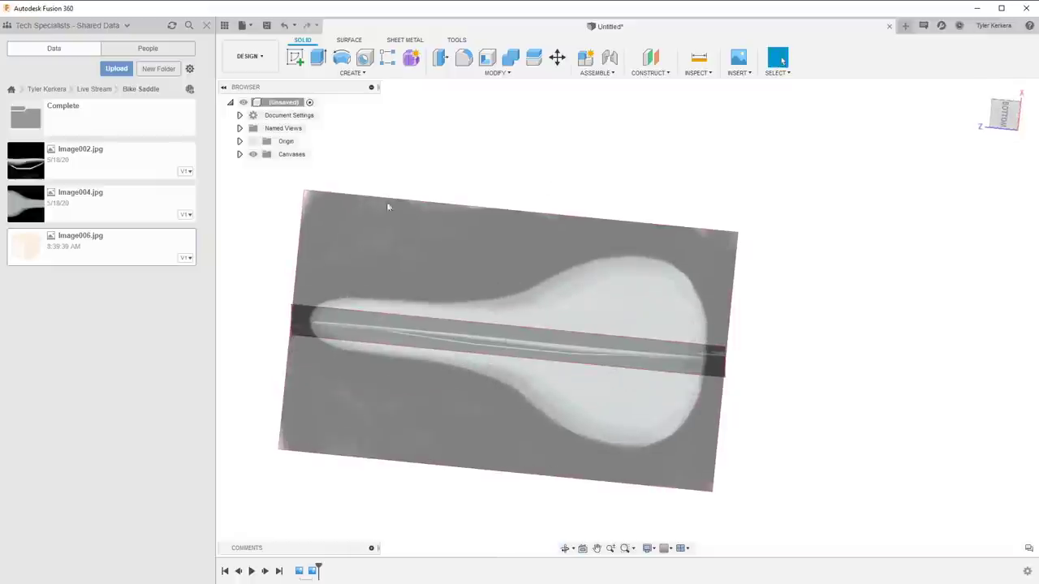
Insert Image006.jpg as a canvas on the XZ plane with the default 50 opacity
left_click(738, 64)
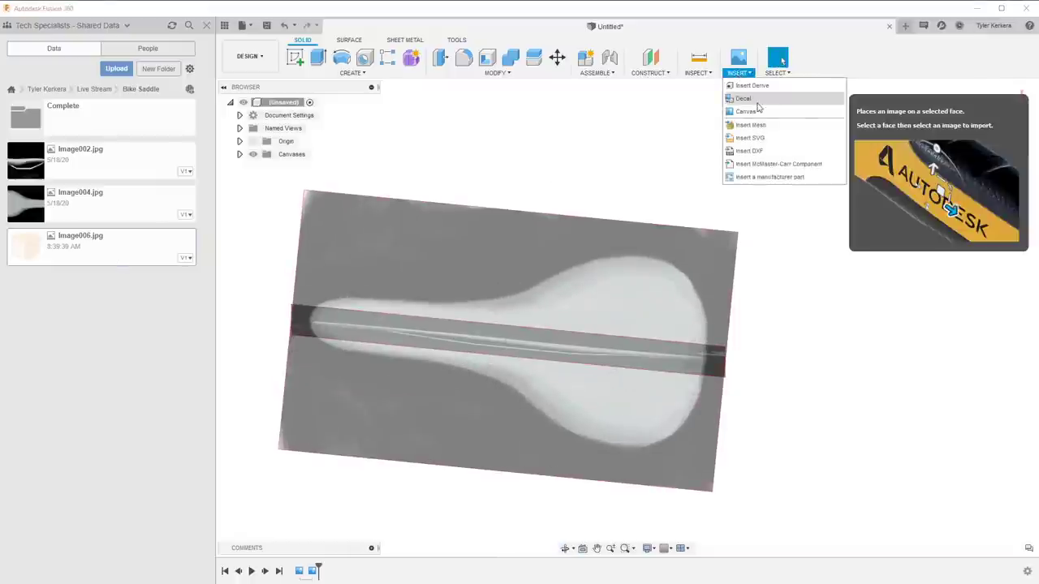
left_click(755, 103)
left_click(509, 307)
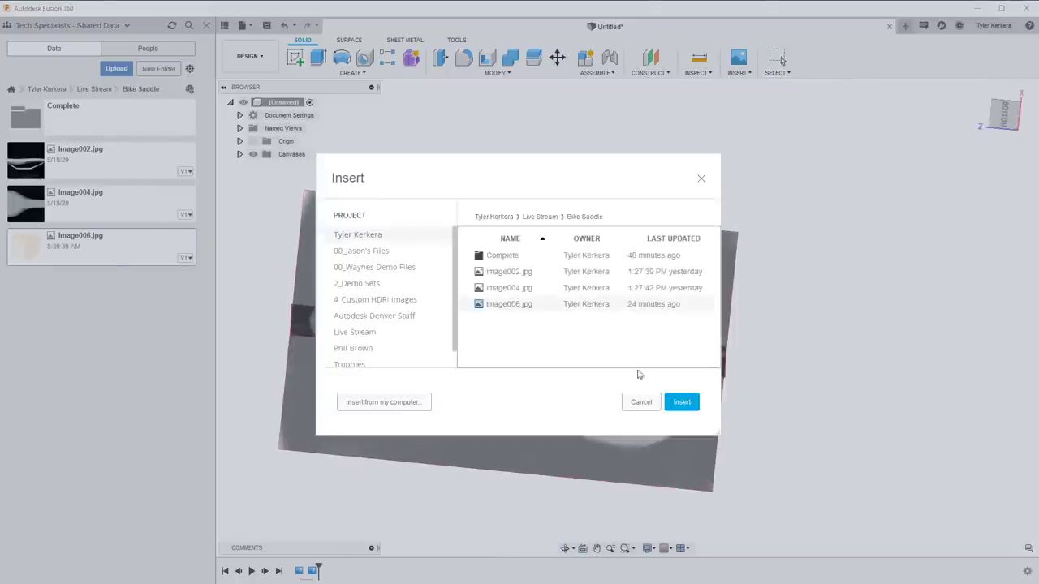
left_click(681, 402)
left_click(520, 333)
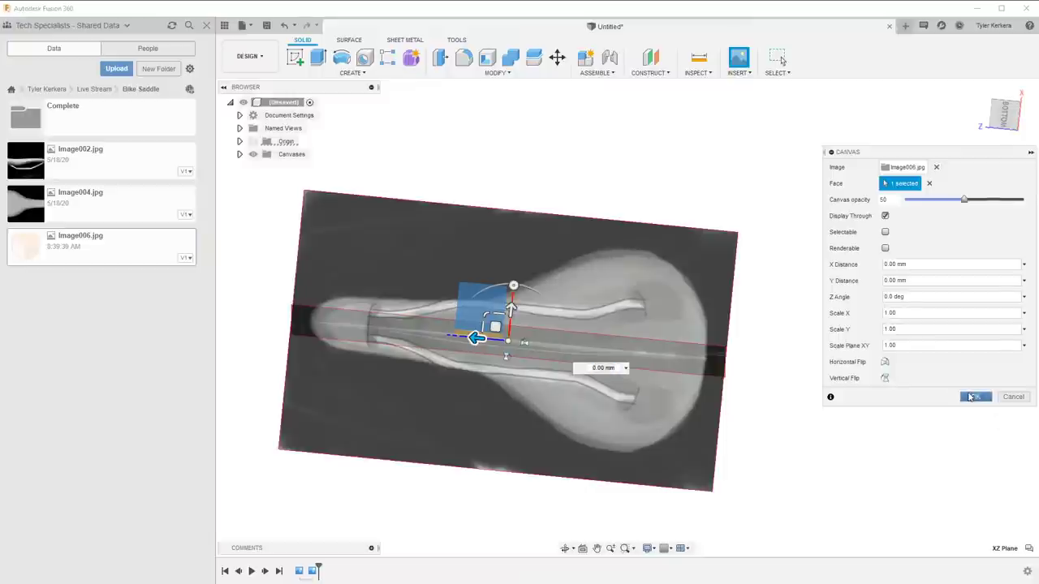
left_click(974, 396)
middle_click_drag(730, 178, 698, 300, "shift")
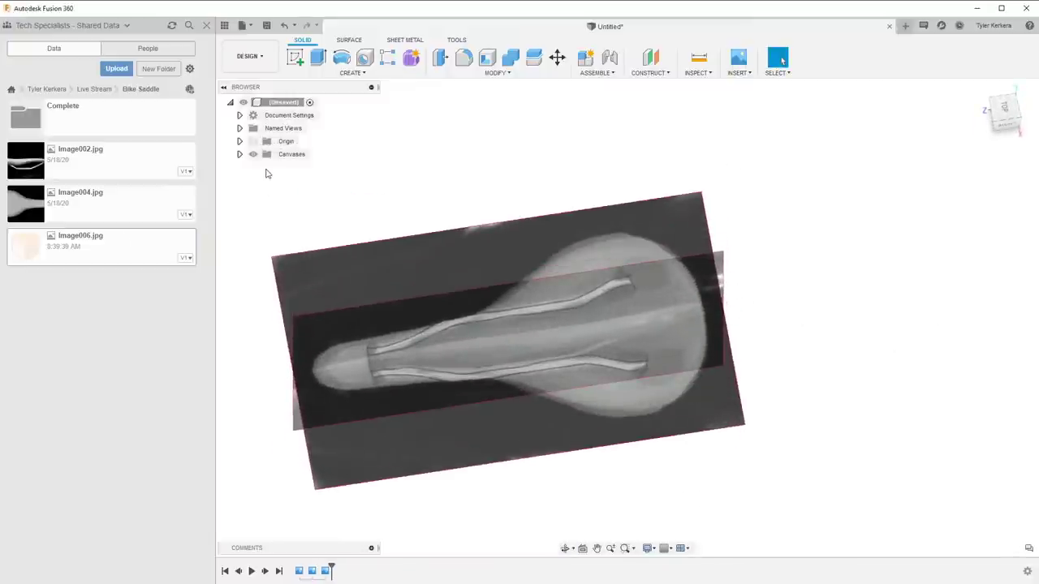
Delete the three canvases Image002, Image004 and Image006 from the design
left_click(241, 154)
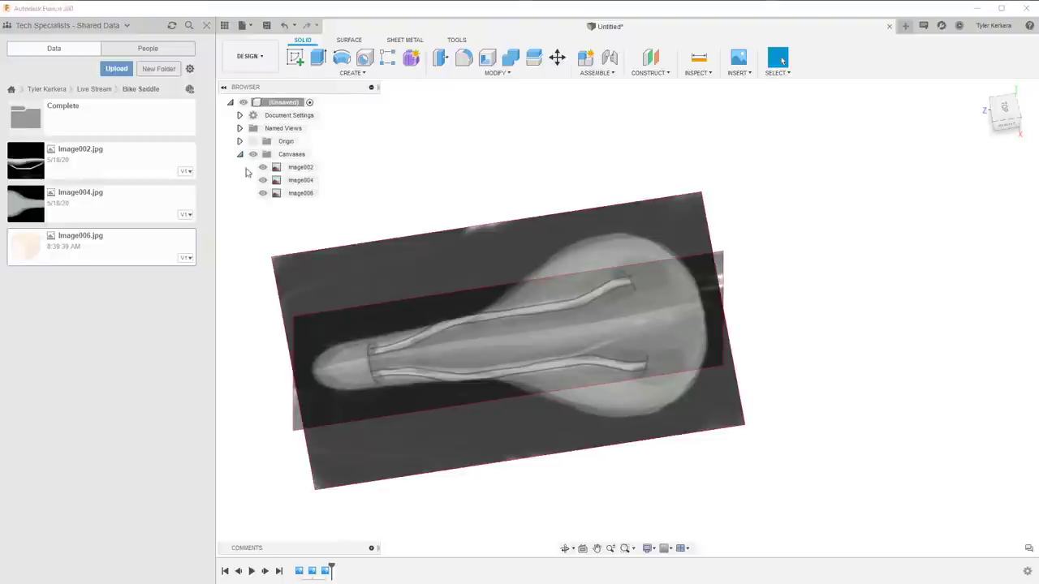
left_click(299, 166)
left_click(299, 193, "shift")
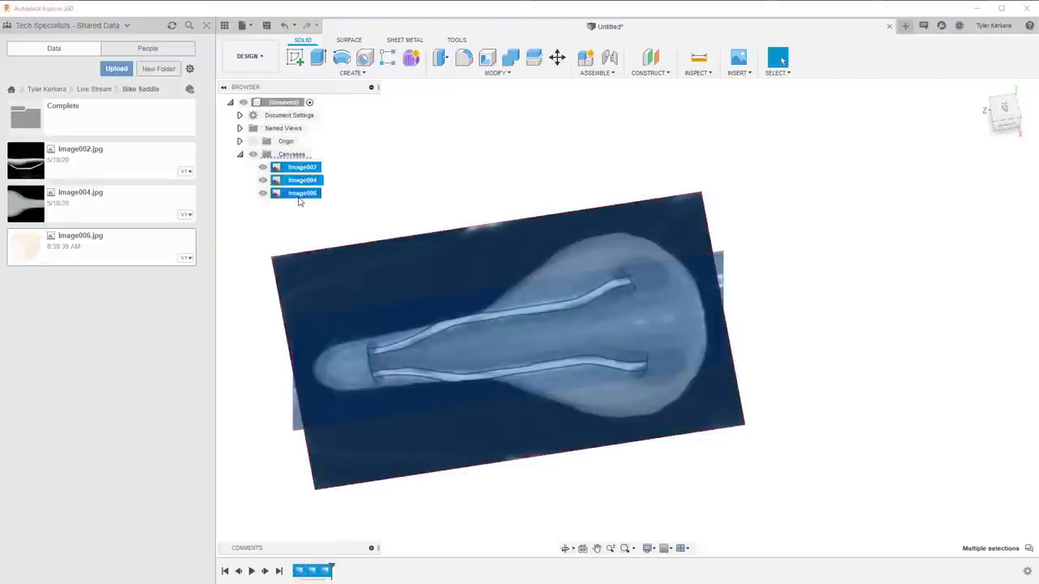
key("Delete")
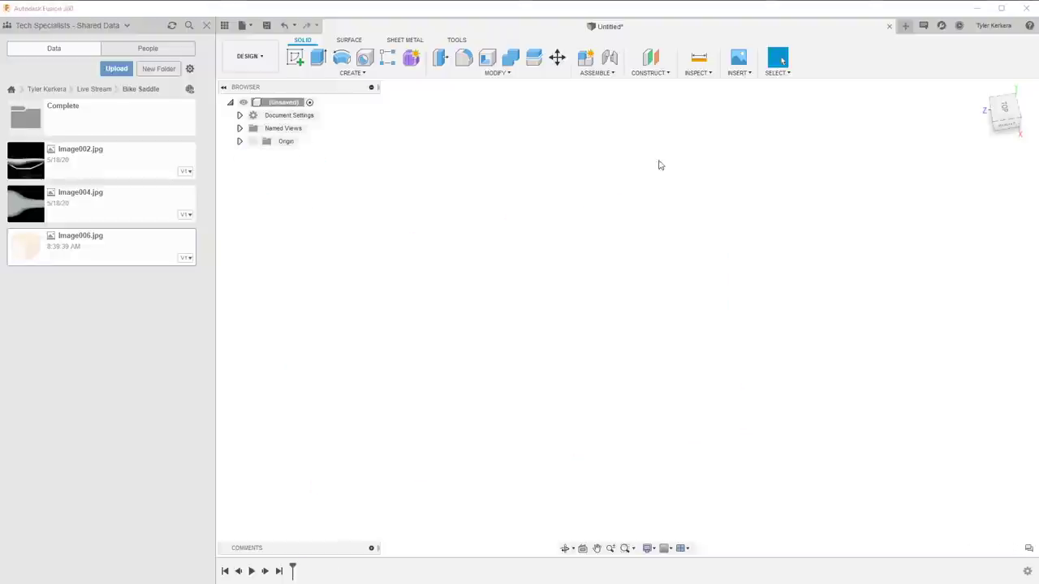
Create an empty, activated component named Saddle under the root of the design
left_click(585, 58)
double_click(757, 199)
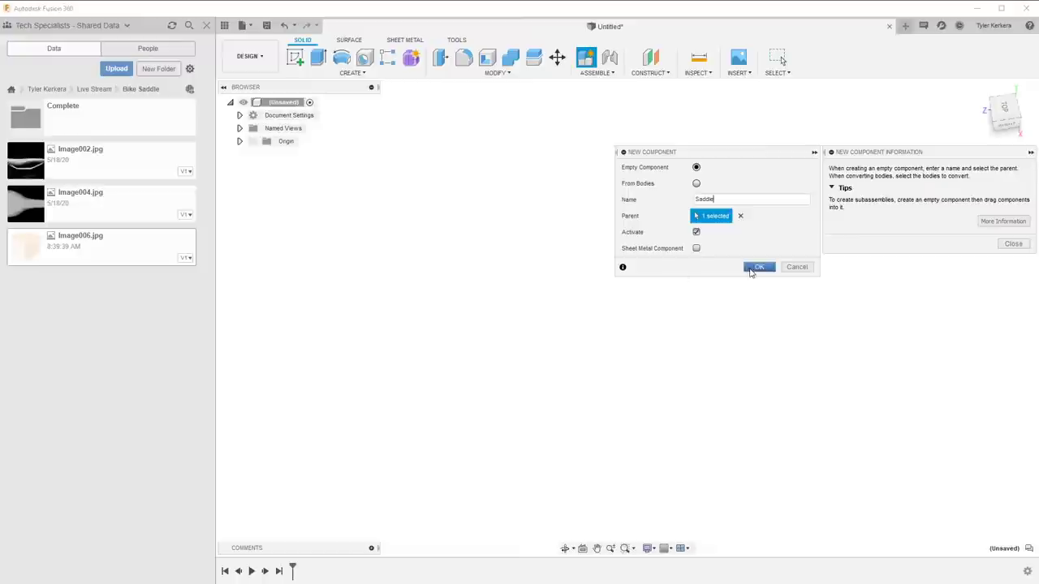
left_click(754, 267)
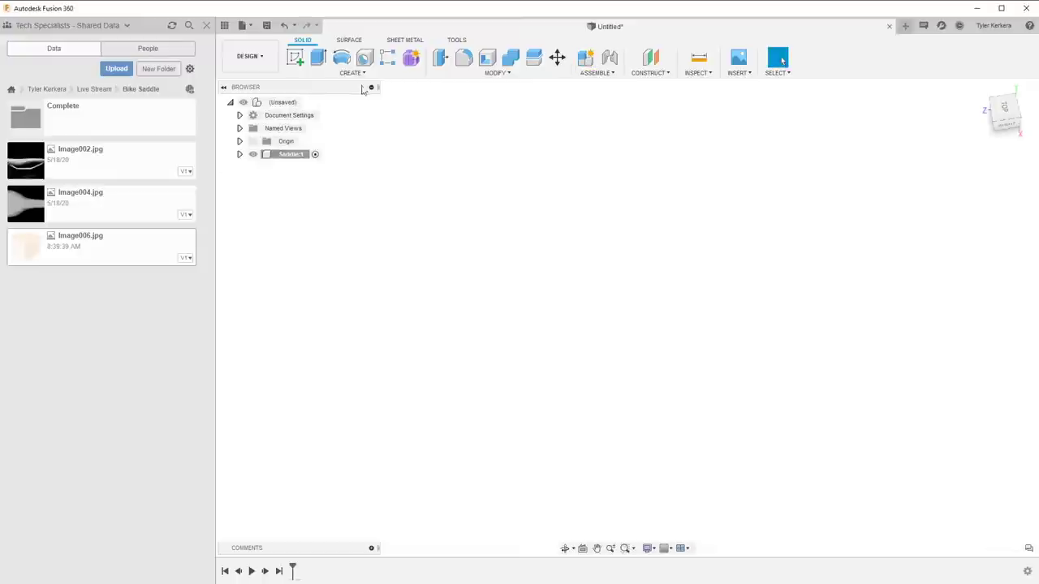
Insert the side-view image Image002.jpg as a canvas on the YZ plane and flip it horizontally
left_click(737, 72)
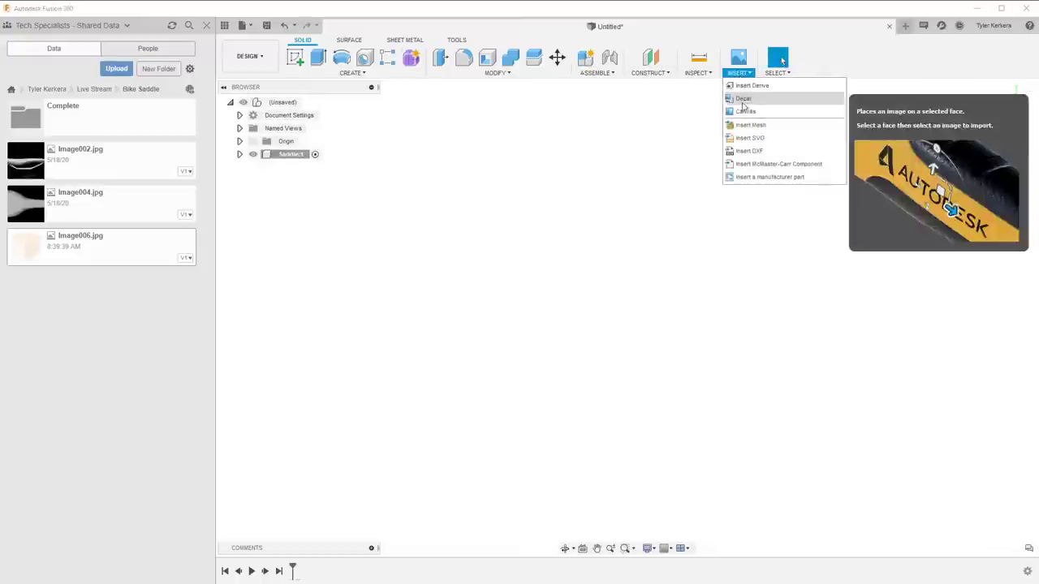
left_click(743, 100)
left_click(509, 303)
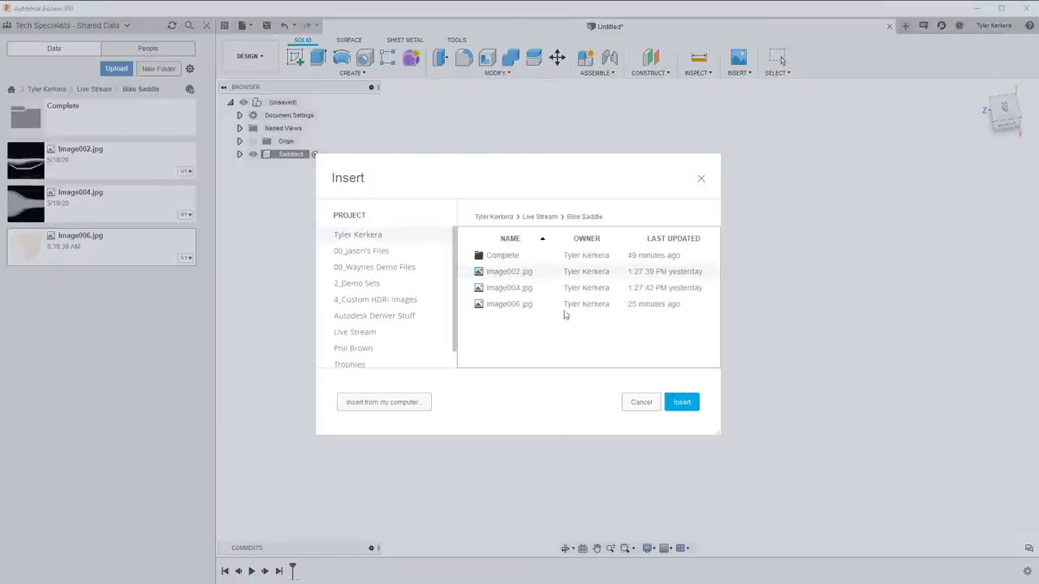
left_click(685, 403)
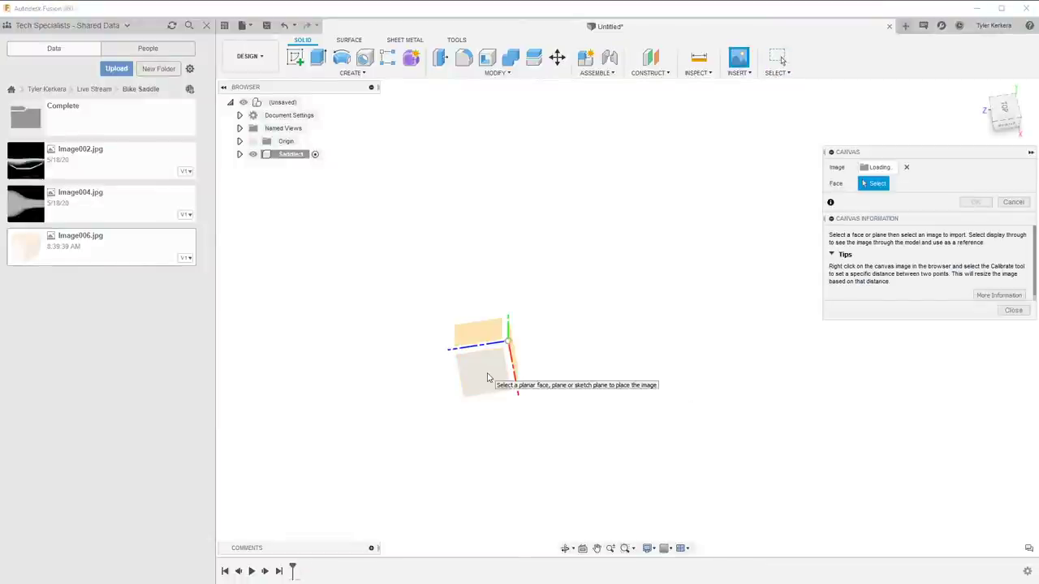
left_click(483, 338)
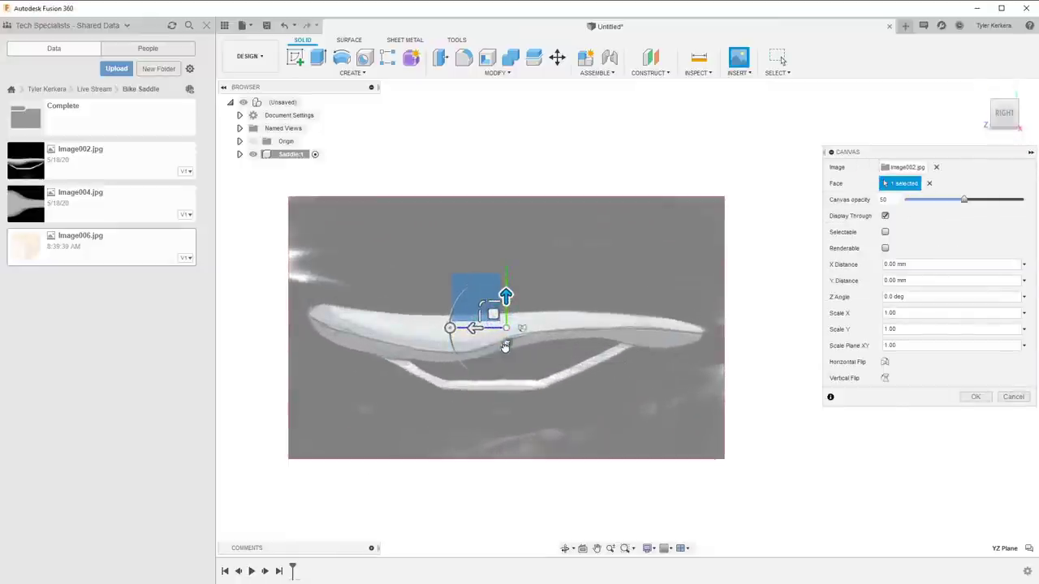
left_click(504, 347)
left_click(975, 397)
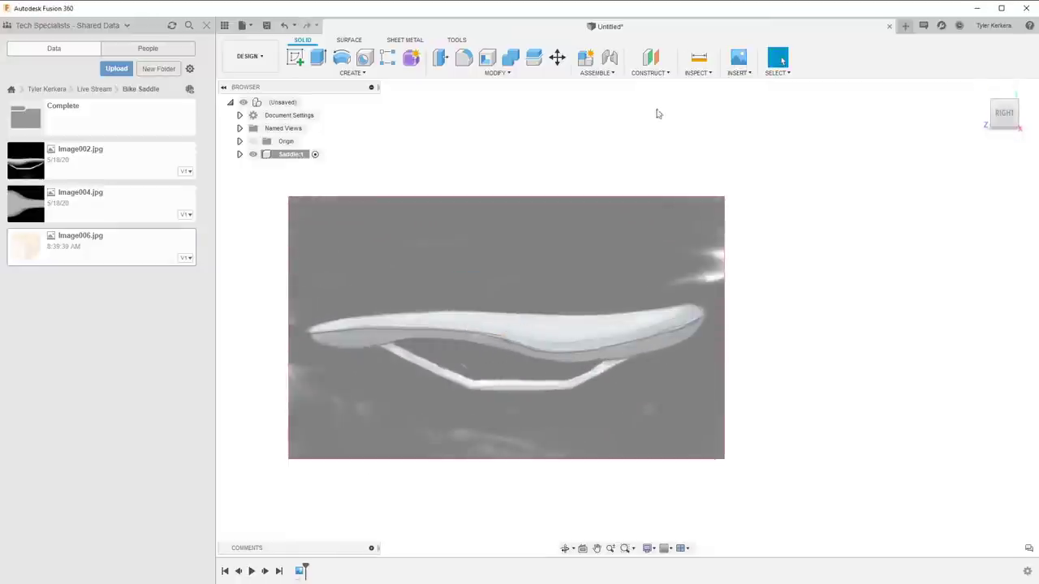
Insert the top-view image Image004.jpg as a canvas on the XZ plane
left_click(738, 72)
left_click(744, 115)
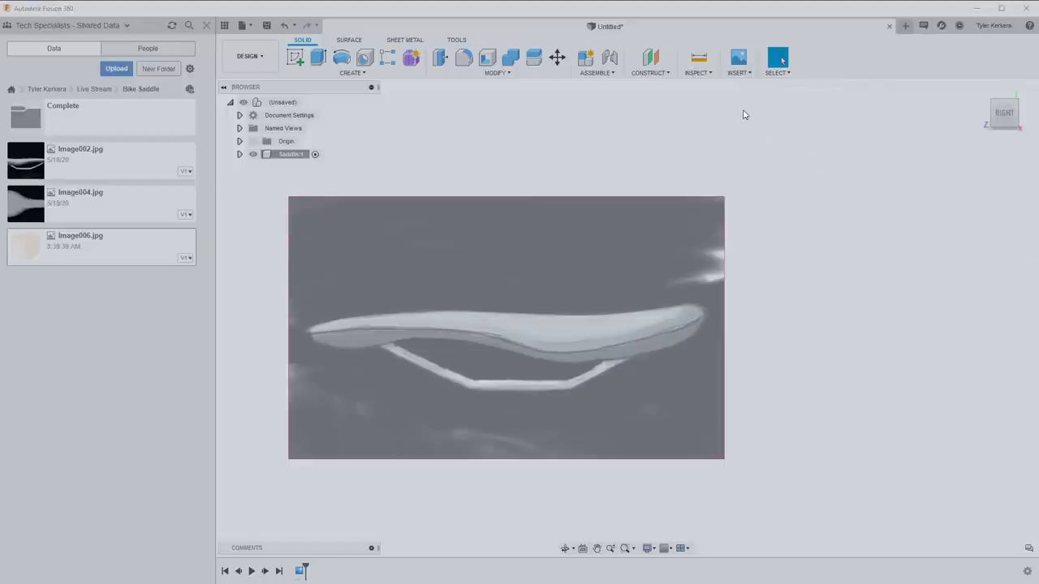
left_click(507, 289)
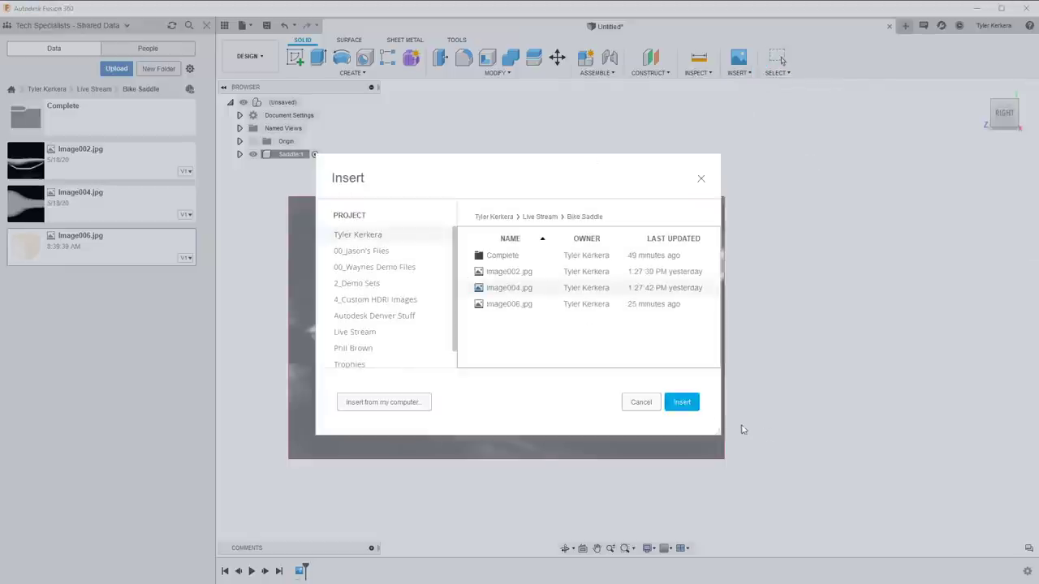
left_click(685, 403)
left_click(489, 356)
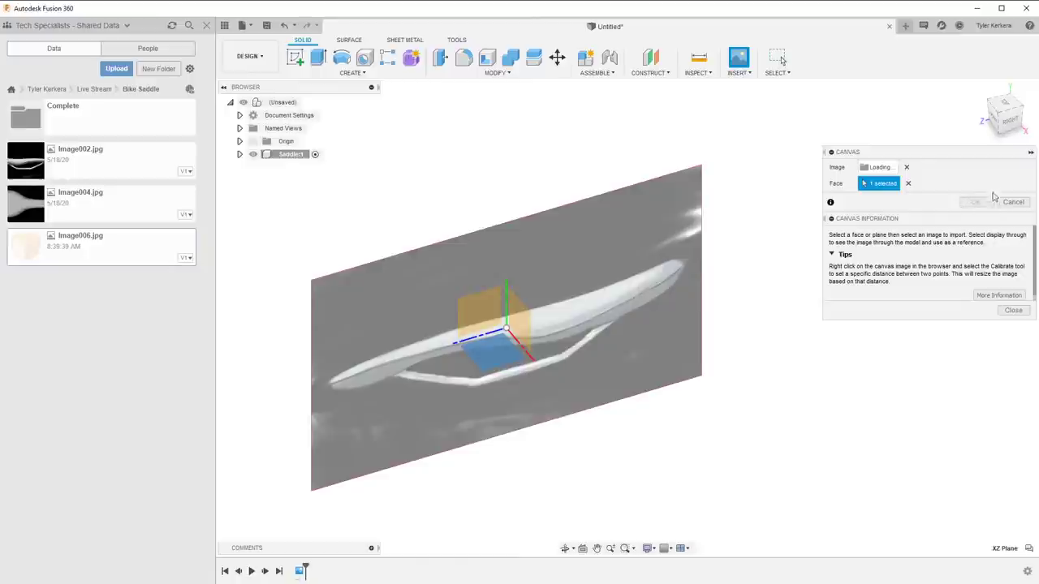
left_click(977, 396)
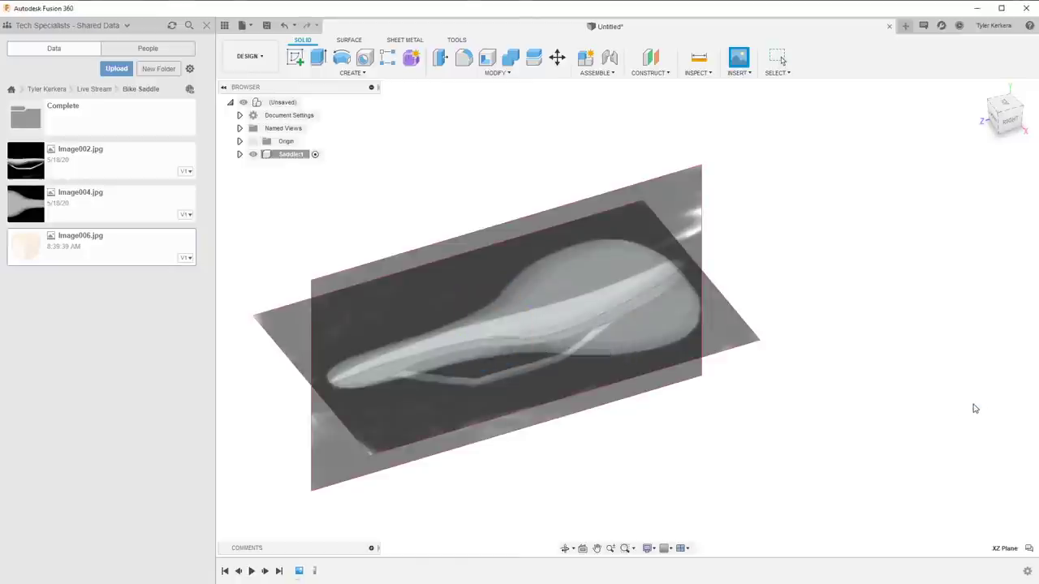
Insert the underside image Image006.jpg as a canvas on the XZ plane
middle_click_drag(777, 452, 701, 186, "shift")
left_click(738, 72)
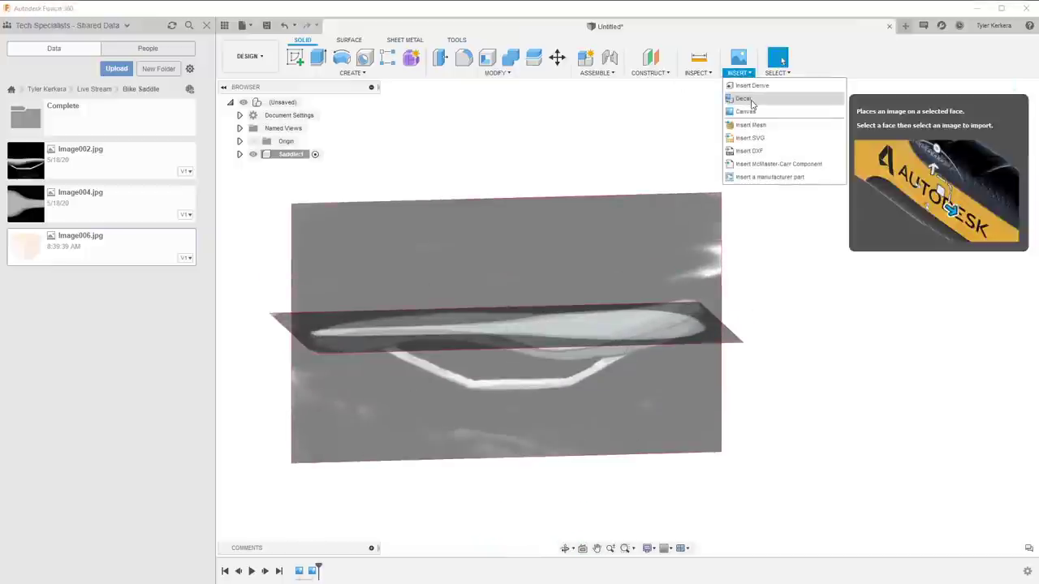
left_click(744, 98)
left_click(519, 307)
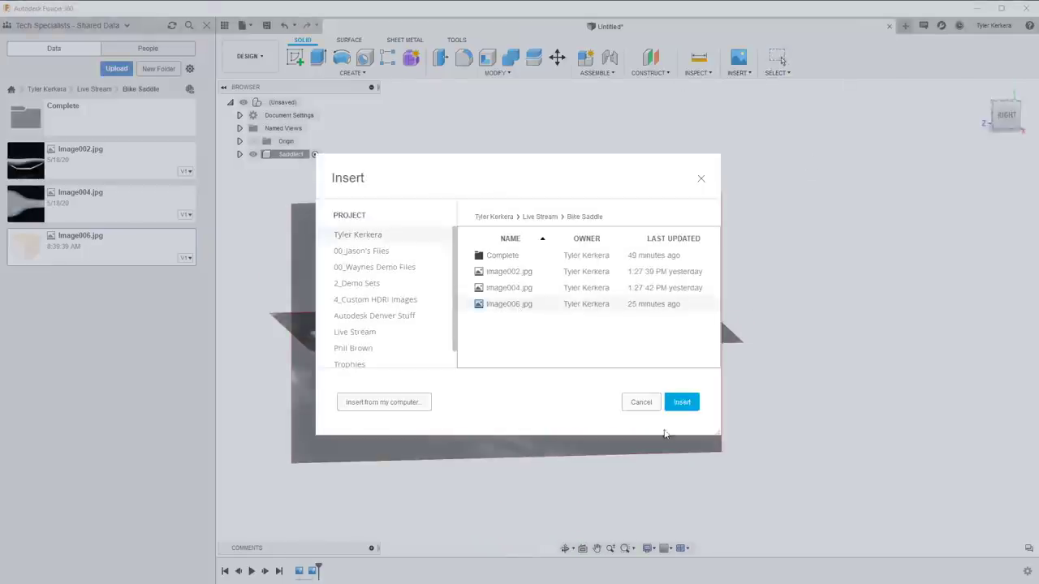
left_click(682, 404)
middle_click_drag(598, 365, 595, 281, "shift")
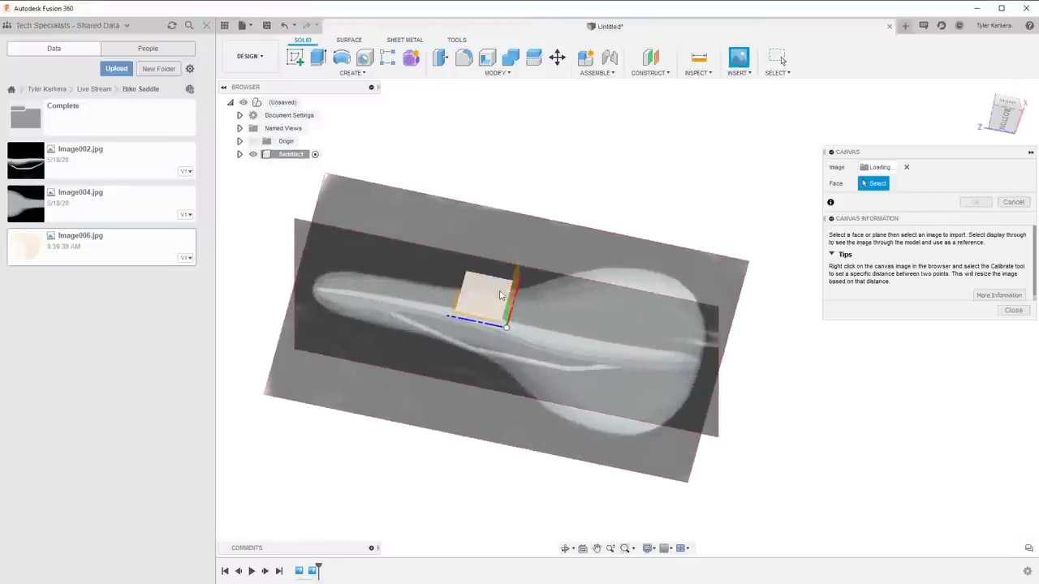
left_click(501, 296)
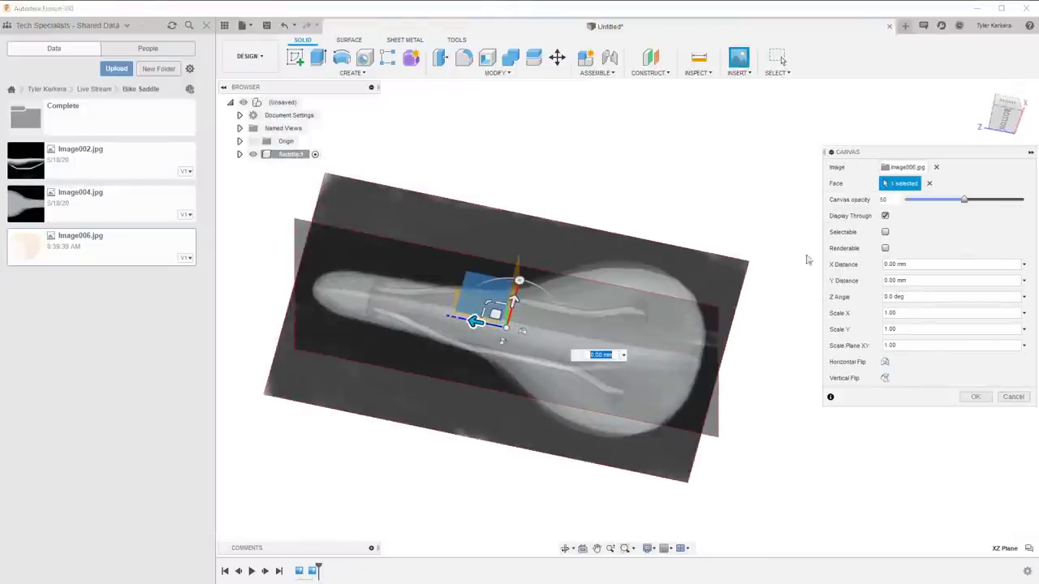
left_click(975, 396)
middle_click_drag(707, 216, 712, 302, "shift")
middle_click_drag(463, 209, 484, 312, "shift")
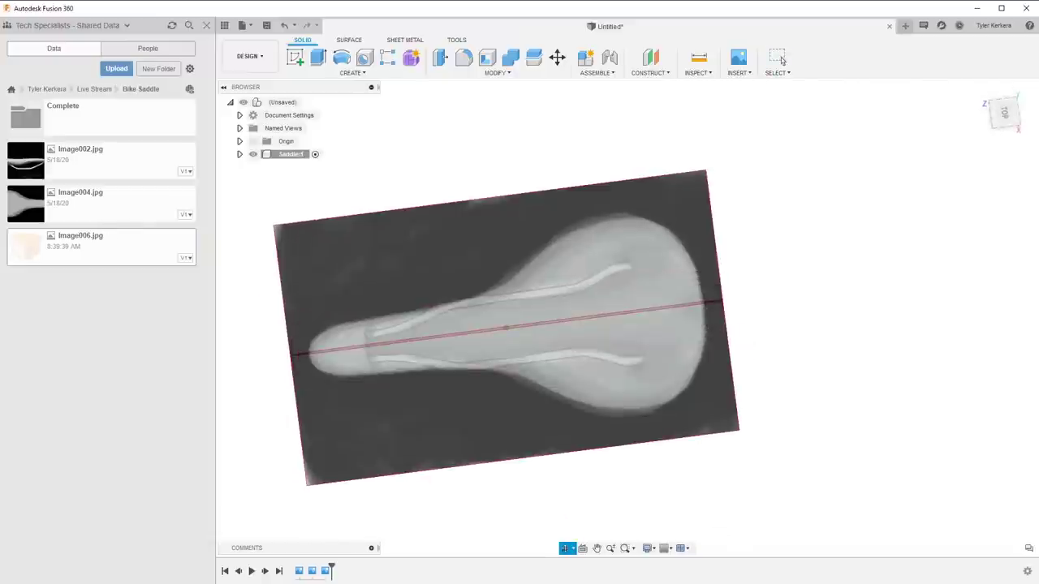
Close the project file list and hide the Image006 canvas of the Saddle component
left_click(206, 25)
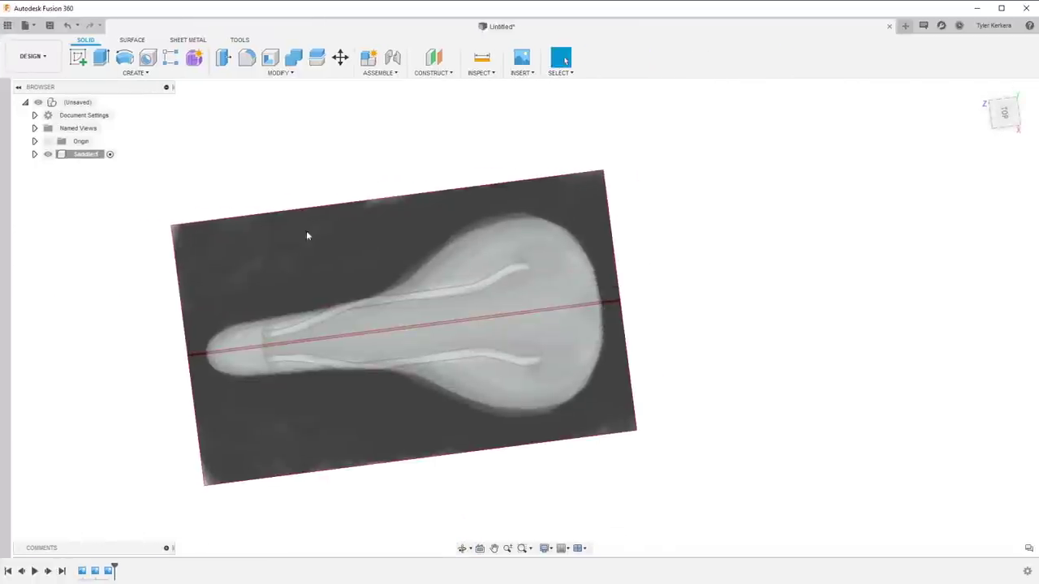
middle_click_drag(306, 231, 329, 179, "shift")
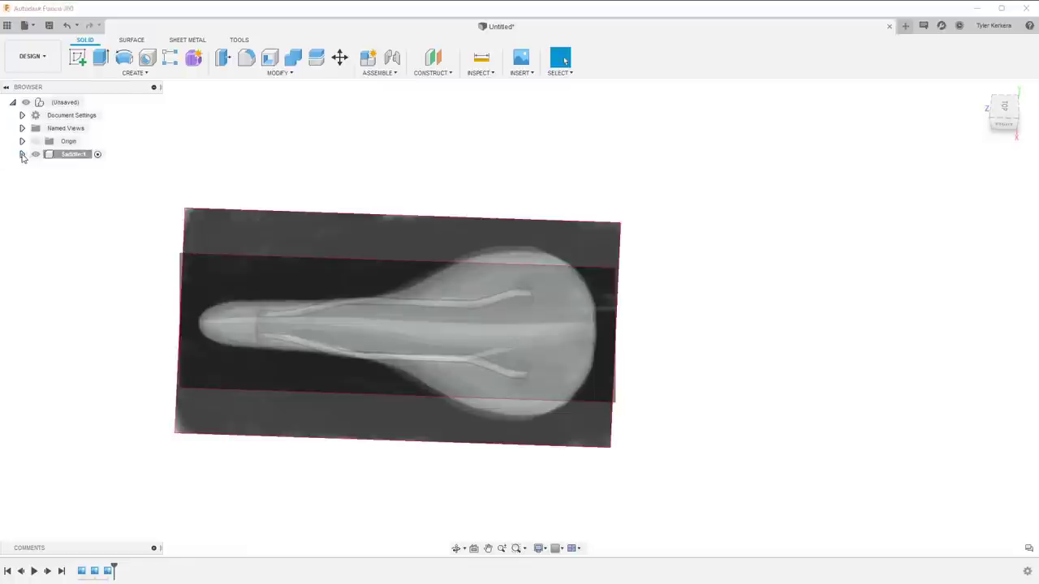
left_click(21, 154)
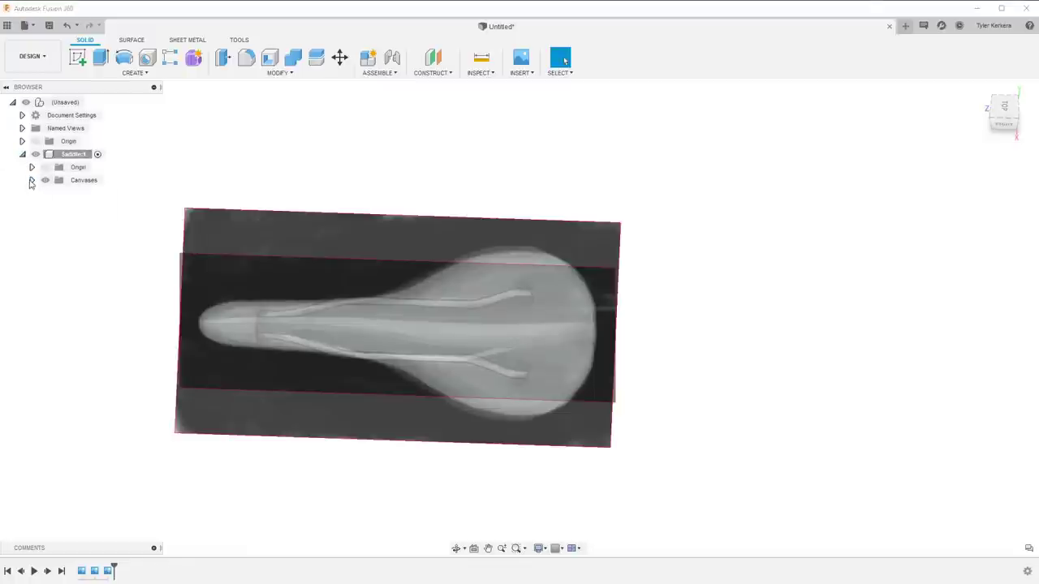
left_click(32, 180)
left_click(55, 219)
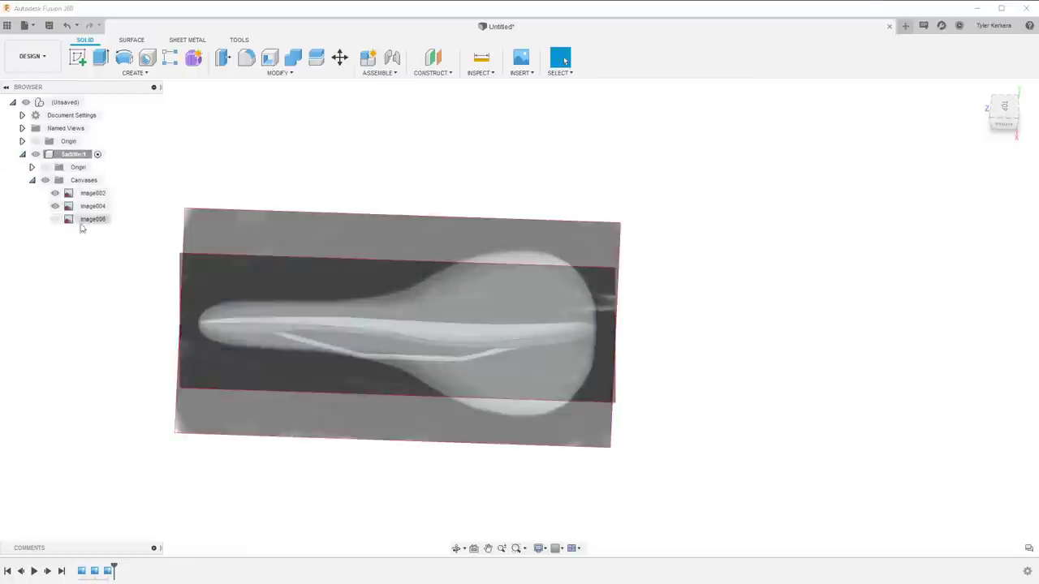
Save the design as Saddle in the Bike Saddle folder of the Live Stream directory
left_click(1003, 110)
middle_click_drag(509, 271, 693, 267)
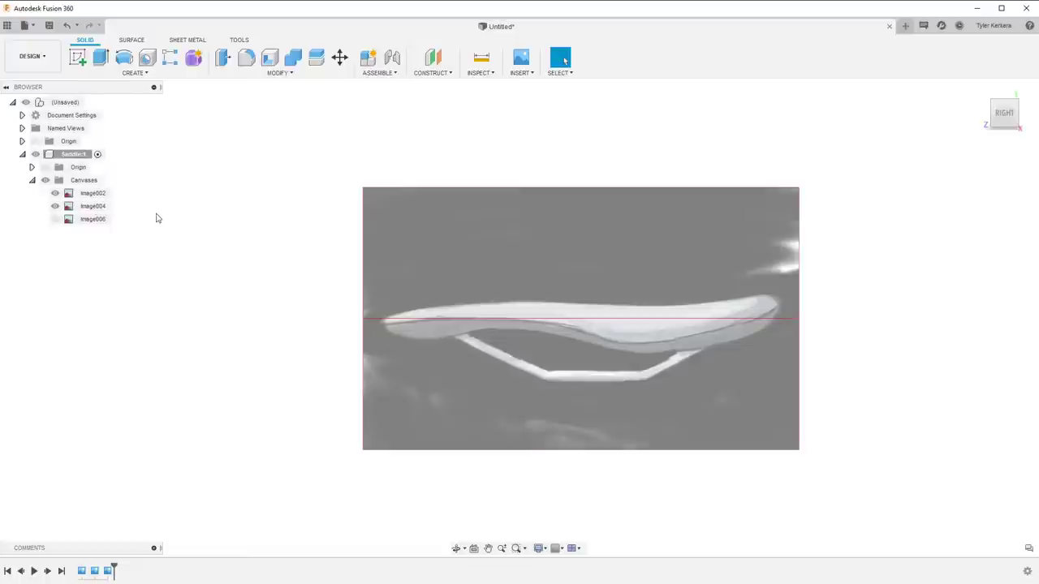
left_click(48, 26)
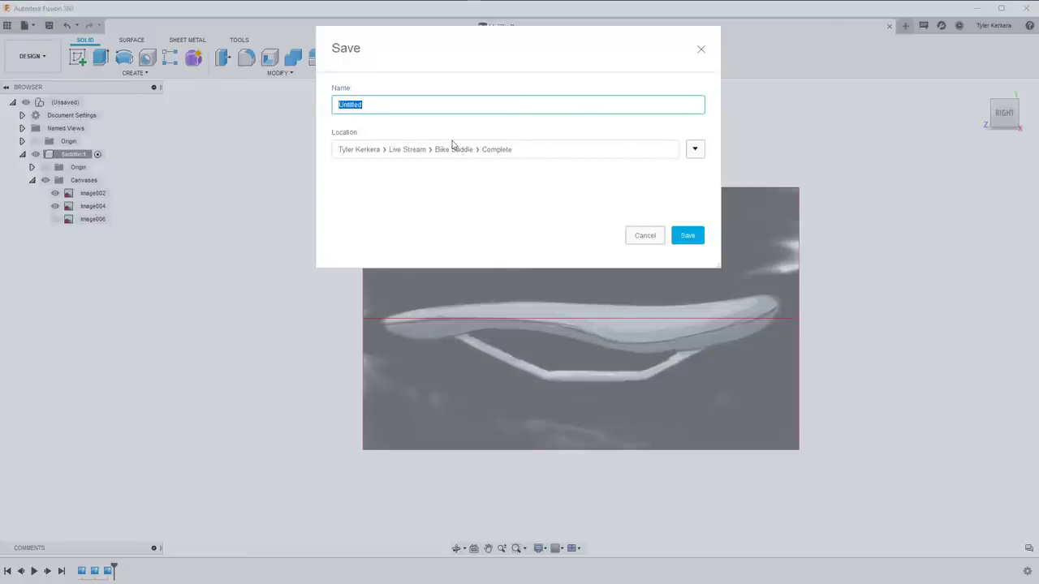
left_click(695, 149)
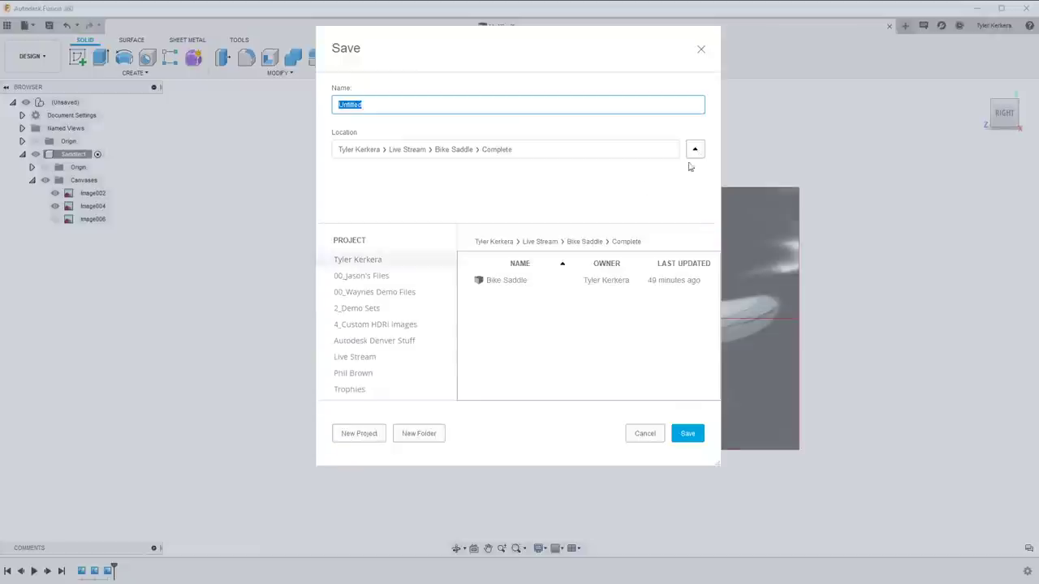
left_click(583, 242)
left_click(446, 104)
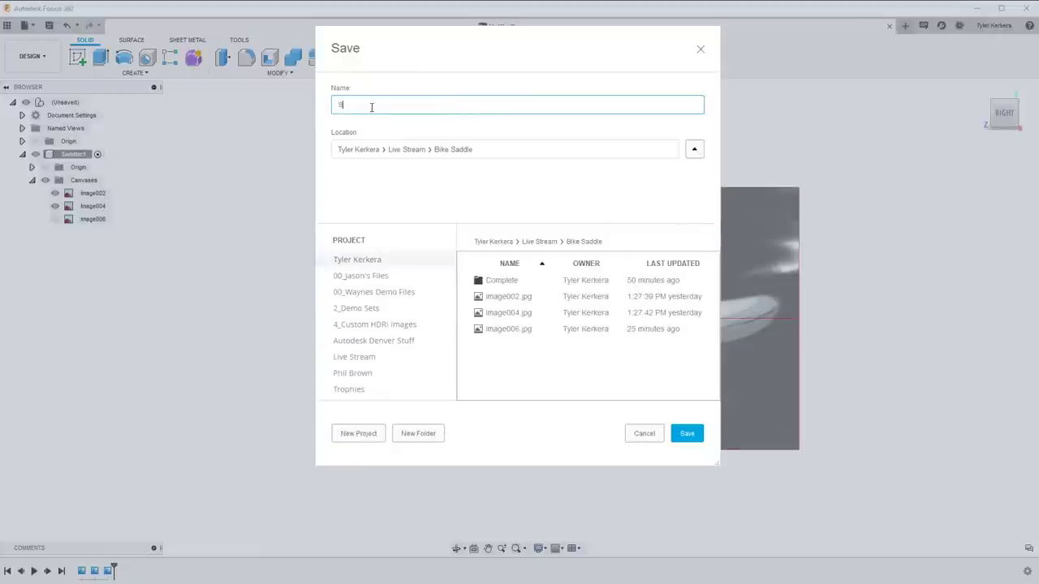
type("Saddle")
key("Return")
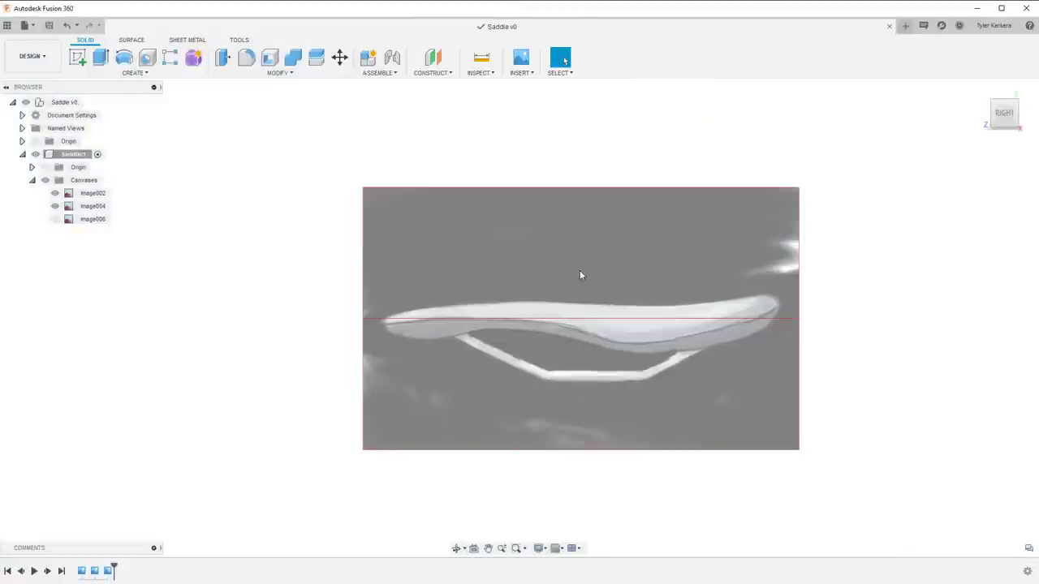
Calibrate the side-view canvas Image002 to 275 mm between the saddle's nose tip and rear end
middle_click_drag(580, 270, 625, 269, "shift")
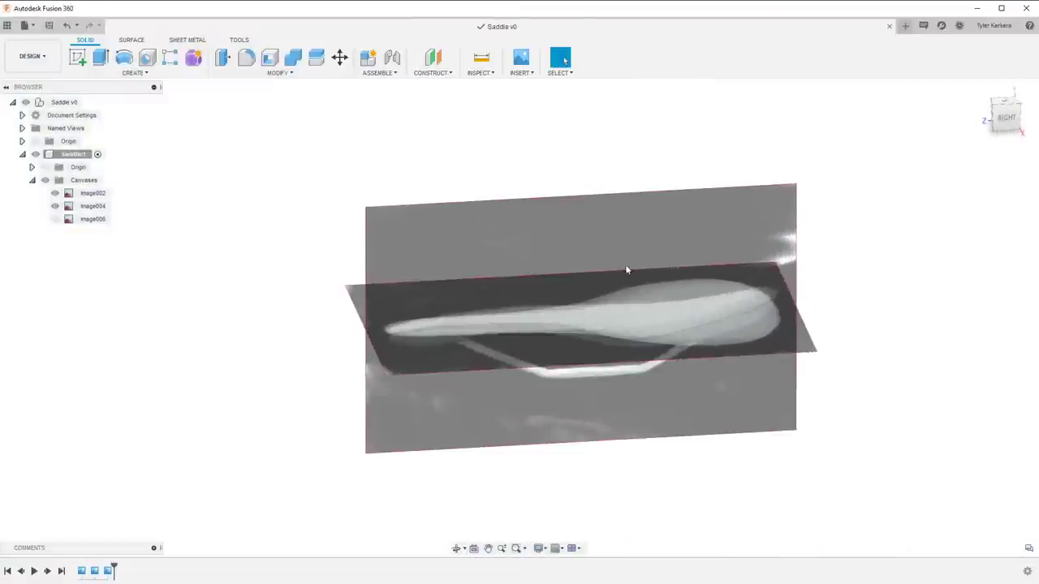
left_click(1007, 121)
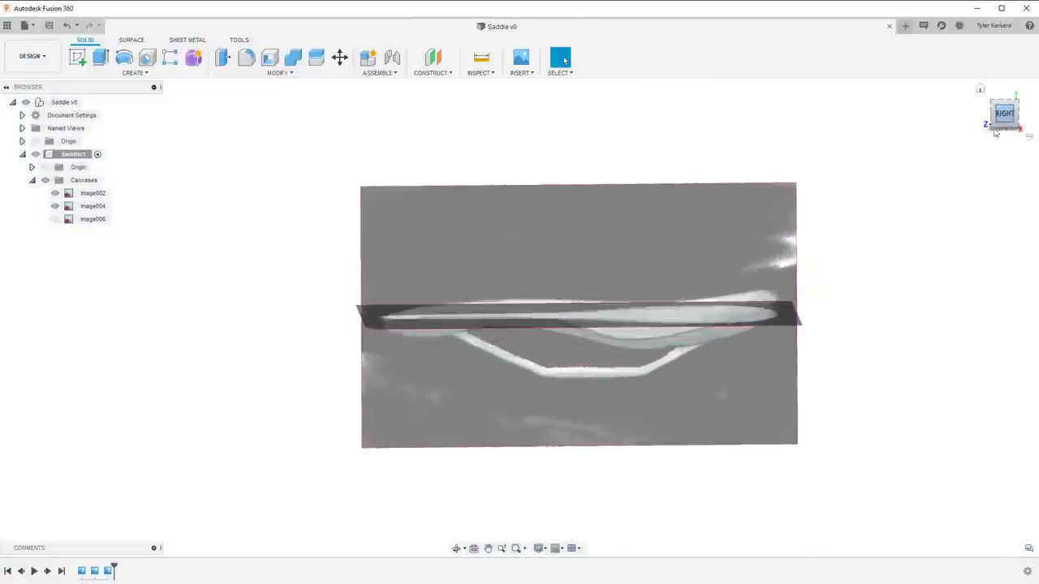
right_click(90, 196)
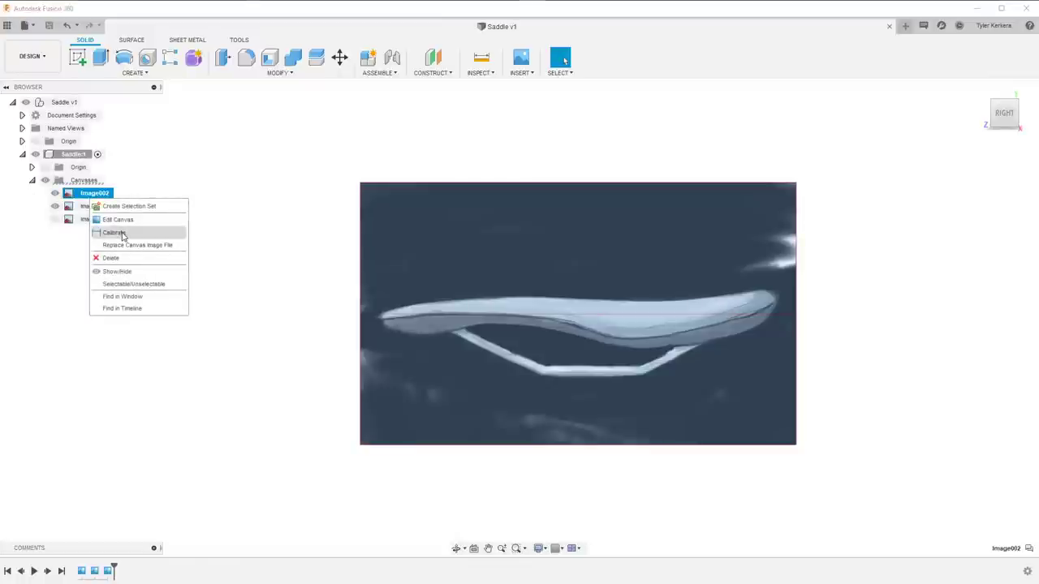
left_click(114, 233)
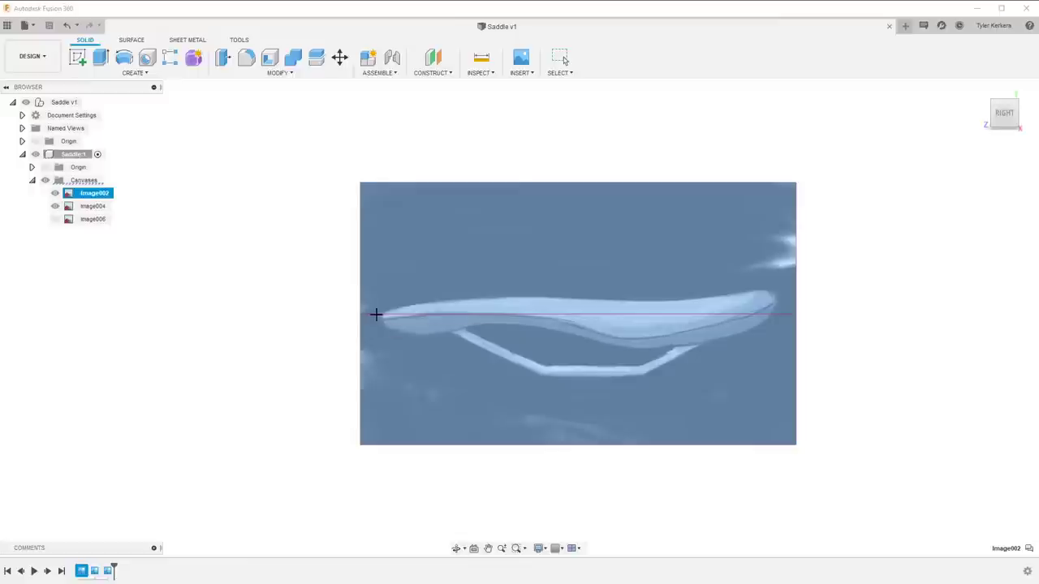
left_click(376, 314)
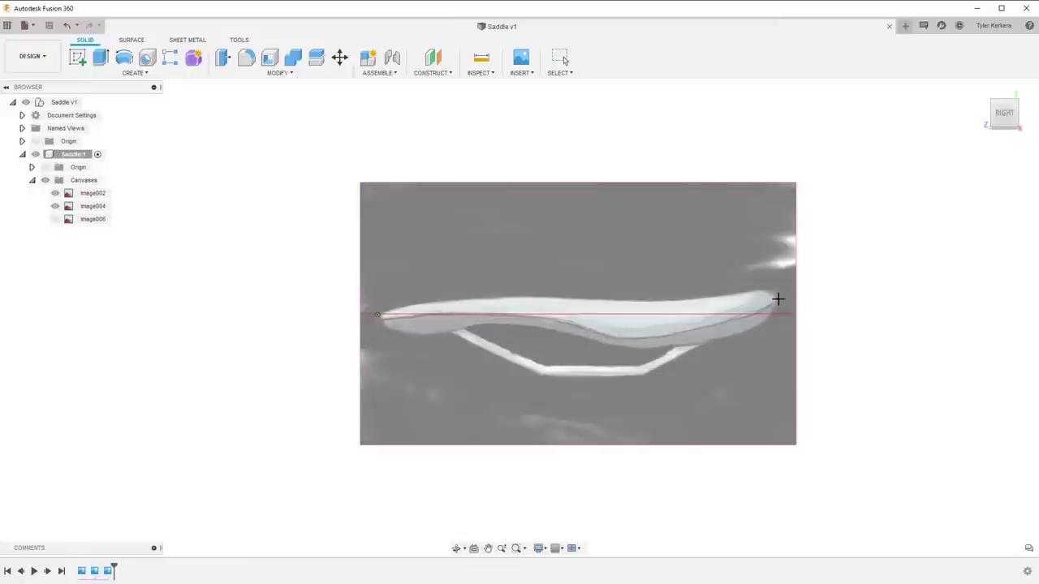
left_click(778, 300)
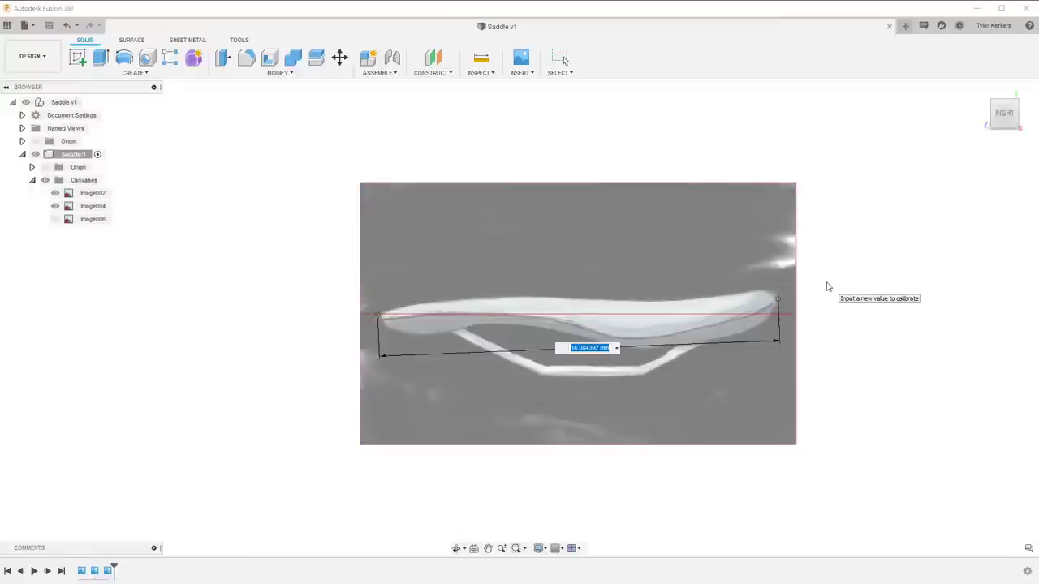
type("275")
key("Return")
scroll(605, 310, "down", 6)
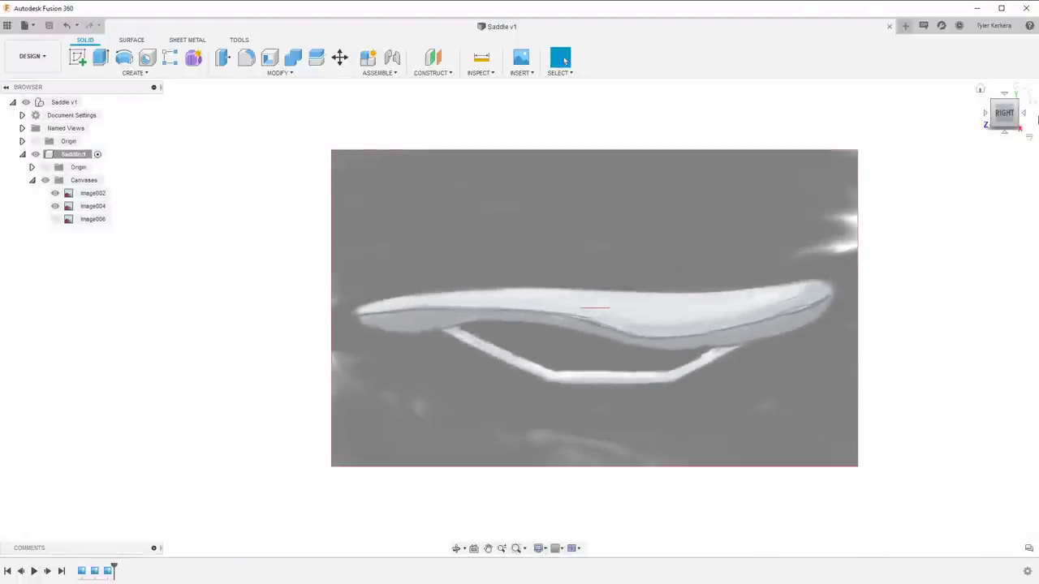
Calibrate the top-view canvas Image004 to 280 mm from the saddle's nose tip to its rear edge along the centreline
left_click(1011, 96)
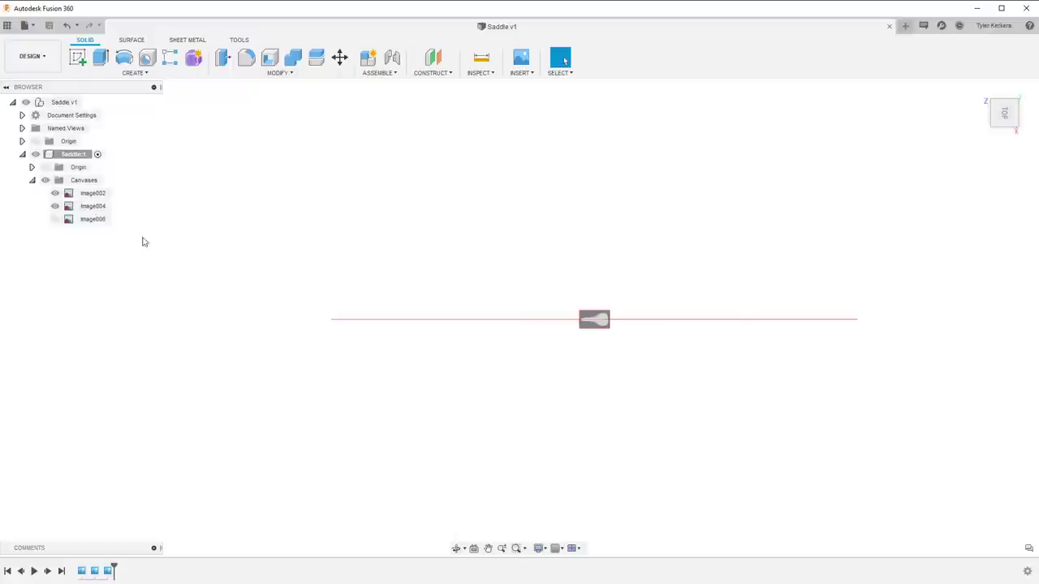
left_click(93, 206)
right_click(93, 206)
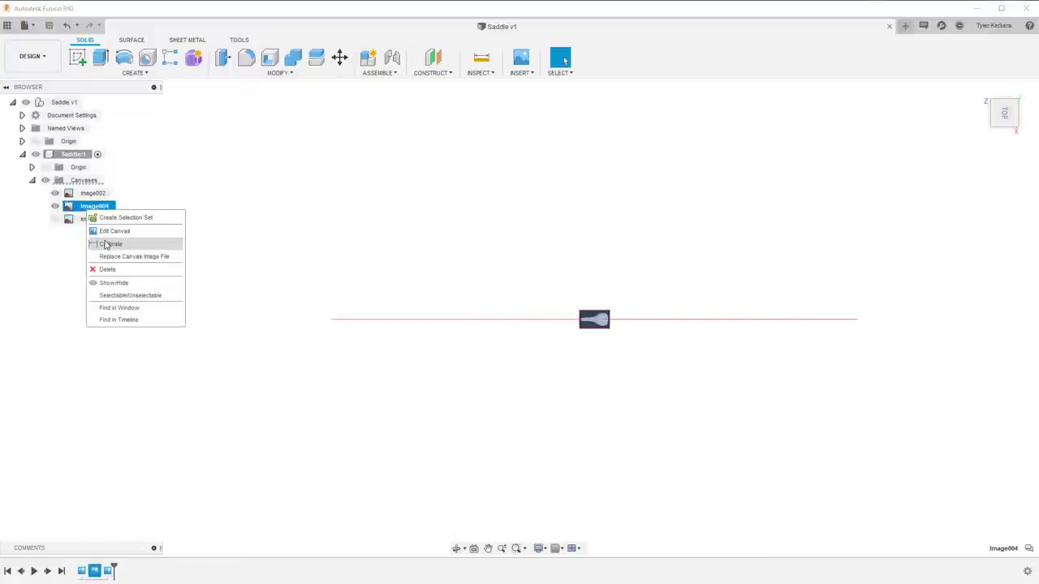
left_click(106, 242)
scroll(594, 311, "up", 10)
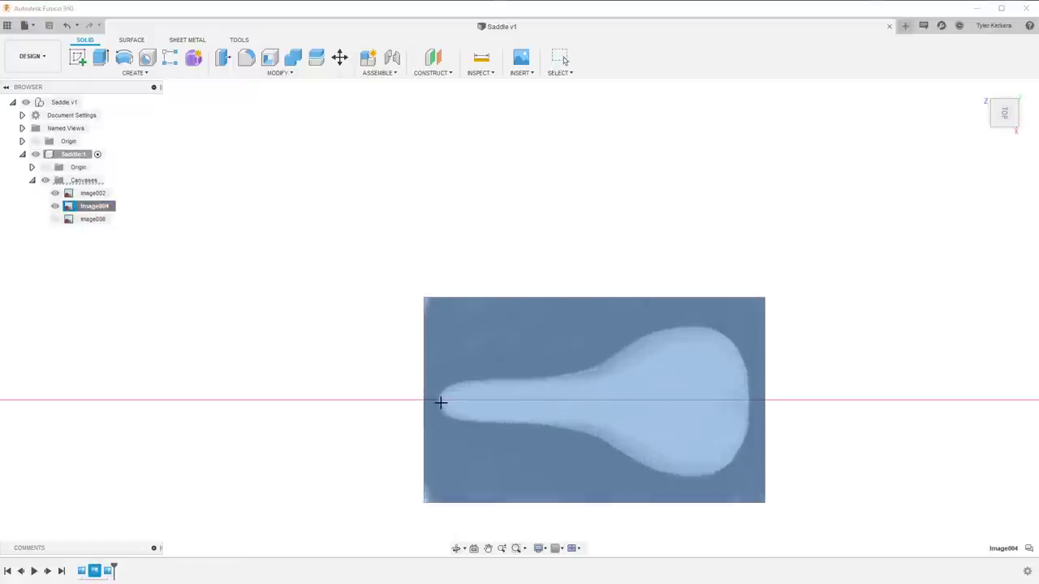
scroll(440, 403, "up", 5)
left_click(437, 395)
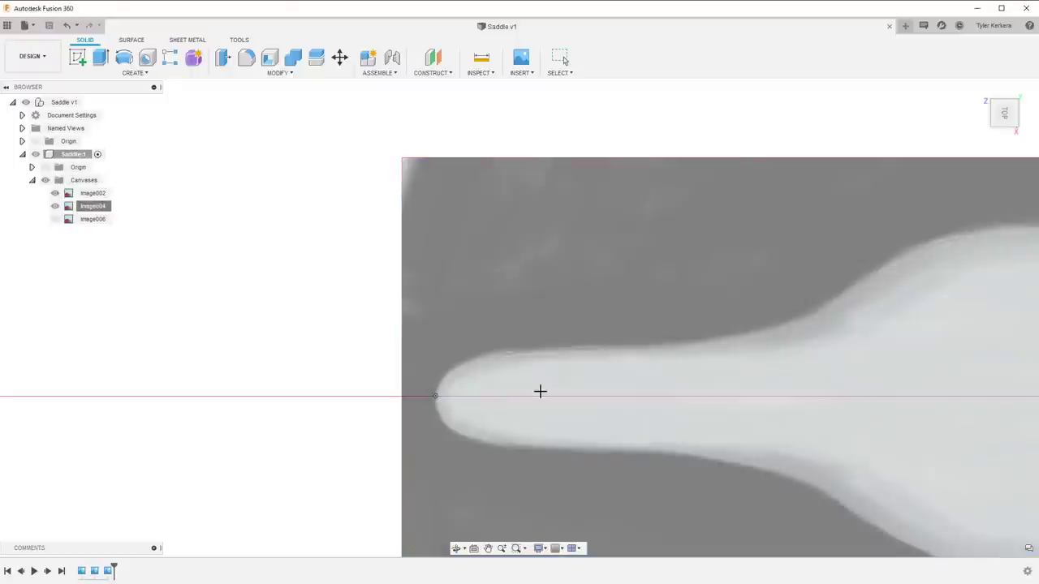
scroll(327, 370, "down", 5)
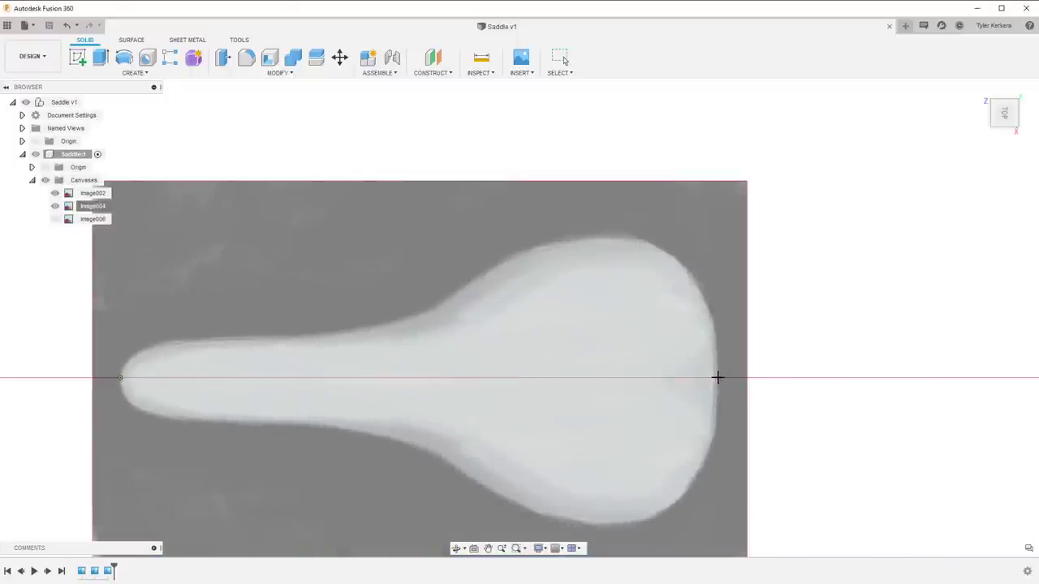
left_click(718, 376)
type("280")
key("Return")
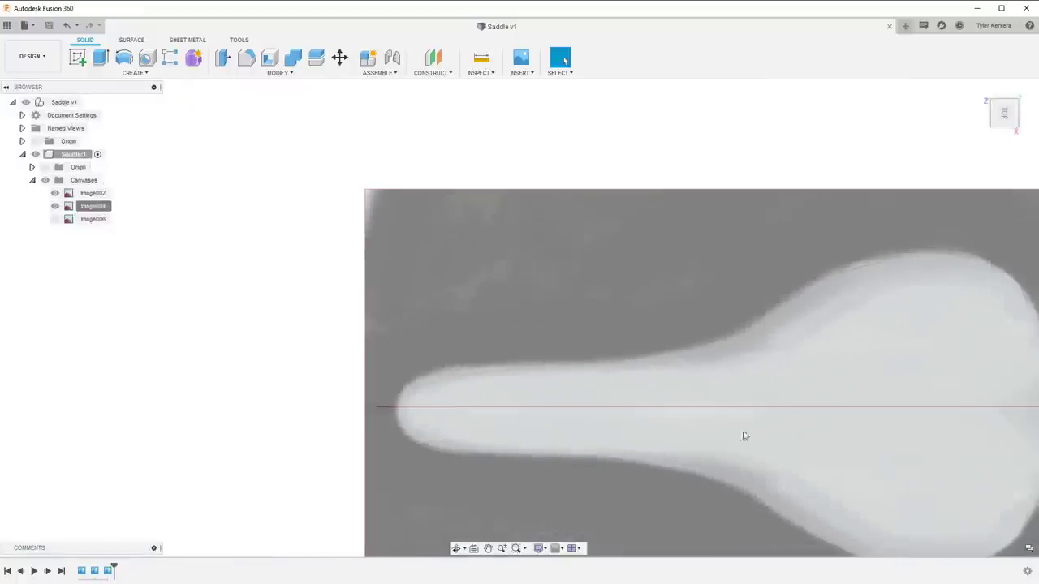
Show the underside canvas Image006 and hide the Image002 and Image004 canvases
scroll(743, 436, "down", 3)
middle_click_drag(744, 436, 687, 344)
left_click(1005, 135)
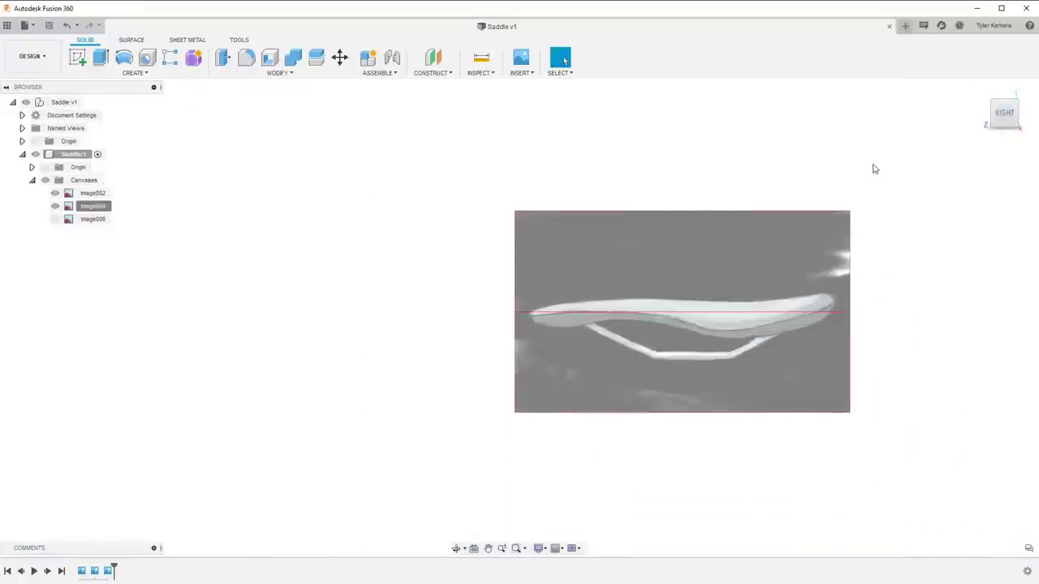
left_click(1007, 105)
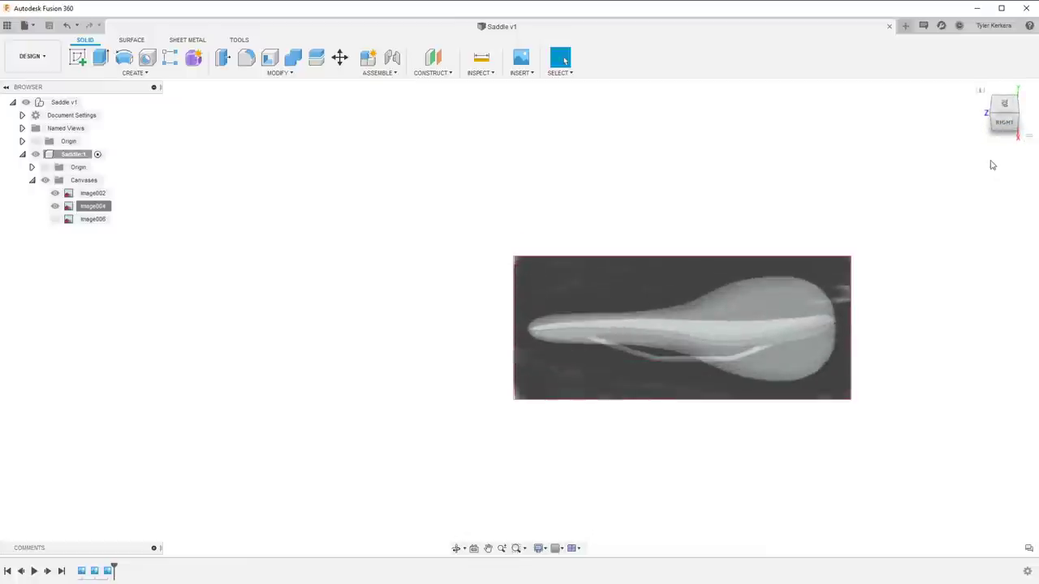
left_click(1004, 115)
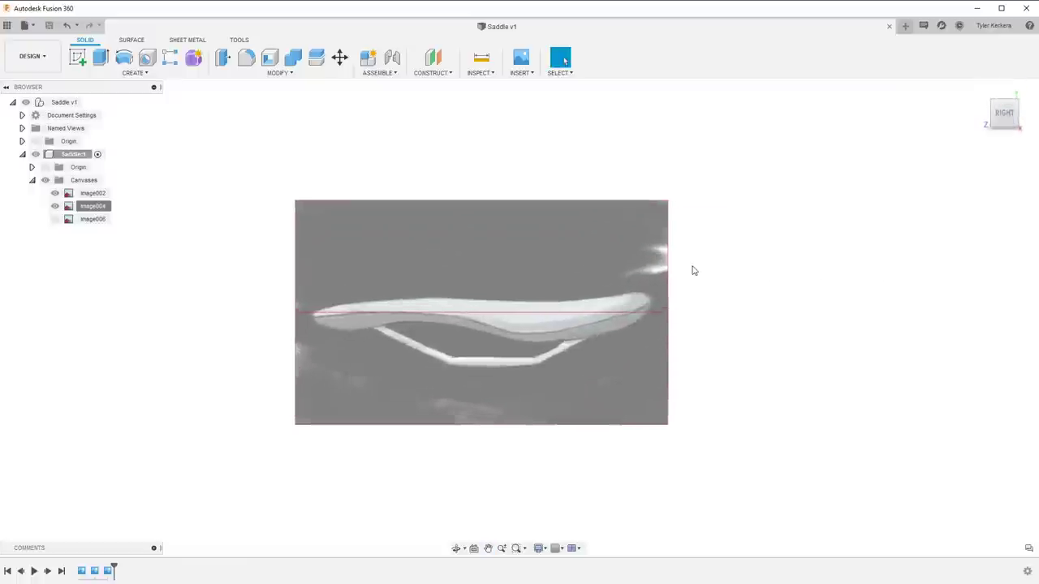
left_click(54, 219)
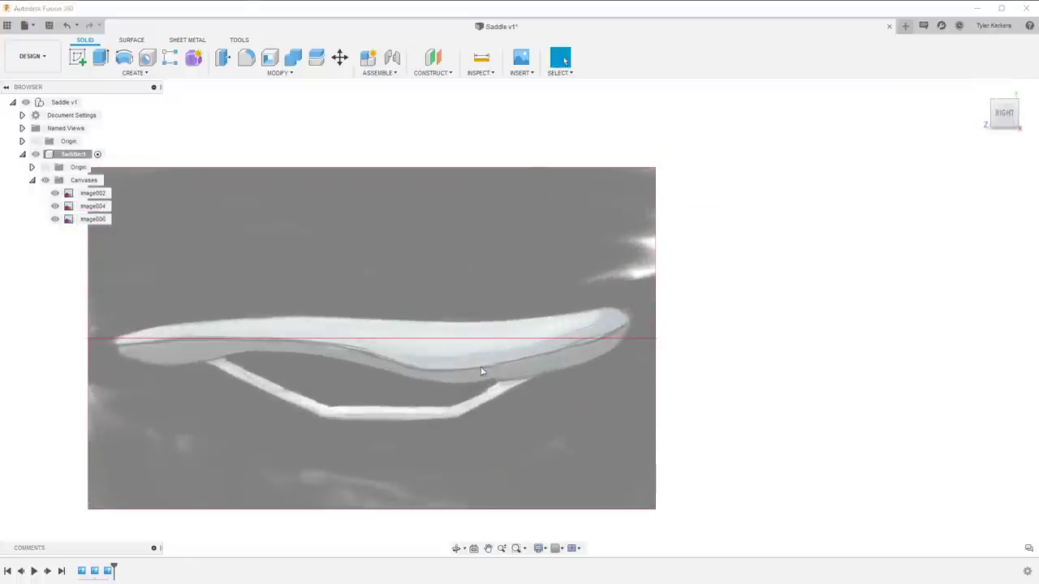
left_click(54, 207)
left_click(54, 193)
middle_click_drag(670, 332, 676, 250, "shift")
left_click(1013, 132)
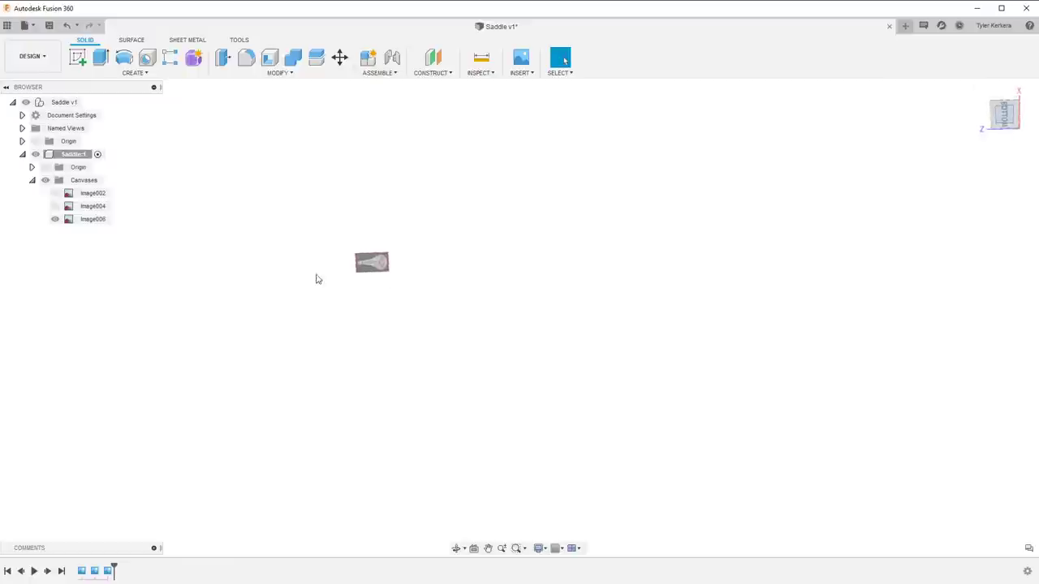
Calibrate the underside canvas Image006 to 280 mm from the saddle's nose tip to its rear edge
left_click(92, 220)
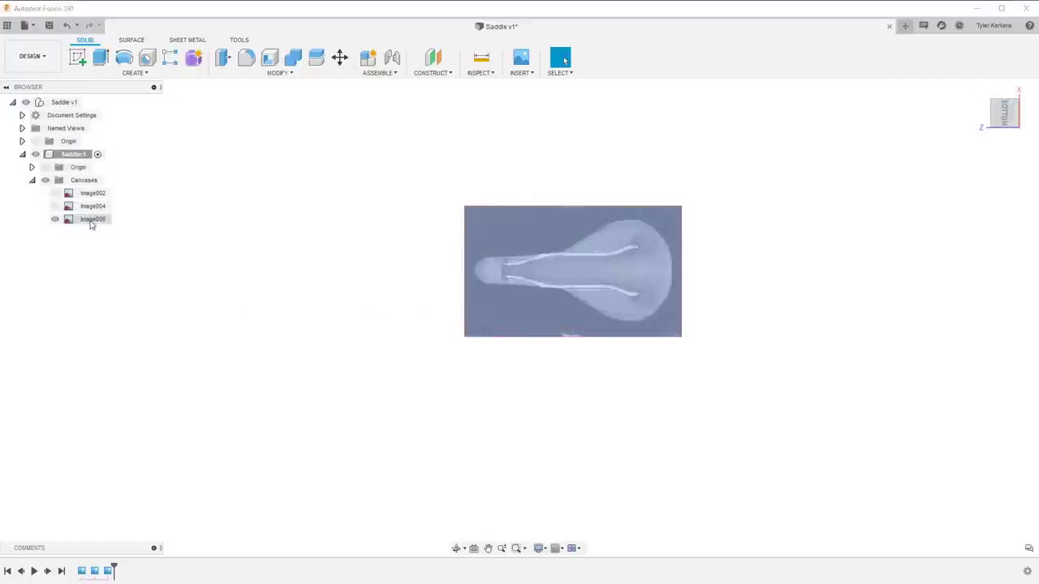
right_click(93, 221)
left_click(99, 240)
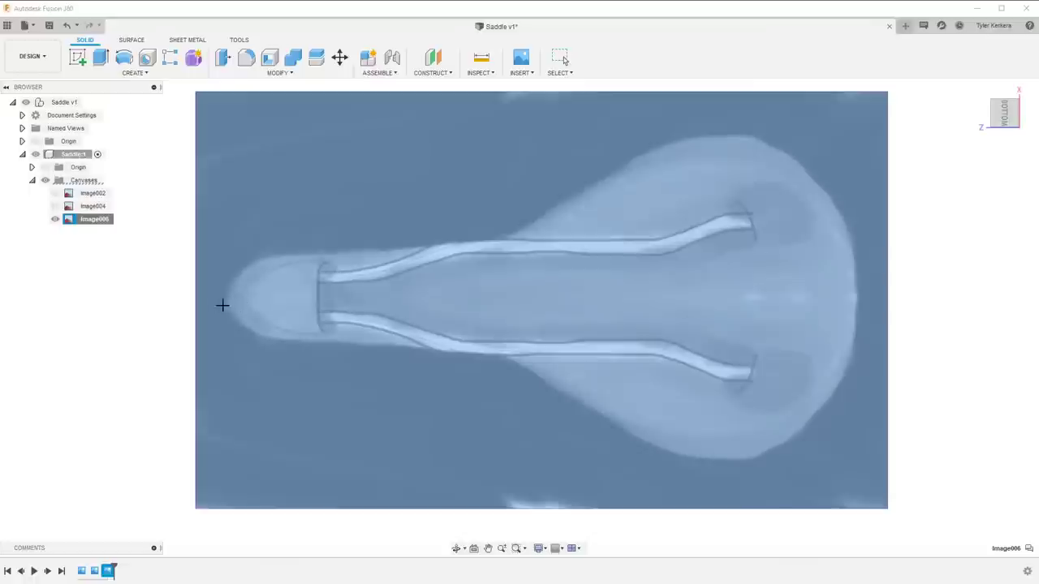
left_click(226, 298)
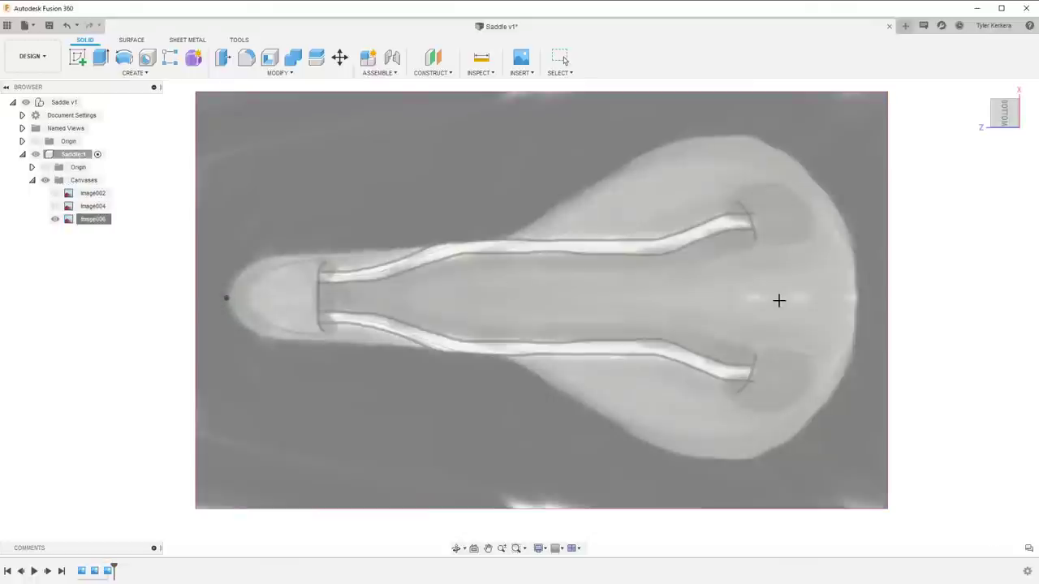
left_click(858, 299)
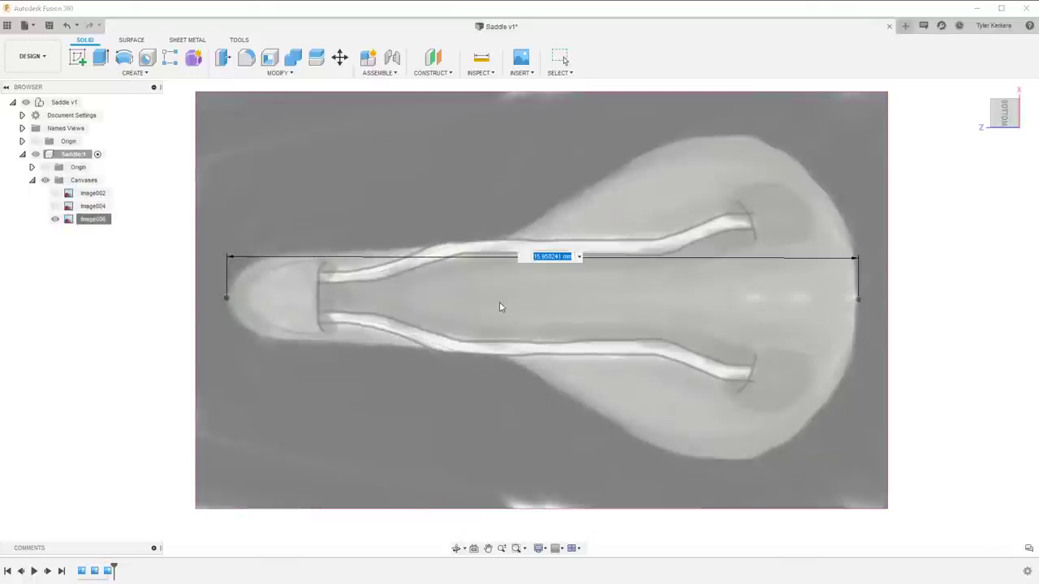
type("280")
key("Return")
scroll(500, 303, "down", 8)
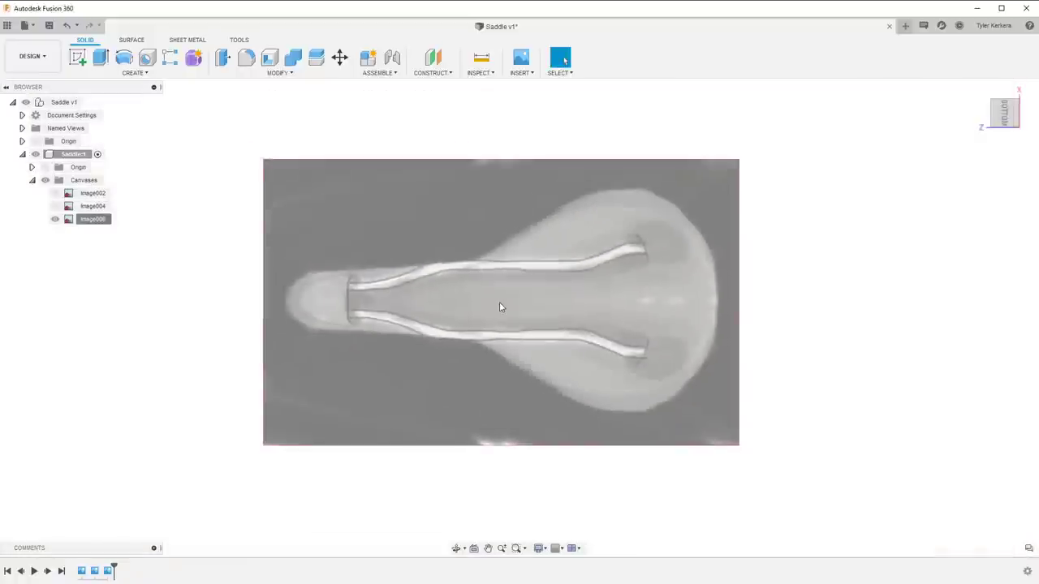
Hide the Image006 canvas and show the Image002 and Image004 canvases again
left_click(979, 91)
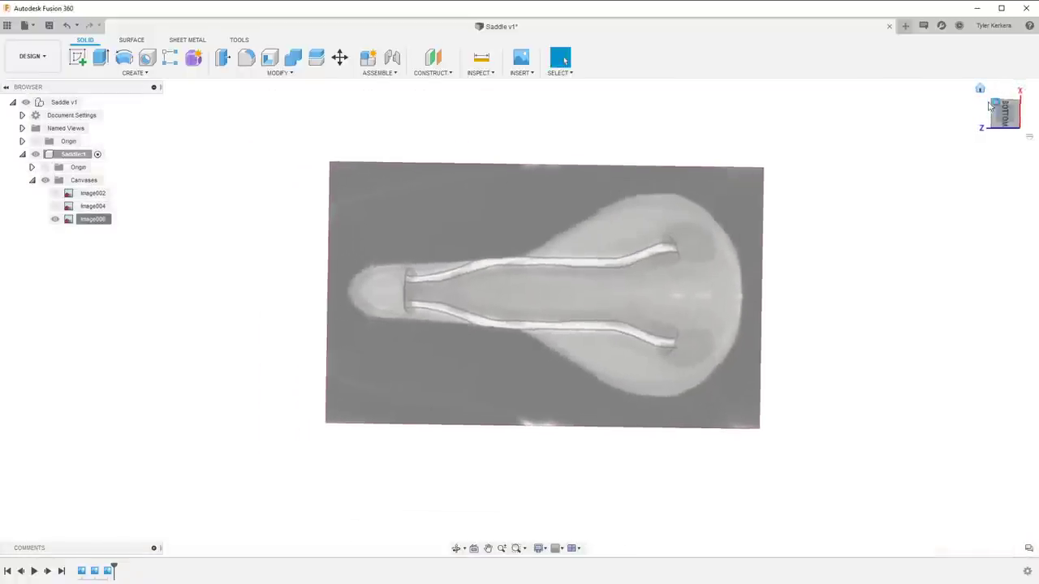
left_click(54, 220)
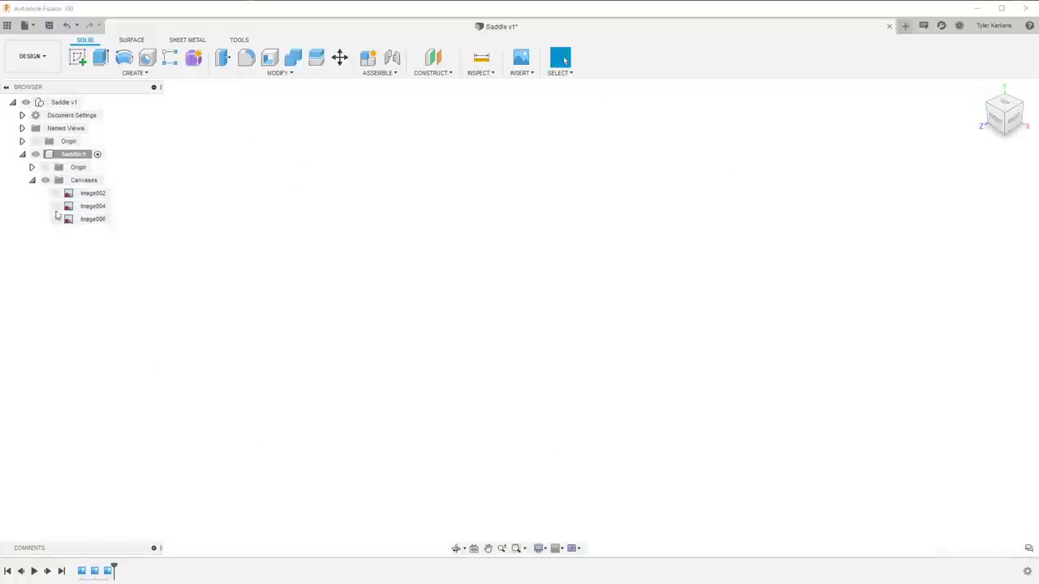
left_click(54, 193)
left_click(54, 206)
Examine how the calibrated side and top canvases line up, toggling the underside canvas Image006 on and off for comparison
left_click(1013, 119)
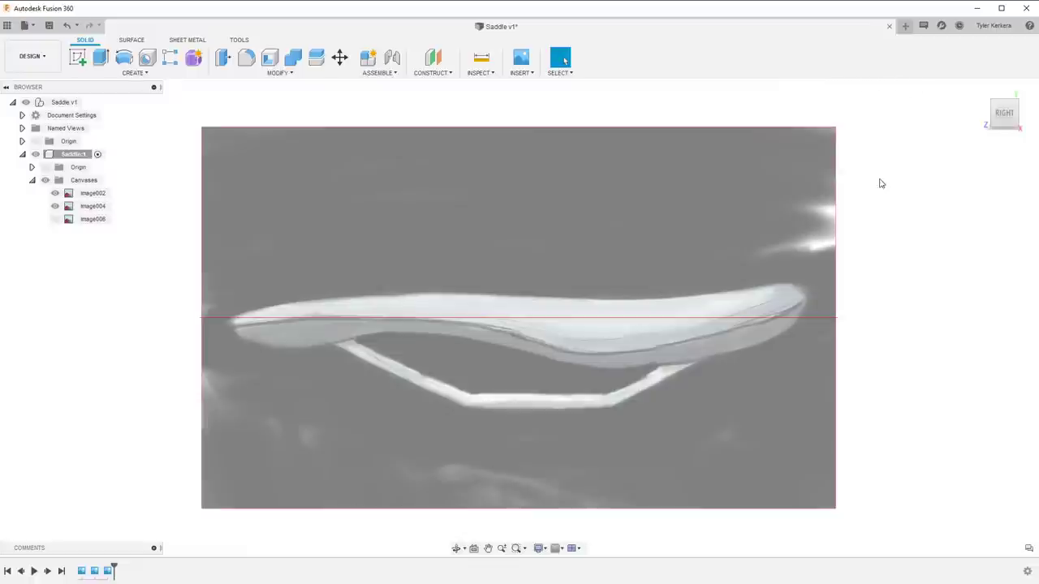
middle_click_drag(878, 194, 904, 186, "shift")
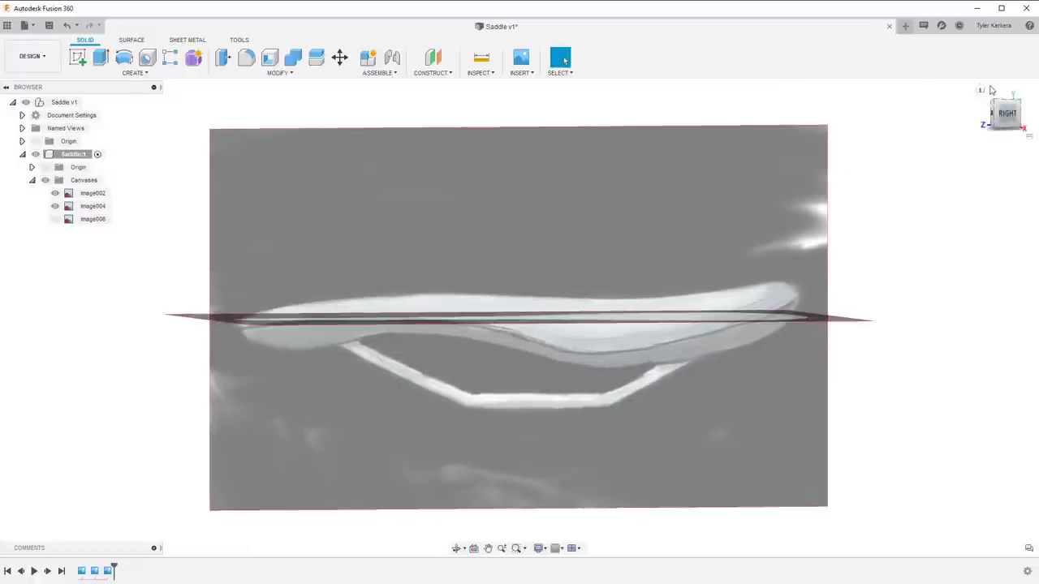
left_click(980, 89)
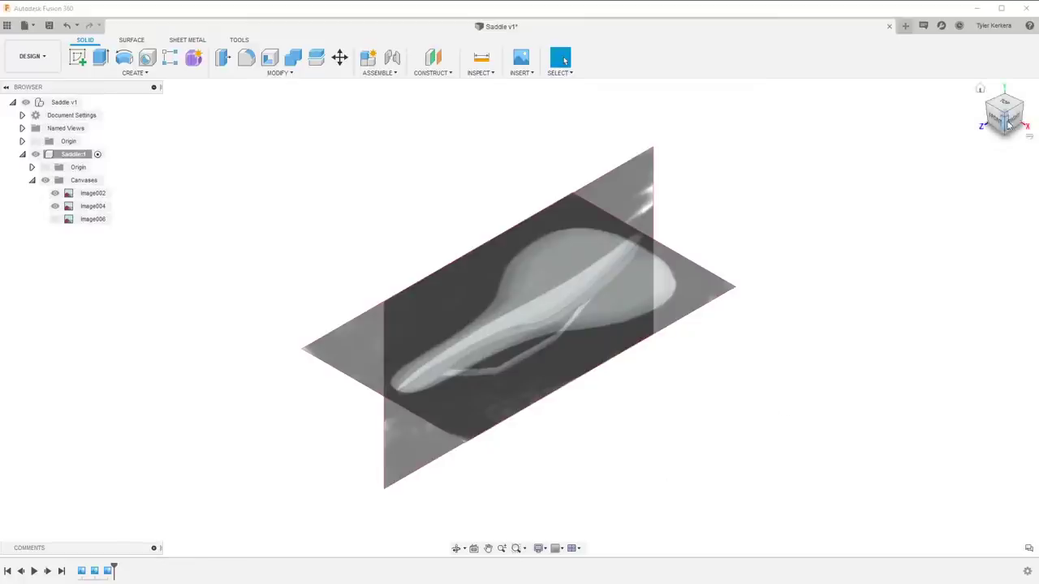
left_click(1013, 133)
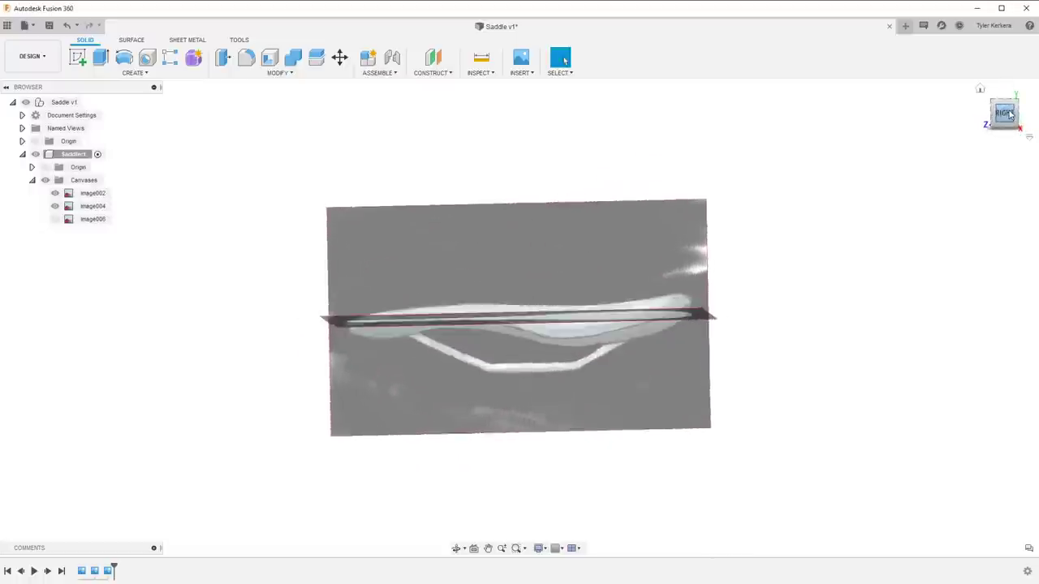
left_click(54, 219)
left_click(54, 220)
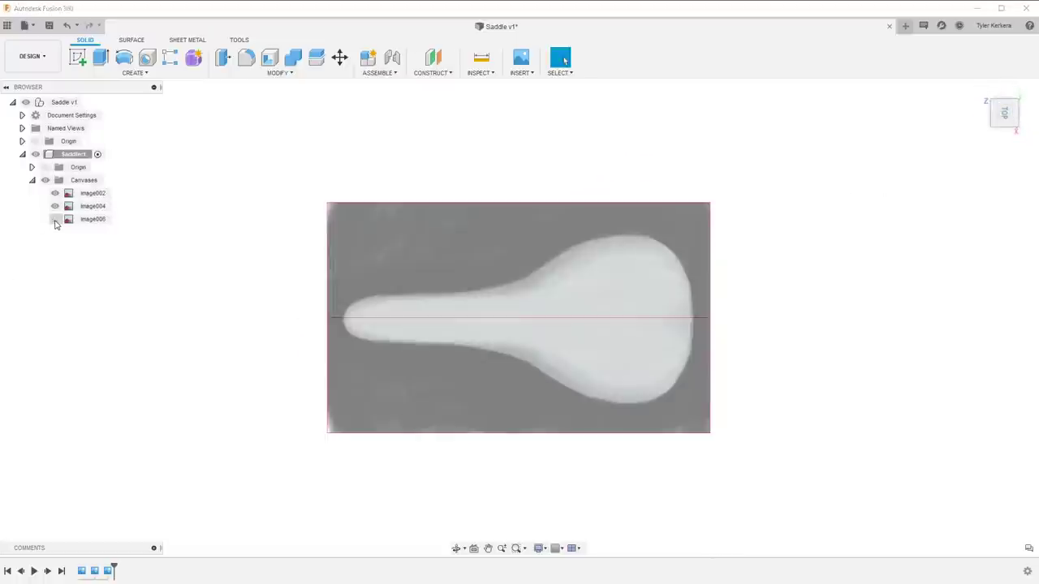
left_click(54, 220)
left_click(55, 220)
middle_click_drag(225, 322, 227, 253, "shift")
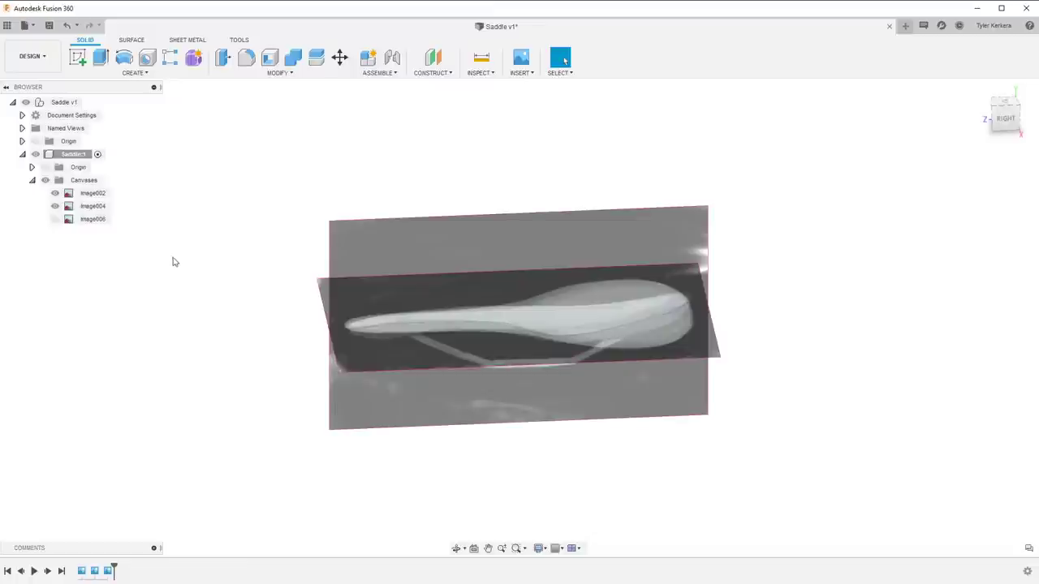
left_click(55, 220)
left_click(54, 220)
Start a new T-spline form in the Saddle component with the canvases seen from the top
left_click(1007, 103)
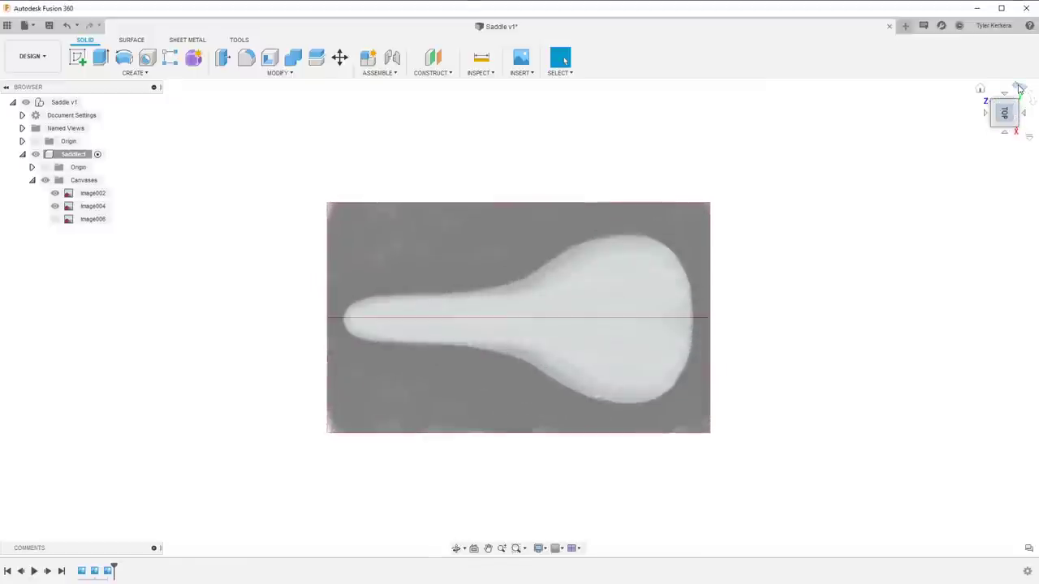
left_click(1016, 94)
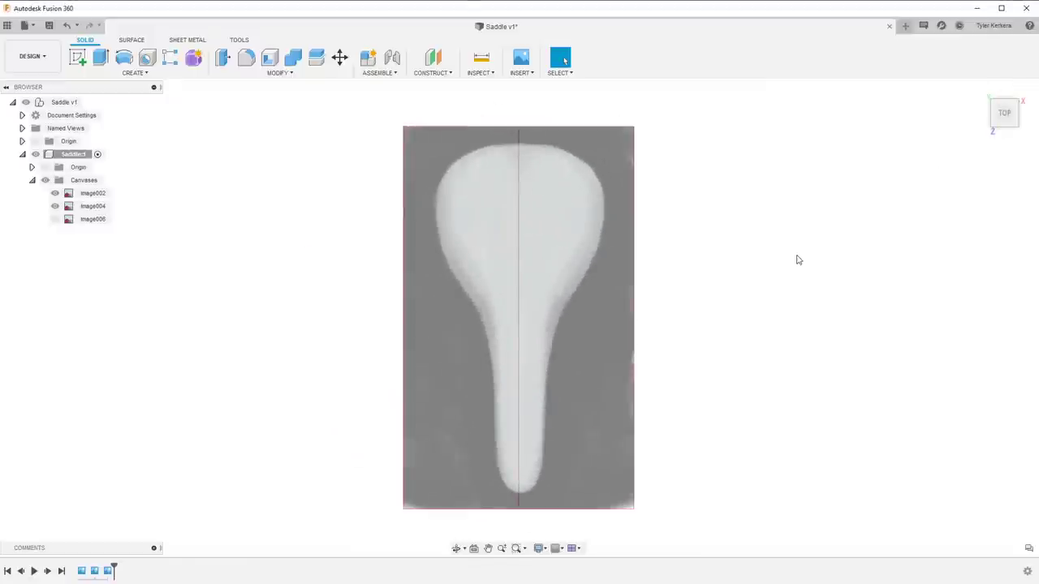
left_click(194, 61)
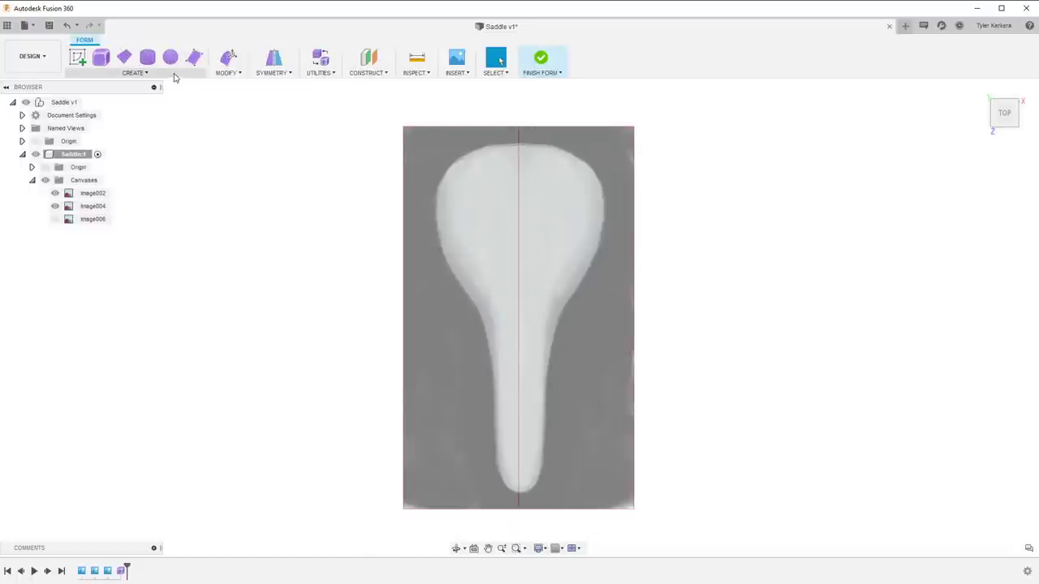
Draw a T-spline plane as a center rectangle at the origin on the horizontal plane, about 48 mm wide and 279 mm long
left_click(173, 73)
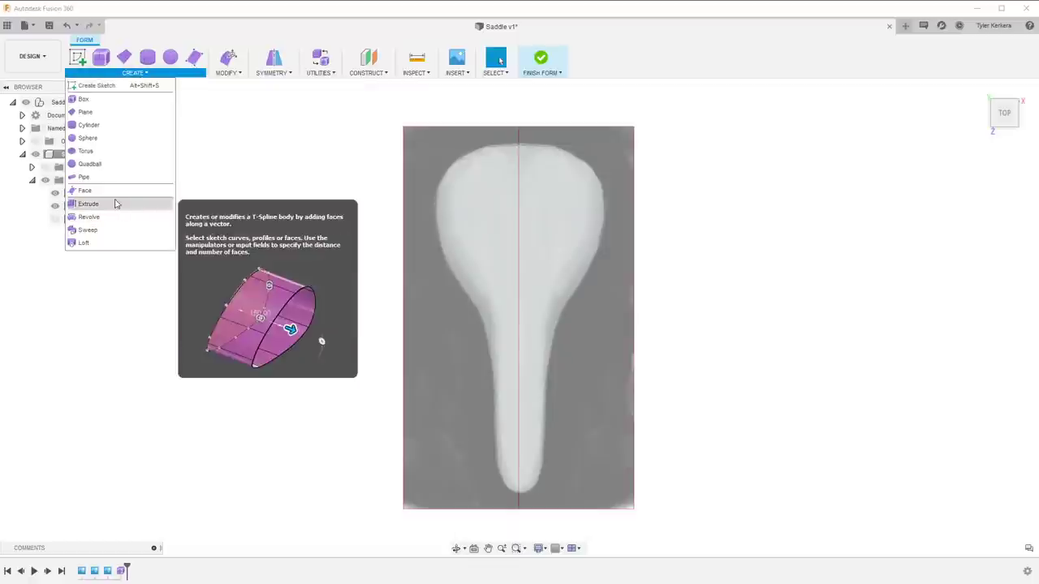
left_click(120, 112)
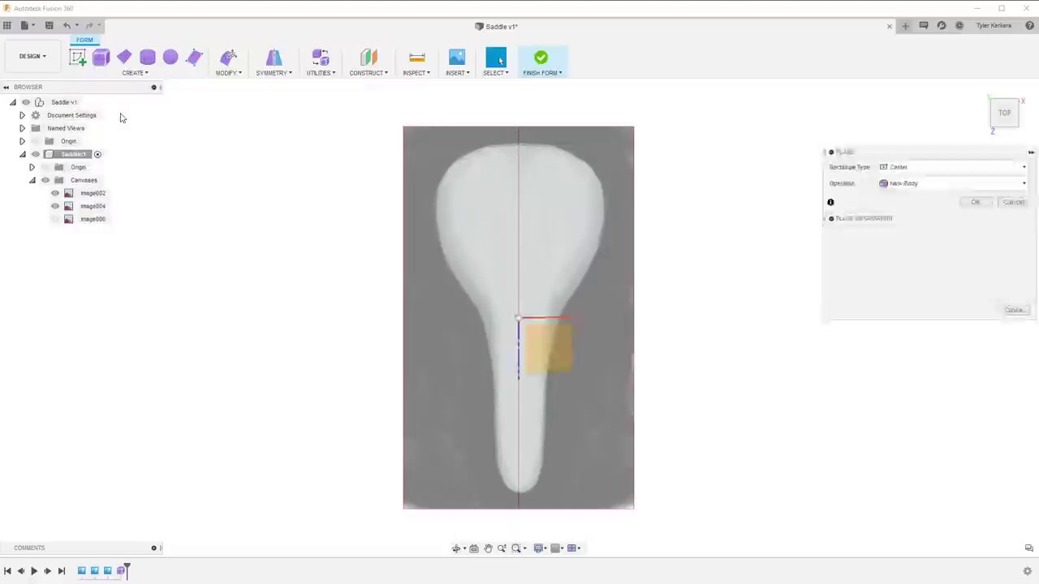
left_click(549, 349)
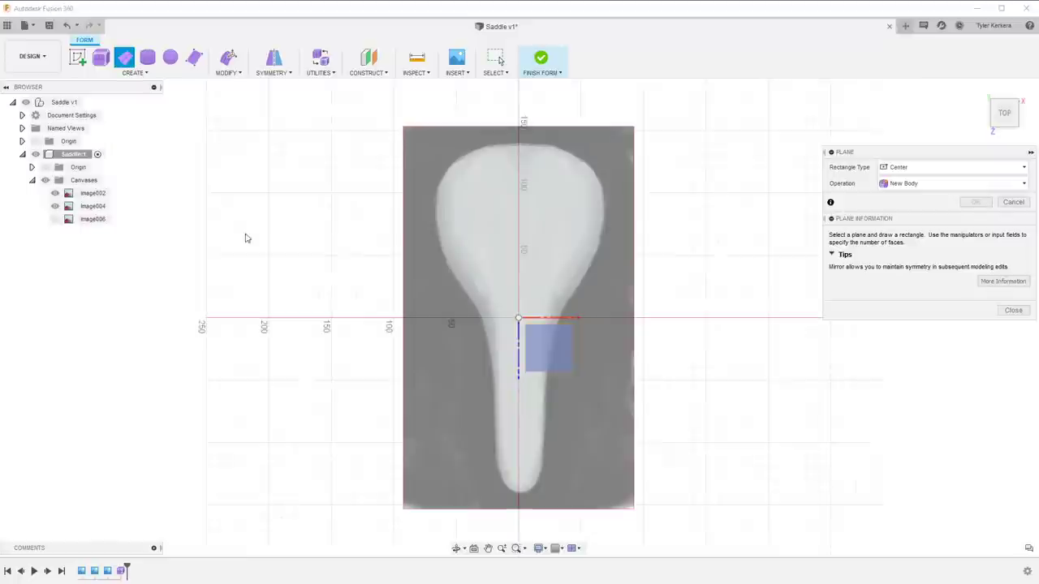
left_click(562, 350)
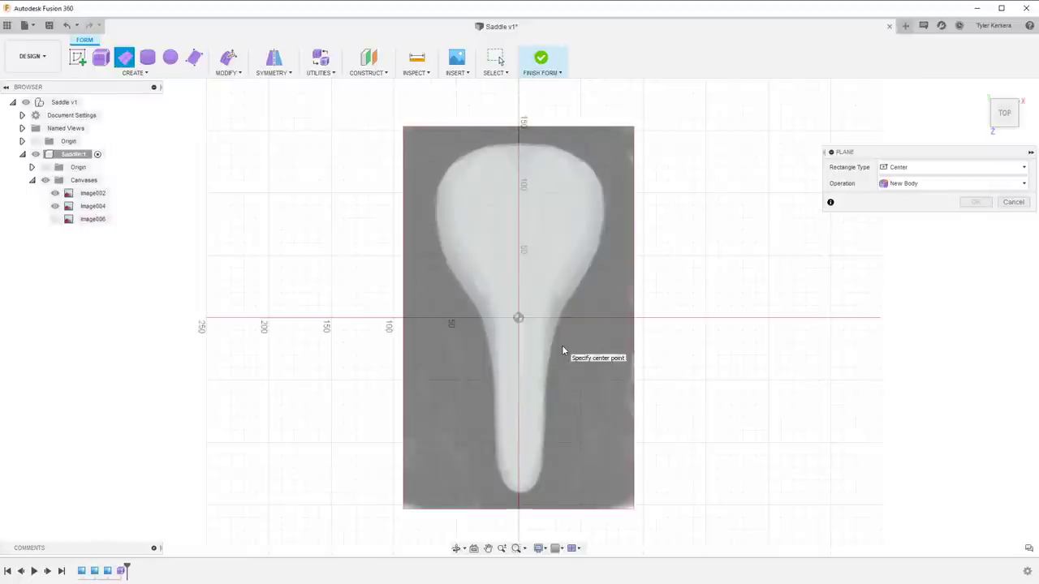
left_click(518, 317)
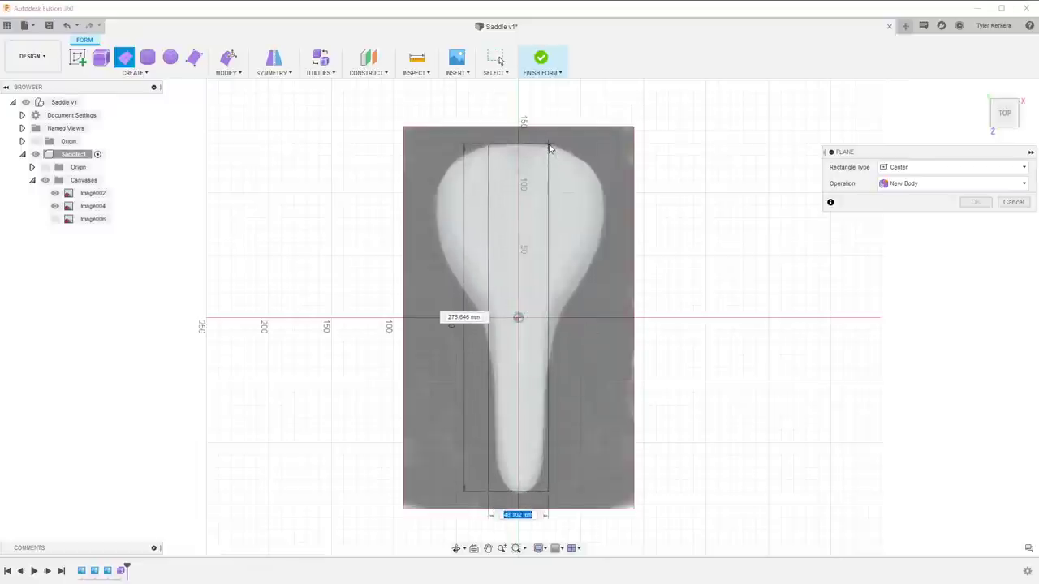
left_click(549, 148)
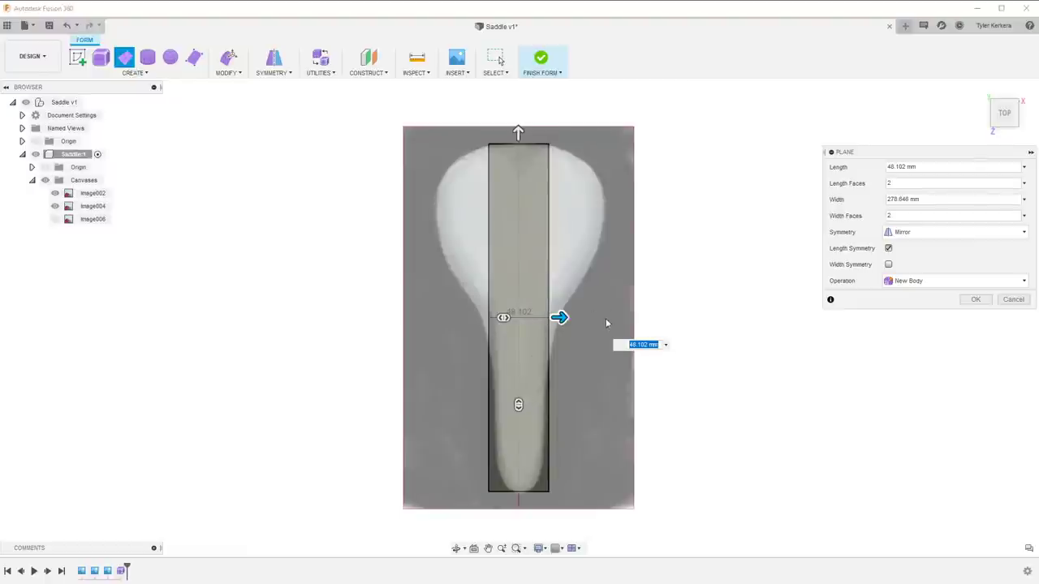
Divide the plane into 4 length faces and 9 width faces and create it as a new body
middle_click_drag(606, 323, 524, 248, "shift")
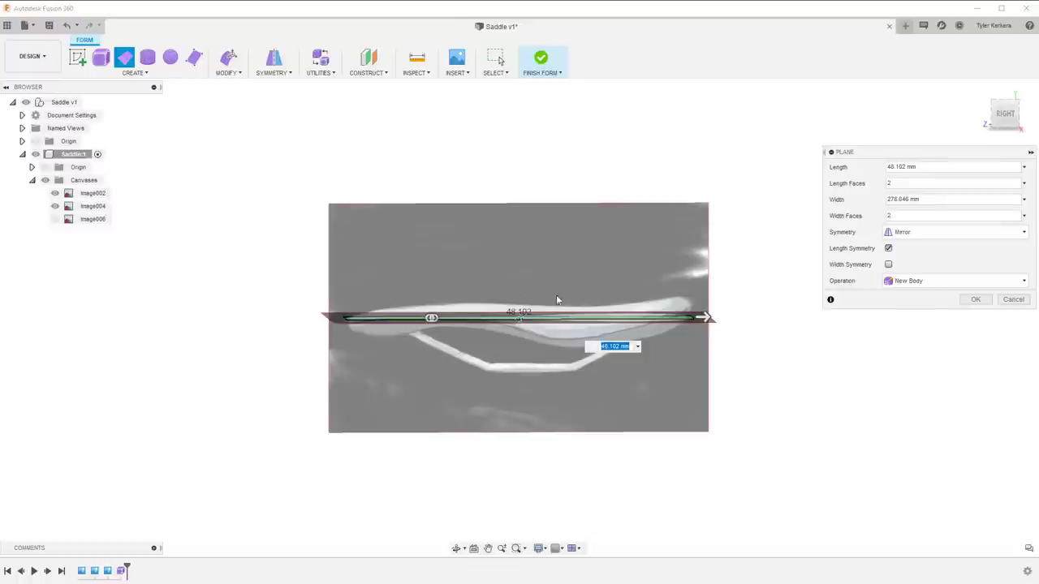
middle_click_drag(469, 301, 480, 361, "shift")
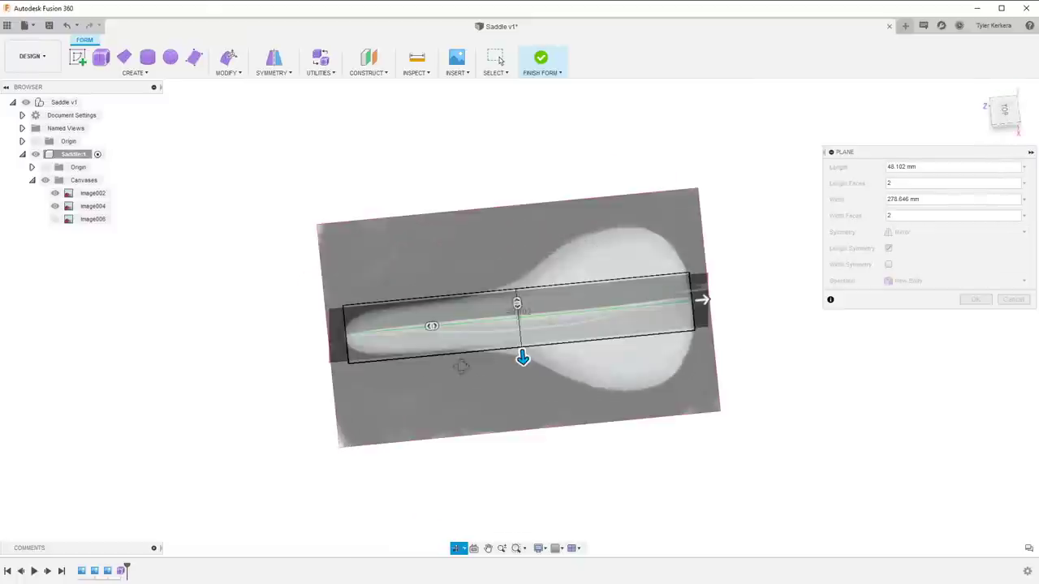
left_click(1005, 110)
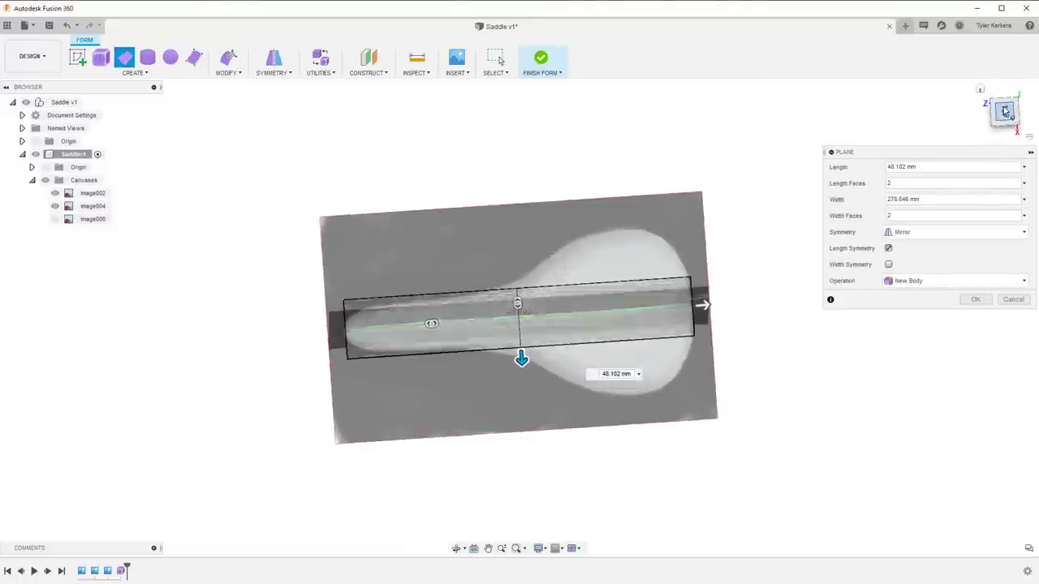
left_click(1016, 92)
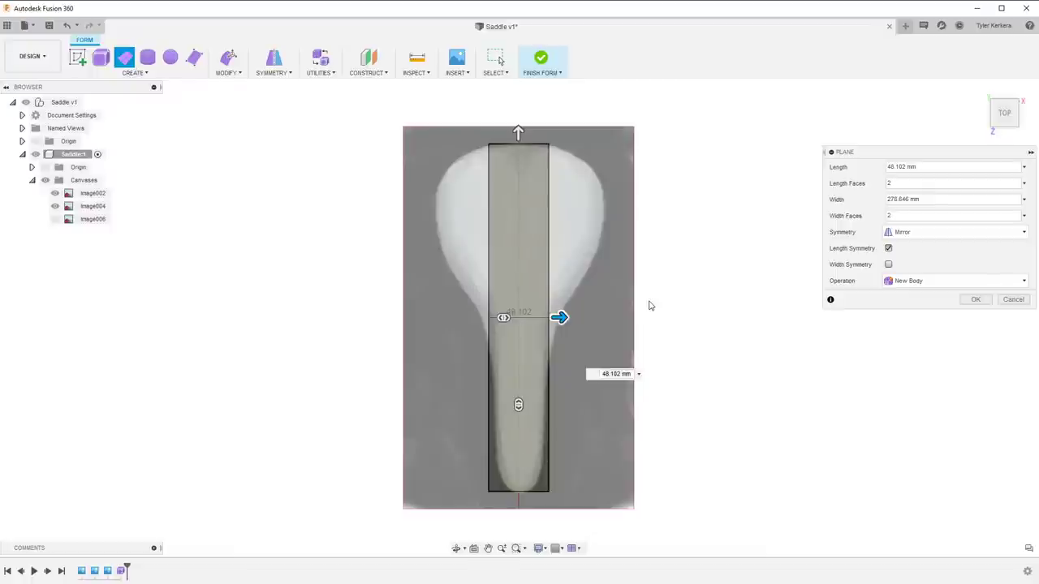
middle_click_drag(660, 293, 608, 245, "shift")
left_click(1009, 107)
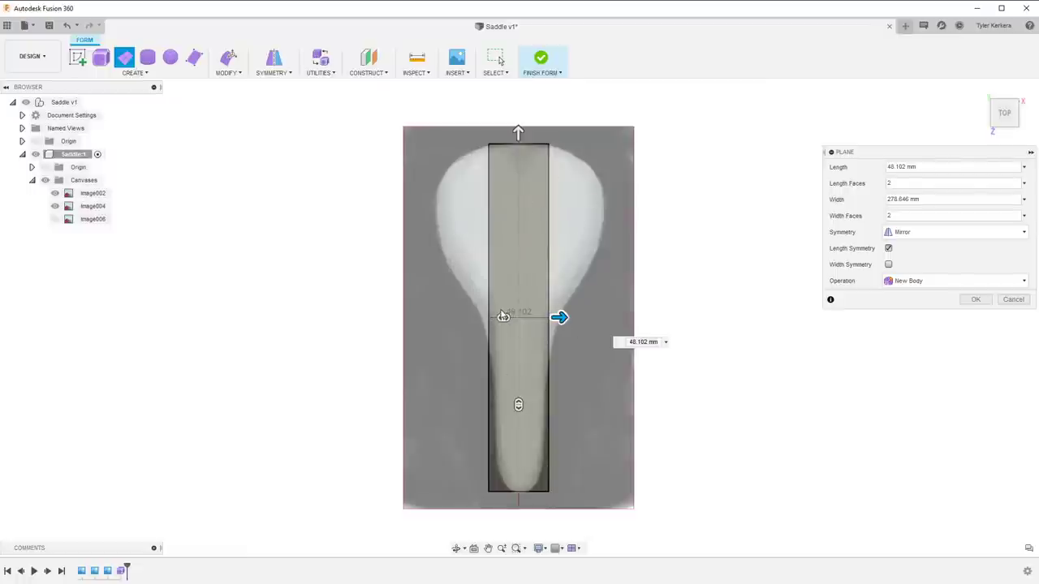
left_click_drag(518, 403, 518, 339)
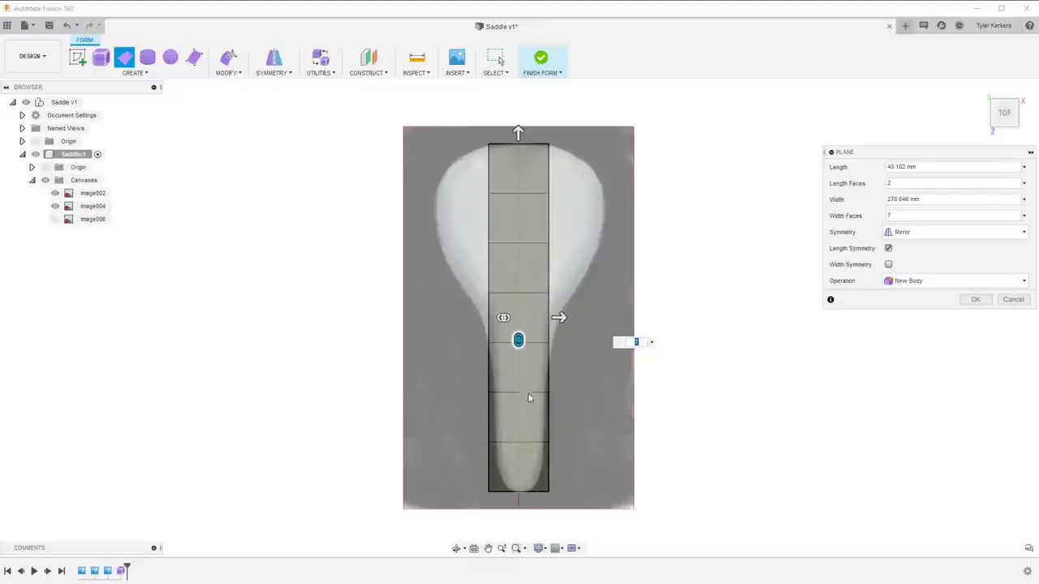
left_click_drag(519, 340, 519, 483)
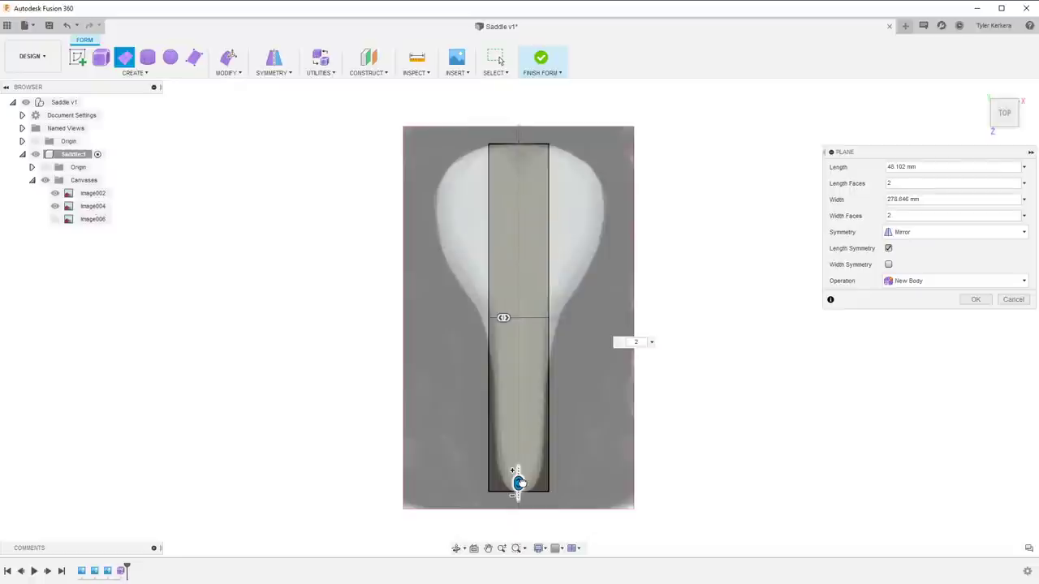
left_click_drag(519, 483, 519, 368)
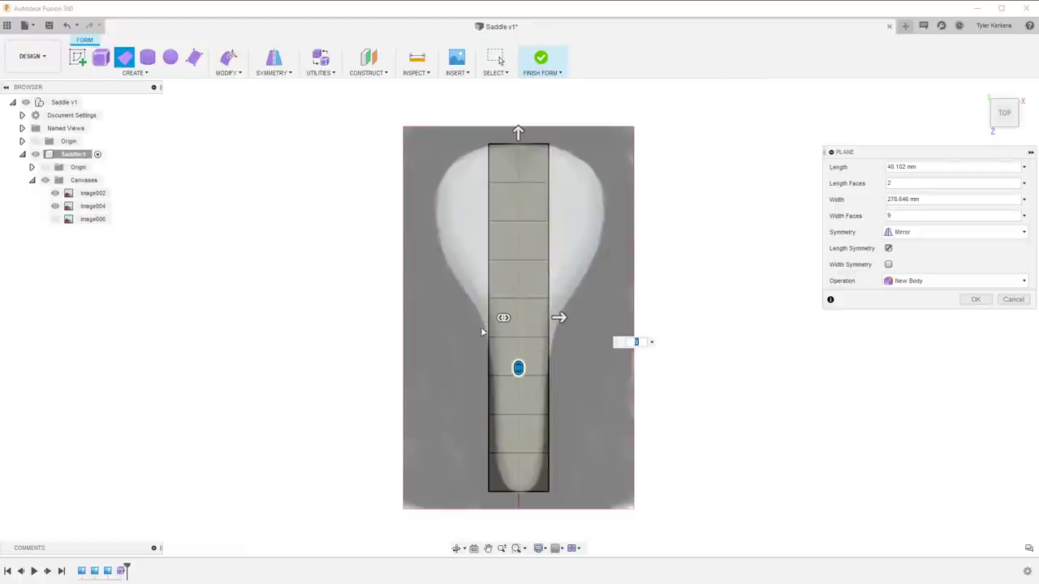
left_click_drag(503, 316, 499, 316)
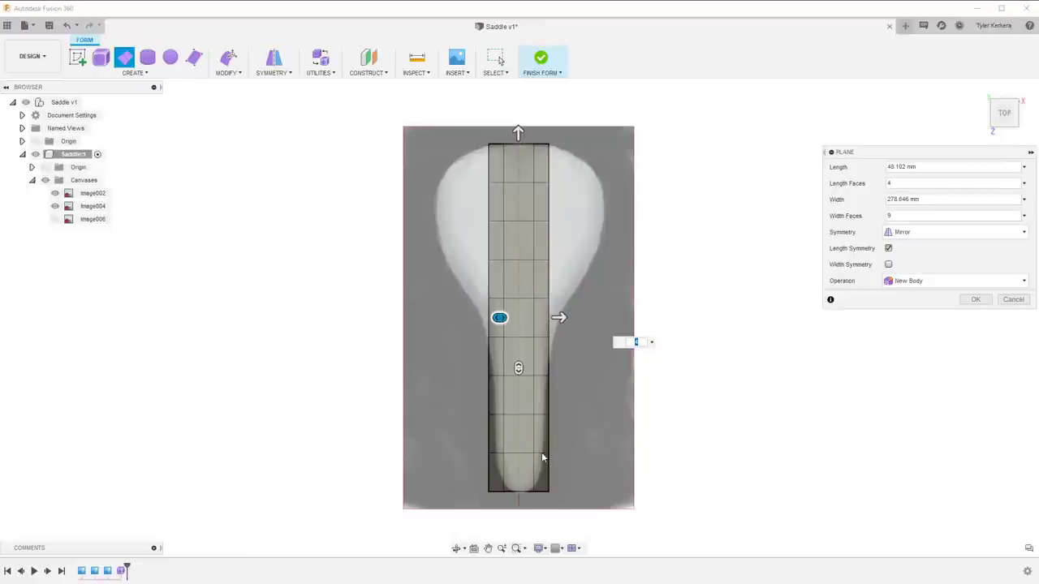
left_click(976, 299)
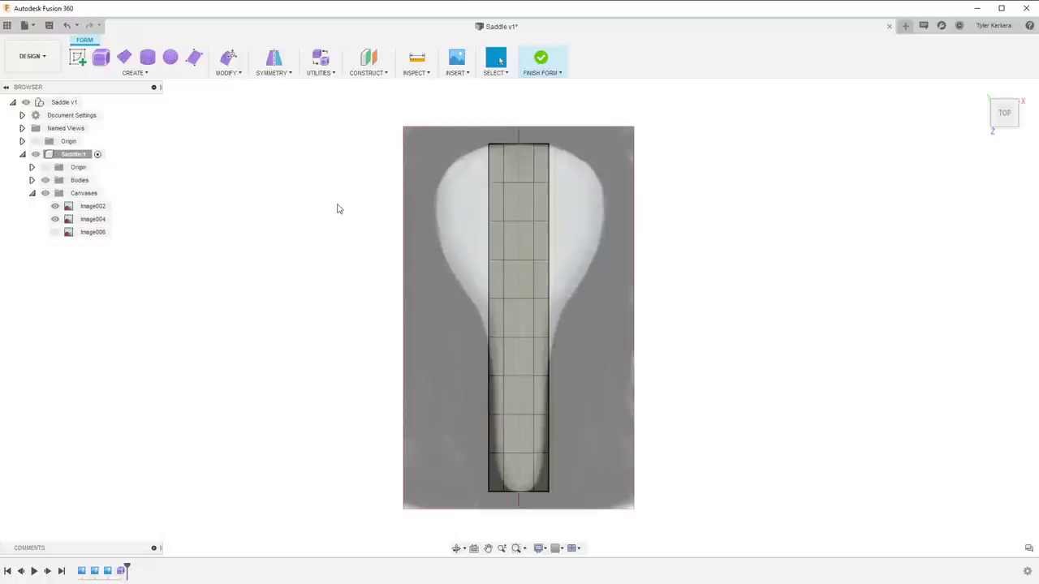
Start Edit Form and select the outer face in the second row from the saddle's rear
left_click(234, 73)
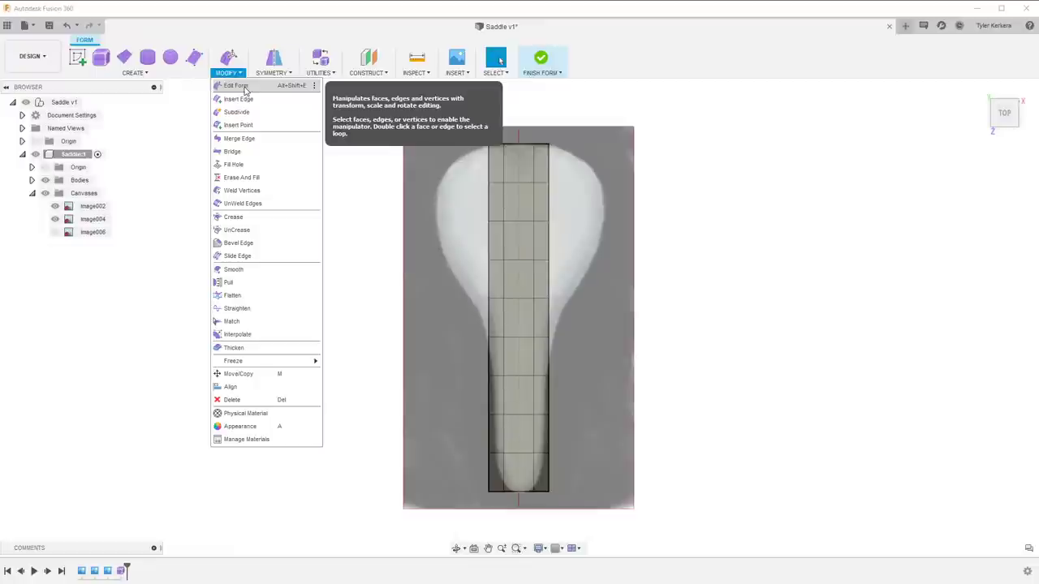
left_click(237, 86)
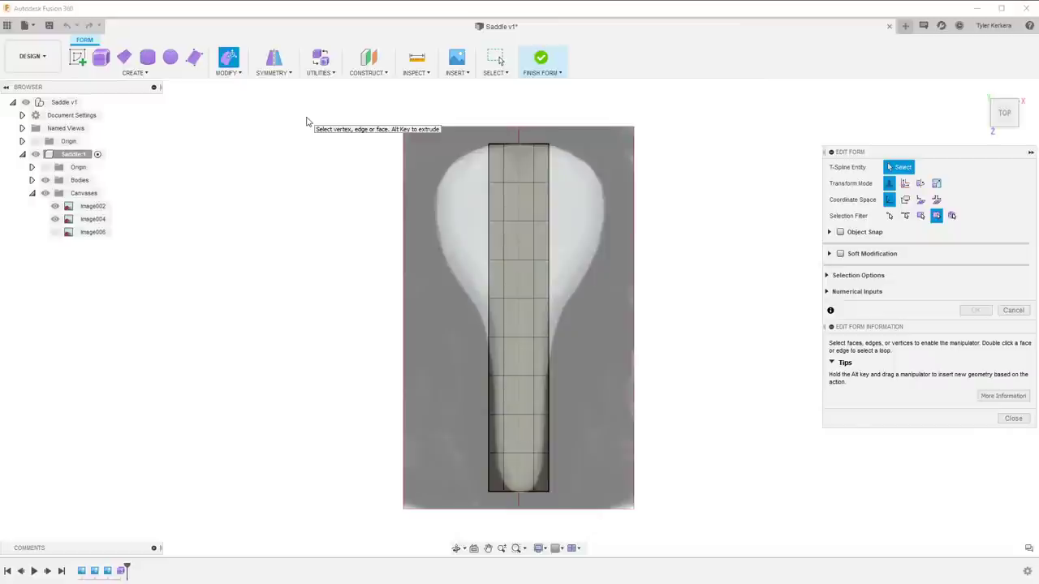
left_click(540, 206)
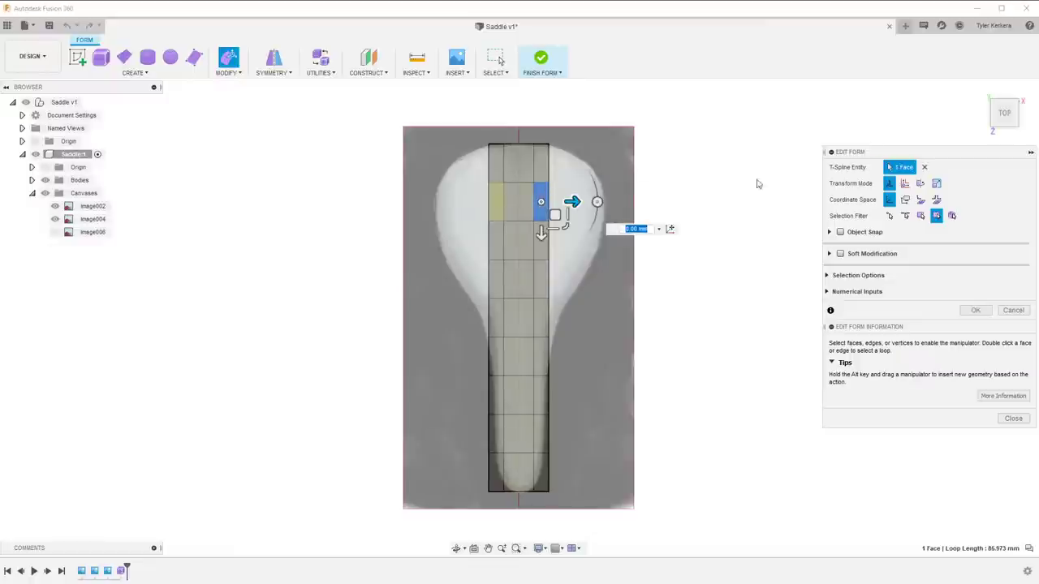
middle_click_drag(431, 289, 611, 207, "shift")
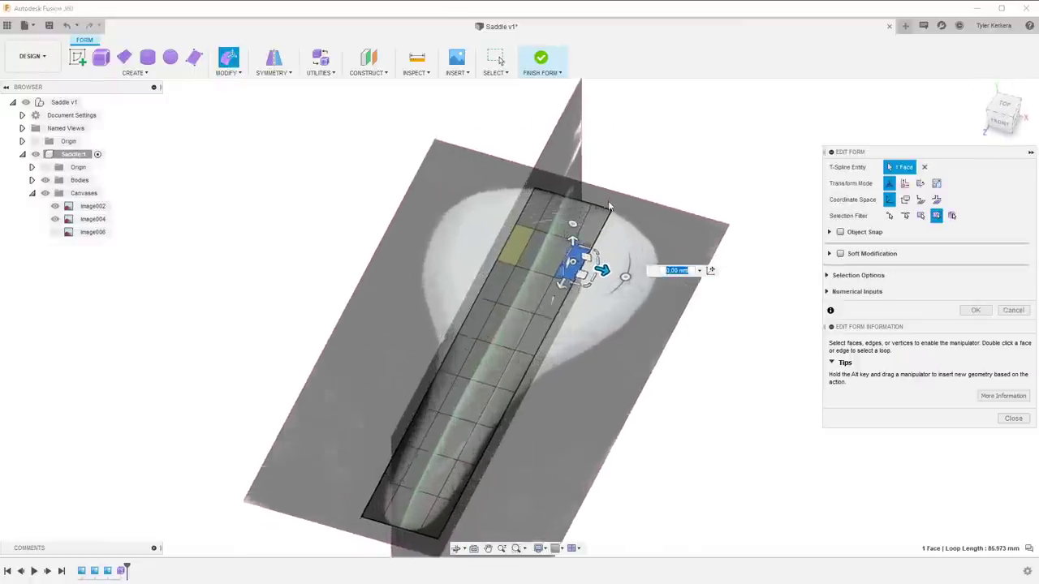
scroll(603, 268, "up", 1)
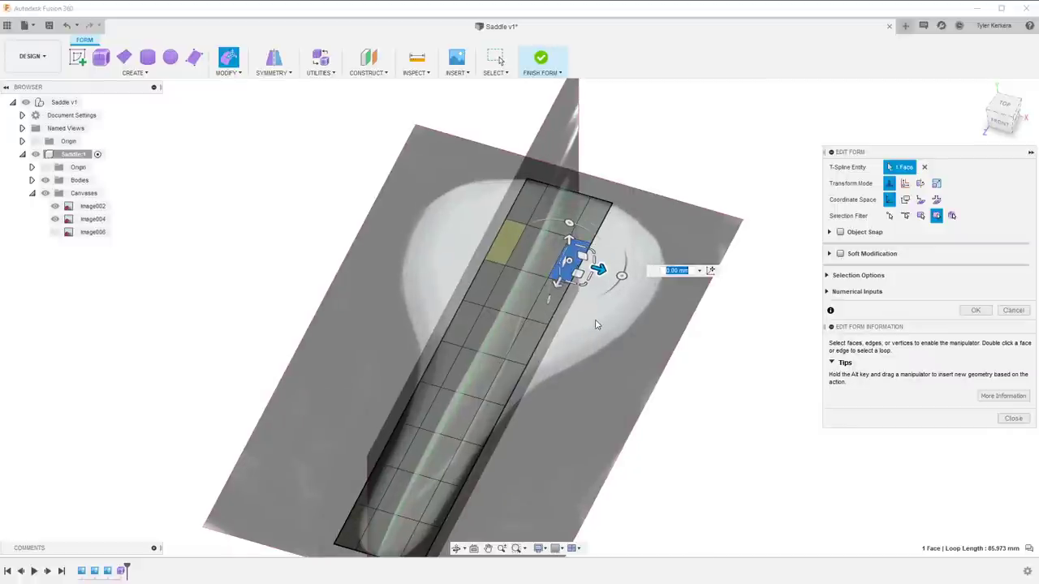
Try scaling the selected outer face by a factor of about 1.17, undo it and clear the selection
mouse_move(586, 286)
left_mouse_down()
mouse_move(600, 308)
mouse_move(582, 284)
mouse_move(589, 296)
left_mouse_up()
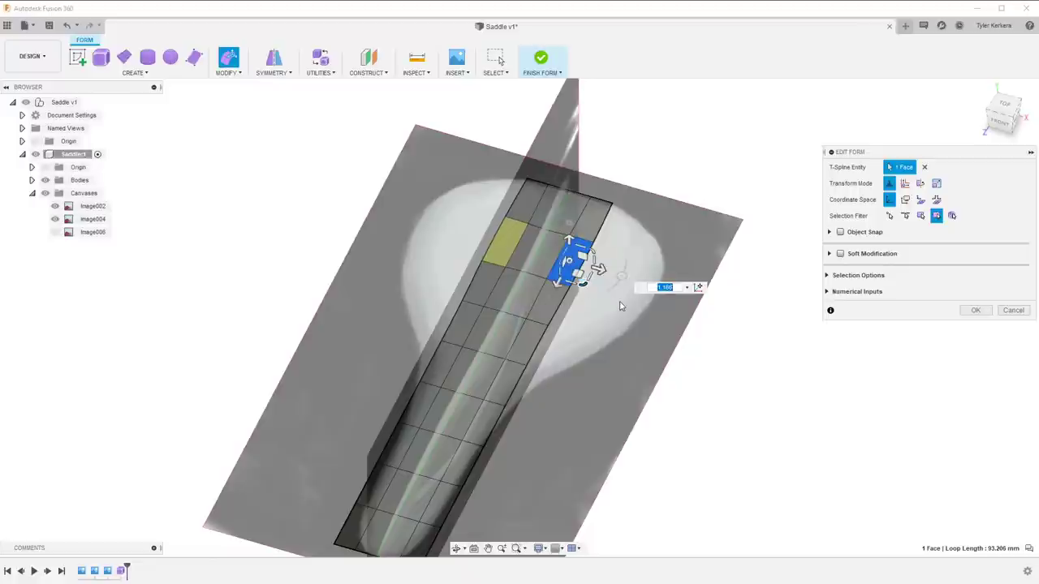
left_click(1002, 105)
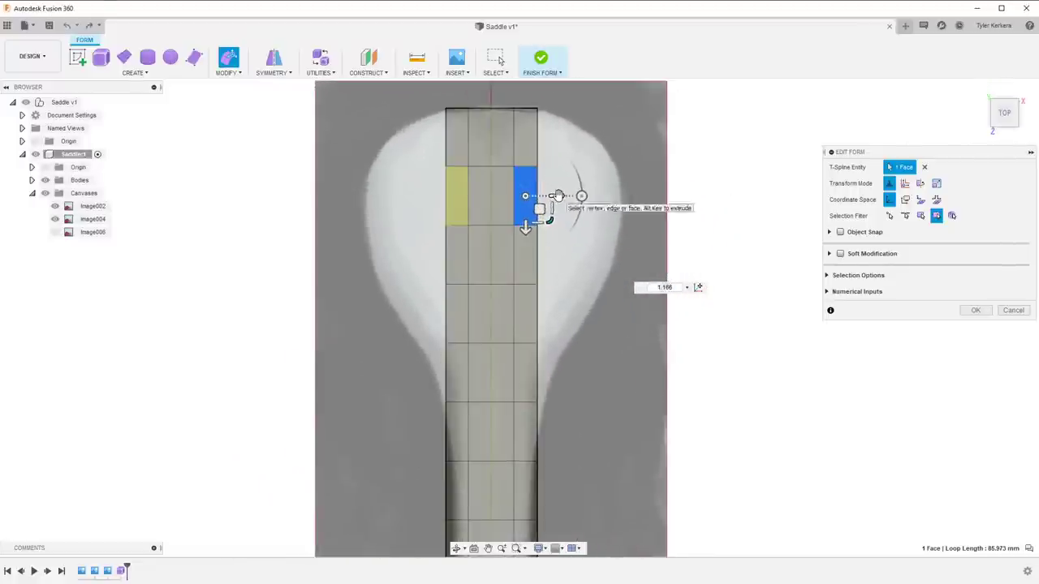
middle_click(558, 196)
middle_click_drag(558, 196, 556, 221, "shift")
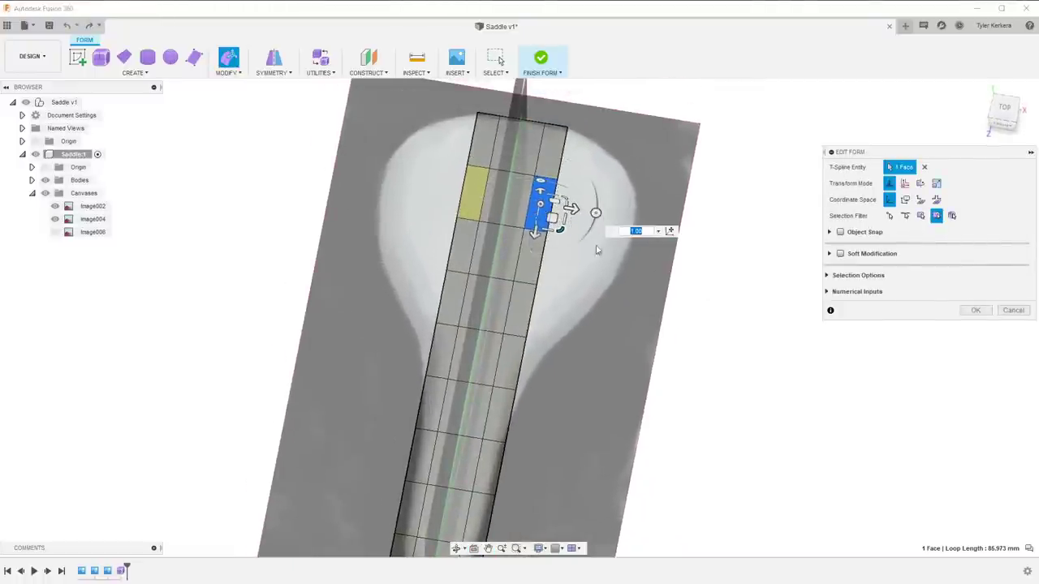
left_click(1006, 112)
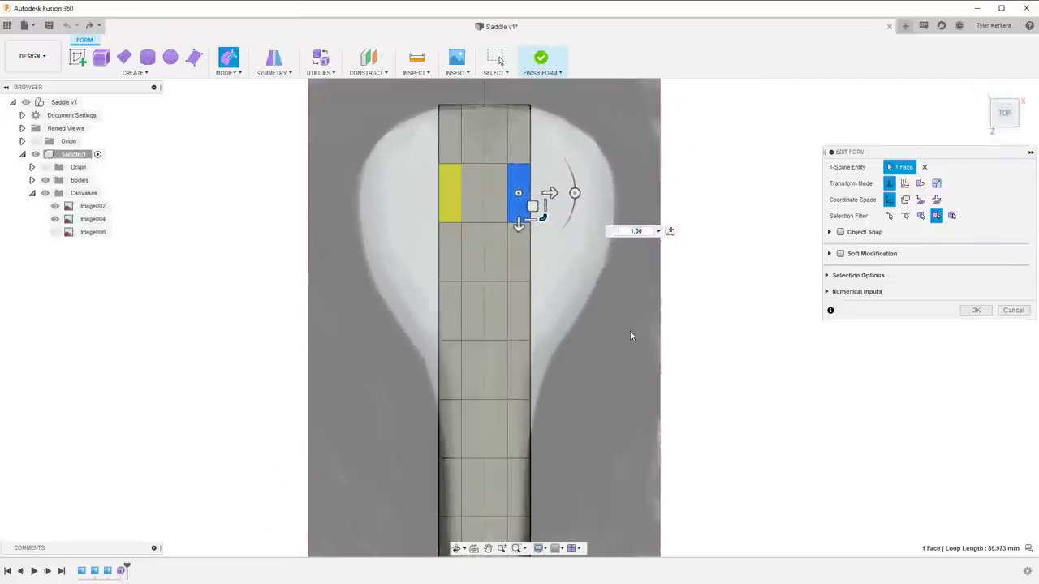
left_click(599, 306)
scroll(584, 286, "down", 3)
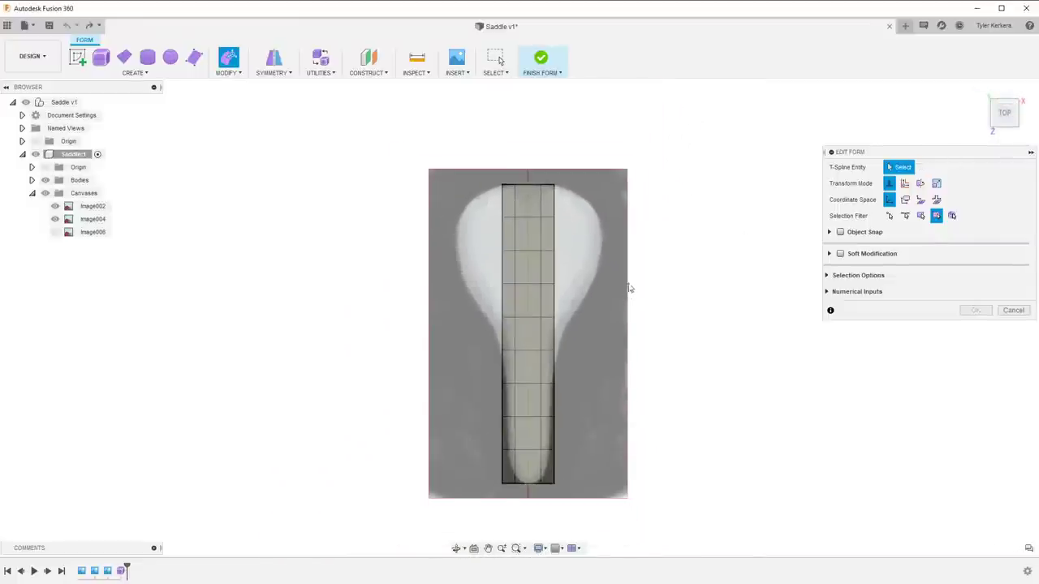
Pull the outer vertices on the first two cross edges in front of the rear edge sideways by about 37 mm and 49 mm
left_click(553, 218)
scroll(568, 228, "up", 4)
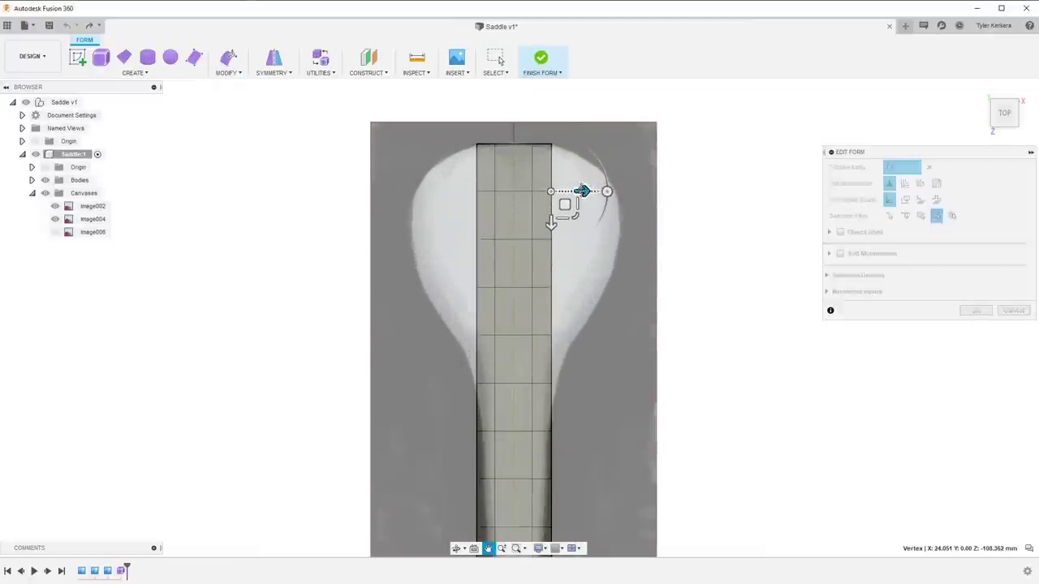
left_click_drag(584, 189, 640, 188)
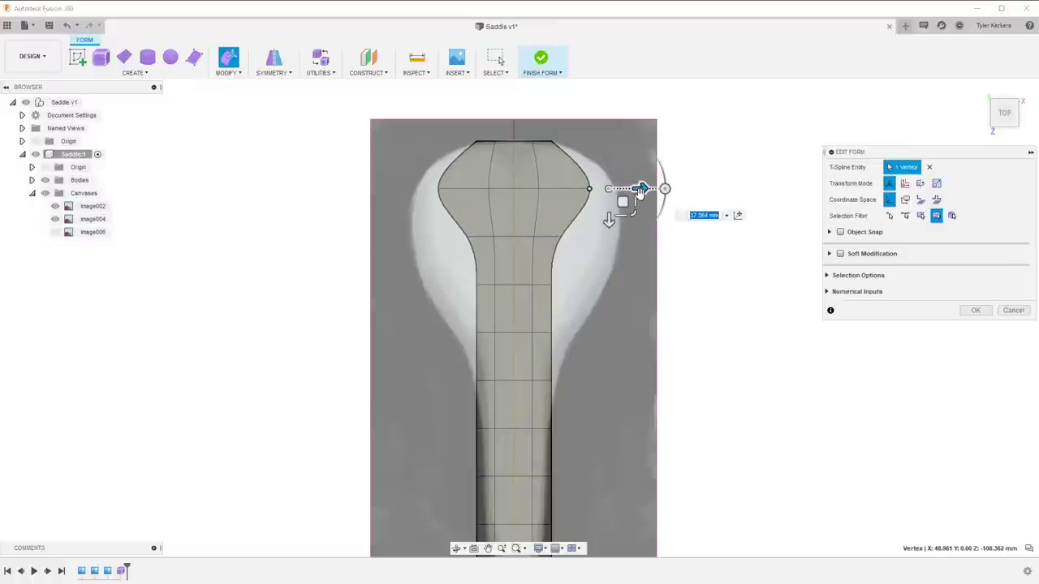
left_click(561, 238)
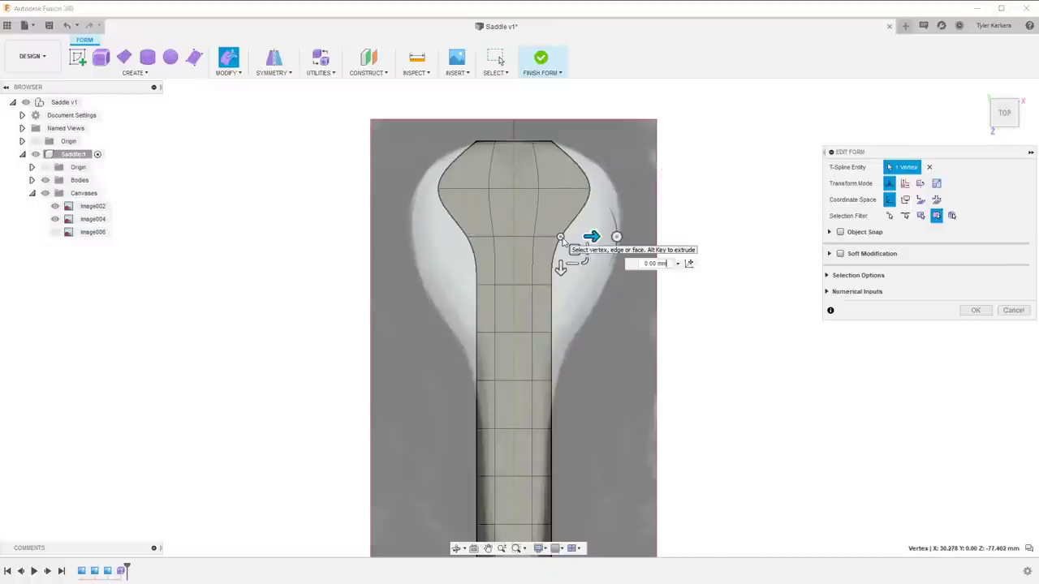
left_click_drag(595, 236, 644, 236)
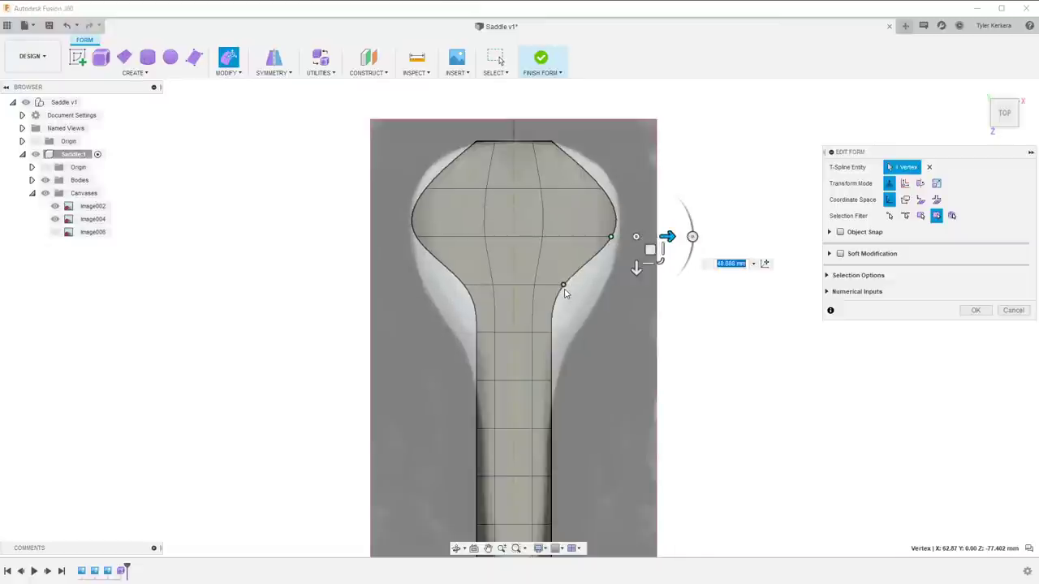
Pull the outer vertex on the third cross edge in front of the rear edge sideways to the saddle outline in the top canvas
middle_click_drag(599, 323, 614, 285)
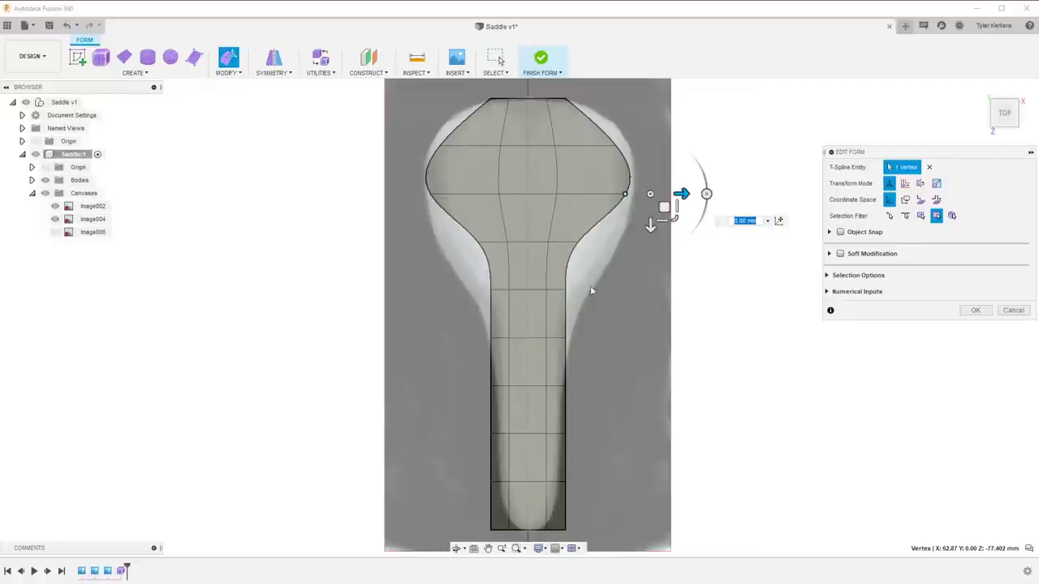
left_click(576, 244)
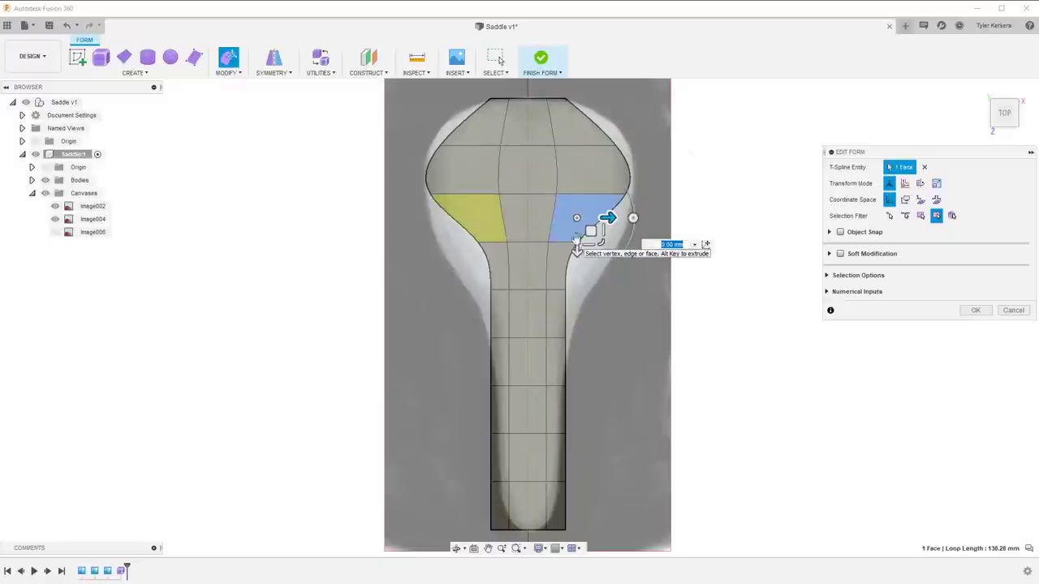
left_click(579, 194)
left_click(577, 243)
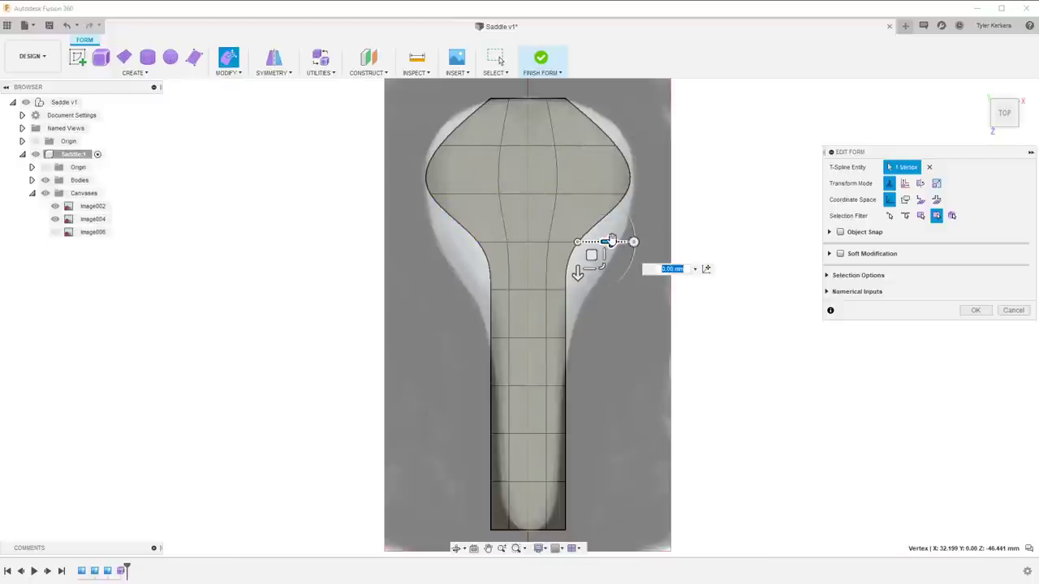
left_click_drag(611, 241, 661, 238)
Pull the outer vertices on the fourth and fifth cross edges from the rear outward by about 16 mm and 2 mm
left_click(575, 290)
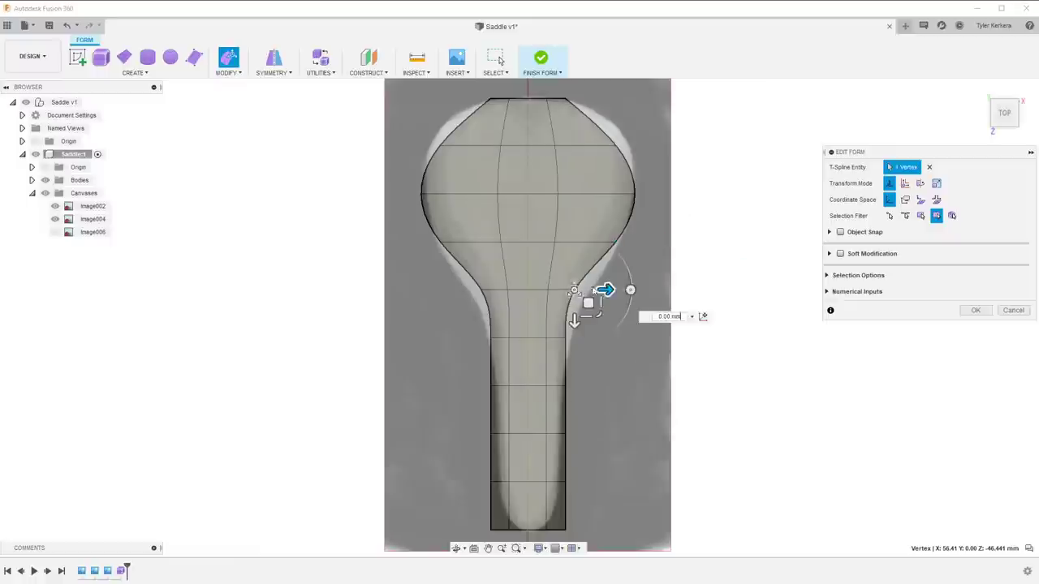
left_click_drag(596, 290, 620, 290)
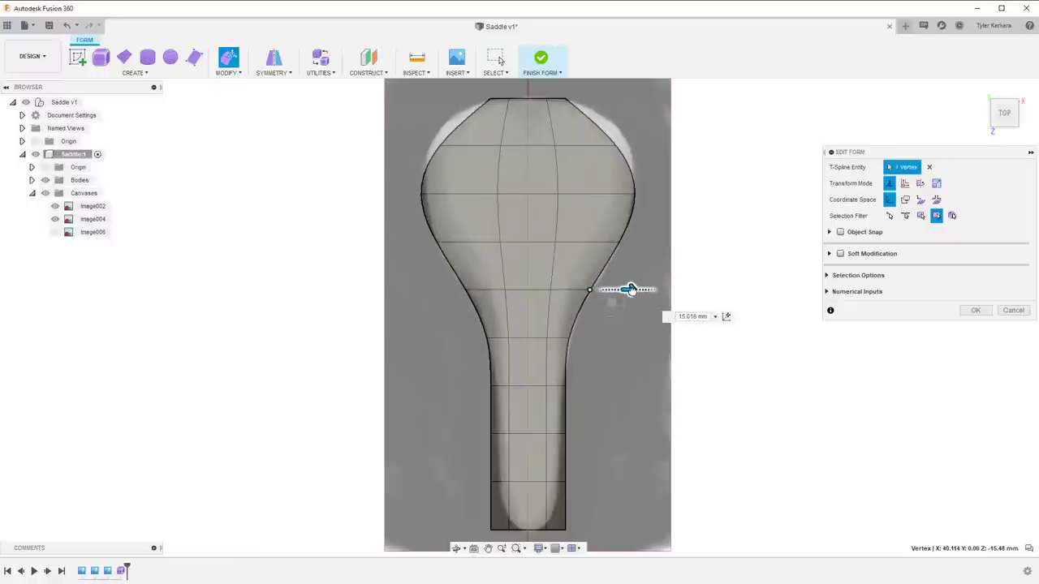
left_click(569, 338)
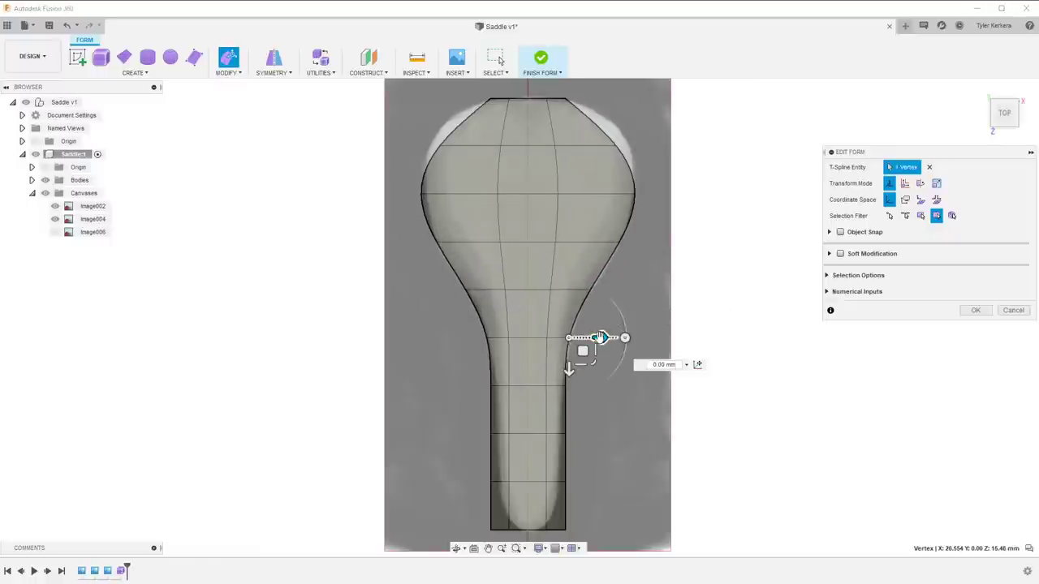
mouse_move(600, 337)
left_mouse_down()
mouse_move(591, 338)
mouse_move(603, 338)
left_mouse_up()
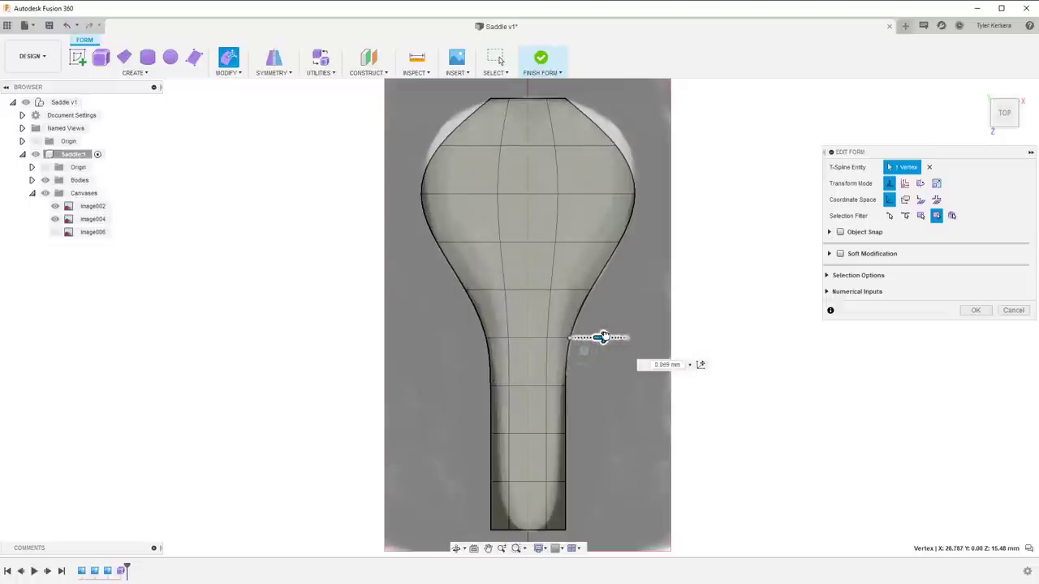
Pull the outer vertices on the sixth, seventh and eighth cross edges and the nose edge inward by about 3, 3, 6 and 13 mm
left_click(568, 384)
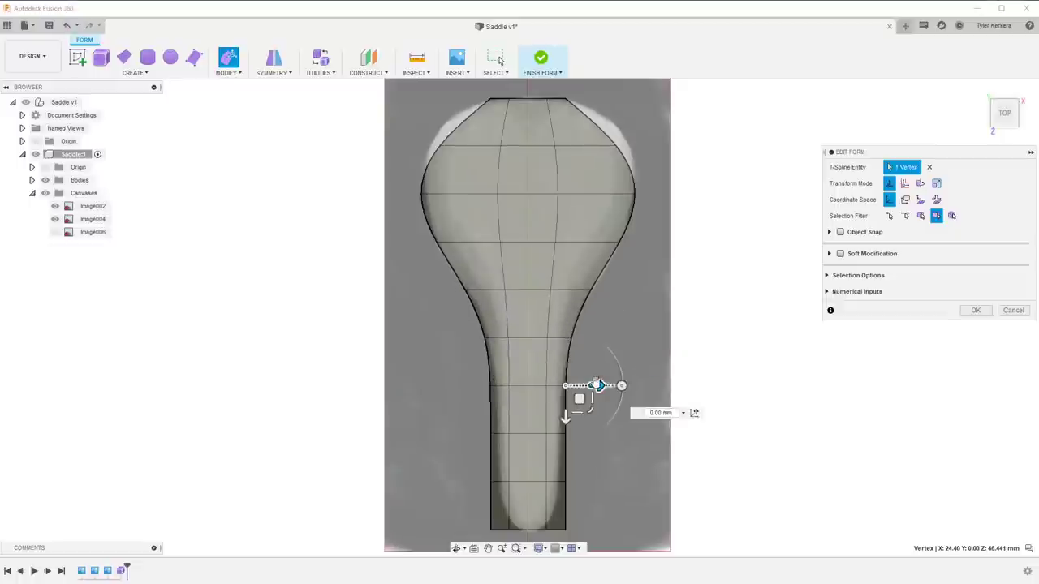
left_click_drag(598, 385, 592, 386)
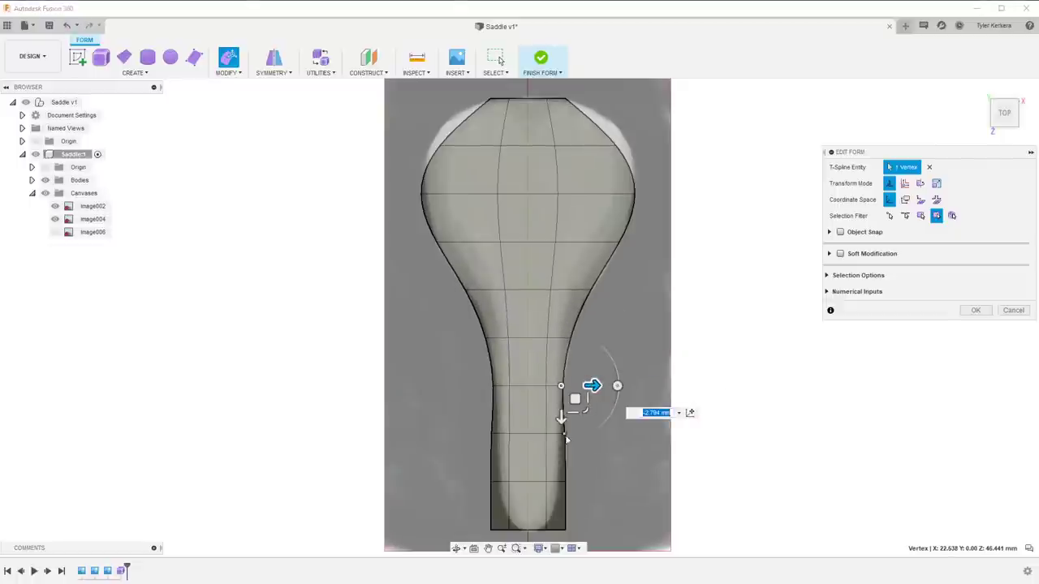
left_click(566, 434)
left_click_drag(594, 433, 590, 434)
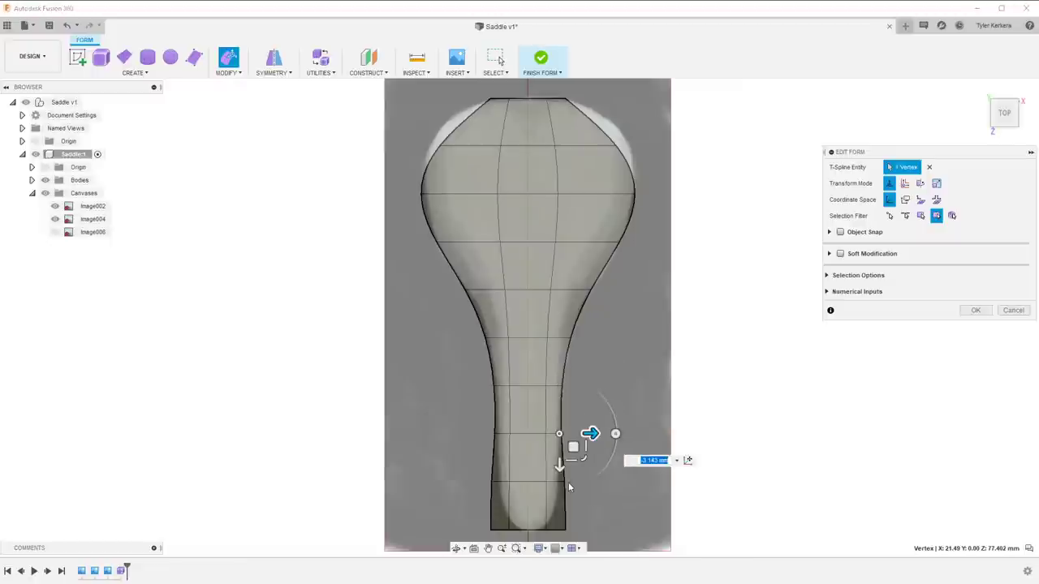
left_click(566, 482)
left_click_drag(596, 481, 586, 481)
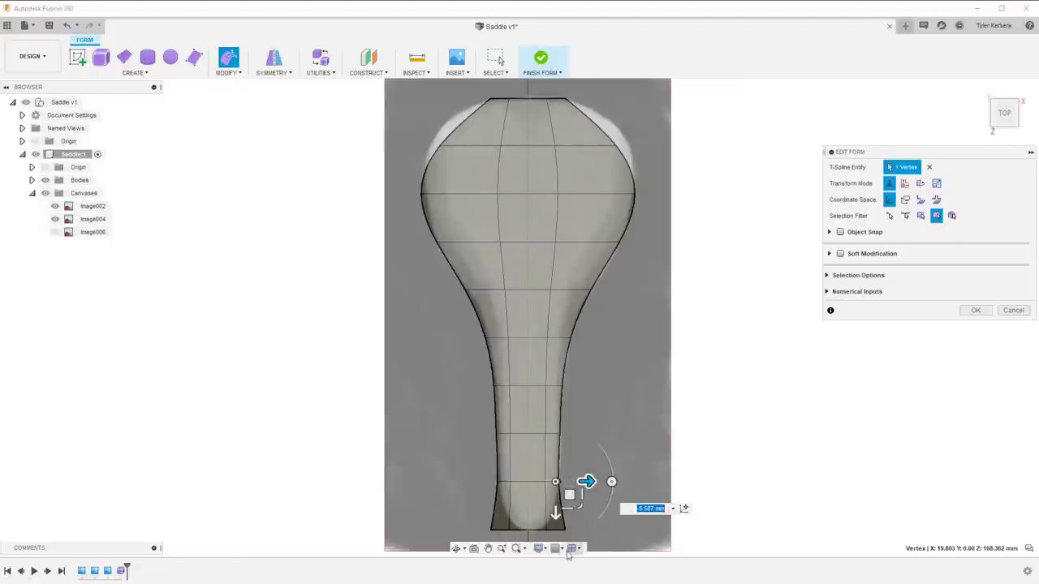
left_click(566, 529)
left_click_drag(599, 529, 576, 529)
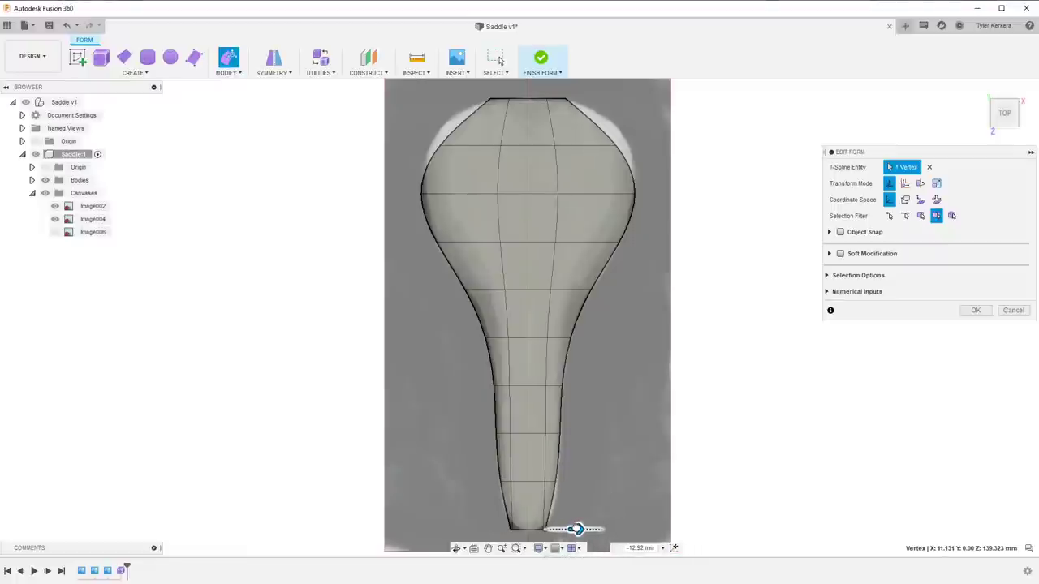
Pull the outer vertex on the first cross edge outward by about 8.4 mm and shift the whole cross edge about 8.7 mm toward the rear
left_click(439, 147)
mouse_move(467, 144)
left_mouse_down()
mouse_move(454, 144)
mouse_move(464, 145)
left_mouse_up()
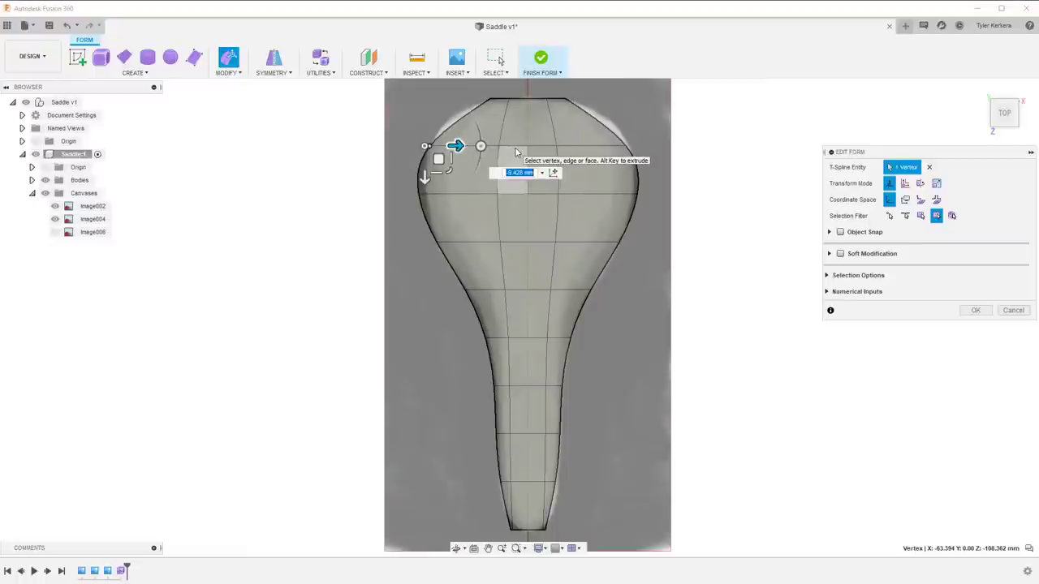
left_click(517, 146)
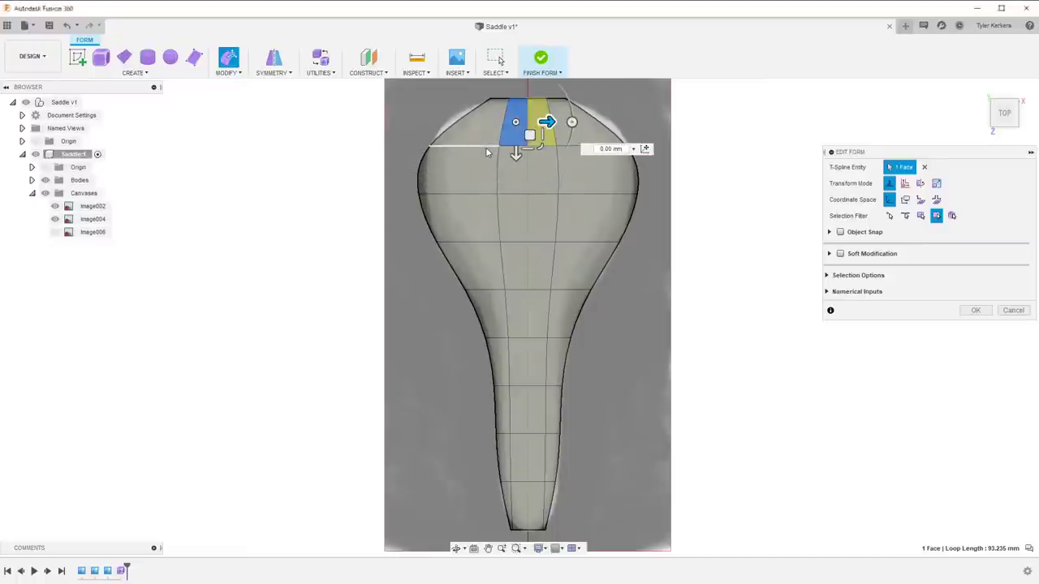
double_click(490, 147)
left_click_drag(528, 181, 528, 164)
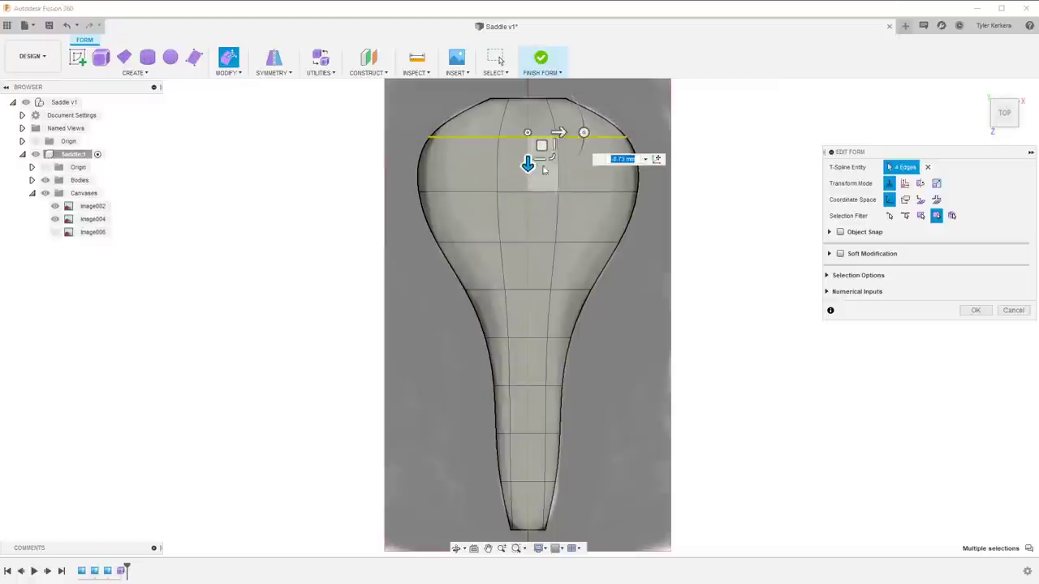
Pull the outer vertex on the second cross edge from the rear inward by about 4.5 mm
left_click(637, 192)
left_click_drag(666, 192, 659, 192)
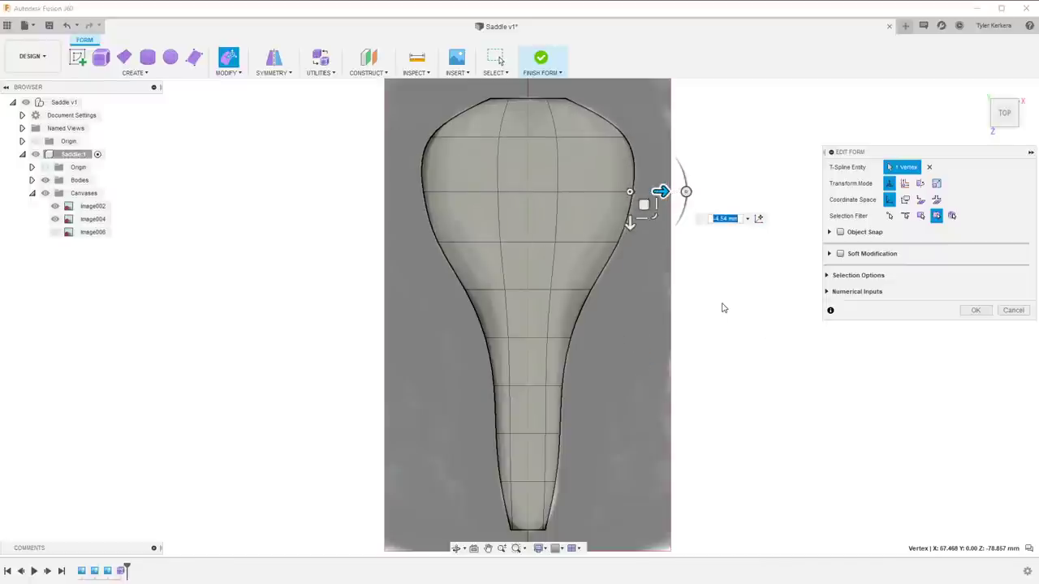
Select the whole fourth cross edge from the rear and raise it to the saddle's upper contour in the side canvas
left_click(1027, 118)
left_click(1033, 99)
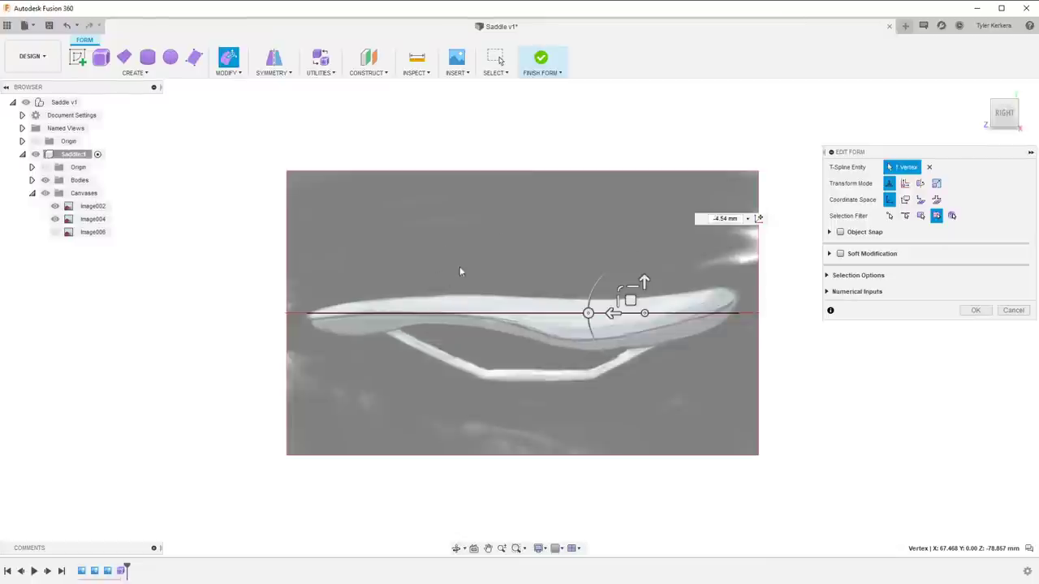
middle_click_drag(525, 278, 543, 316, "shift")
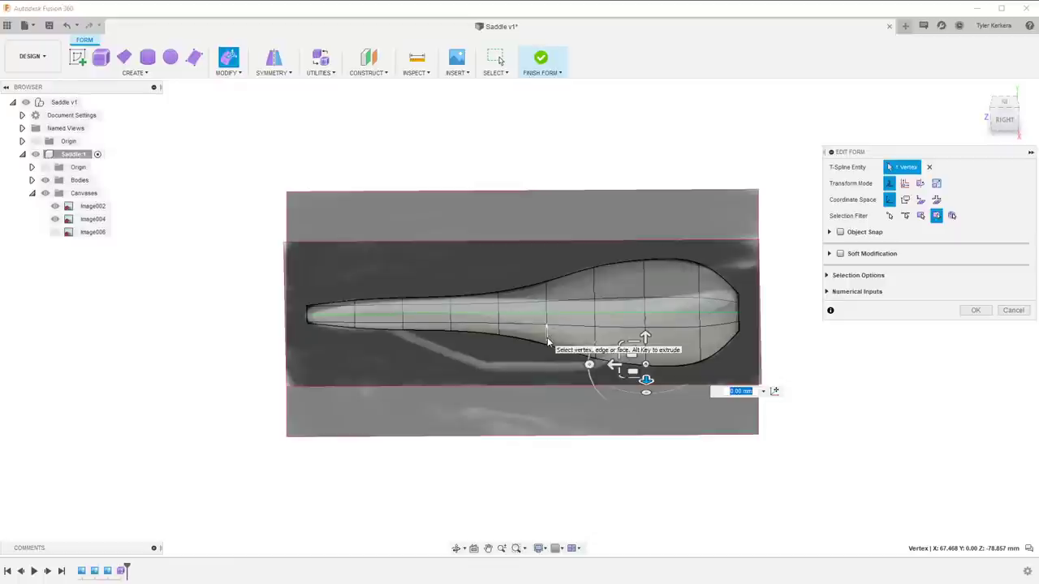
left_click(1003, 118)
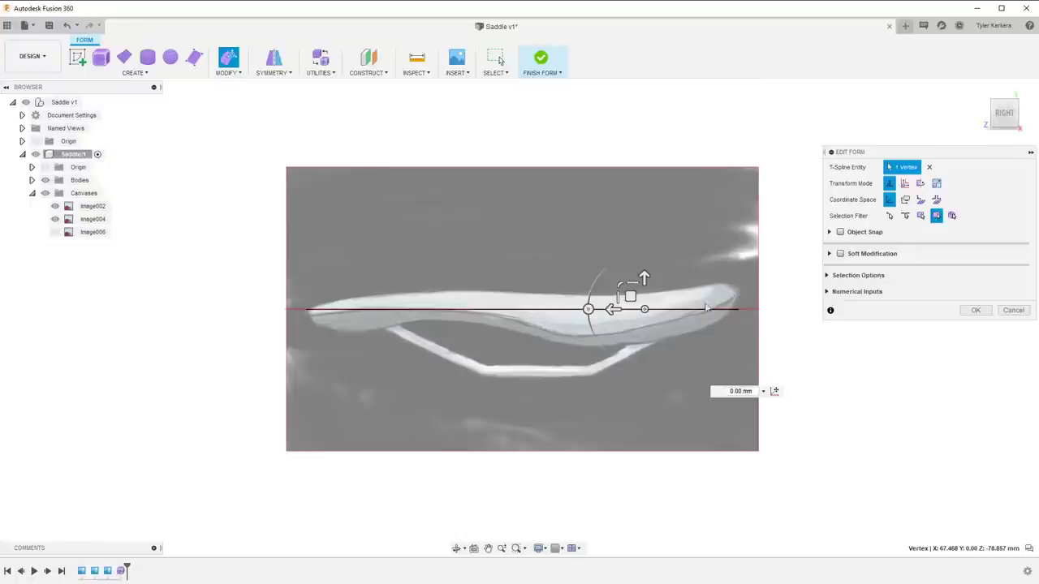
middle_click_drag(586, 281, 550, 309, "shift")
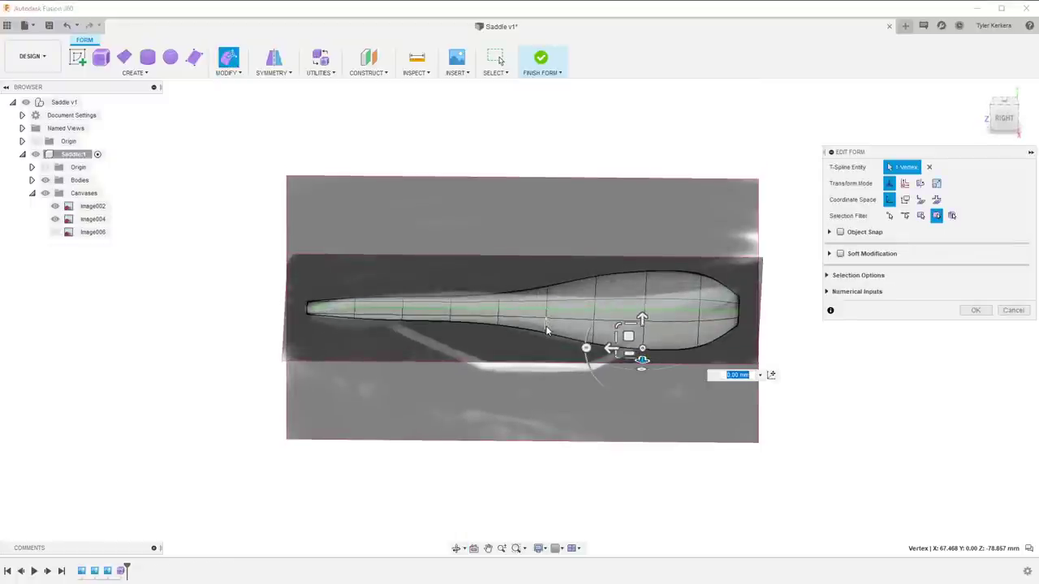
double_click(546, 326)
left_click(1004, 118)
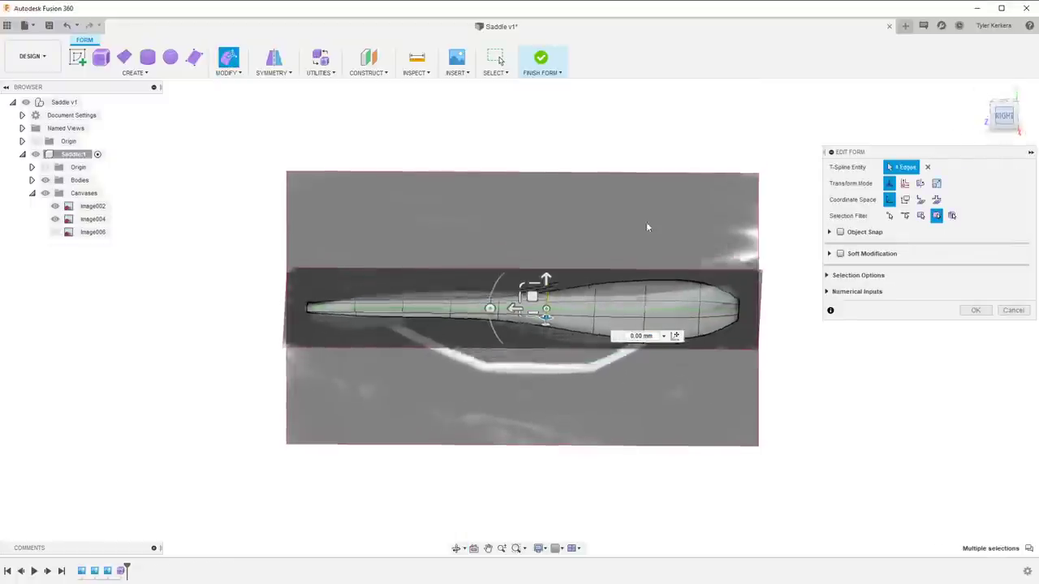
left_click_drag(546, 278, 545, 254)
Raise the third cross edge from the rear to the side canvas's upper contour and the second one by about 12 mm
middle_click_drag(588, 249, 595, 325, "shift")
double_click(595, 328)
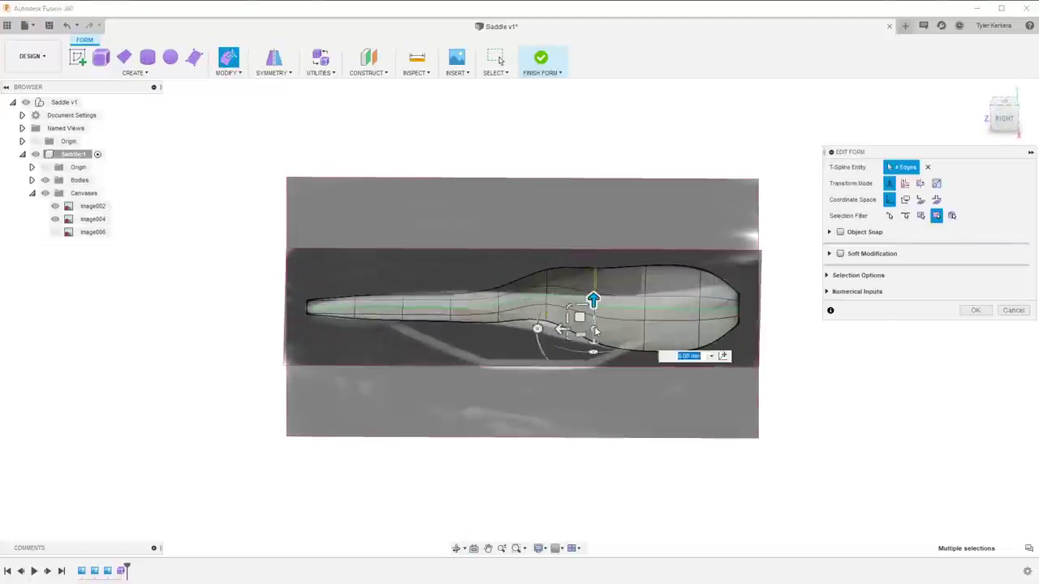
left_click(1004, 118)
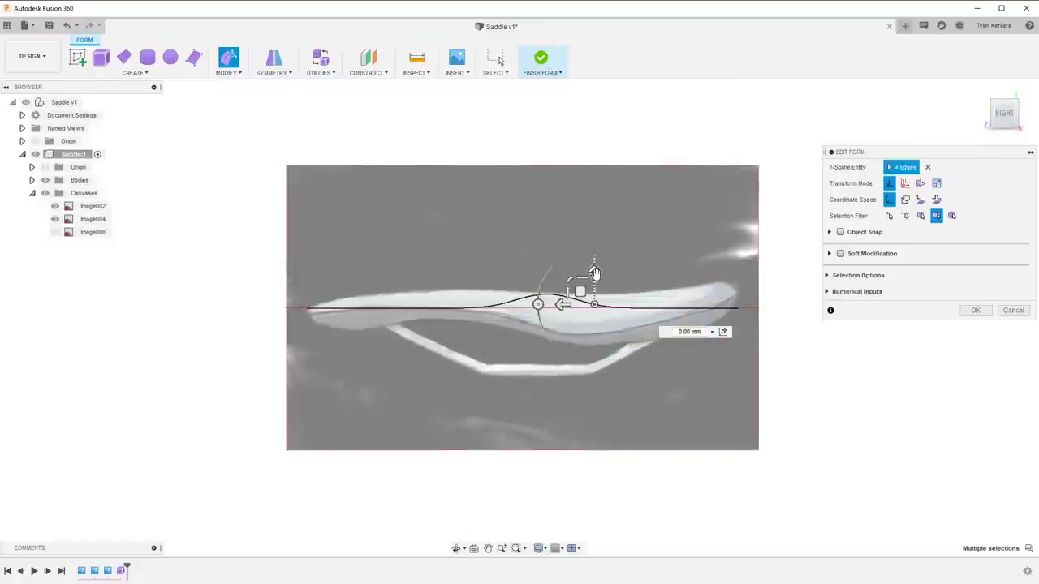
mouse_move(595, 271)
left_mouse_down()
mouse_move(594, 248)
mouse_move(594, 262)
left_mouse_up()
middle_click_drag(622, 264, 641, 297, "shift")
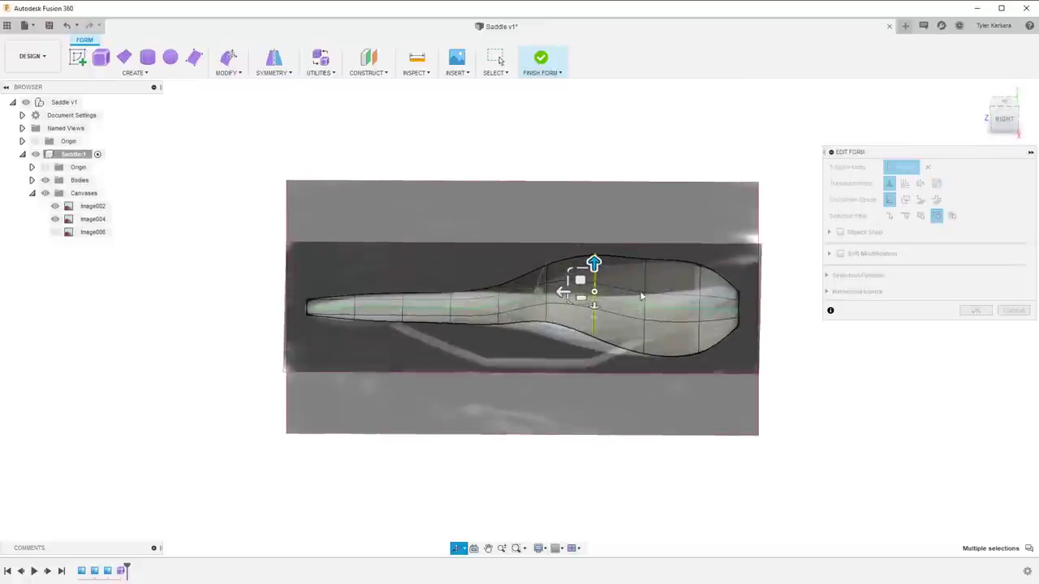
double_click(642, 298)
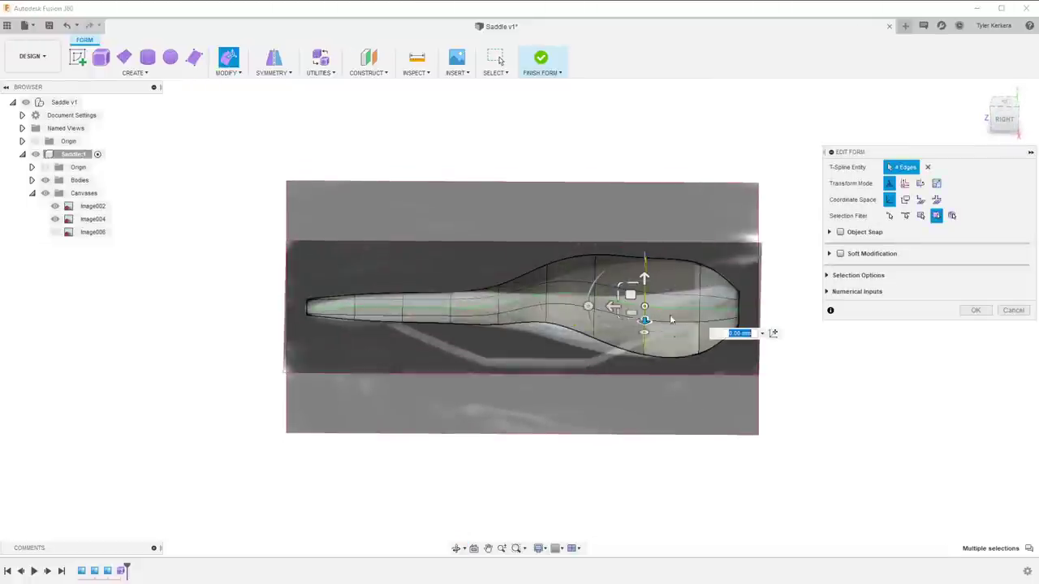
left_click(996, 121)
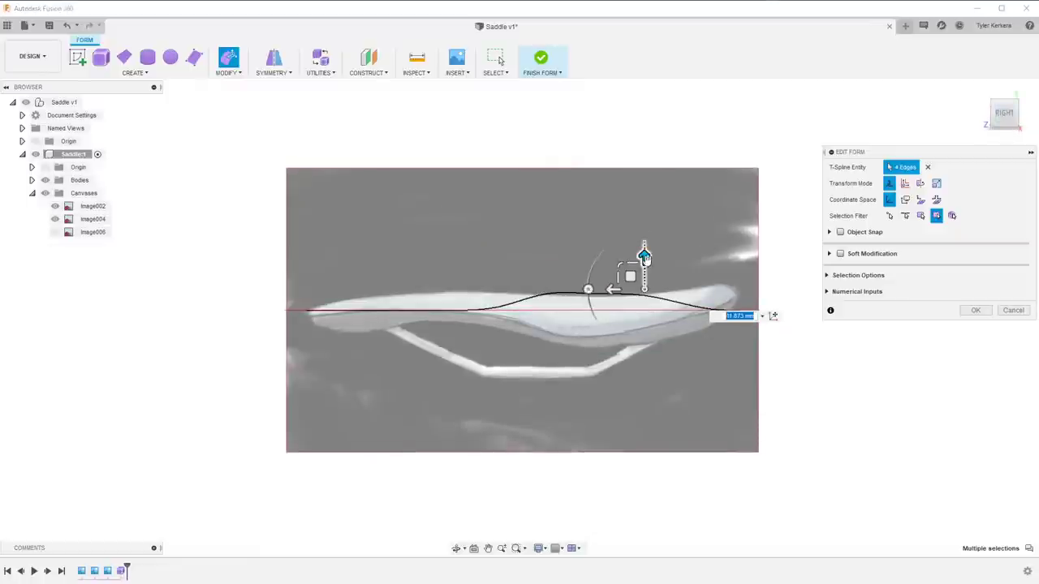
Select the whole first cross edge in front of the rear edge and raise it to the side canvas's upper contour
middle_click_drag(647, 264, 697, 328, "shift")
double_click(697, 329)
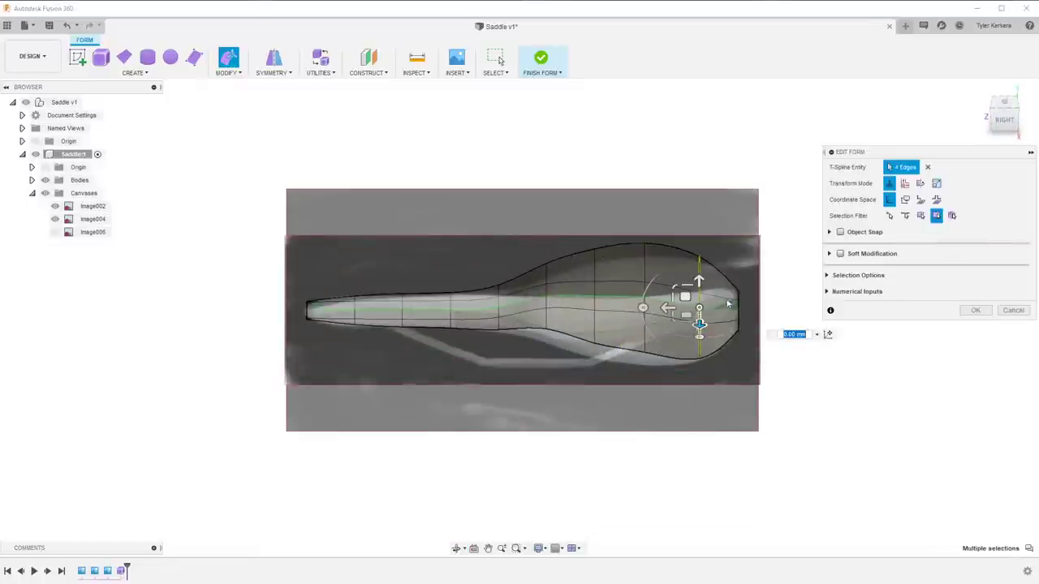
left_click(1006, 120)
left_click_drag(698, 283, 699, 252)
Select the complete rear edge of the saddle and raise it to the height of the tail in the side canvas
middle_click_drag(736, 294, 738, 322, "shift")
scroll(739, 326, "up", 2)
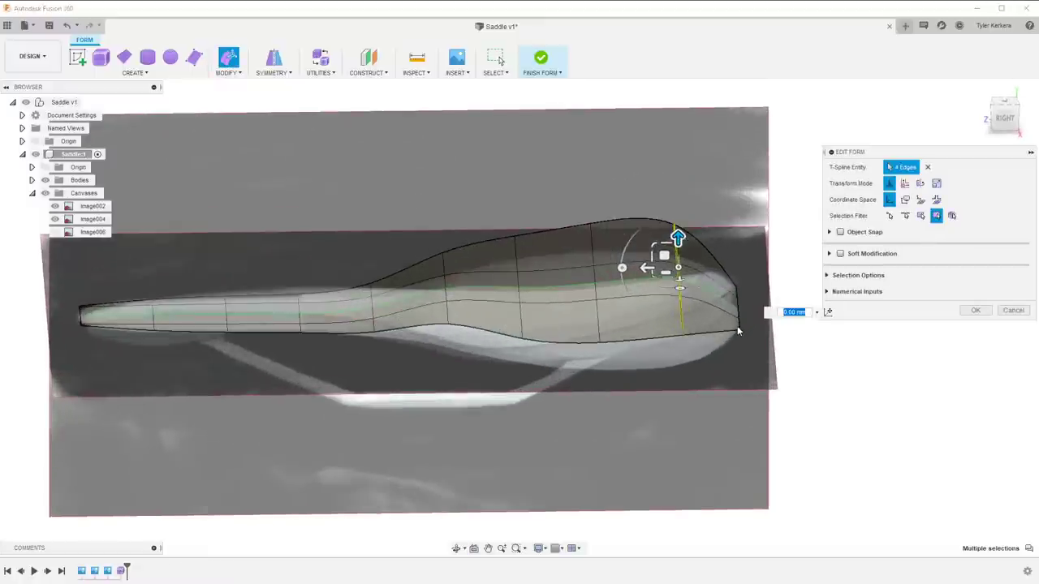
scroll(740, 330, "up", 2)
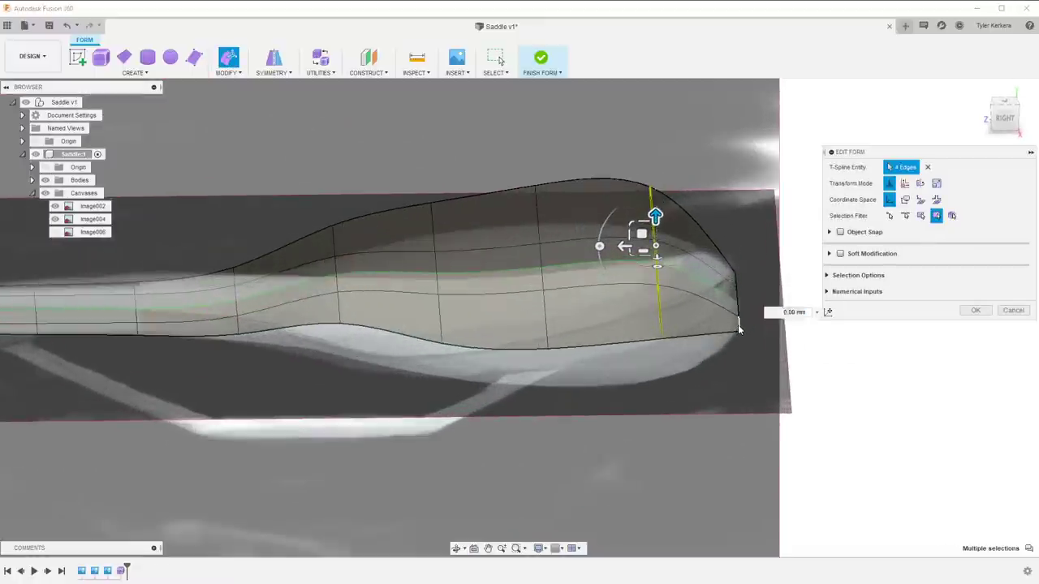
double_click(737, 325)
left_click(1003, 122)
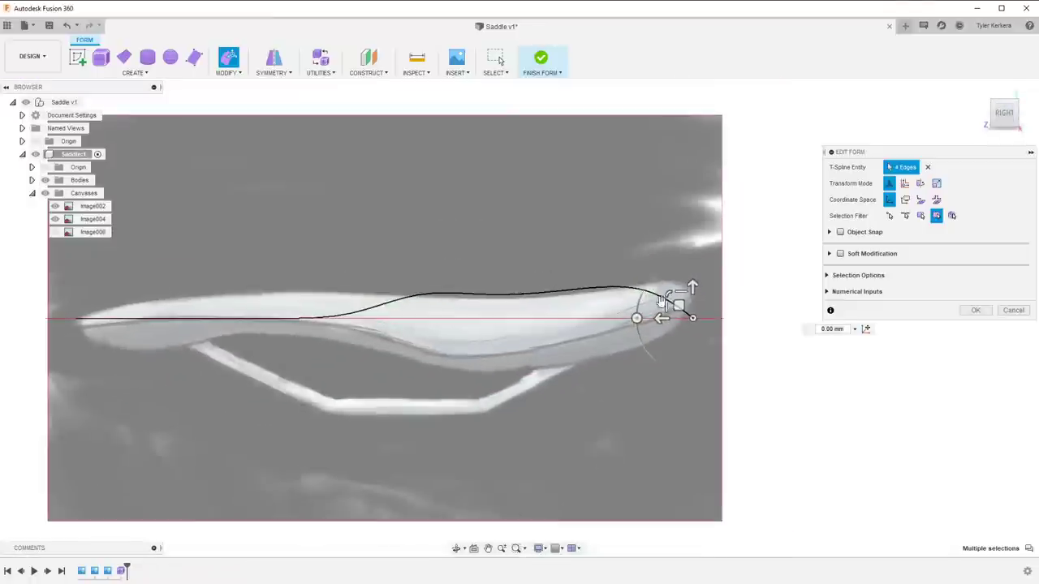
left_click_drag(694, 287, 693, 240)
Select the whole fifth cross edge from the rear and raise it by about 12 mm toward the side canvas's upper contour
middle_click_drag(325, 304, 362, 341, "shift")
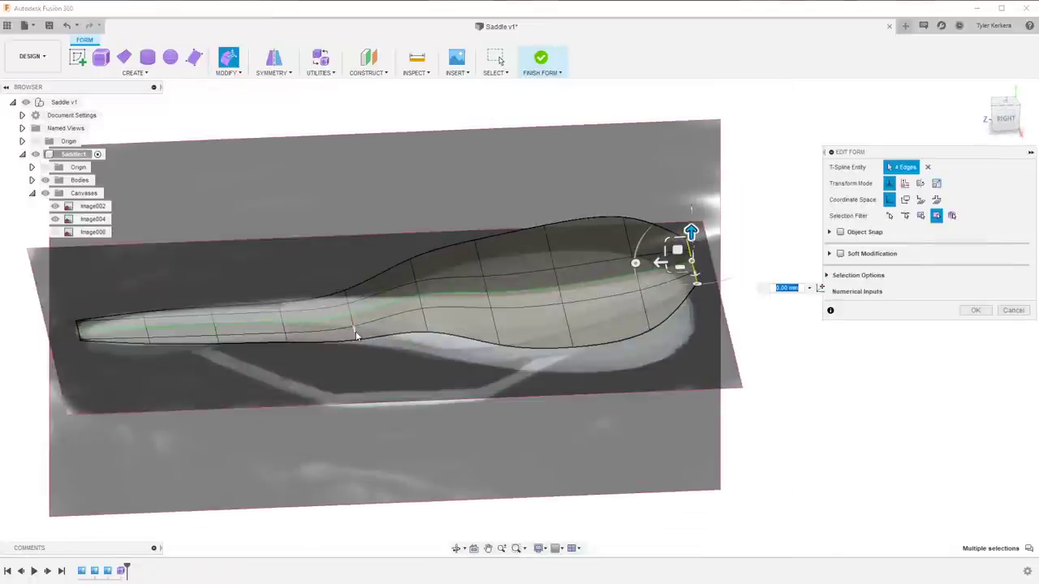
double_click(357, 335)
left_click(1005, 118)
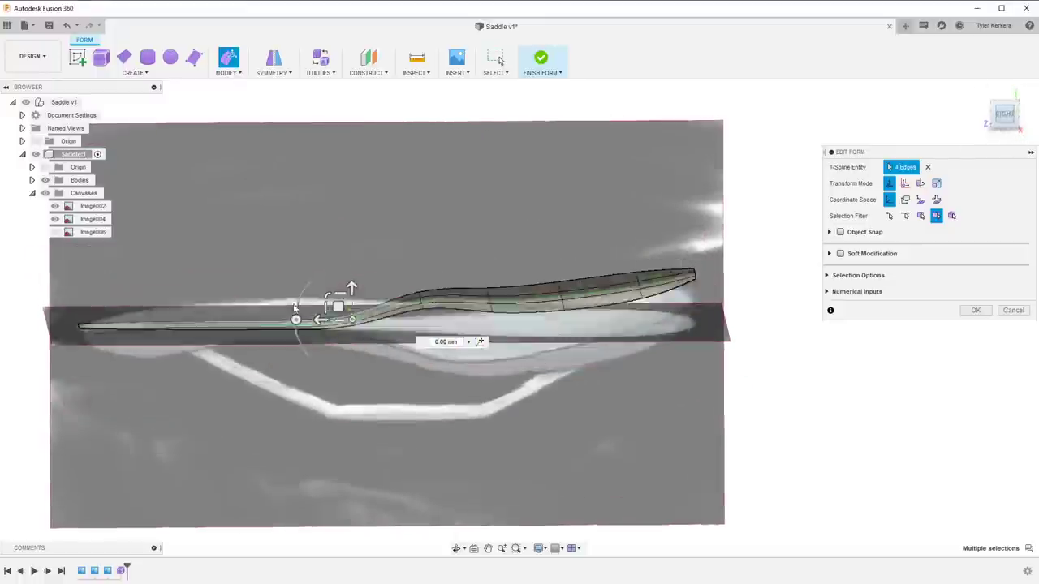
left_click_drag(431, 299, 440, 264)
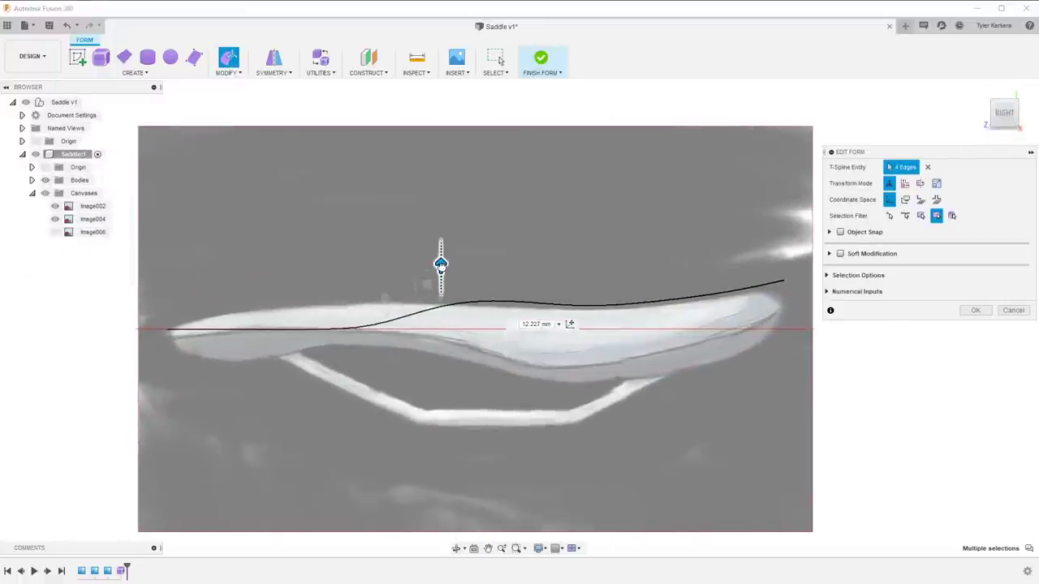
Select the whole sixth cross edge from the rear and raise it to the side canvas's upper contour
middle_click_drag(313, 245, 364, 293, "shift")
double_click(373, 352)
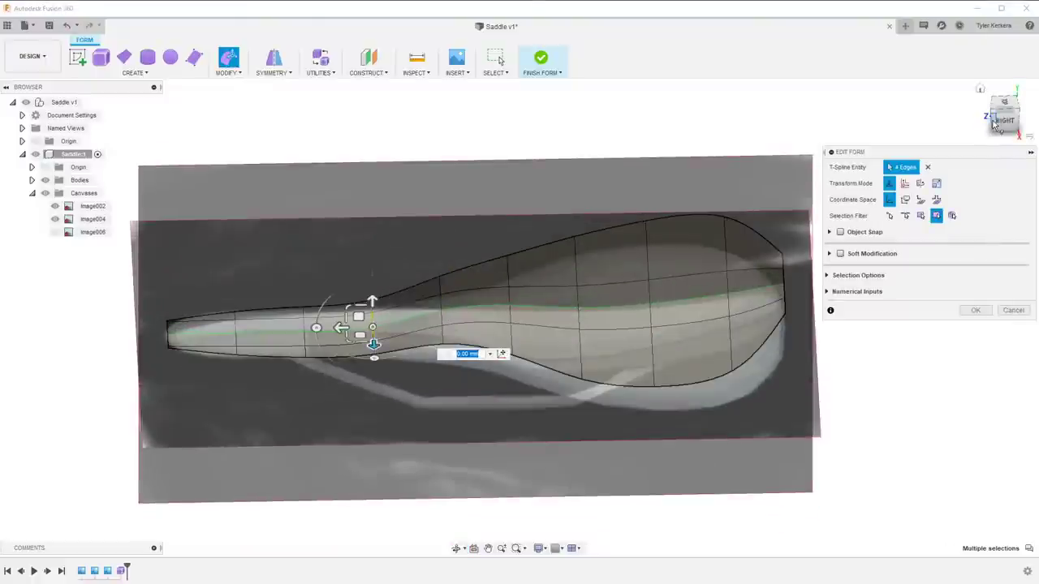
left_click(995, 122)
left_click_drag(372, 302, 373, 275)
middle_click_drag(373, 276, 517, 370)
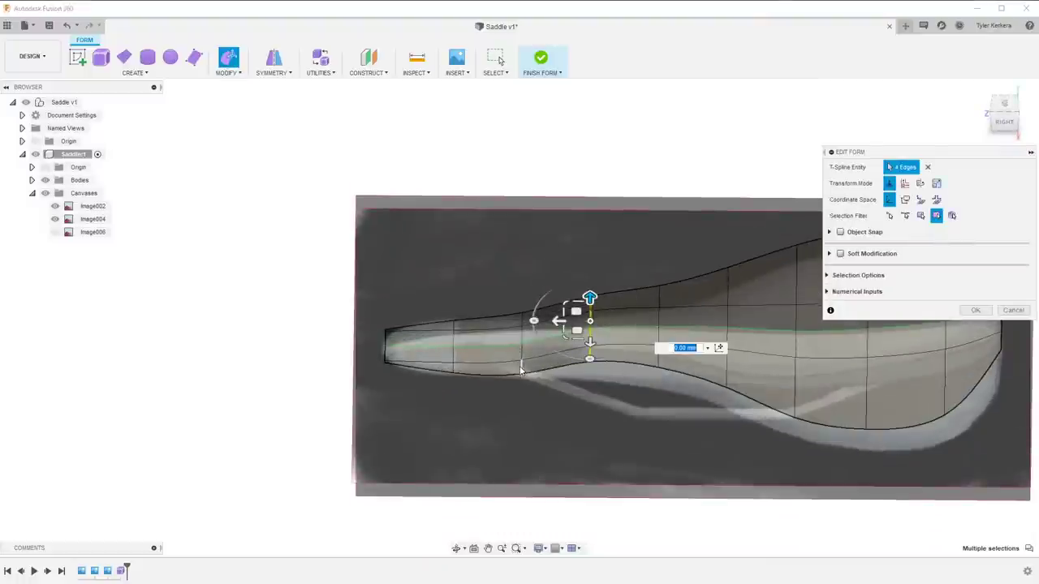
Raise the selected seventh cross edge from the rear to the side canvas's upper contour
left_click(1004, 121)
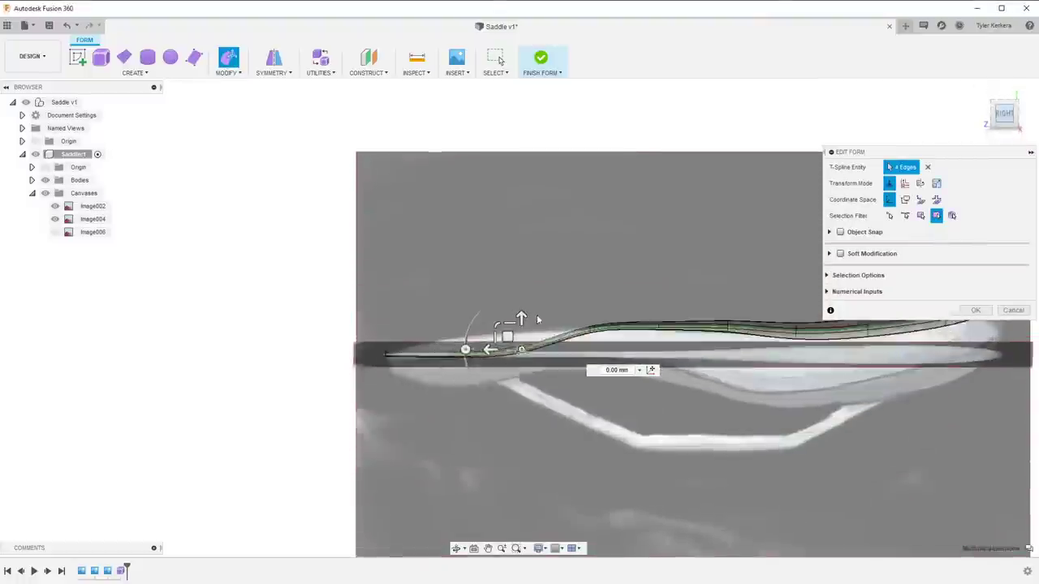
left_click_drag(523, 318, 523, 293)
middle_click_drag(609, 279, 597, 365, "shift")
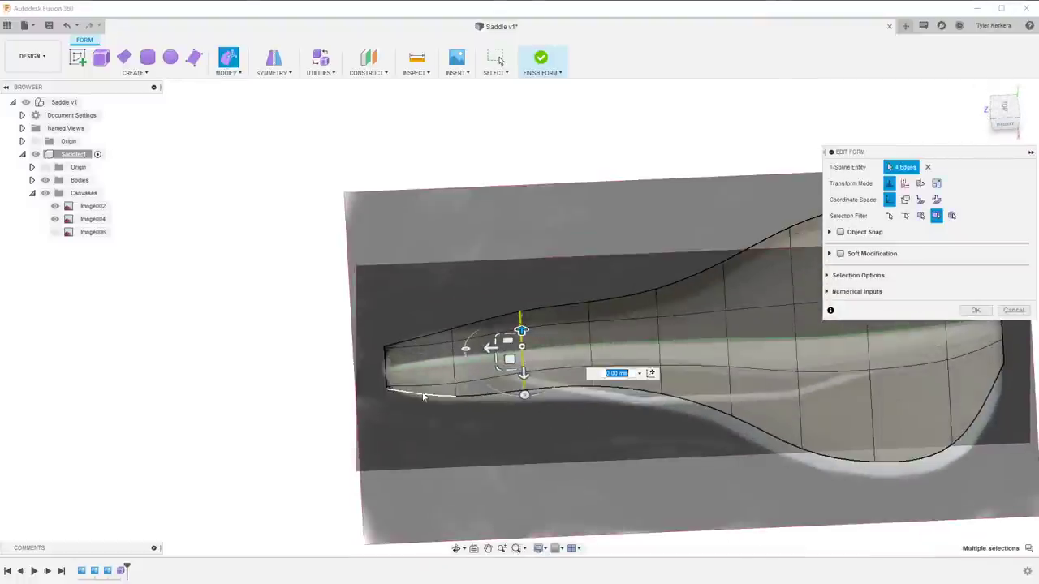
Select the whole eighth cross edge from the rear, nearest the nose, and raise it by about 9 mm toward the side canvas's upper contour
double_click(455, 390)
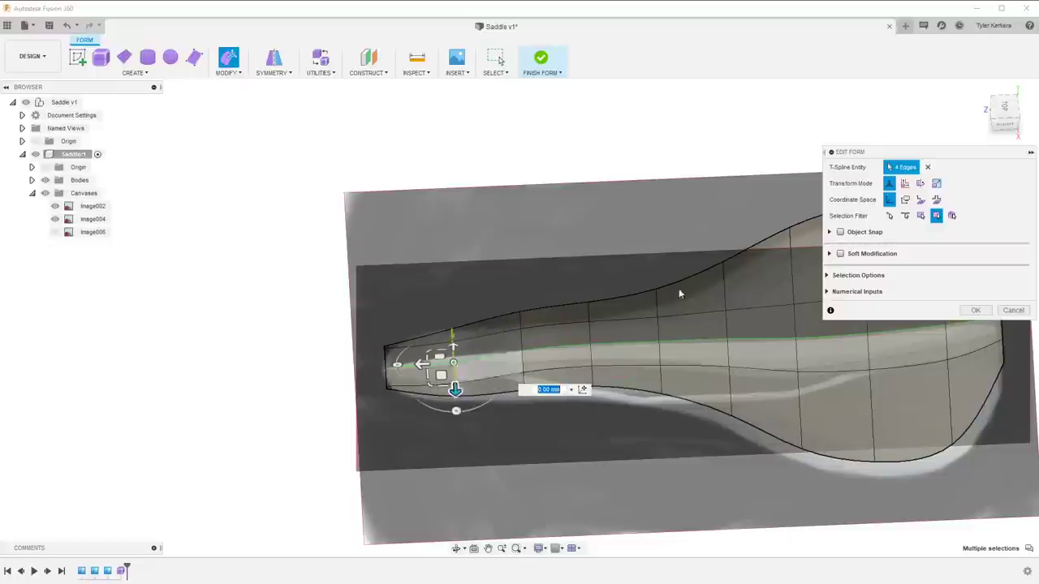
left_click(1005, 127)
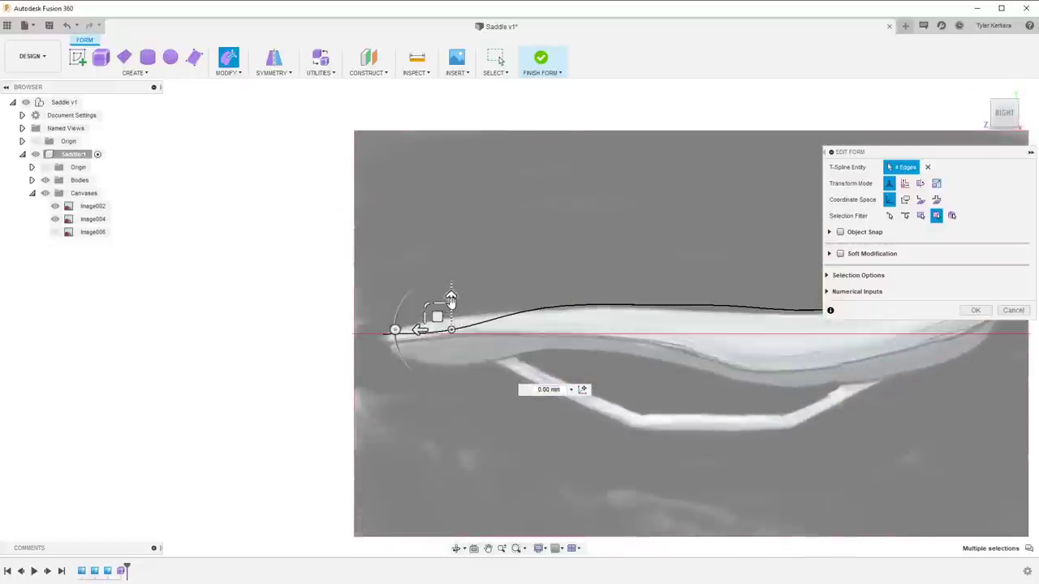
left_click_drag(450, 298, 450, 271)
Examine the saddle surface's profile against the side canvas from the side and at an angle
scroll(636, 267, "down", 1)
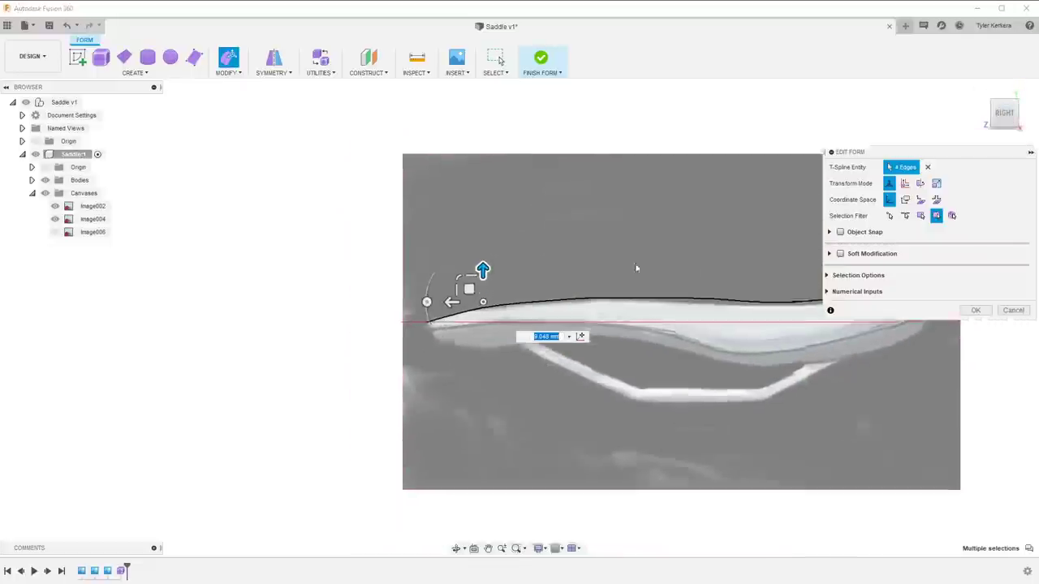
scroll(636, 267, "down", 1)
mouse_move(636, 267)
middle_mouse_down("shift")
mouse_move(614, 271)
mouse_move(645, 266)
middle_mouse_up("shift")
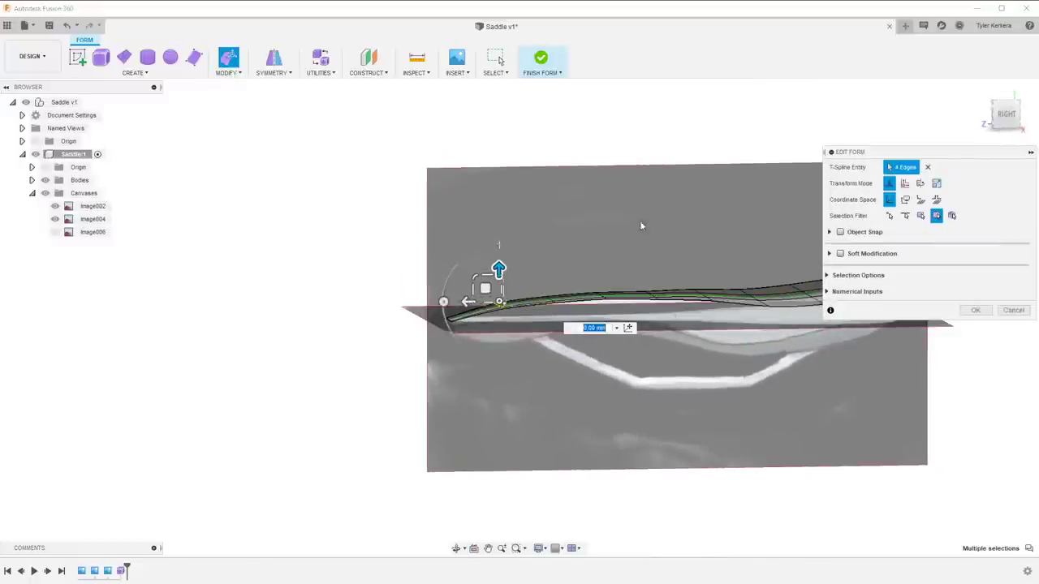
middle_click_drag(818, 215, 612, 241)
left_click(1005, 114)
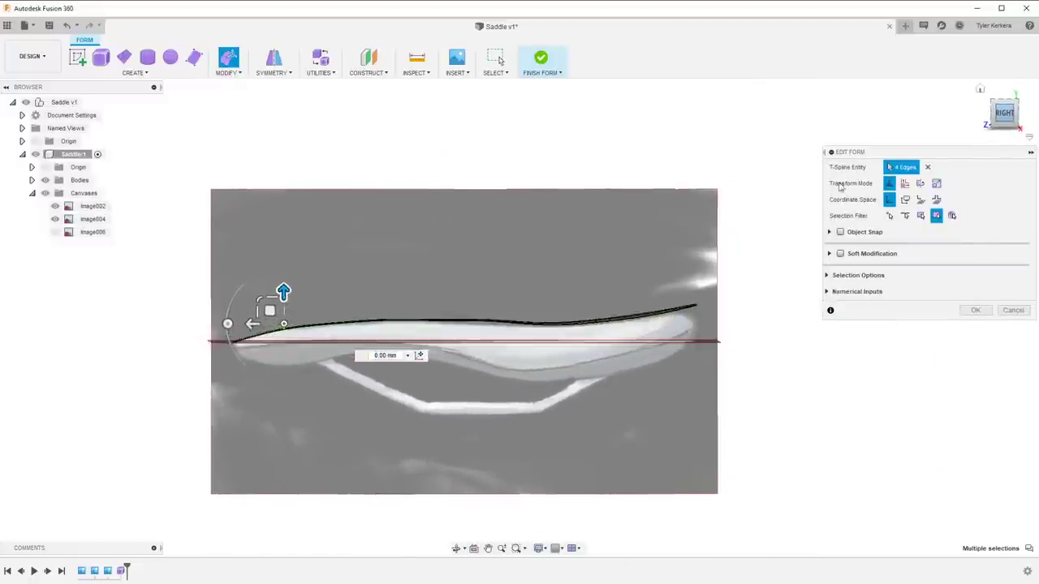
middle_click_drag(427, 227, 503, 229)
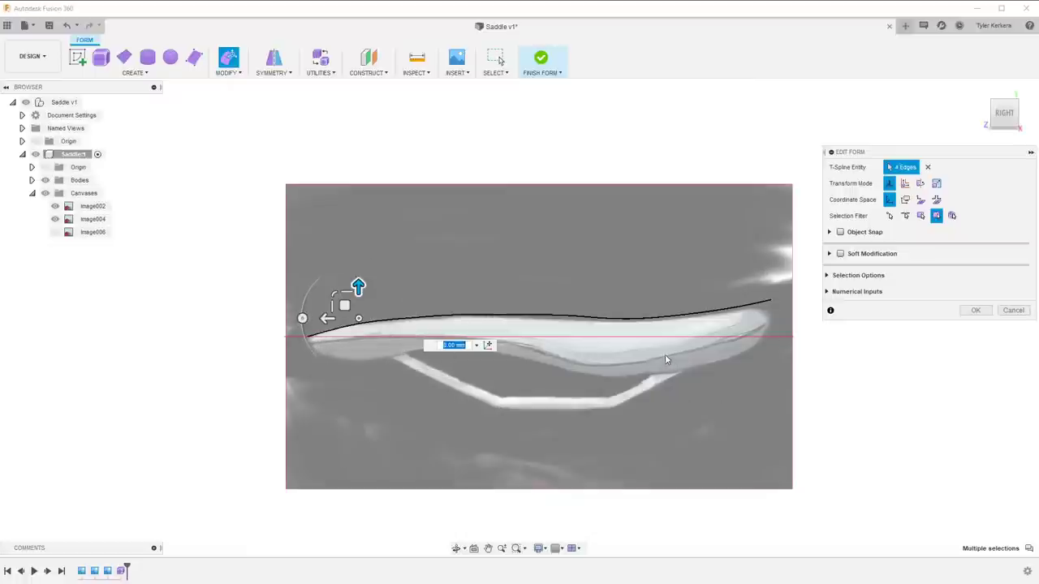
left_click(229, 70)
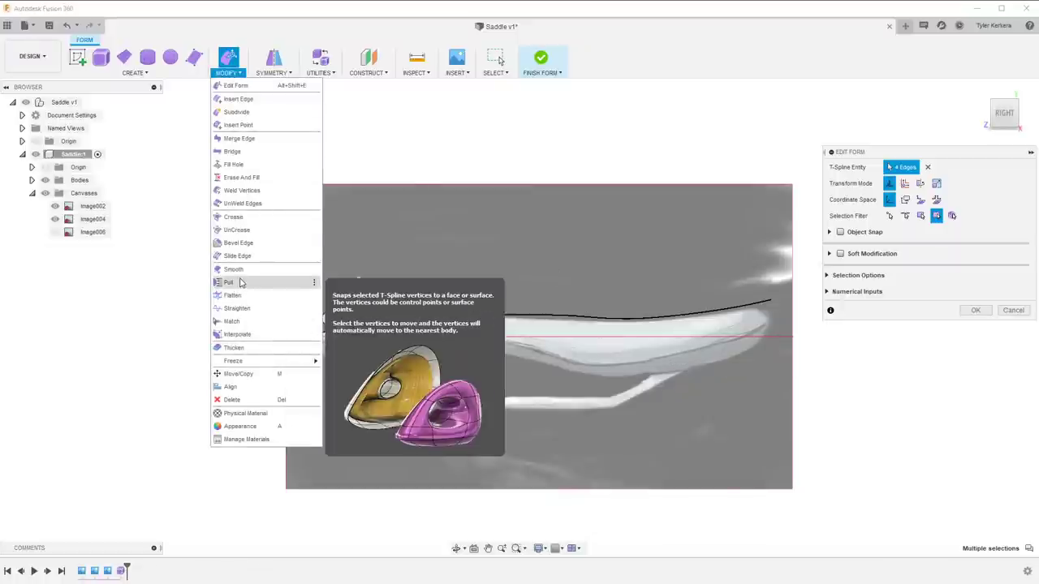
left_click(394, 277)
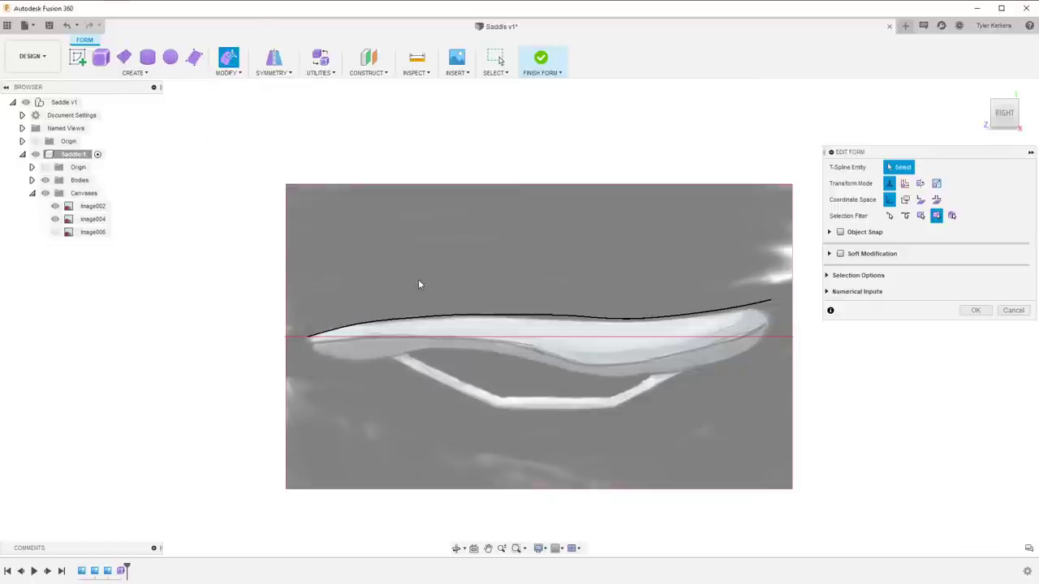
middle_click_drag(419, 280, 417, 306, "shift")
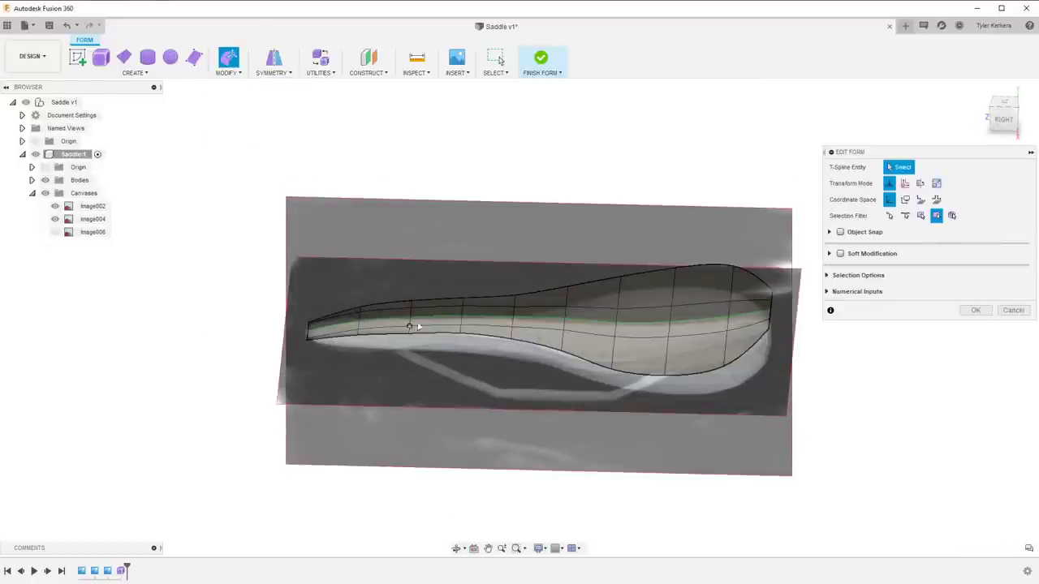
left_click(1003, 119)
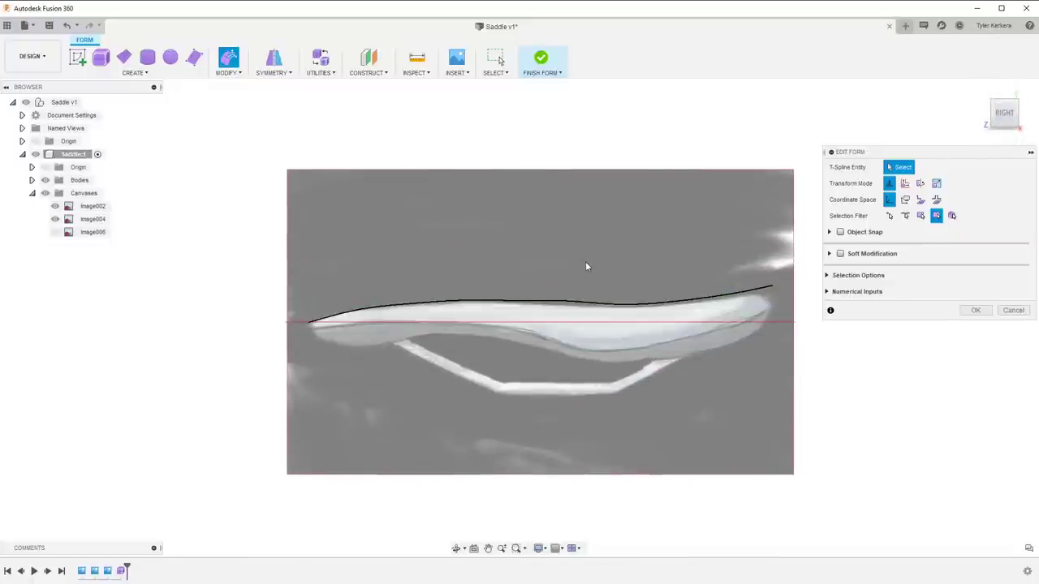
Select the whole fourth cross edge from the rear and lower it slightly onto the side canvas's upper contour
middle_click_drag(585, 261, 560, 323, "shift")
scroll(566, 323, "up", 5)
double_click(566, 318)
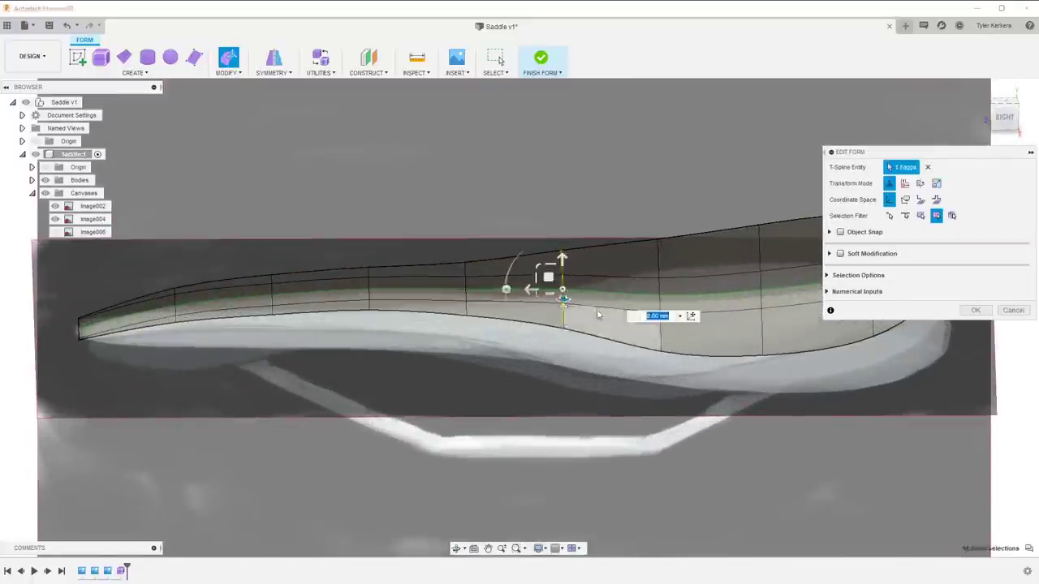
left_click(1003, 119)
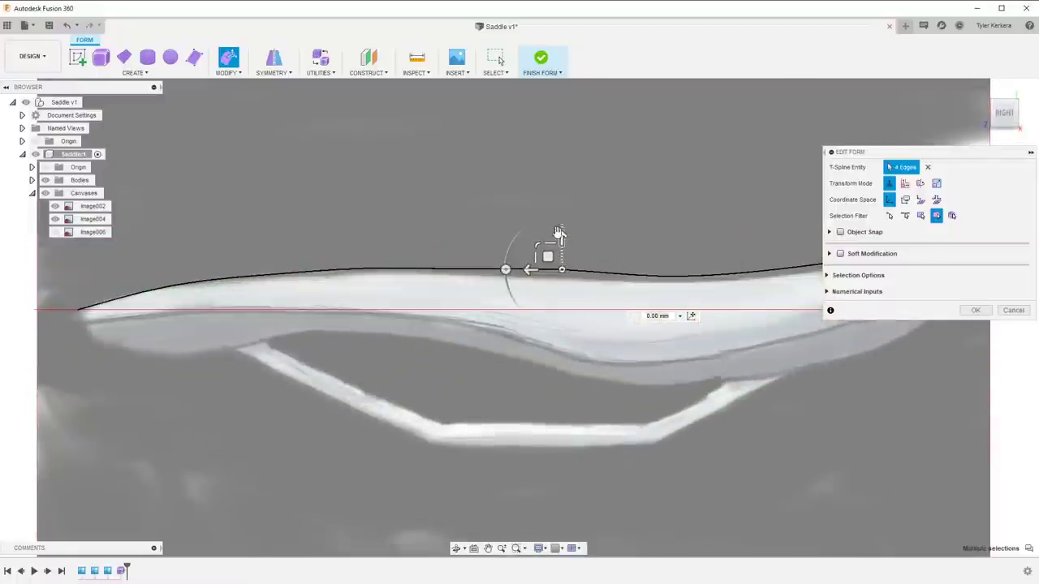
left_click_drag(560, 239, 562, 251)
Select the whole fifth cross edge from the rear and lower it slightly to follow the side canvas's upper contour
middle_click_drag(487, 268, 463, 304, "shift")
double_click(463, 304)
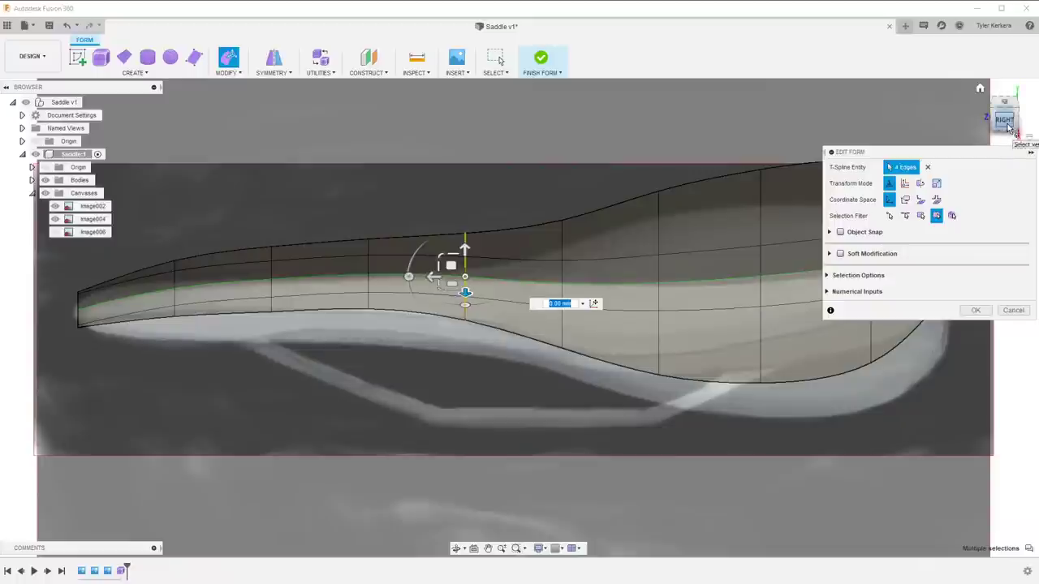
left_click(1003, 119)
left_click_drag(466, 212, 464, 217)
Select the whole sixth cross edge from the rear and lower it slightly onto the side canvas's upper contour
middle_click_drag(681, 118, 679, 165, "shift")
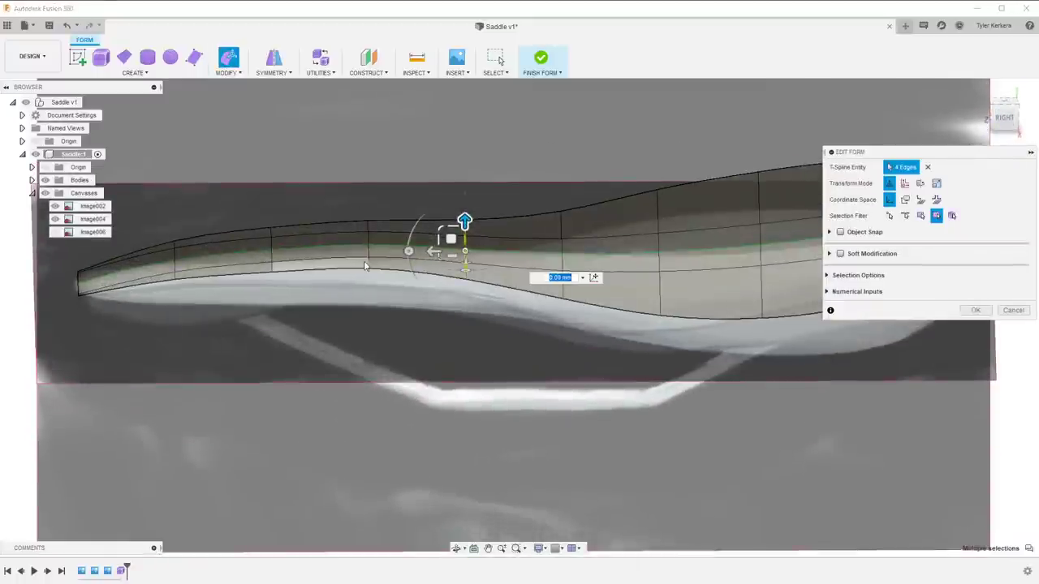
scroll(370, 253, "up", 3)
double_click(369, 247)
scroll(389, 246, "down", 3)
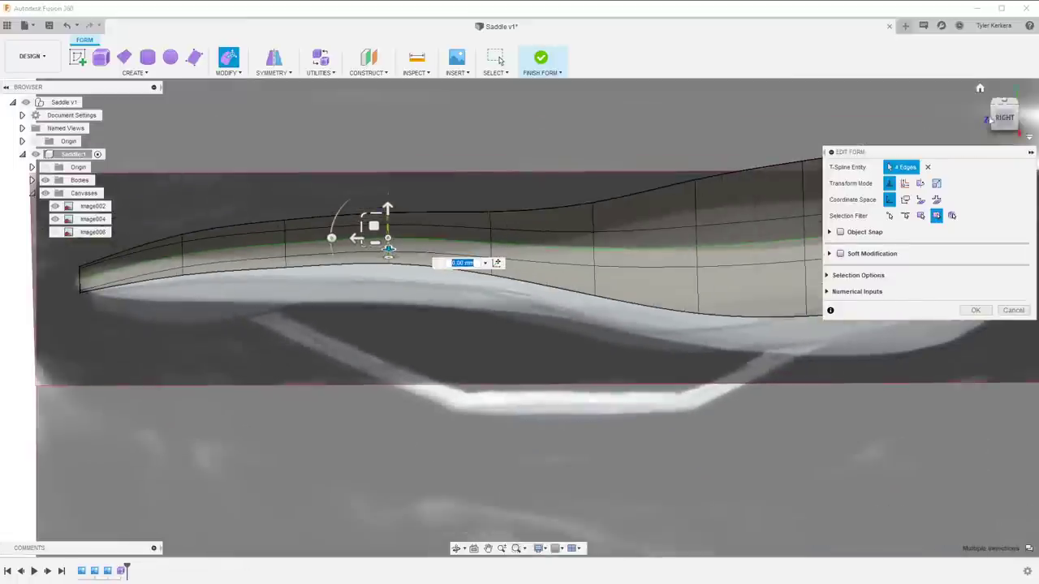
left_click_drag(387, 181, 387, 192)
left_click(1004, 123)
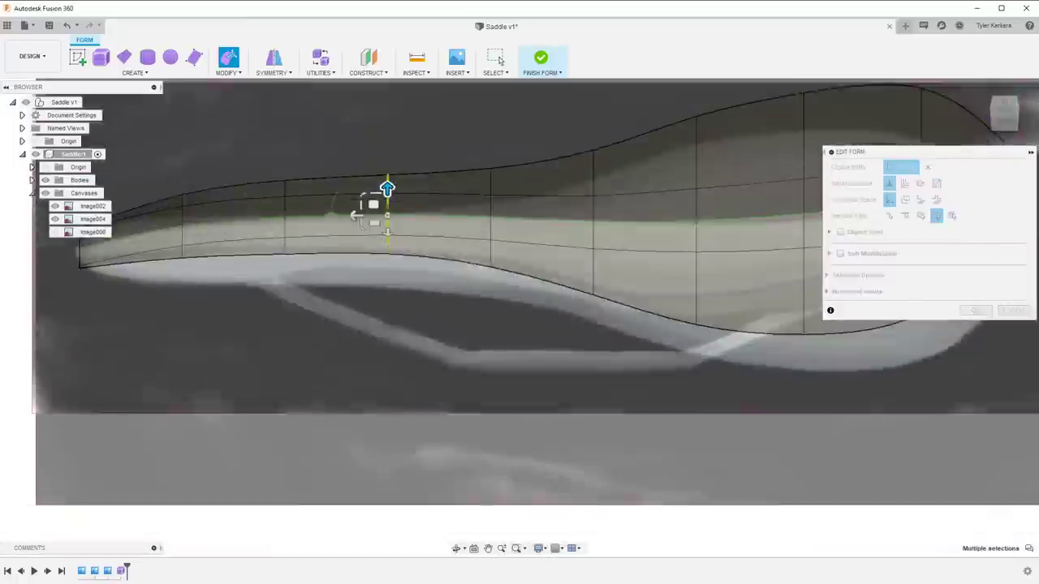
Select the whole seventh cross edge from the rear and raise it very slightly to smooth the nose contour
double_click(284, 215)
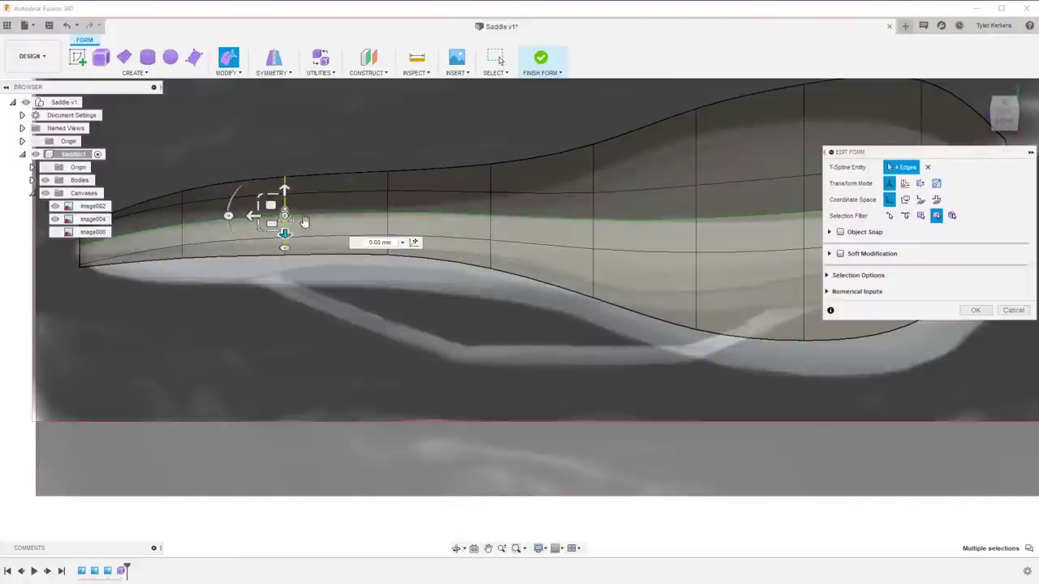
left_click(1003, 121)
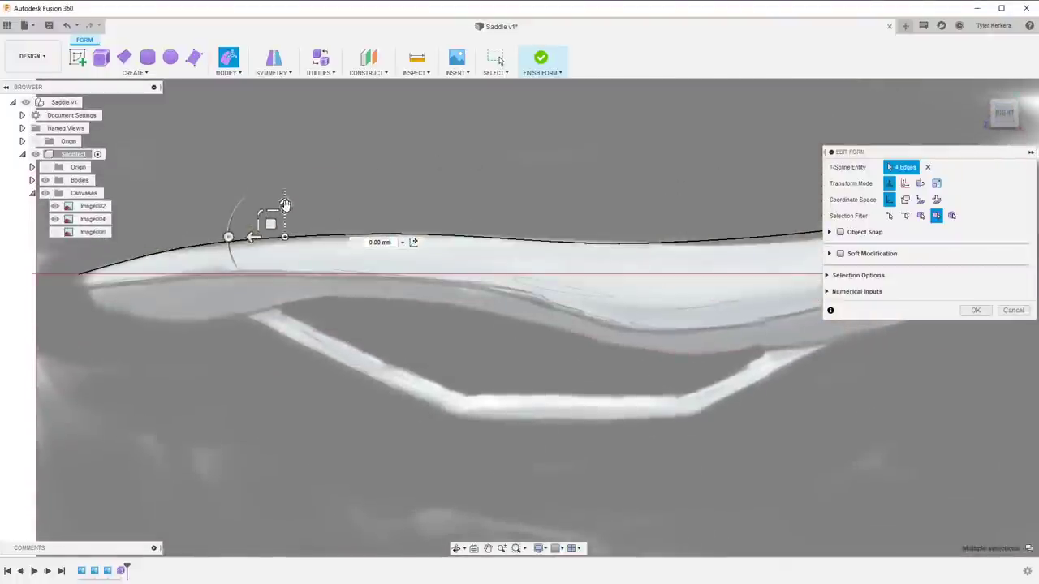
left_click_drag(285, 205, 284, 203)
middle_click_drag(628, 171, 604, 239)
Lower the whole third cross edge from the rear onto the side canvas's upper contour and adjust the height of the second one to match
double_click(515, 320)
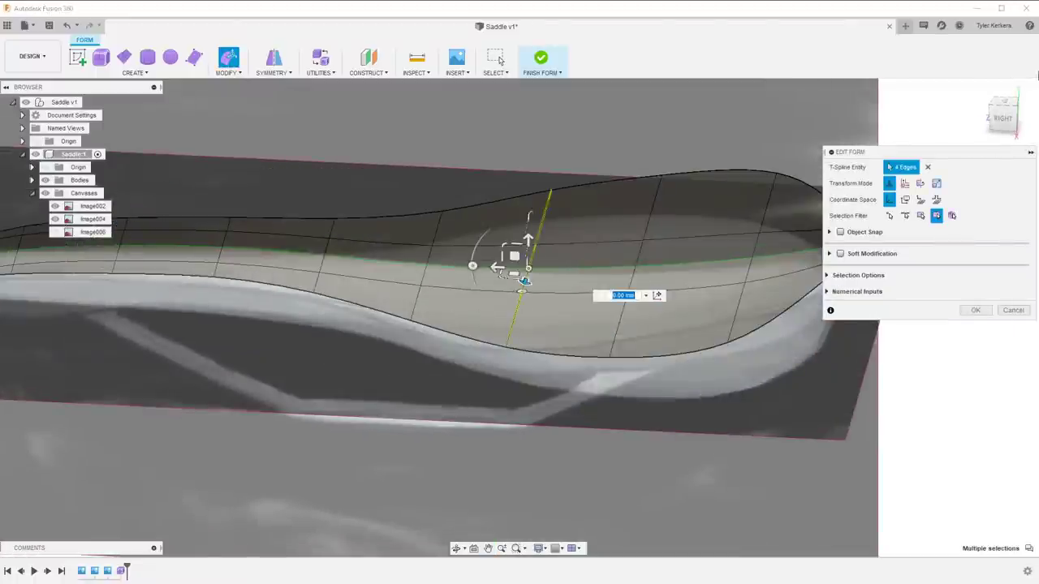
left_click(1003, 118)
left_click_drag(523, 252, 523, 261)
middle_click_drag(631, 211, 633, 325, "shift")
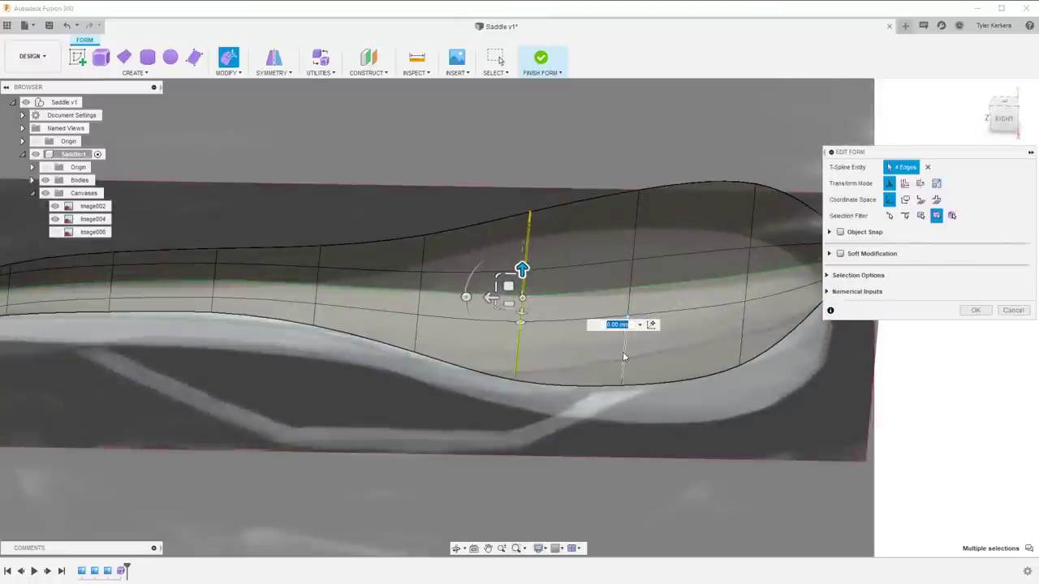
double_click(623, 351)
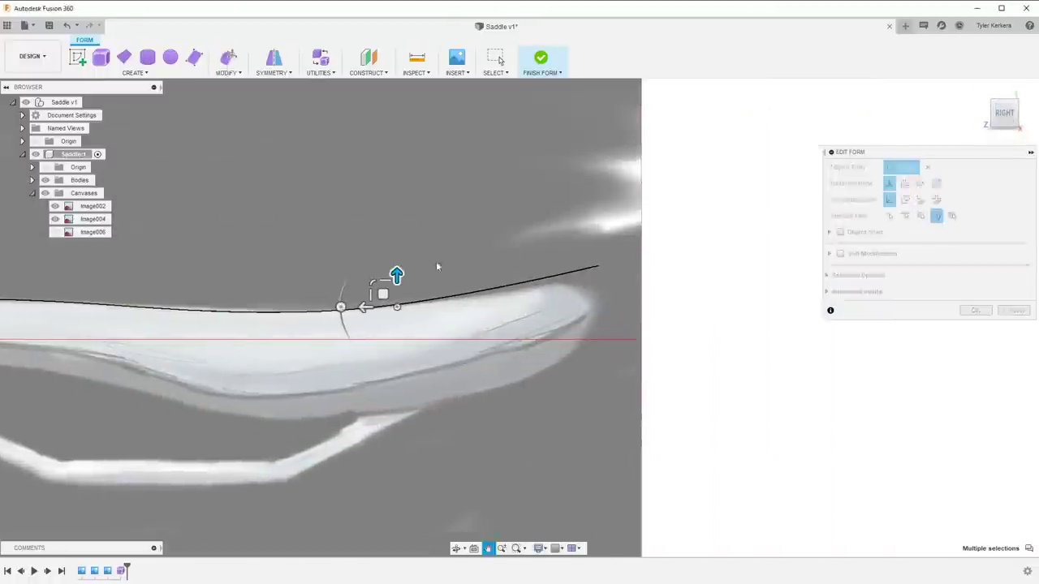
middle_click_drag(626, 266, 436, 260, "shift")
Select the whole first cross edge in front of the rear edge and lower it slightly toward the tail's upper contour
double_click(520, 321)
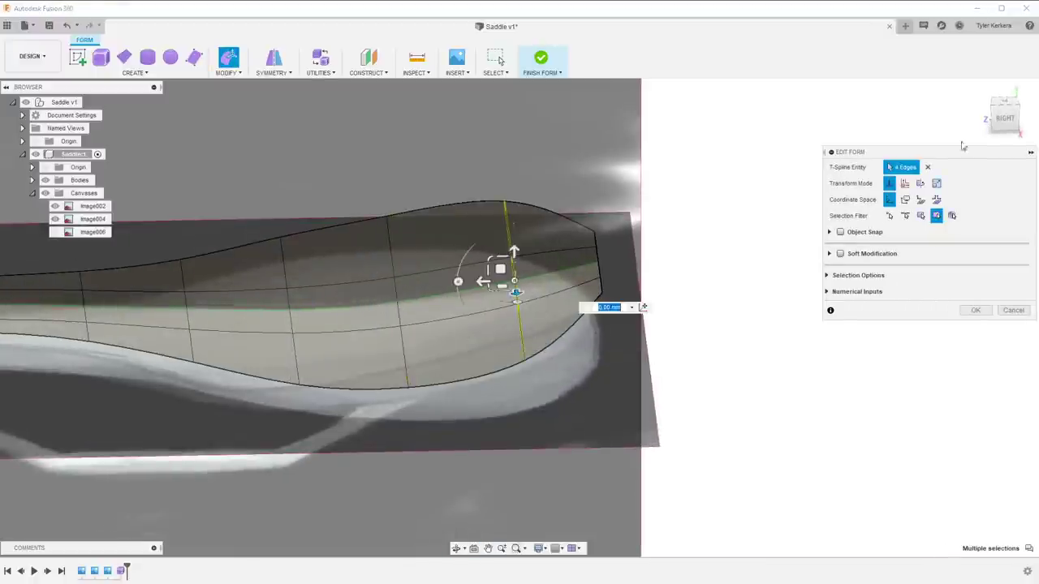
left_click(1005, 117)
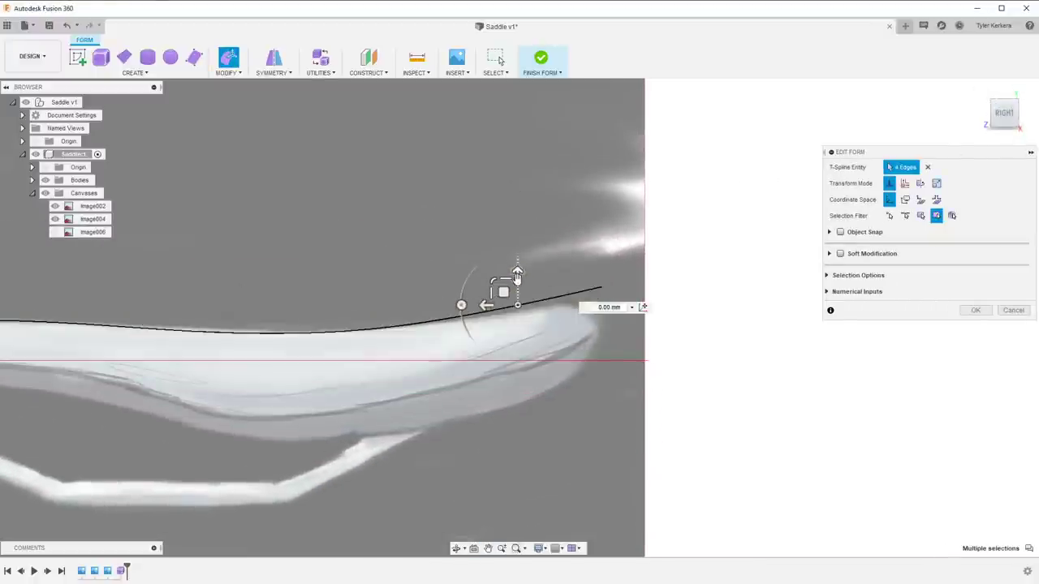
left_click_drag(517, 273, 516, 280)
middle_click_drag(487, 166, 491, 195, "shift")
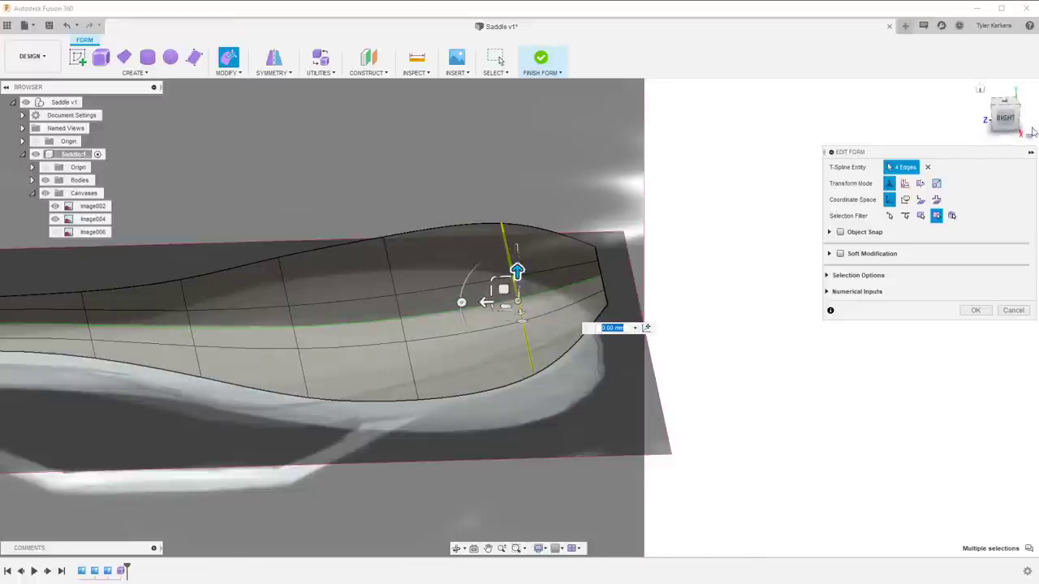
Try to shift the first cross edge rearward and slightly upward in the side view, and undo the move
left_click(1006, 126)
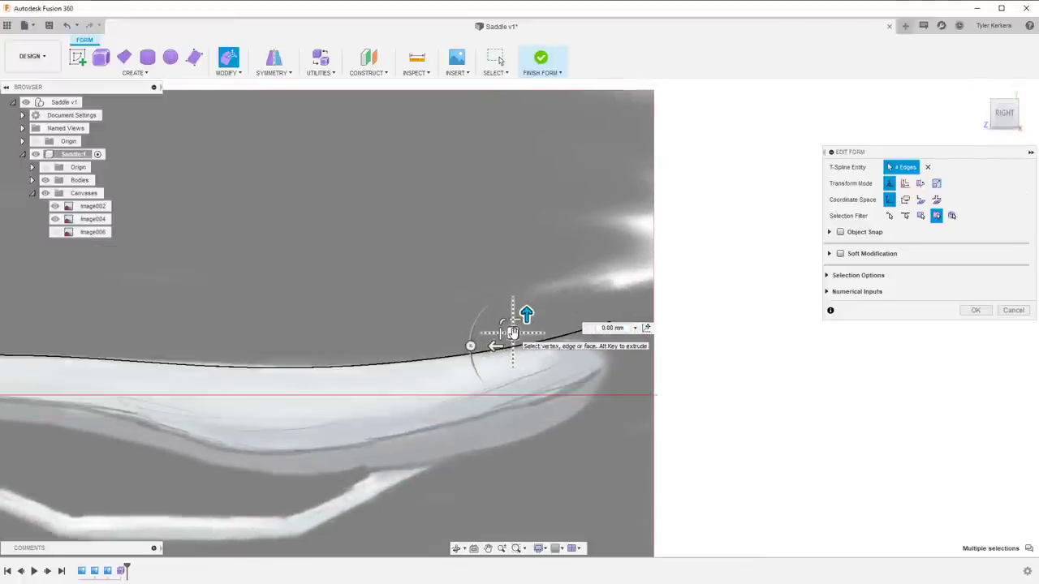
left_click_drag(512, 333, 533, 327)
key("ctrl+z")
middle_click_drag(510, 227, 519, 305, "shift")
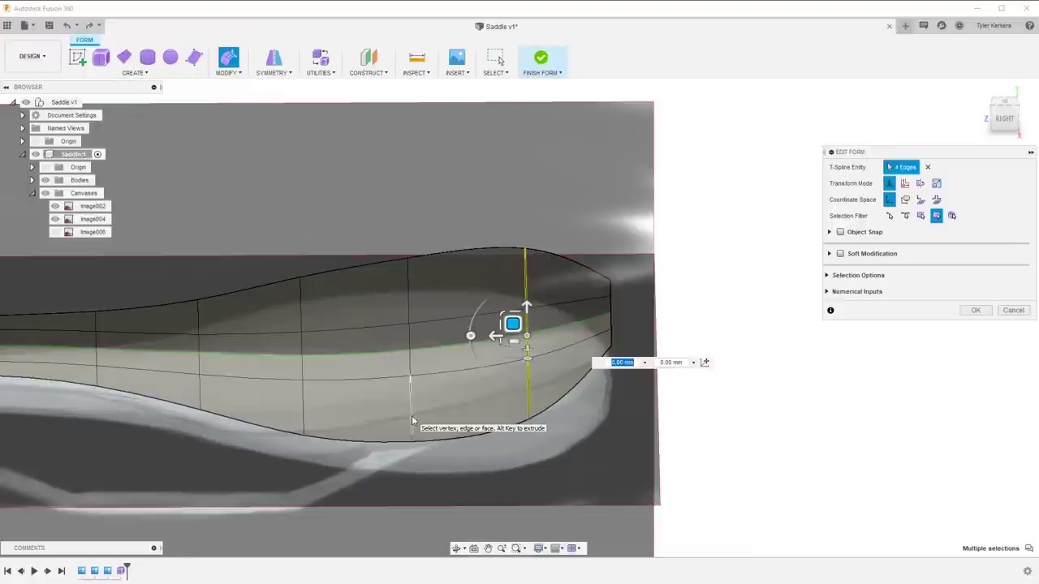
left_click(411, 420)
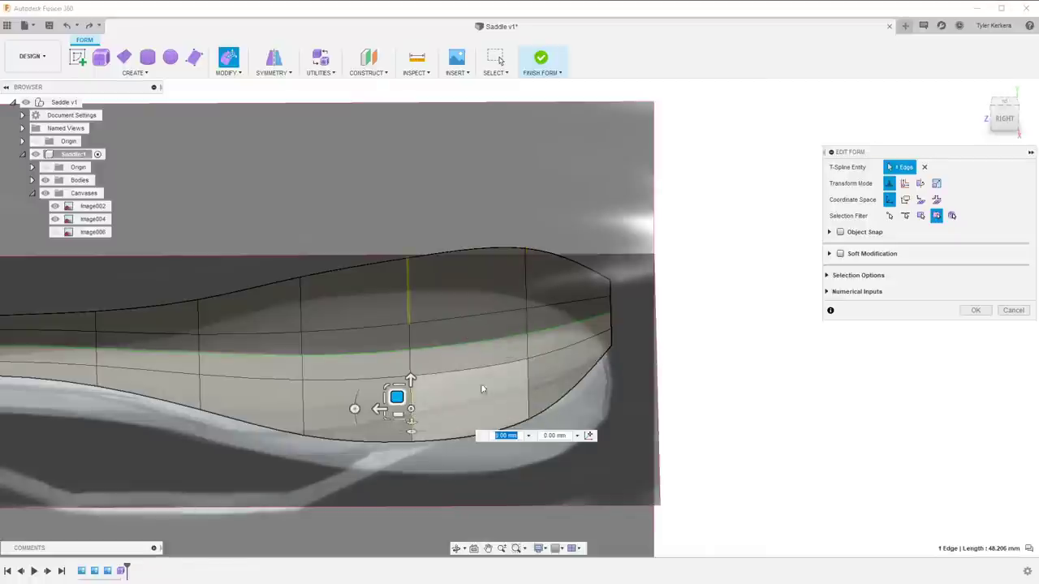
middle_click_drag(519, 375, 551, 390, "shift")
double_click(551, 390)
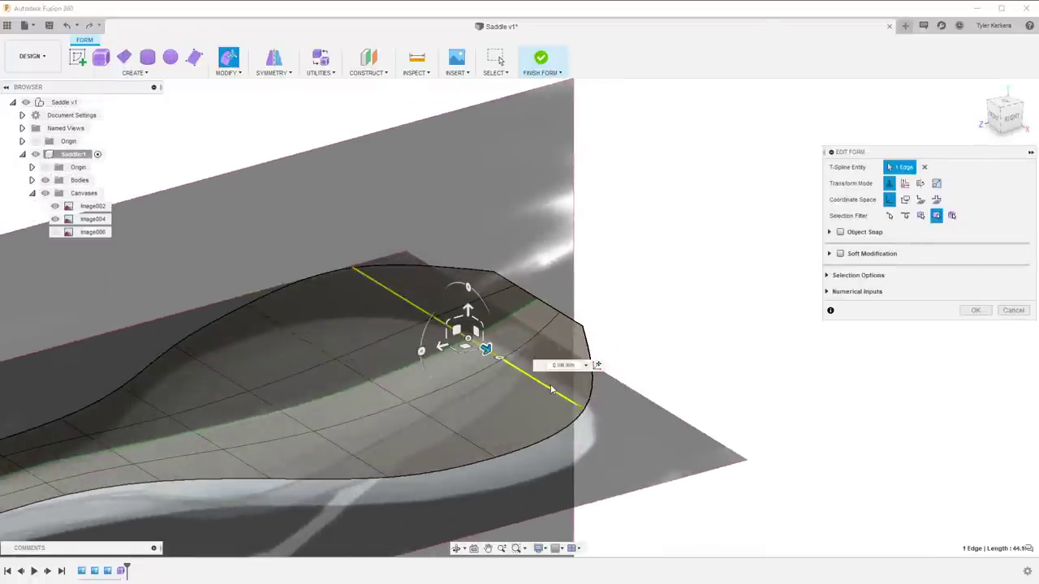
middle_click_drag(426, 424, 437, 420, "shift")
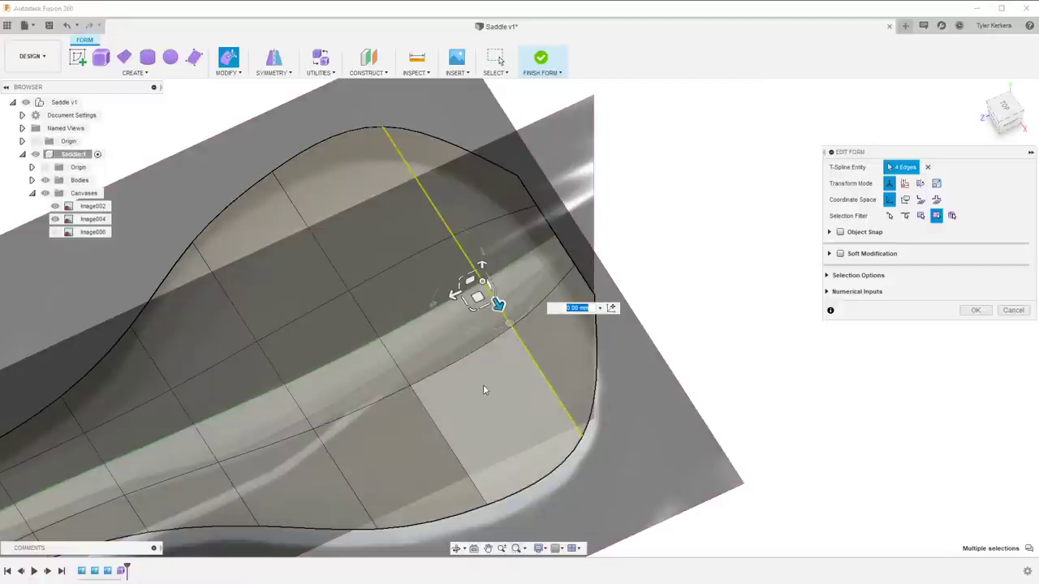
middle_click_drag(481, 386, 450, 394, "shift")
Try to move the inner vertex of the second cross edge from the rear about 12 mm toward the nose, and undo the move
left_click(423, 351)
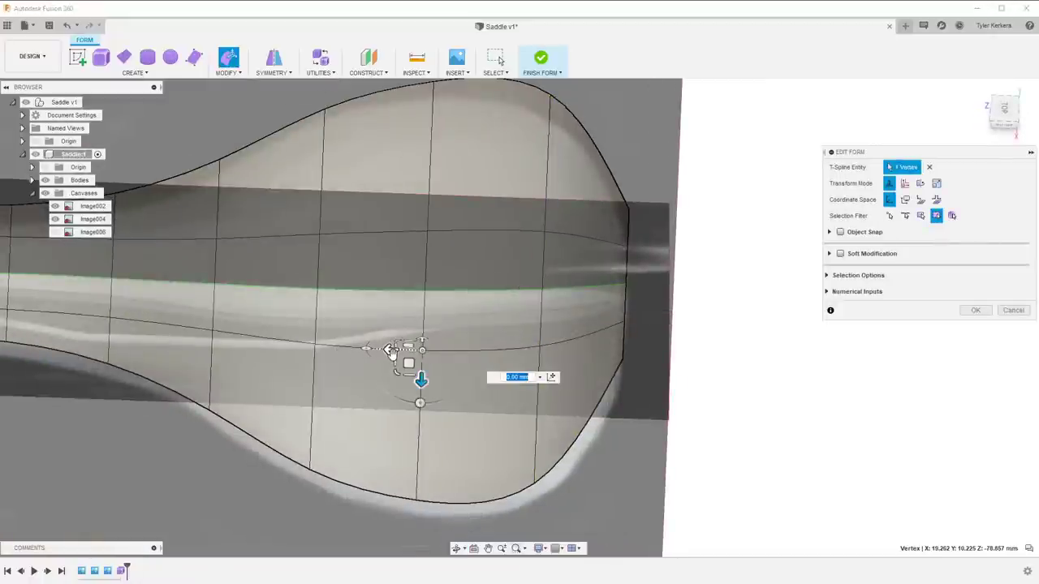
left_click_drag(390, 350, 354, 348)
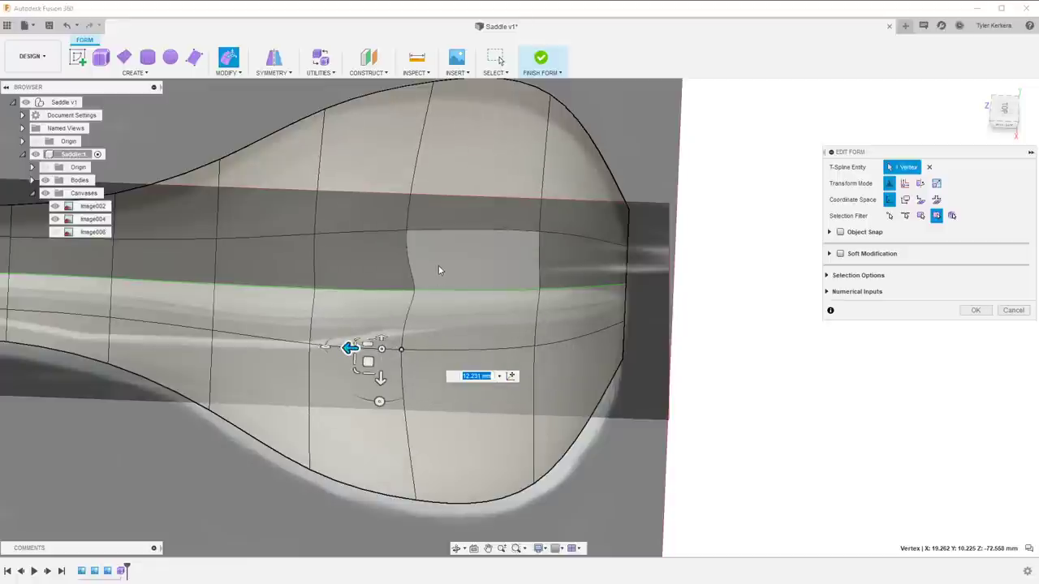
middle_click_drag(449, 288, 449, 268, "shift")
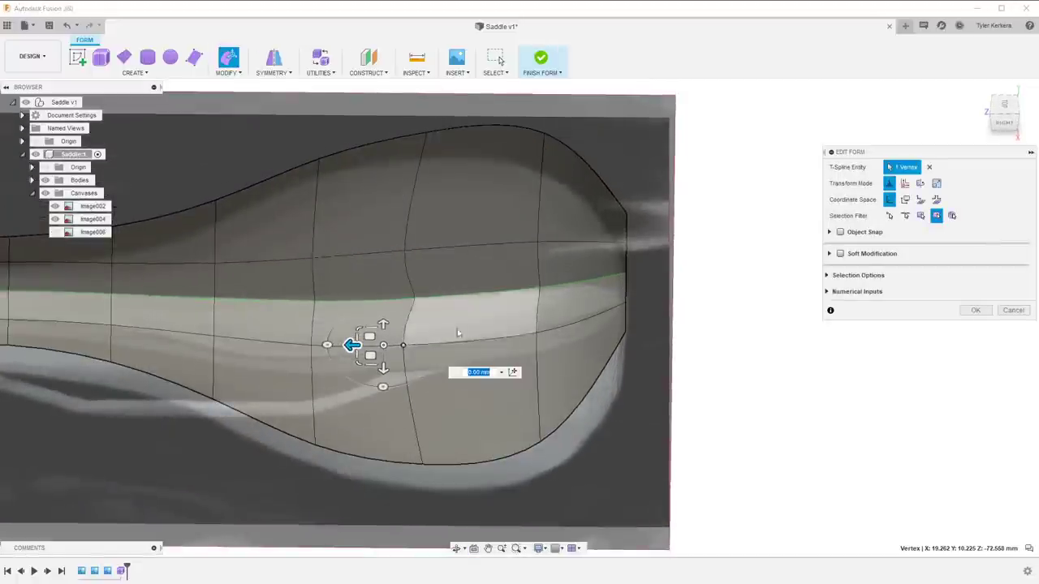
key("ctrl+z")
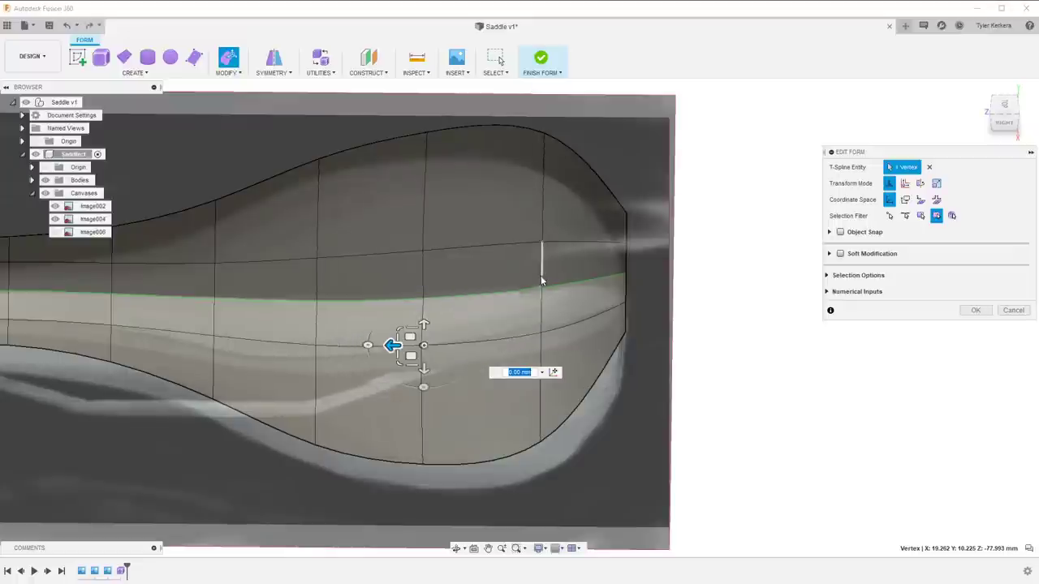
Lower the outer vertex of the first cross edge behind the nose about 33 mm in the side view
left_click(1004, 108)
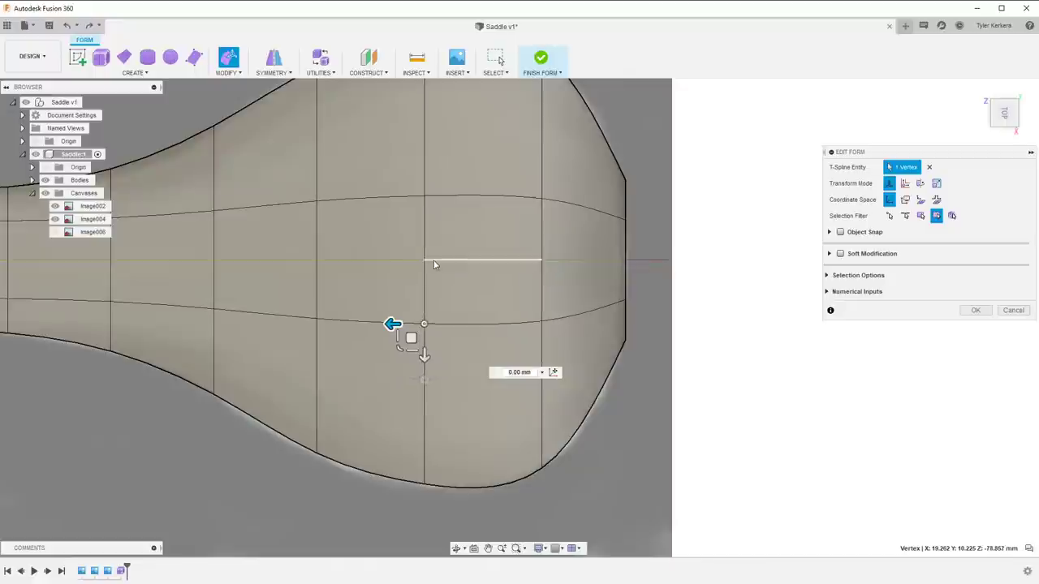
middle_click_drag(546, 313, 578, 243, "shift")
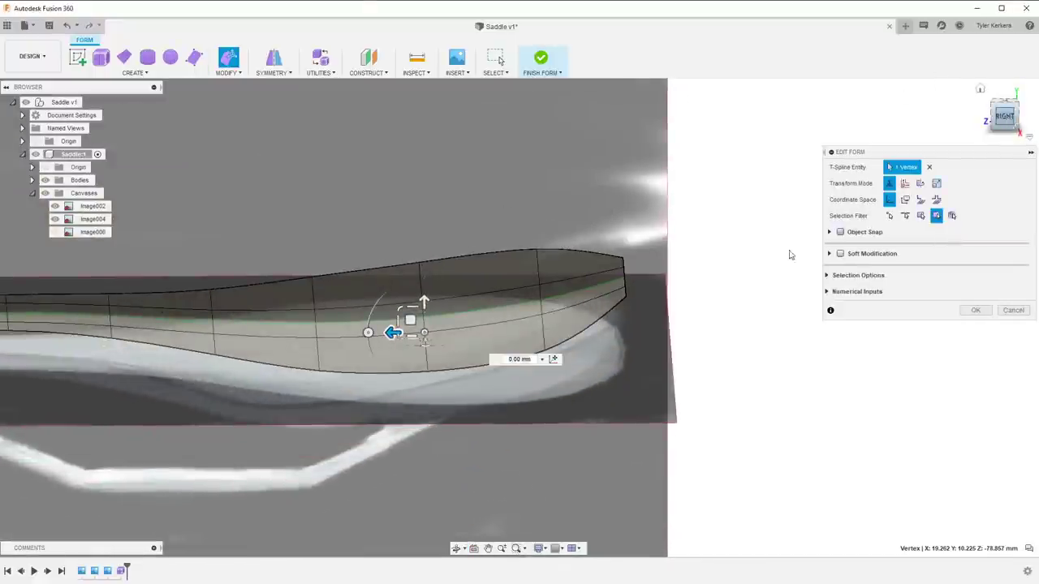
left_click(1007, 116)
middle_click_drag(322, 376, 633, 331)
scroll(632, 331, "down", 5)
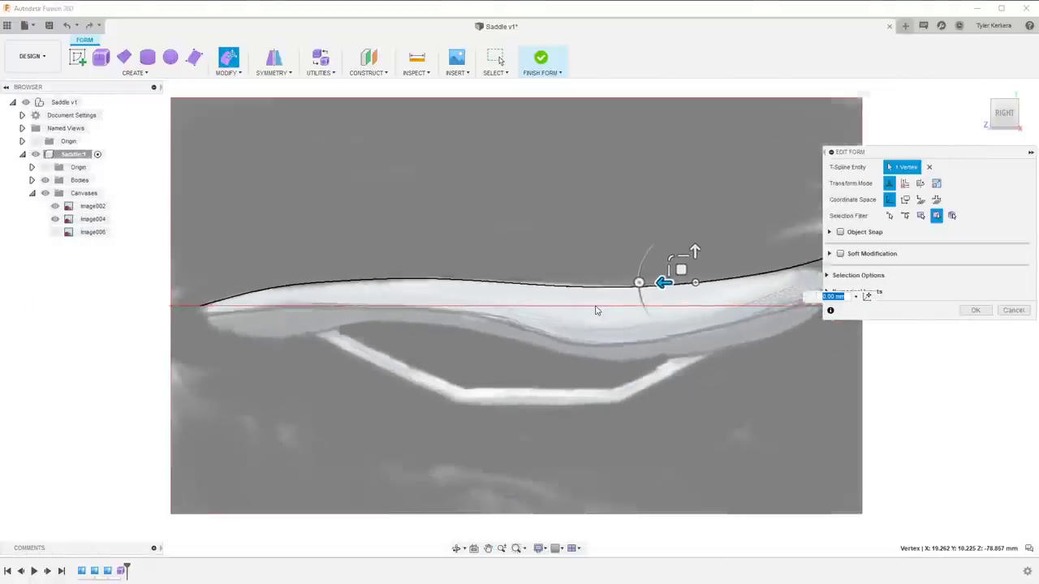
middle_click_drag(540, 269, 790, 215, "shift")
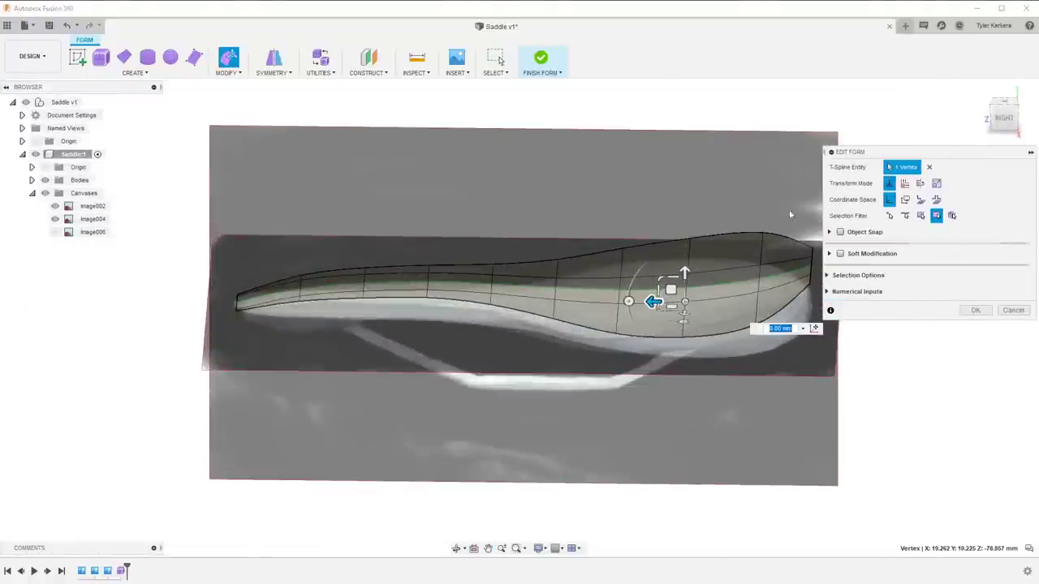
left_click(1003, 116)
middle_click_drag(342, 313, 301, 328, "shift")
left_click(299, 322)
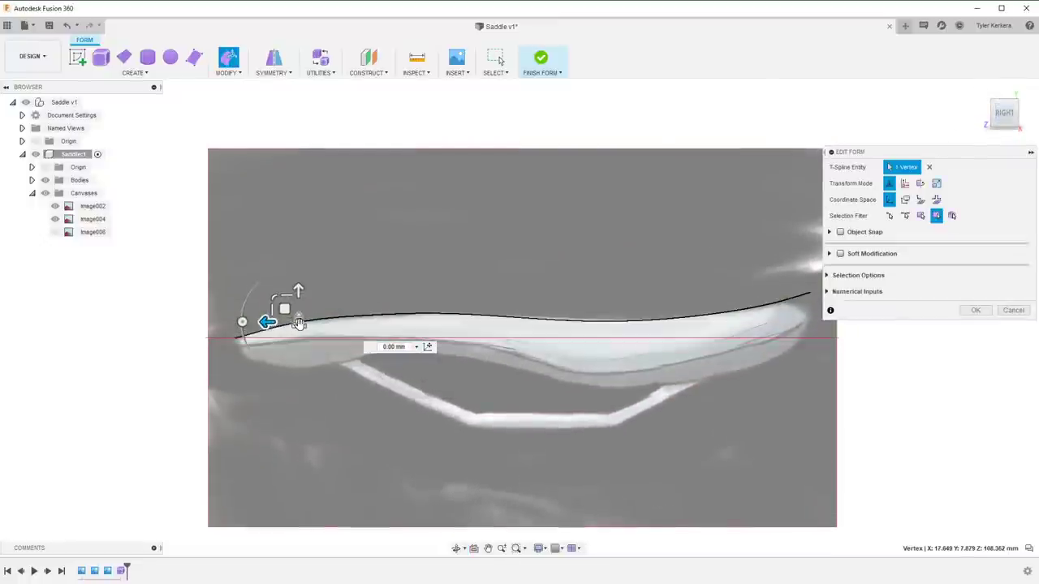
left_click_drag(298, 282, 298, 366)
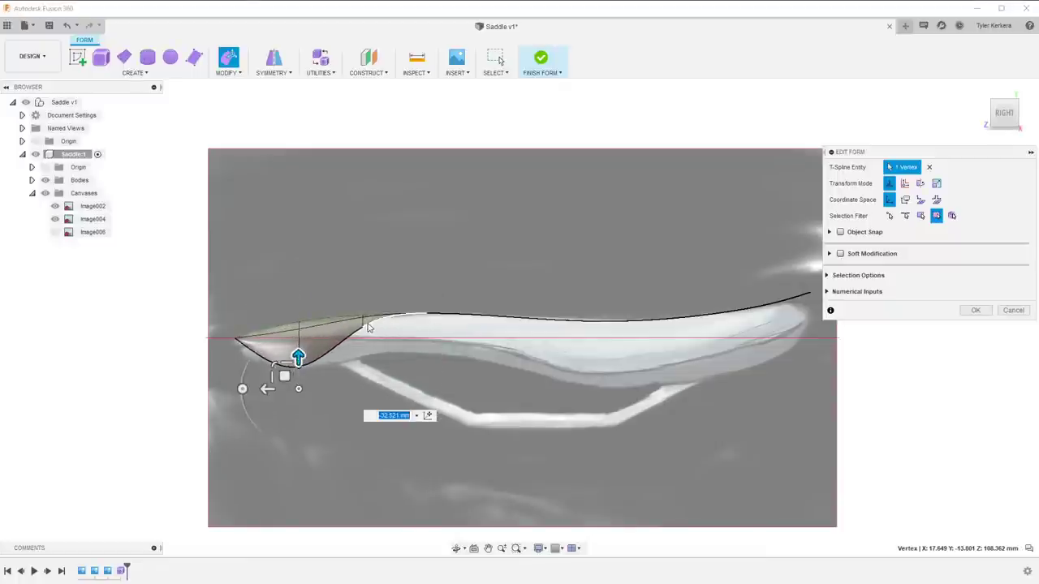
Lower the outer vertices of the second, third and fourth cross edges from the nose about 21, 21 and 25 mm
left_click(363, 316)
left_click_drag(362, 295, 421, 331)
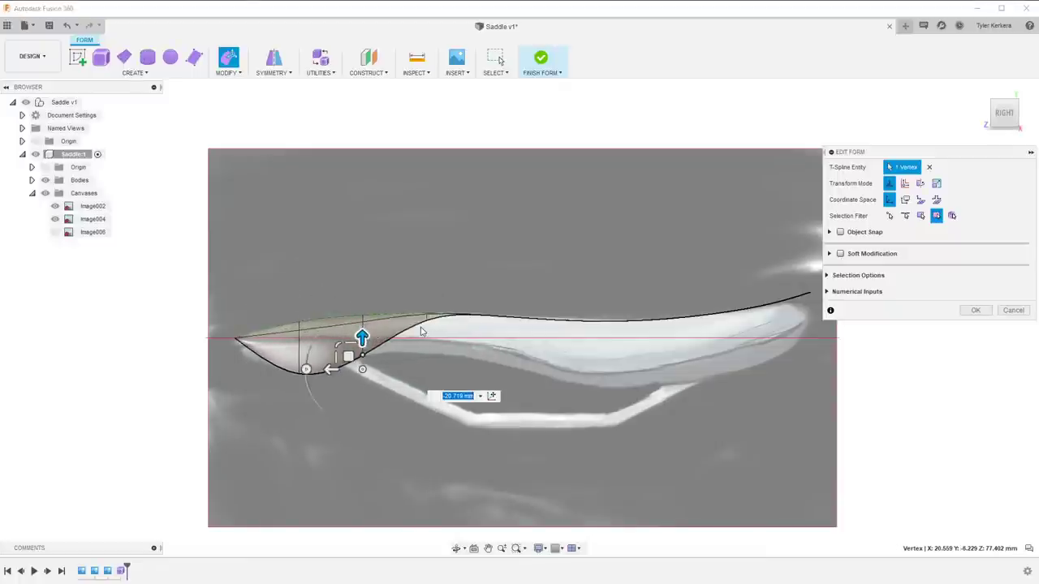
left_click(426, 316)
left_click_drag(426, 289, 496, 329)
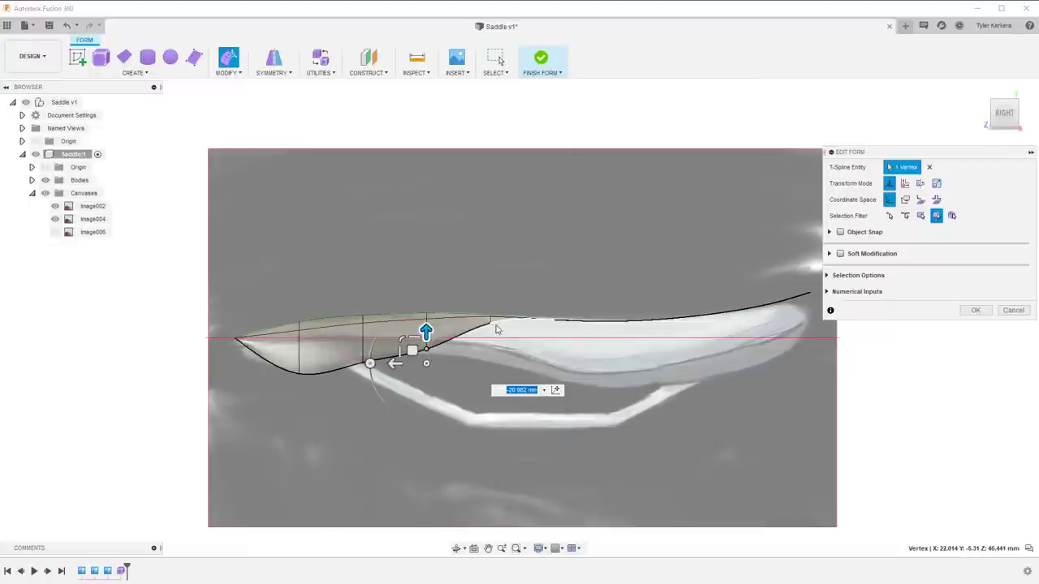
left_click(491, 316)
left_click_drag(489, 290, 558, 333)
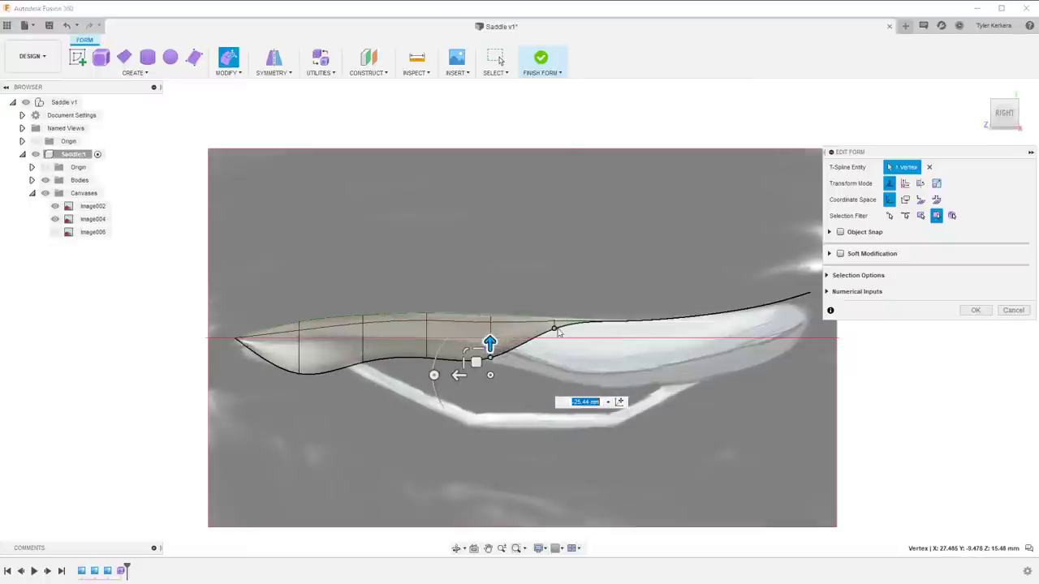
Lower the outer vertices of the fifth to seventh cross edges from the nose toward the side canvas's lower contour
left_click(554, 327)
left_click_drag(553, 295, 555, 363)
left_click(618, 333)
left_click_drag(617, 295, 617, 371)
left_click(685, 331)
left_click_drag(685, 292, 684, 360)
Try to lower the outer vertex of the rearmost cross edge, inspect the tail's shape, and take the move back
left_click(757, 312)
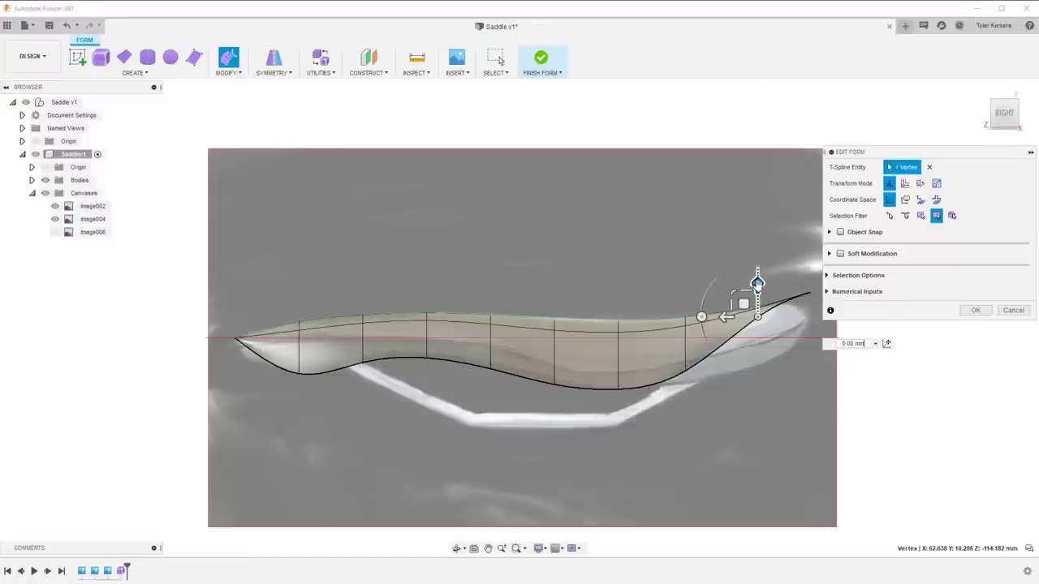
left_click_drag(760, 285, 769, 349)
middle_click_drag(769, 349, 624, 276, "shift")
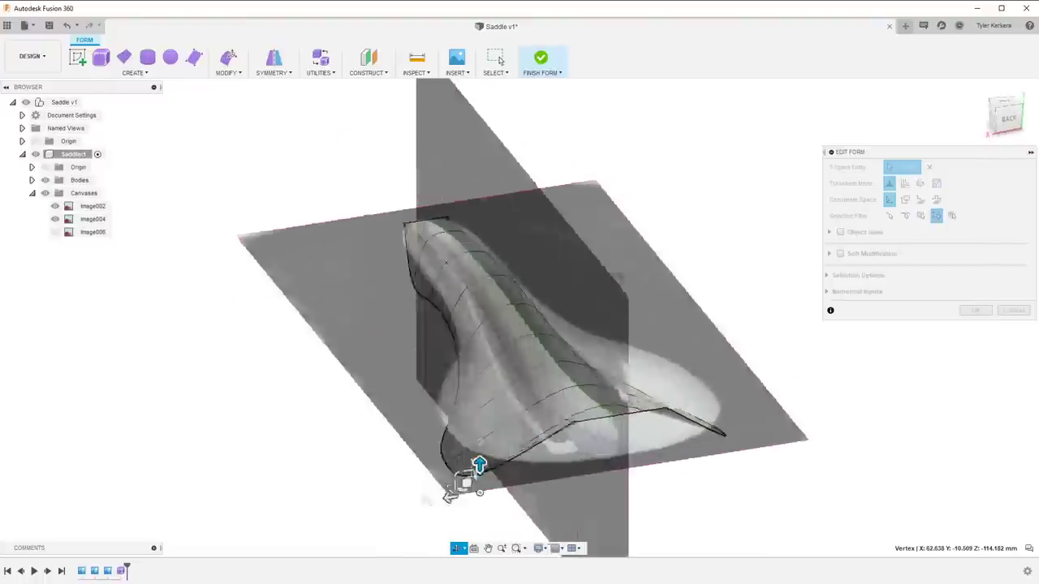
left_click(1002, 116)
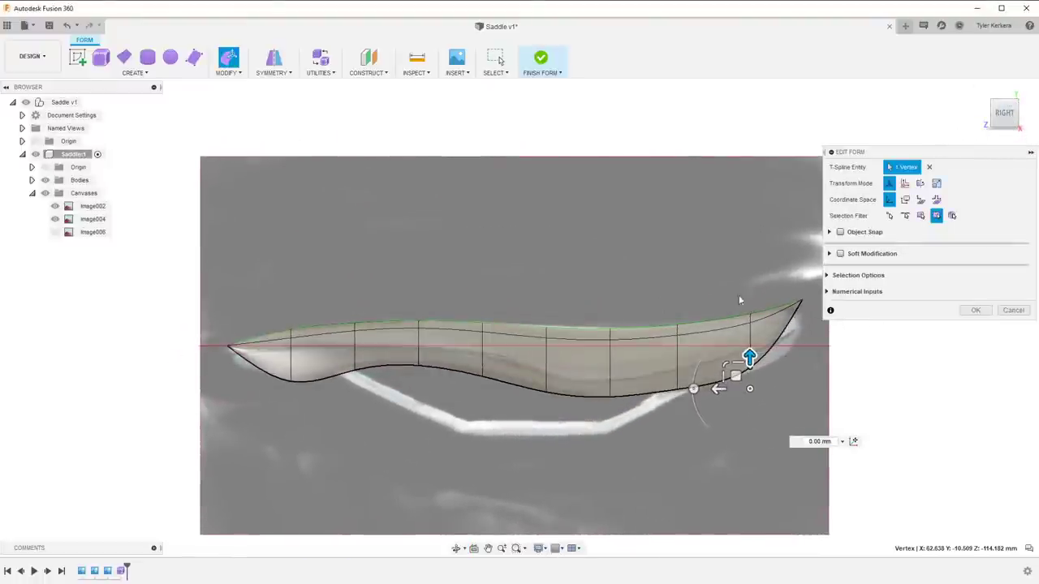
middle_click_drag(788, 312, 814, 397, "shift")
middle_click_drag(586, 350, 510, 303, "shift")
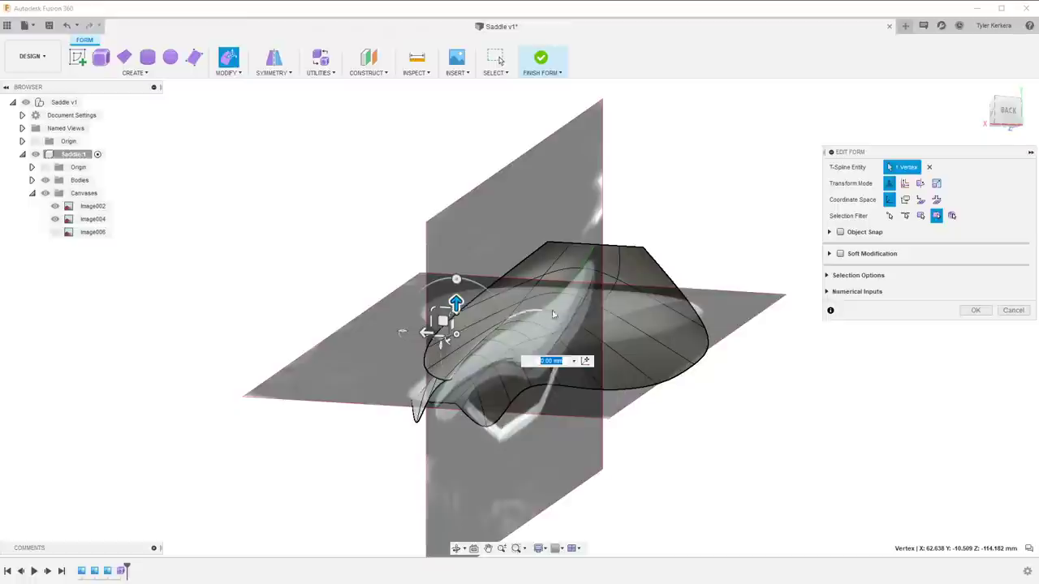
middle_click_drag(307, 264, 338, 267, "shift")
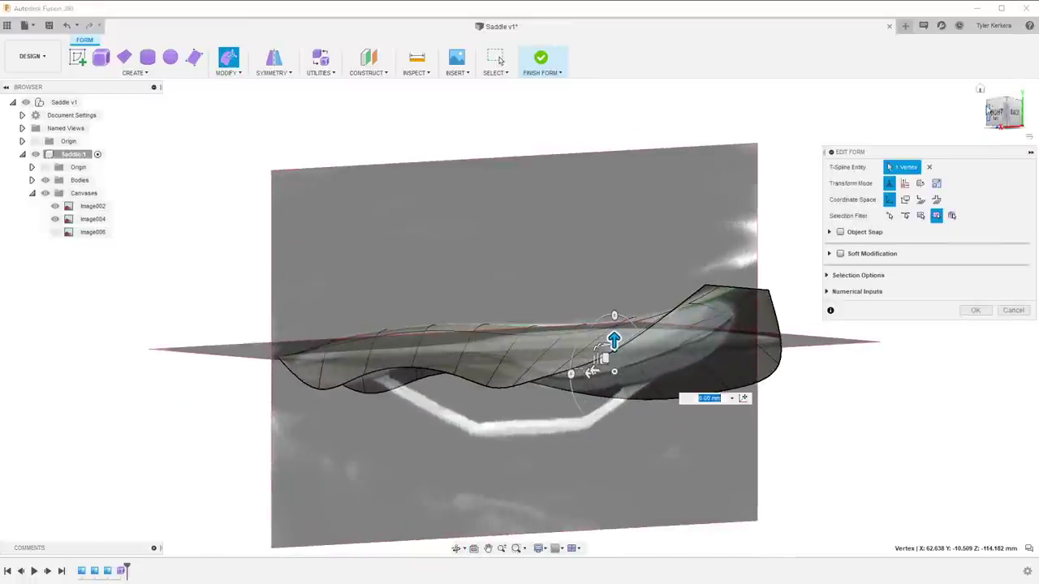
left_click(1013, 312)
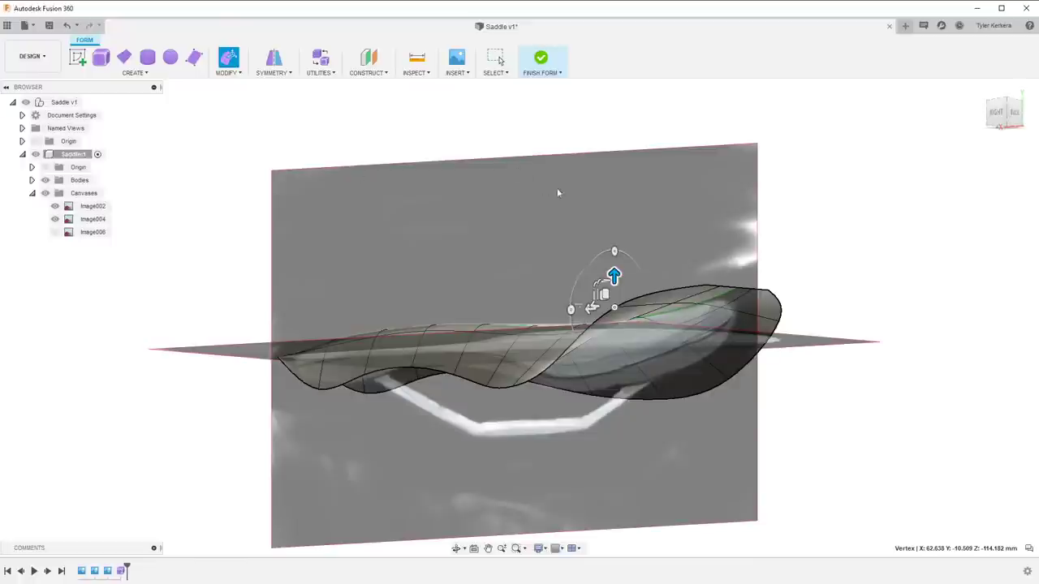
left_click(992, 113)
key("Escape")
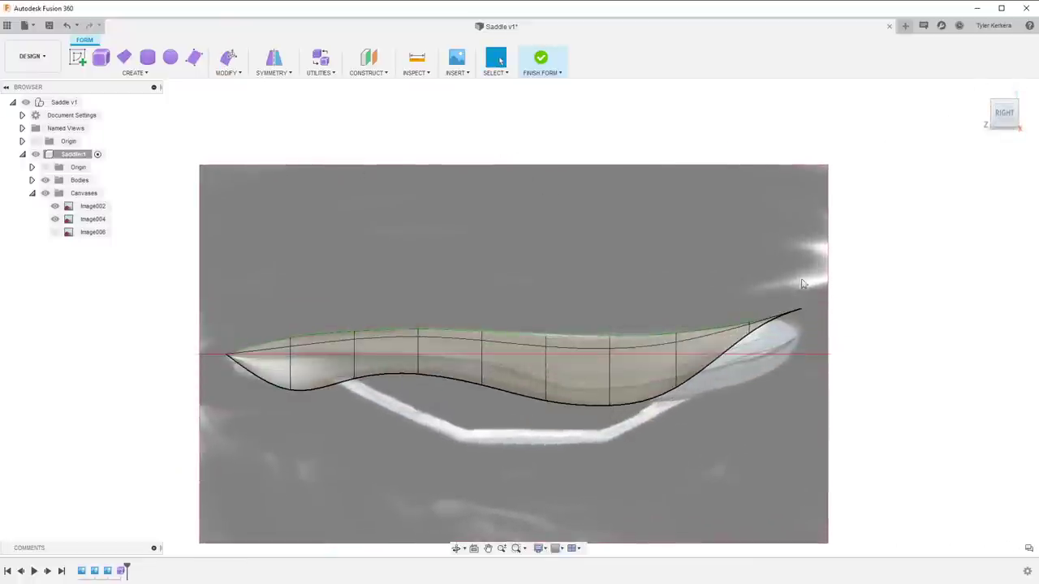
Lower the outer vertex of the rearmost cross edge about 30 mm in the side view and finish the form edit
right_click_drag(770, 354, 770, 336)
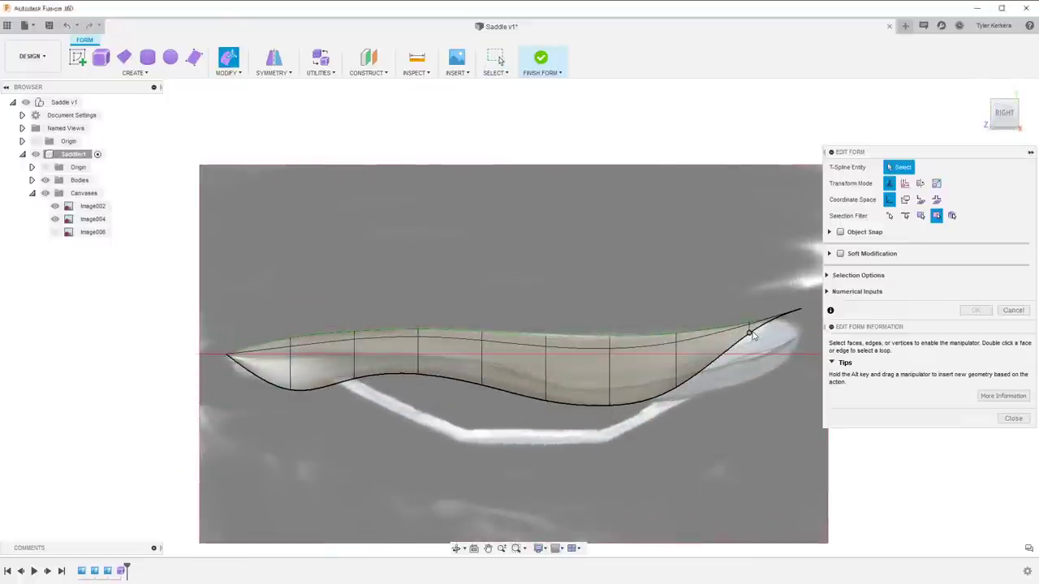
left_click(749, 333)
left_click_drag(748, 300, 749, 362)
left_click(974, 311)
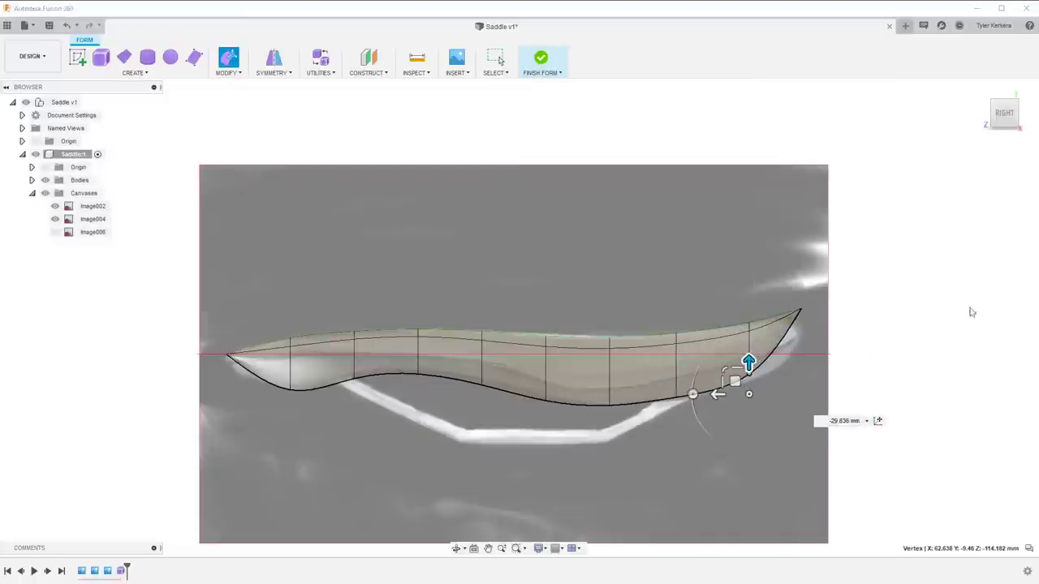
Hide all reference canvases so that only the saddle form is displayed
middle_click_drag(856, 225, 813, 248, "shift")
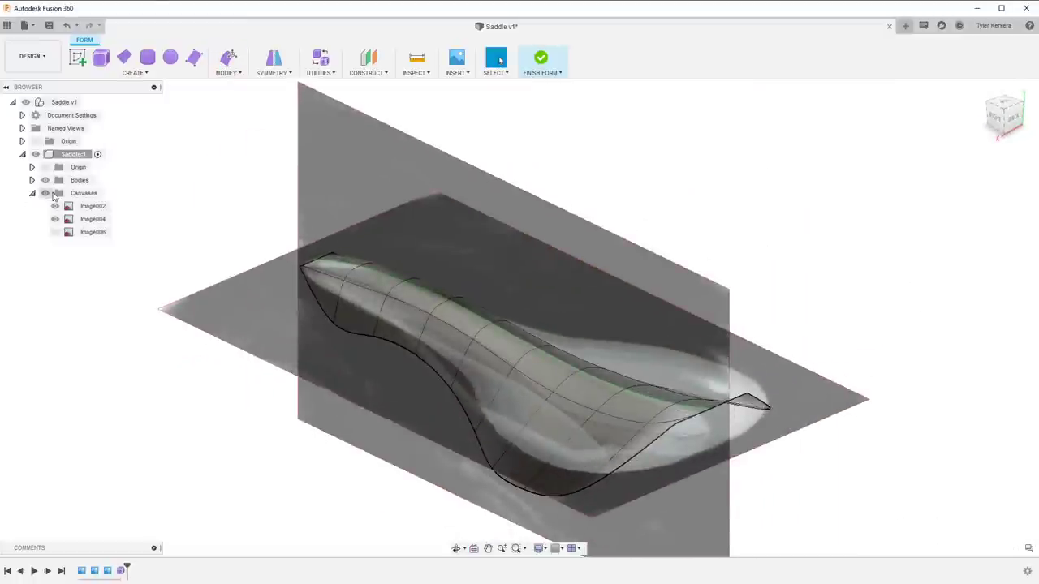
left_click(47, 193)
middle_click_drag(300, 275, 311, 249)
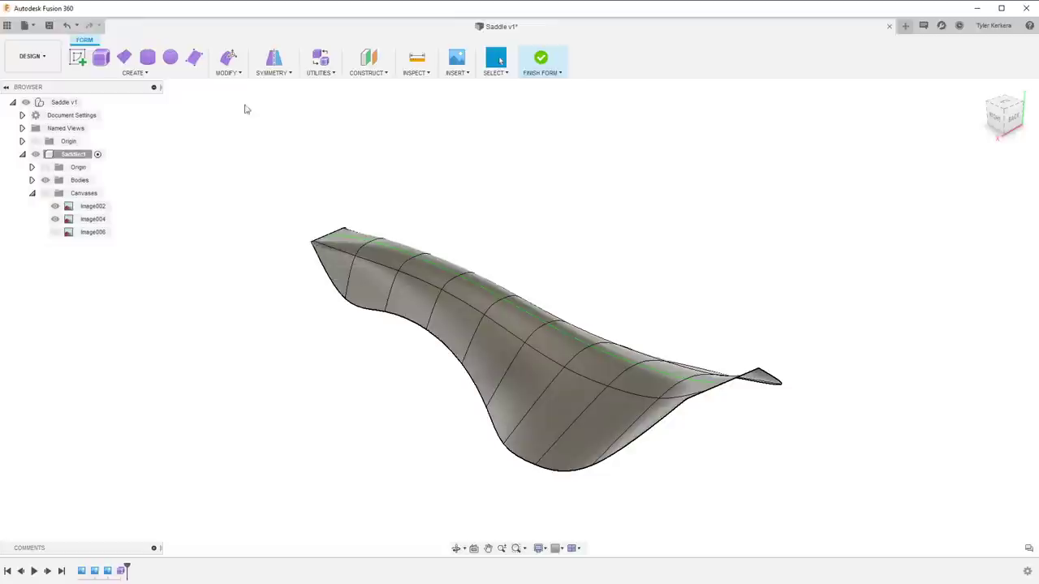
Bridge the two long outer side edges of the saddle across the underside with 4 faces and 0 twists
left_click(228, 73)
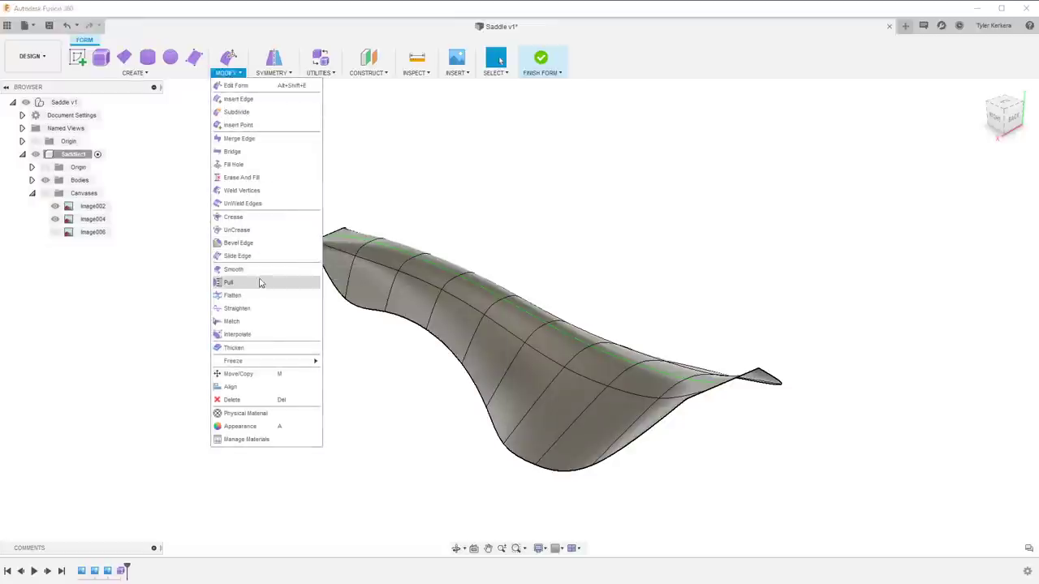
left_click(232, 151)
middle_click_drag(482, 336, 580, 348, "shift")
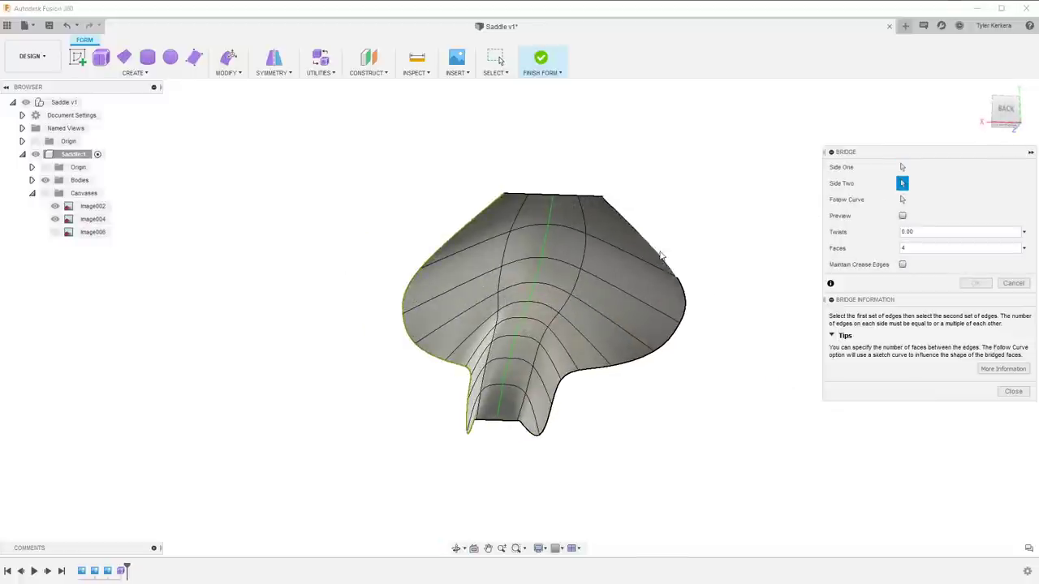
double_click(663, 257)
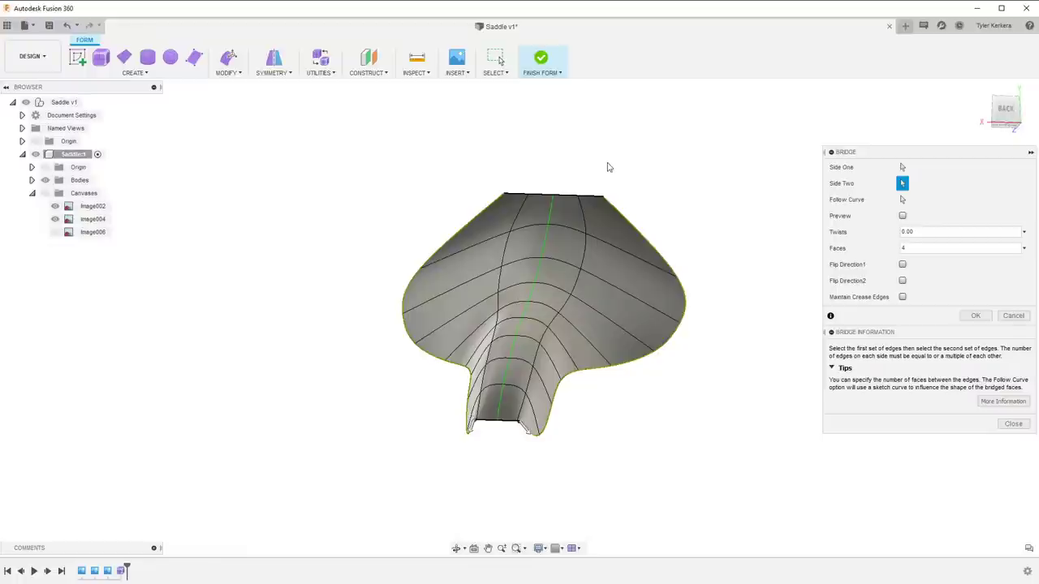
middle_click_drag(609, 162, 609, 221, "shift")
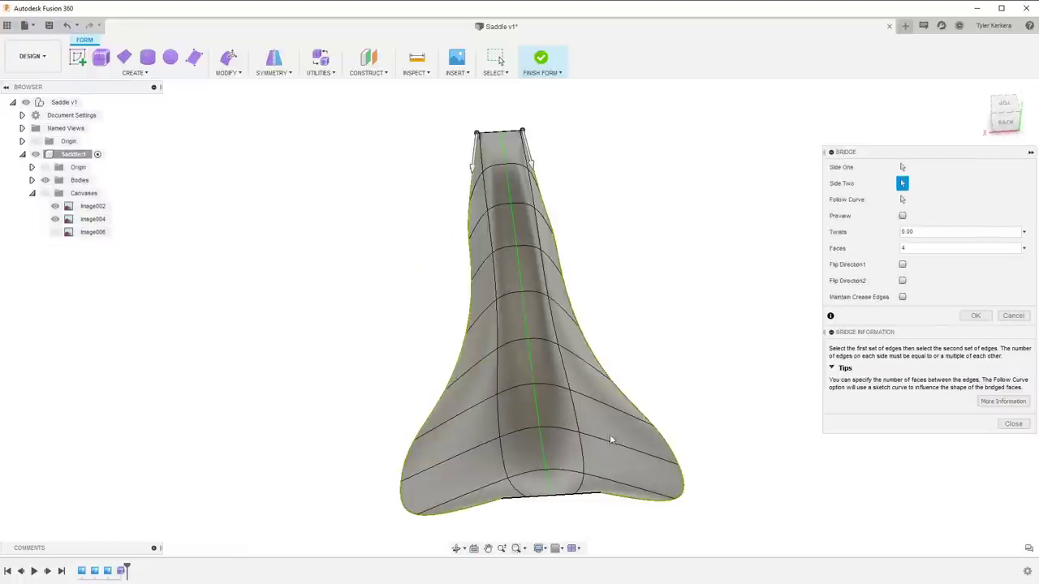
middle_click_drag(610, 439, 440, 324, "shift")
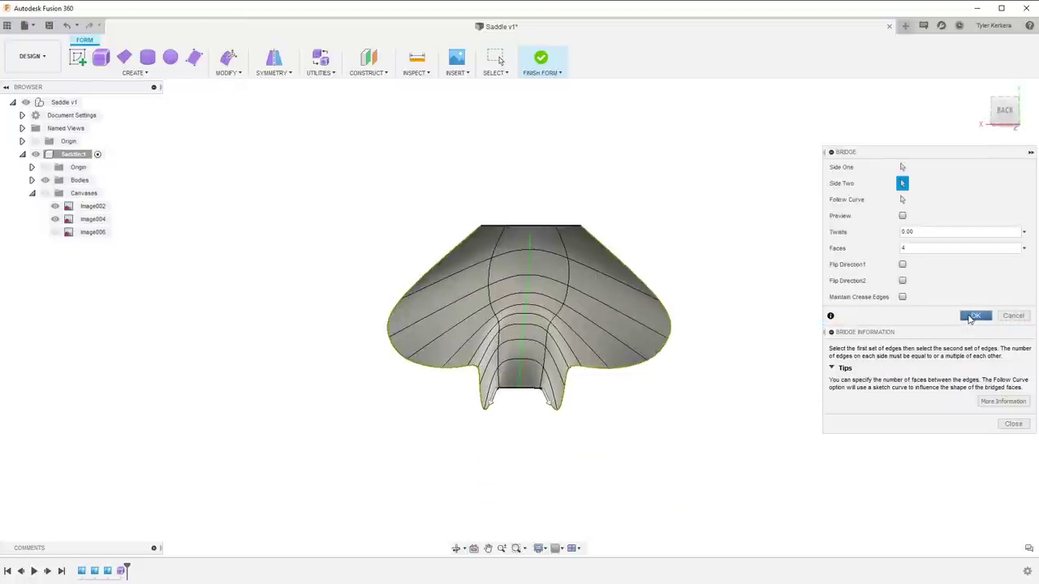
left_click(973, 316)
Compare the bridged form's outline with the top-view canvas by showing the canvases briefly and hiding them again
middle_click_drag(650, 142, 809, 220, "shift")
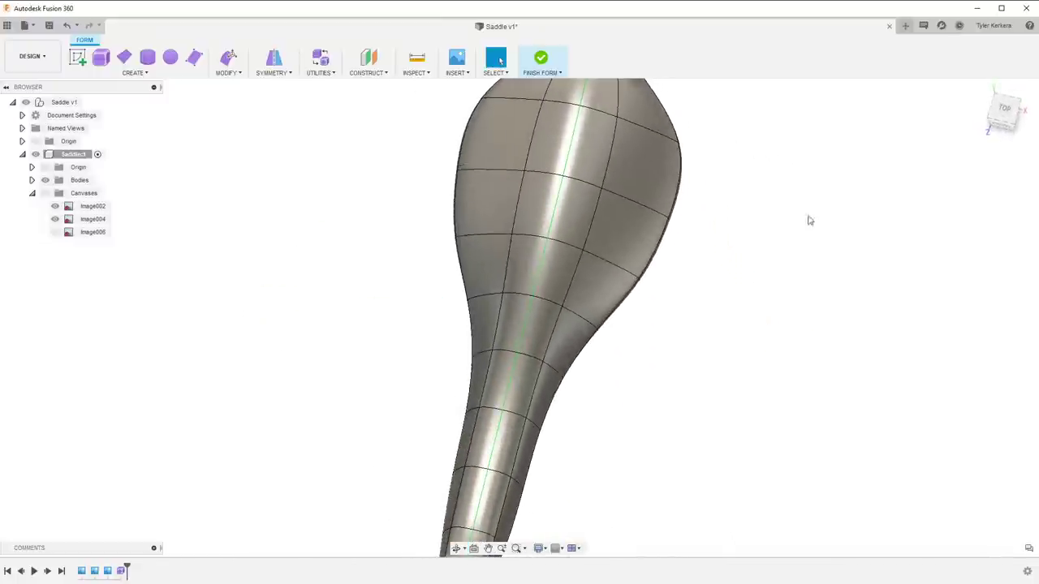
left_click(1006, 114)
left_click(52, 231)
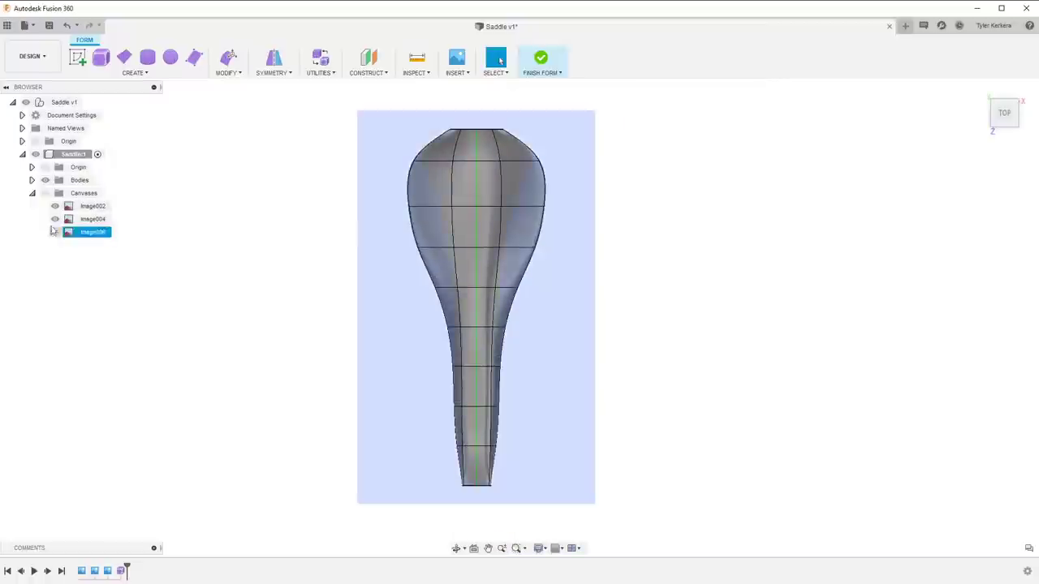
left_click(55, 231)
left_click(46, 193)
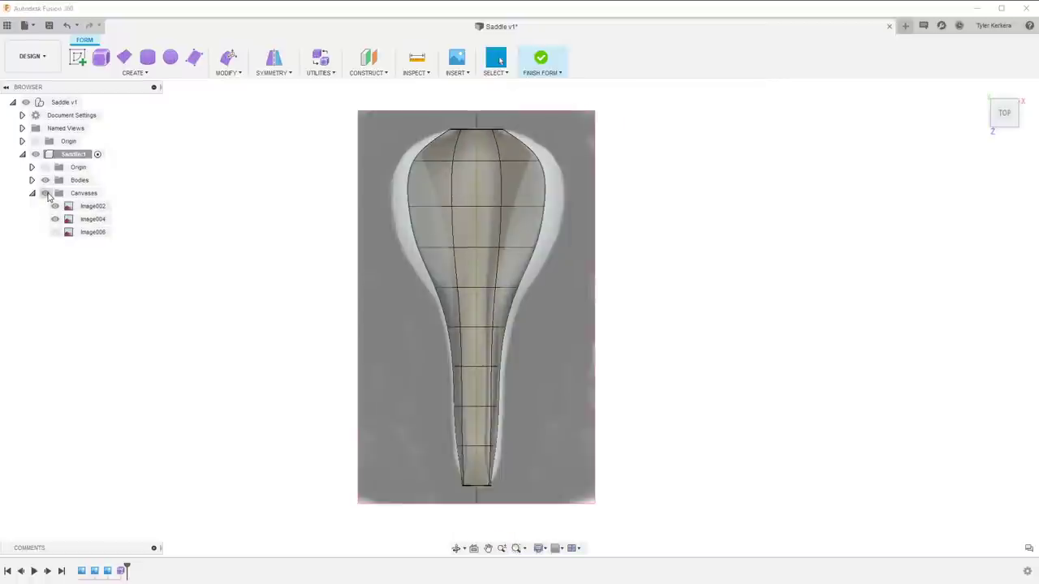
left_click(46, 193)
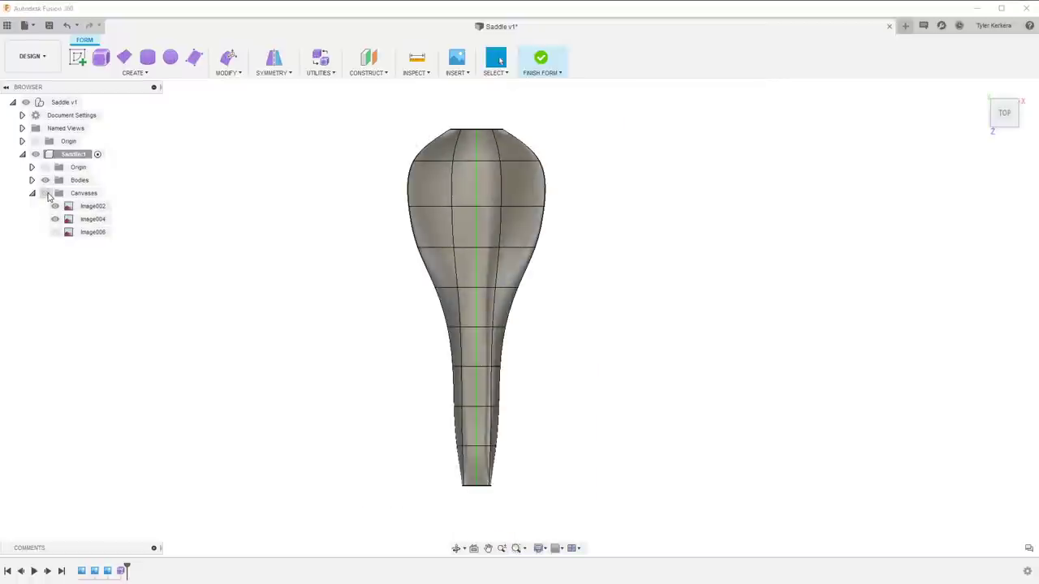
Select the bridged faces across the saddle's rear end and move them slightly downward
middle_click_drag(510, 268, 312, 215, "shift")
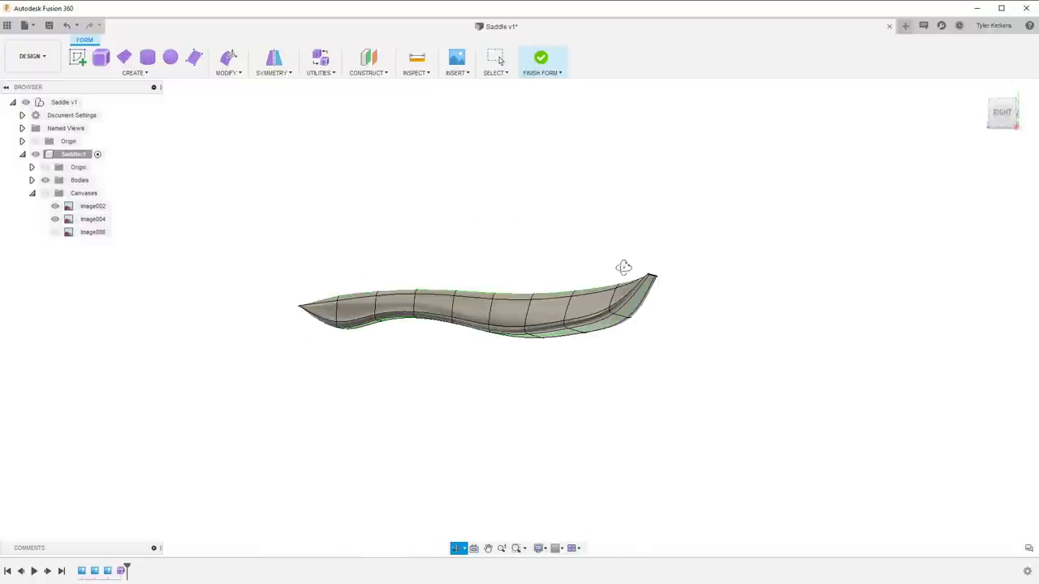
middle_click_drag(622, 267, 570, 313, "shift")
scroll(564, 340, "up", 3)
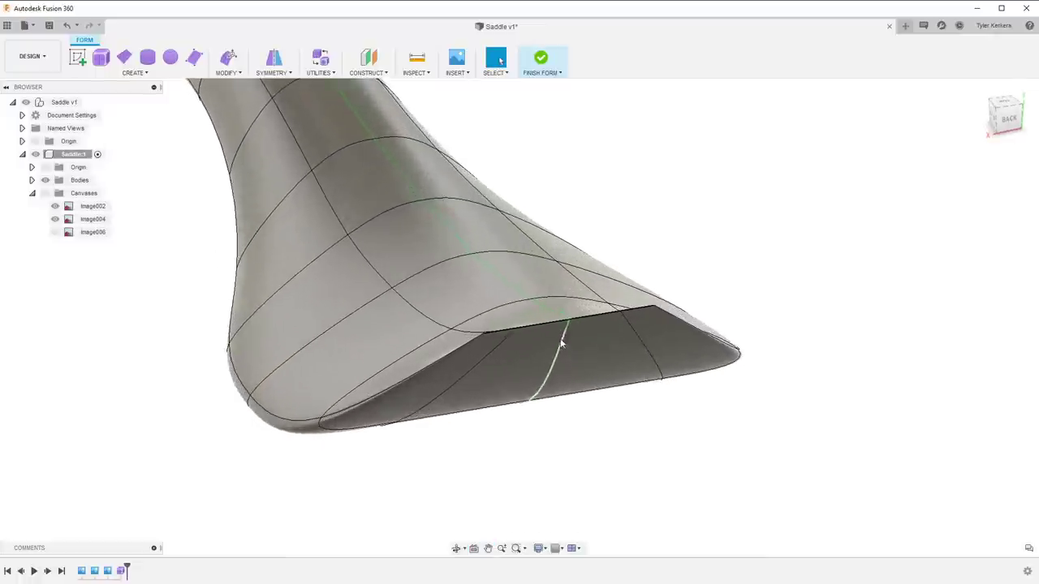
left_click(228, 58)
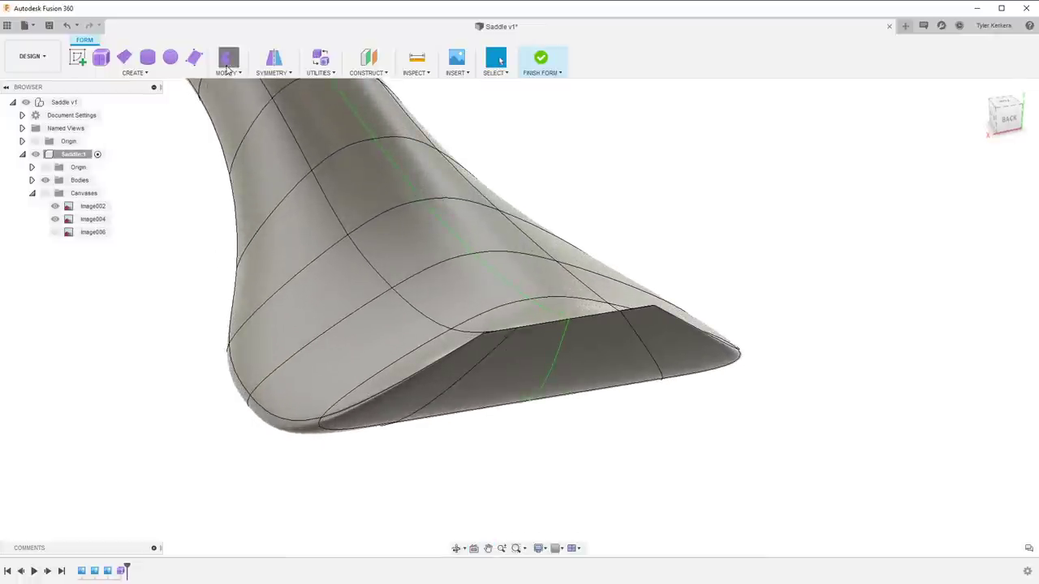
left_click(474, 349)
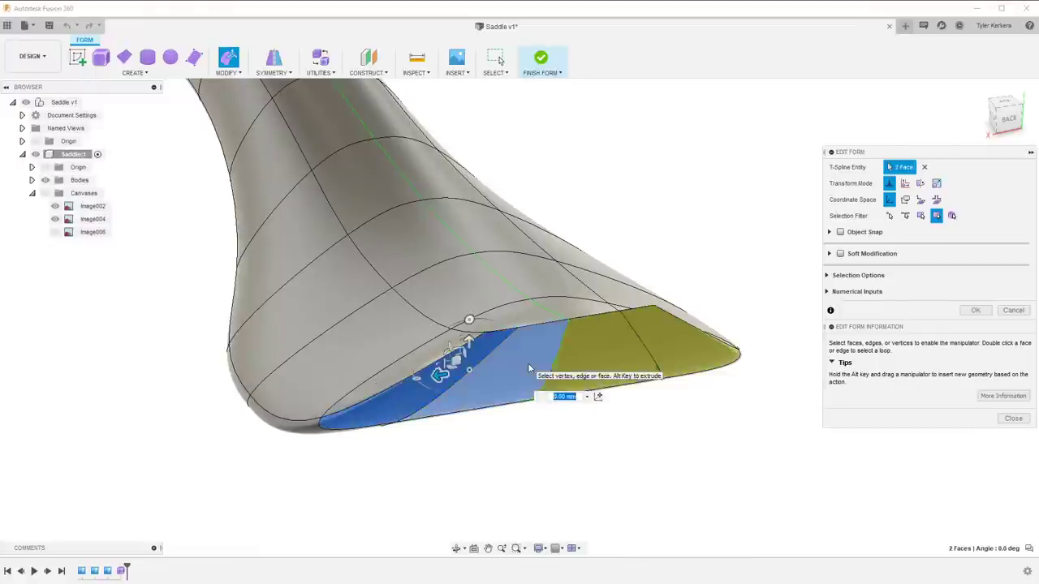
left_click(527, 363, "shift")
left_click_drag(469, 341, 471, 357, "alt")
left_click(690, 252)
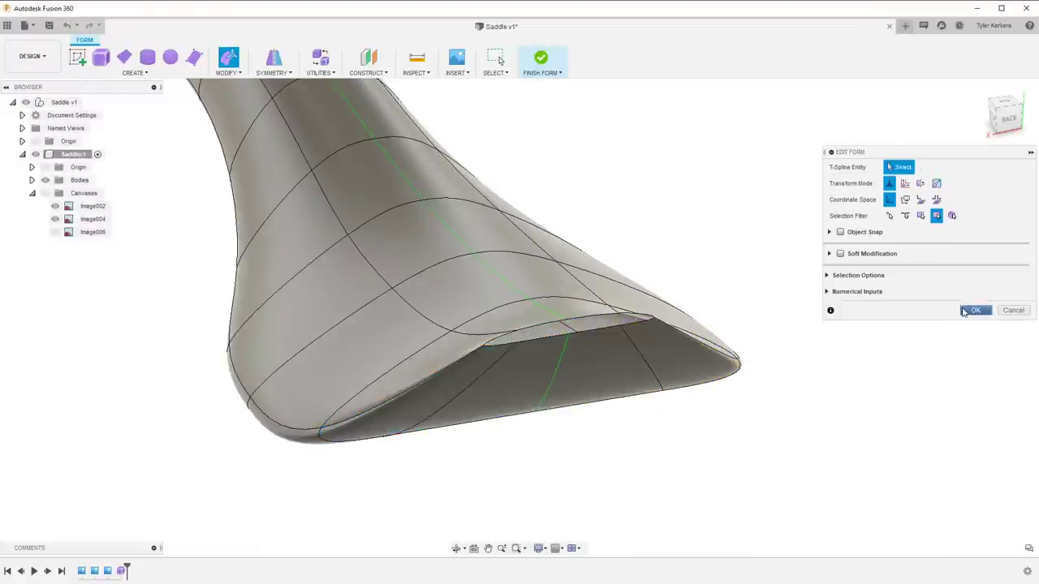
left_click(965, 312)
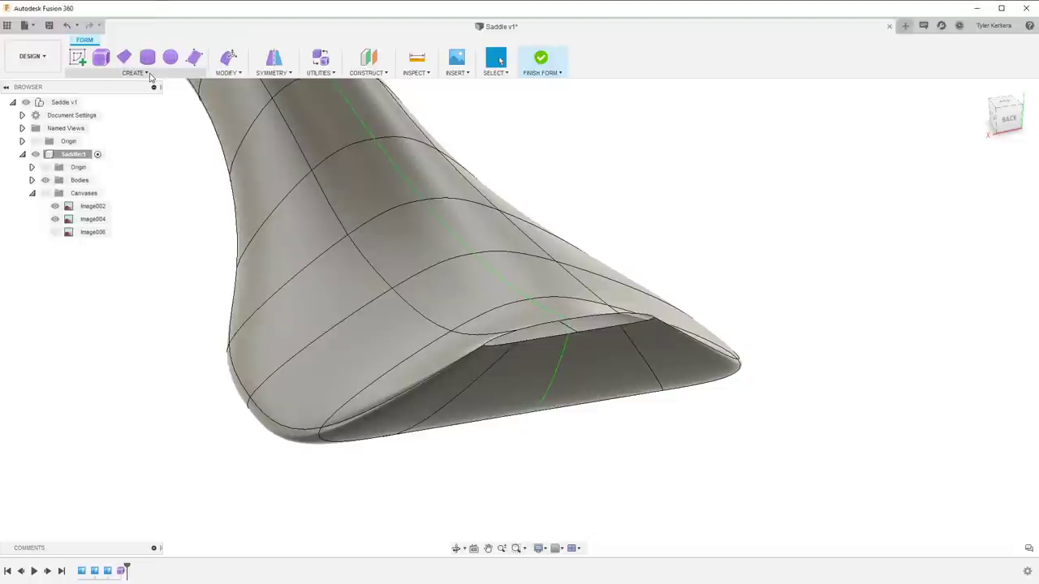
Start a Fill Hole operation on the saddle's open rear end by selecting its upper boundary edge, with Reduced Star mode
left_click(228, 72)
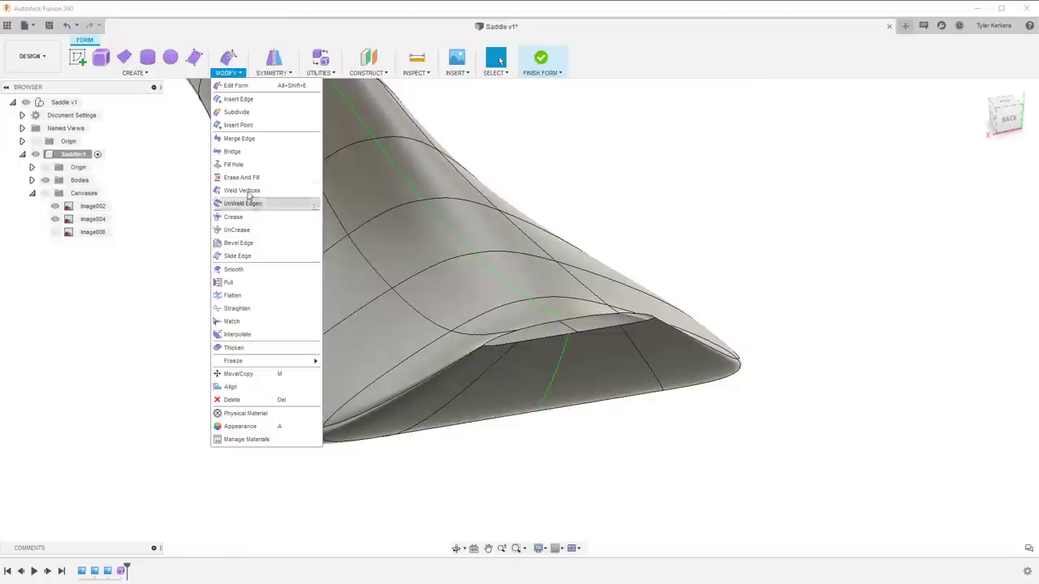
left_click(234, 164)
left_click(552, 325)
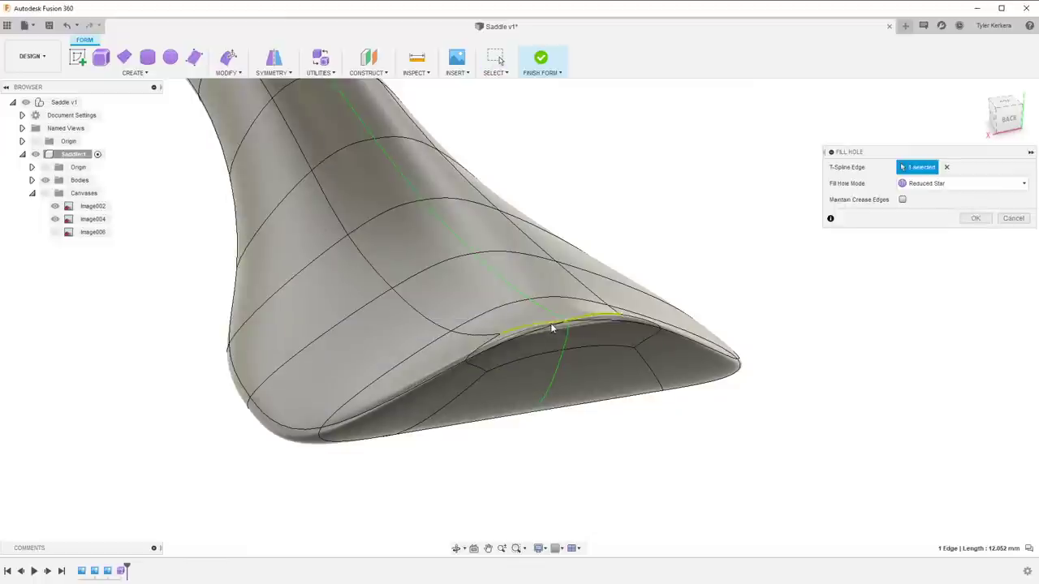
middle_click_drag(558, 320, 556, 328, "shift")
scroll(560, 334, "up", 3)
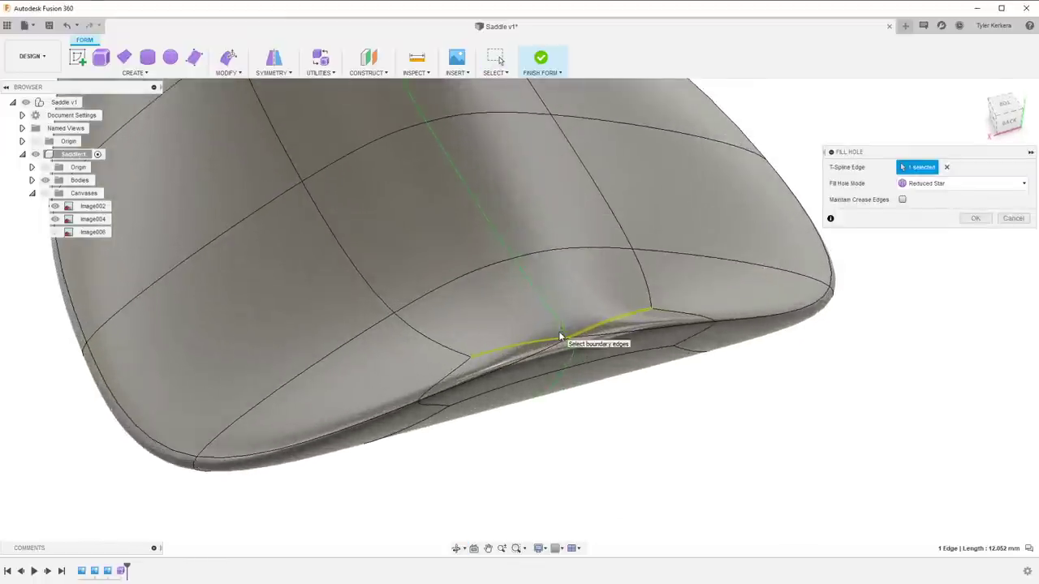
Preview the rear hole fill in Collapse and Fill Star modes, checking the resulting faces from several angles
left_click(946, 185)
left_click(937, 223)
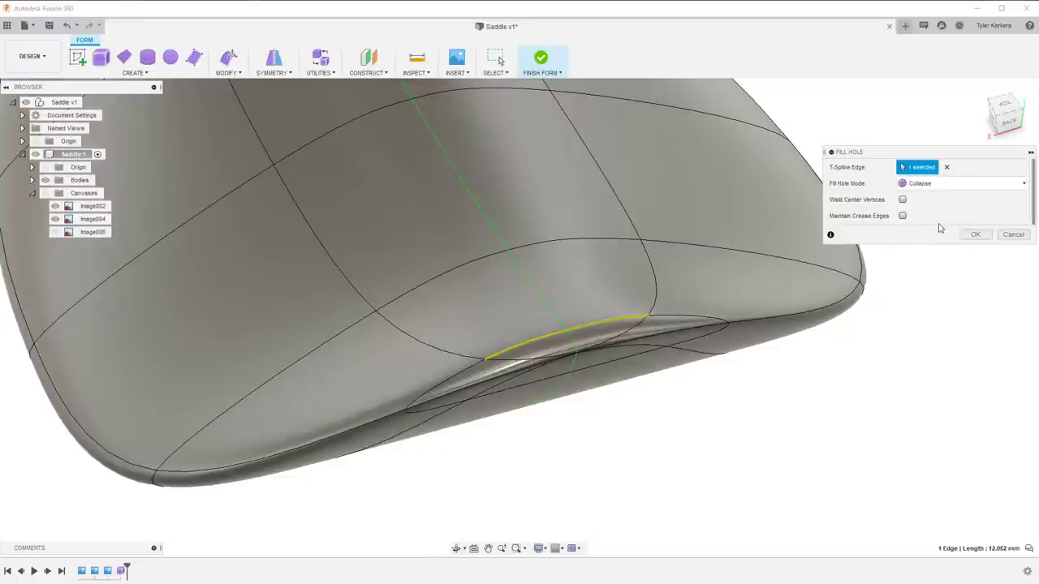
middle_click_drag(504, 367, 530, 334, "shift")
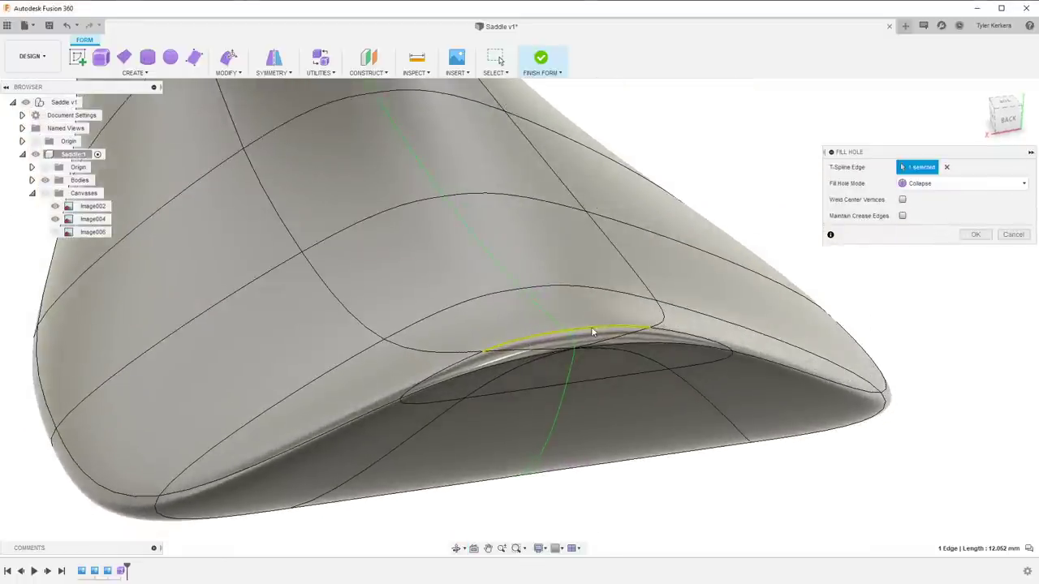
left_click(909, 183)
left_click(917, 216)
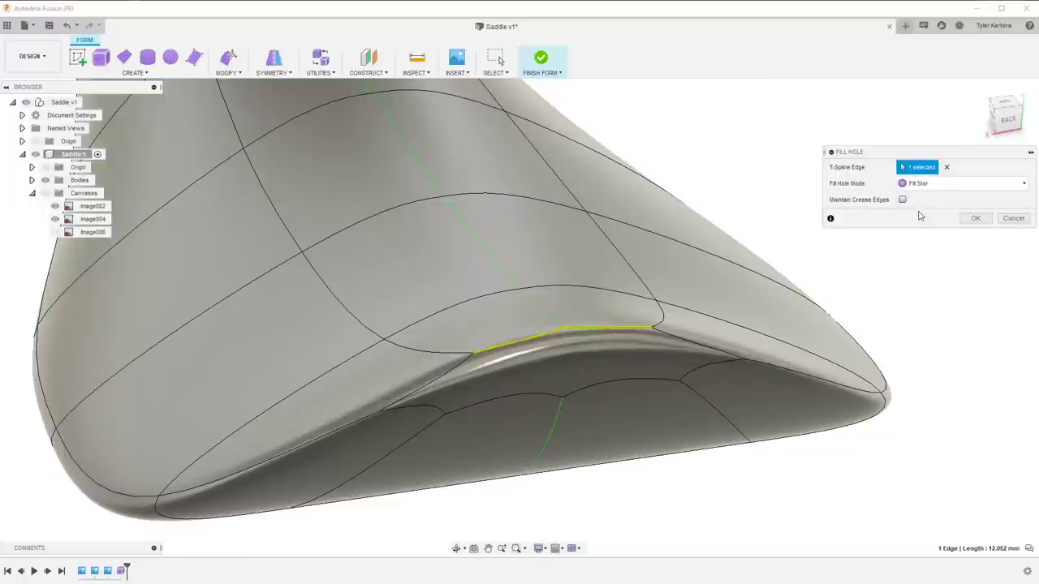
left_click(933, 185)
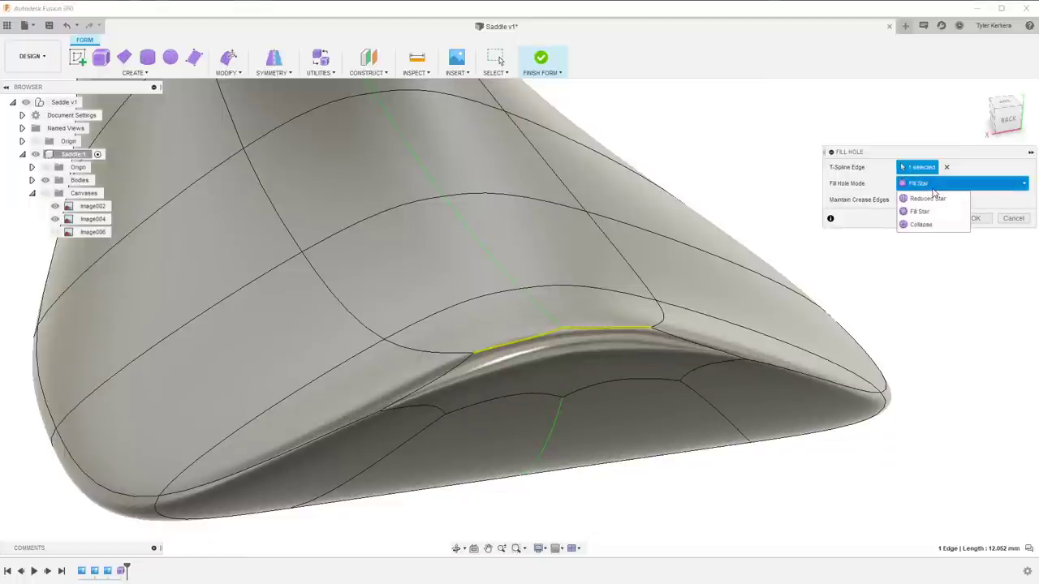
Fill the saddle's rear hole using the Reduced Star mode
left_click(930, 199)
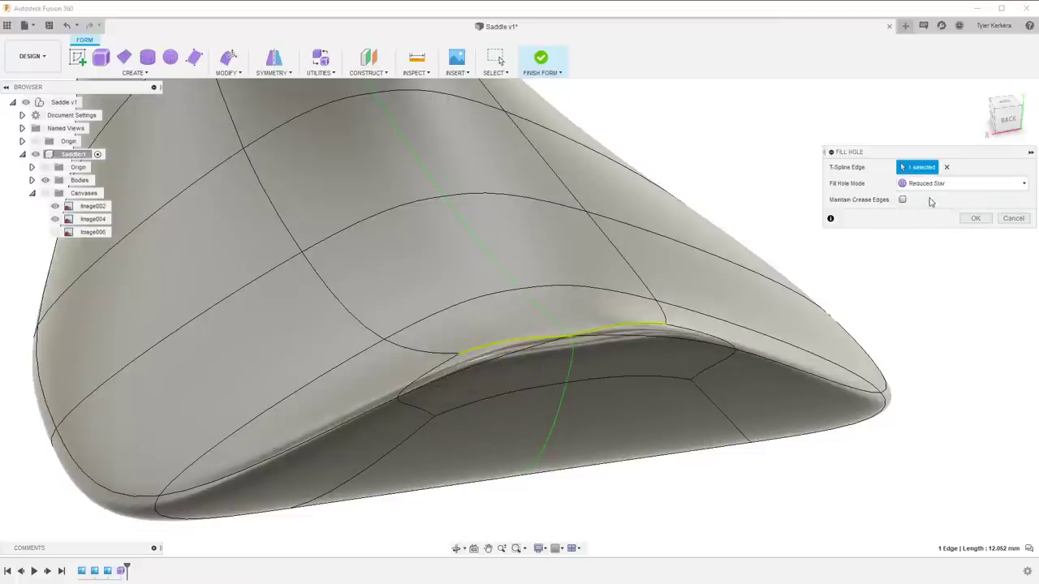
middle_click_drag(573, 301, 557, 317, "shift")
left_click(974, 219)
scroll(598, 310, "down", 2)
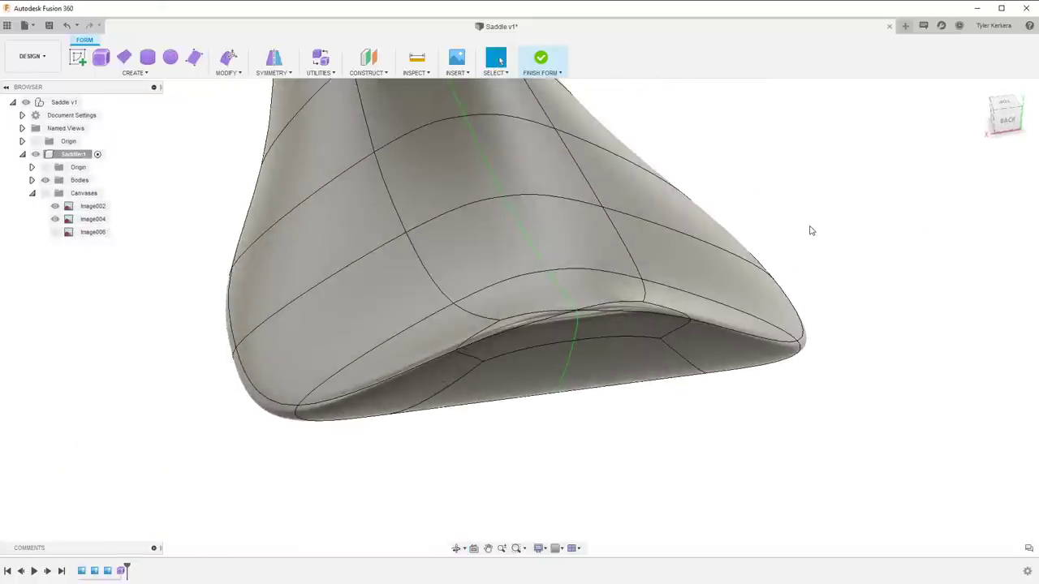
scroll(578, 317, "up", 2)
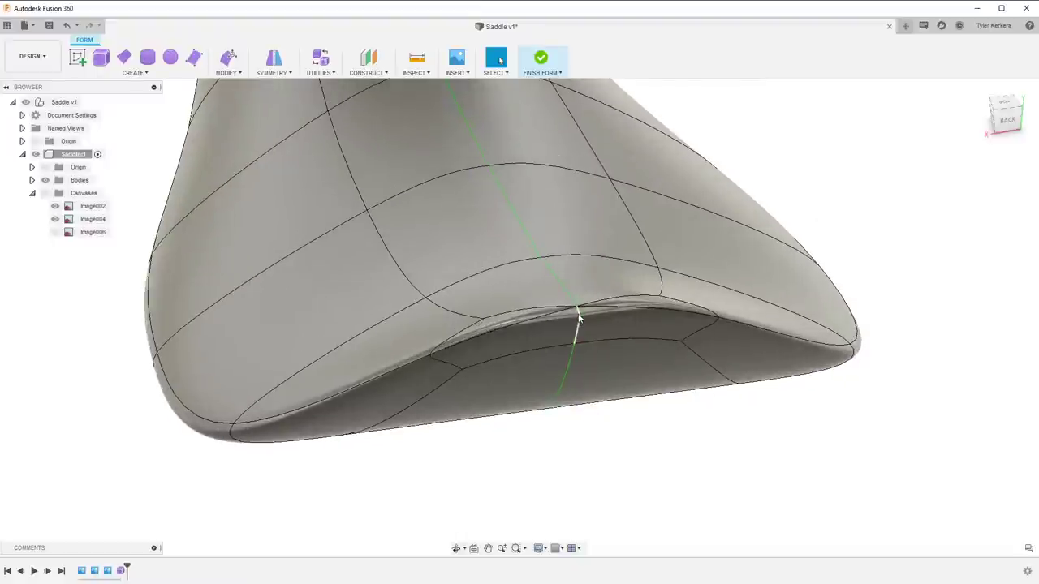
left_click(513, 320)
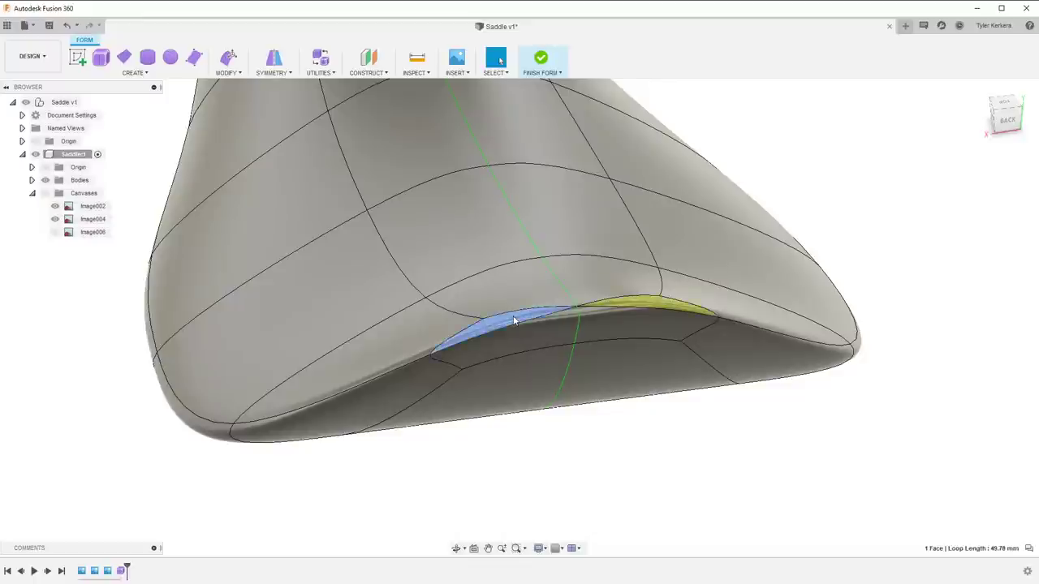
middle_click_drag(612, 299, 613, 311, "shift")
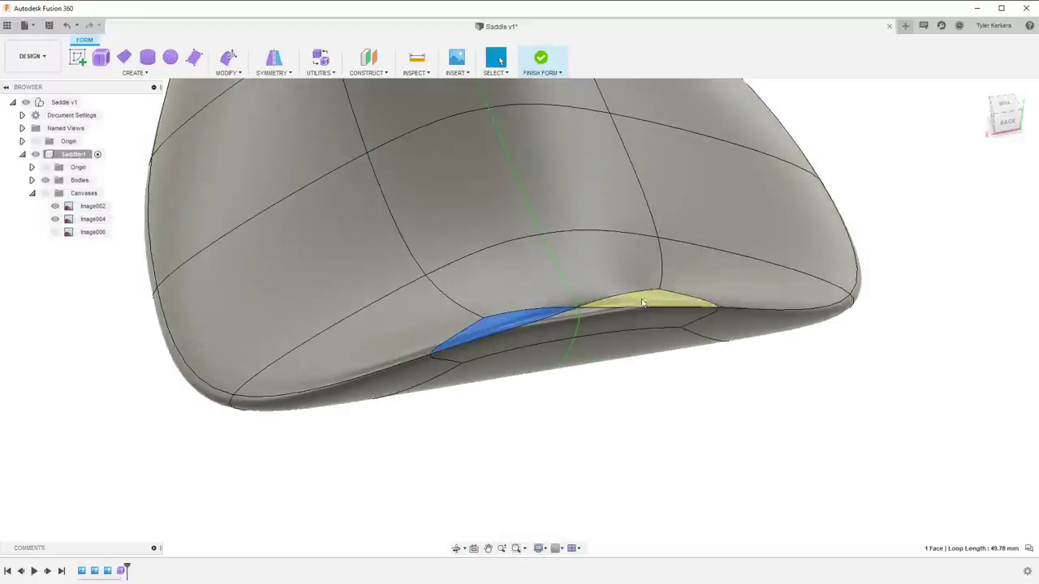
middle_click_drag(633, 418, 623, 409, "shift")
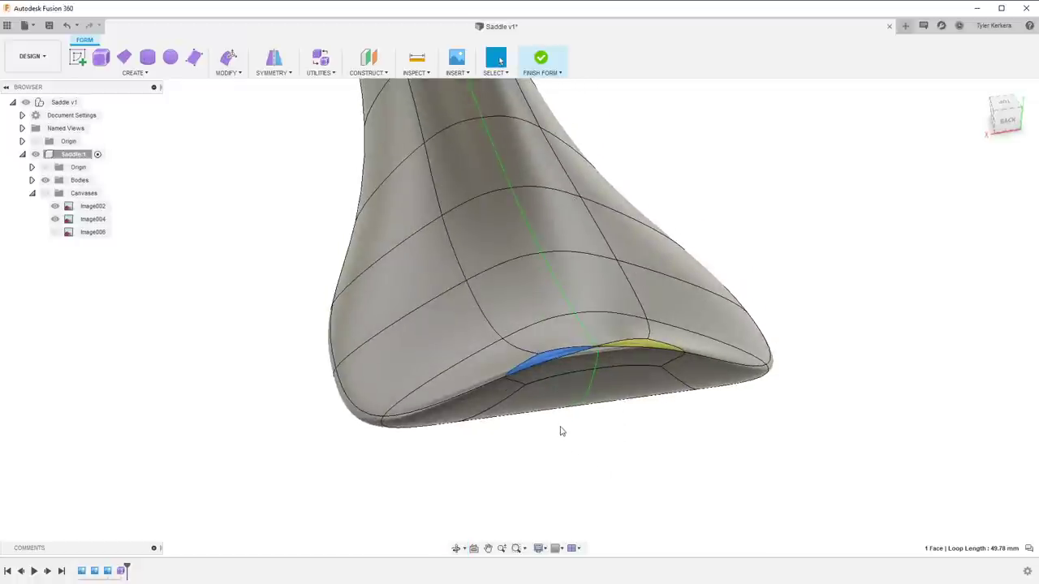
scroll(573, 434, "up", 3)
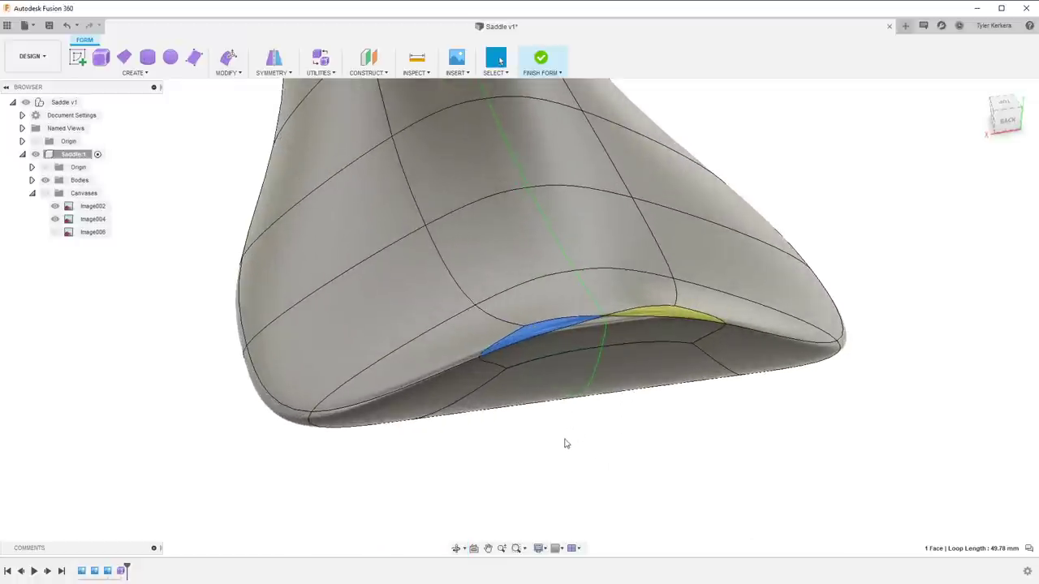
left_click(228, 72)
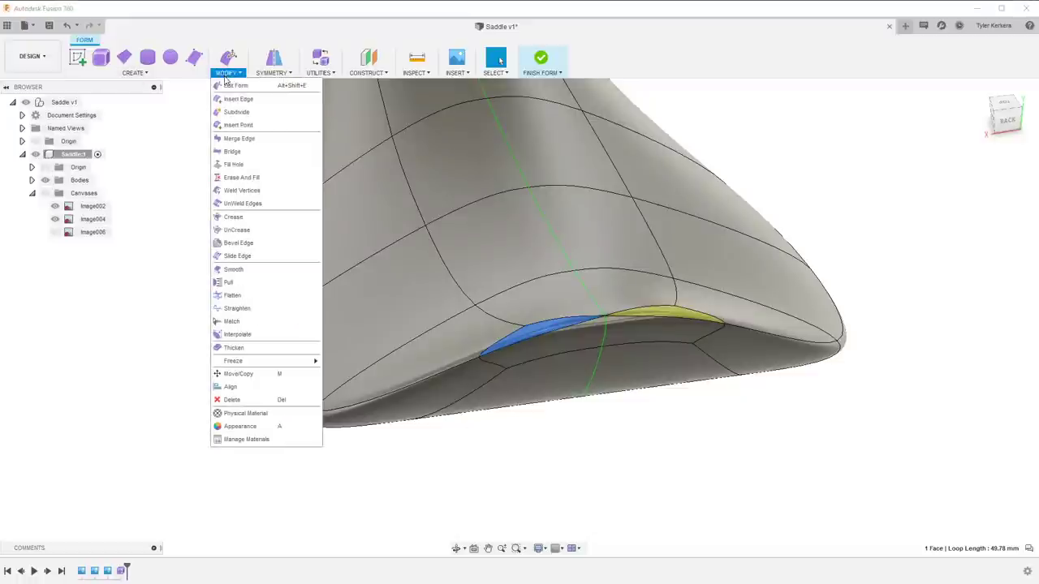
left_click(239, 125)
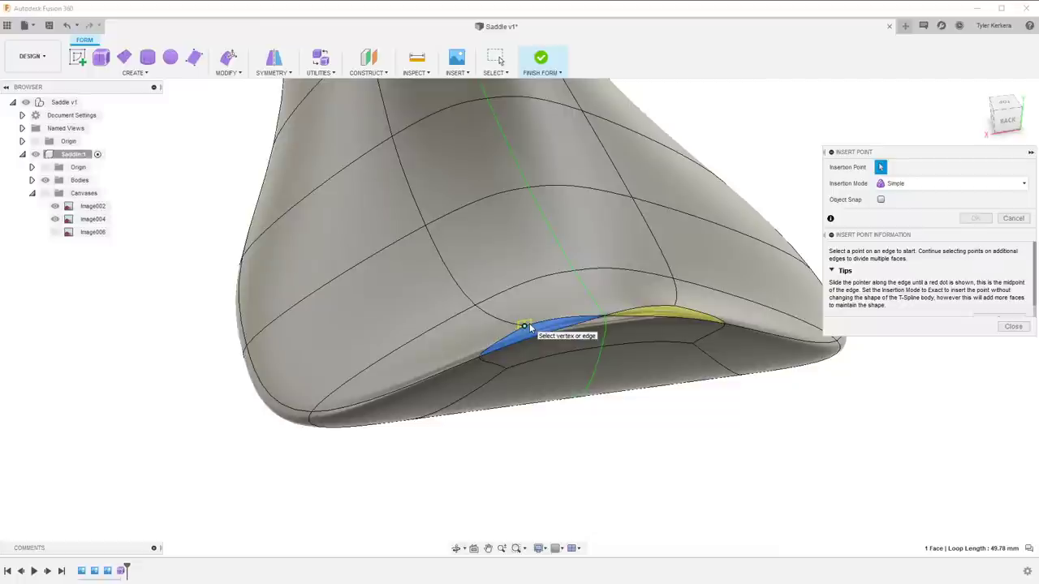
left_click(529, 327)
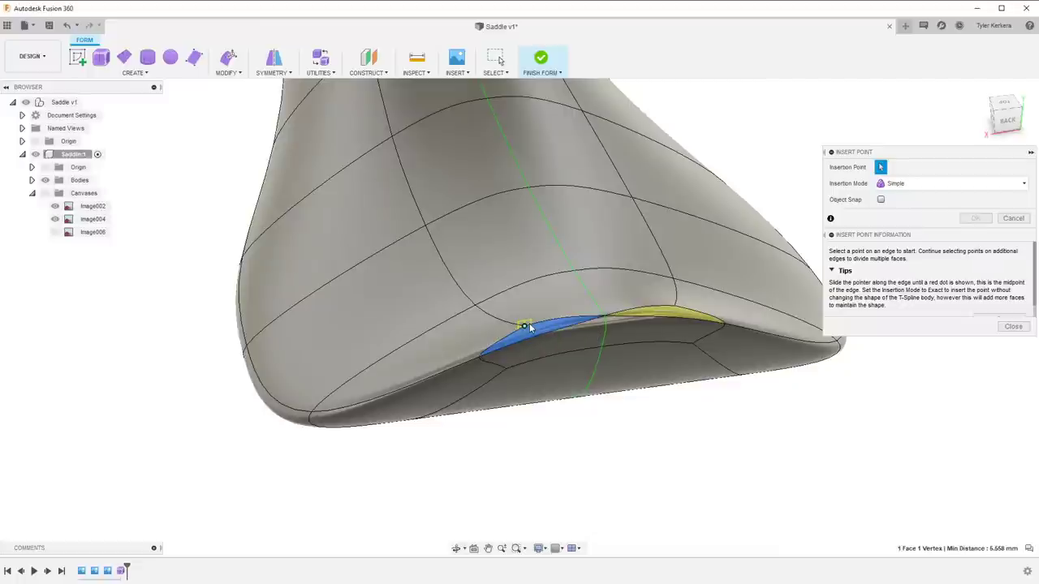
left_click(674, 307)
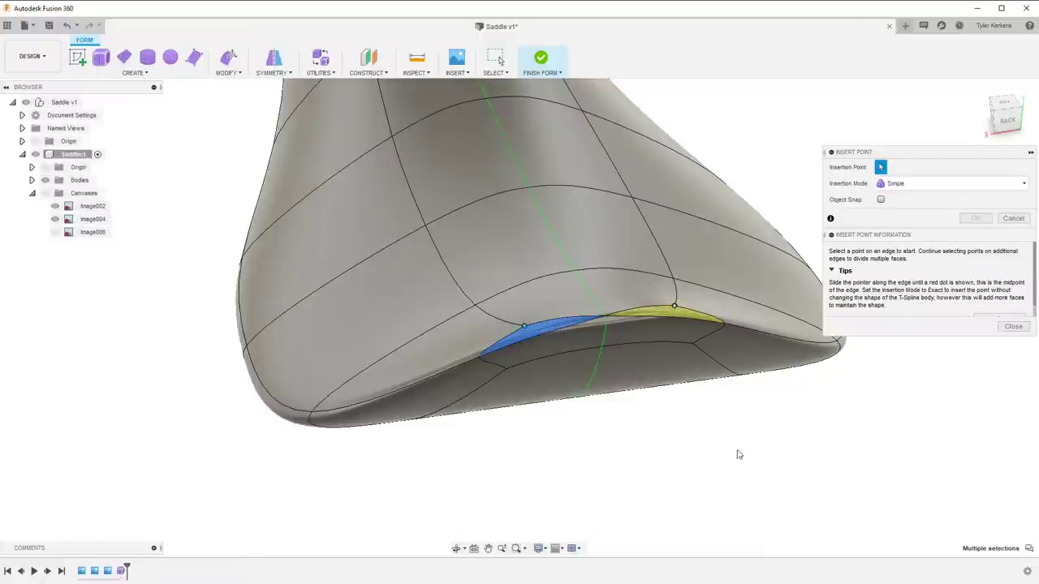
key("Escape")
Use Insert Point in Simple mode to connect the filled rear end's upper corner vertex to the lower corner vertex on the underside
right_click_drag(694, 485, 698, 408)
left_click(525, 327)
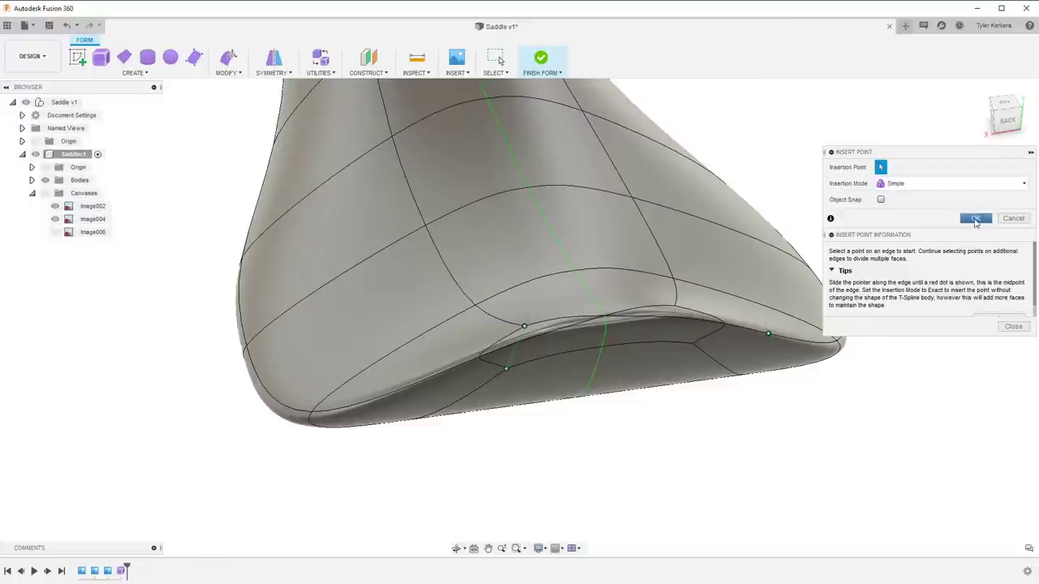
left_click(975, 219)
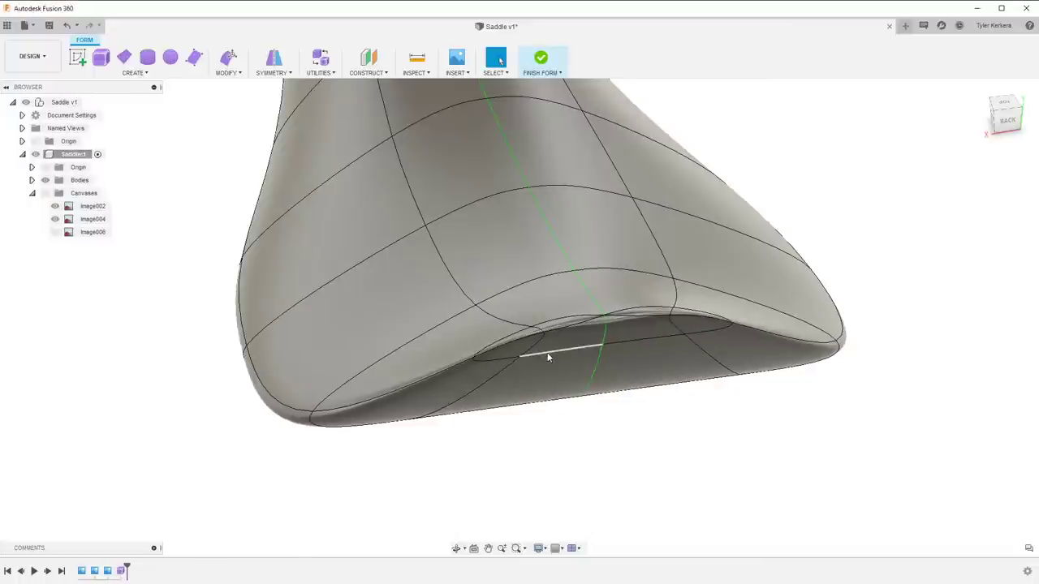
Delete the two short edges meeting at the outer corner of the filled rear end, together with their mirrored counterparts
middle_click_drag(547, 354, 547, 358, "shift")
scroll(499, 349, "up", 2)
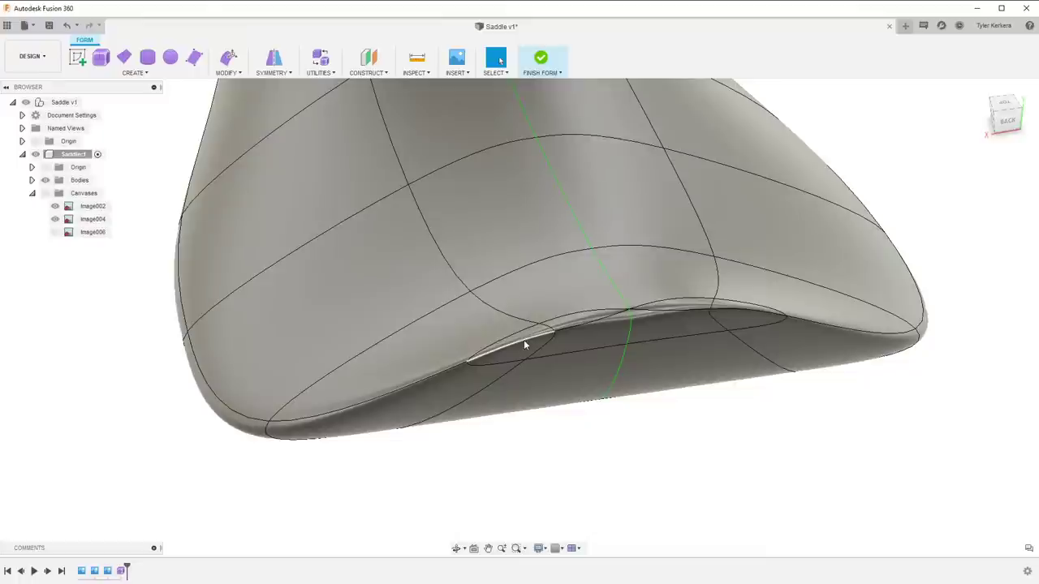
left_click(479, 355)
left_click(503, 363, "ctrl")
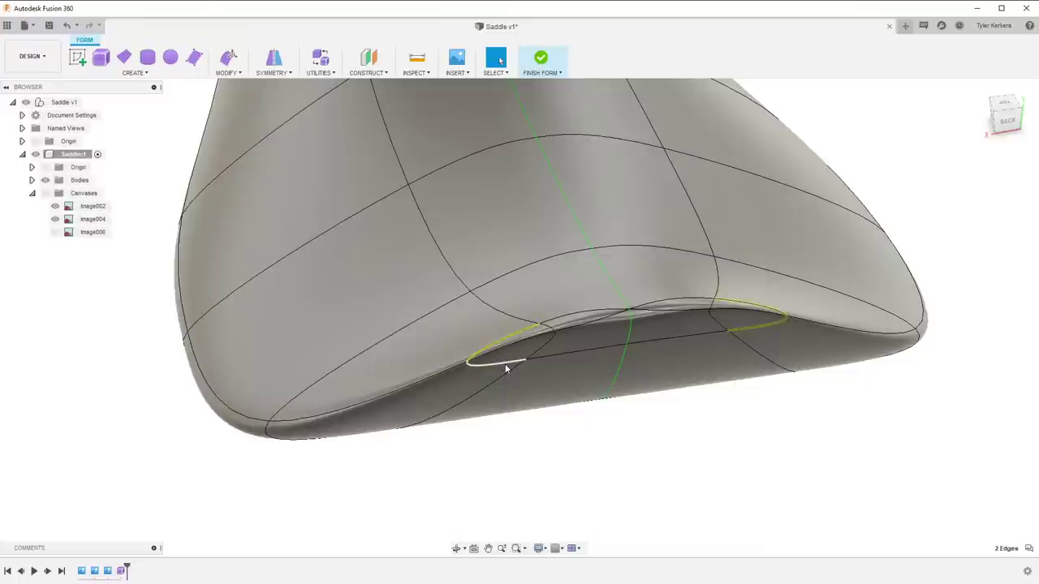
key("Delete")
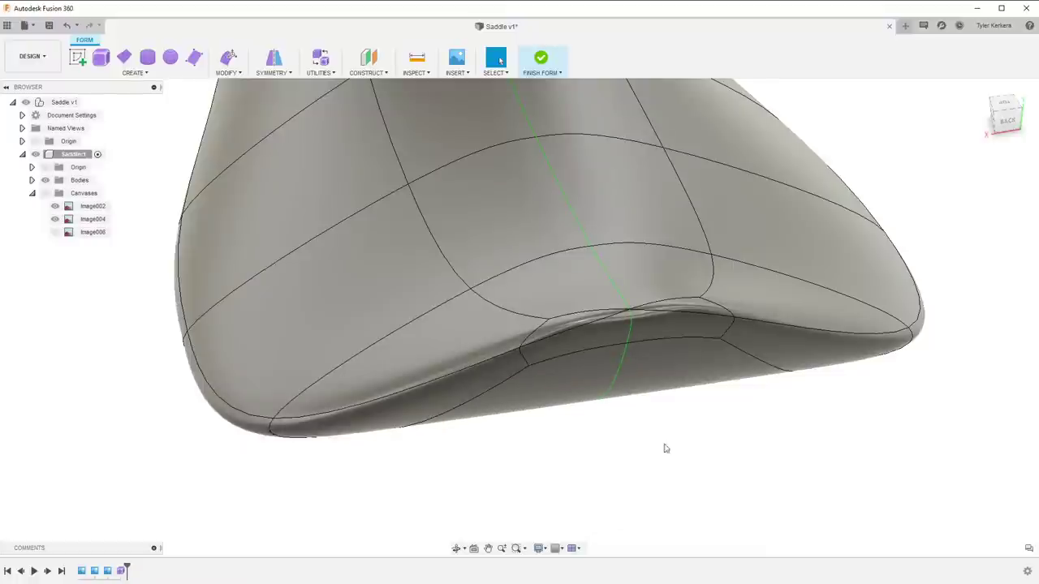
left_click(230, 74)
left_click(239, 98)
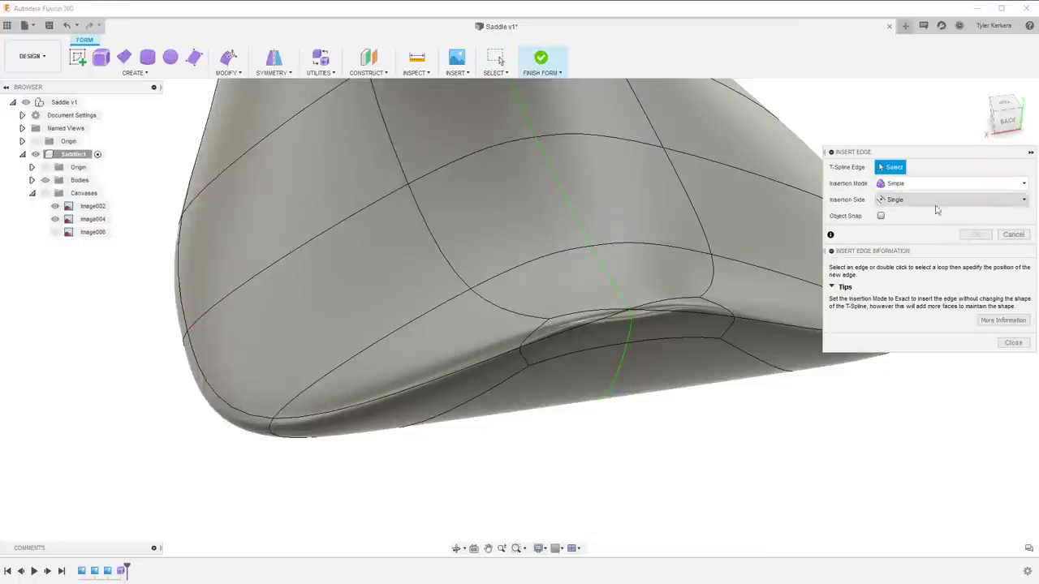
key("Escape")
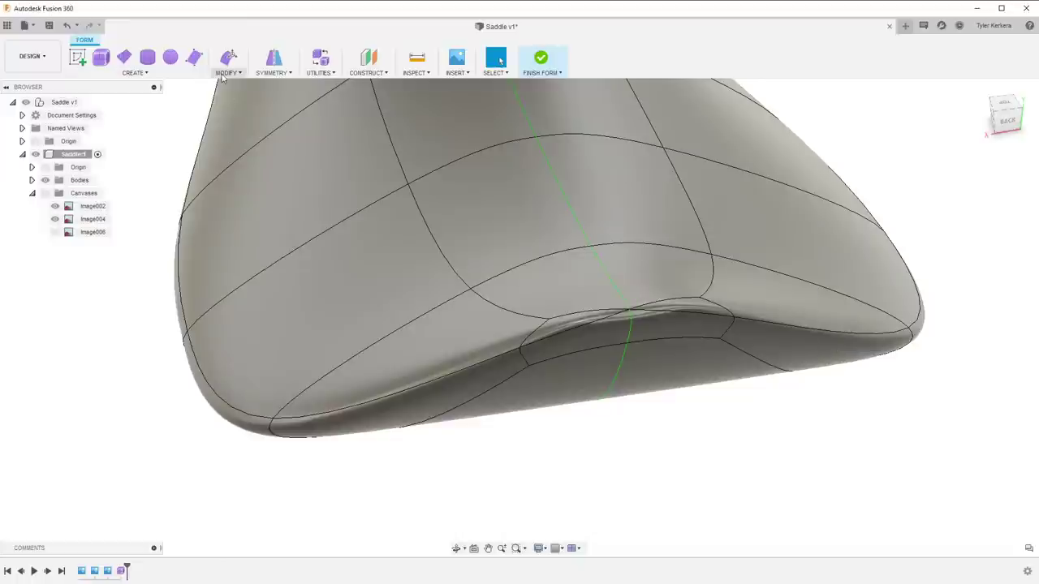
Try to connect the rear end's two upper corner vertices across the centre line with Insert Point while symmetry is active
left_click(227, 72)
left_click(239, 125)
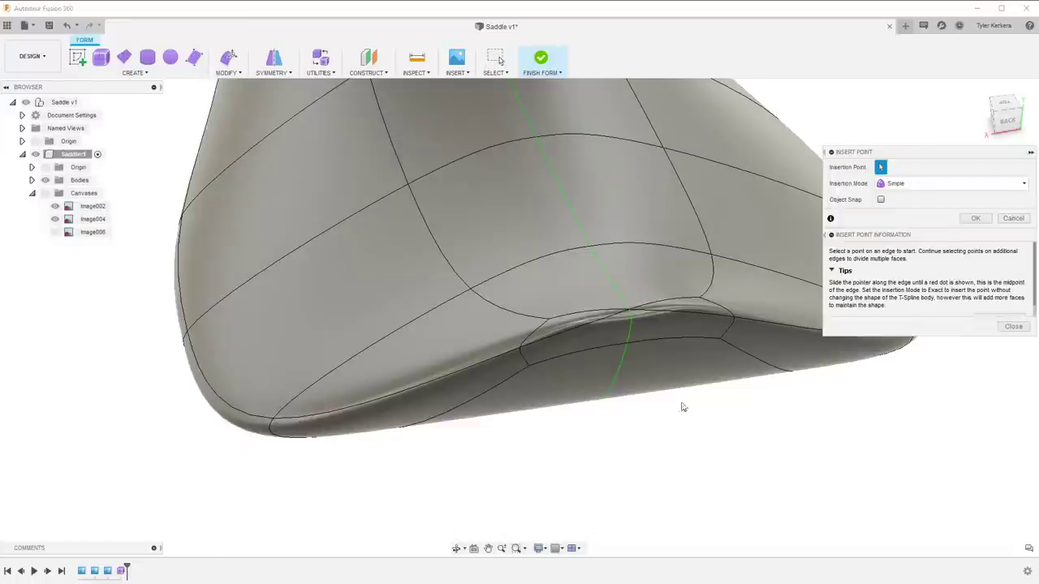
left_click(547, 319)
left_click(974, 220)
middle_click_drag(671, 297, 654, 314, "shift")
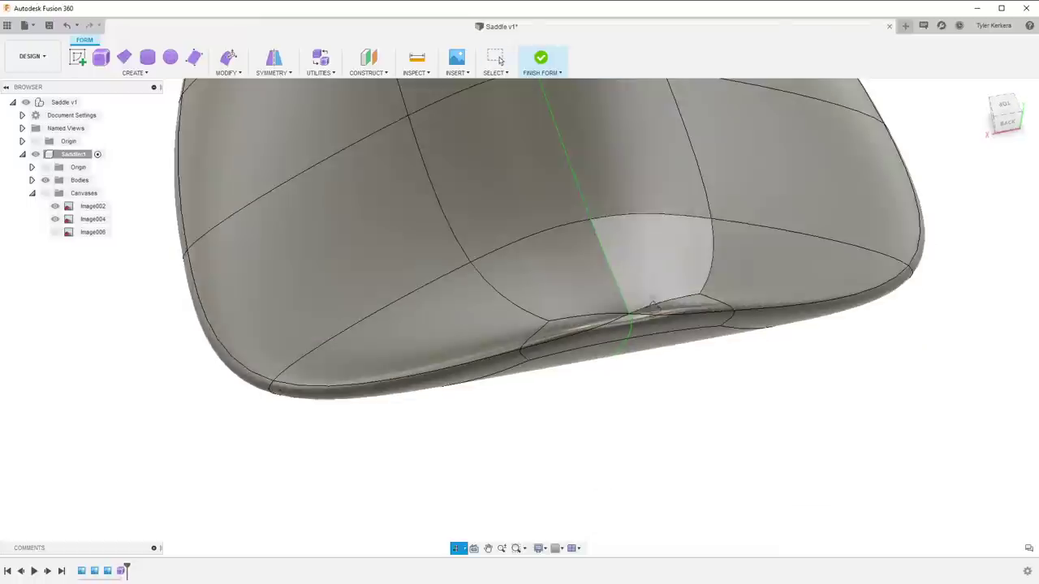
scroll(661, 345, "up", 1)
scroll(660, 346, "down", 1)
Clear the symmetry from the saddle body
left_click(273, 65)
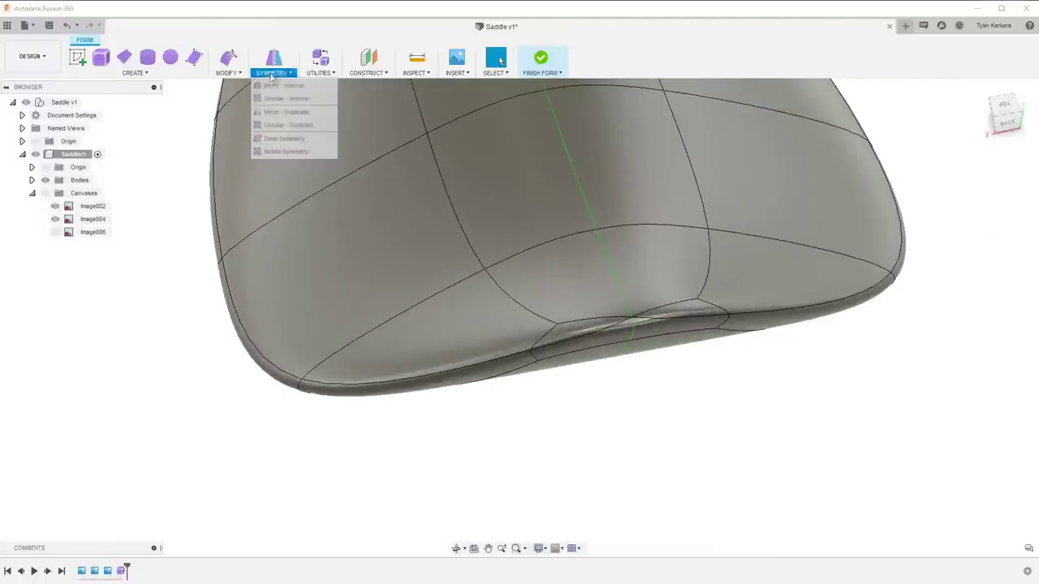
left_click(278, 136)
left_click(597, 289)
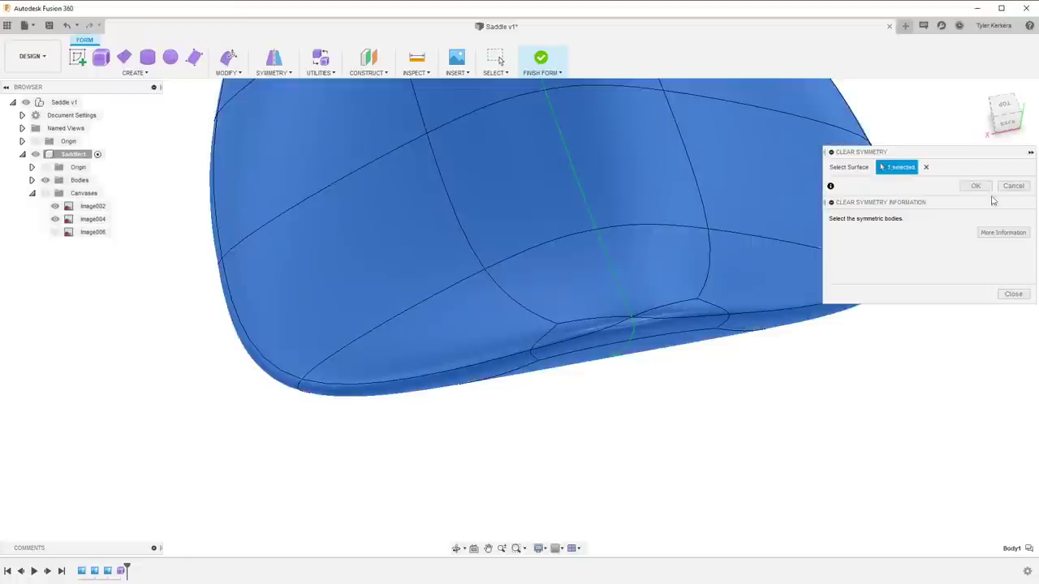
left_click(975, 186)
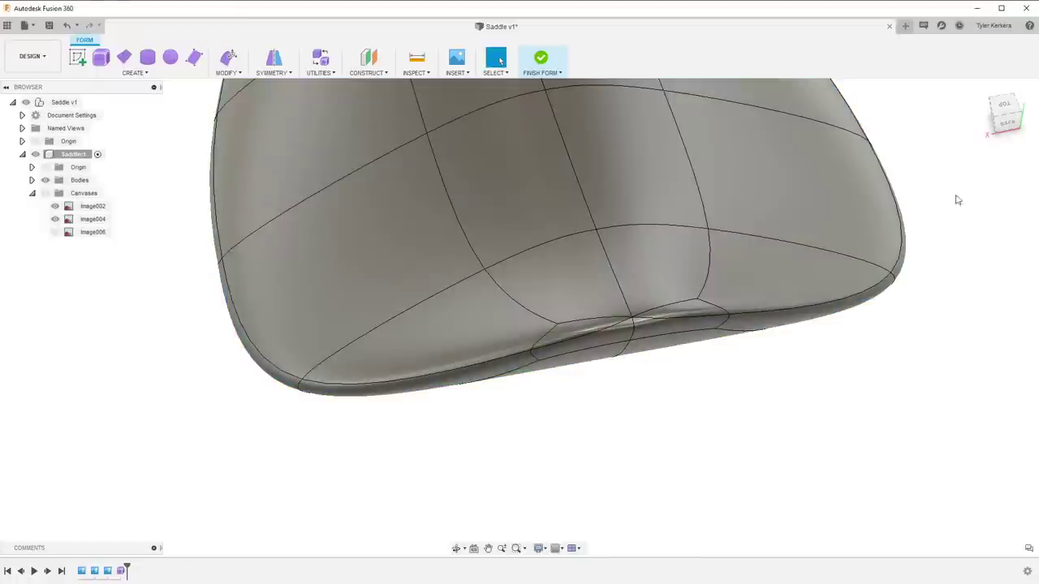
Insert a new edge across the rear end by connecting its two upper corner vertices with Insert Point in Simple mode
left_click(228, 62)
left_click(243, 126)
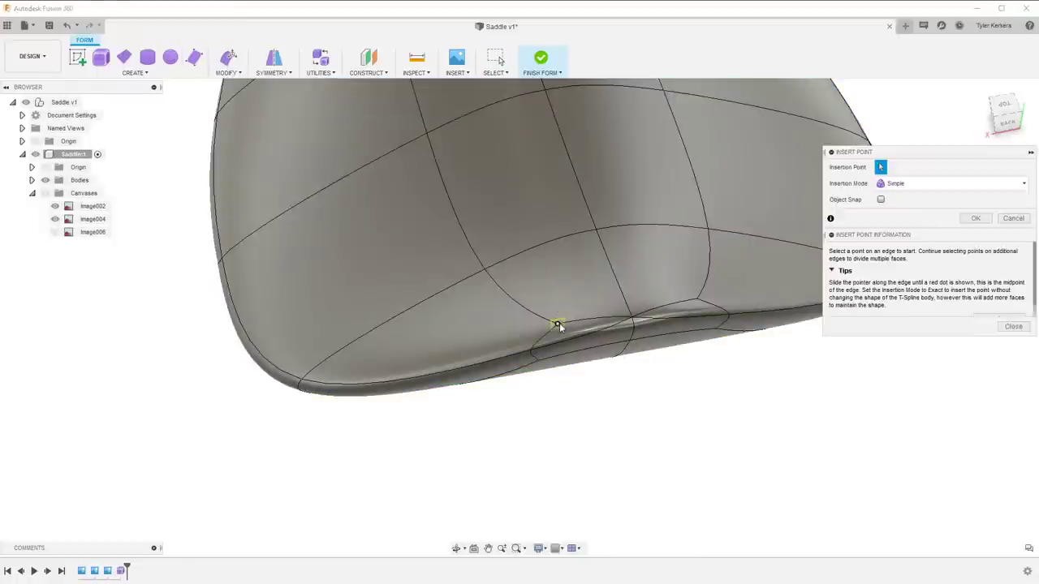
left_click(558, 324)
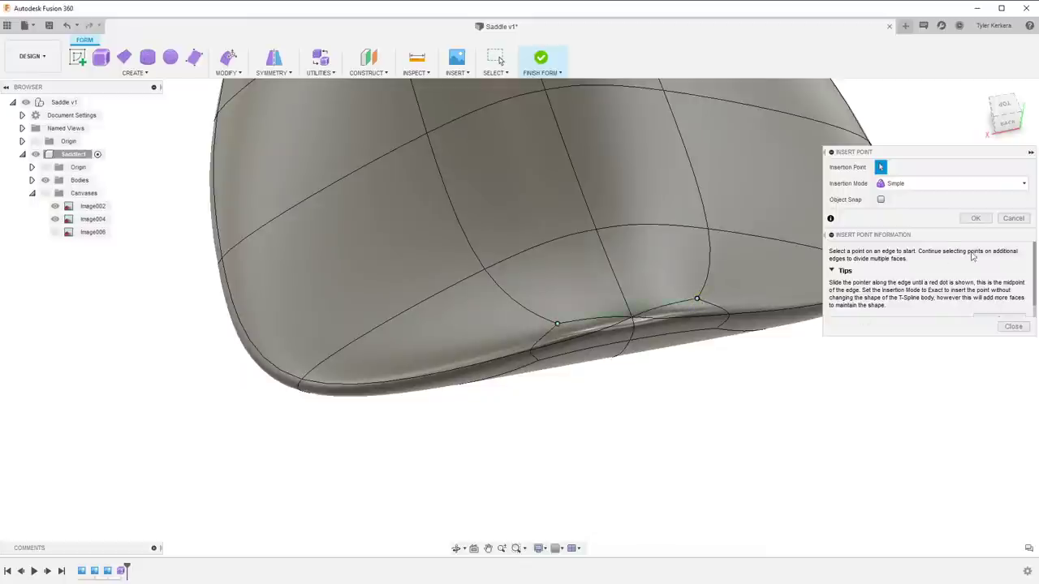
left_click(975, 218)
Delete the two edges running from the rear end's upper centre vertex out to the side corners
scroll(615, 326, "up", 3)
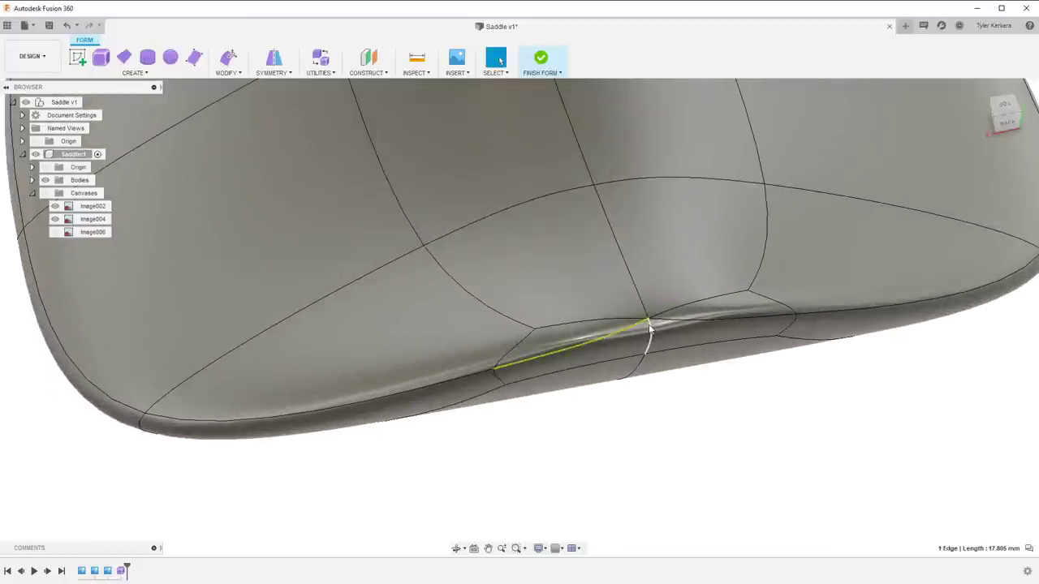
key("Delete")
left_click(679, 319)
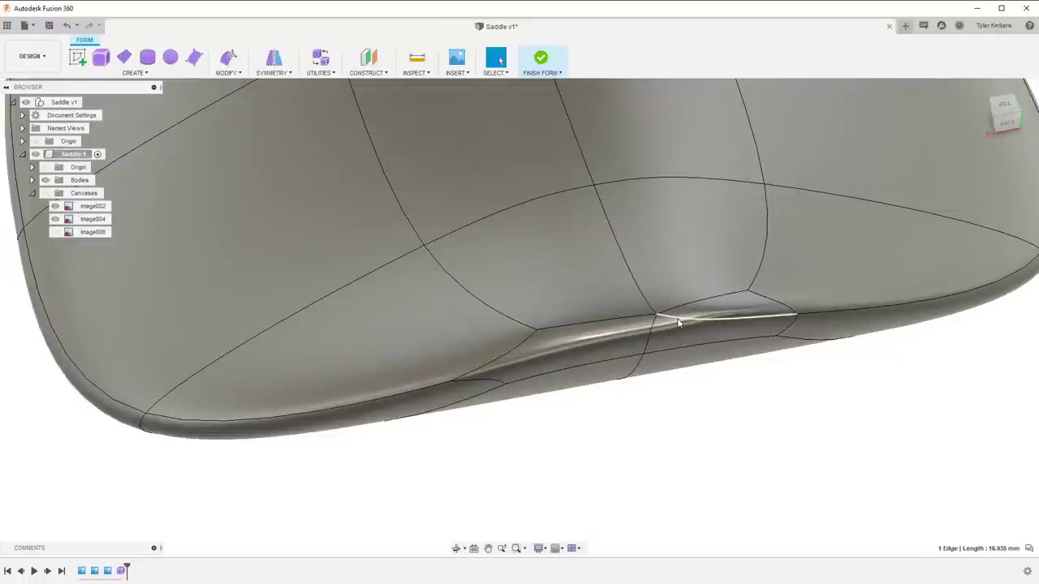
key("Delete")
scroll(587, 363, "down", 3)
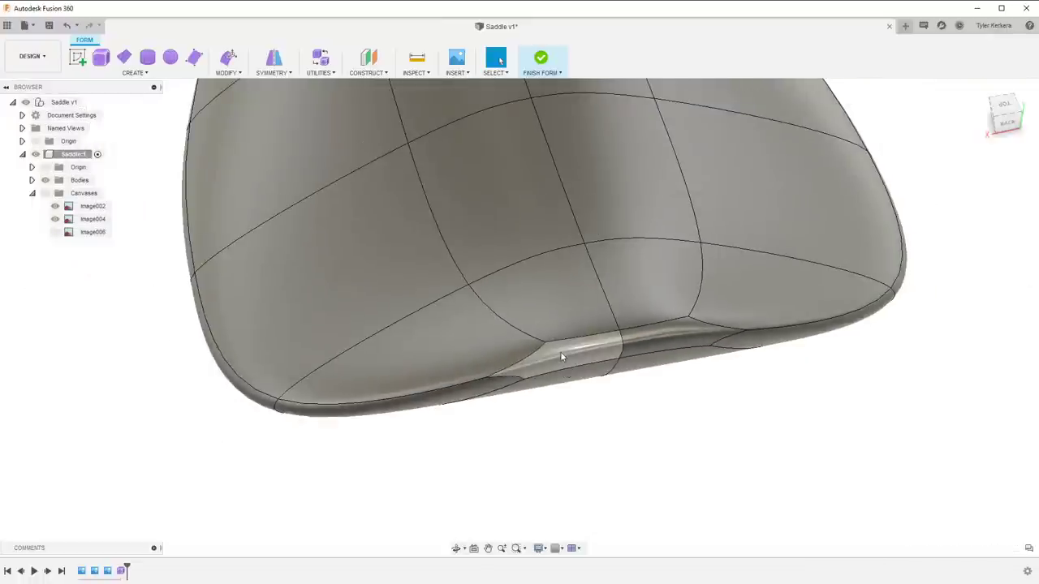
Try to connect the upper and lower corner vertices on one side of the rear end with Insert Point in Simple mode
middle_click_drag(560, 352, 545, 372, "shift")
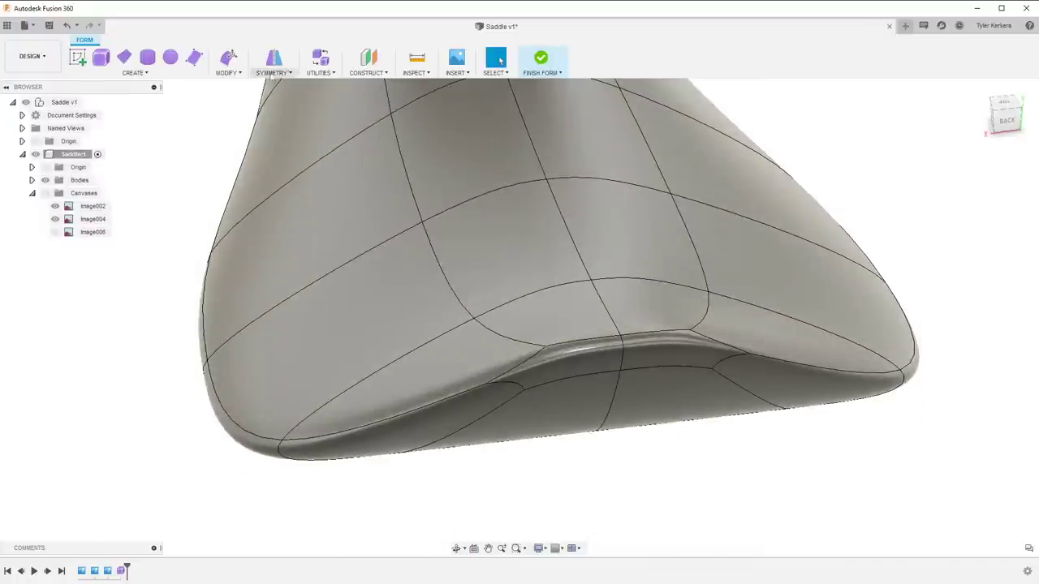
left_click(228, 73)
left_click(244, 121)
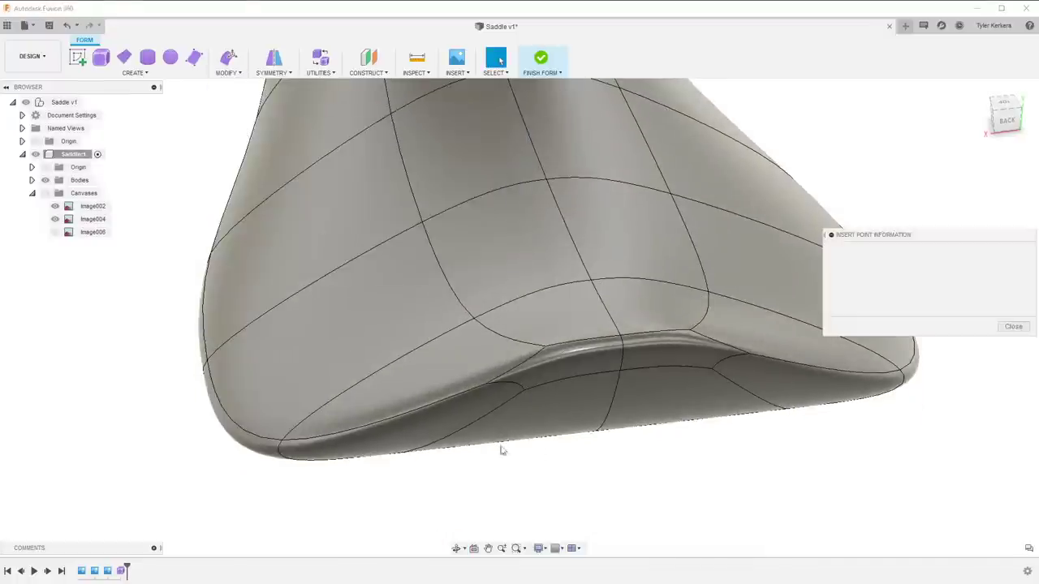
left_click(547, 346)
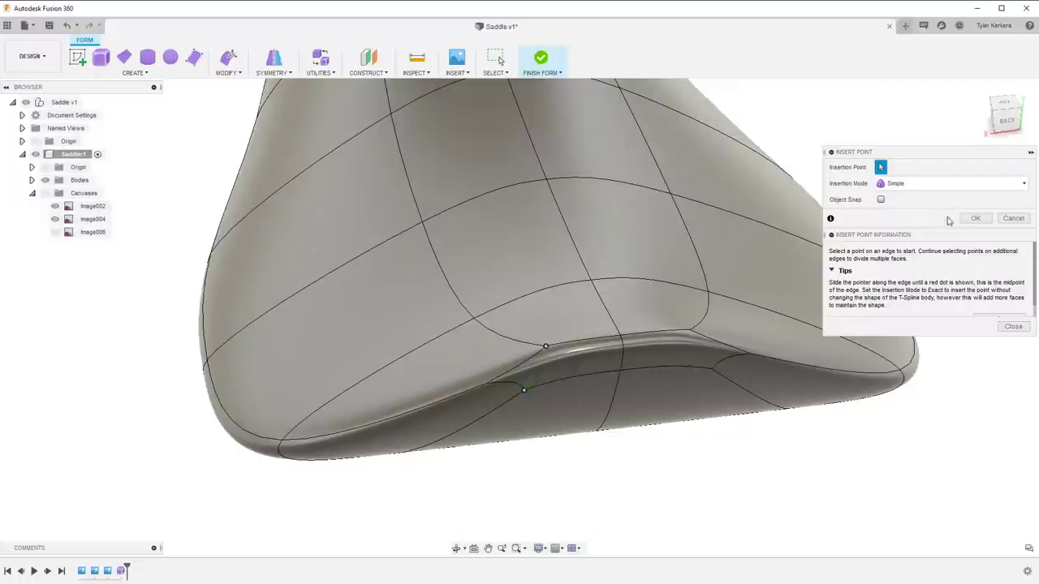
left_click(975, 218)
middle_click_drag(530, 415, 511, 398, "shift")
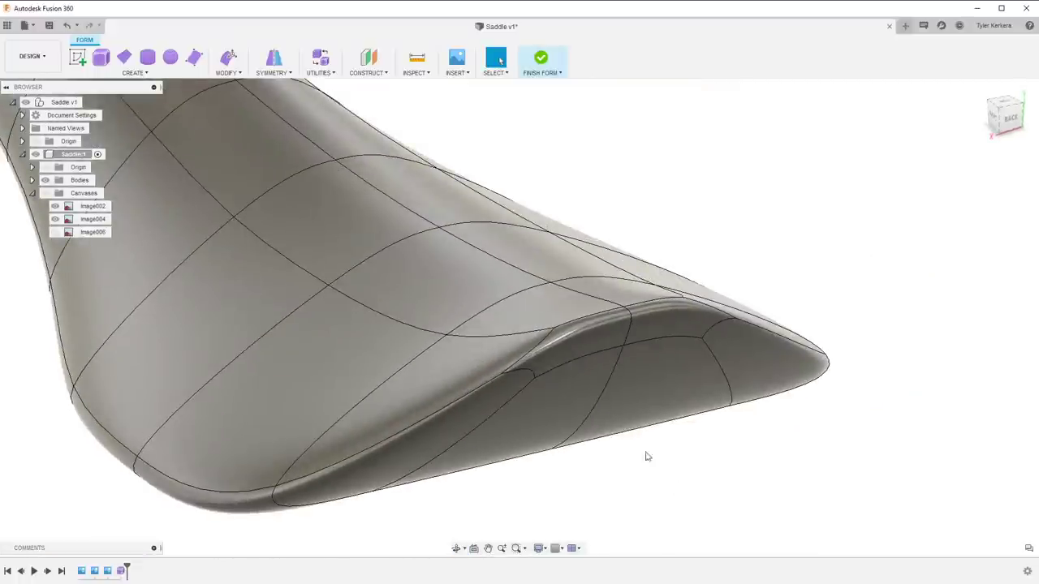
left_click(231, 73)
left_click(243, 128)
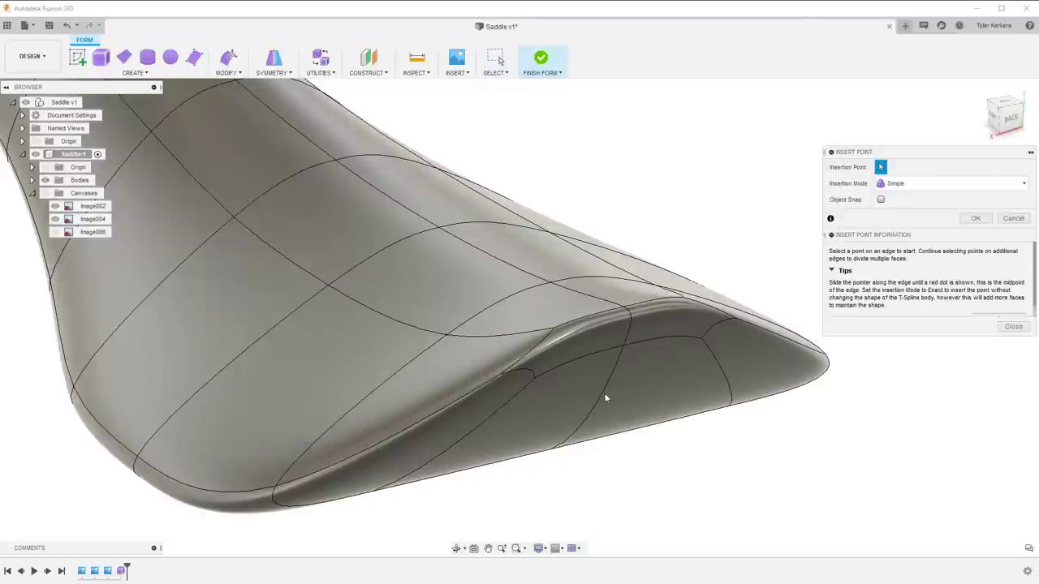
left_click(534, 378)
left_click(554, 328)
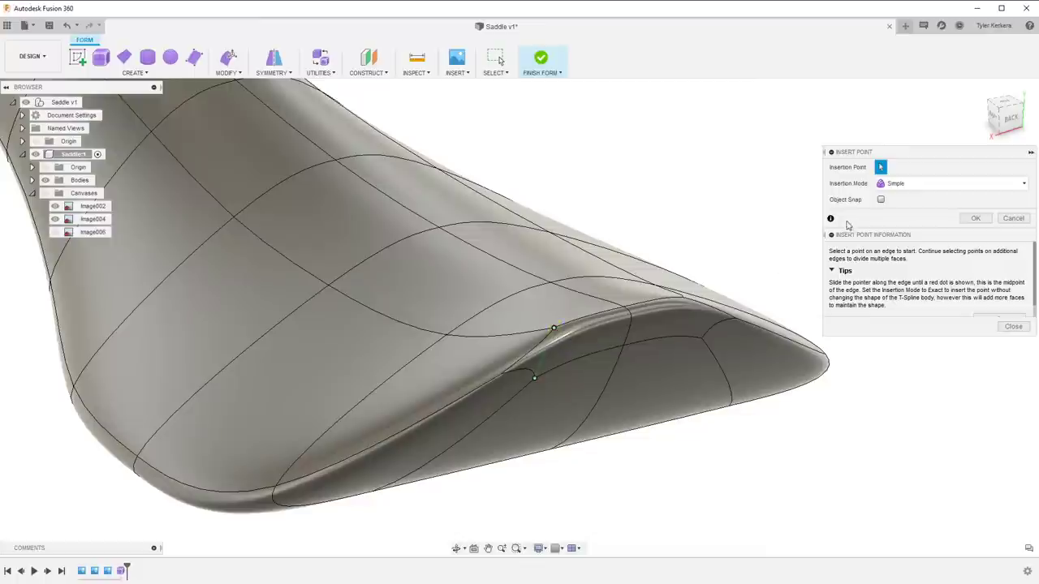
left_click(974, 219)
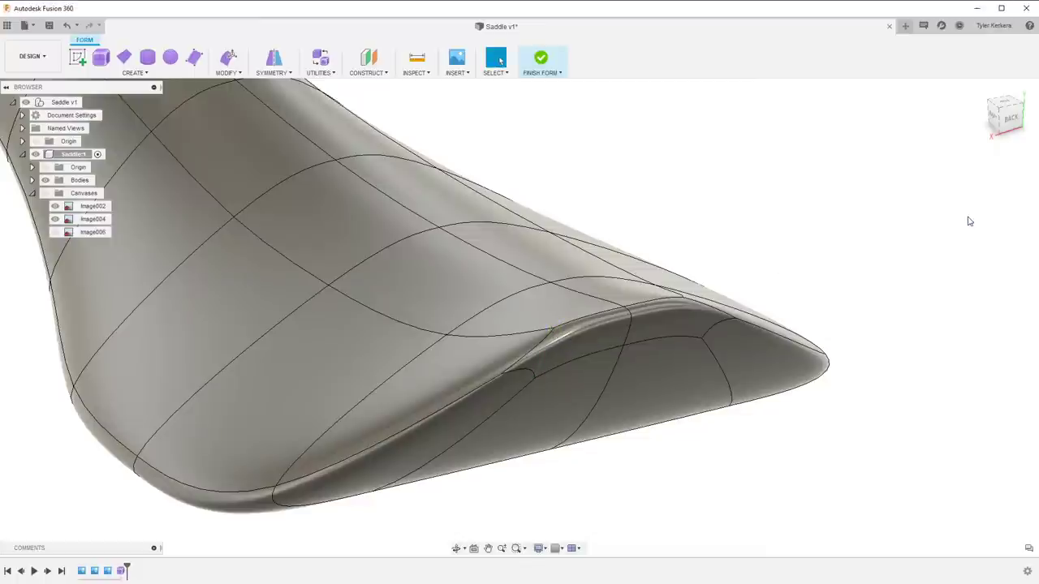
Try deleting the long side edge of the rear end and the short edge beneath the upper corner vertex
left_click(487, 381)
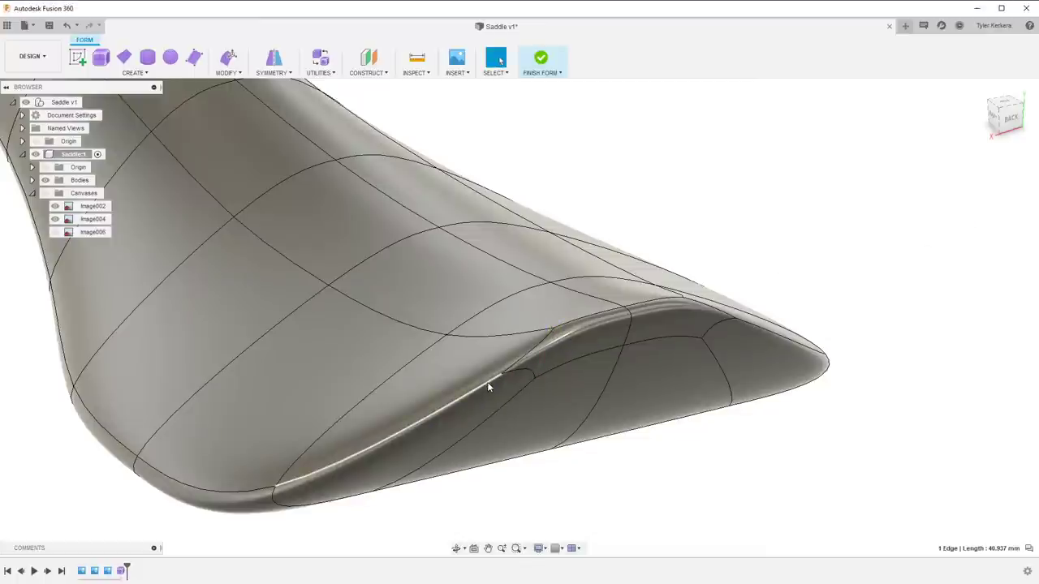
left_click(529, 352)
key("Delete")
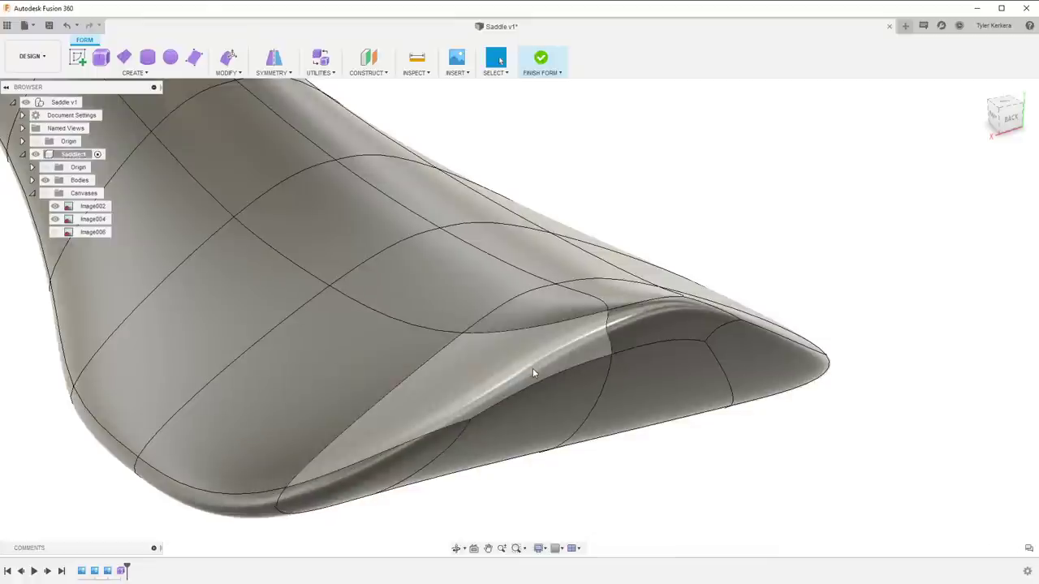
scroll(551, 371, "down", 2)
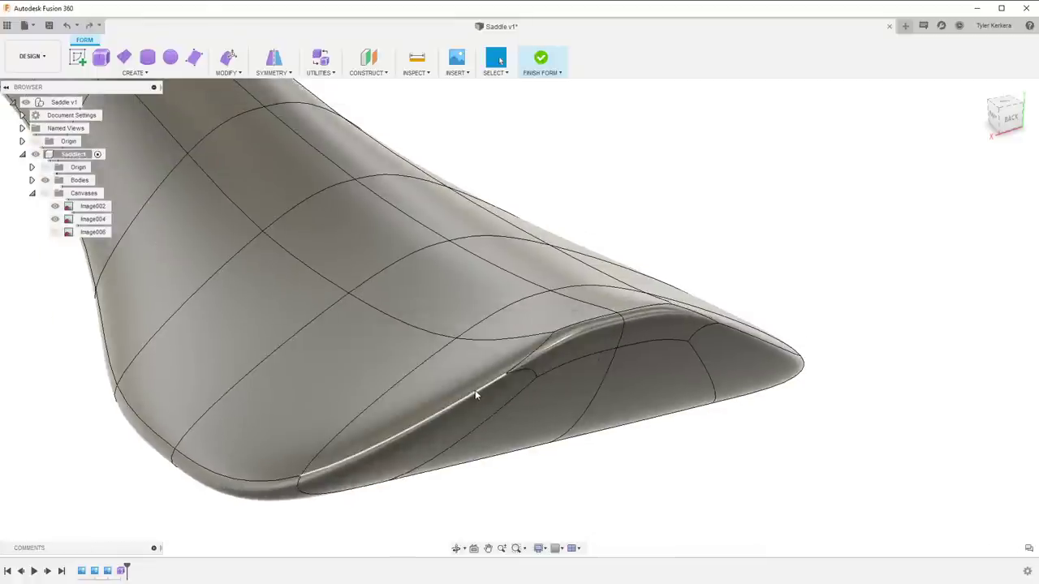
Delete the long edge running from the rear end's corner vertex out to the side corner
left_click(475, 390)
key("Delete")
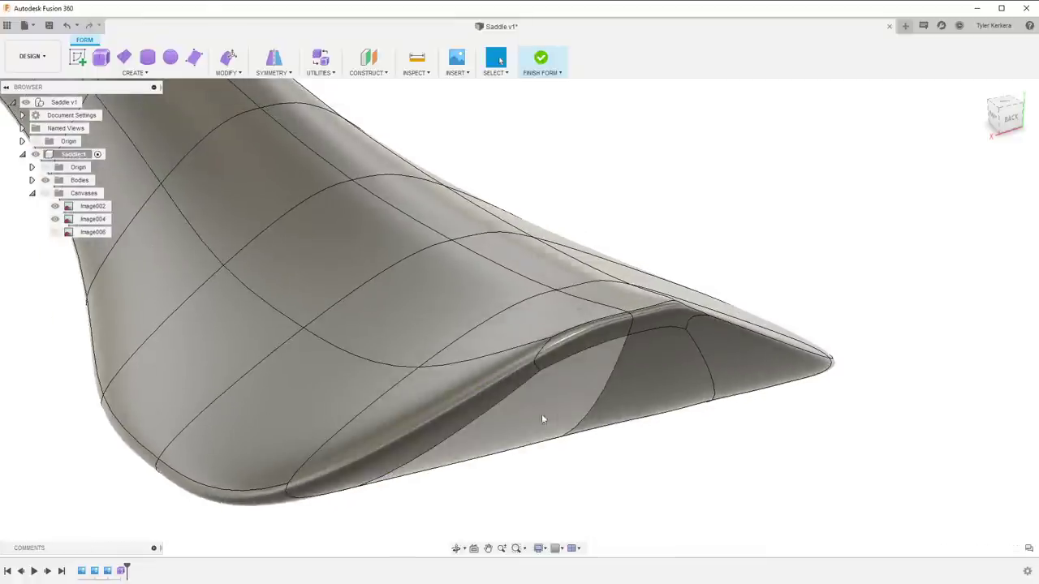
middle_click_drag(534, 447, 568, 483, "shift")
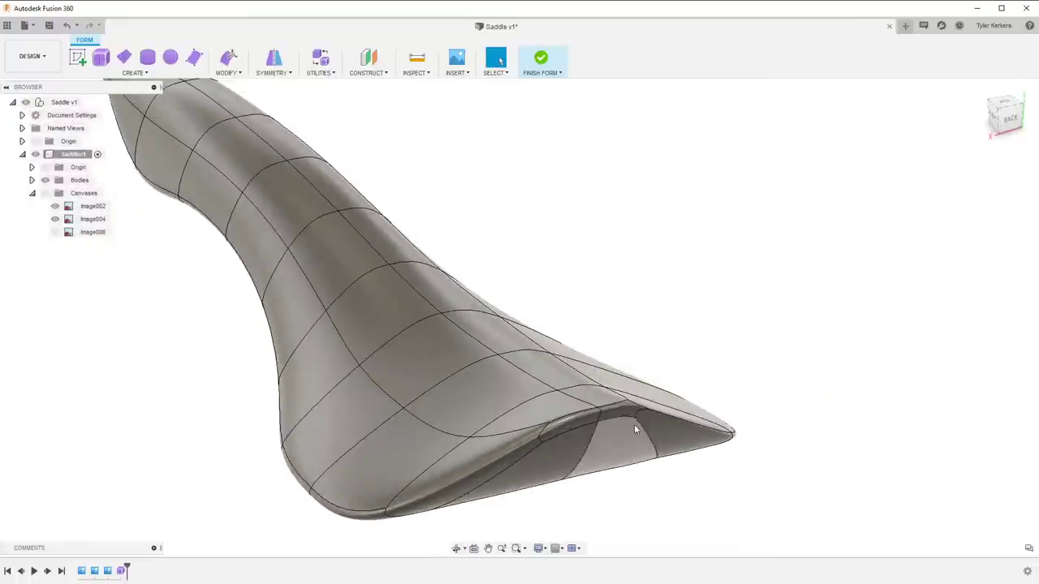
Apply Mirror - Internal symmetry to the saddle, using two matching top faces on either side of the centre line
left_click(275, 58)
left_click(381, 294)
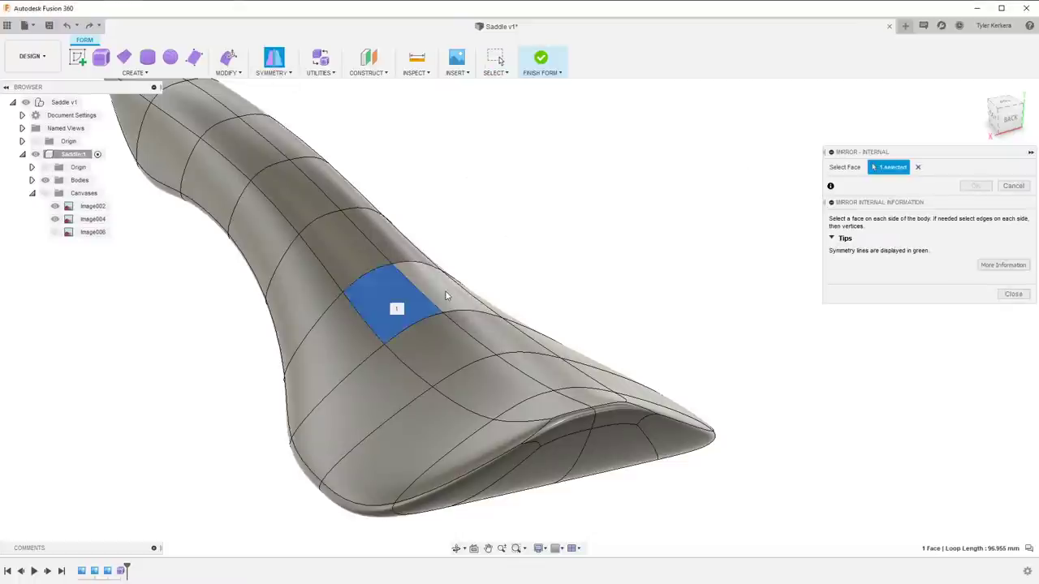
left_click(463, 299)
left_click(976, 188)
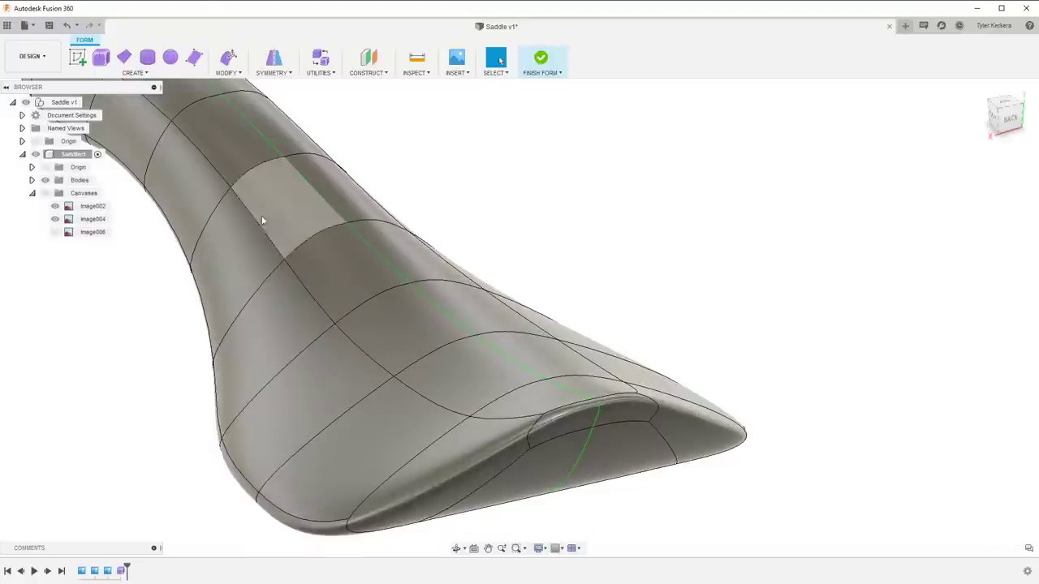
Insert an edge from the rear side corner to the vertex beside the rear recess with Insert Point in Simple mode
left_click(235, 74)
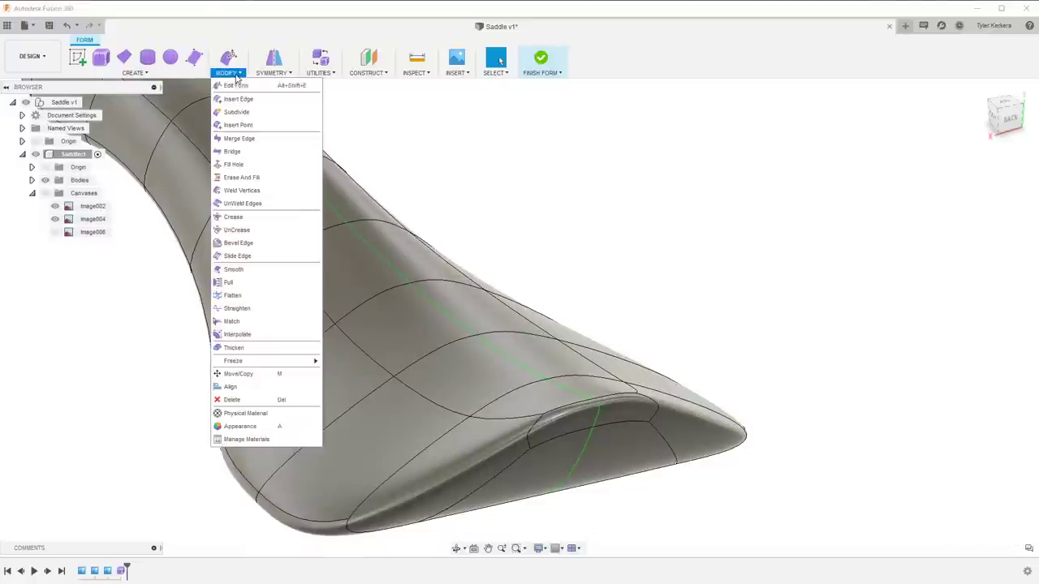
left_click(238, 125)
left_click(349, 519)
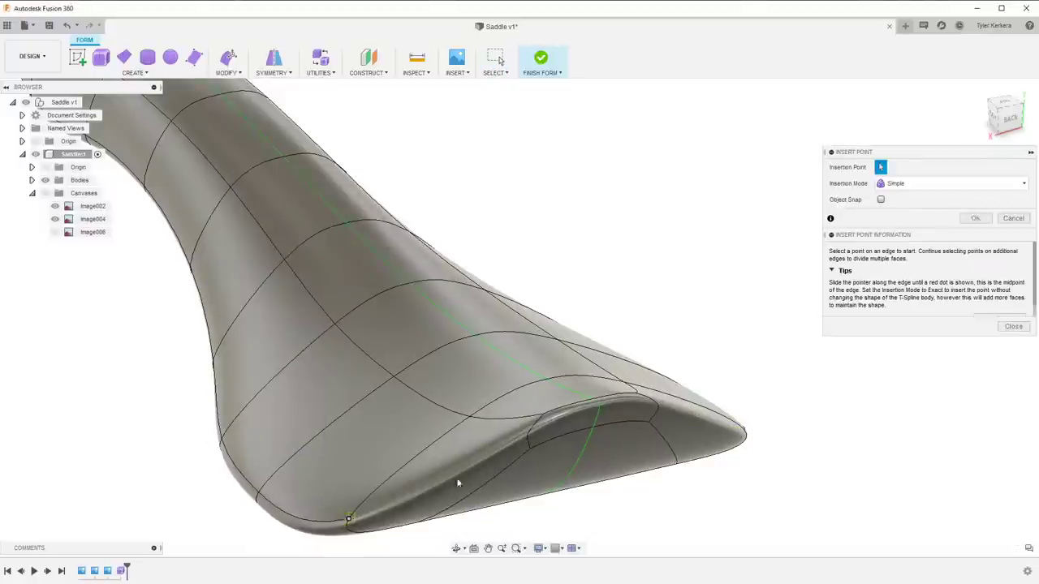
left_click(527, 436)
left_click(975, 219)
Insert another edge from the vertex beside the rear recess to the vertex on the centre line in Simple mode
left_click_drag(863, 479, 853, 358)
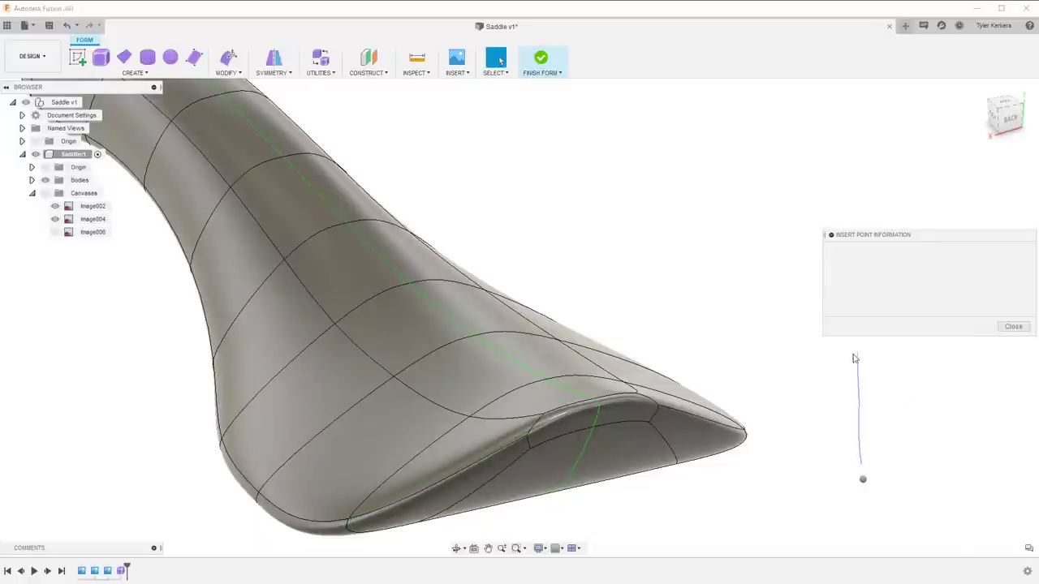
left_click(528, 437)
left_click(598, 407)
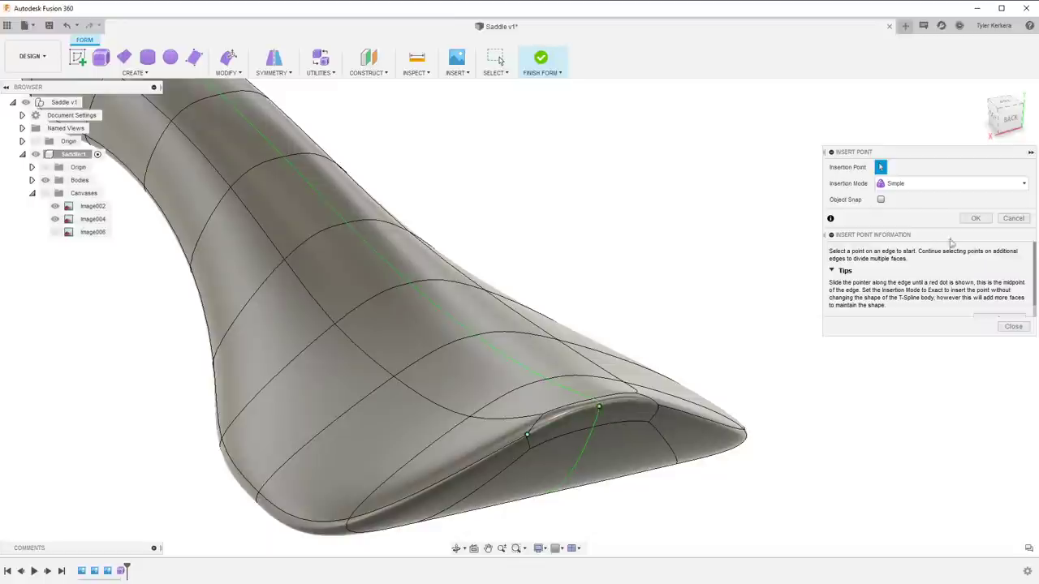
left_click(976, 219)
Examine the rear end's face layout by selecting the individual faces below, beside and above its upper edge
middle_click_drag(540, 373, 594, 365, "shift")
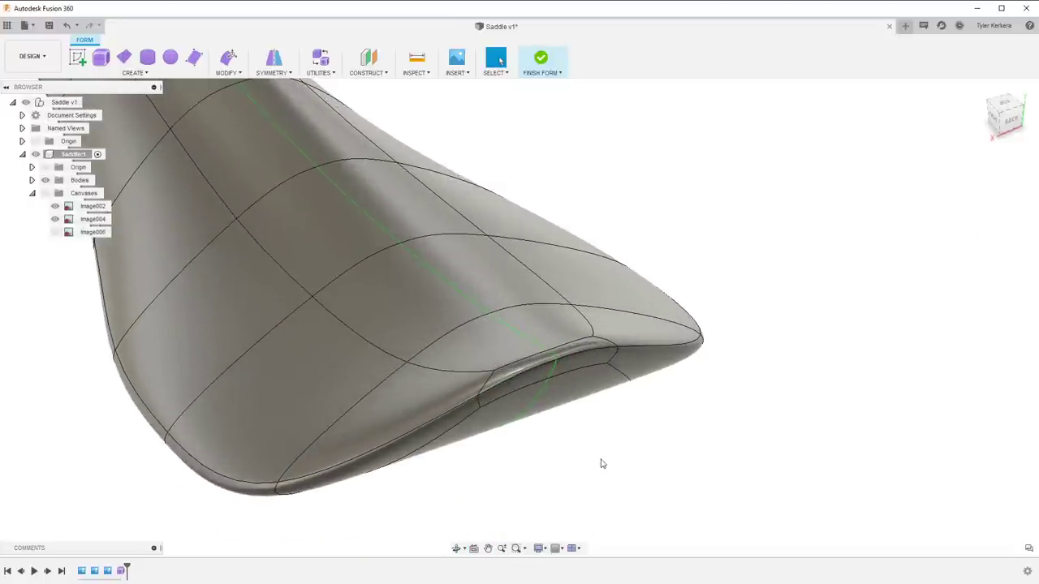
middle_click_drag(615, 459, 459, 418, "shift")
middle_click_drag(498, 493, 485, 476, "shift")
left_click(488, 328)
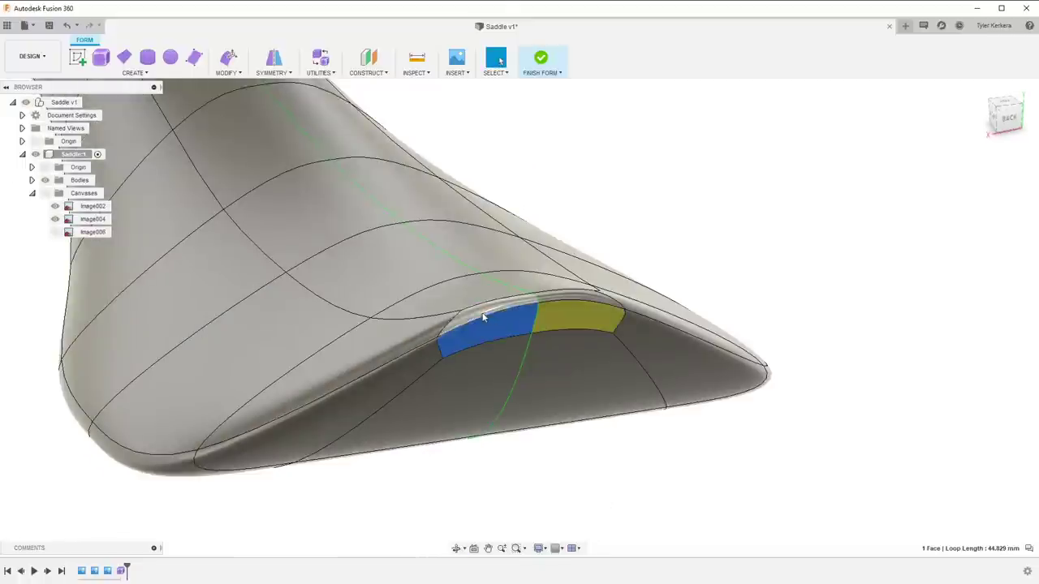
left_click(398, 354)
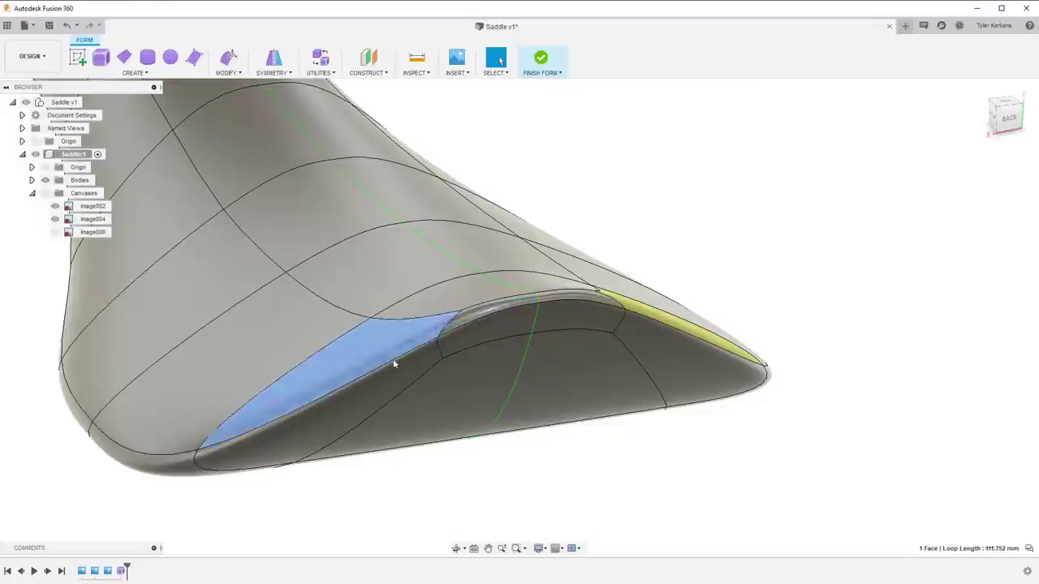
left_click(483, 326)
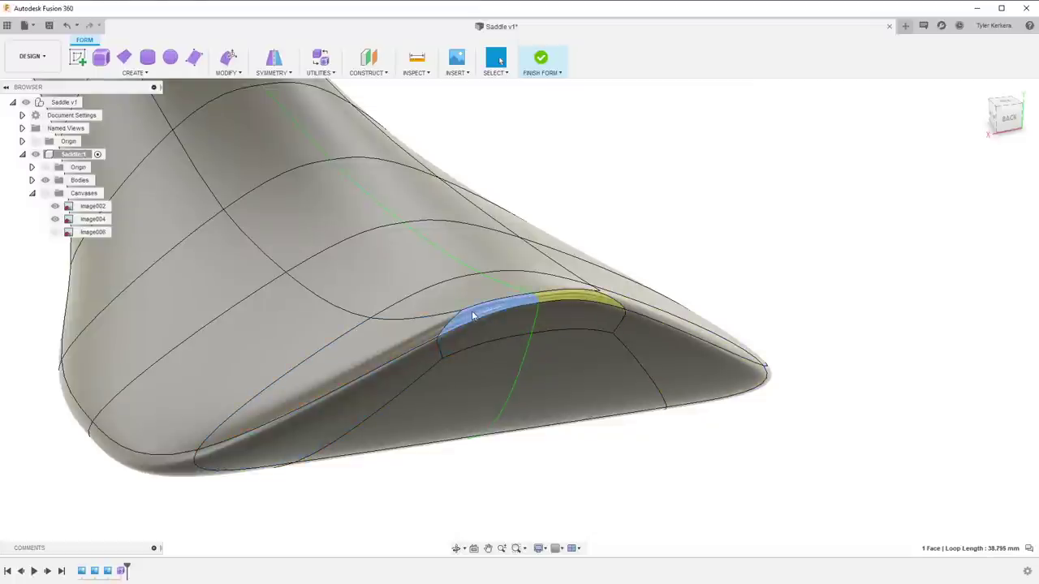
middle_click_drag(473, 315, 478, 343, "shift")
left_click(474, 287)
middle_click_drag(474, 287, 679, 360, "shift")
Move the front faces of the saddle's nose downward with Edit Form to open the gap under the top edge
middle_click_drag(384, 384, 468, 350, "shift")
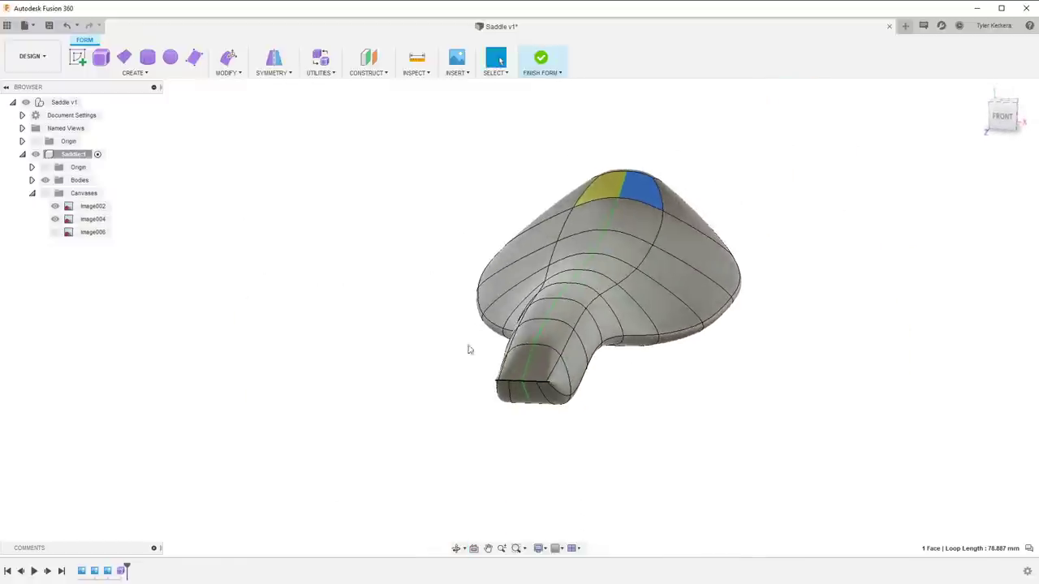
left_click(467, 437)
scroll(467, 436, "up", 3)
scroll(517, 396, "up", 3)
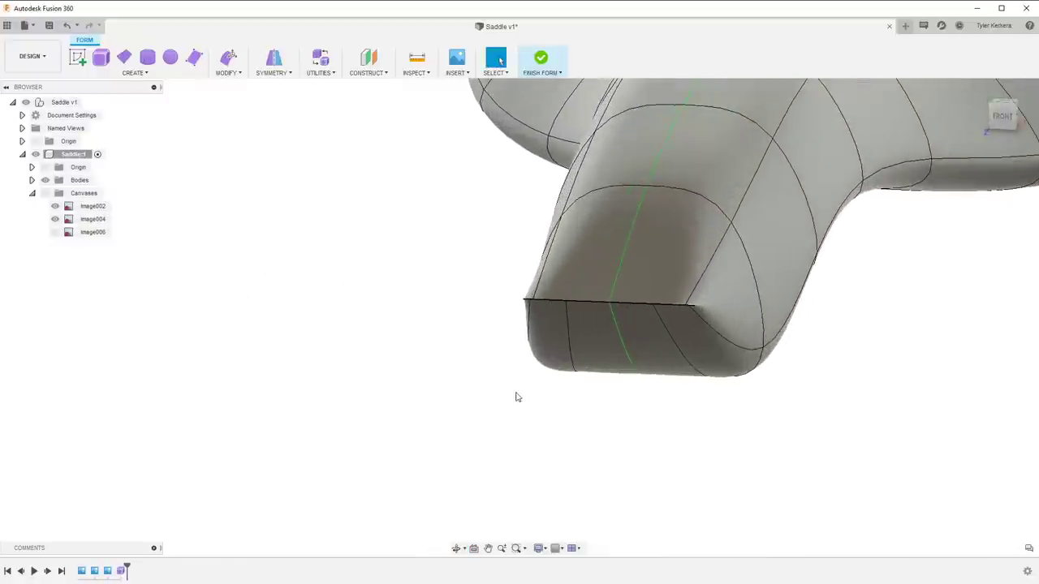
left_click(228, 56)
left_click(554, 334)
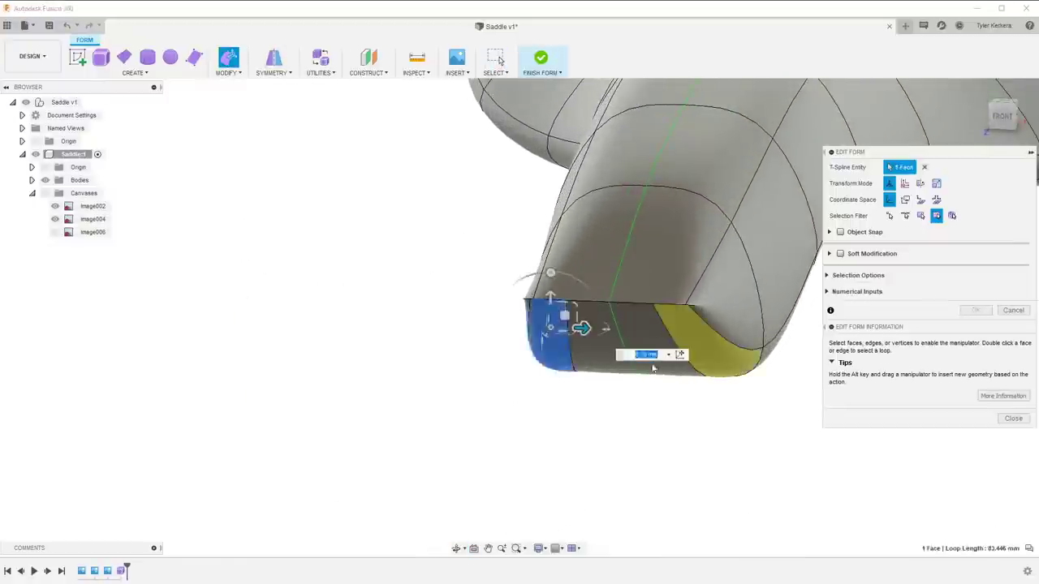
left_click(604, 344, "ctrl")
left_click_drag(577, 304, 579, 328)
middle_click_drag(578, 328, 505, 340, "shift")
left_click_drag(564, 290, 564, 306)
middle_click_drag(403, 286, 481, 320, "shift")
left_click(976, 309)
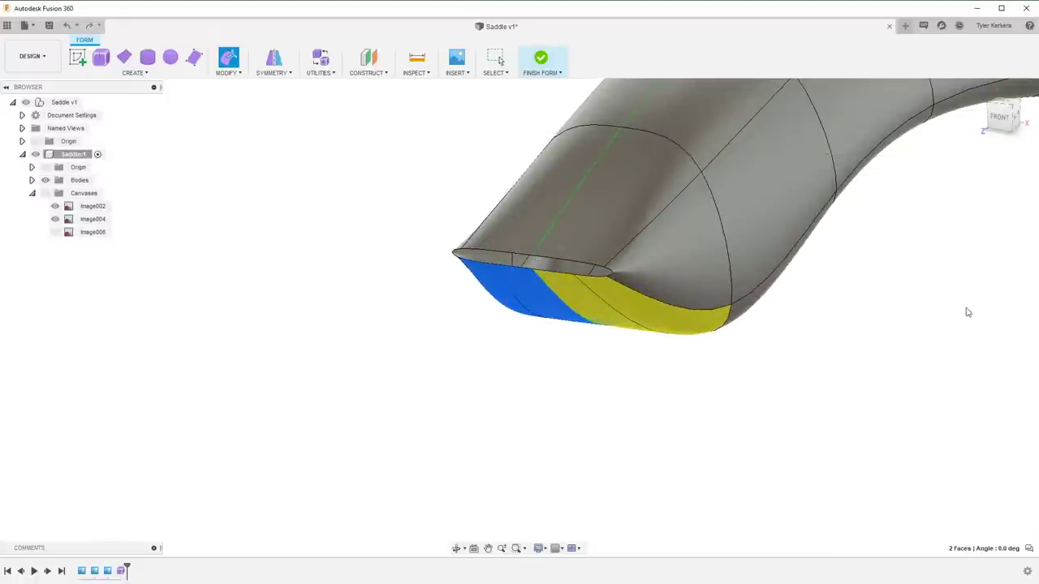
Close the opening at the nose tip with Fill Hole, comparing Fill Star and Collapse and applying Reduced Star
left_click(235, 73)
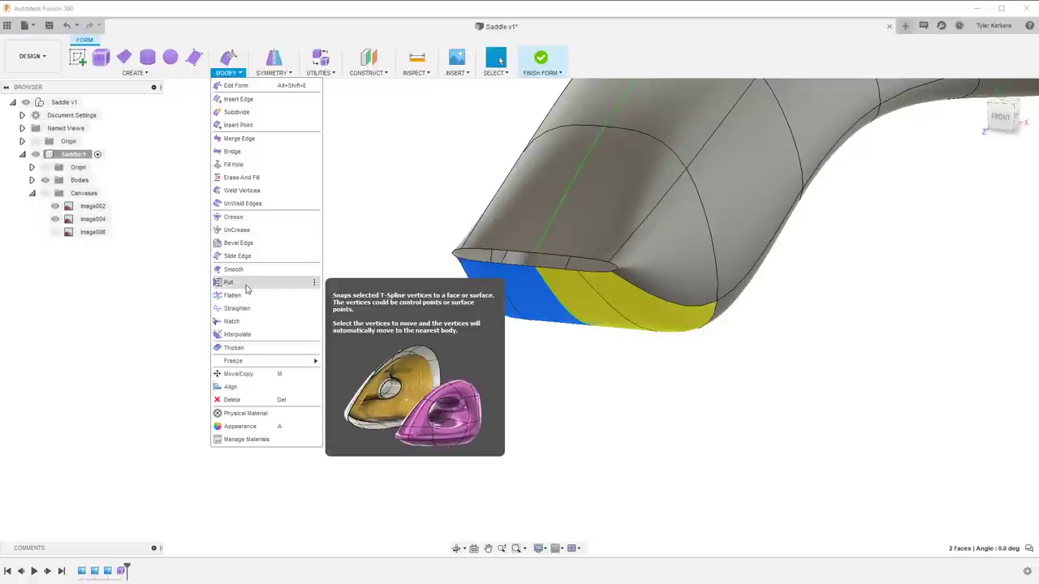
left_click(268, 165)
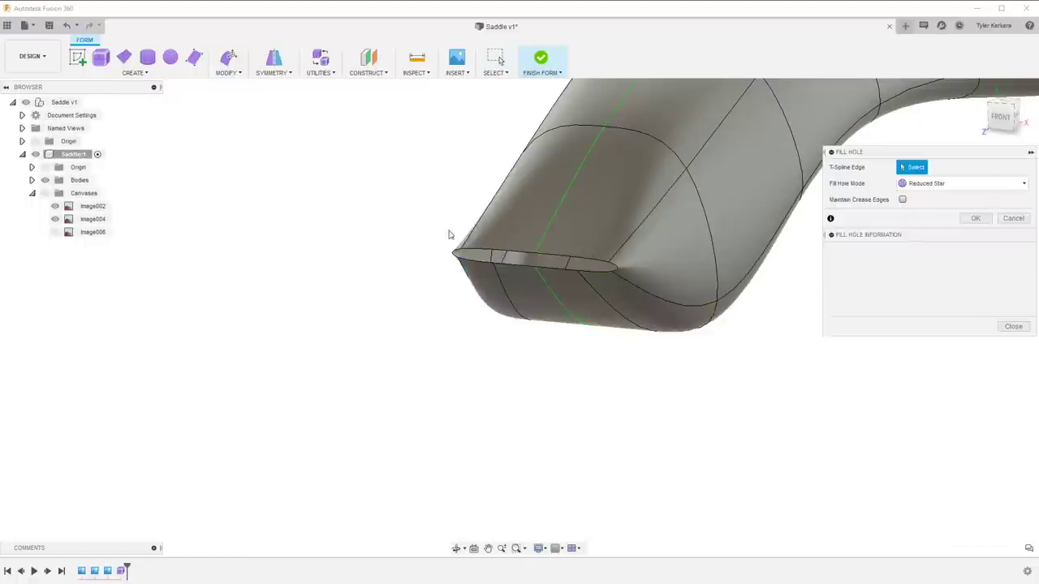
left_click(486, 264)
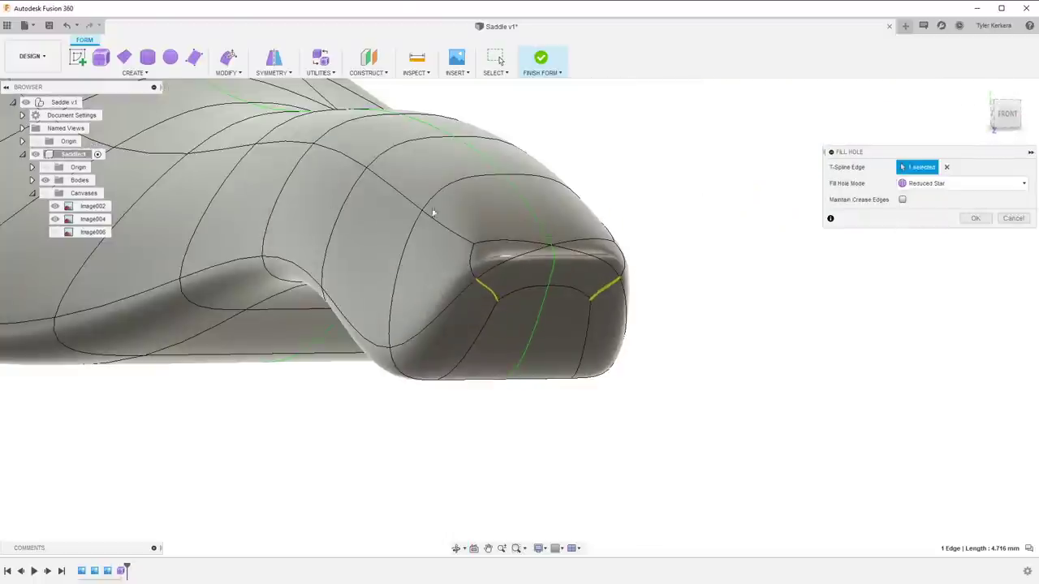
left_click(933, 183)
left_click(925, 213)
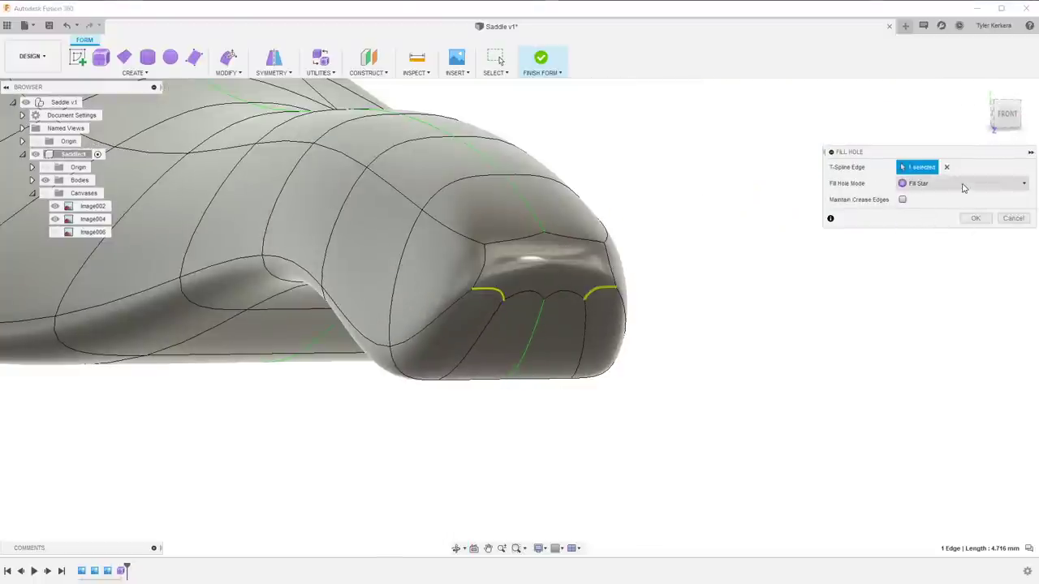
left_click(942, 183)
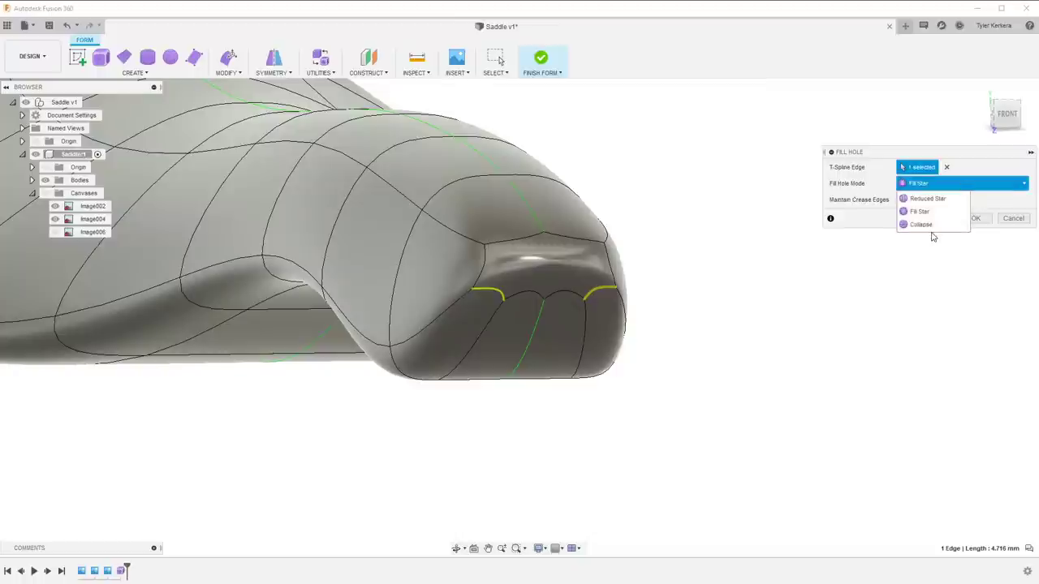
left_click(931, 227)
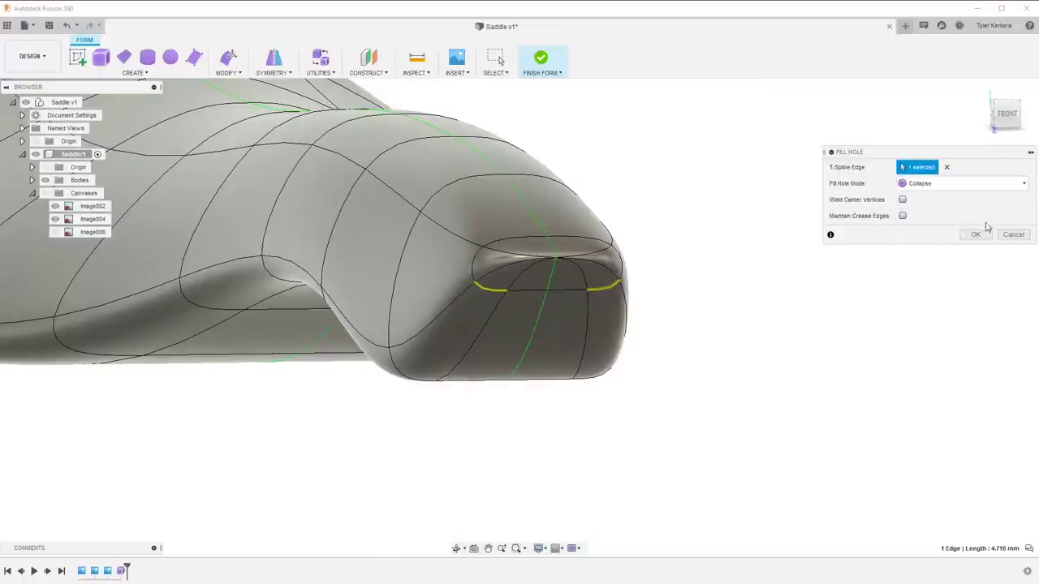
left_click(942, 183)
left_click(929, 211)
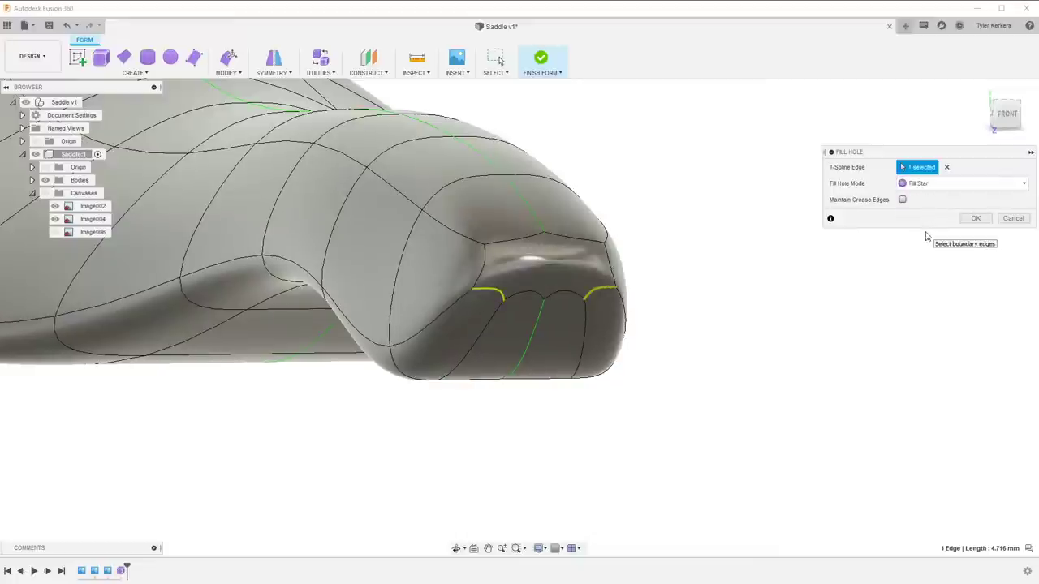
left_click(964, 184)
left_click(957, 203)
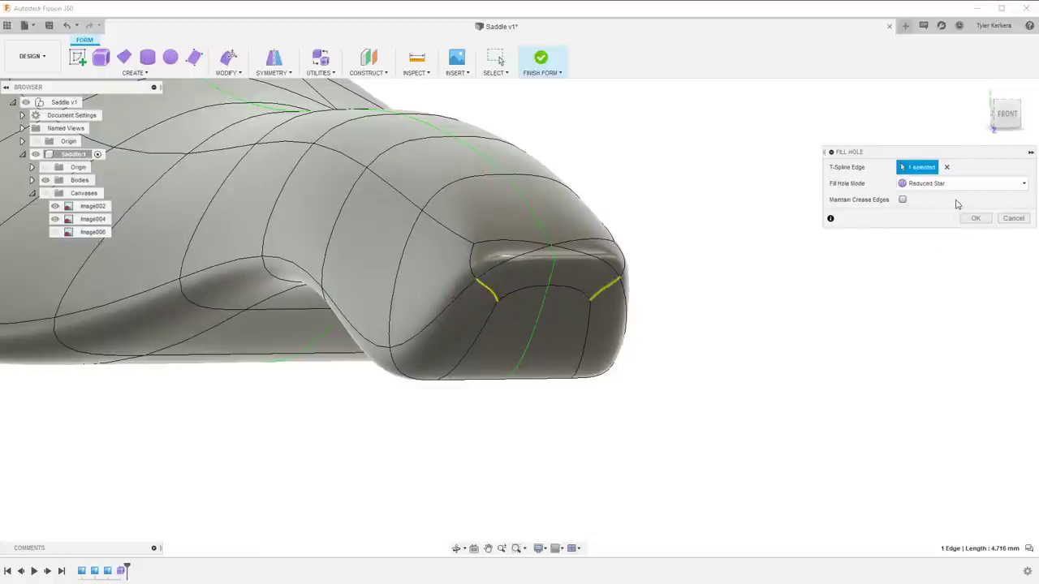
left_click(974, 219)
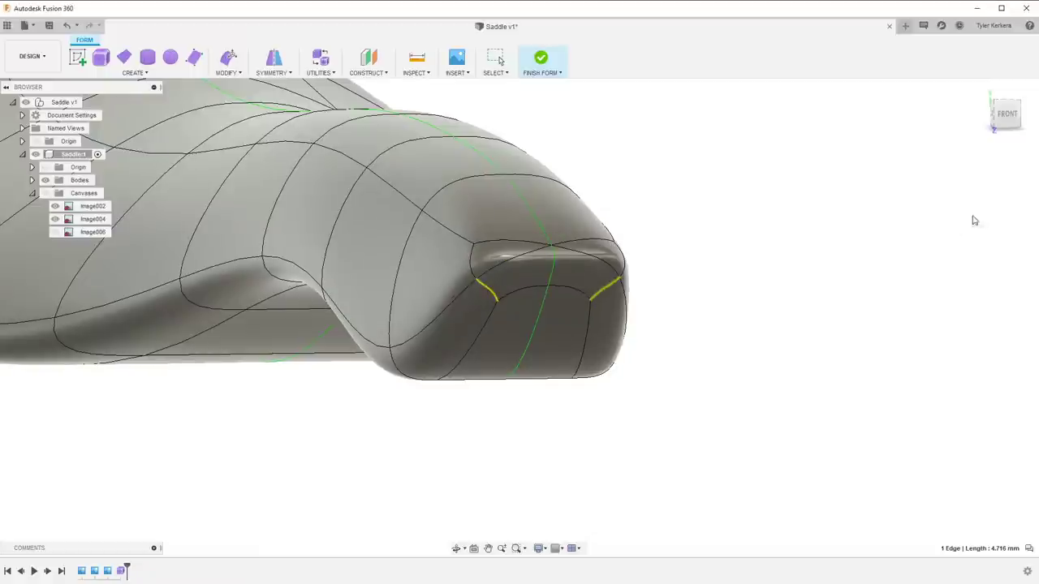
Delete the curved edge across the nose tip below its top edge, toggling the deletion with undo and redo to compare the shape
left_click(510, 260)
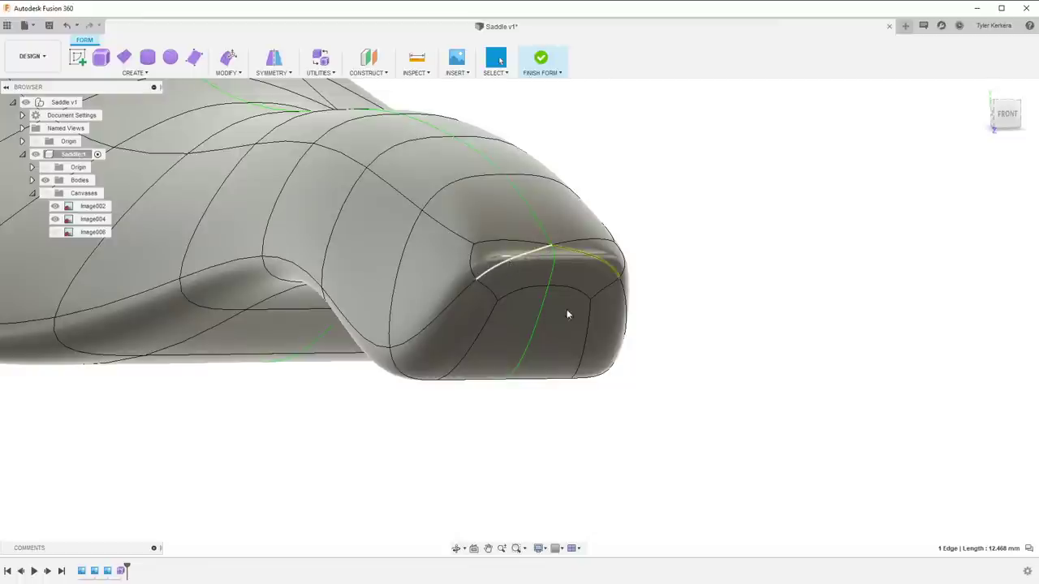
key("Delete")
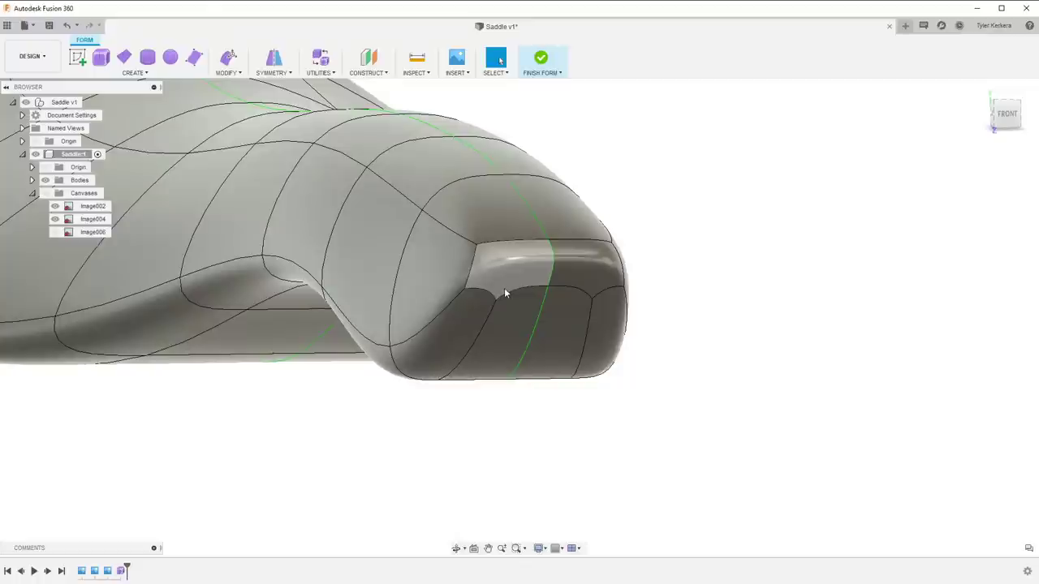
key("ctrl+z")
key("ctrl+y")
key("ctrl+z")
key("ctrl+y")
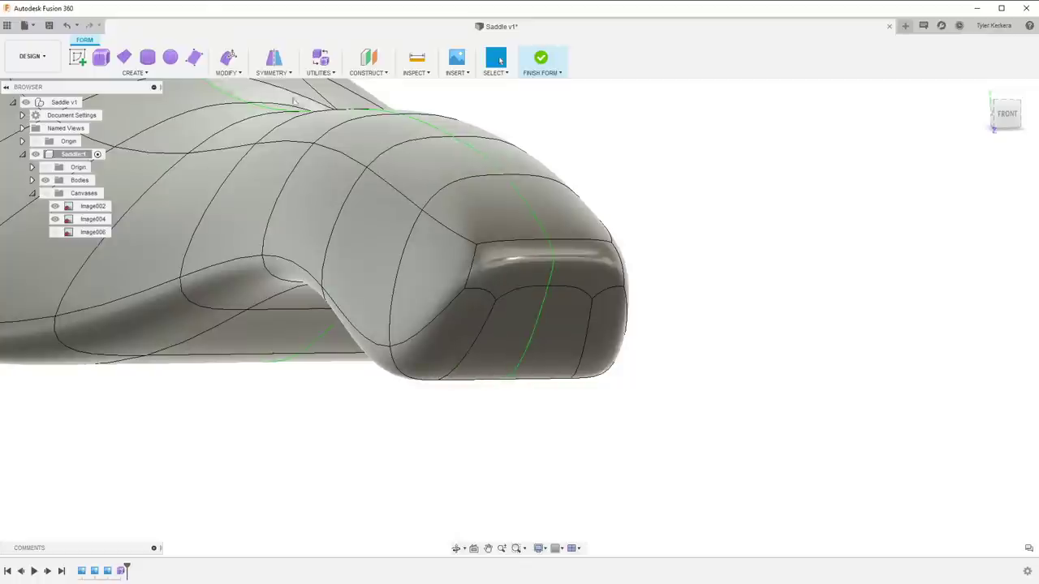
Insert an edge across the nose tip from the side edge to the centre line with Insert Point in Simple mode
left_click(228, 72)
left_click(243, 128)
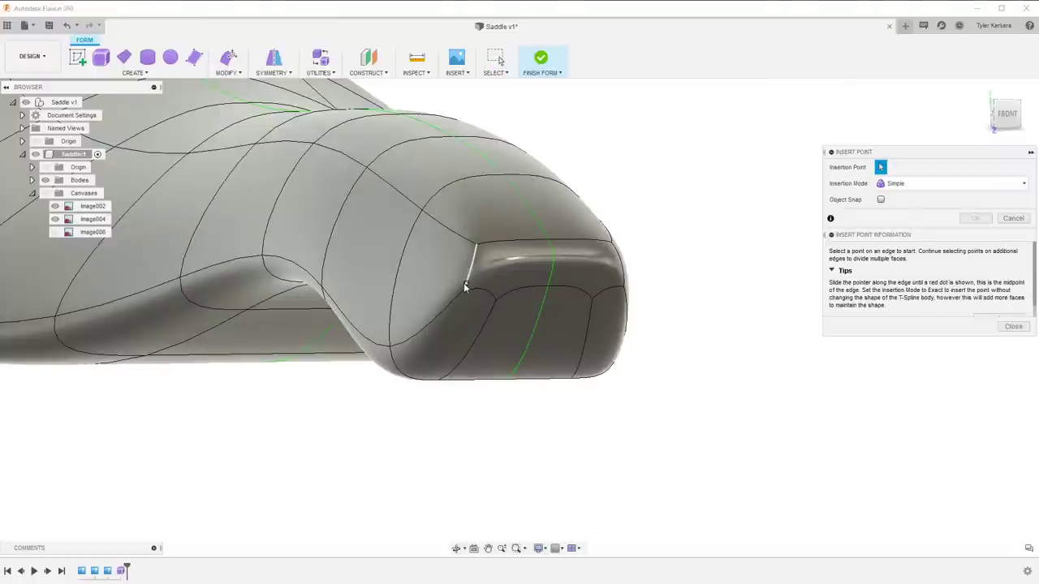
left_click(464, 288)
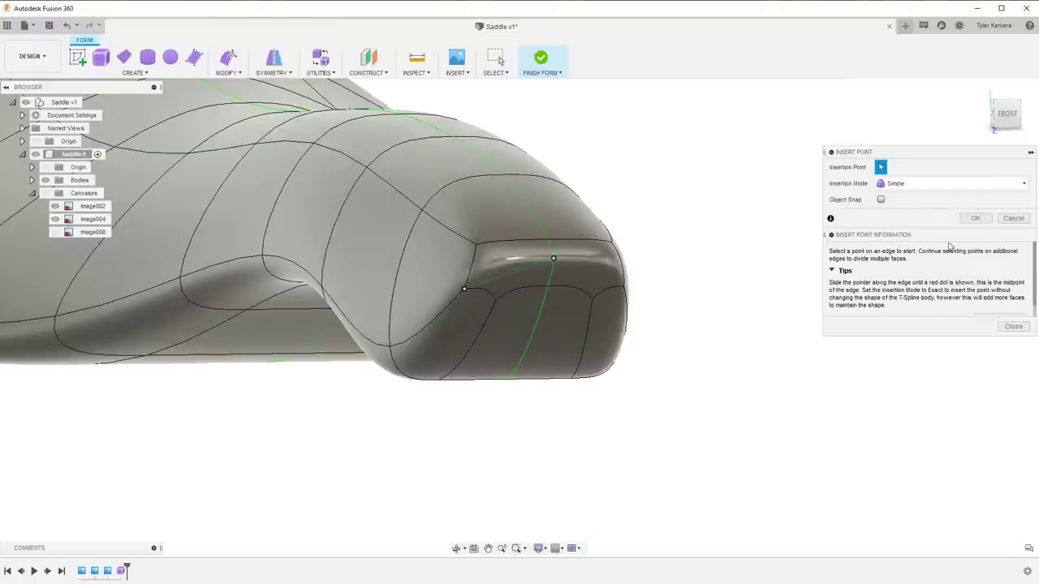
left_click(975, 219)
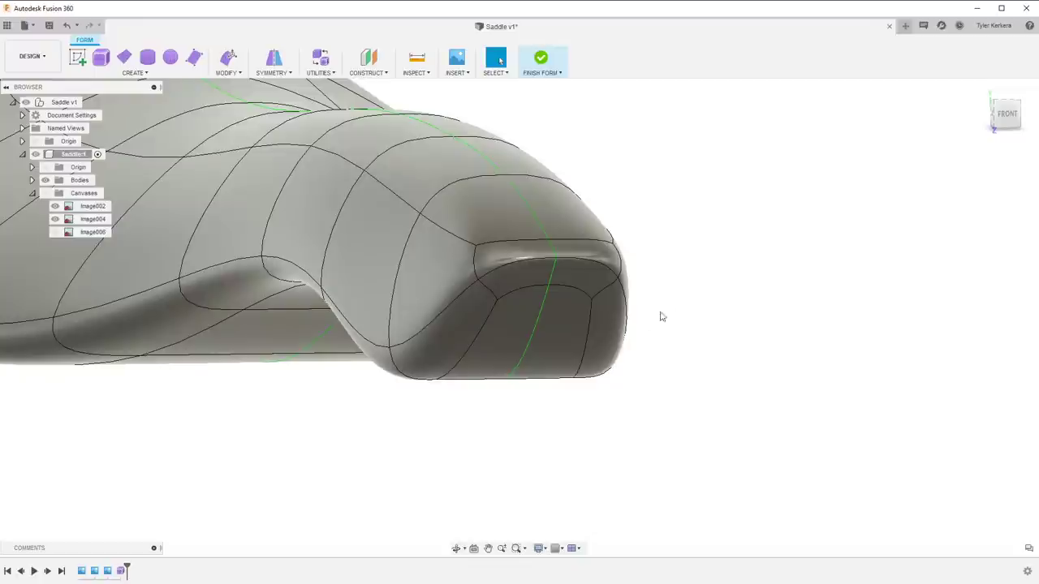
middle_click_drag(690, 254, 684, 254, "shift")
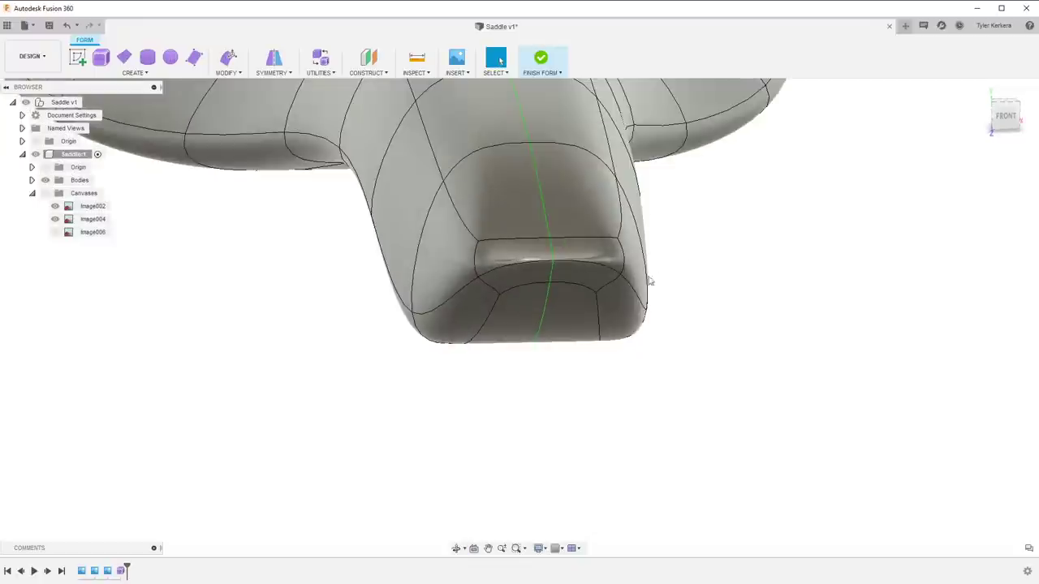
Examine the face layout around the nose tip by selecting its front, side and underside faces individually
left_click(514, 281)
left_click(498, 259)
left_click(455, 271)
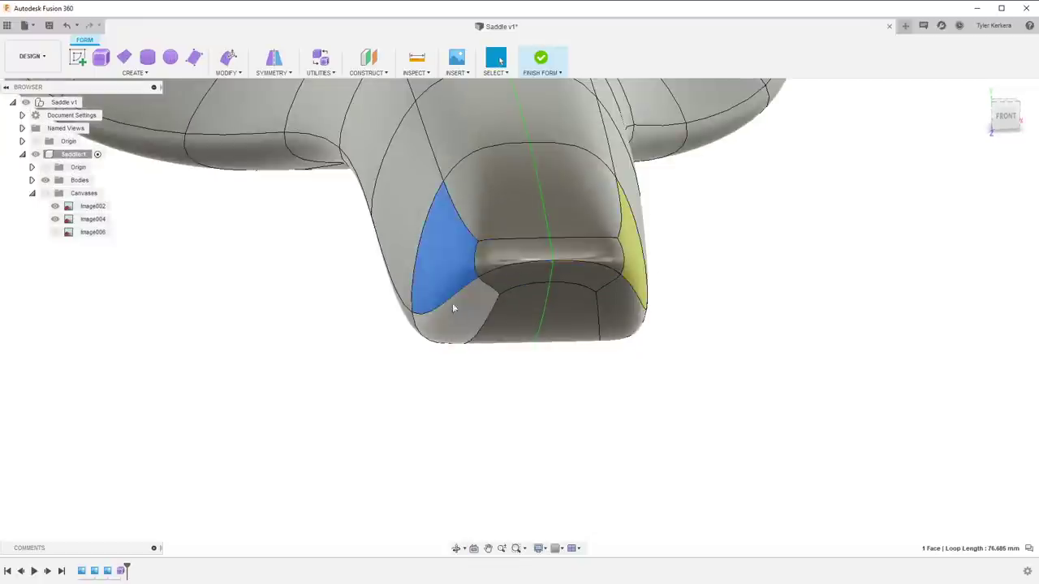
left_click(453, 308)
left_click(512, 318)
middle_click_drag(512, 318, 511, 244, "shift")
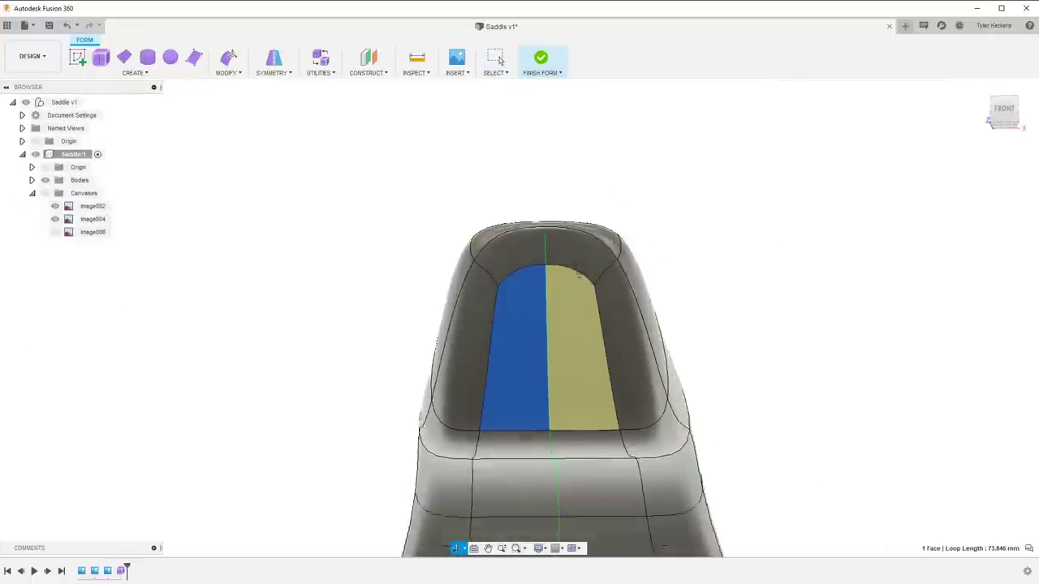
middle_click_drag(579, 274, 582, 390, "shift")
left_click(594, 410)
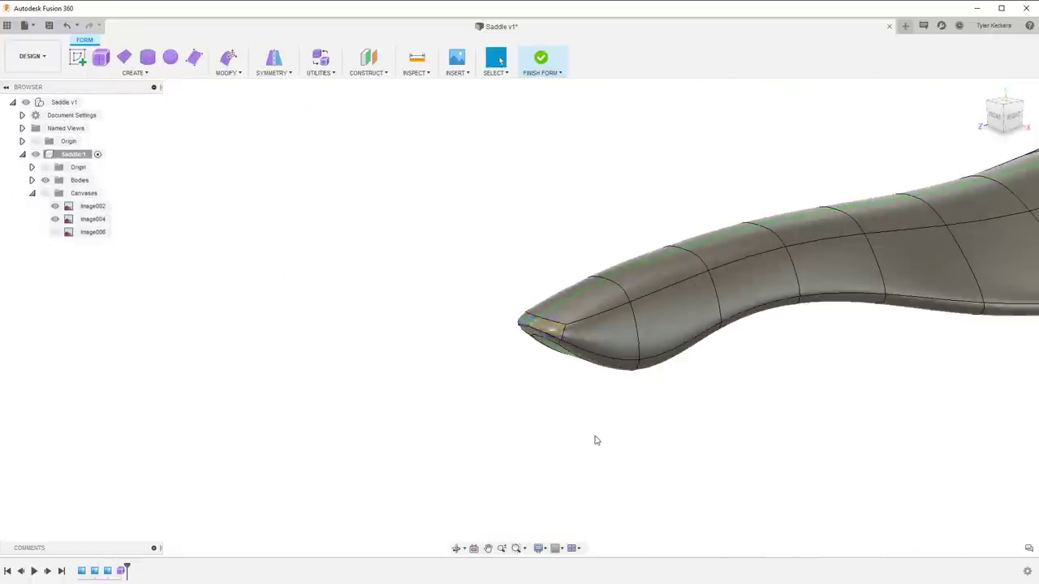
middle_click_drag(593, 438, 672, 450, "shift")
middle_click_drag(808, 428, 978, 86, "shift")
Show the canvases in top view and widen the saddle's rear face rows with Edit Form to match the reference outline
left_click(1003, 106)
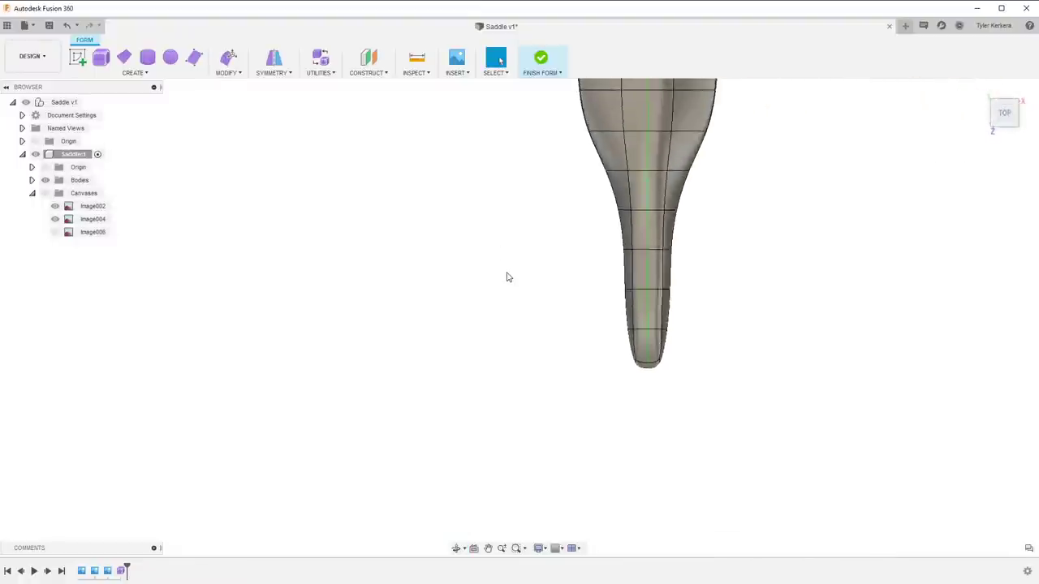
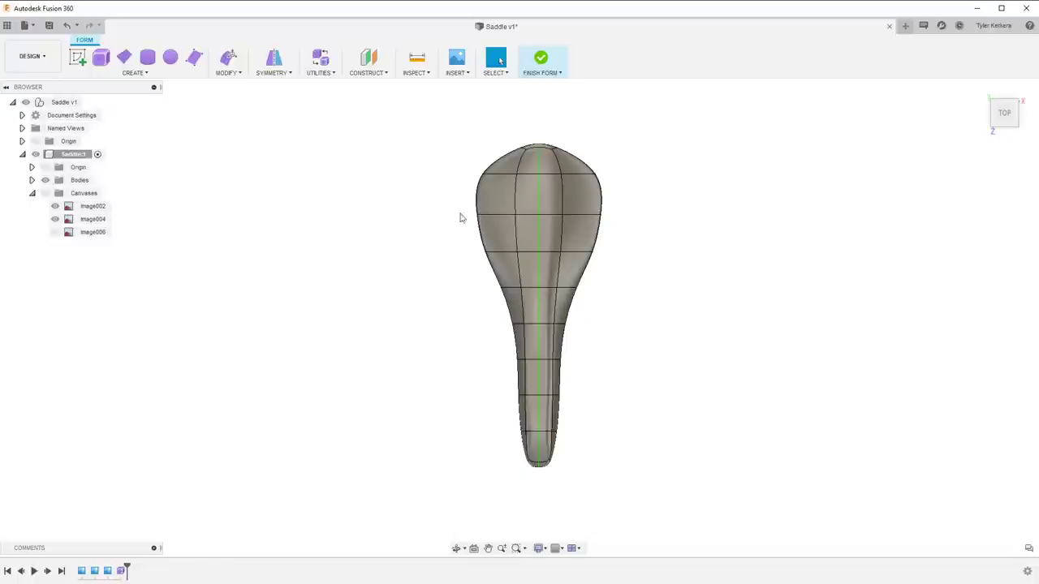
left_click(225, 63)
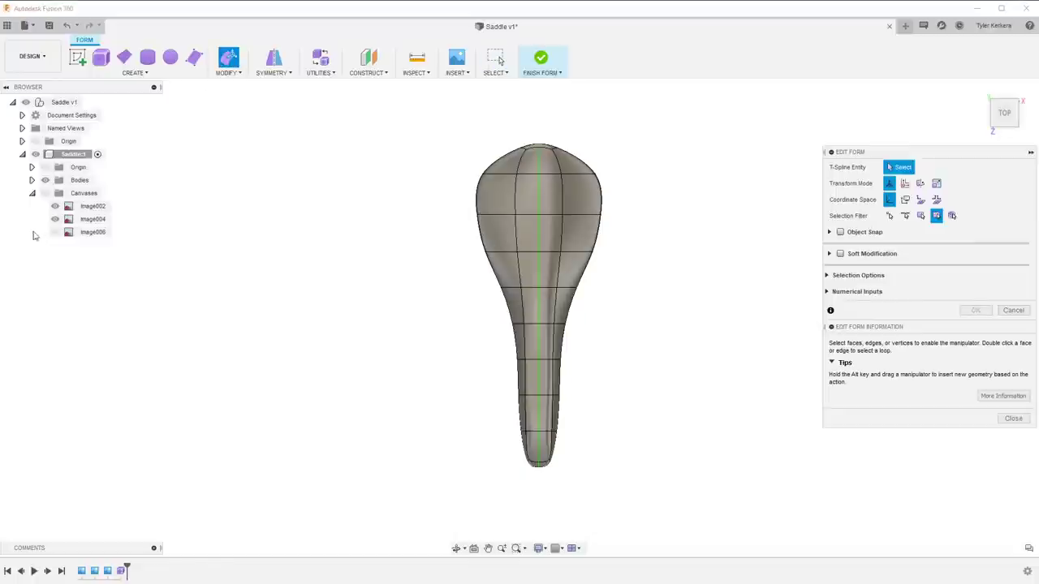
left_click(46, 194)
scroll(424, 195, "up", 2)
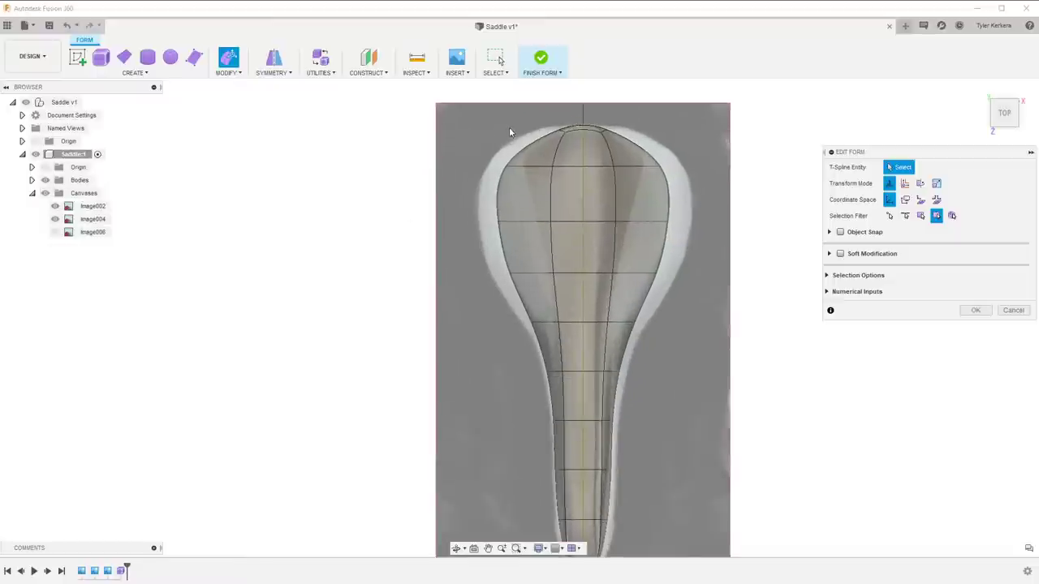
scroll(511, 146, "down", 3)
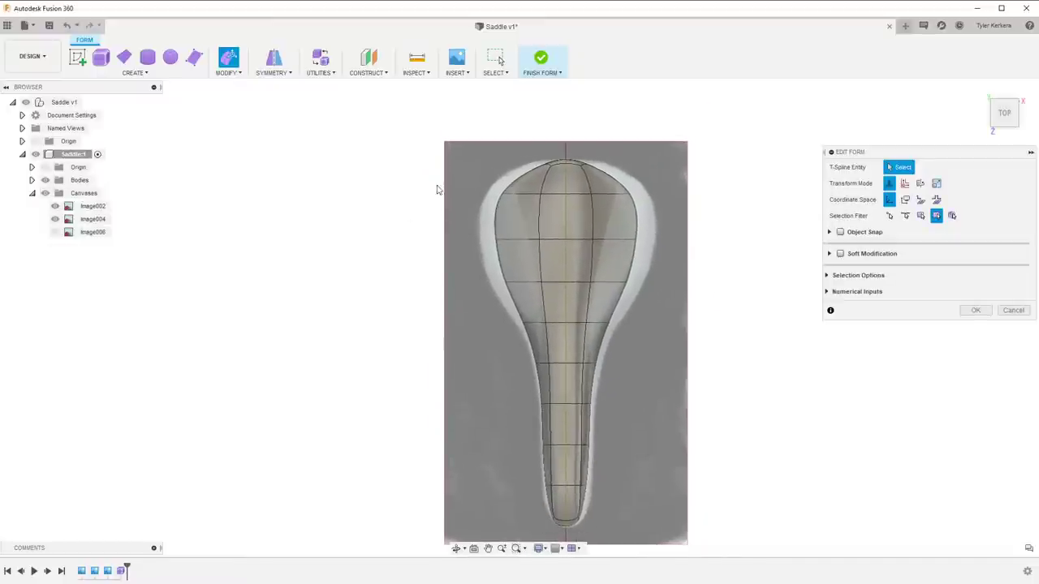
left_click_drag(439, 135, 770, 295)
left_click_drag(593, 227, 598, 230)
left_click(387, 148)
left_click_drag(420, 127, 662, 200)
left_click_drag(591, 191, 586, 193)
Scale the face rows at the saddle's taper and waist widthwise by about 1.12 and 1.23 to match the top canvas
left_click_drag(422, 264, 702, 334)
left_click(400, 271)
left_click_drag(400, 270, 725, 336)
left_click_drag(592, 308, 593, 314)
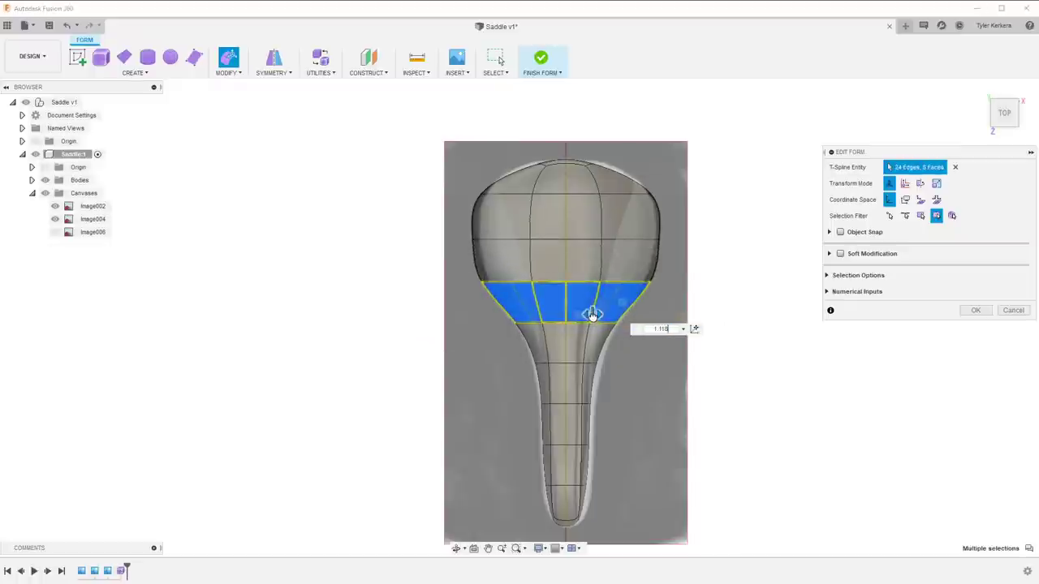
left_click(477, 357)
left_click_drag(503, 353, 631, 414)
left_click_drag(596, 384, 595, 395)
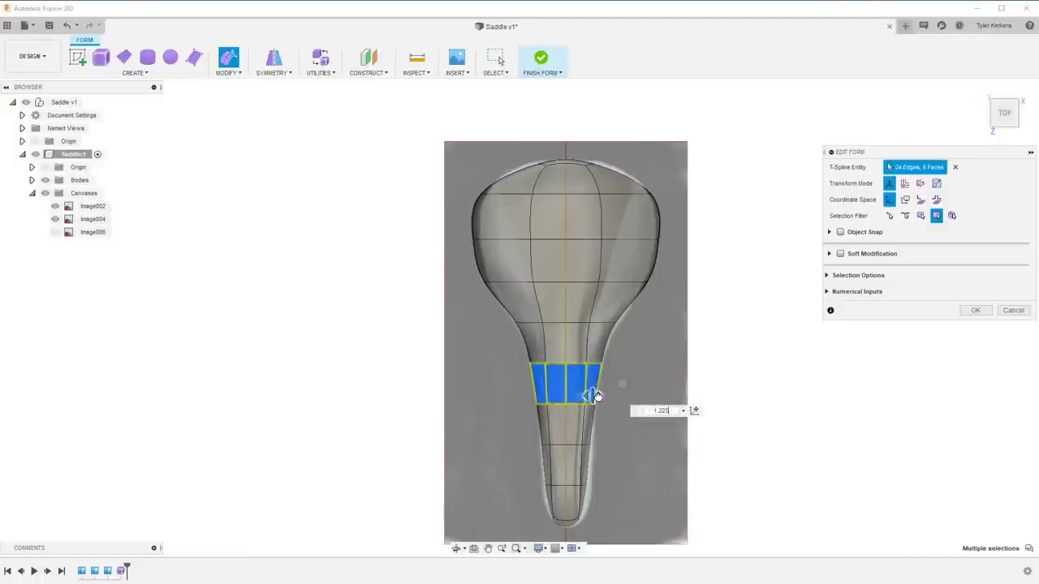
Widen the front face rows of the nose to match the top canvas, scaling the tip widthwise by about 1.07
left_click(471, 363)
middle_click_drag(499, 408, 487, 352)
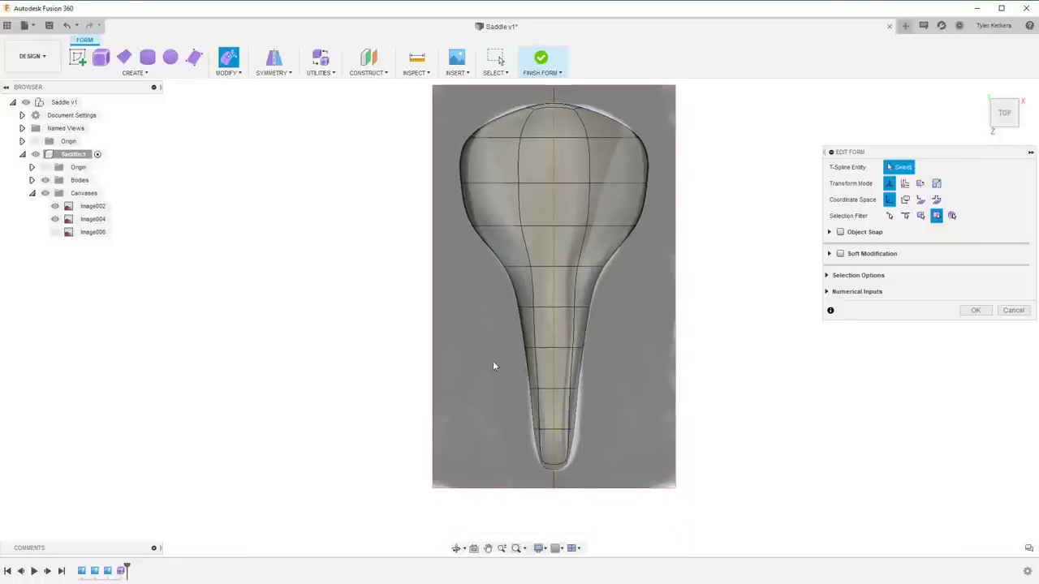
left_click_drag(498, 343, 610, 401)
left_click_drag(584, 380, 584, 378)
left_click_drag(458, 381, 581, 420)
left_click_drag(486, 412, 619, 483)
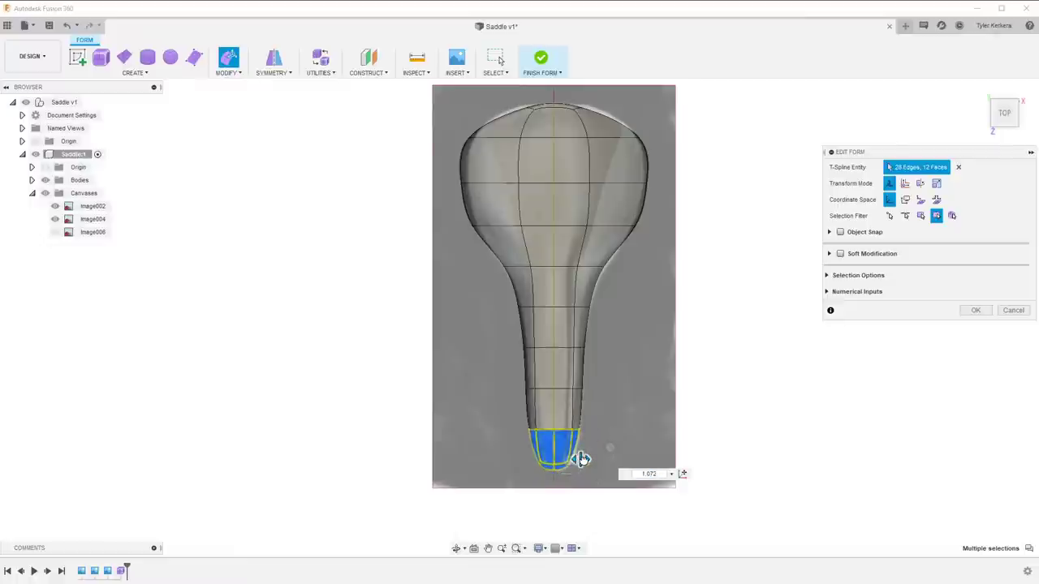
left_click(942, 355)
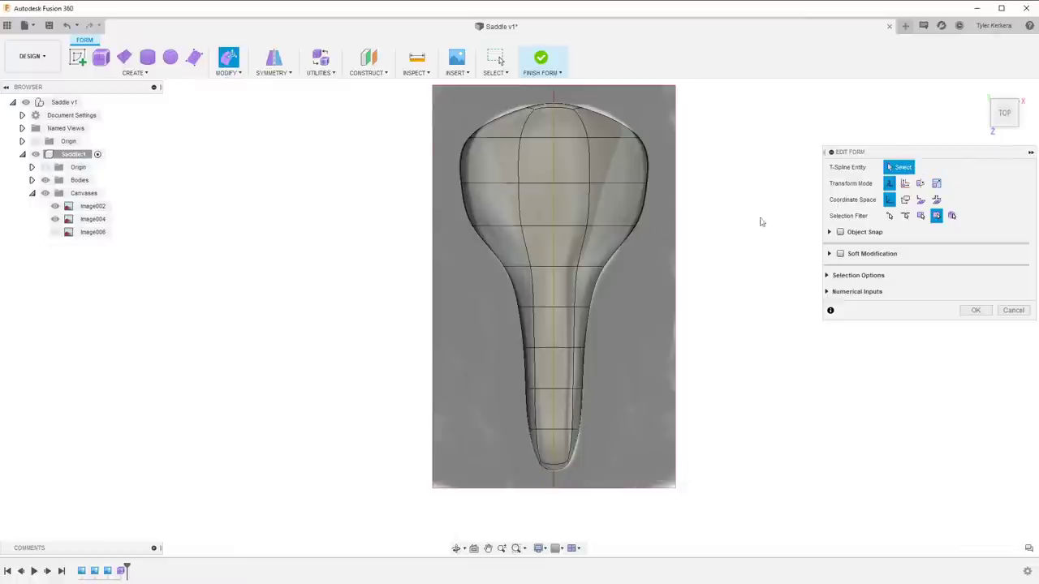
left_click(1013, 310)
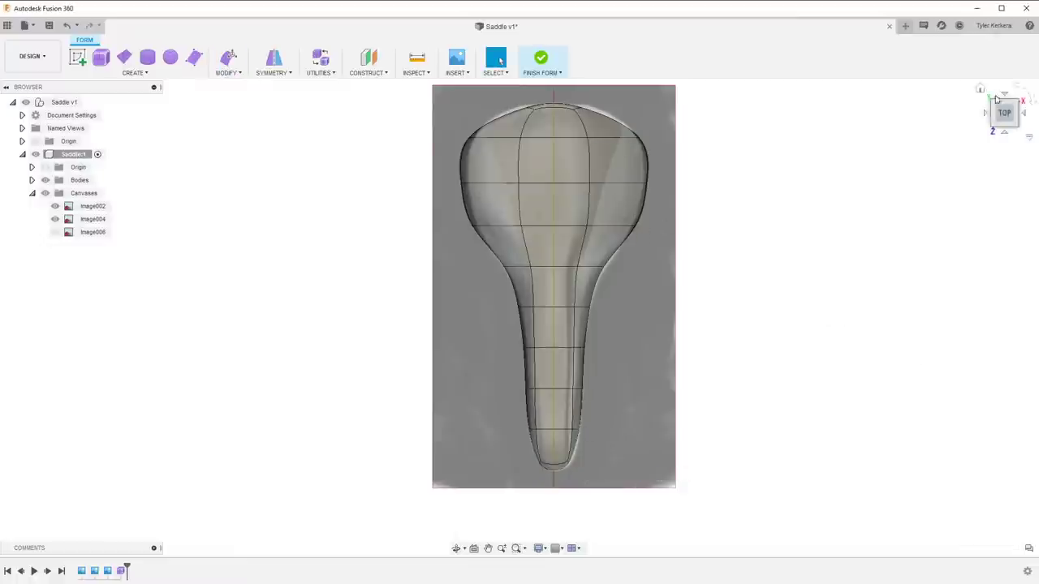
Examine the saddle's side profile against the reference canvas from the right, checking the rear, underside and nose
left_click(1027, 120)
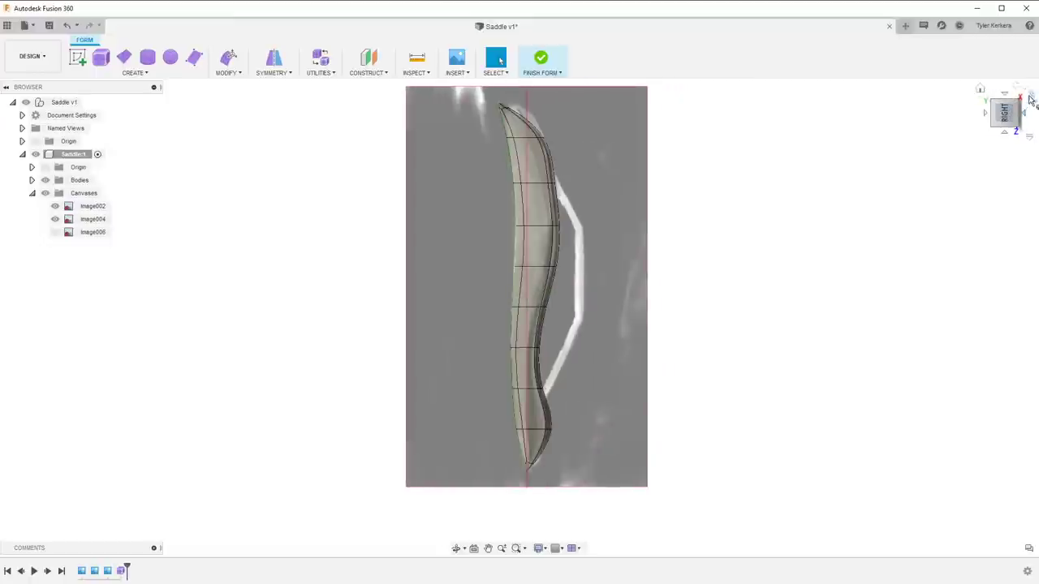
left_click(1031, 86)
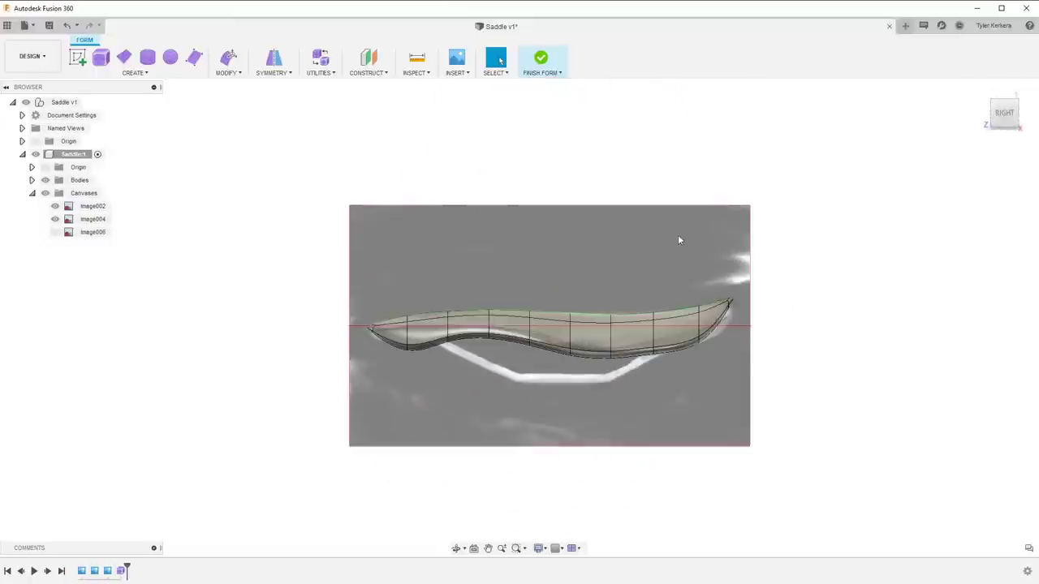
middle_click_drag(693, 270, 632, 210)
scroll(654, 239, "up", 4)
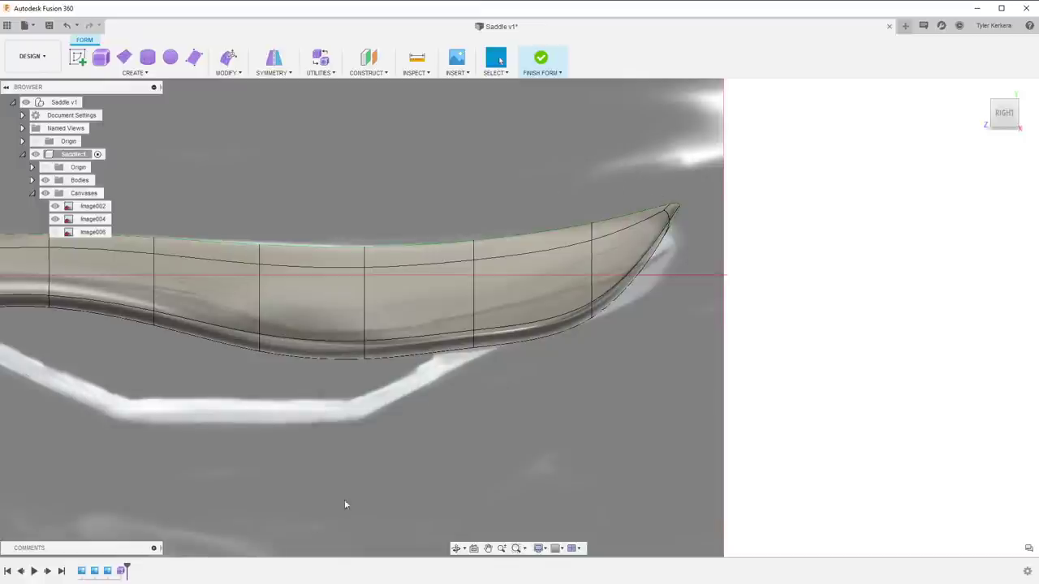
scroll(325, 500, "down", 3)
middle_click_drag(305, 499, 608, 364)
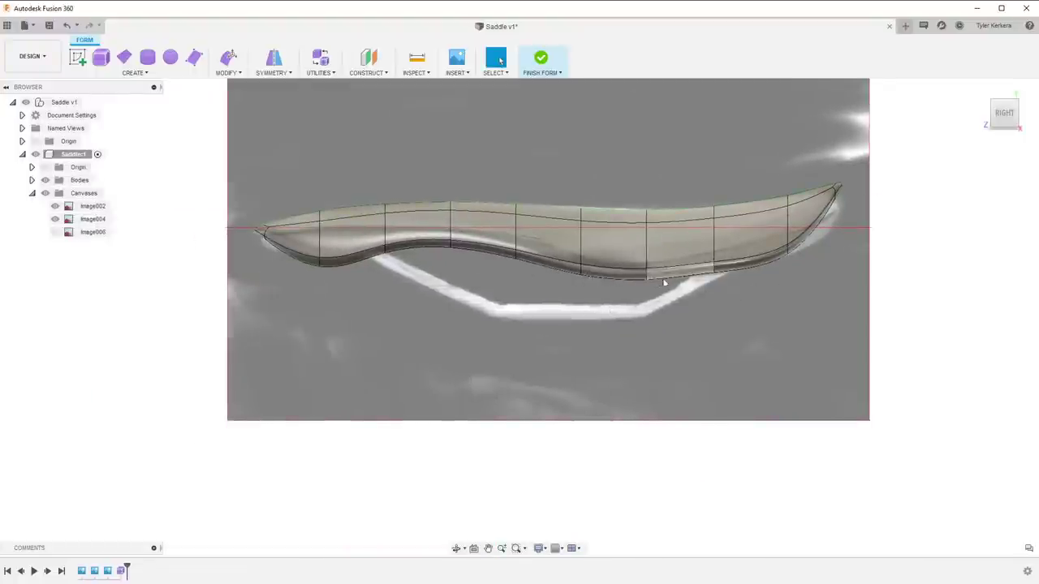
middle_click_drag(665, 301, 686, 292, "shift")
left_click(1002, 112)
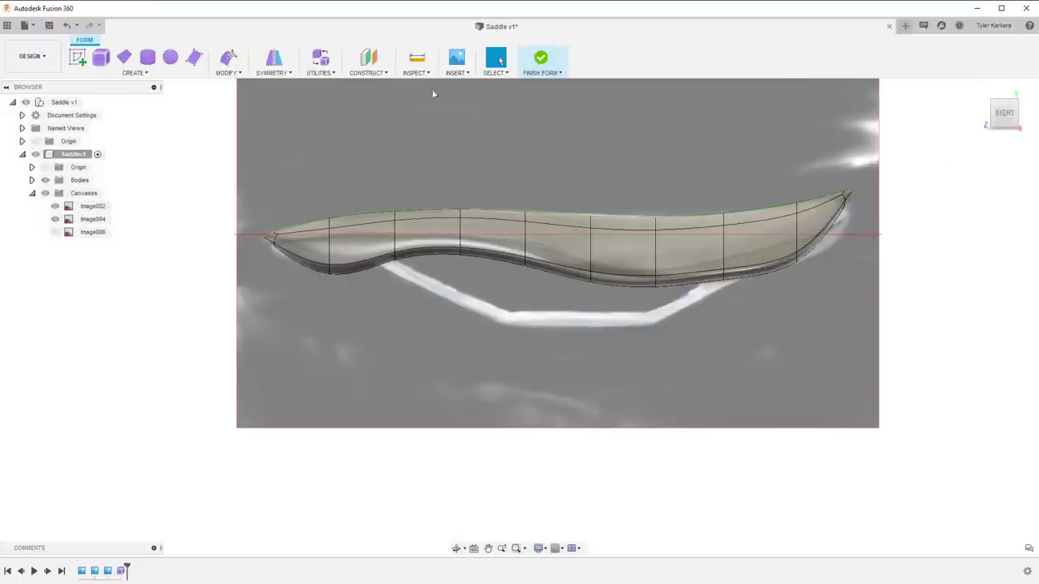
Compare the saddle's Box and Smooth display modes against the canvases, inspecting the control frame from the side and top
left_click(415, 72)
mouse_move(321, 73)
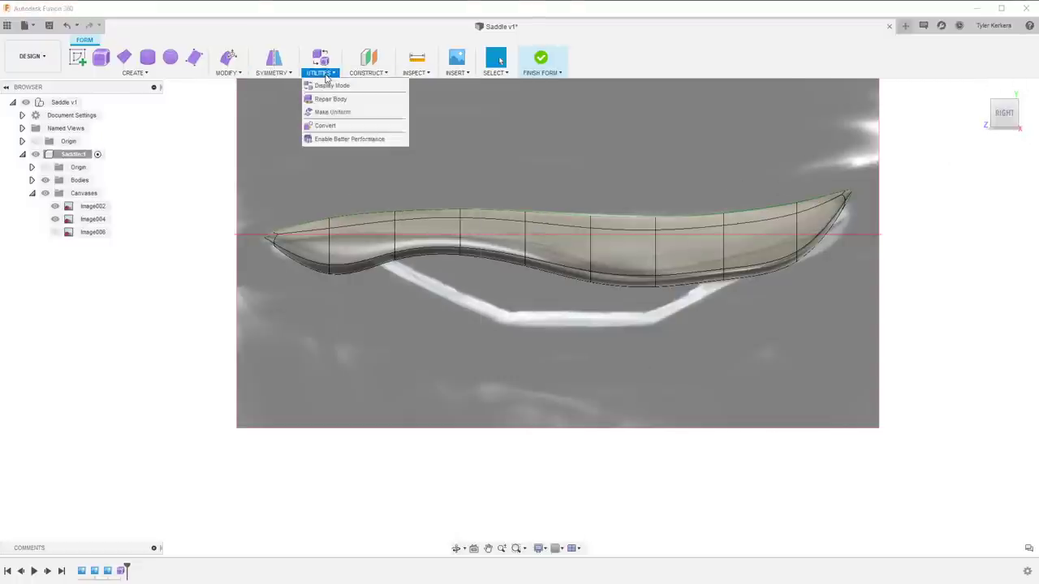
left_click(332, 85)
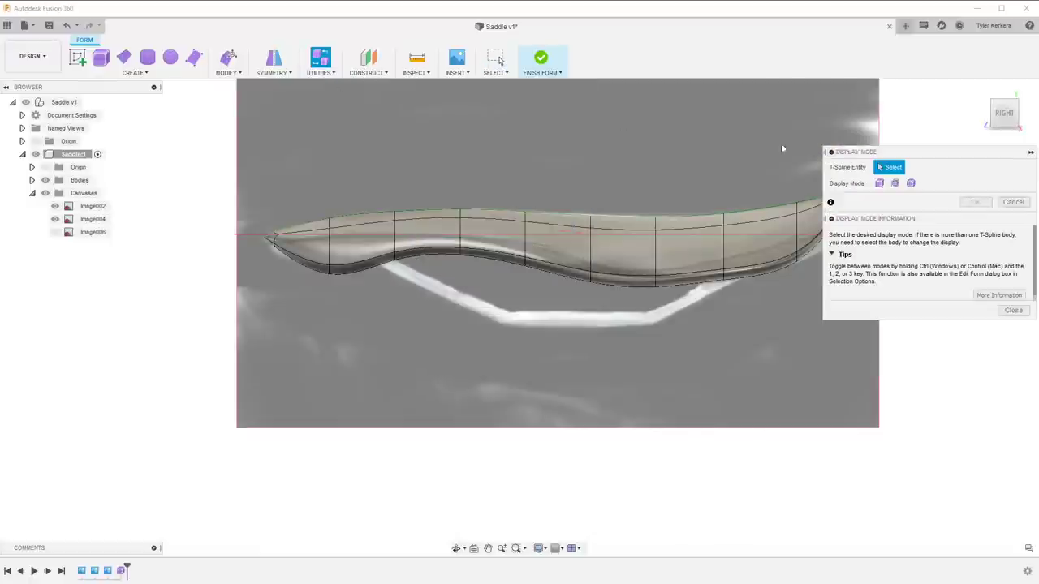
left_click(880, 183)
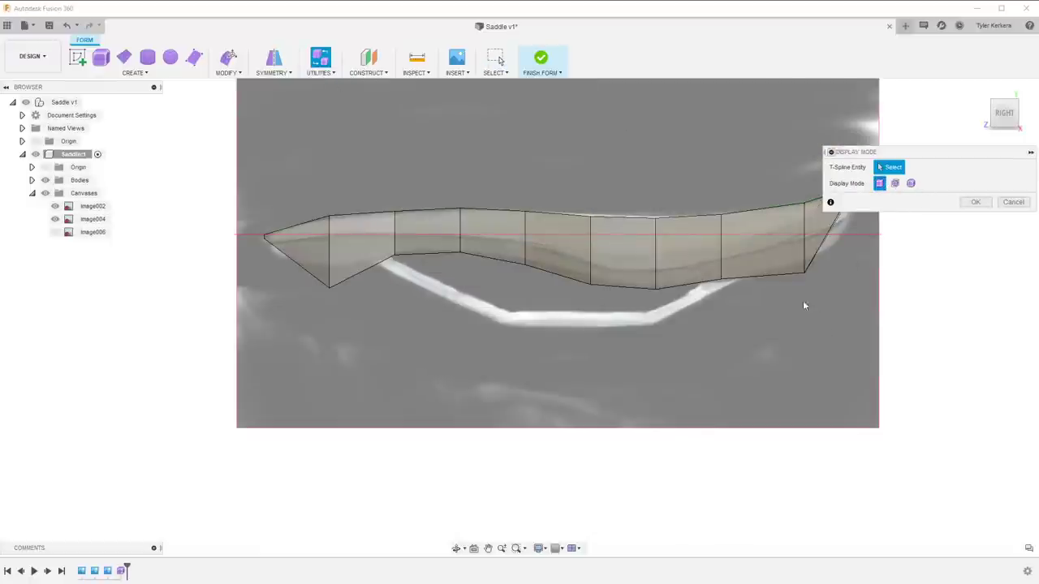
middle_click_drag(802, 301, 830, 398)
middle_click_drag(751, 406, 804, 383, "shift")
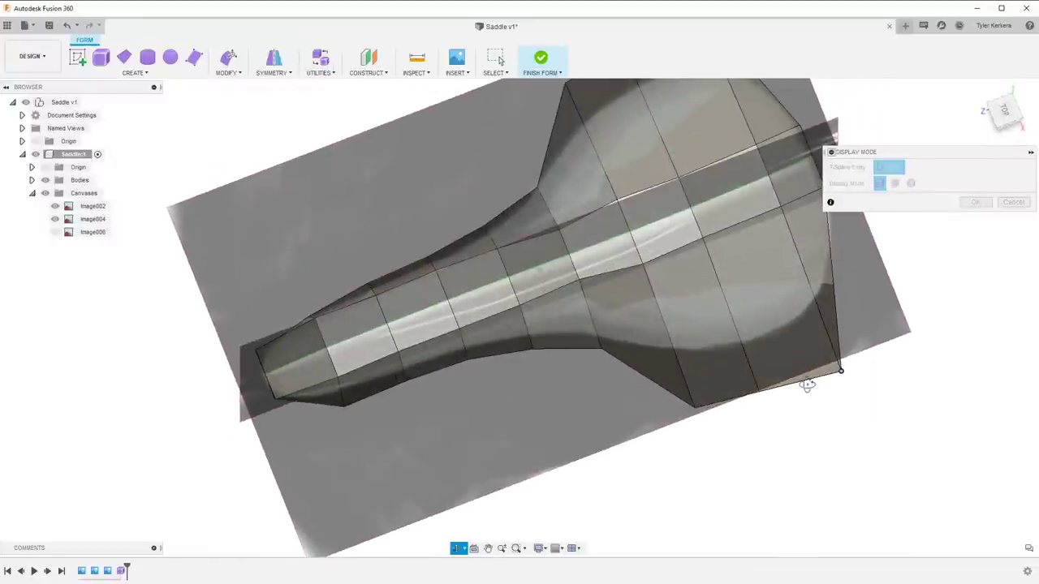
middle_click_drag(691, 436, 678, 384, "shift")
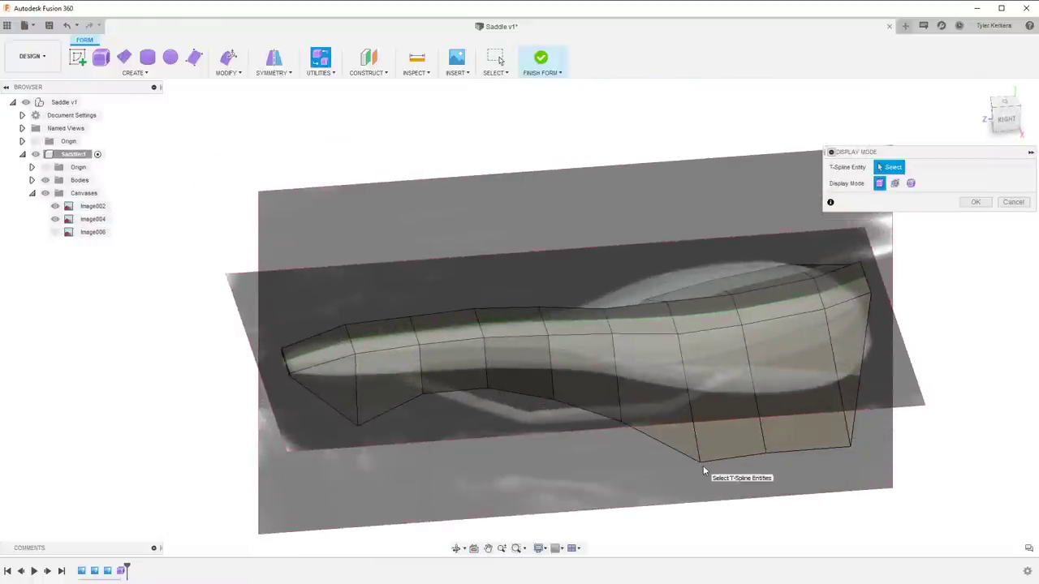
mouse_move(702, 468)
middle_mouse_down("shift")
mouse_move(737, 484)
mouse_move(743, 515)
mouse_move(788, 324)
middle_mouse_up("shift")
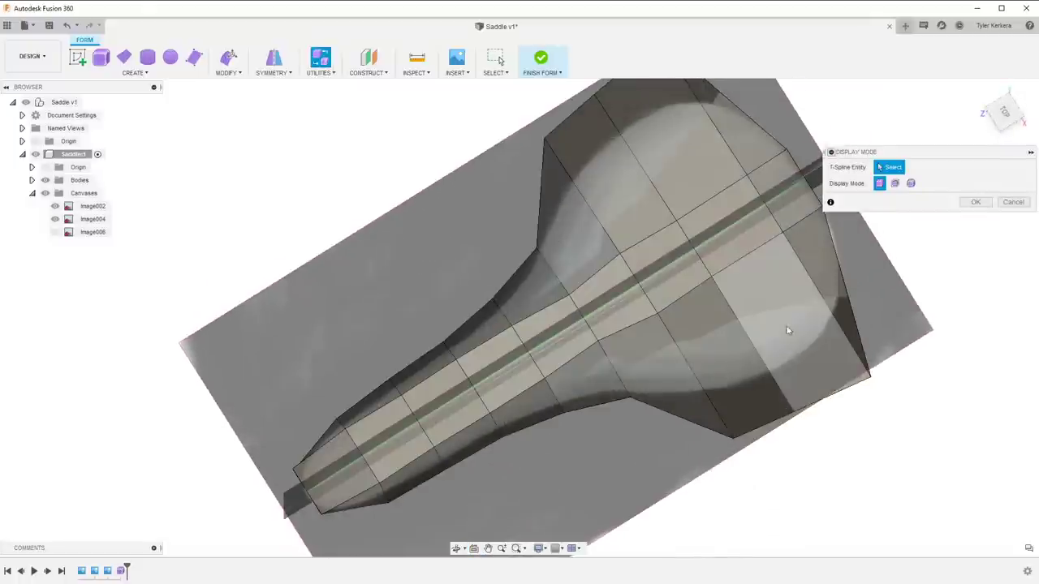
middle_click_drag(707, 400, 711, 291)
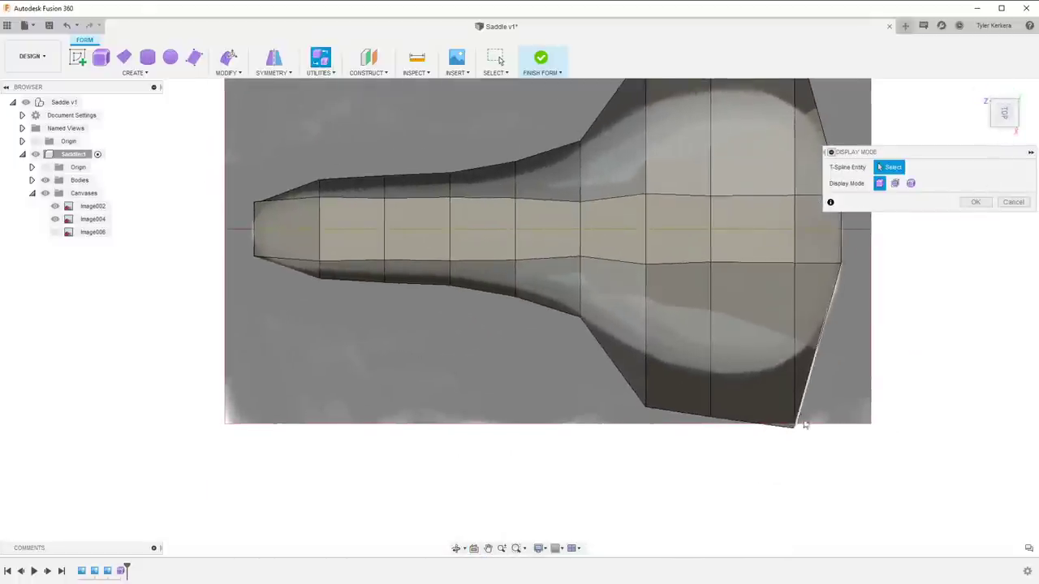
left_click(910, 184)
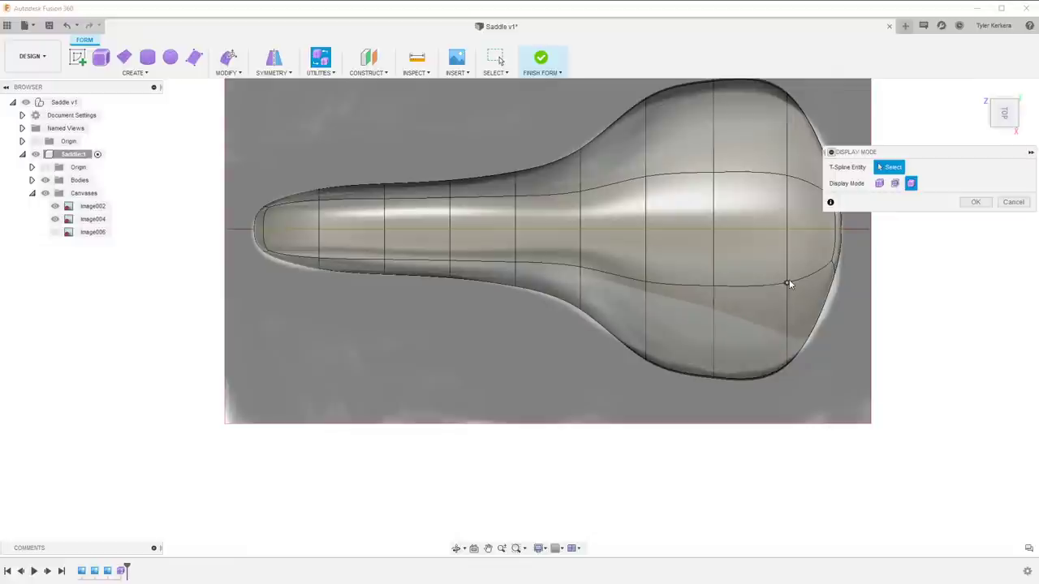
left_click(884, 185)
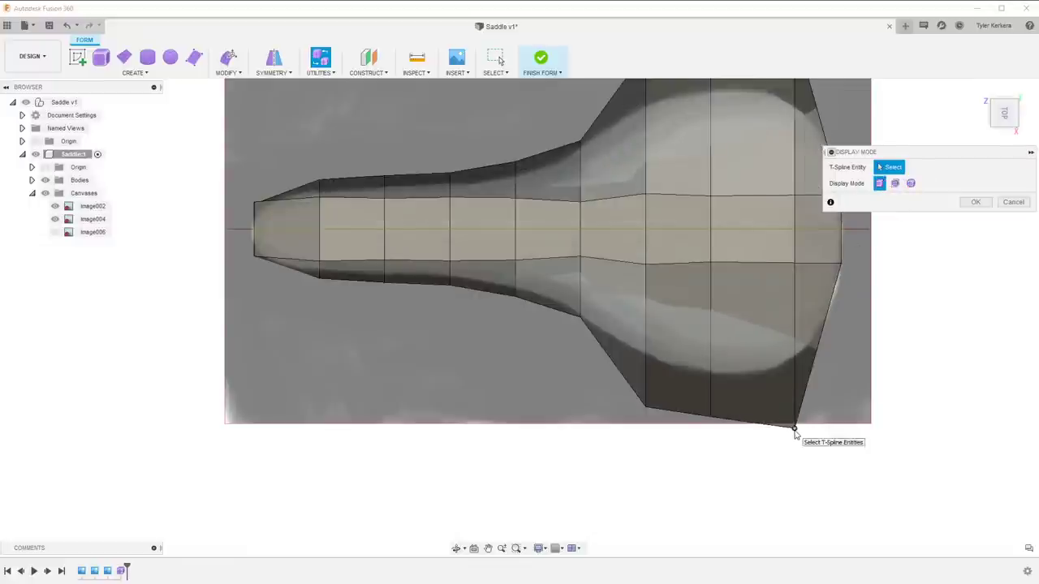
Straighten the two lengthwise edge loops beside the saddle's centreline by scaling them flat across the width
middle_click_drag(630, 449, 660, 415, "shift")
left_click(1004, 112)
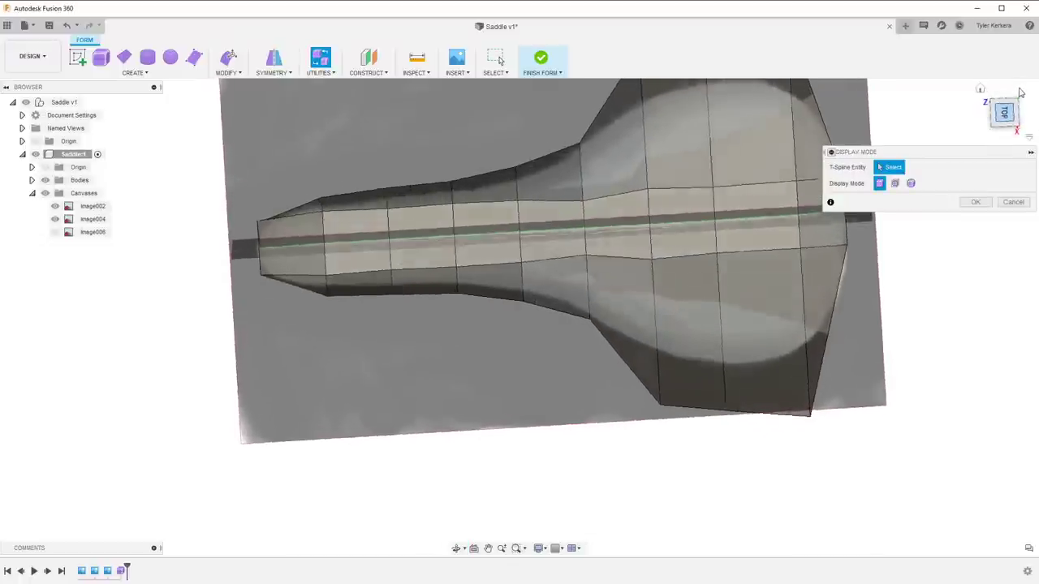
double_click(614, 265)
key("Escape")
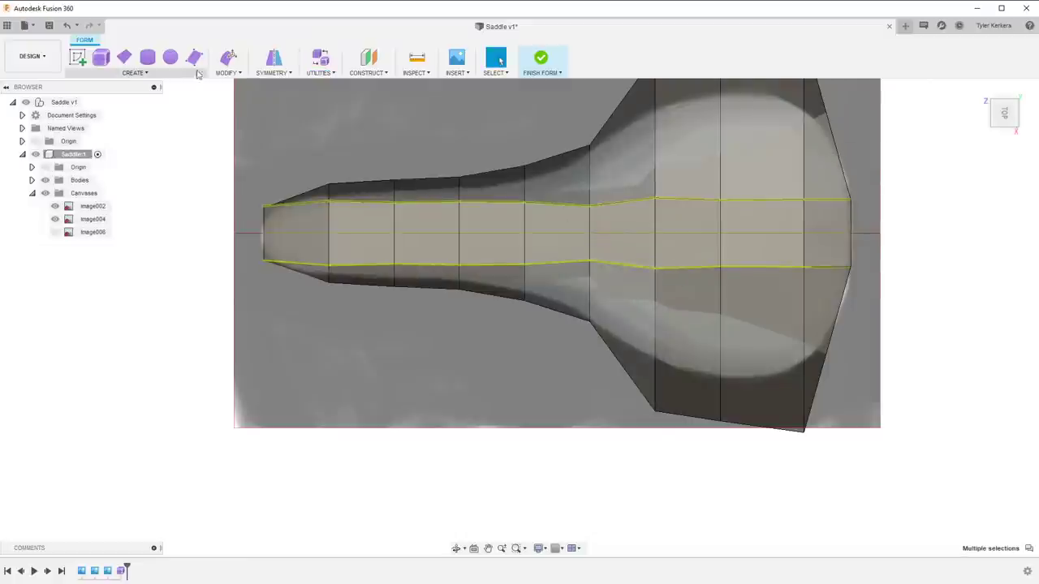
left_click(230, 62)
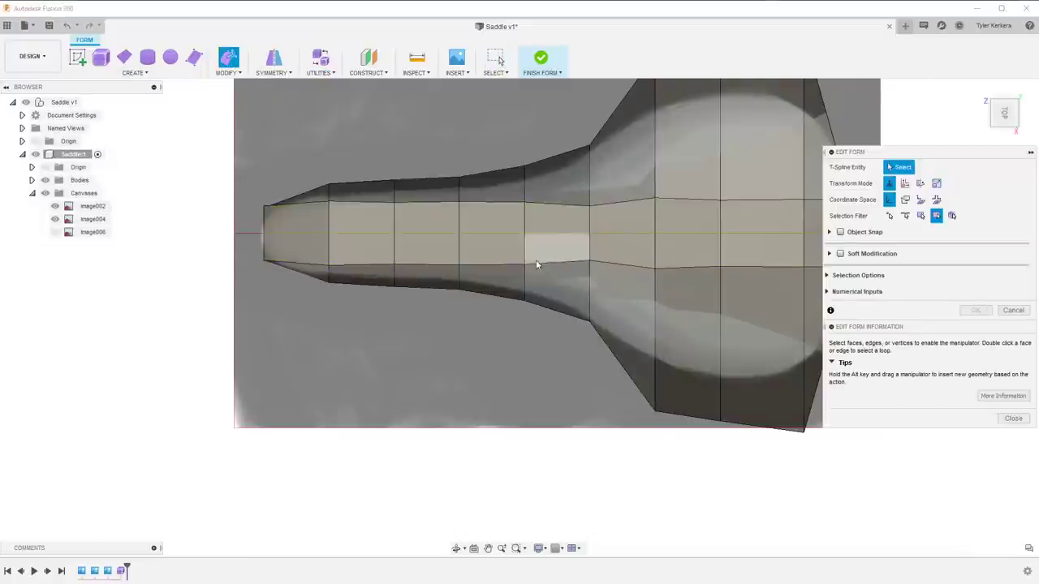
left_click(542, 266)
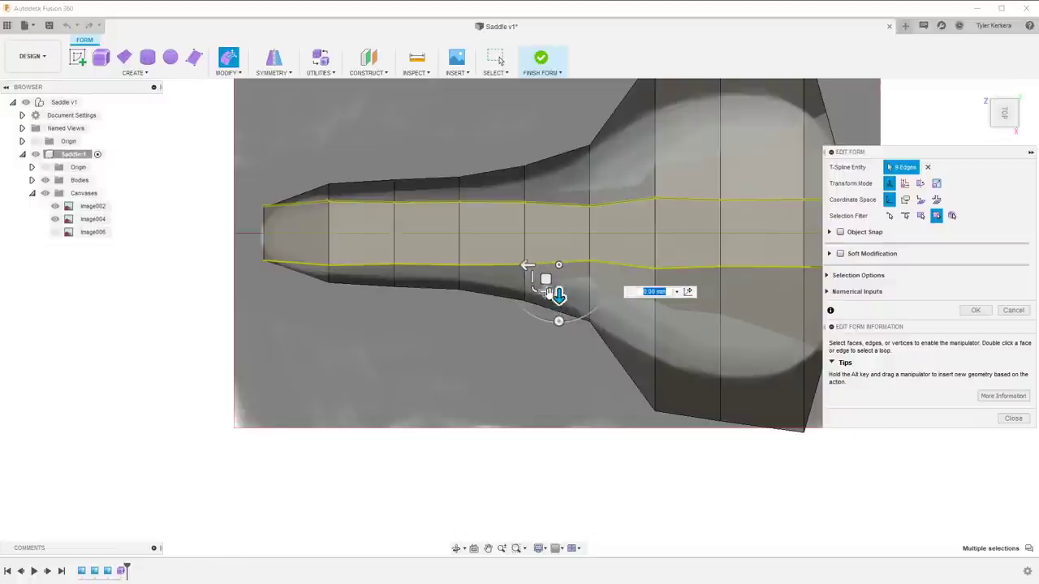
left_click_drag(547, 292, 546, 193)
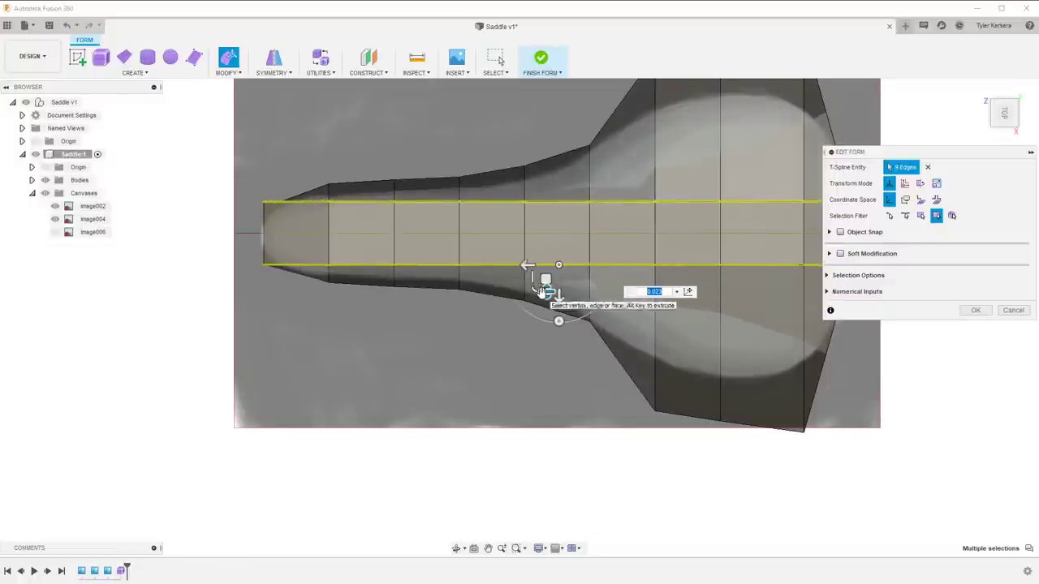
key("Return")
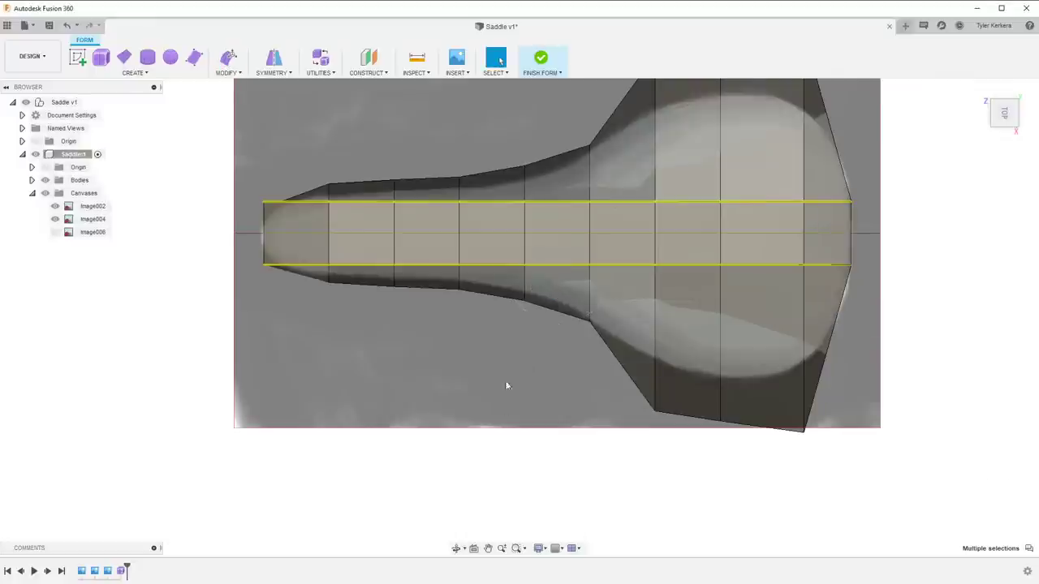
left_click(503, 438)
Try to raise the lower vertex near the saddle's rear by about 2.8 mm in the side view, and undo the move
middle_click_drag(527, 415, 653, 338, "shift")
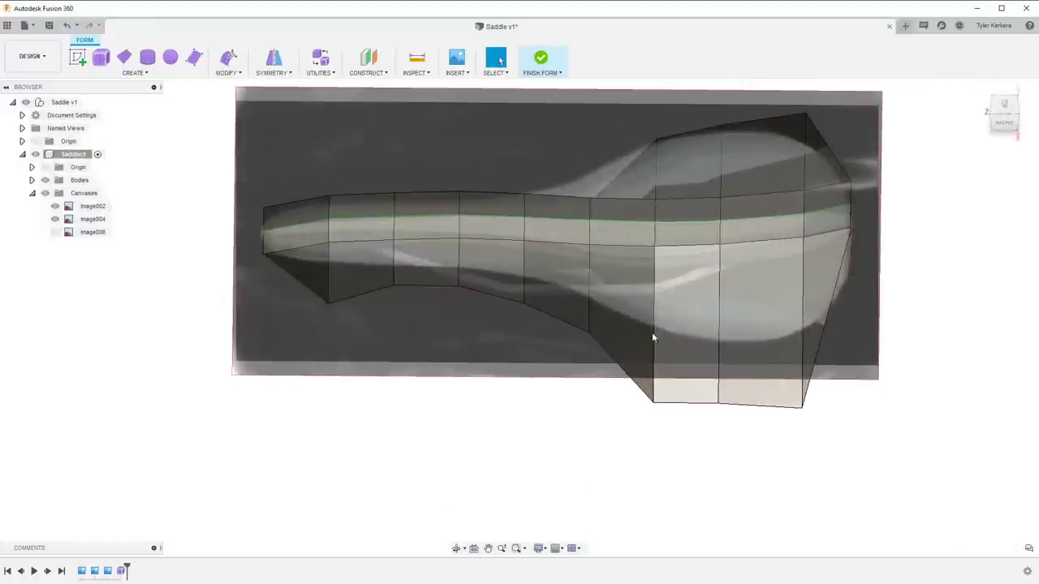
left_click(1002, 130)
right_click_drag(763, 476, 785, 327)
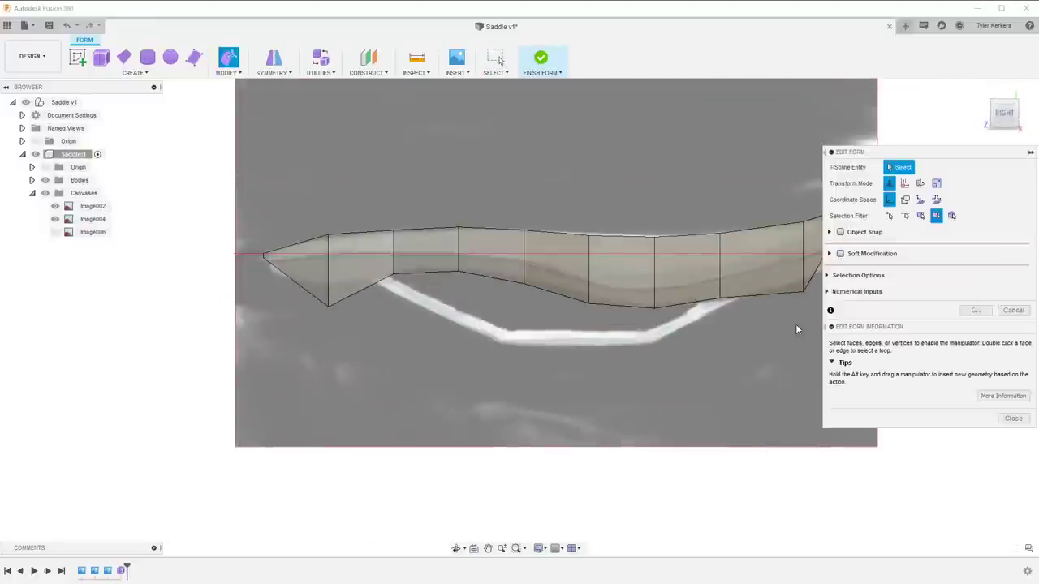
middle_click_drag(796, 323, 694, 371)
left_click(704, 340)
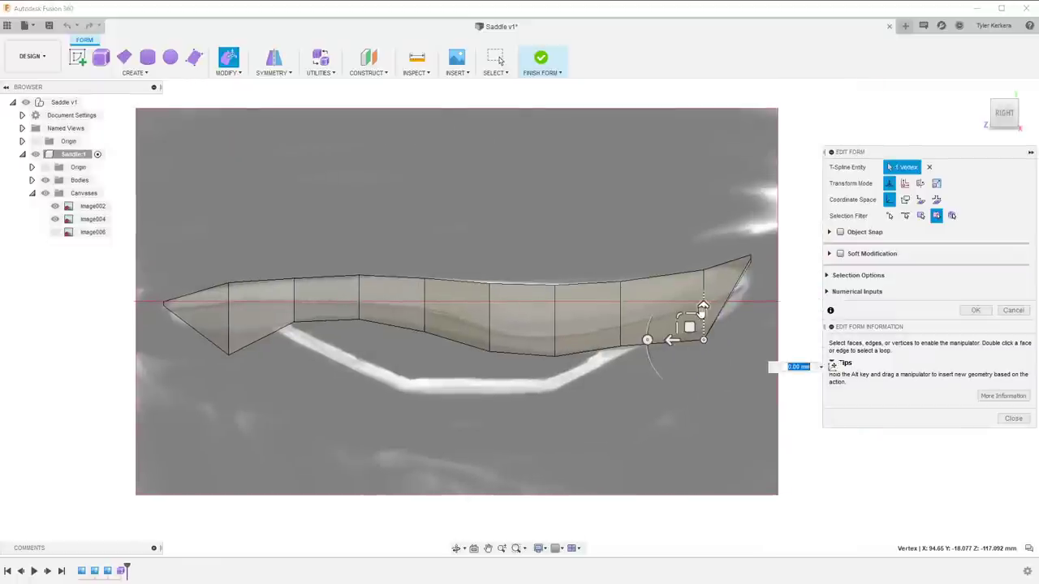
left_click_drag(702, 311, 700, 306)
mouse_move(773, 278)
middle_mouse_down("shift")
mouse_move(679, 270)
mouse_move(782, 286)
middle_mouse_up("shift")
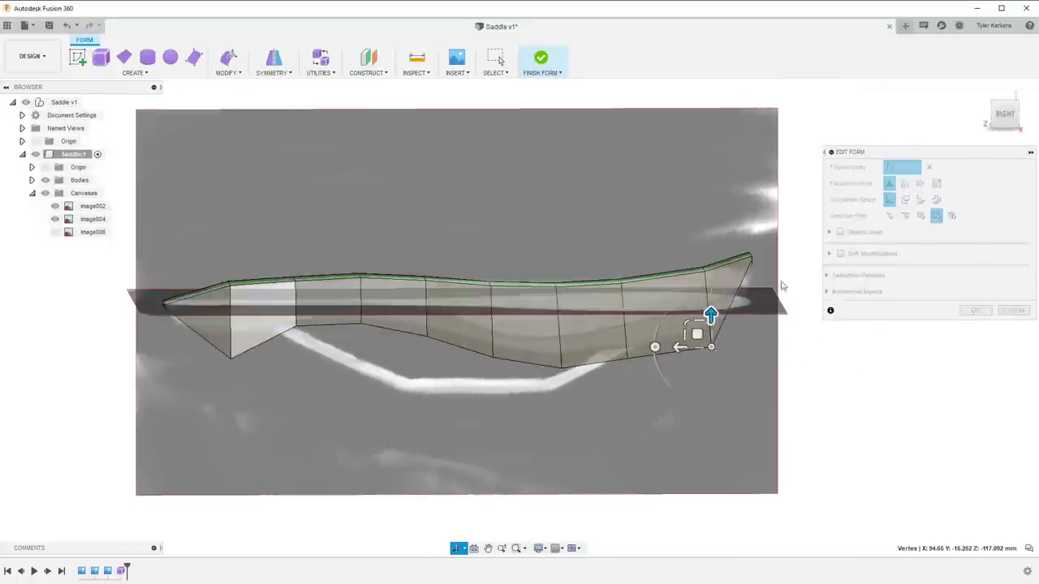
left_click(999, 118)
key("ctrl+z")
Raise the two crosswise bottom edges near the saddle's rear slightly toward the side-view canvas outline
middle_click_drag(747, 325, 695, 325, "shift")
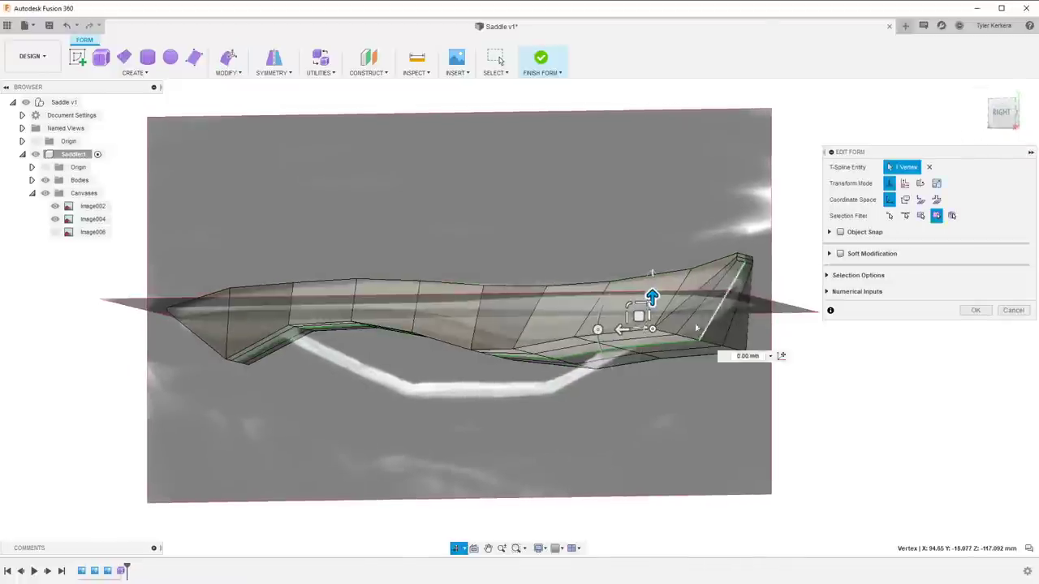
left_click(668, 331)
left_click(692, 341, "shift")
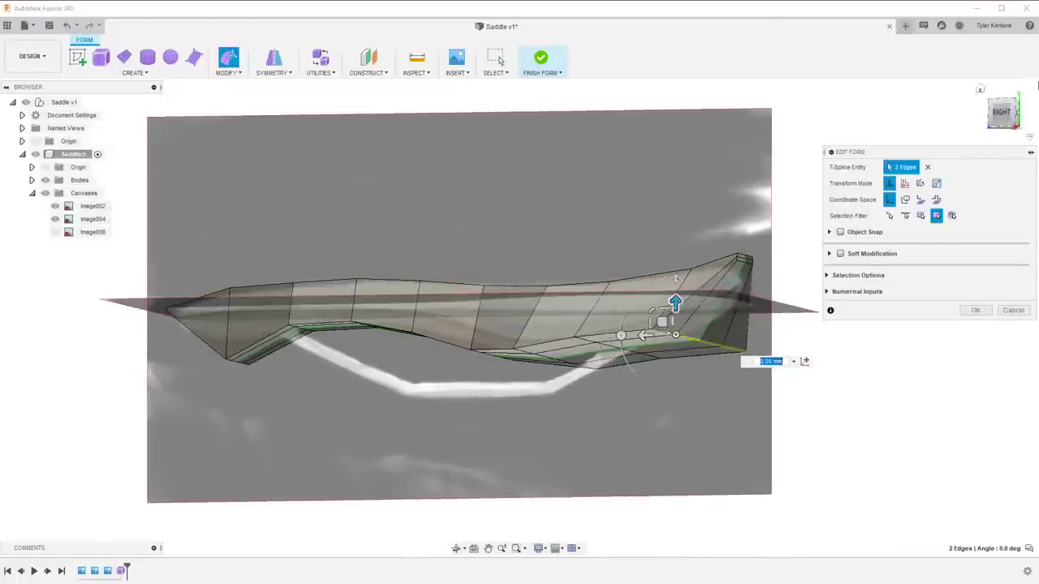
left_click(1004, 115)
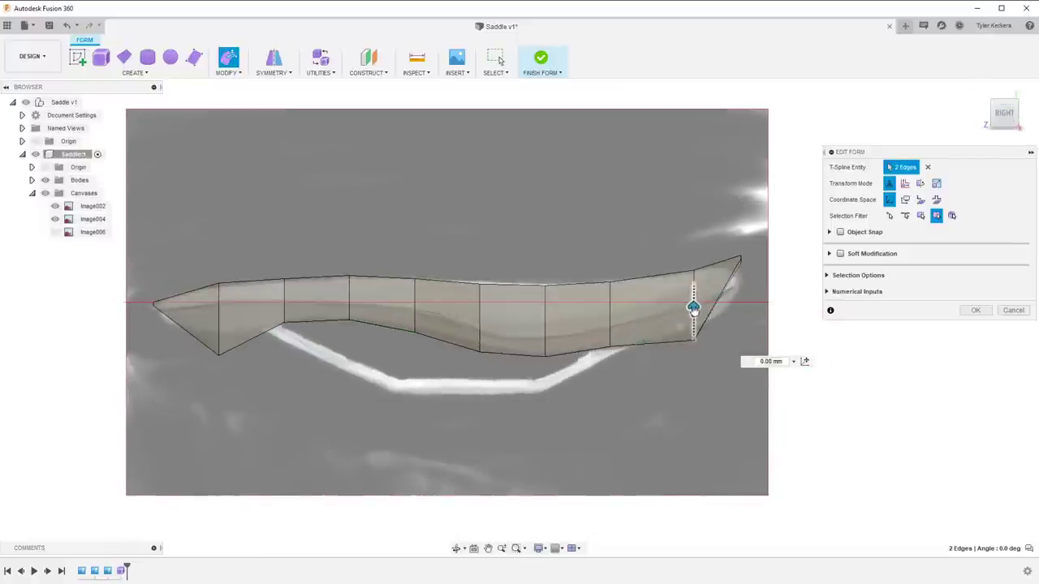
left_click_drag(693, 309, 694, 298)
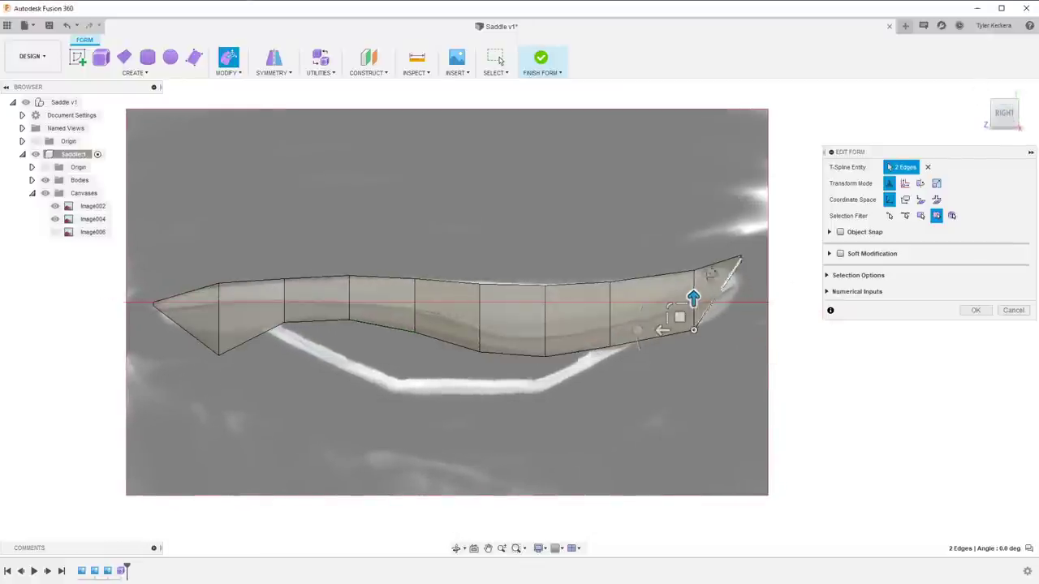
Lower the bottom centre edge of the saddle's rear end by about 10.6 mm in the side view
middle_click_drag(711, 274, 672, 343, "shift")
scroll(672, 331, "up", 2)
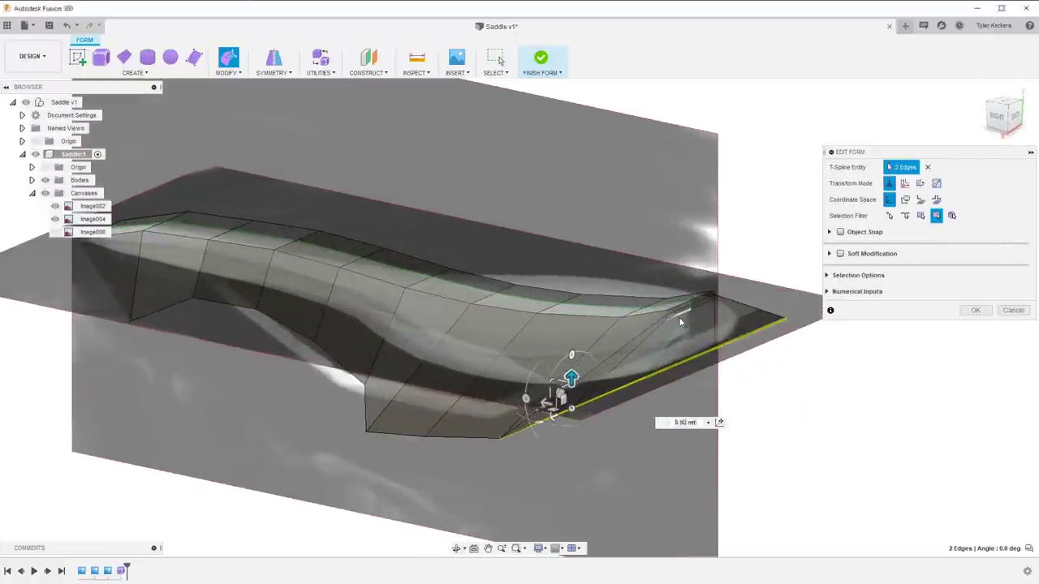
left_click(680, 321)
left_click(1001, 118)
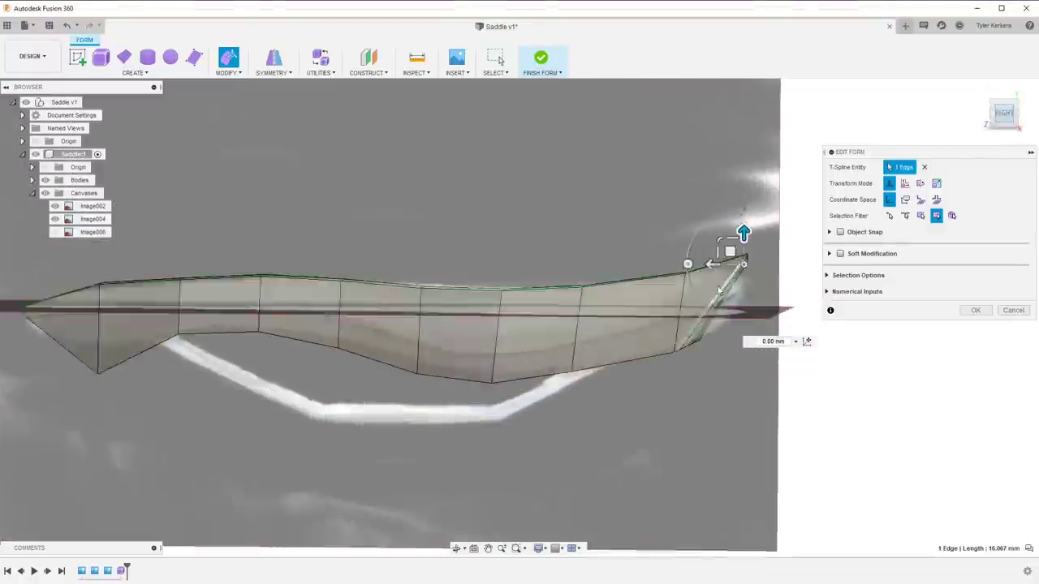
left_click_drag(746, 227, 746, 256)
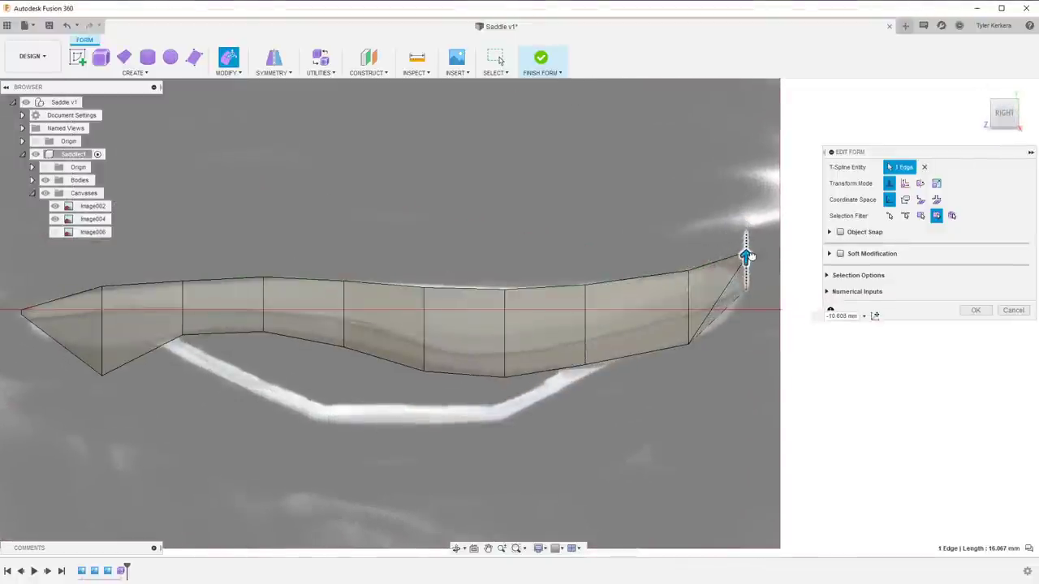
Lower the middle edge of the saddle's rear end by about 5.5 mm to even out the end faces
middle_click_drag(752, 256, 707, 279, "shift")
scroll(652, 308, "up", 3)
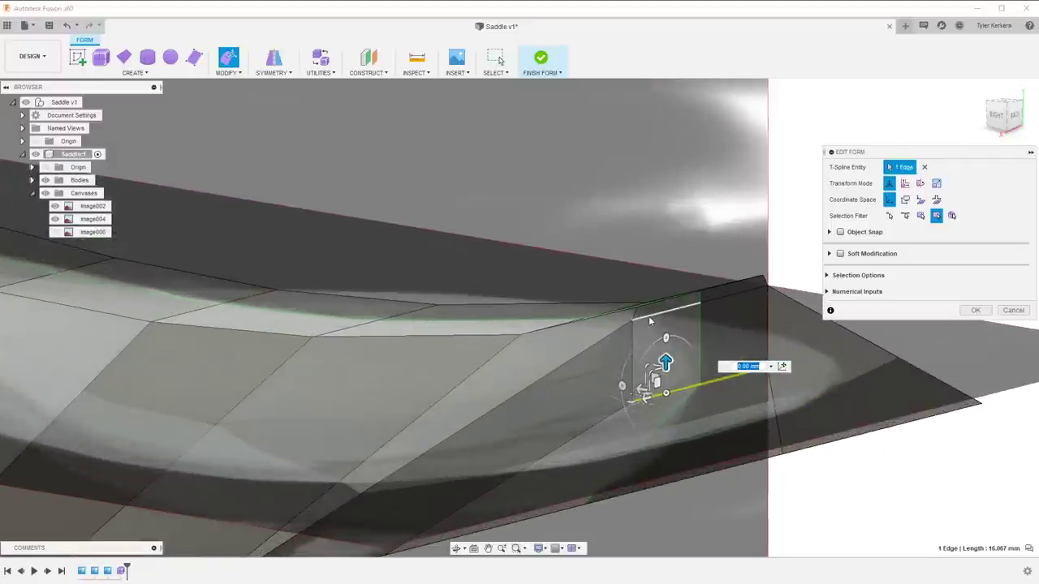
left_click(649, 319)
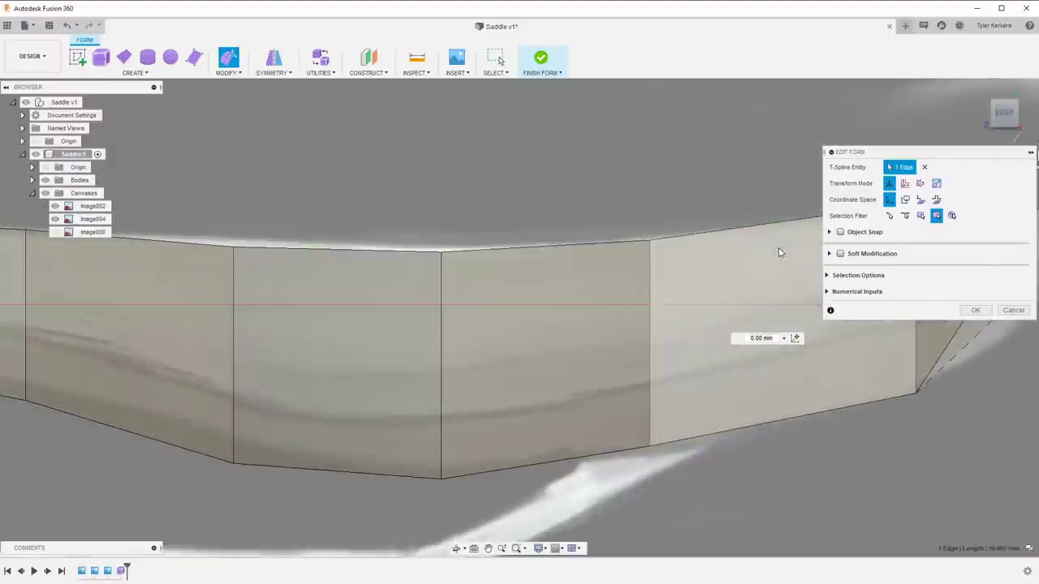
middle_click_drag(719, 267, 391, 293)
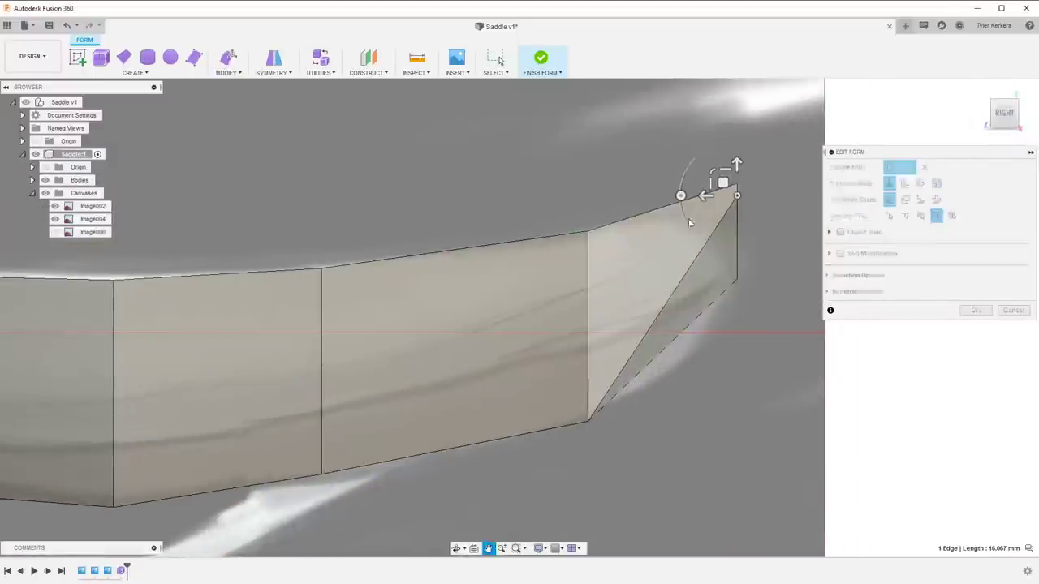
left_click_drag(735, 163, 736, 201)
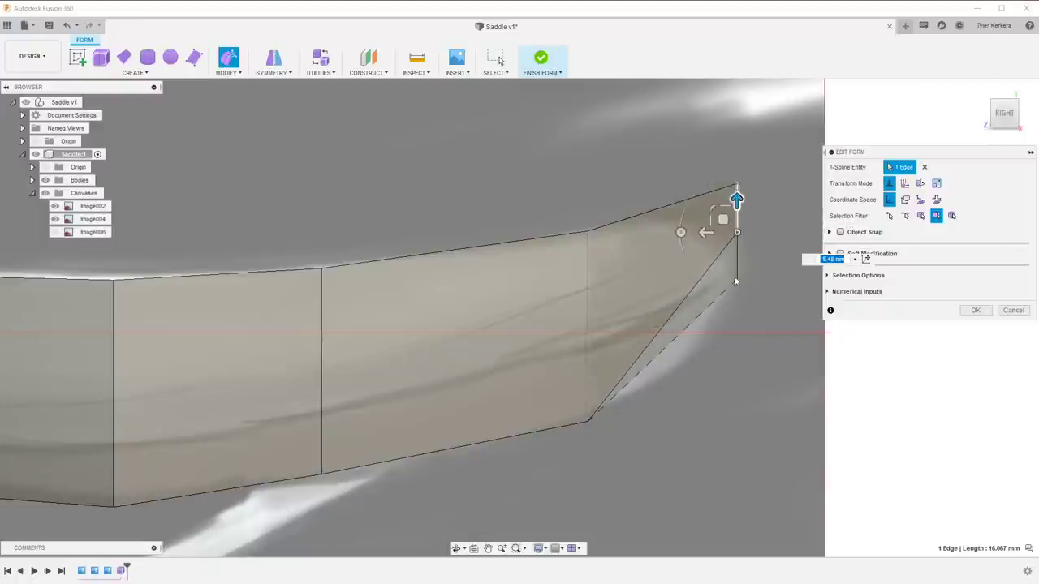
scroll(734, 329, "down", 3)
middle_click_drag(406, 453, 588, 391)
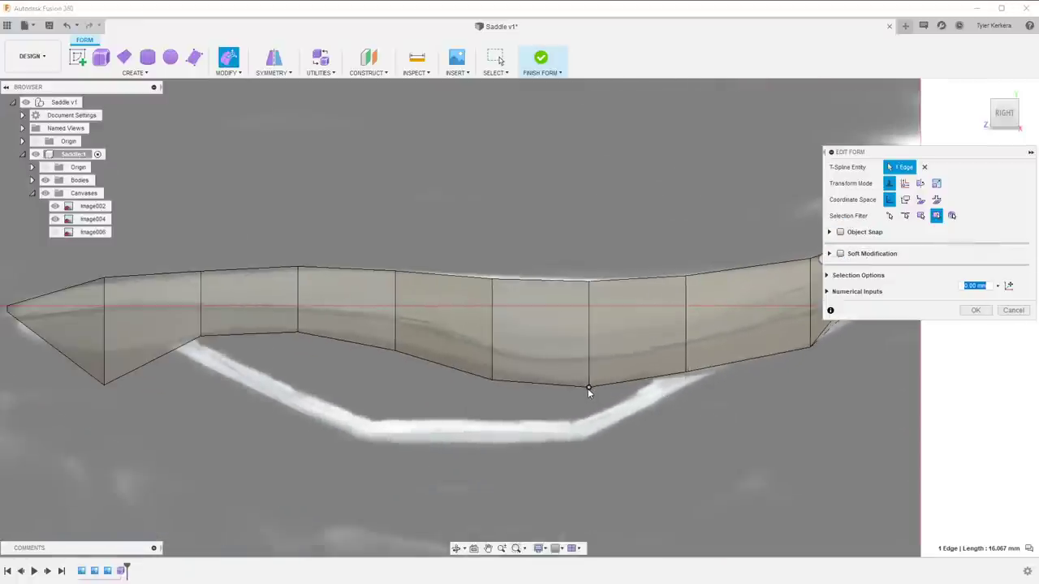
left_click(588, 390)
left_click_drag(587, 354, 589, 354)
mouse_move(461, 383)
middle_mouse_down("shift")
mouse_move(471, 379)
mouse_move(466, 387)
middle_mouse_up("shift")
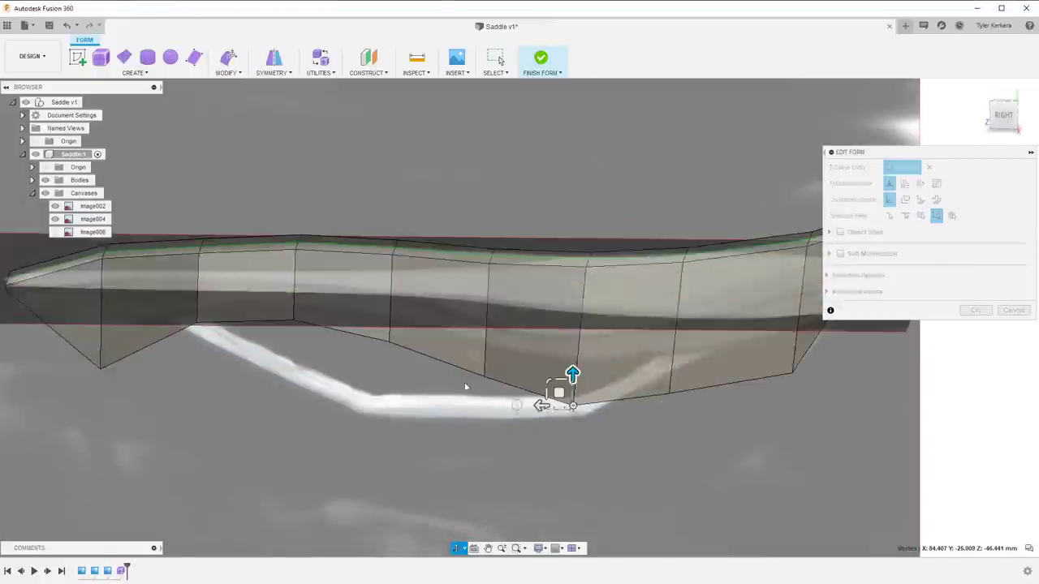
left_click(1009, 117)
Try to lower the two bottom front edges at the saddle's nose tip by about 4.4 mm
middle_click_drag(121, 333, 362, 315)
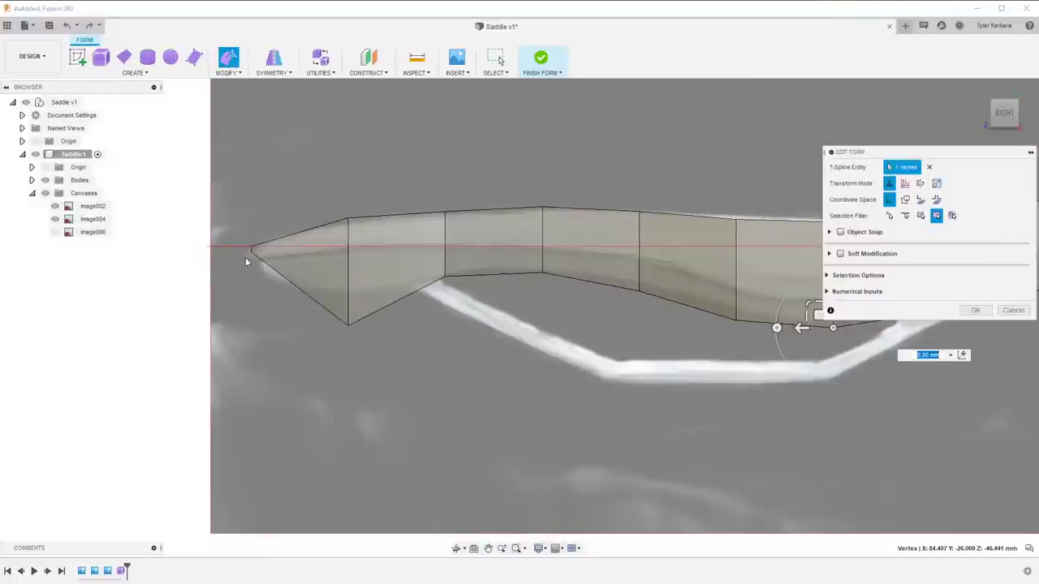
mouse_move(245, 262)
middle_mouse_down("shift")
mouse_move(277, 252)
mouse_move(259, 260)
middle_mouse_up("shift")
scroll(256, 248, "up", 3)
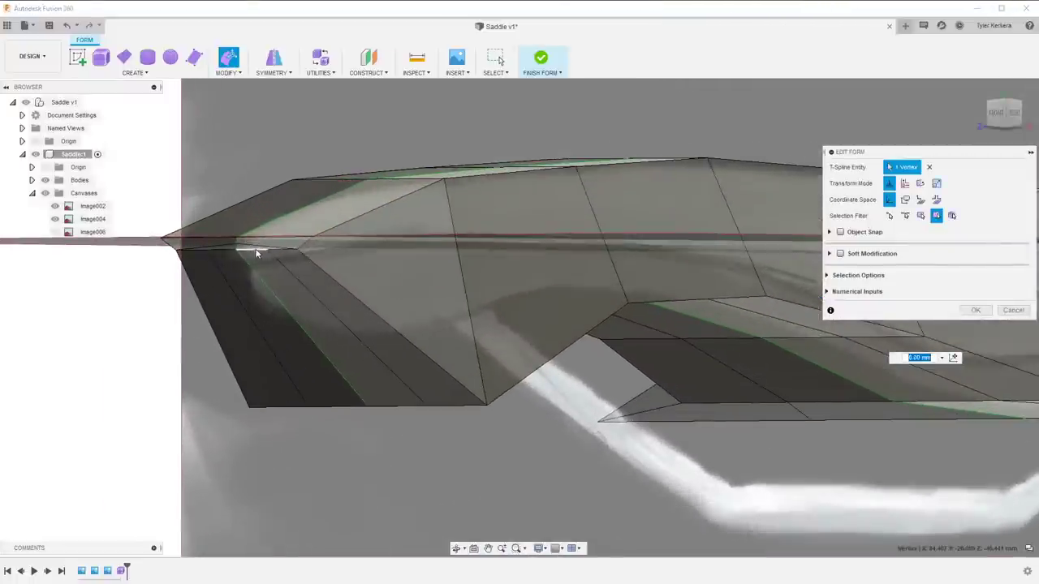
left_click(256, 251)
left_click(256, 252)
scroll(255, 252, "up", 3)
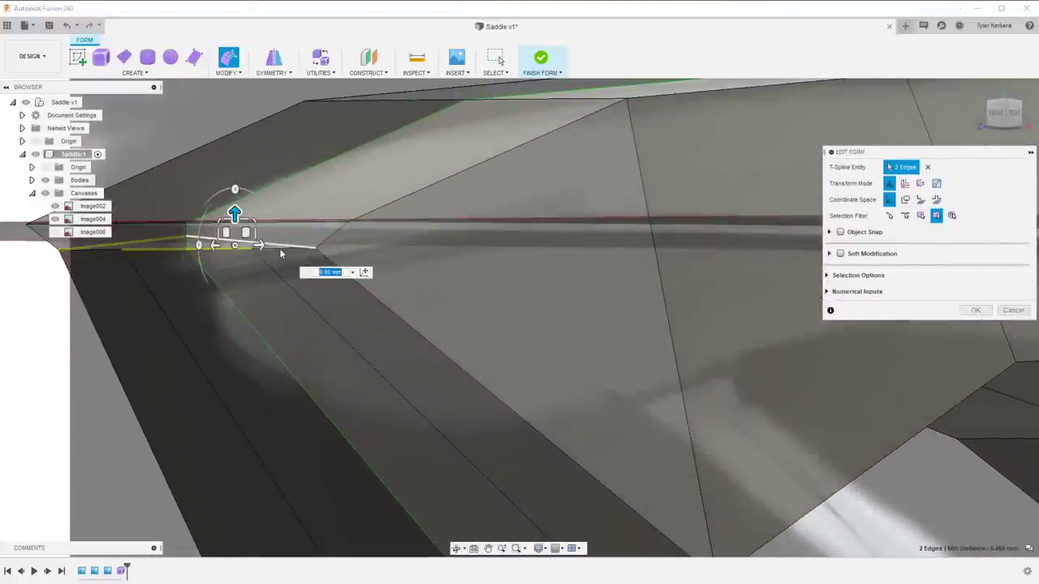
left_click(234, 250, "shift")
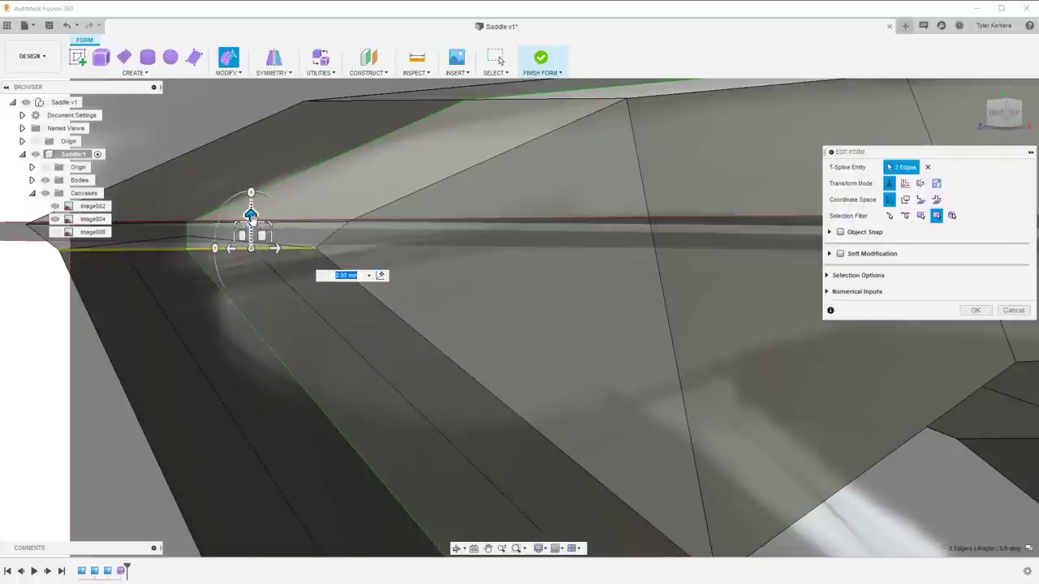
left_click_drag(251, 222, 252, 287)
scroll(220, 241, "down", 2)
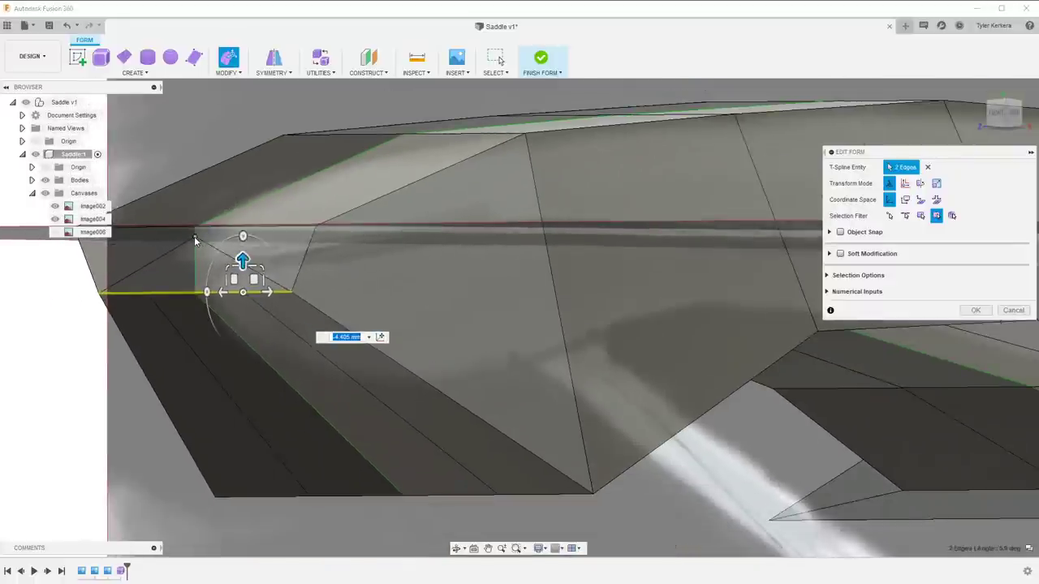
Examine the nose tip's front faces from several angles and revert the edge move there
scroll(248, 275, "up", 4)
middle_click_drag(257, 289, 377, 316, "shift")
scroll(285, 311, "down", 2)
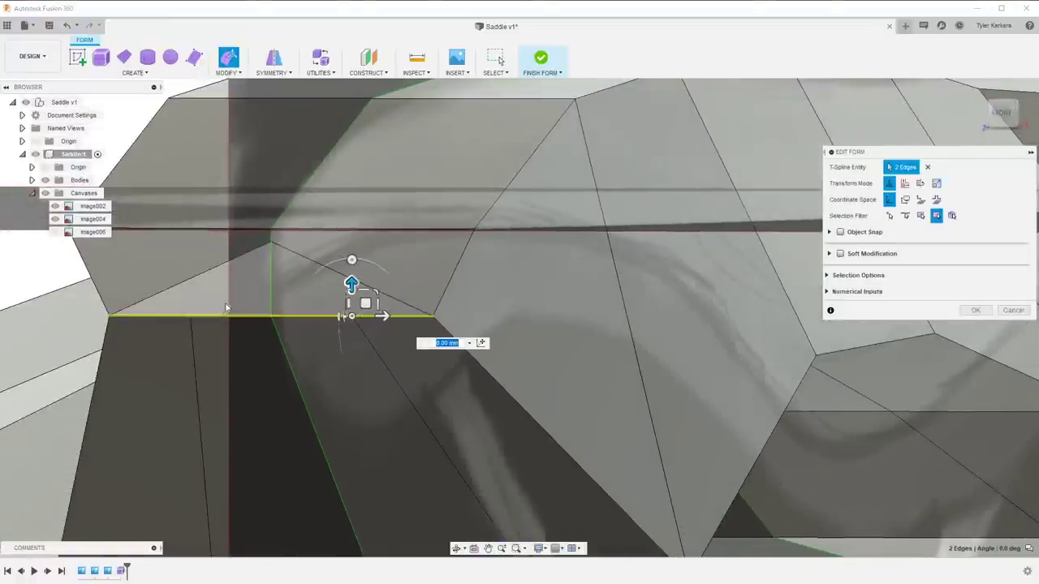
left_click(321, 260)
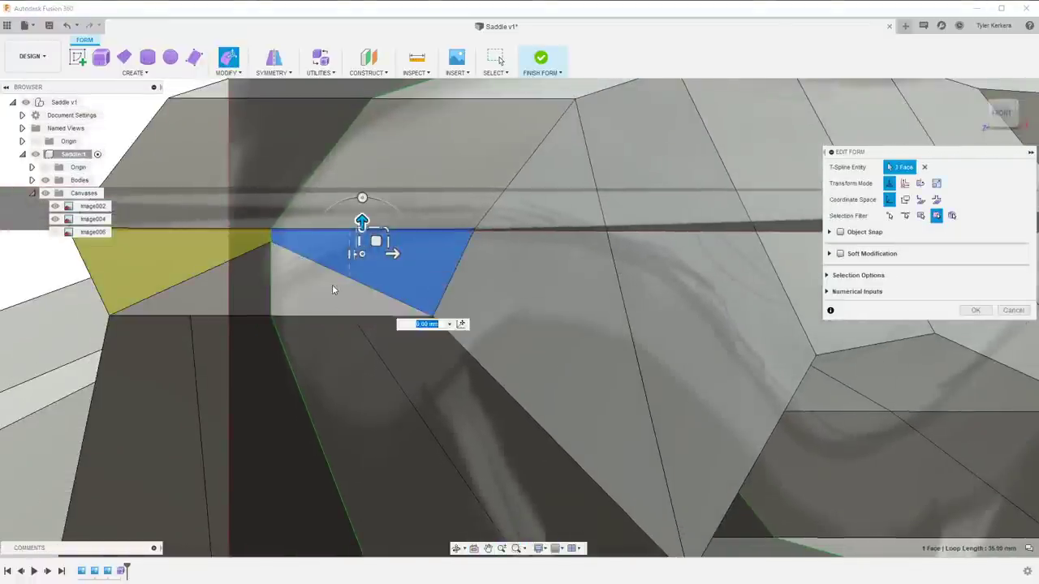
middle_click_drag(332, 285, 354, 331, "shift")
scroll(355, 336, "down", 2)
middle_click_drag(536, 345, 510, 341, "shift")
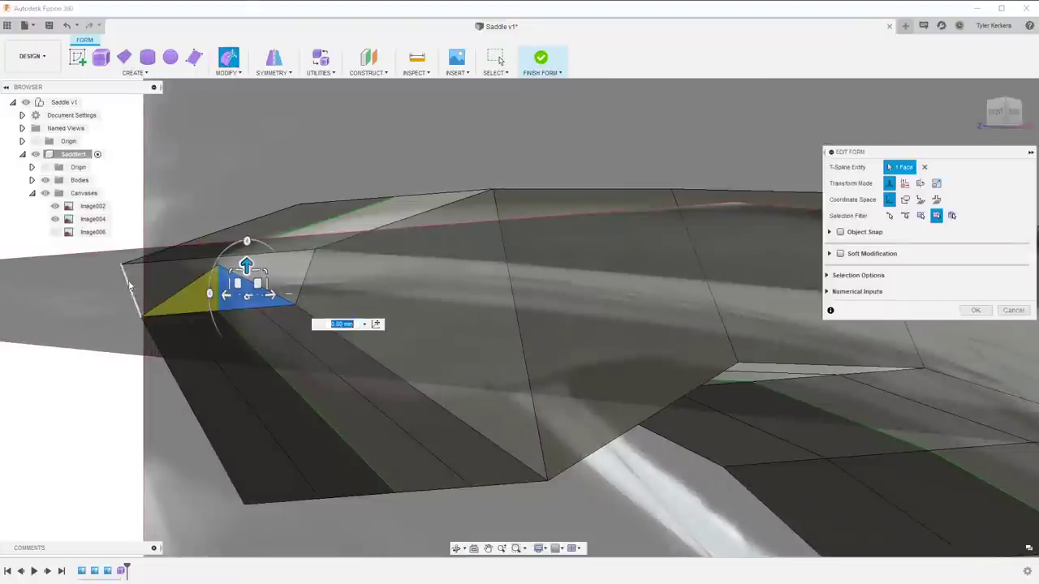
middle_click_drag(208, 296, 138, 305, "shift")
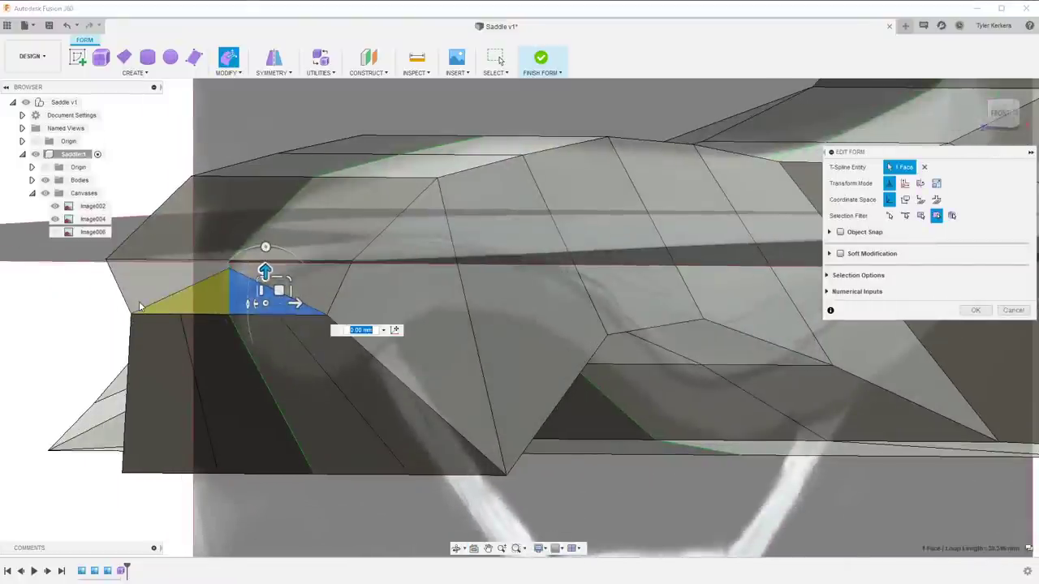
scroll(151, 307, "up", 3)
key("Escape")
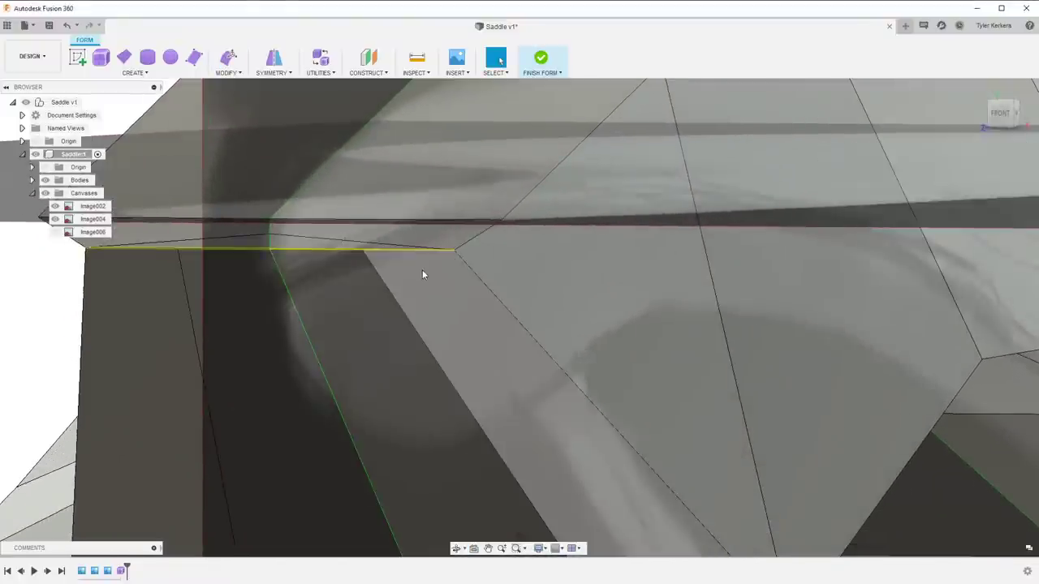
Move the two bottom front edges at the nose tip downward to deepen the front faces
key("m")
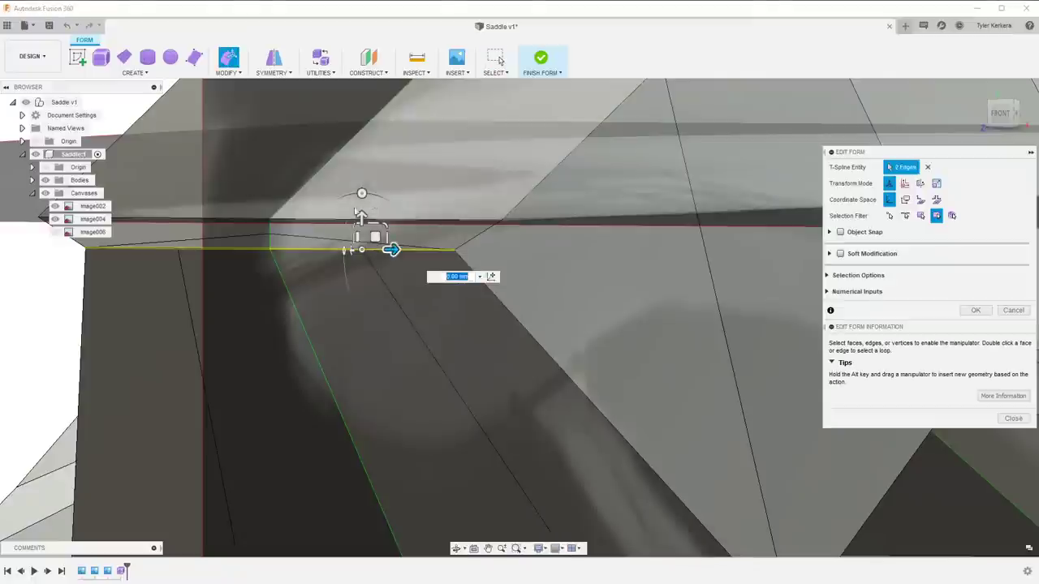
left_click_drag(357, 213, 361, 369)
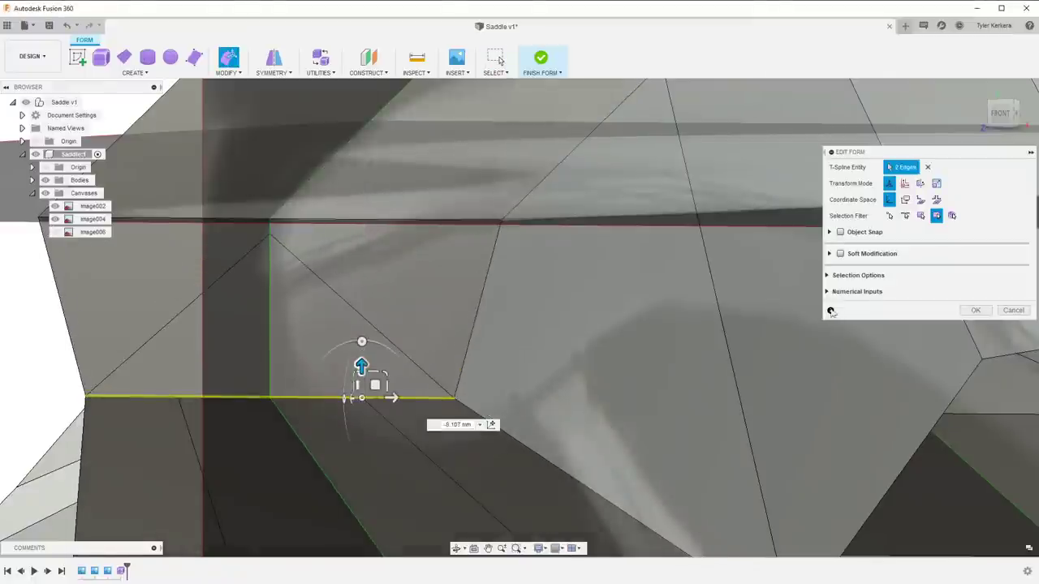
Finish the edge move and delete the mirrored pair of diagonal edges on the nose tip's front faces
left_click(980, 309)
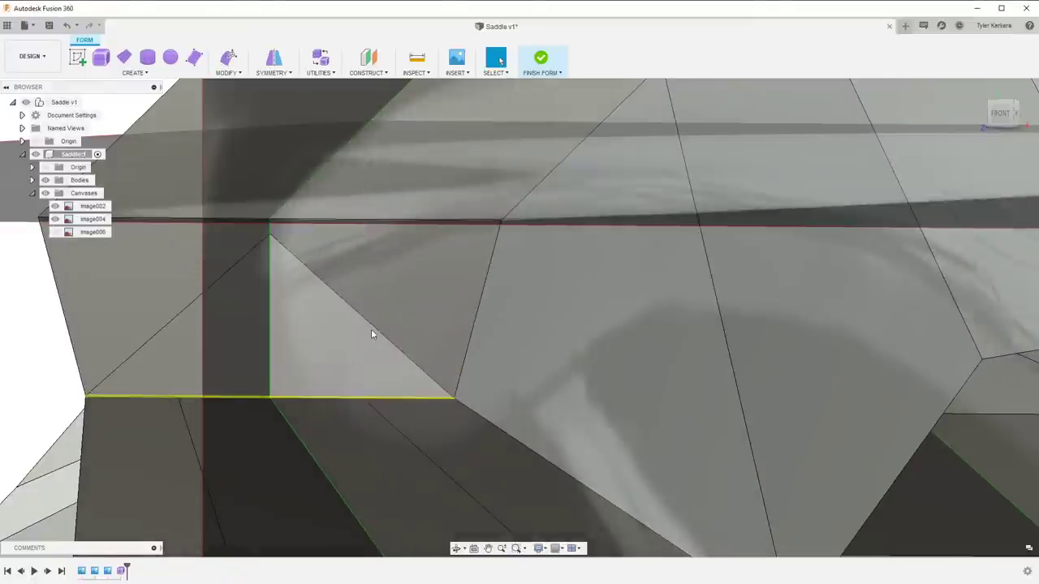
double_click(382, 333)
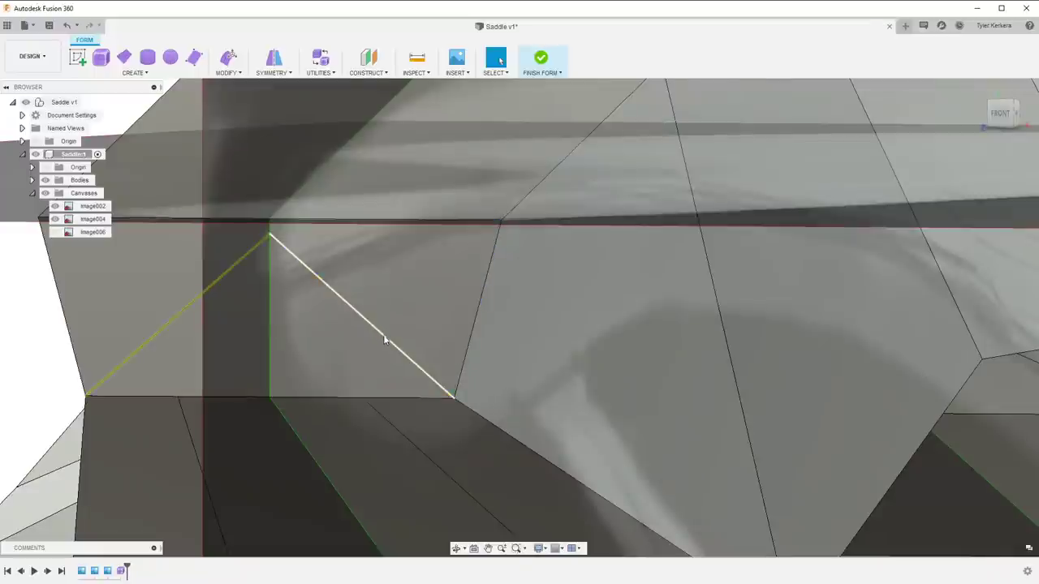
key("Delete")
scroll(389, 349, "down", 4)
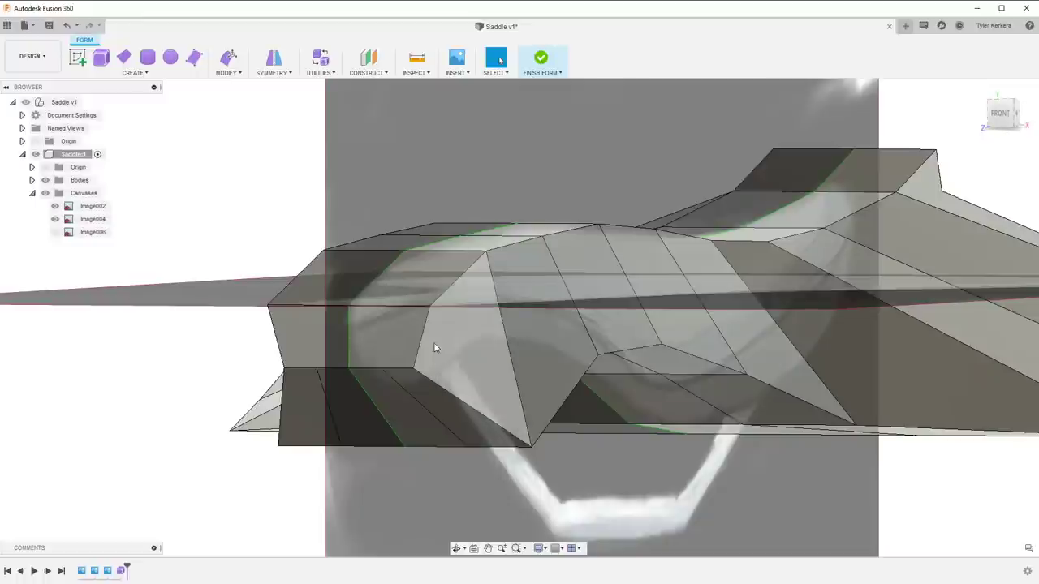
Move the nose tip's lower front corner vertex outward by about 3 mm to line up with the corner above it
mouse_move(434, 347)
middle_mouse_down("shift")
mouse_move(424, 343)
mouse_move(438, 309)
mouse_move(447, 350)
middle_mouse_up("shift")
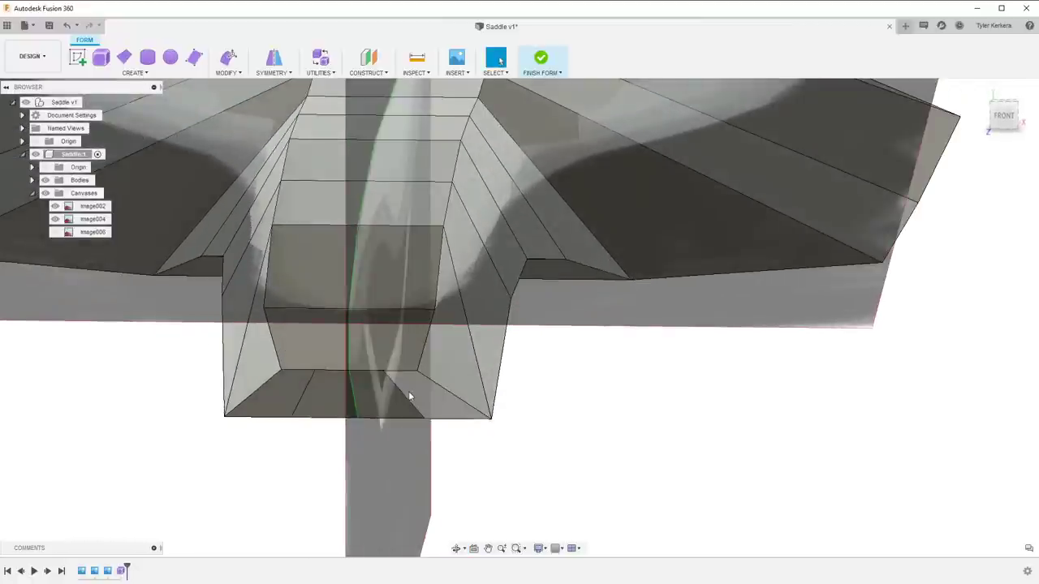
left_click(405, 394)
middle_click_drag(407, 384, 407, 325, "shift")
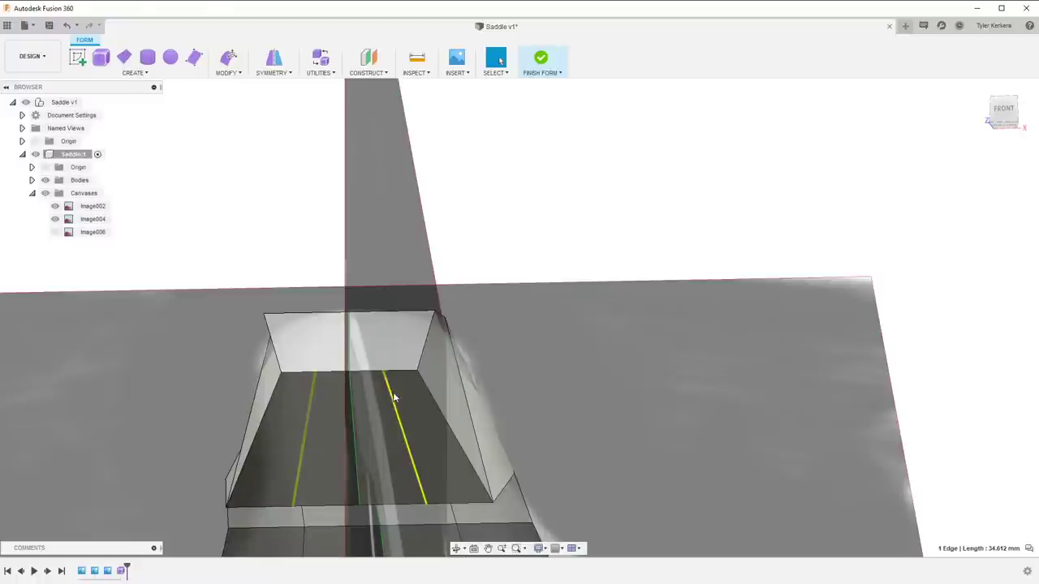
middle_click_drag(495, 329, 476, 357, "shift")
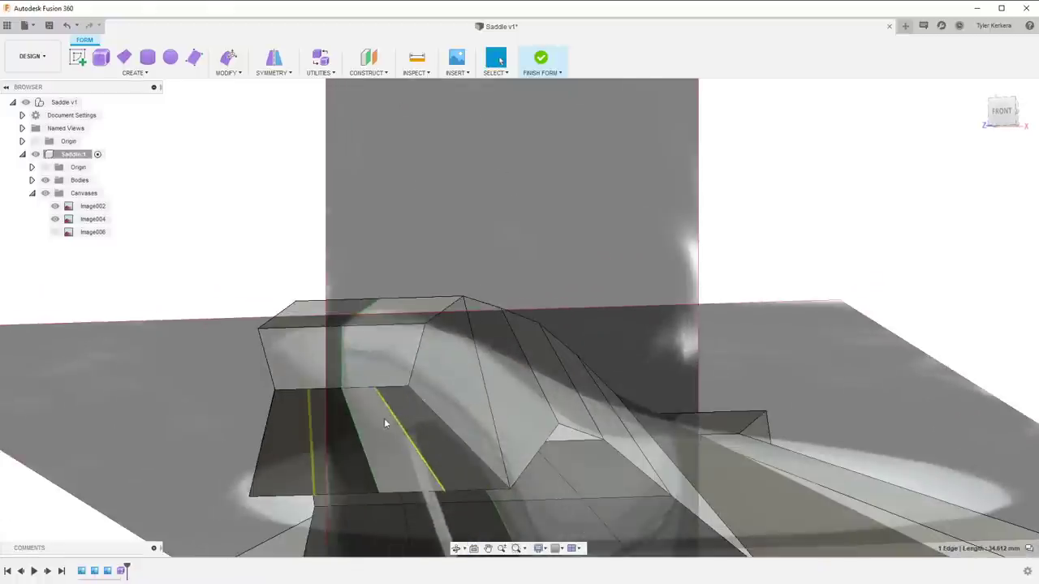
left_click(1002, 112)
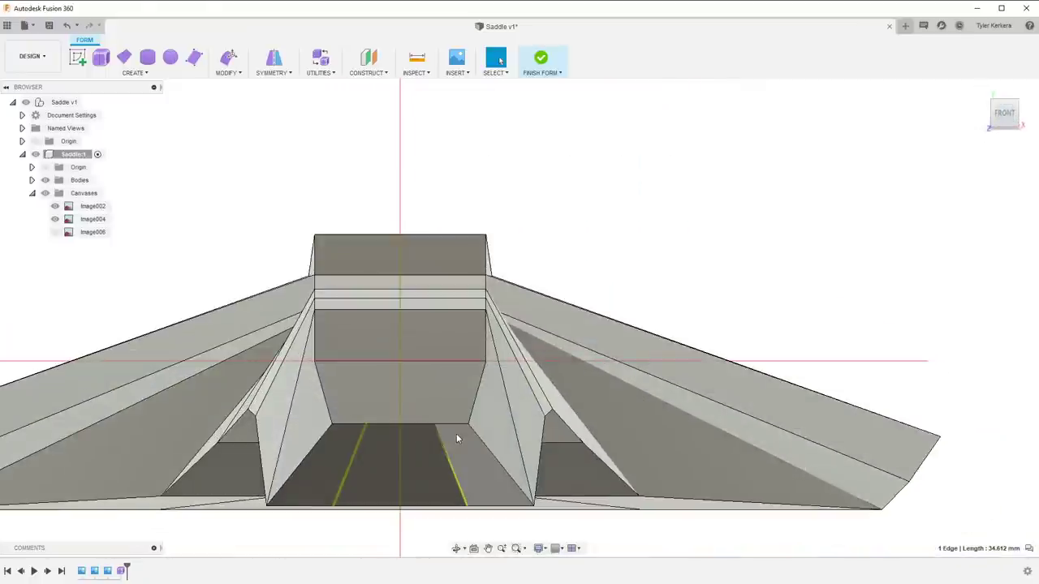
key("m")
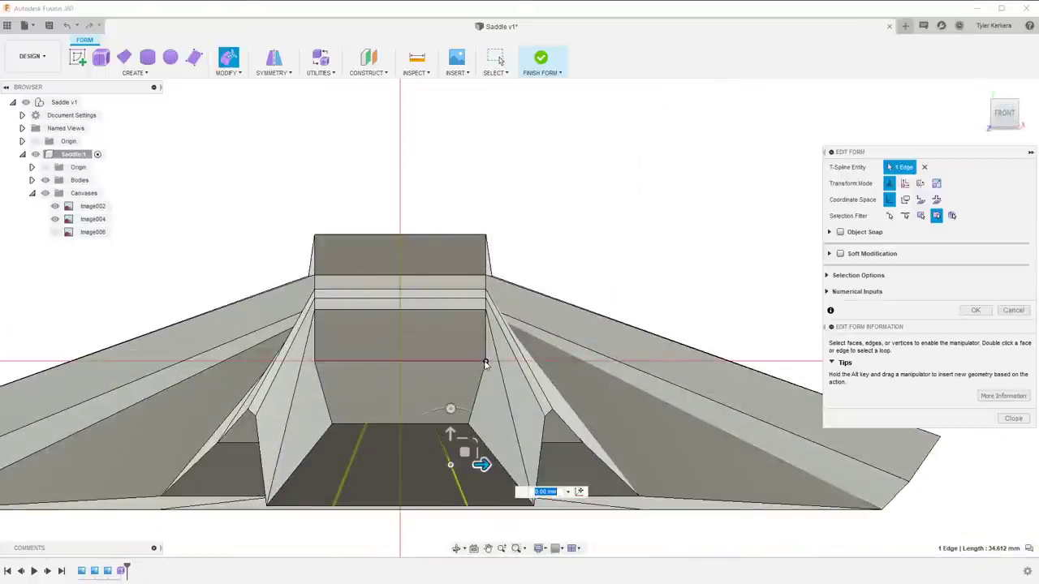
left_click(485, 361)
left_click(468, 424)
left_click_drag(479, 423, 521, 424)
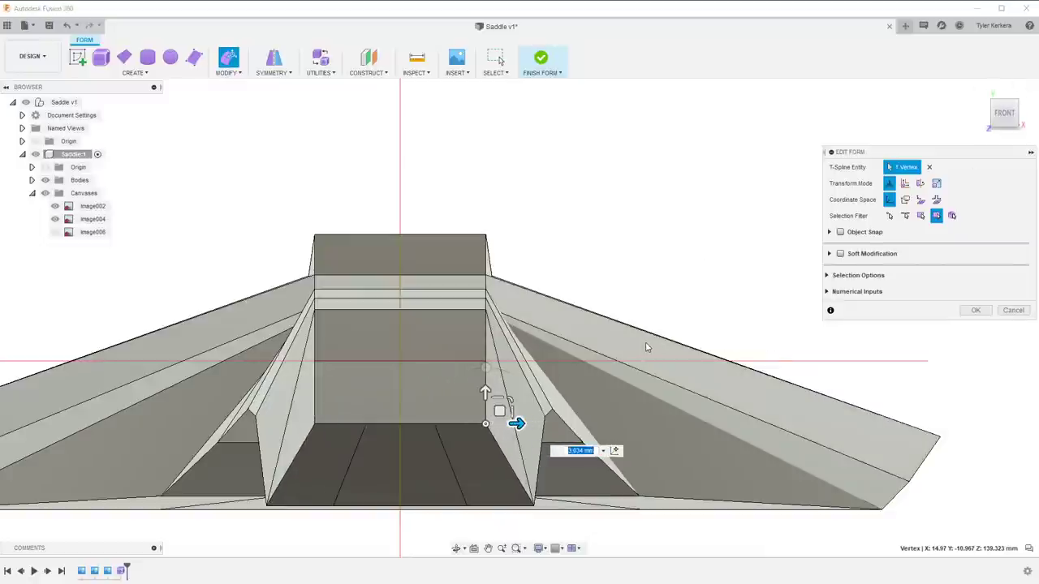
Raise the two bottom edges at the first cross-section behind the nose tip by about 7.3 mm in side view
middle_click_drag(644, 348, 528, 344, "shift")
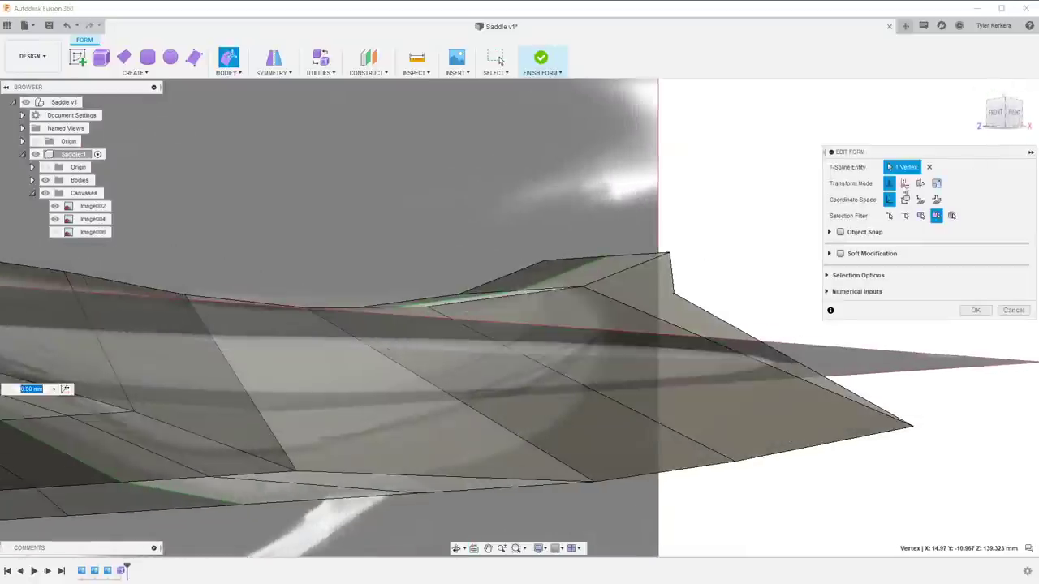
left_click(1017, 114)
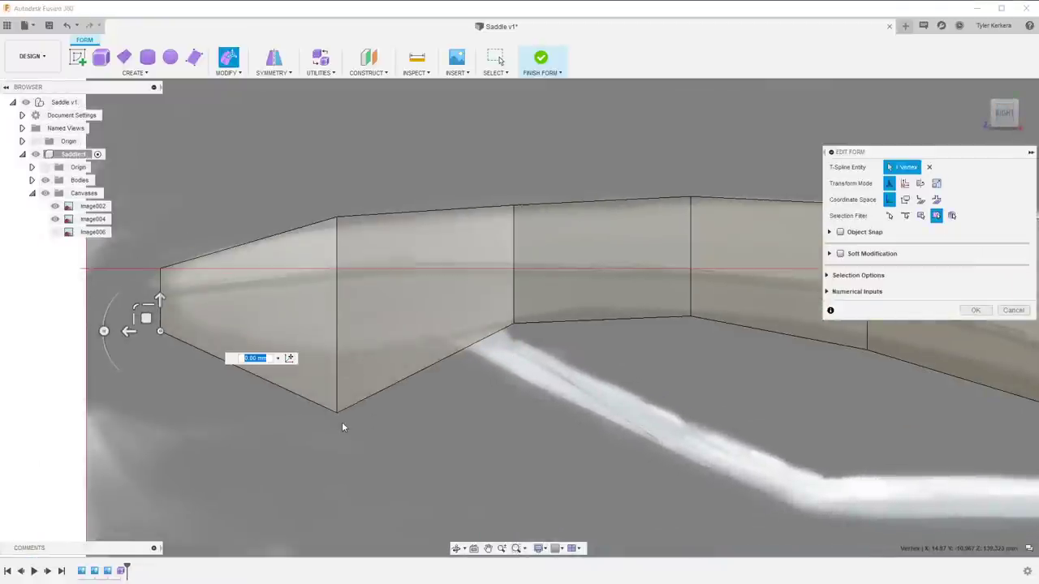
mouse_move(343, 423)
middle_mouse_down("shift")
mouse_move(347, 403)
mouse_move(336, 430)
middle_mouse_up("shift")
double_click(336, 429)
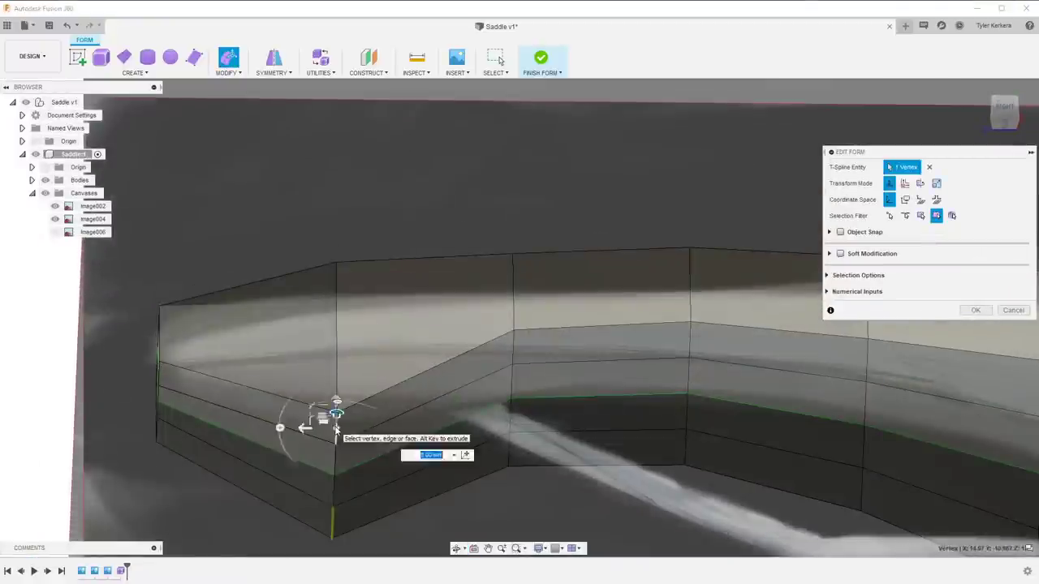
left_click(335, 480)
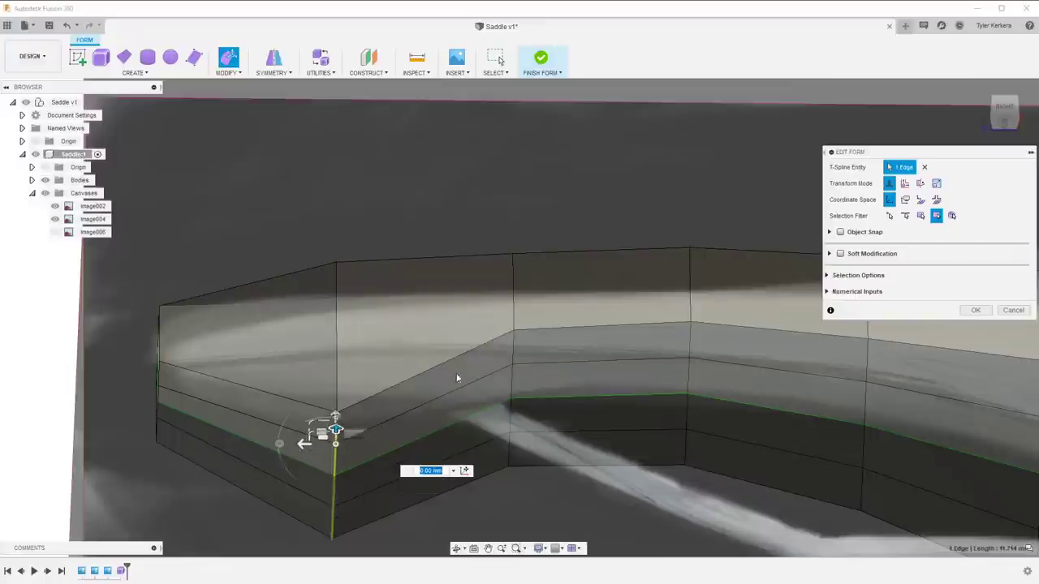
left_click(1004, 111)
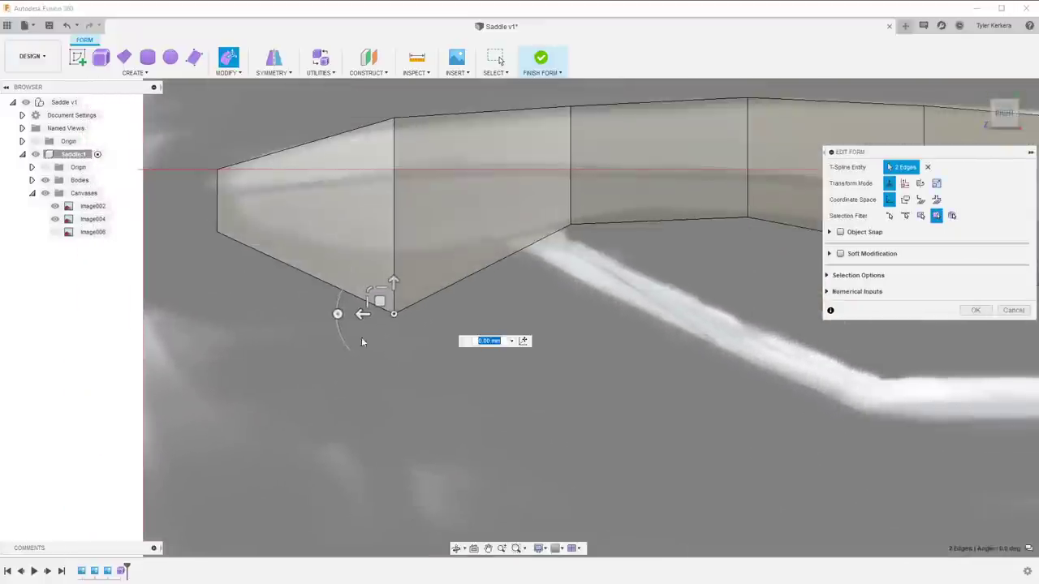
left_click_drag(393, 283, 393, 240)
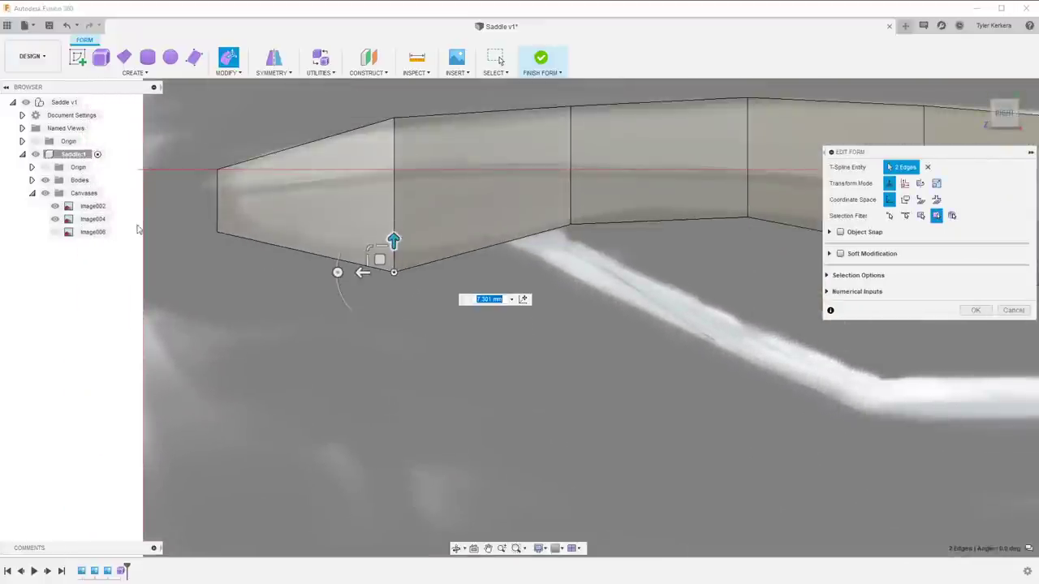
Raise the two bottom edges of the nose tip's front end by about 2.3 mm to match the side canvas
middle_click_drag(138, 230, 227, 236, "shift")
left_click(219, 233)
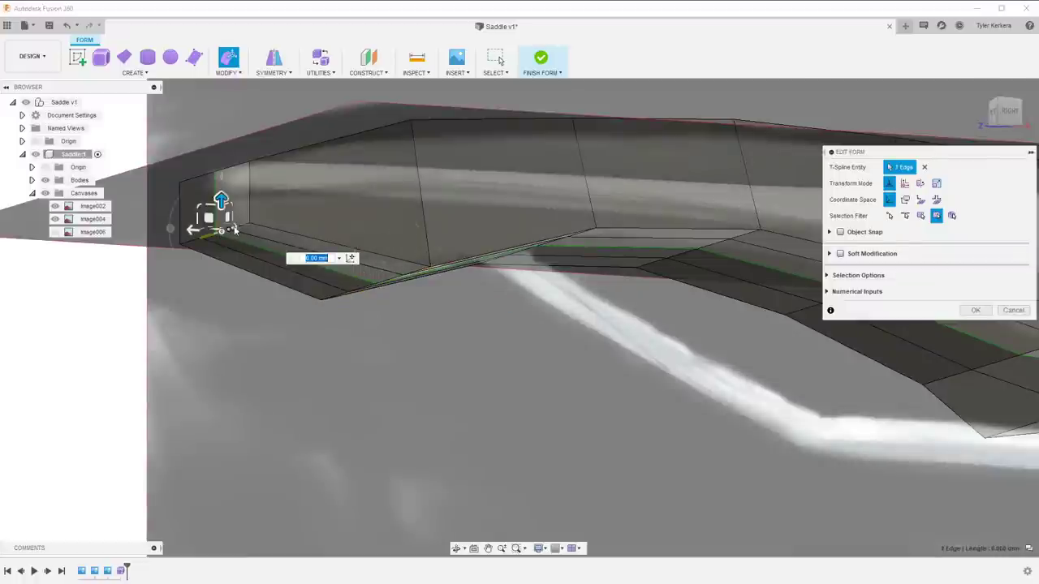
left_click(1013, 113)
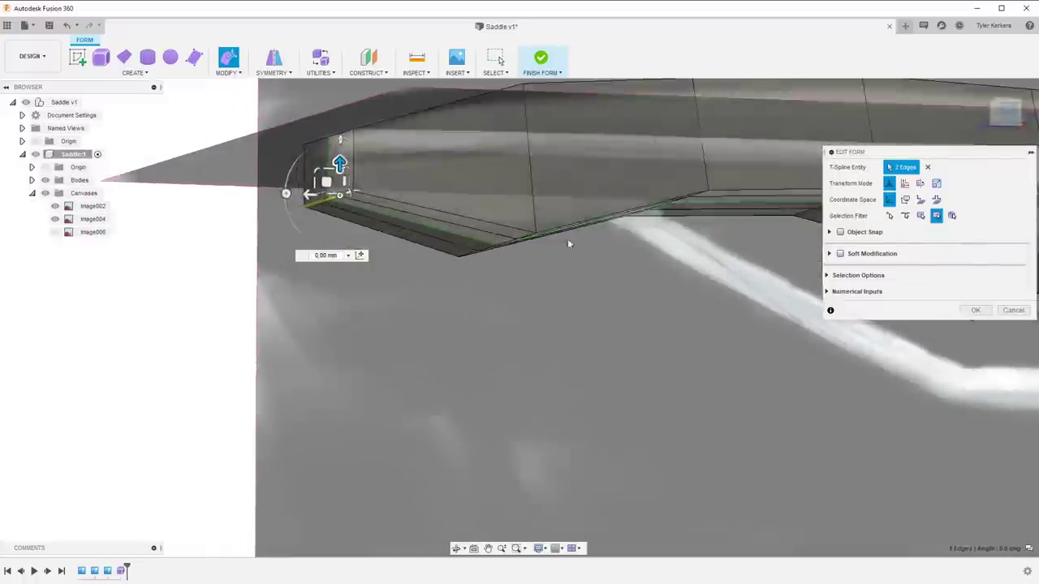
left_click_drag(524, 208, 524, 197)
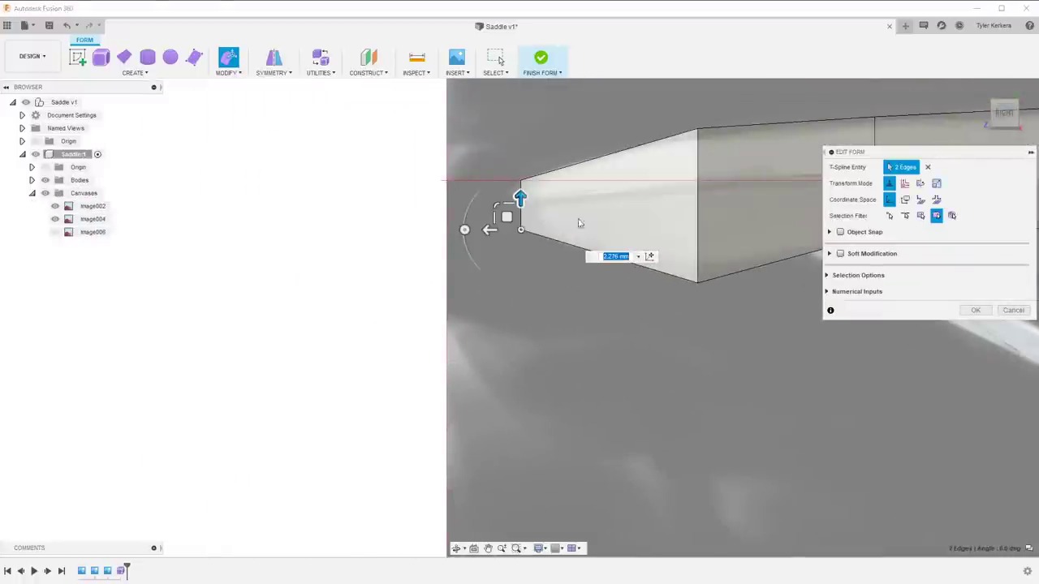
Examine the saddle's overall side profile and the faces and edges around its raised rear end from several angles
middle_click_drag(645, 184, 188, 199)
scroll(607, 325, "down", 5)
scroll(689, 373, "down", 1)
middle_click_drag(689, 373, 445, 370)
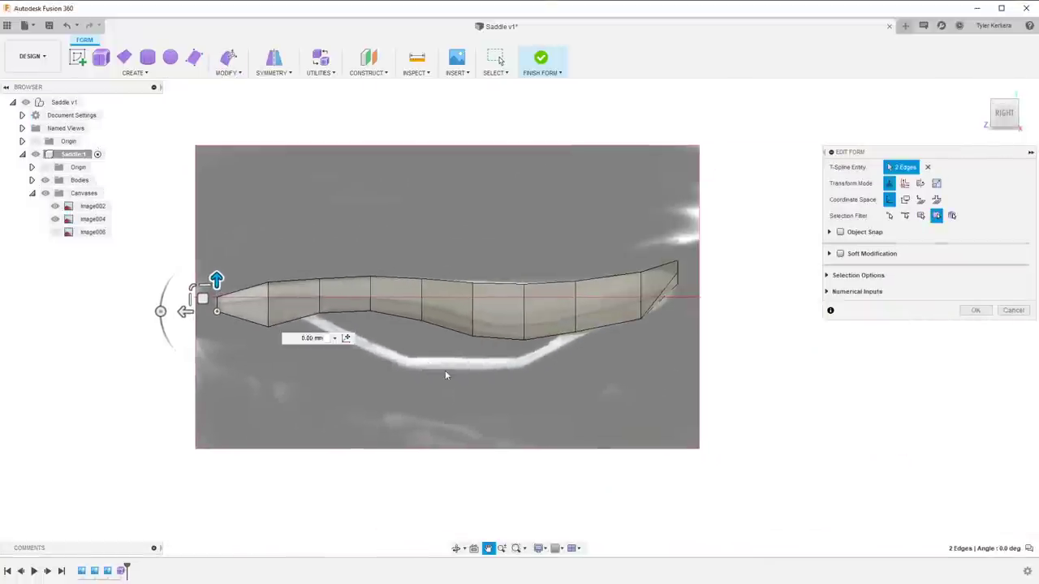
middle_click_drag(687, 288, 744, 274, "shift")
scroll(683, 296, "up", 4)
scroll(744, 276, "up", 1)
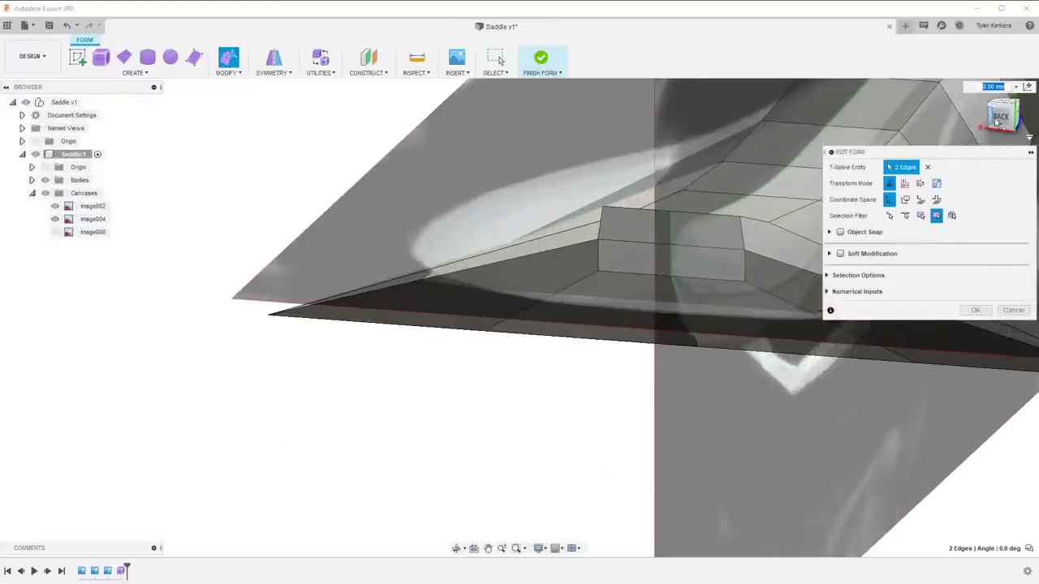
left_click(1001, 117)
middle_click_drag(393, 394, 410, 480, "shift")
left_click(394, 445)
middle_click_drag(444, 446, 459, 404, "shift")
middle_click_drag(344, 545, 386, 402)
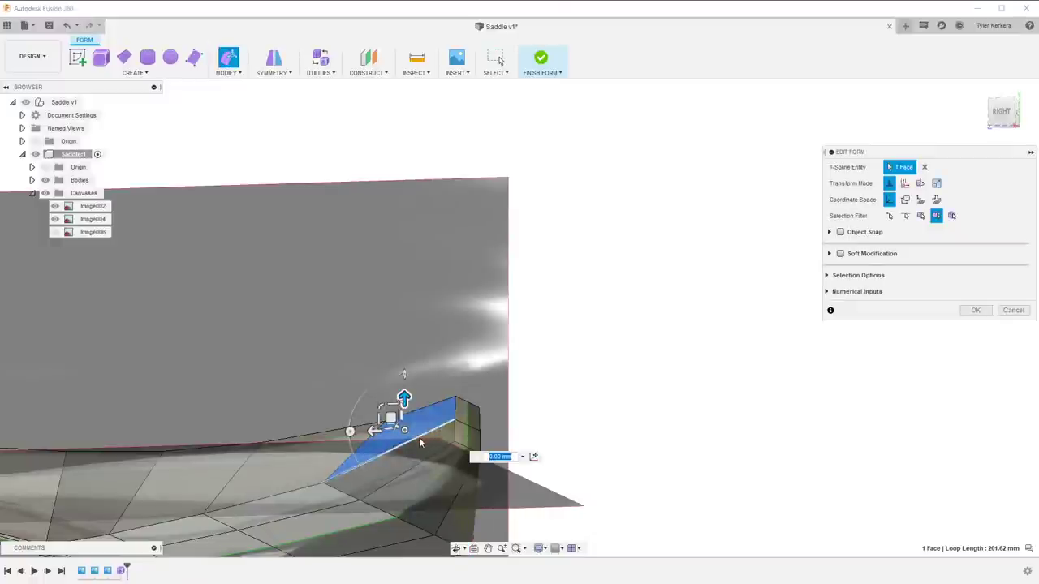
middle_click_drag(421, 443, 338, 464, "shift")
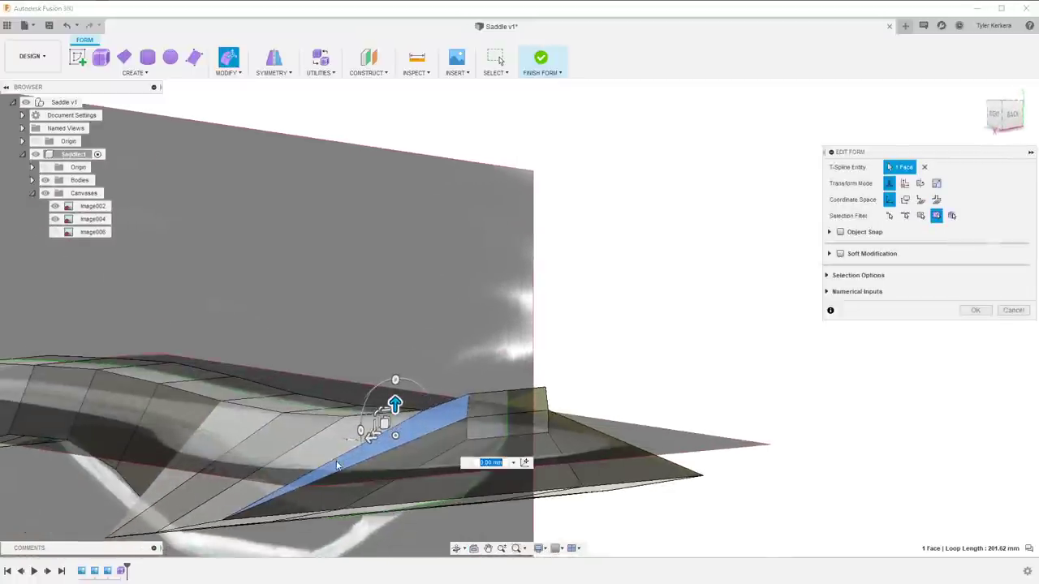
middle_click_drag(456, 408, 441, 436, "shift")
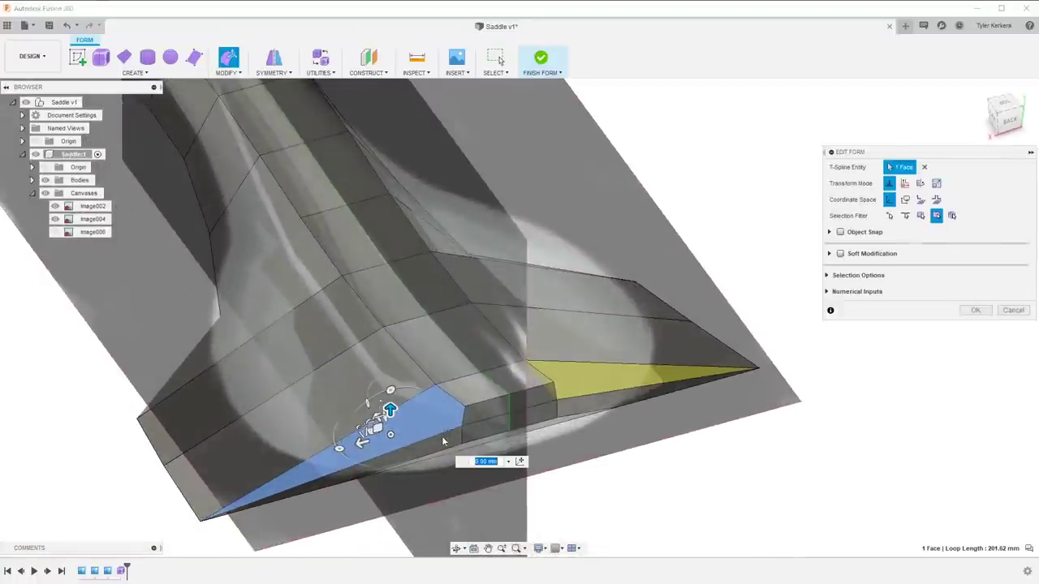
left_click(488, 399)
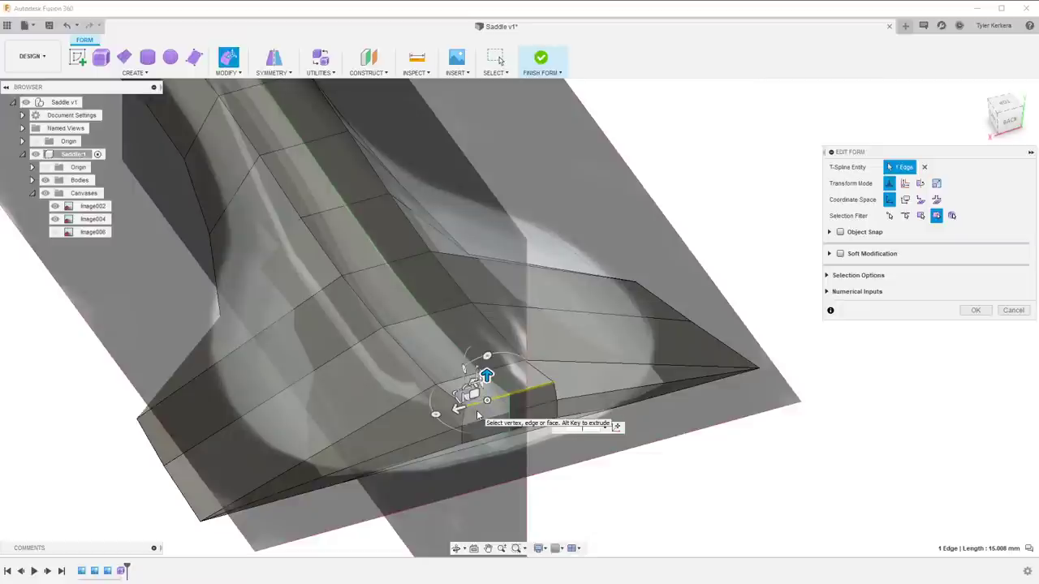
left_click(383, 418)
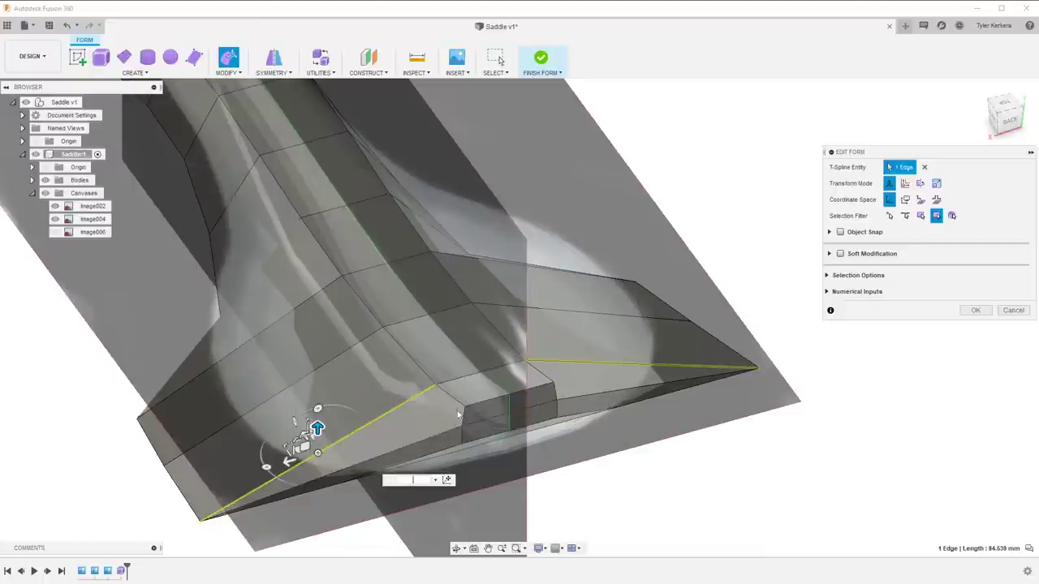
scroll(439, 430, "up", 1)
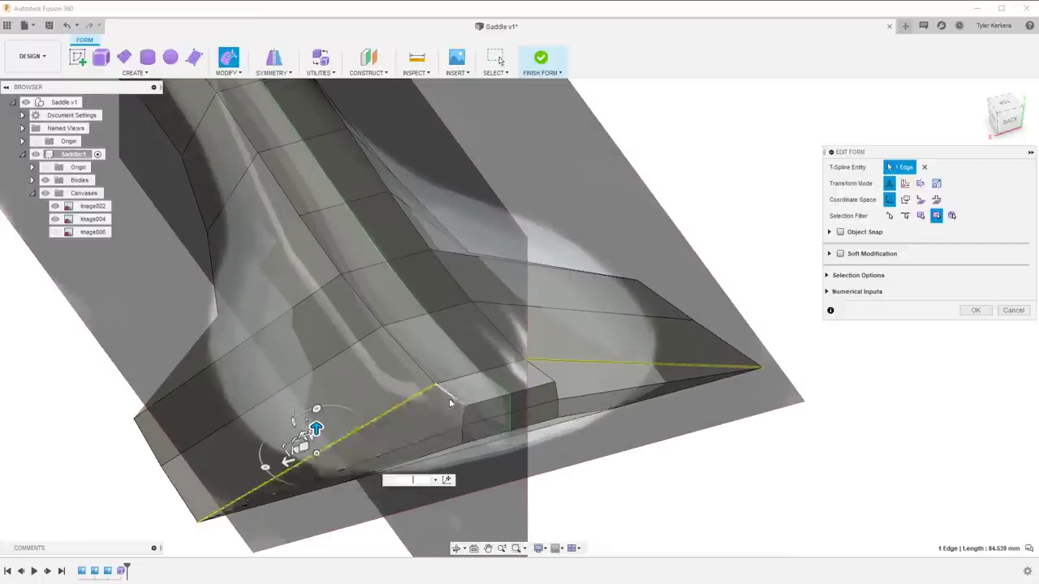
left_click(461, 414)
left_click(463, 418)
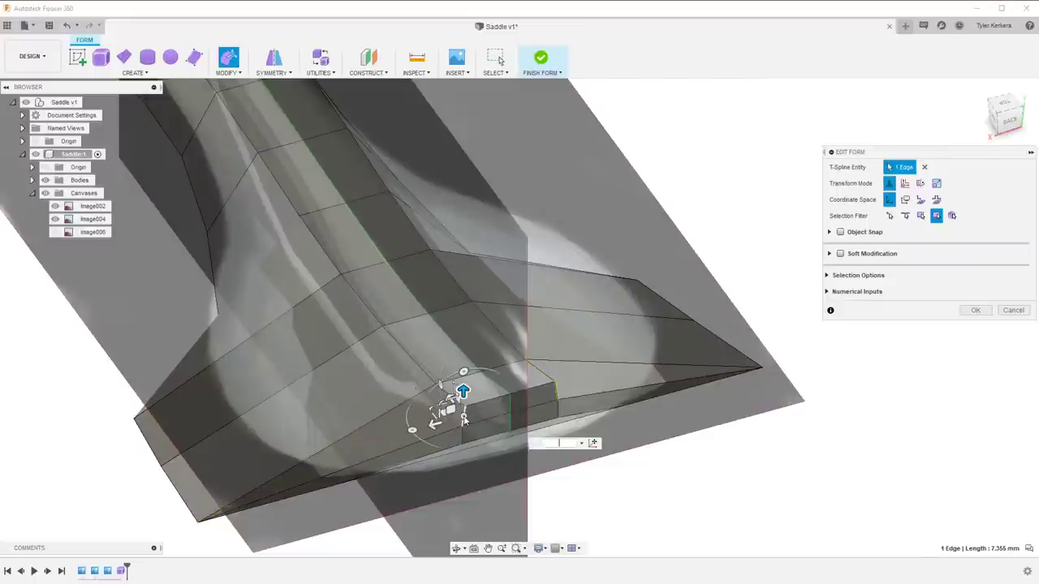
scroll(463, 418, "up", 5)
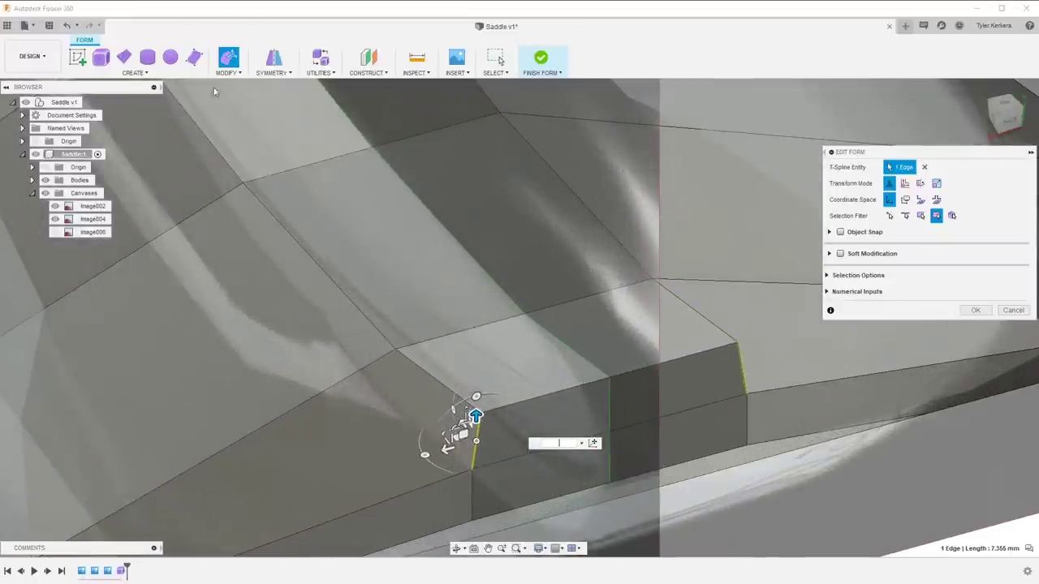
Insert an edge with Insert Point across the rear side face, joining the upper corner vertex to the end face's middle corner vertex
left_click(232, 72)
left_click(240, 124)
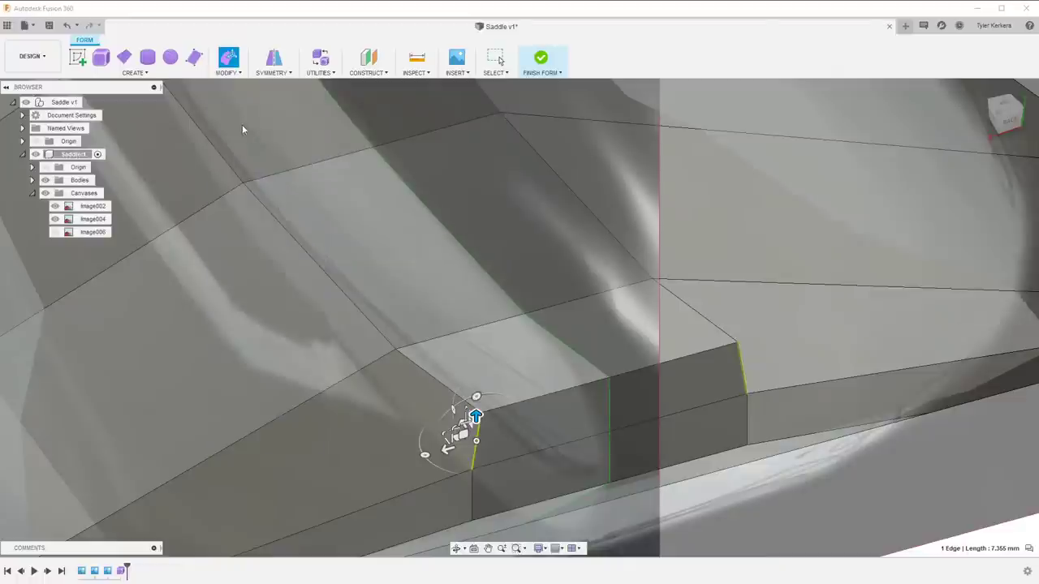
key("Return")
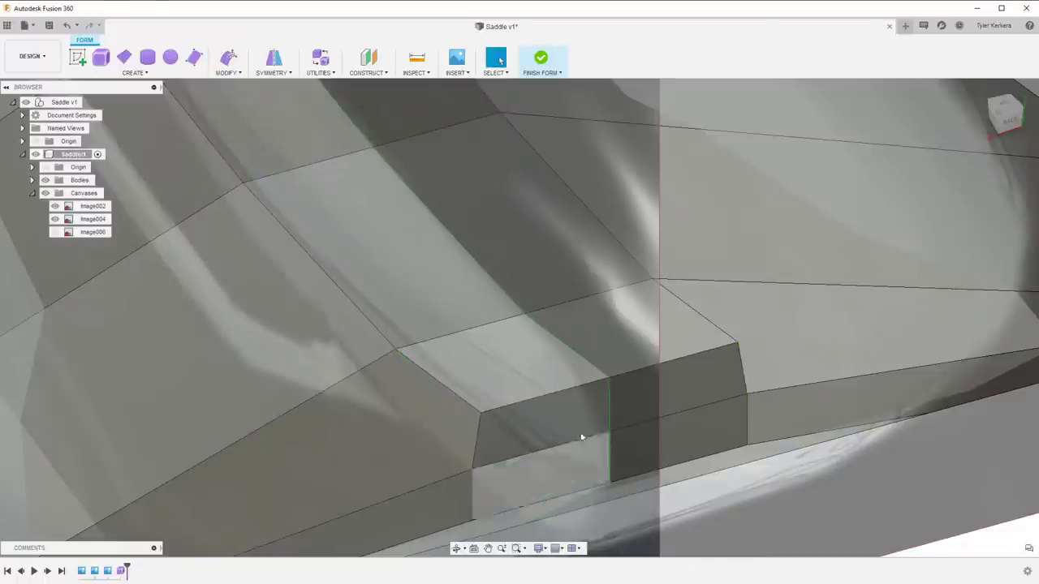
right_click_drag(885, 542, 863, 455)
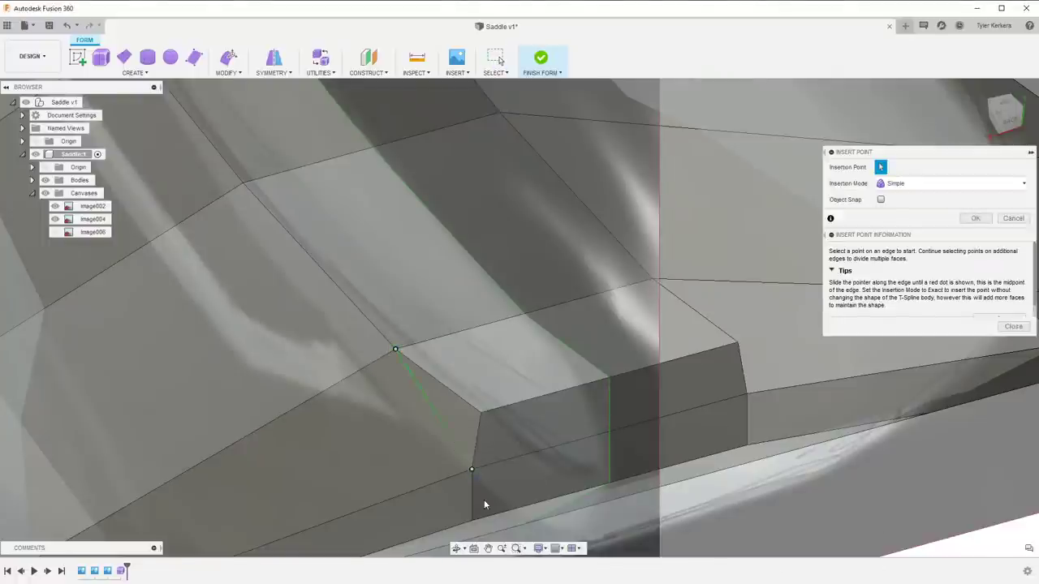
scroll(474, 444, "down", 3)
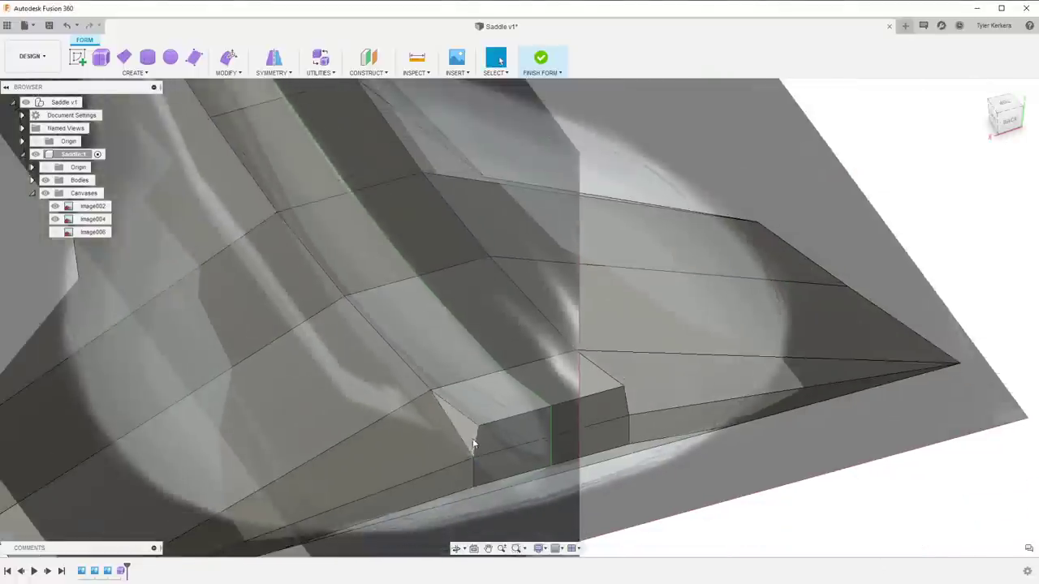
scroll(474, 422, "down", 1)
Try to delete the short edges around the rear end's raised corner, and revert the deletion
middle_click_drag(475, 420, 471, 446, "shift")
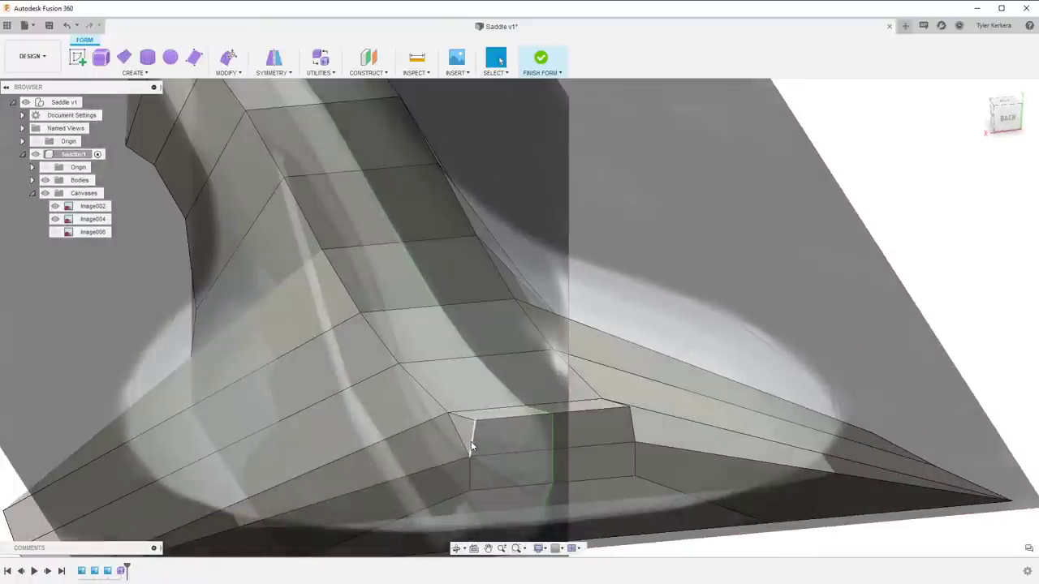
left_click(468, 422, "ctrl")
key("Escape")
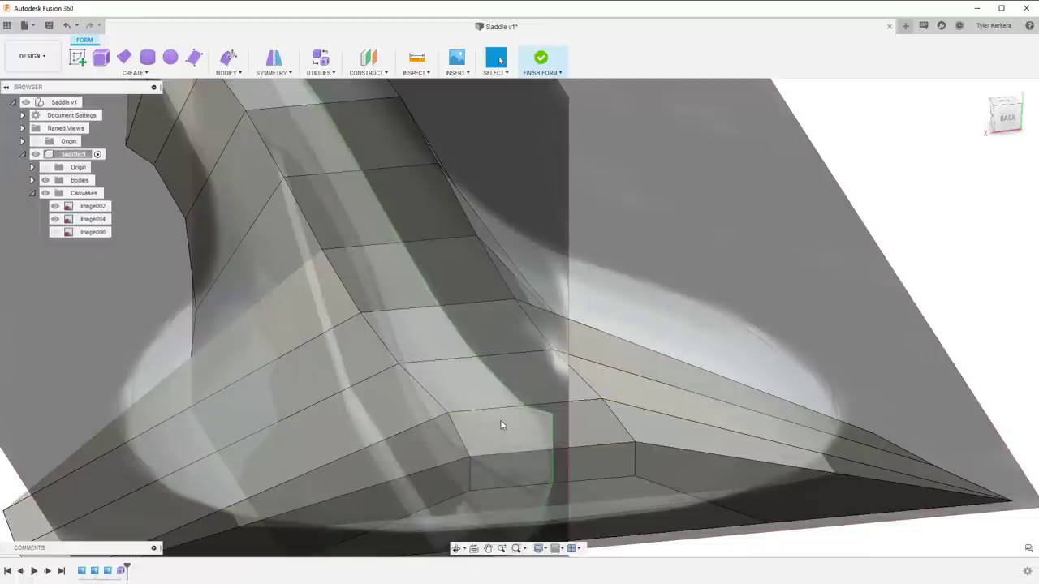
scroll(462, 471, "down", 2)
middle_click_drag(461, 471, 500, 430, "shift")
scroll(487, 452, "up", 5)
scroll(476, 425, "up", 1)
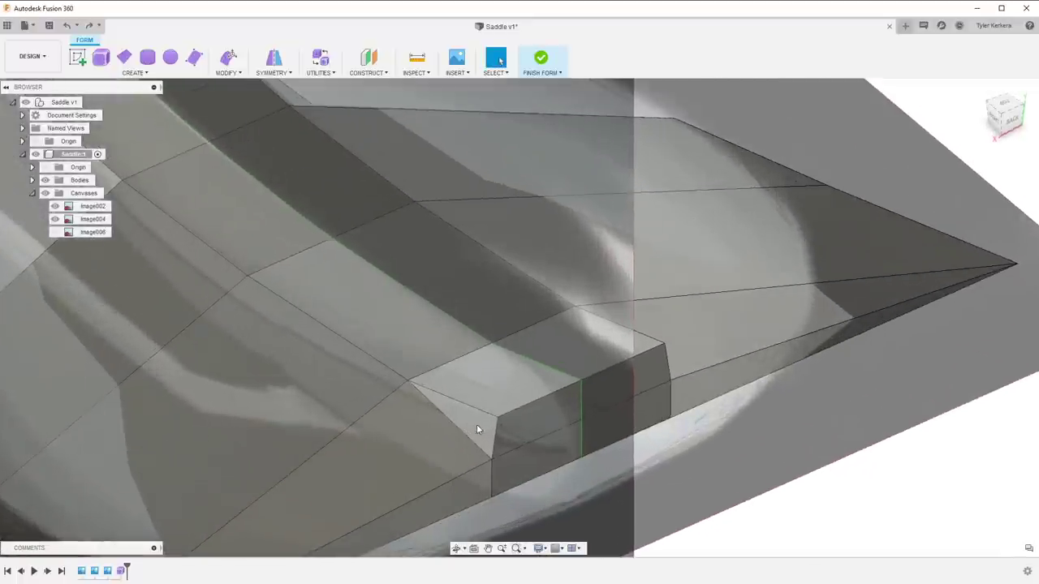
Try to insert an edge with Insert Point from the rear corner's diagonal side edge to the end face's upper middle vertex
scroll(476, 436, "down", 2)
left_click(473, 442)
scroll(474, 443, "down", 3)
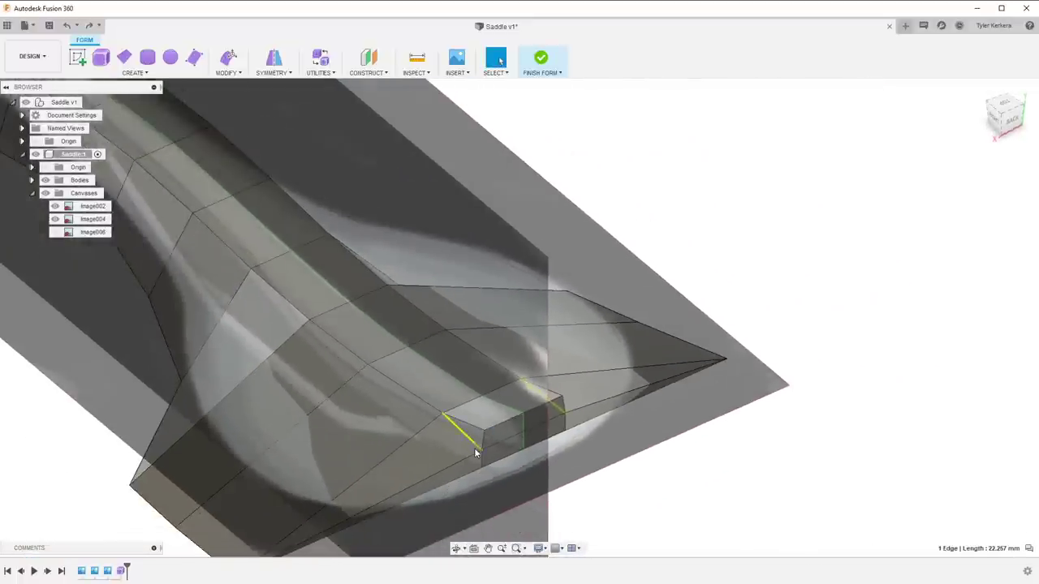
scroll(484, 434, "up", 3)
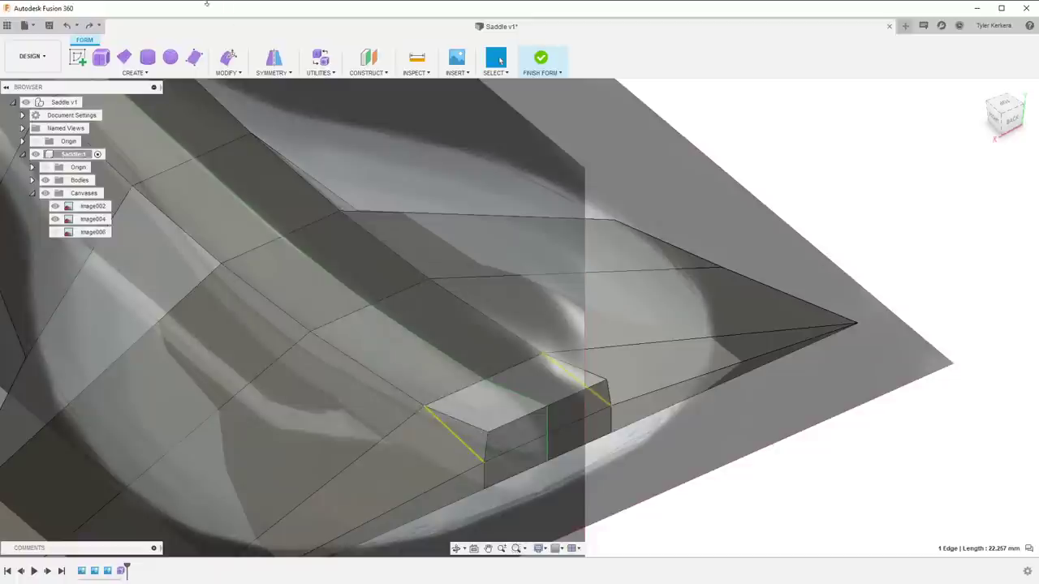
left_click(236, 72)
left_click(247, 125)
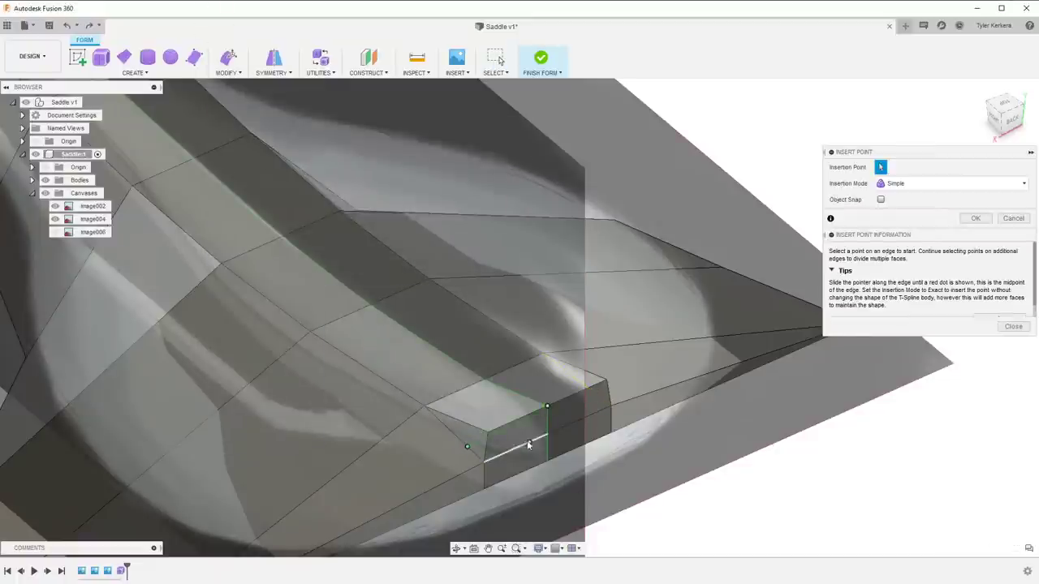
left_click(972, 220)
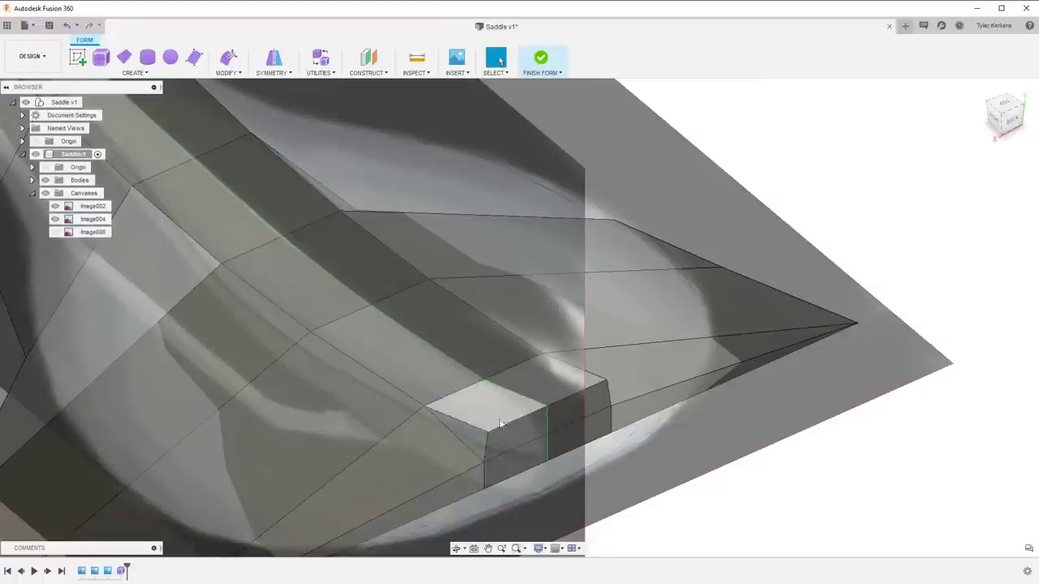
middle_click_drag(487, 444, 514, 345, "shift")
scroll(468, 464, "up", 3)
key("e")
scroll(466, 449, "down", 2)
left_click(516, 345)
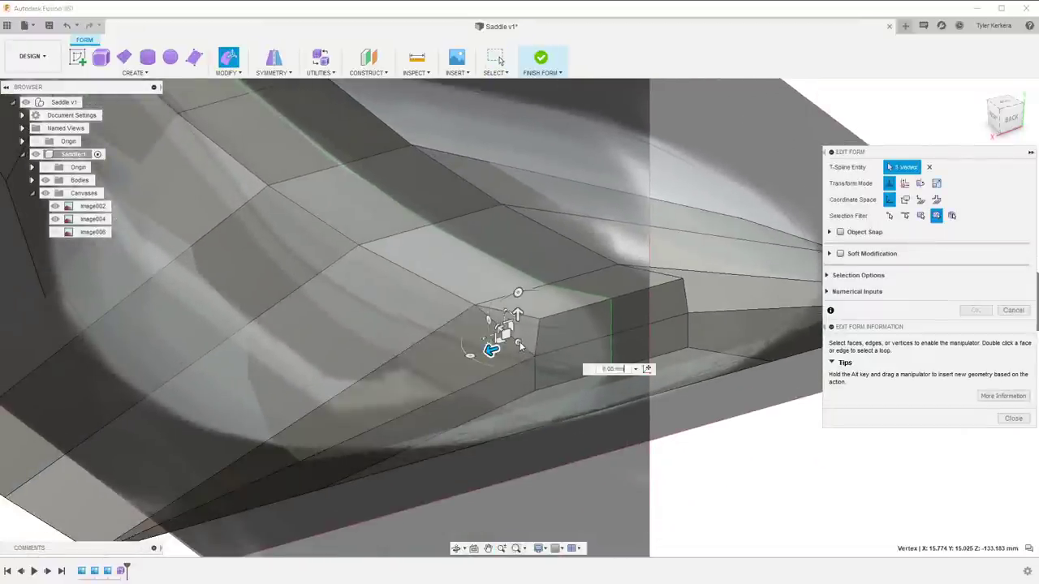
key("Escape")
key("e")
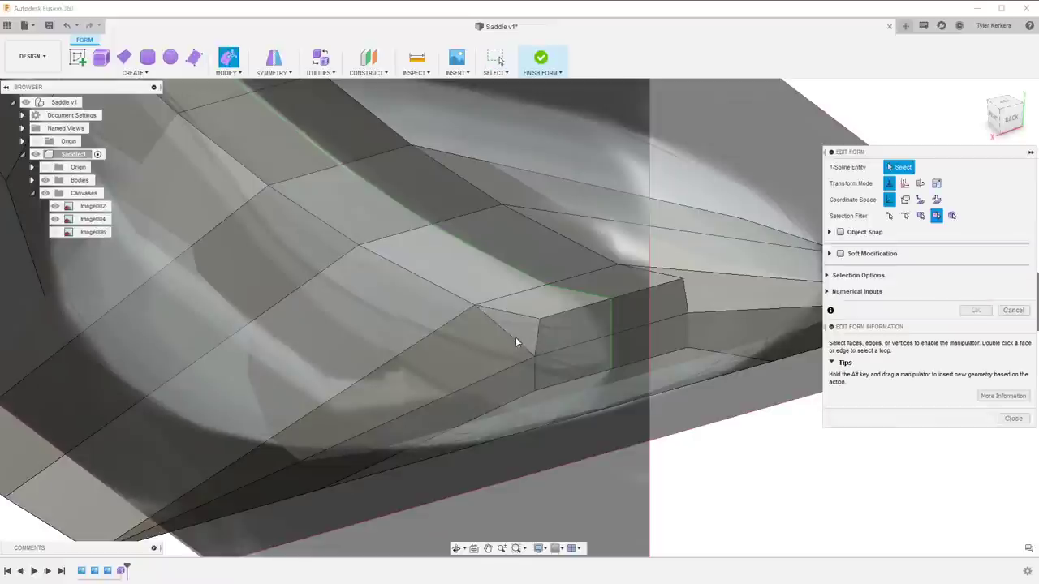
left_click(516, 337)
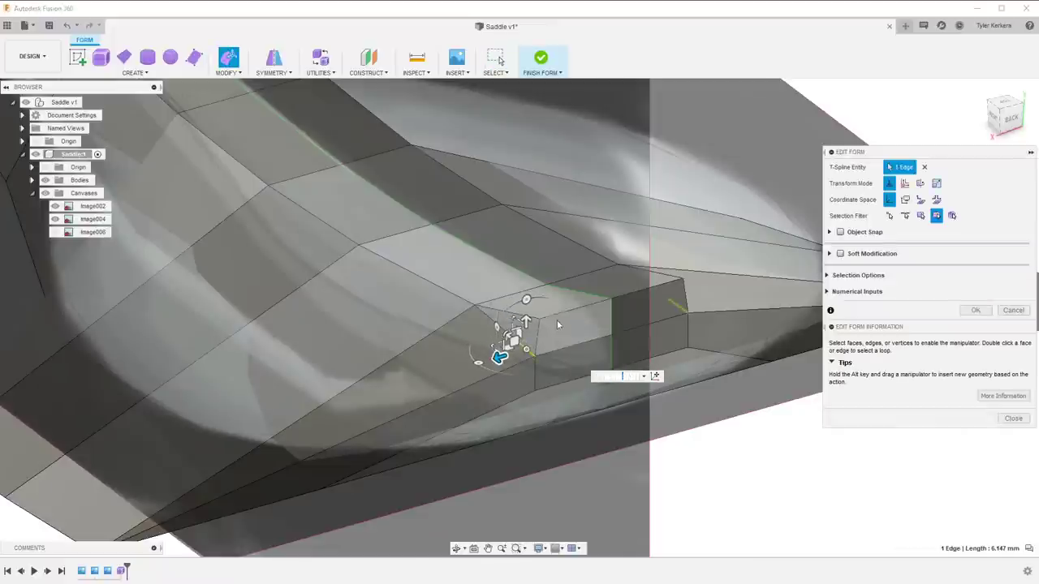
key("Escape")
Try to delete both segments of the diagonal edge beside the rear end's raised corner
left_click(513, 334)
left_click(527, 351)
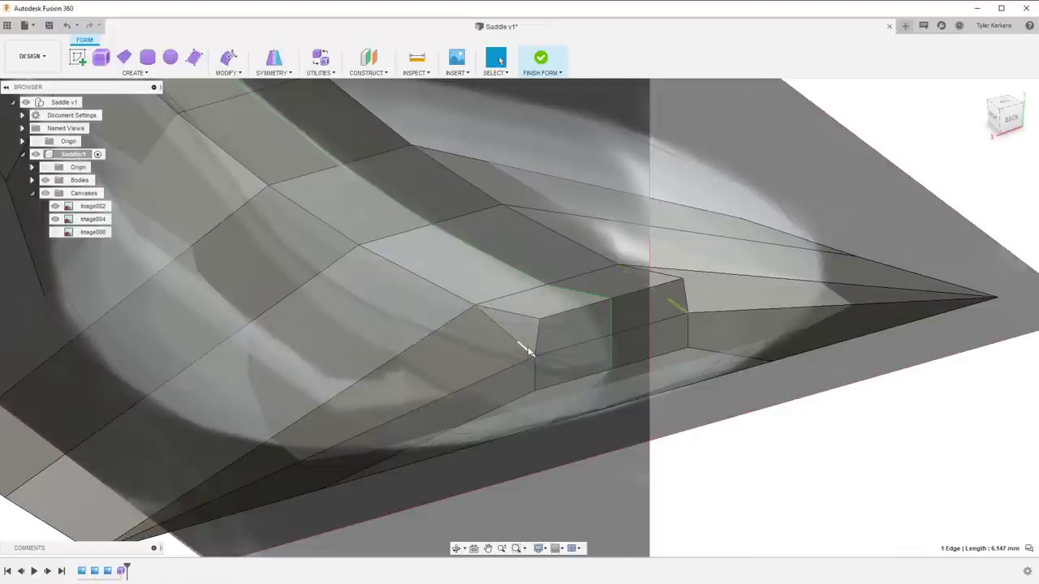
scroll(528, 352, "up", 3)
left_click(534, 358, "shift")
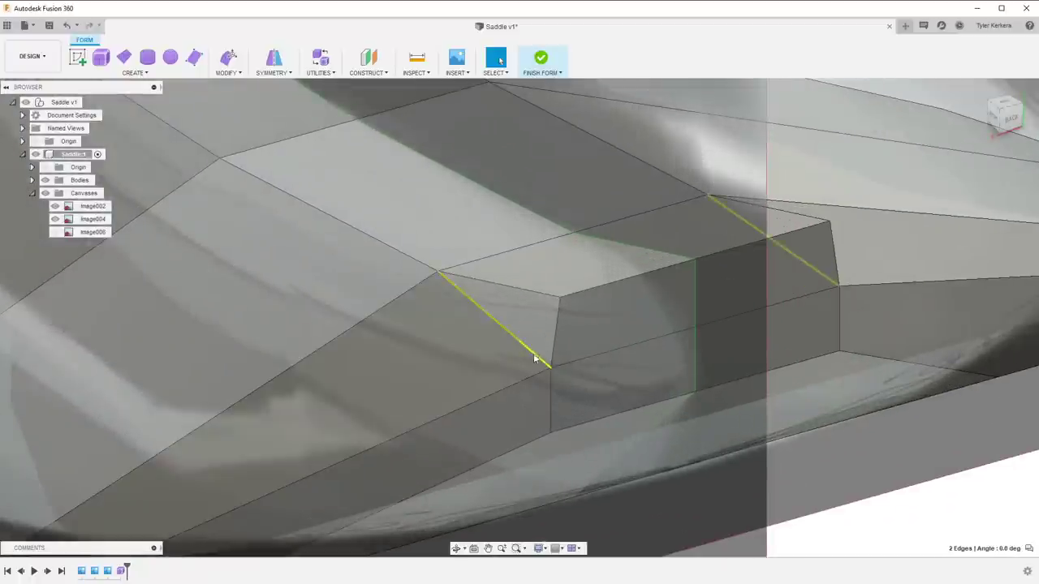
key("Delete")
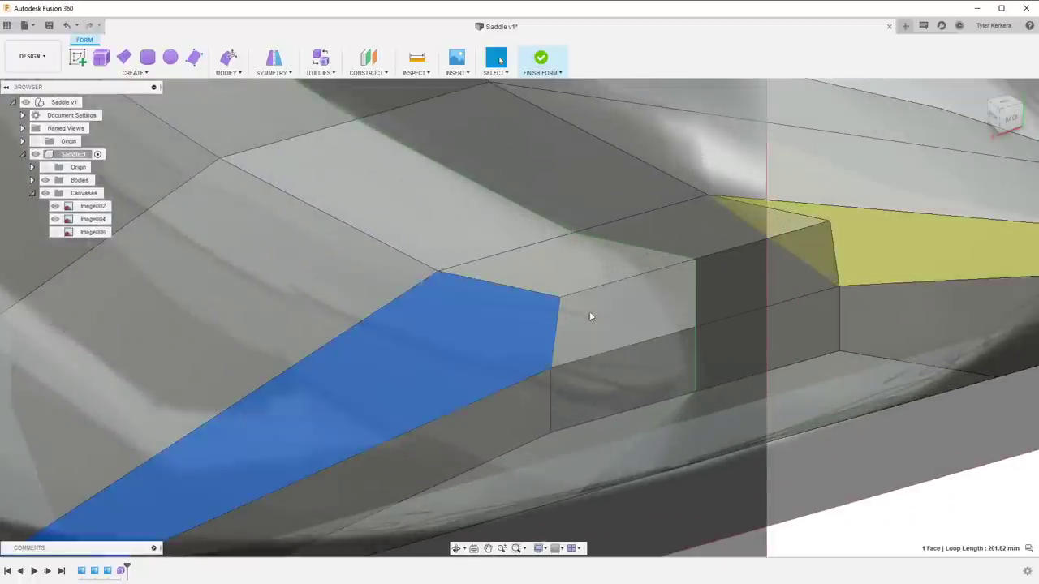
middle_click_drag(529, 325, 563, 365, "shift")
Delete the upper edge of the rear end face to remove the raised corners on both sides
left_click(556, 374)
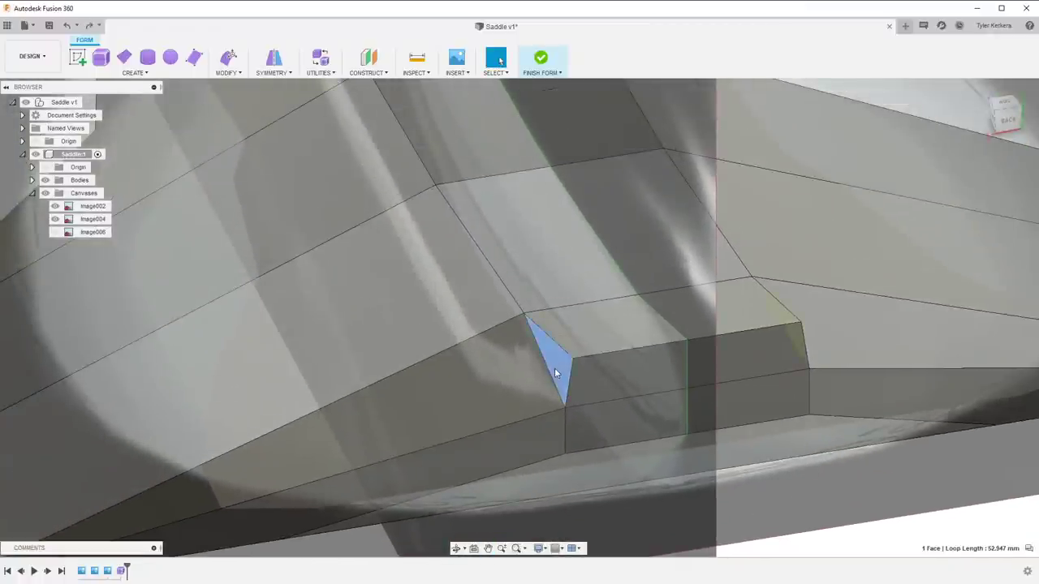
key("Delete")
left_click(586, 351)
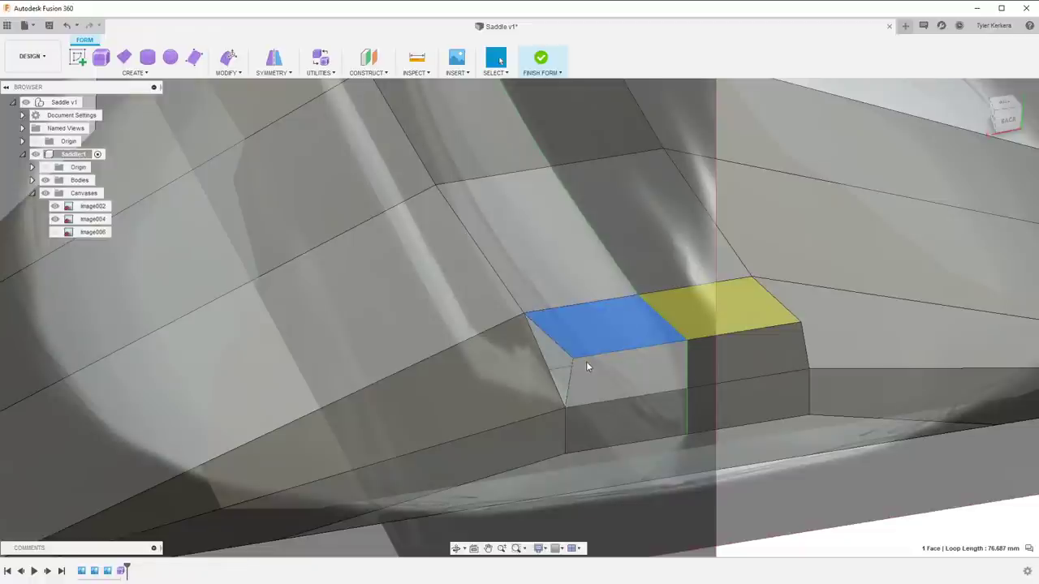
key("Delete")
left_click(596, 356)
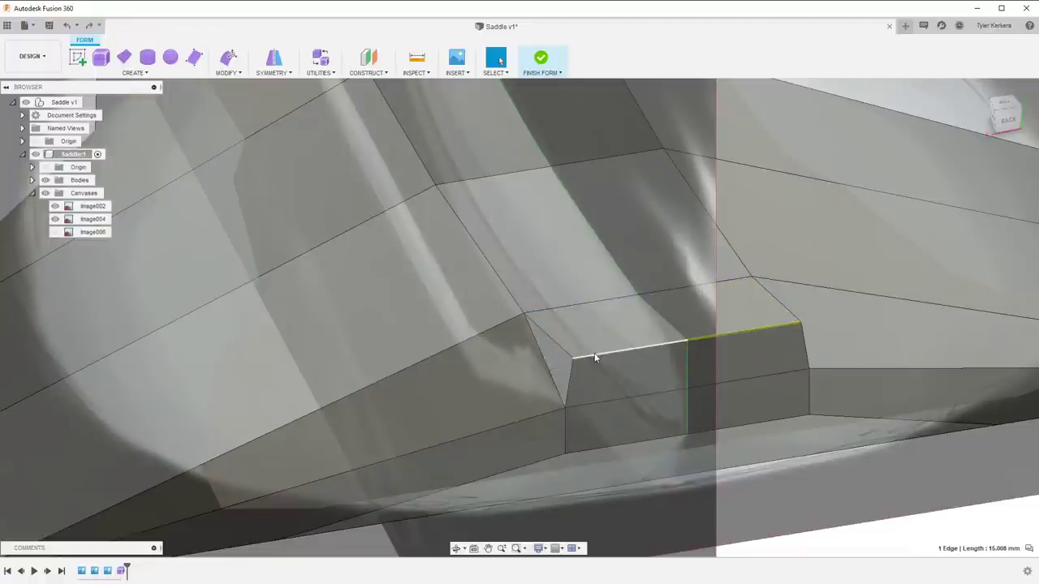
key("Delete")
scroll(588, 369, "down", 2)
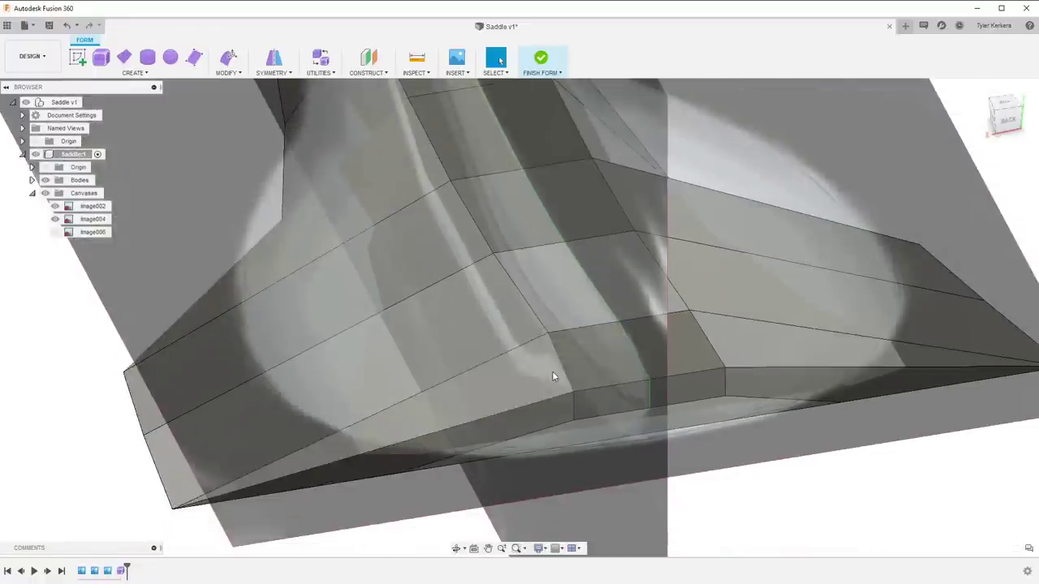
Switch the form to smooth display and compare its side profile with the side canvas at the rear end and the nose
middle_click_drag(554, 373, 764, 285, "shift")
left_click(1002, 116)
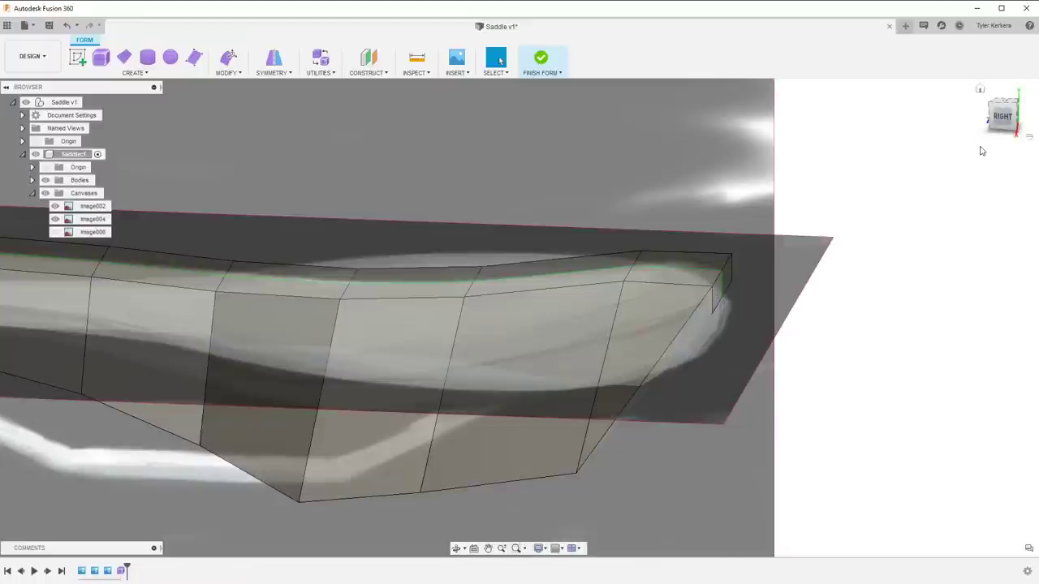
key("alt+3")
scroll(802, 268, "down", 3)
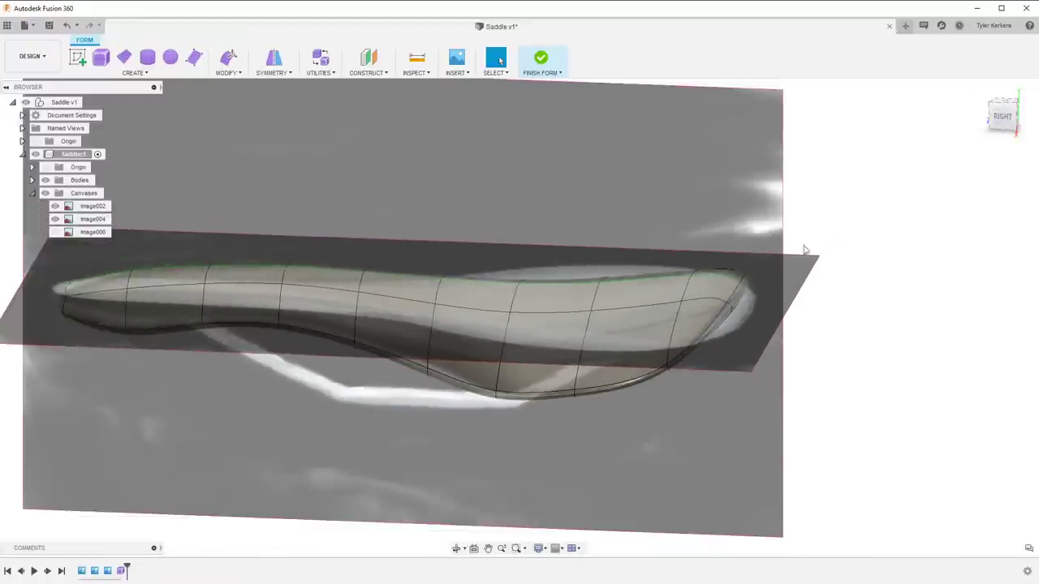
left_click(1000, 121)
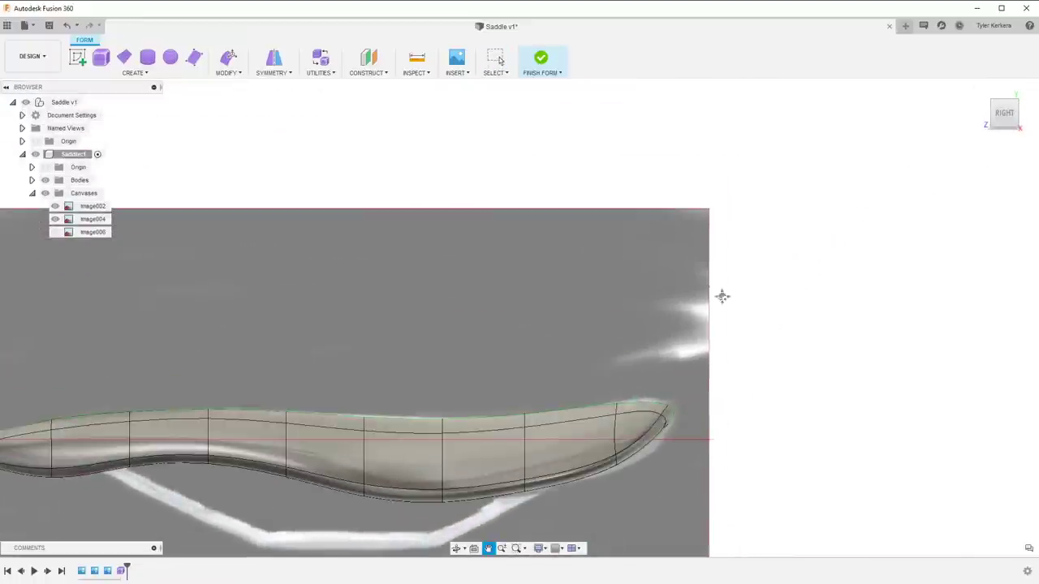
scroll(730, 313, "up", 4)
scroll(741, 326, "down", 3)
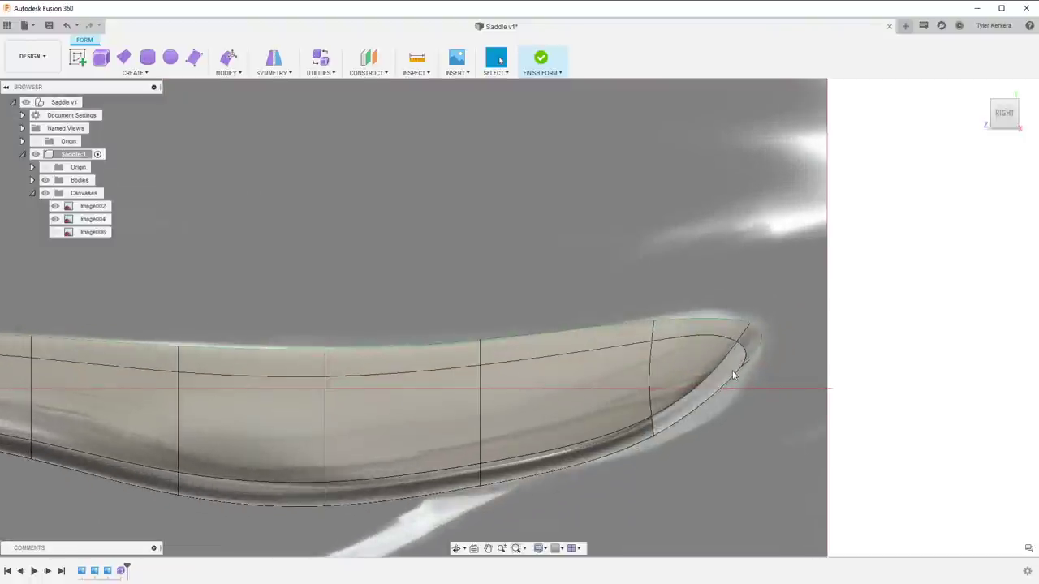
scroll(187, 399, "up", 5)
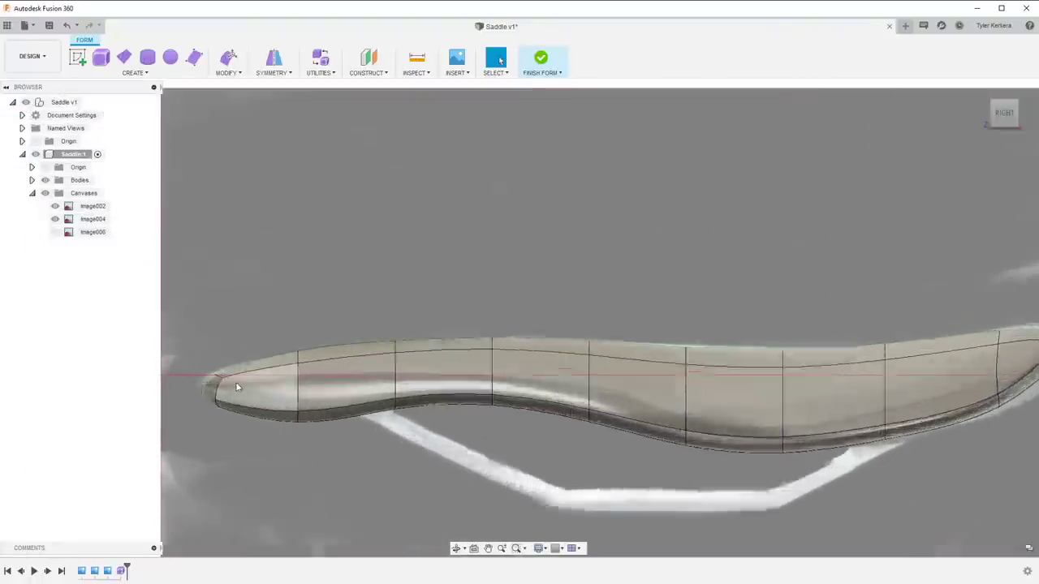
middle_click_drag(198, 398, 214, 395, "shift")
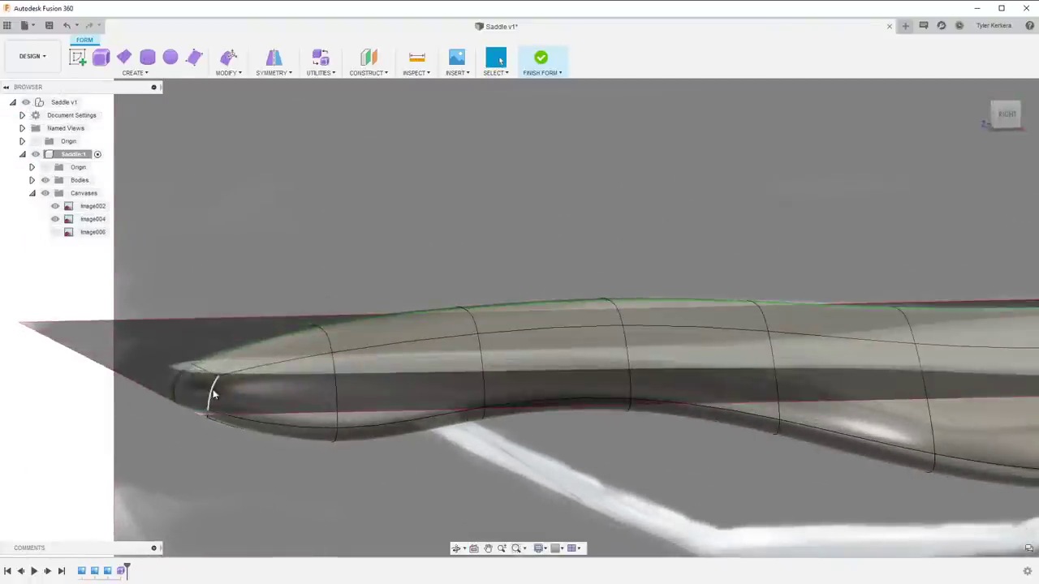
left_click(1004, 116)
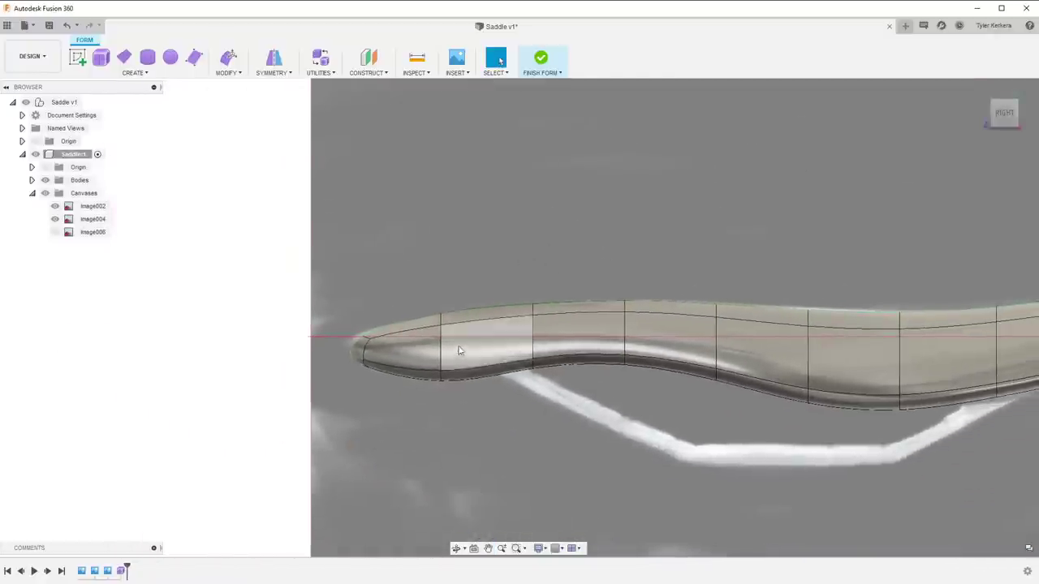
middle_click_drag(909, 349, 622, 293)
middle_click_drag(817, 274, 618, 325)
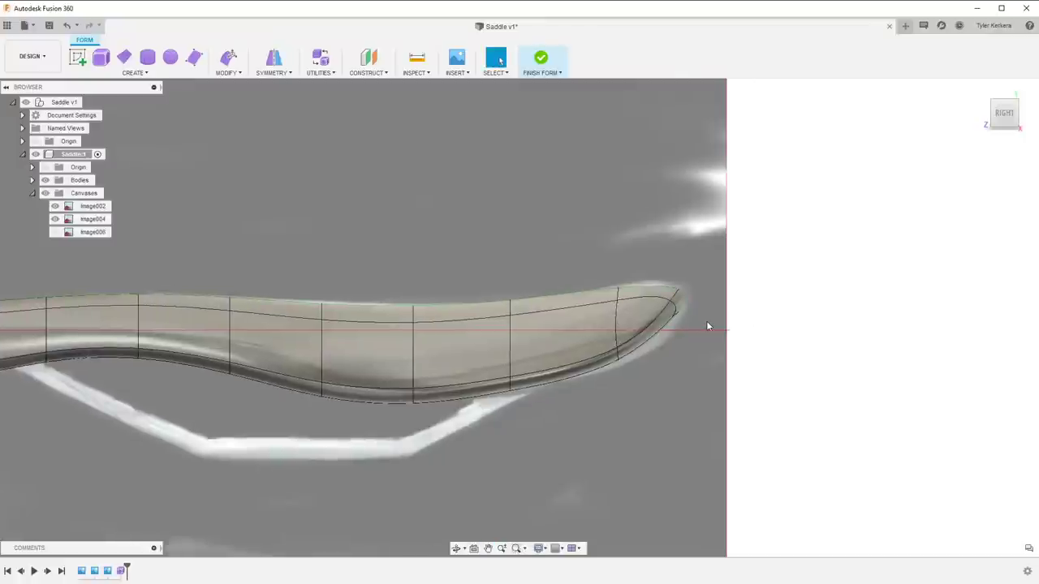
scroll(667, 338, "up", 2)
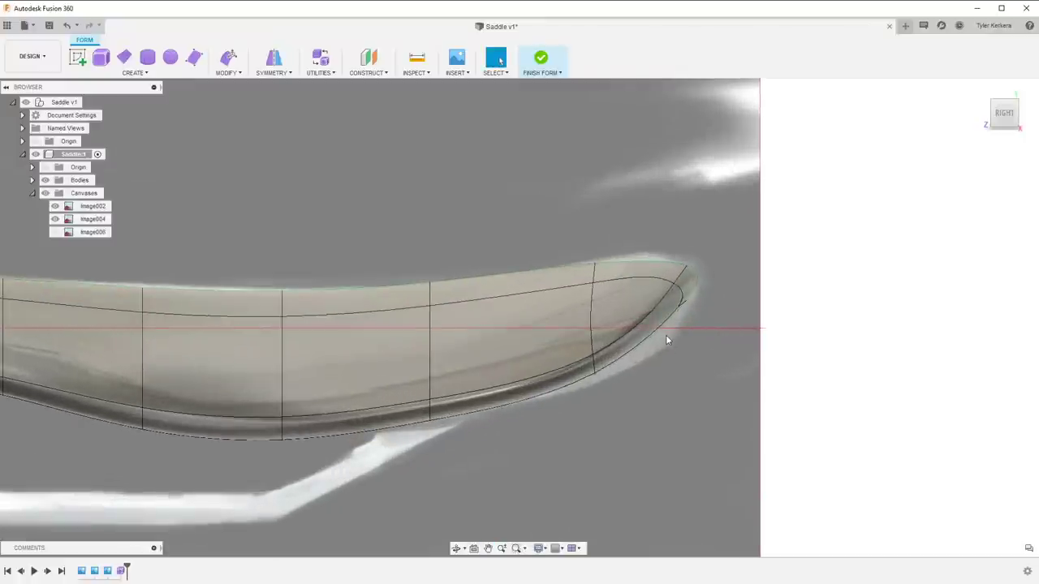
Return to box display and move the edge loop just ahead of the rear end backward and slightly up to match the side canvas
middle_click_drag(689, 329, 683, 327, "shift")
key("alt+1")
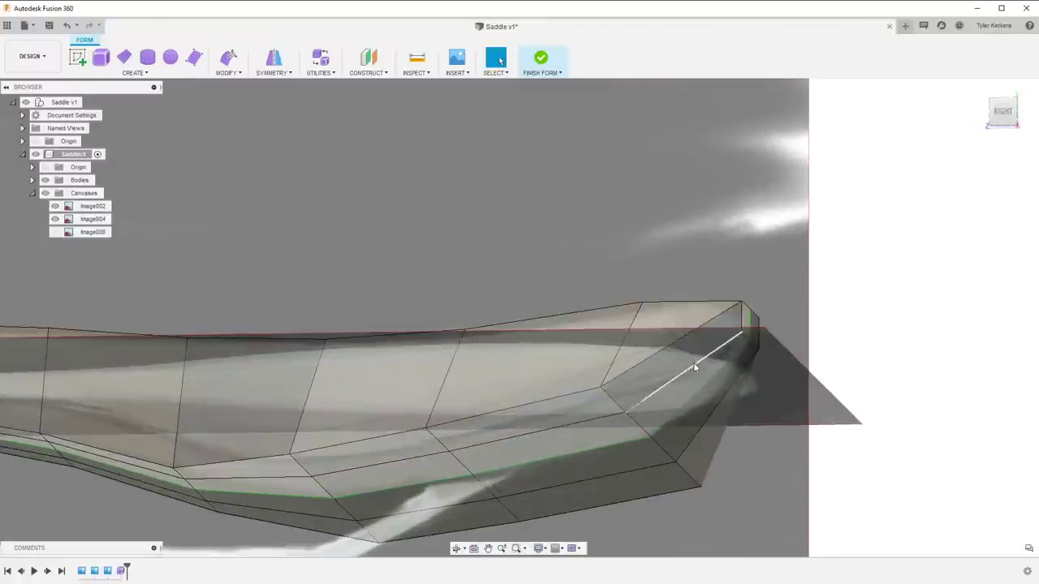
middle_click_drag(693, 362, 667, 431, "shift")
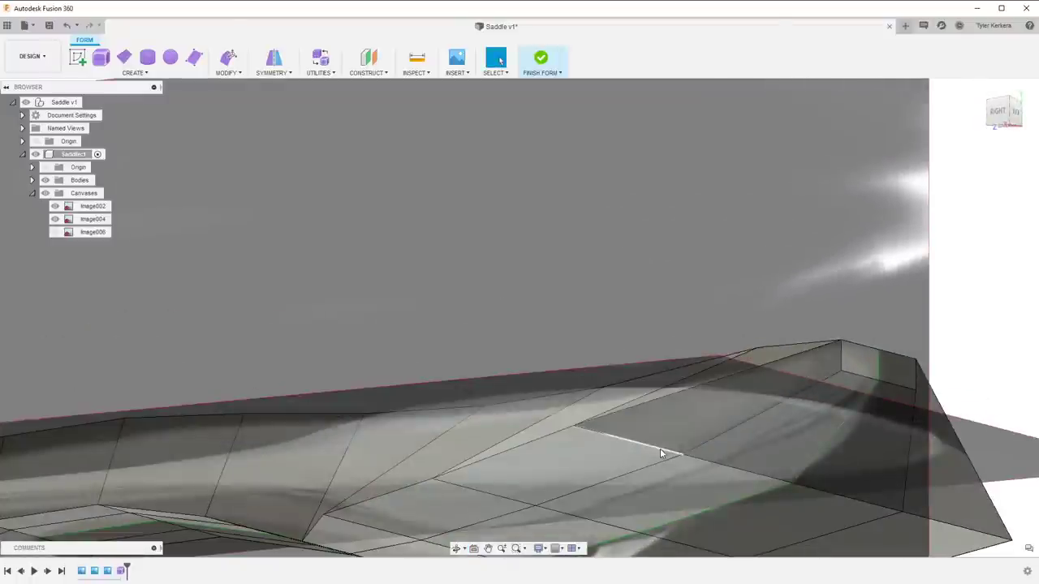
double_click(700, 459)
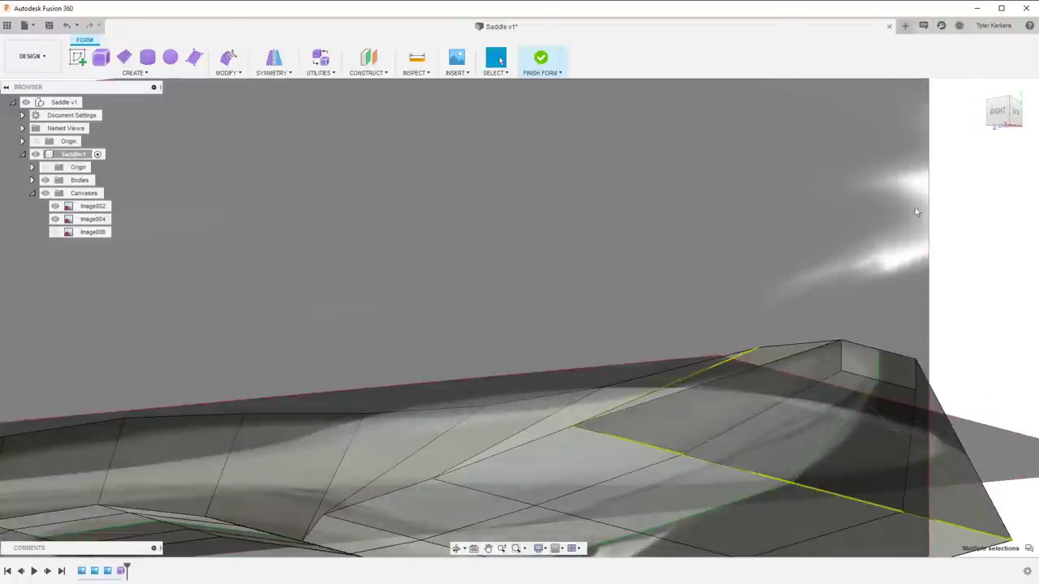
left_click(998, 113)
key("m")
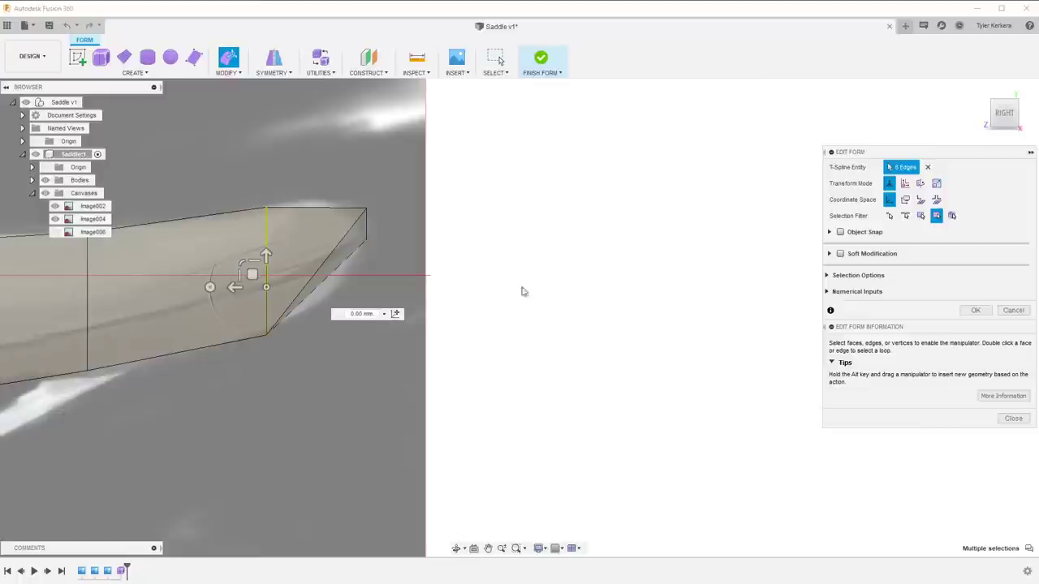
key("Escape")
middle_click_drag(311, 267, 513, 218)
left_click(1013, 116)
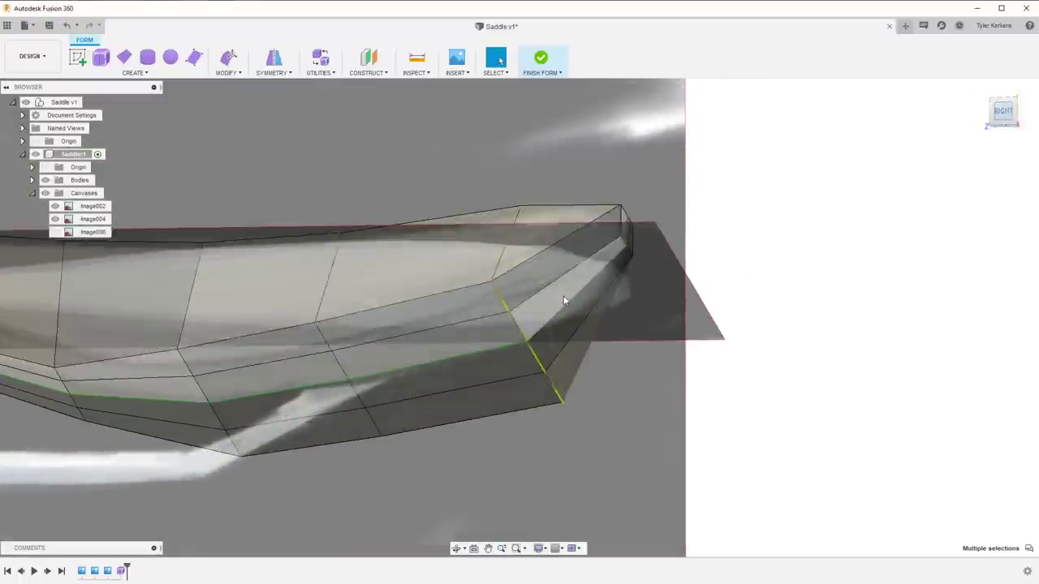
key("e")
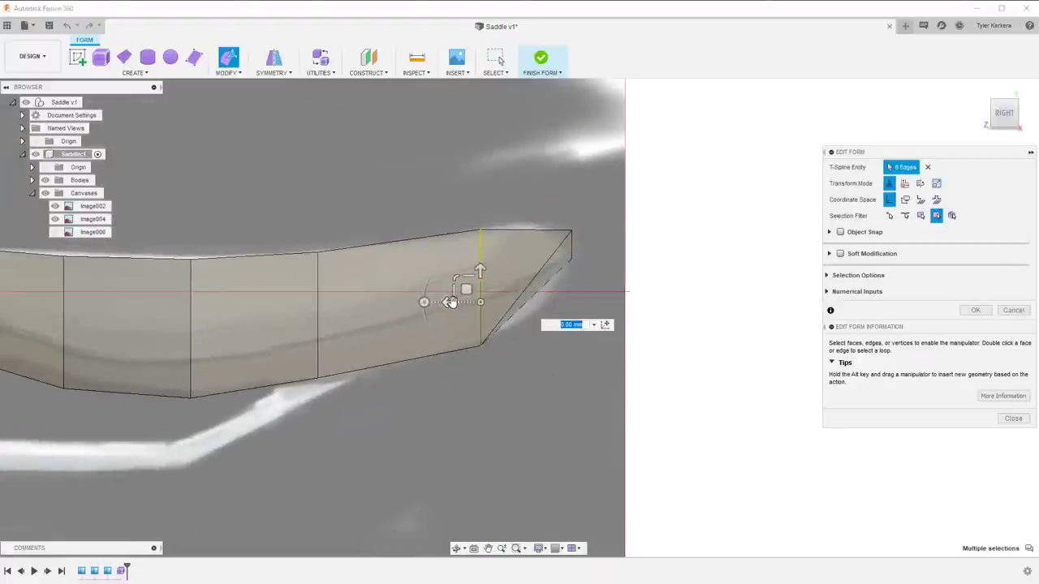
left_click_drag(451, 302, 505, 266)
left_click(974, 310)
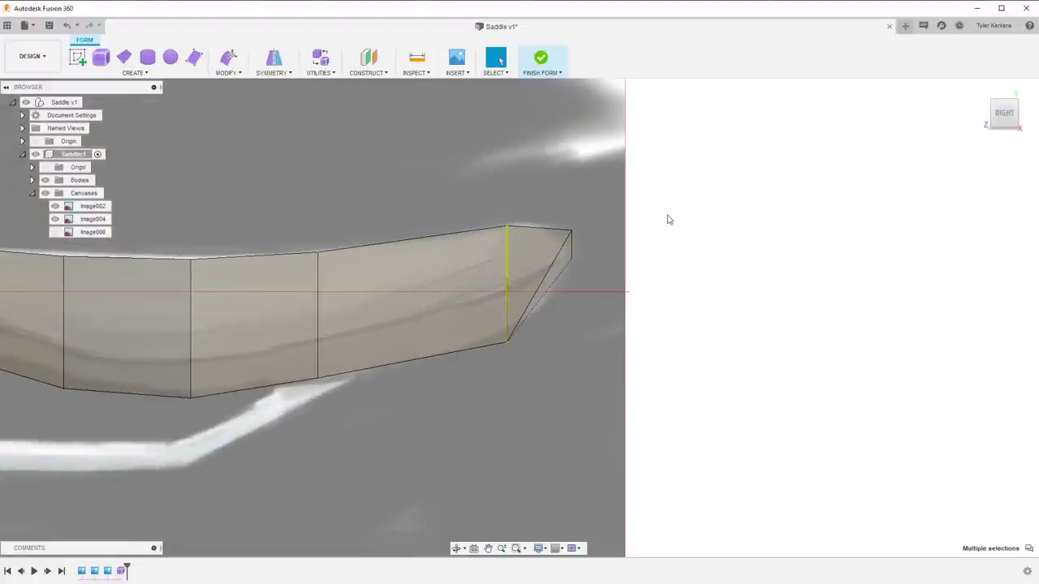
middle_click_drag(667, 219, 670, 246, "shift")
left_click(722, 232)
scroll(673, 264, "down", 3)
middle_click_drag(663, 199, 697, 215)
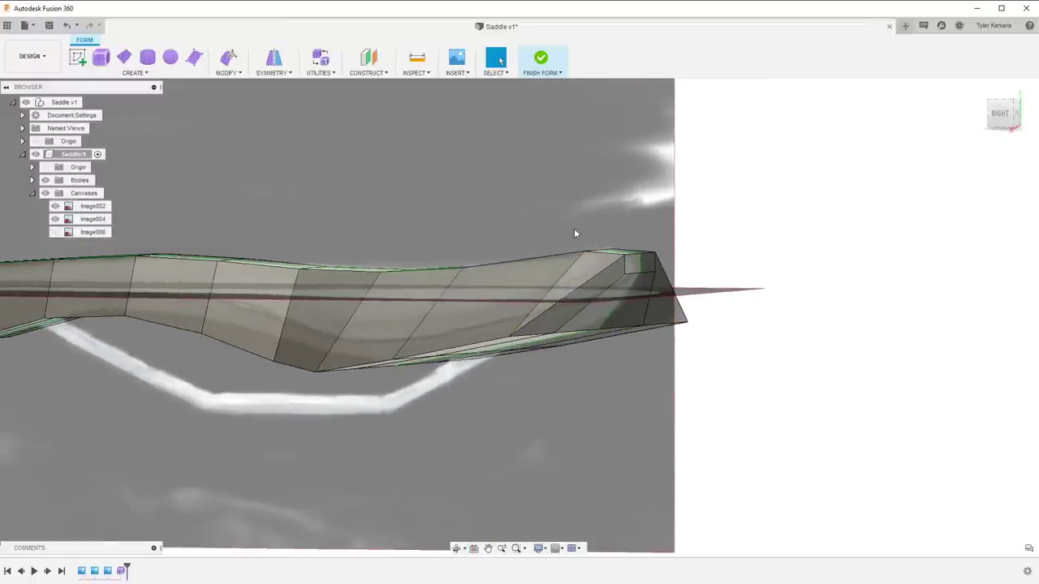
middle_click_drag(576, 230, 584, 230, "shift")
left_click(228, 71)
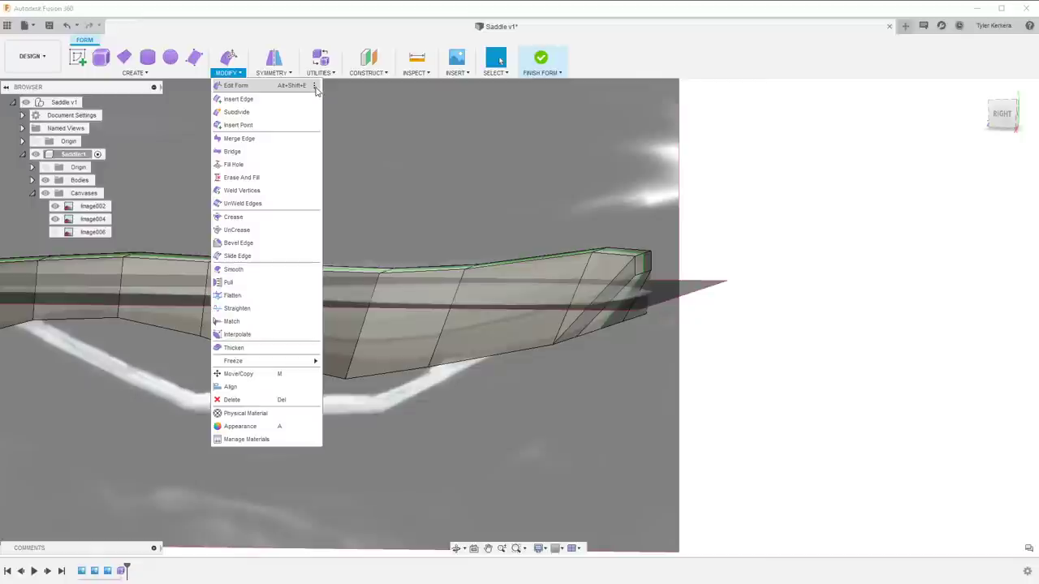
left_click(314, 86)
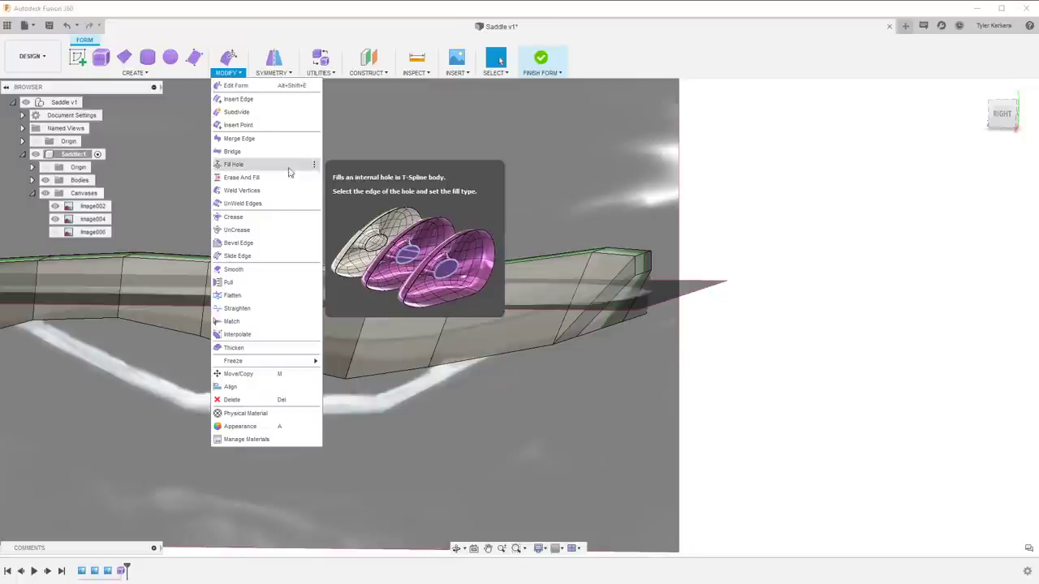
left_click(823, 203)
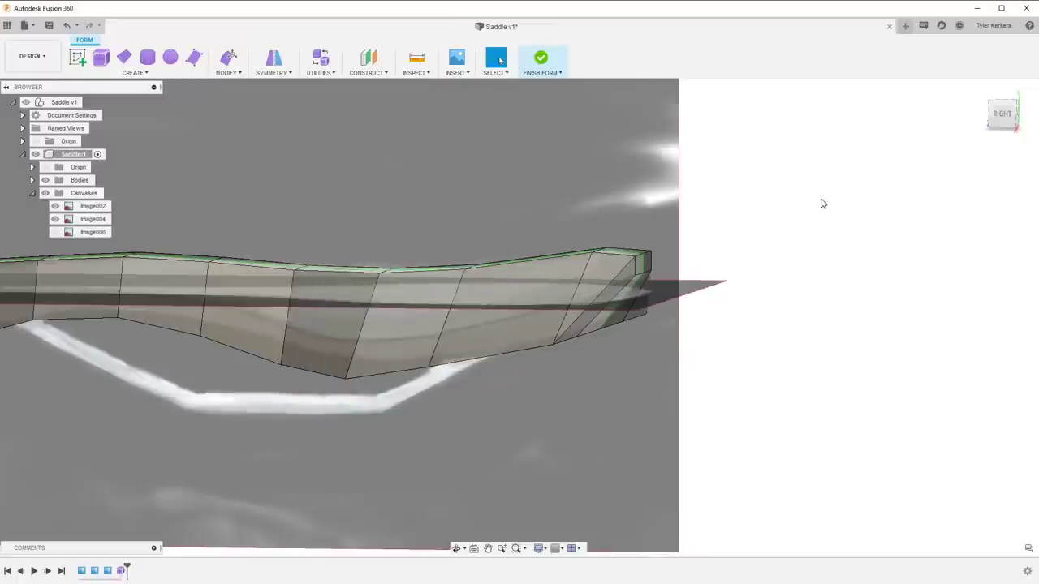
left_click(1000, 115)
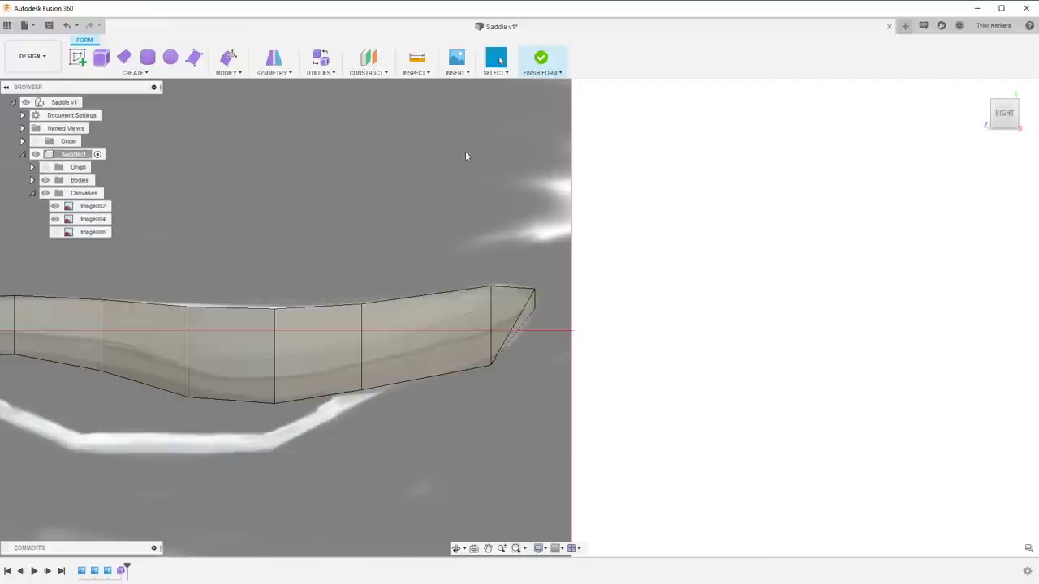
Compare the form with the top canvas, and in box display move the widest side vertex outward about 2.8 mm and the rear corner inward
key("alt+3")
middle_click_drag(382, 283, 445, 396, "shift")
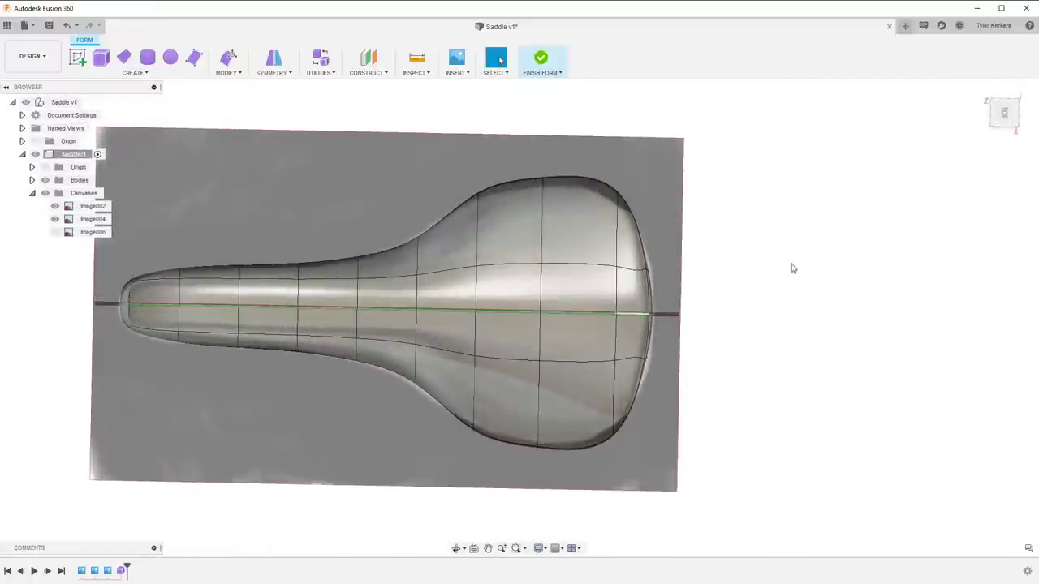
left_click(1006, 112)
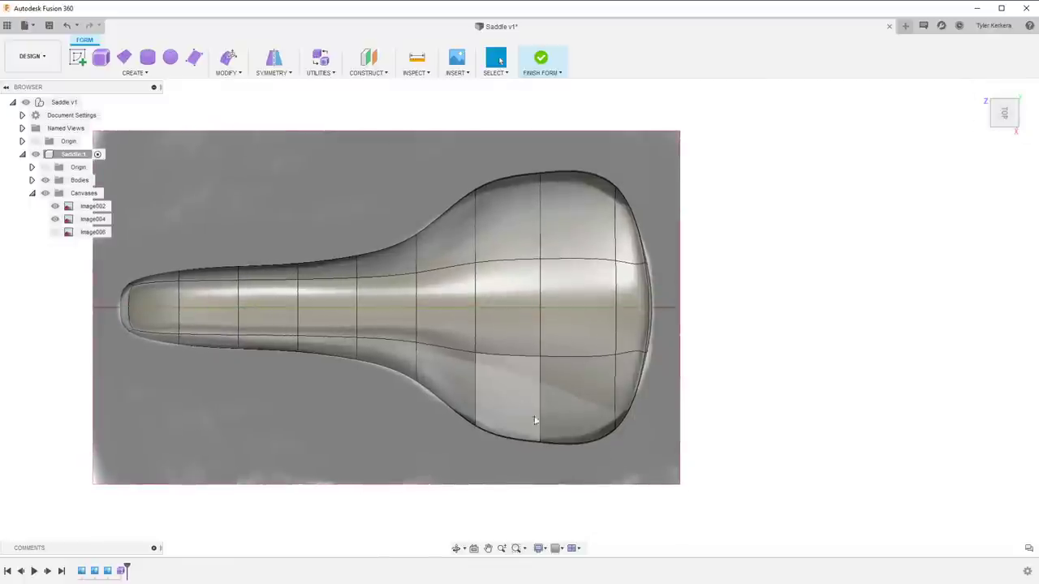
key("alt+1")
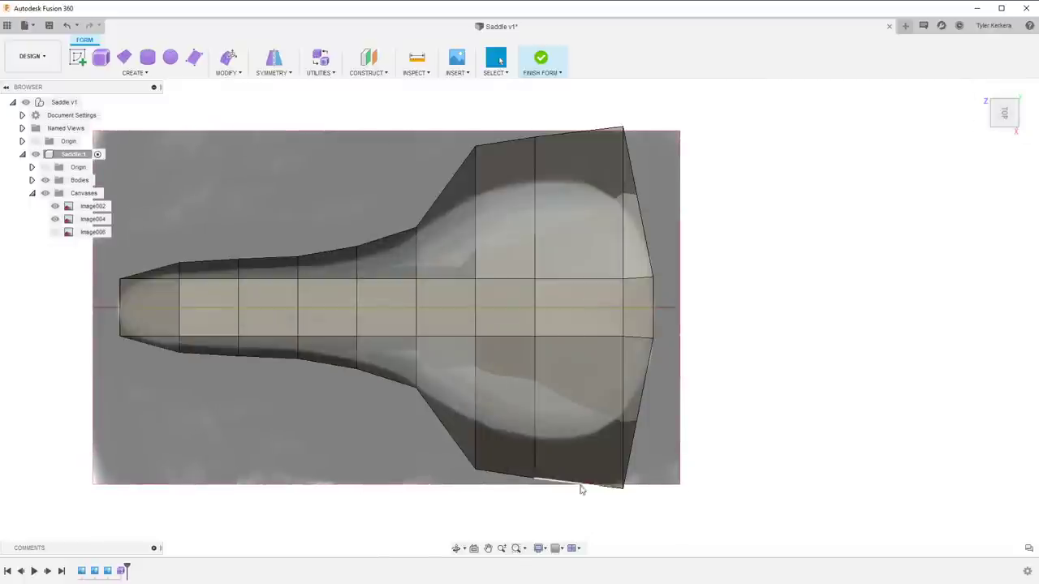
key("e")
left_click(535, 479)
left_click_drag(535, 510, 537, 516)
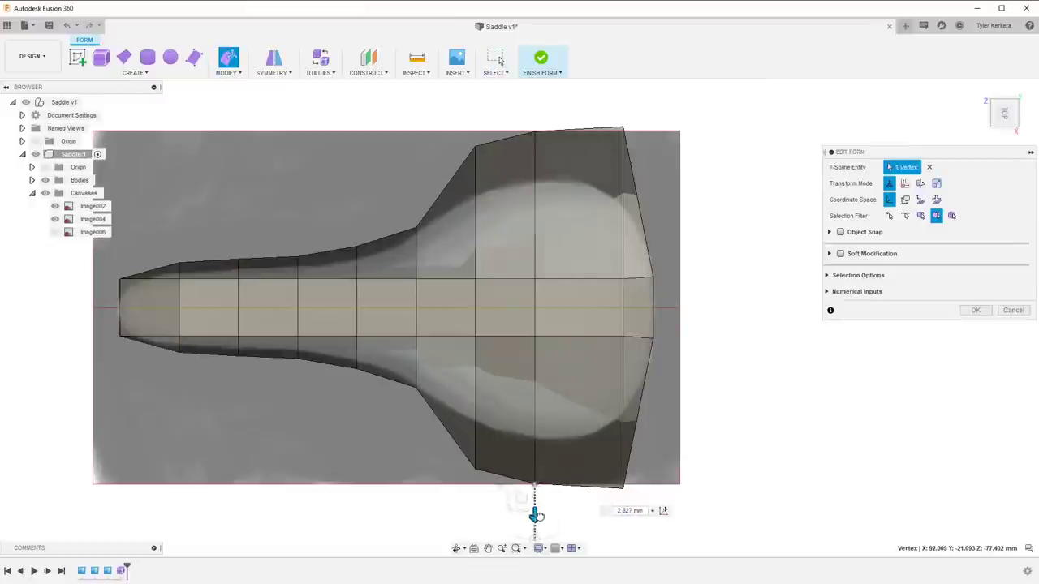
left_click(624, 488)
left_click_drag(624, 518, 623, 509)
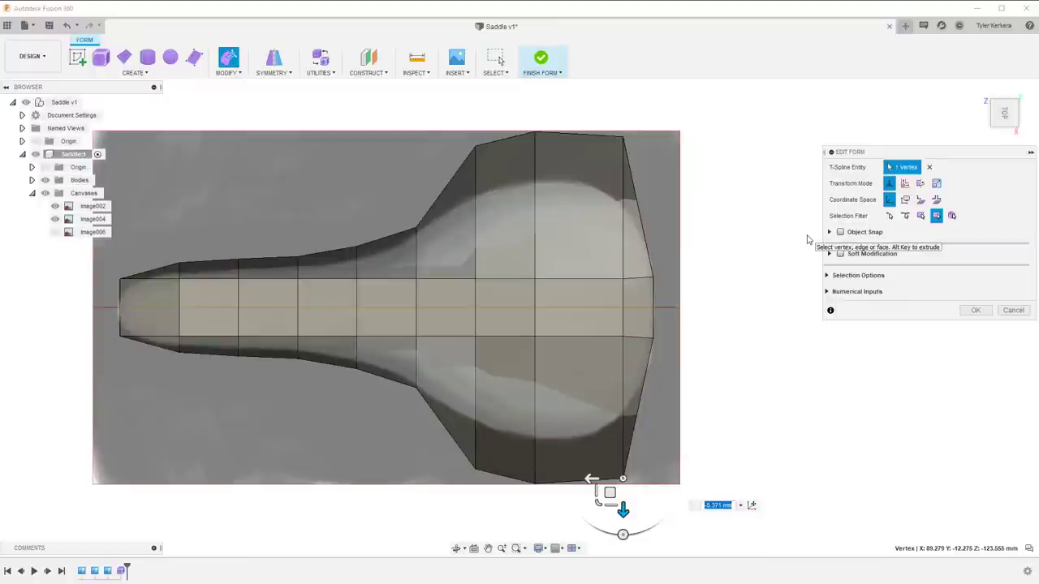
Pull the three outer side vertices of the wide rear section inward to match the top canvas, the rear corner by about 5.65 mm
key("alt+3")
key("alt+1")
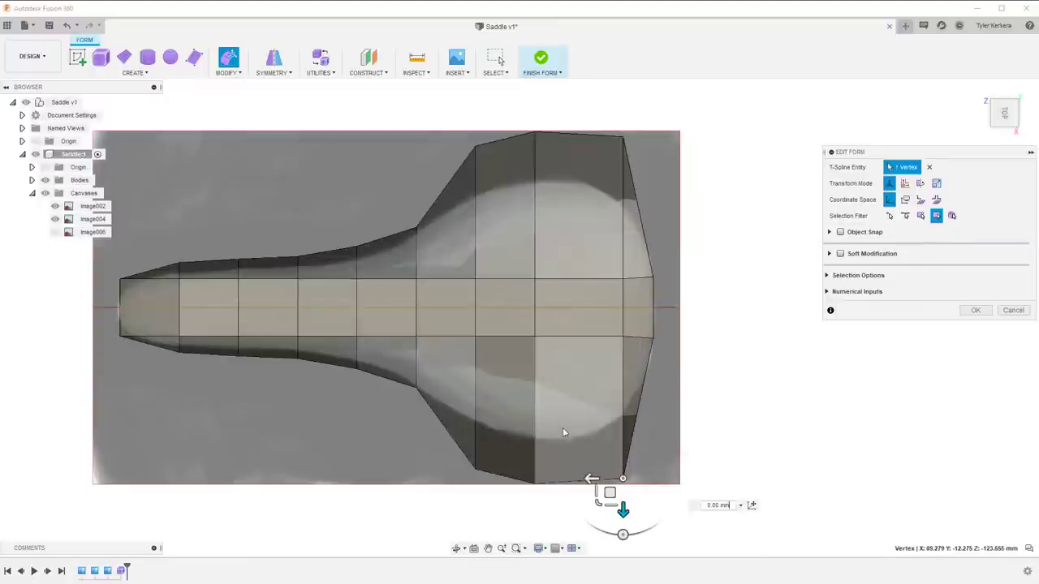
left_click(476, 463)
left_click_drag(476, 502, 475, 493)
left_click(535, 481)
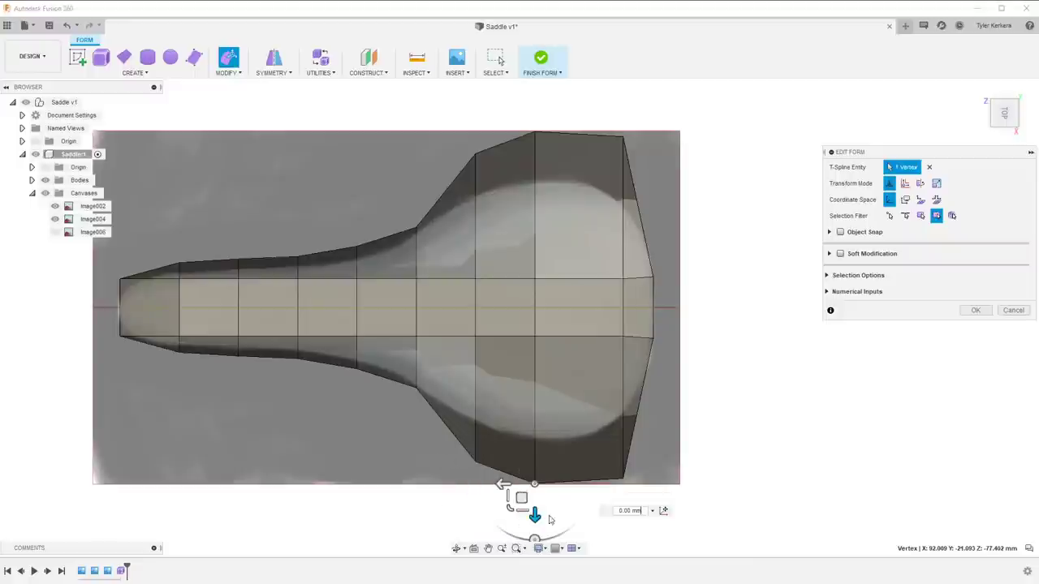
left_click(623, 479)
left_click_drag(622, 509, 622, 500)
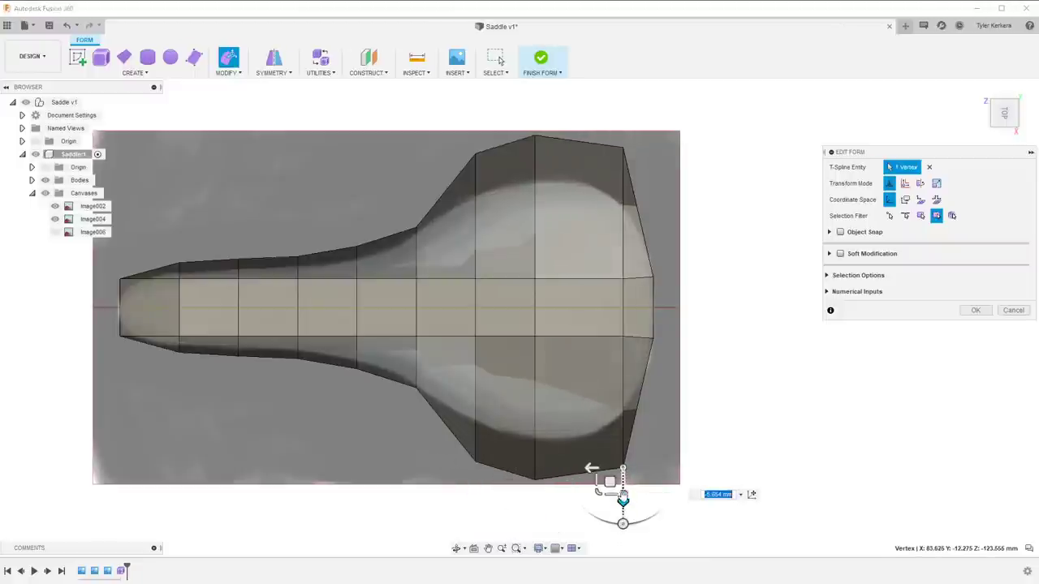
left_click(974, 310)
key("alt+2")
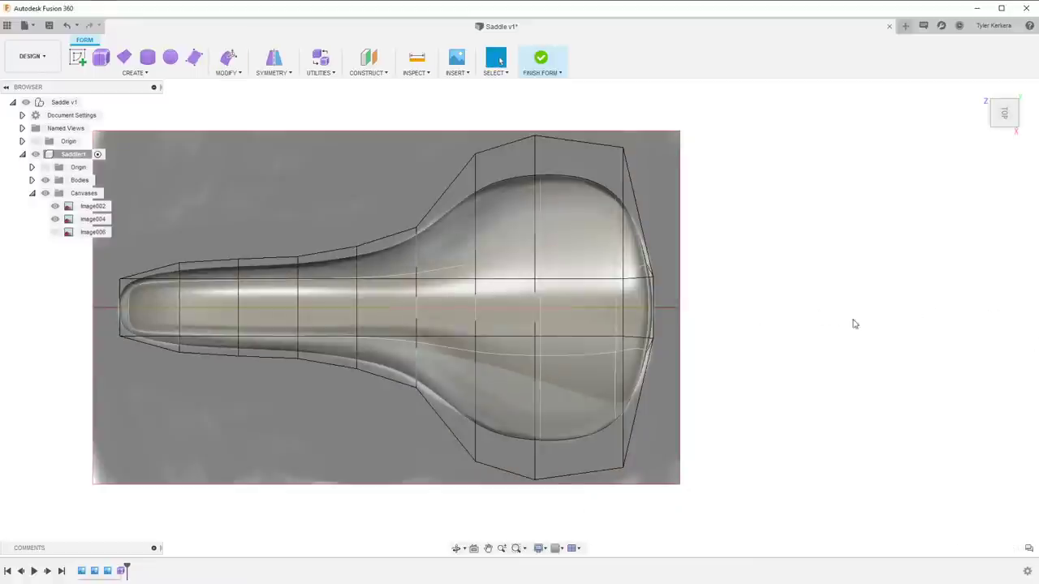
Try to move the four centreline edges along the rear half of the underside
middle_click_drag(751, 332, 745, 240, "shift")
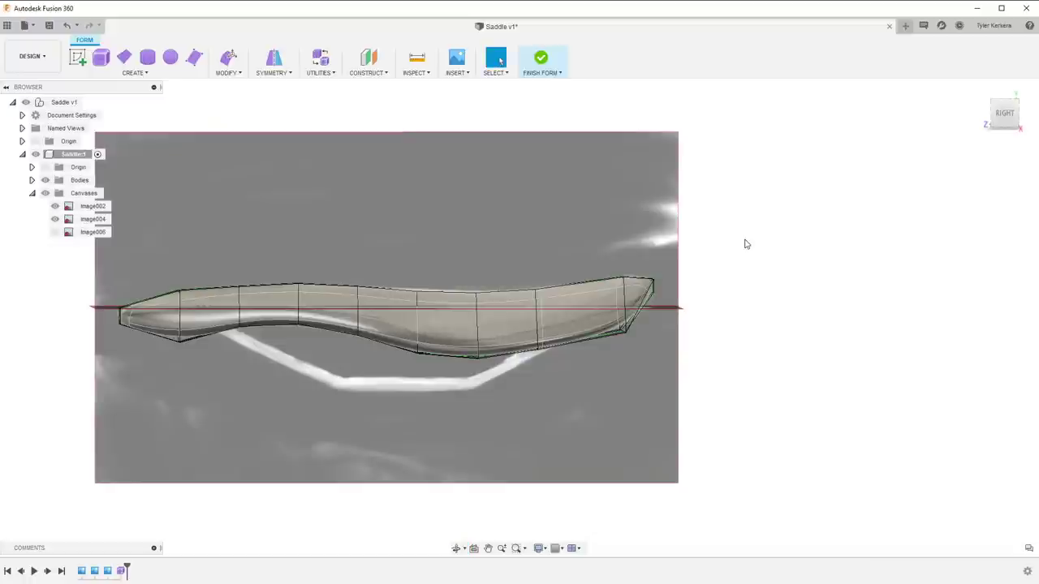
key("alt+1")
middle_click_drag(751, 276, 284, 319, "shift")
left_click(222, 279)
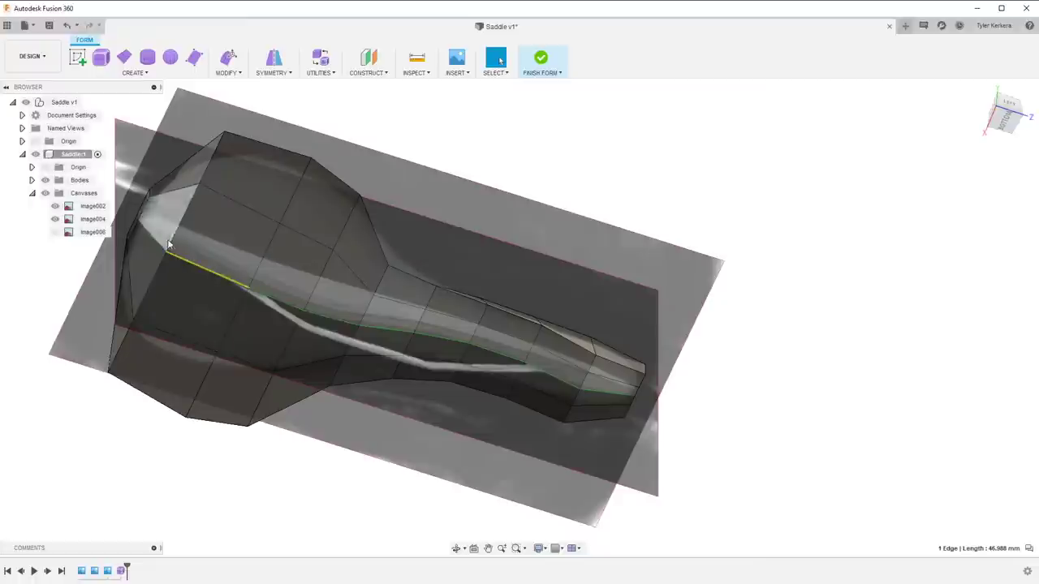
left_click(268, 296, "shift")
left_click(340, 322, "shift")
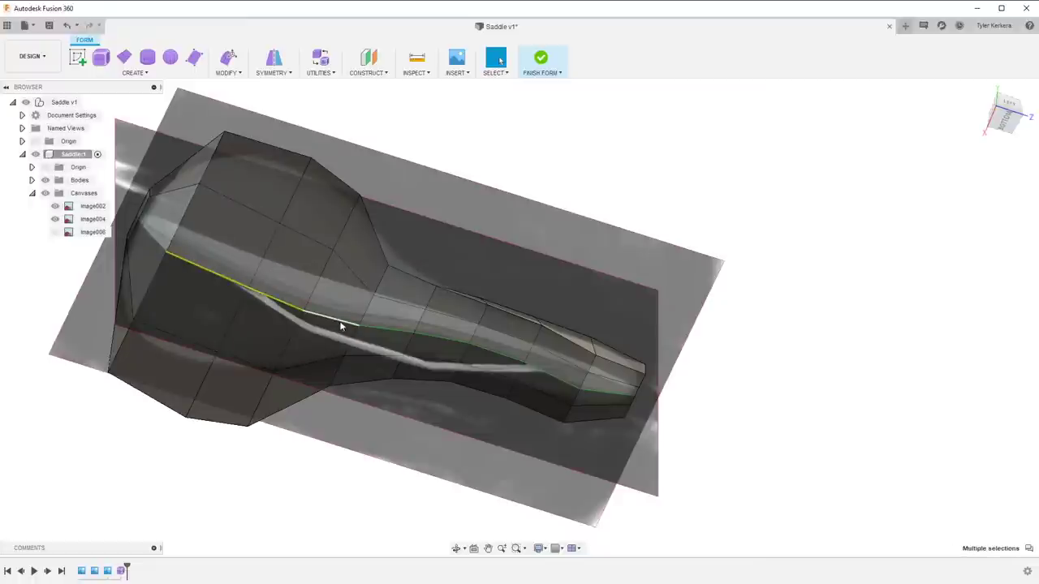
left_click(391, 332, "shift")
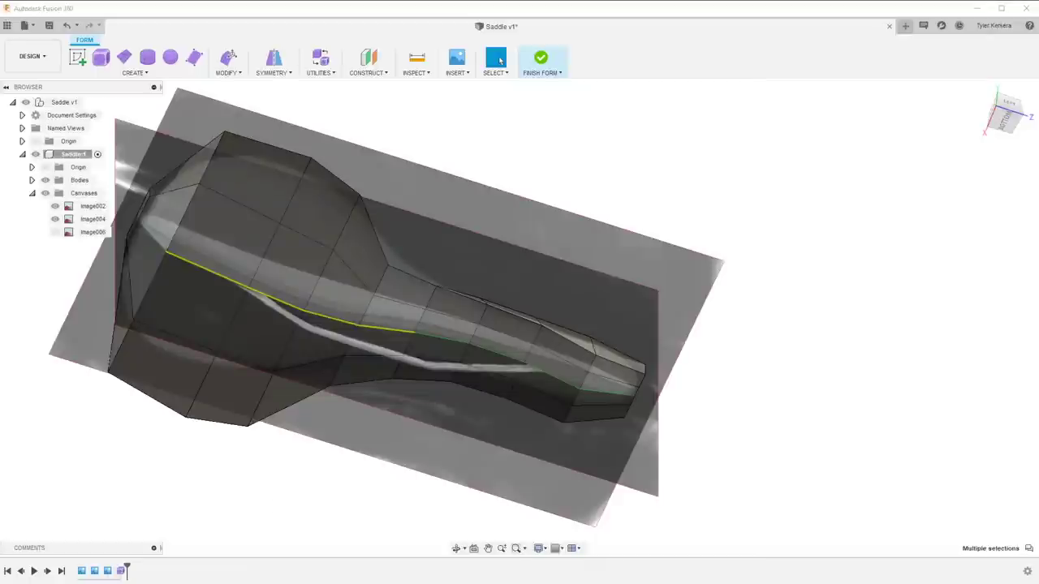
mouse_move(249, 456)
middle_mouse_down("shift")
mouse_move(256, 479)
mouse_move(248, 443)
middle_mouse_up("shift")
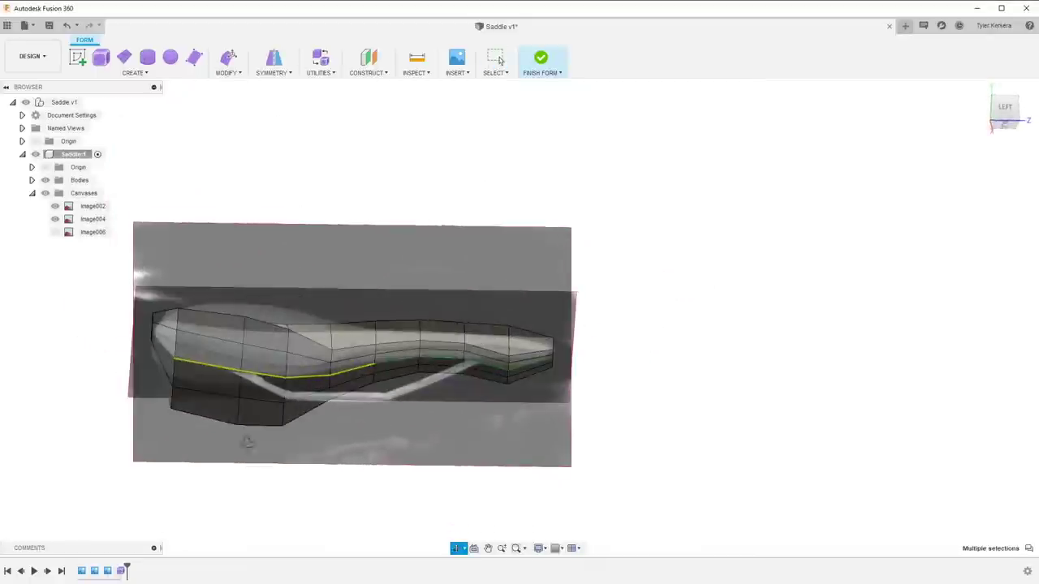
key("m")
middle_click_drag(259, 378, 558, 372)
scroll(558, 371, "up", 3)
left_click_drag(594, 370, 596, 395)
key("Return")
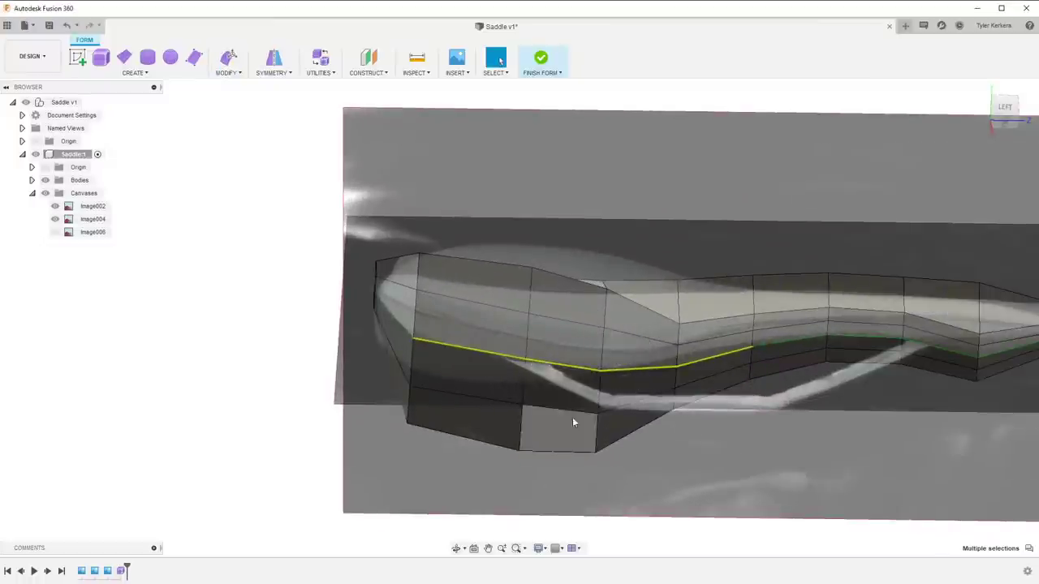
Try to adjust the three rearmost underside centreline edges with Edit Form
left_click(454, 435)
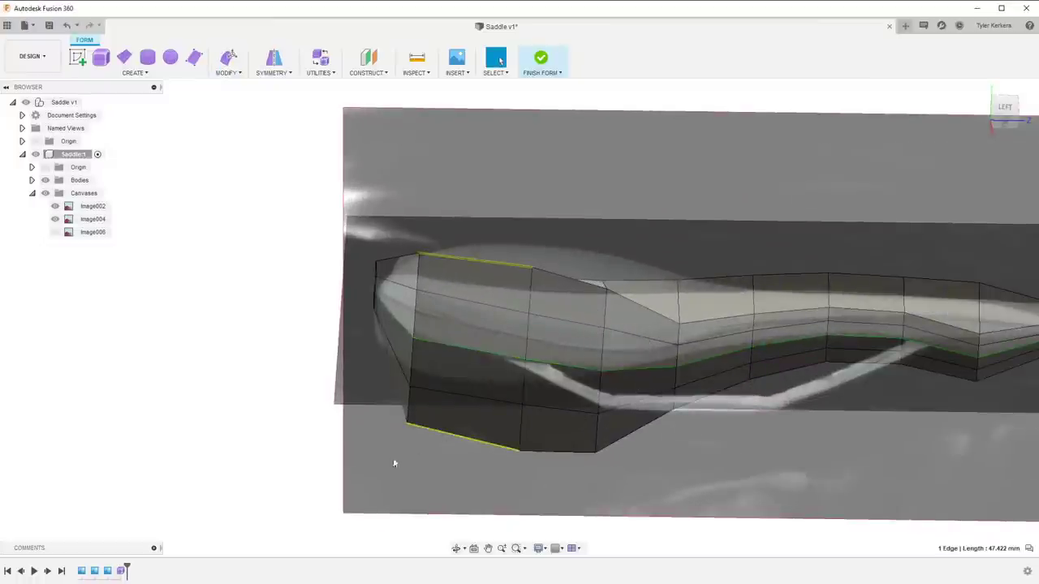
left_click(512, 364)
left_click(569, 365, "shift")
left_click(617, 371, "shift")
right_click_drag(661, 381, 591, 389)
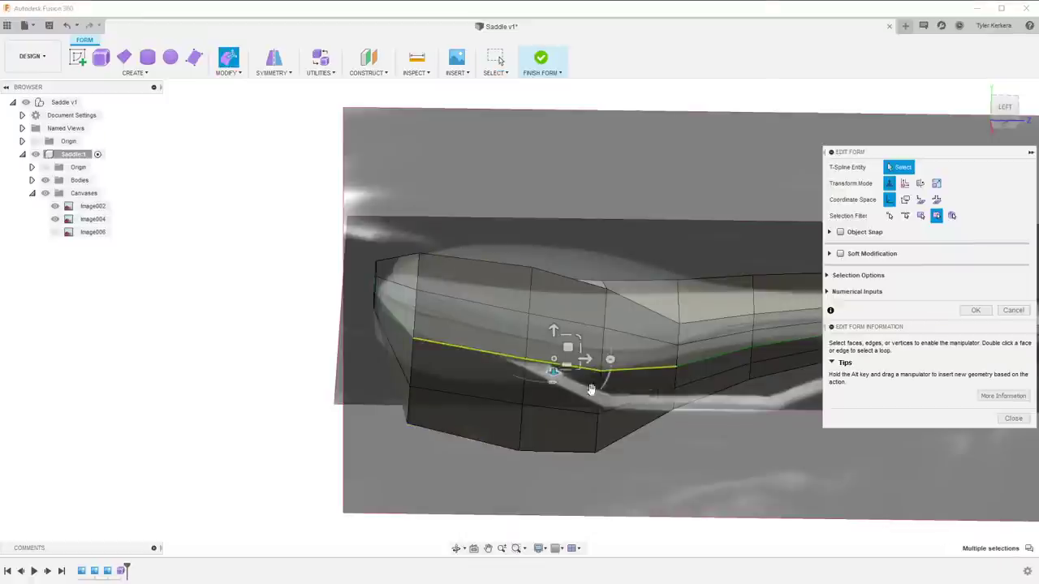
left_click_drag(591, 390, 555, 357)
middle_click_drag(566, 345, 615, 370, "shift")
middle_click_drag(487, 389, 537, 394, "shift")
middle_click_drag(552, 431, 560, 349, "shift")
Try to raise a single underside centreline edge beneath the wide section and undo the change
left_click(585, 477)
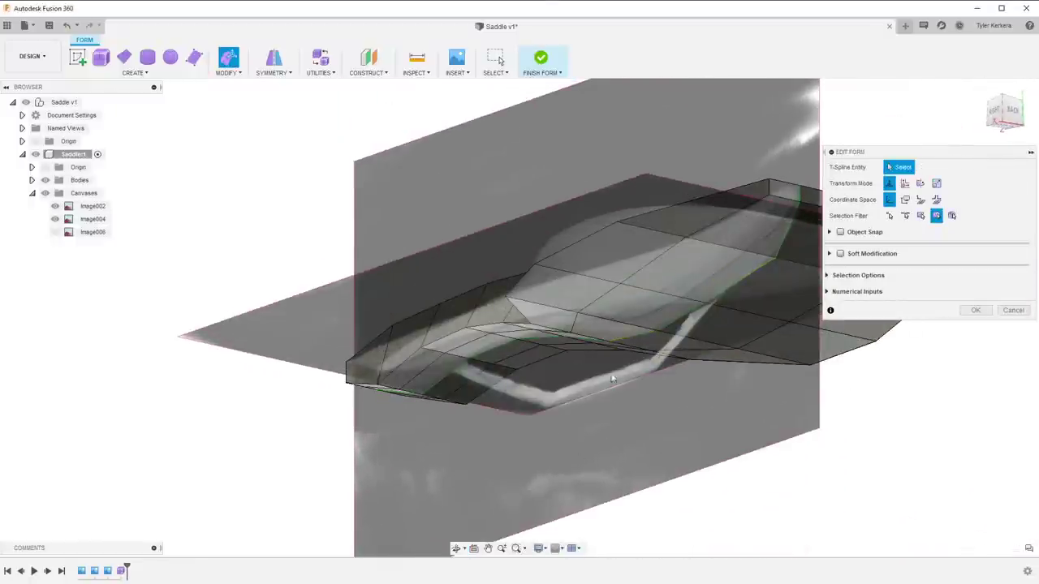
left_click(643, 338)
left_click_drag(636, 309, 681, 264)
left_click(693, 308)
key("ctrl+z")
key("ctrl+z")
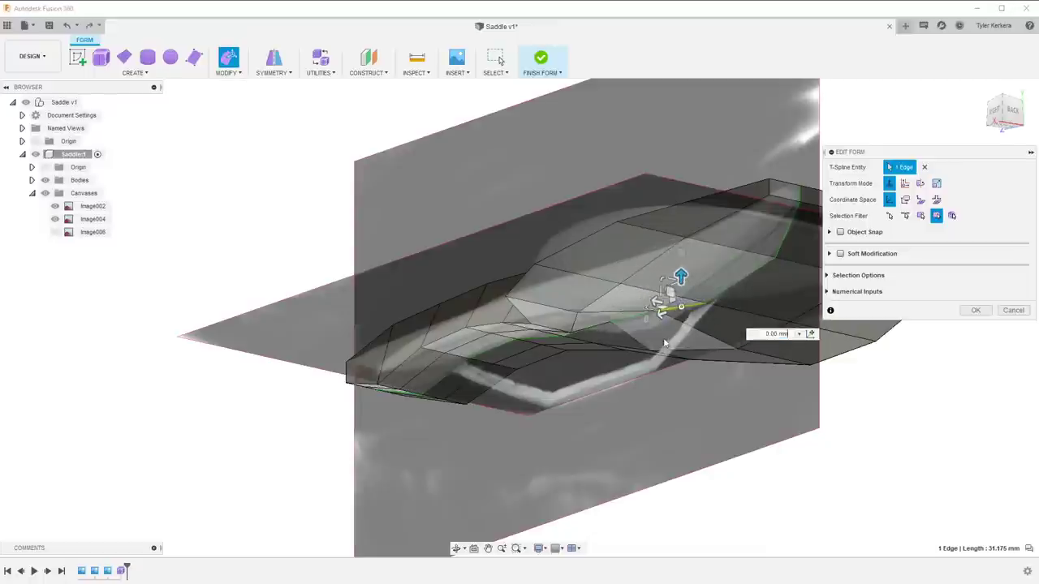
Raise the underside centreline vertices individually where the nose widens into the rear section
middle_click_drag(693, 304, 731, 358, "shift")
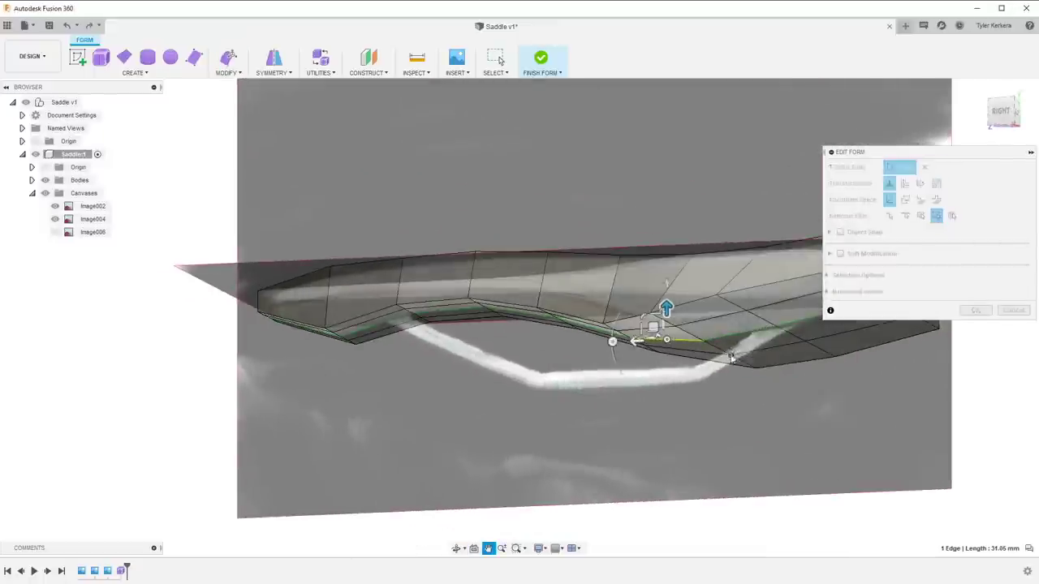
left_click(1001, 111)
middle_click_drag(590, 334, 580, 278, "shift")
left_click(580, 277)
left_click_drag(582, 248, 581, 232)
left_click(503, 274)
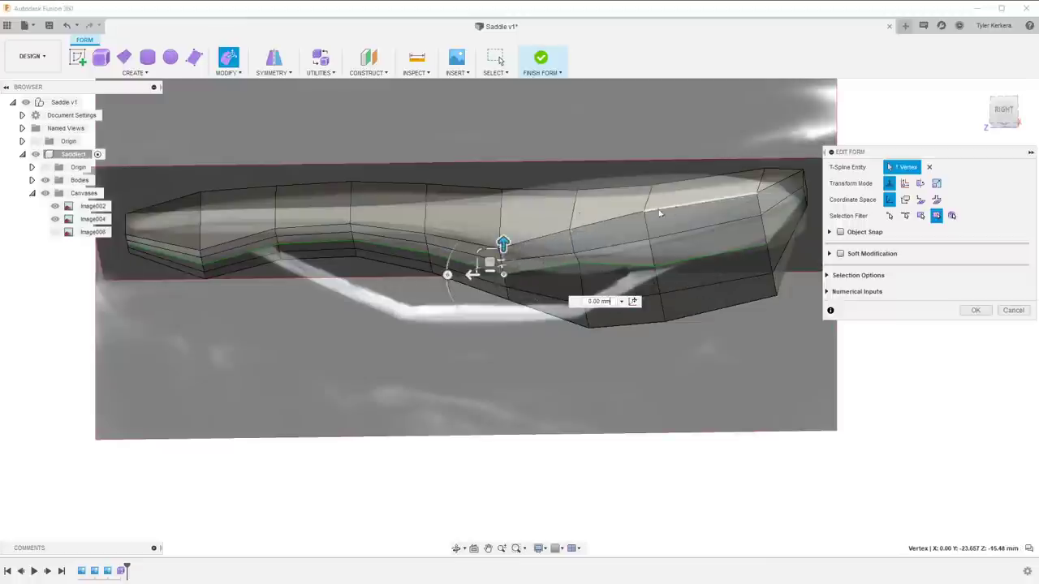
left_click(1003, 112)
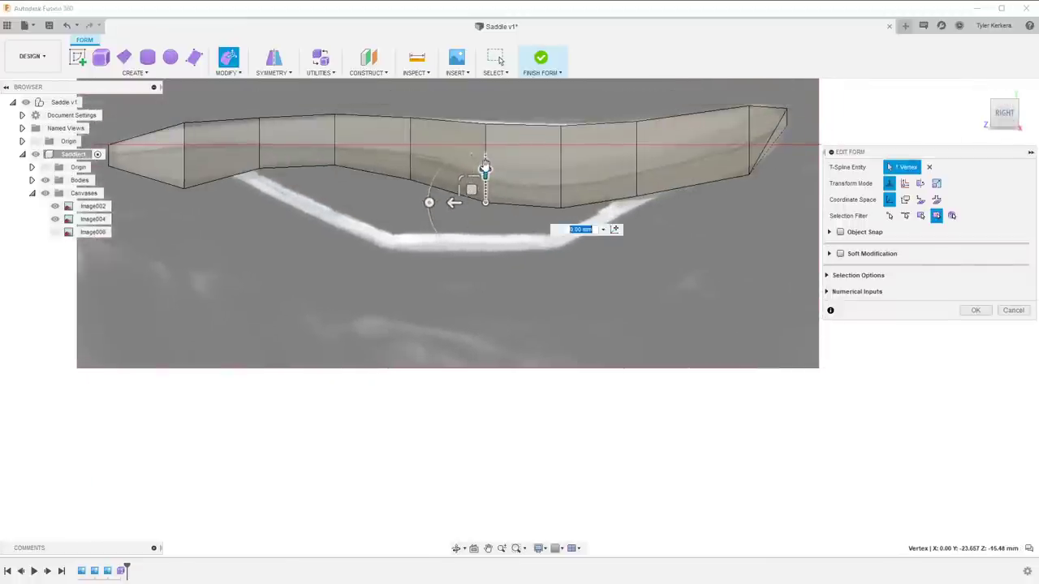
left_click_drag(485, 169, 486, 153)
middle_click_drag(486, 163, 520, 154, "shift")
Raise the underside centreline vertices beneath the wide section, the second from the rear about 7.27 mm and the rearmost about 8 mm
left_click(637, 193)
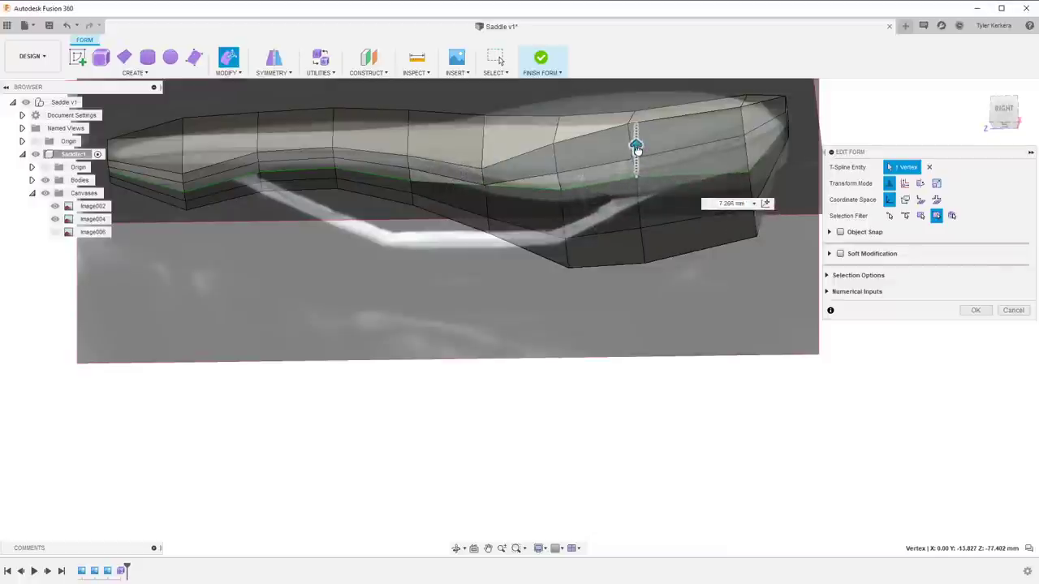
left_click(560, 188)
left_click_drag(560, 159, 561, 151)
middle_click_drag(568, 154, 549, 181, "shift")
left_click(636, 174)
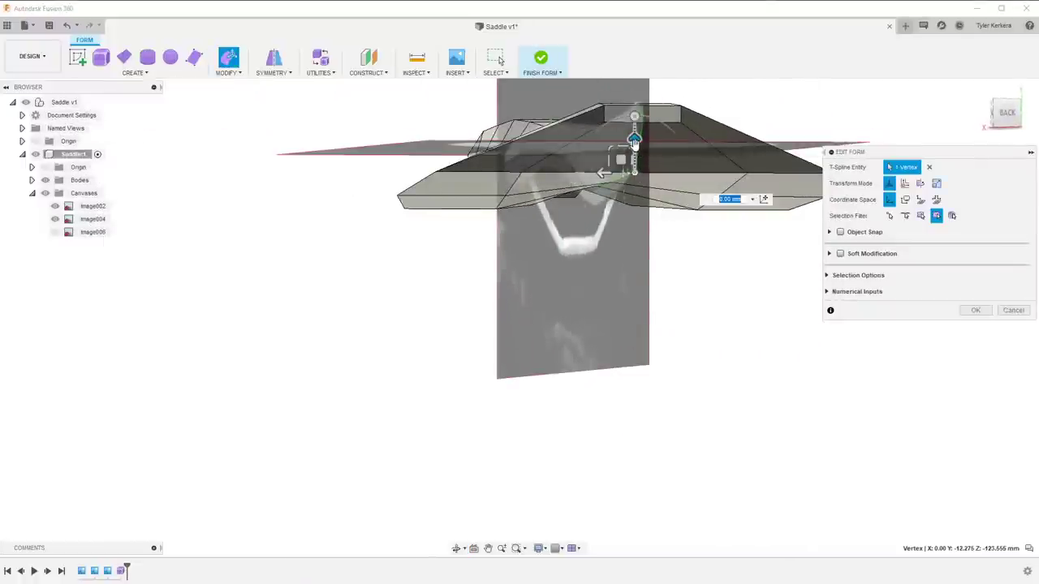
left_click_drag(634, 140, 633, 122)
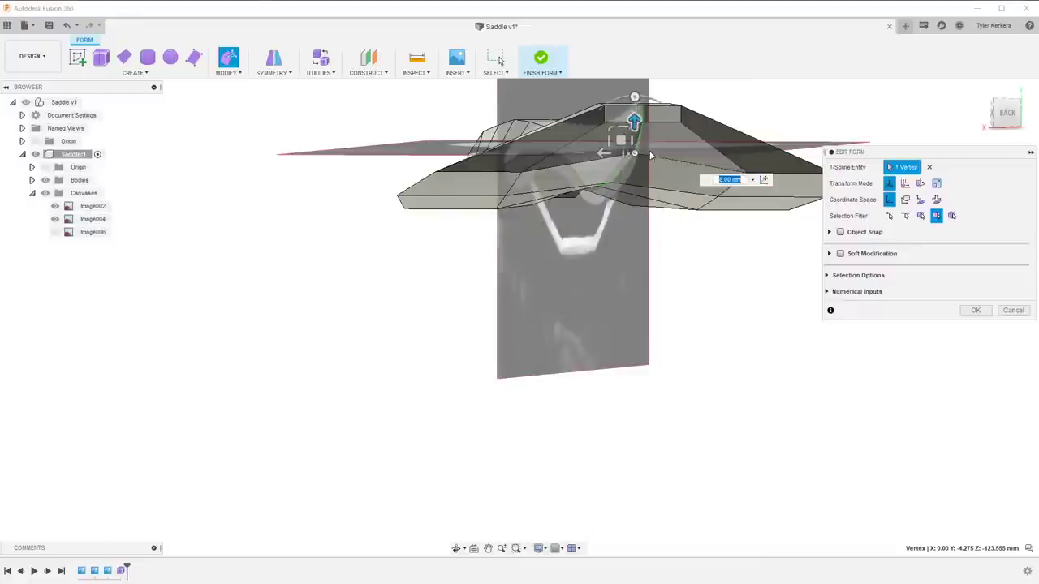
Check the underside in smooth display, and in box display raise the centreline vertex second from the rear slightly further
key("alt+3")
middle_click_drag(564, 276, 559, 196, "shift")
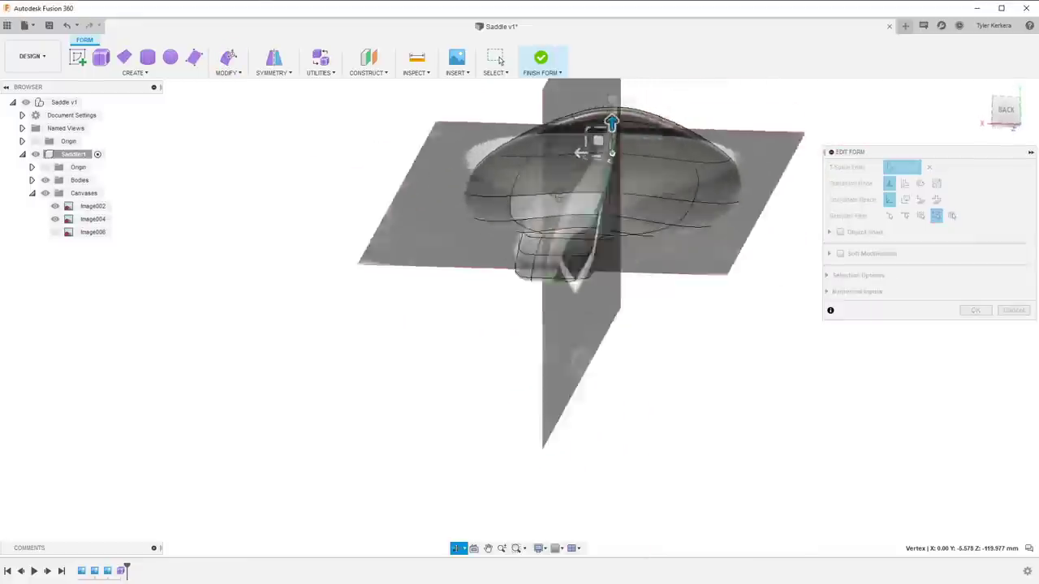
middle_click_drag(570, 325, 566, 240, "shift")
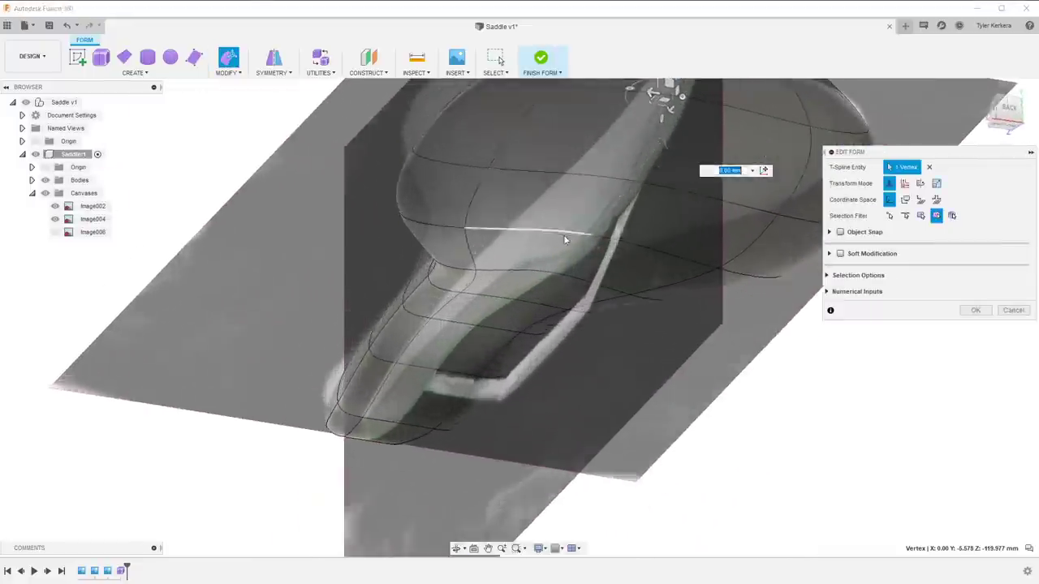
left_click(551, 281)
key("ctrl+1")
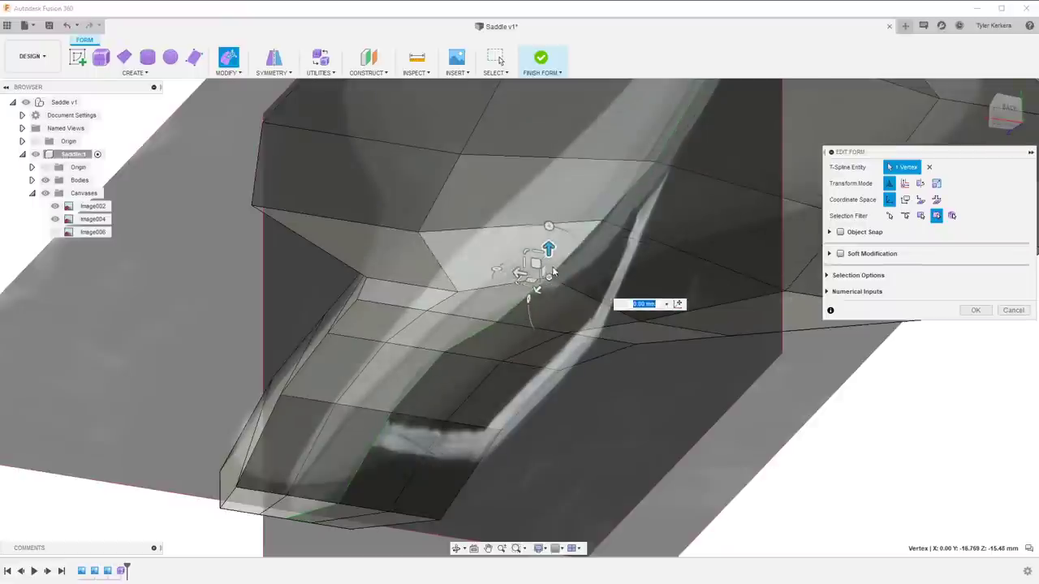
left_click_drag(551, 272, 654, 117)
scroll(644, 195, "down", 2)
middle_click_drag(645, 197, 698, 203, "shift")
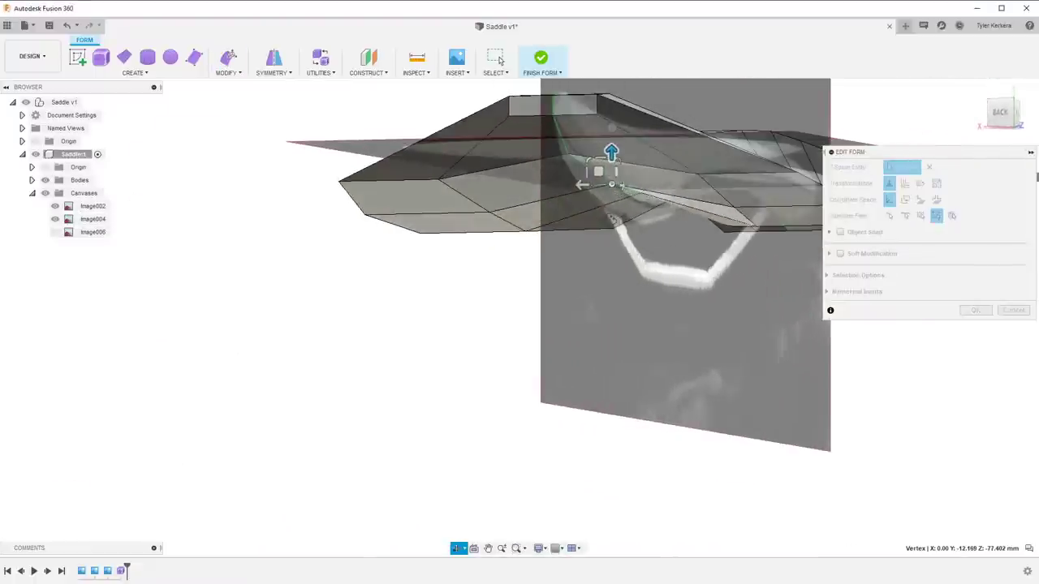
Raise the rearmost underside centreline vertex another 2.05 mm or so, switch to smooth display and finish editing the form
left_click(567, 155)
left_click_drag(567, 123, 567, 116)
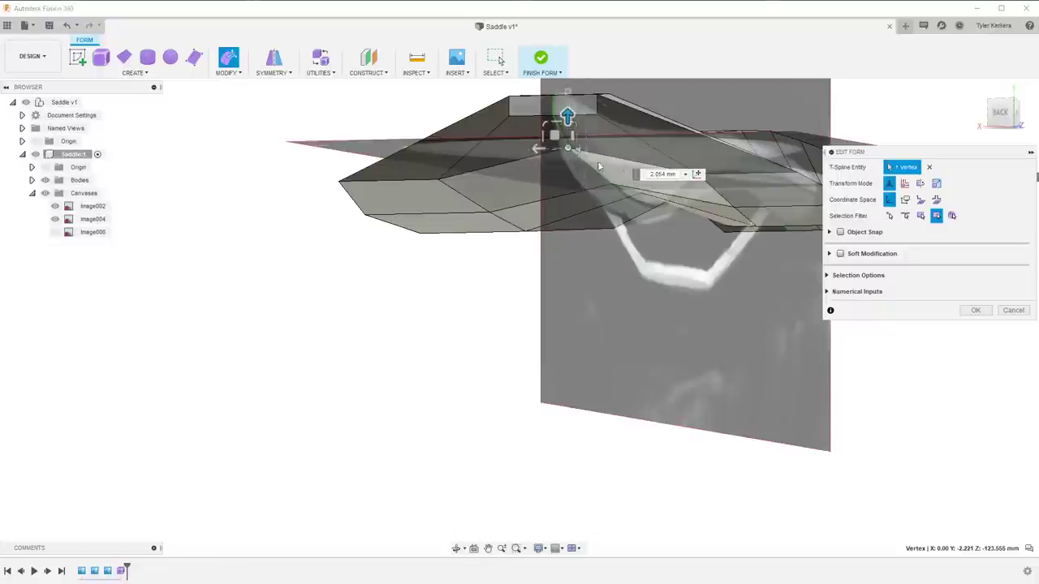
middle_click_drag(498, 249, 518, 355, "shift")
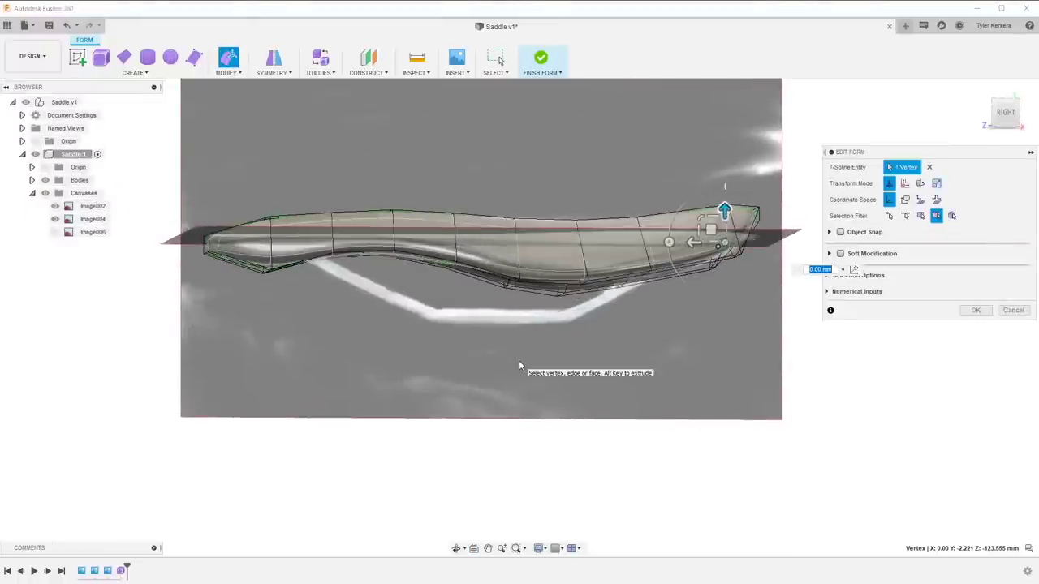
scroll(515, 346, "down", 3)
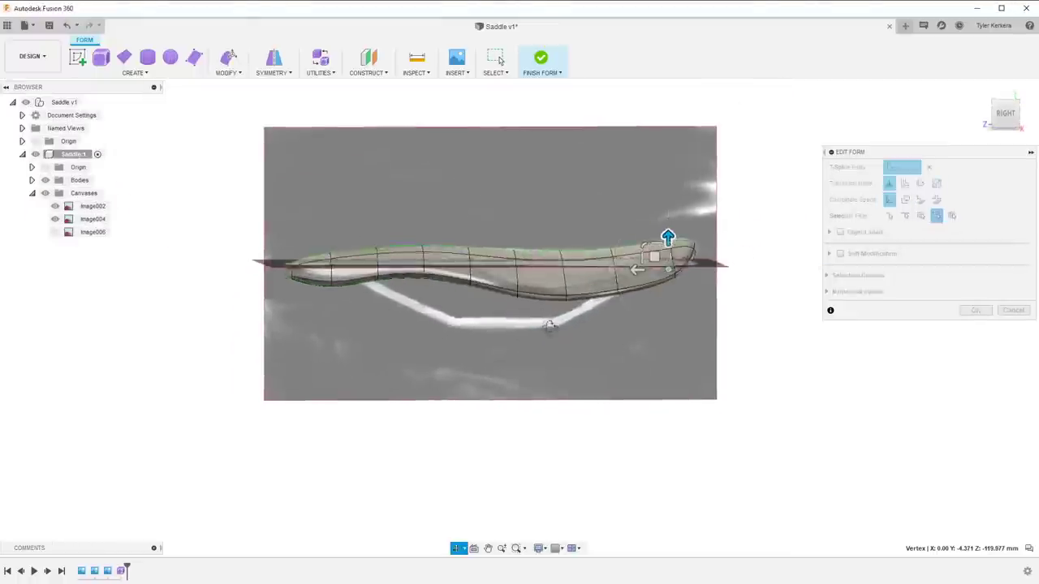
left_click(976, 311)
Examine the smooth saddle from the side against the canvas, from the front and at an angle
middle_click_drag(658, 321, 665, 407, "shift")
left_click_drag(665, 407, 647, 317)
key("Escape")
left_click(1003, 112)
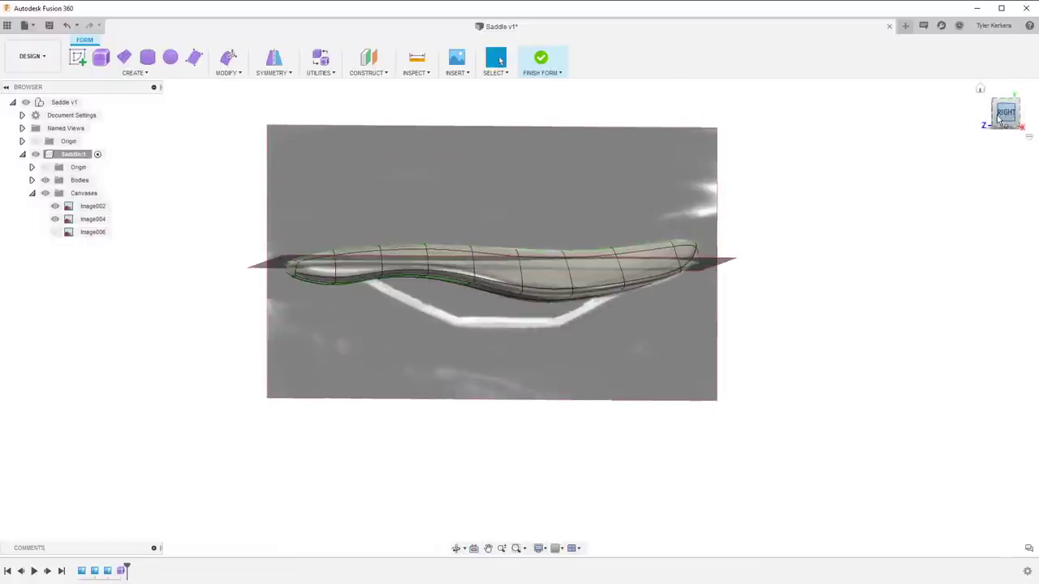
left_click(984, 114)
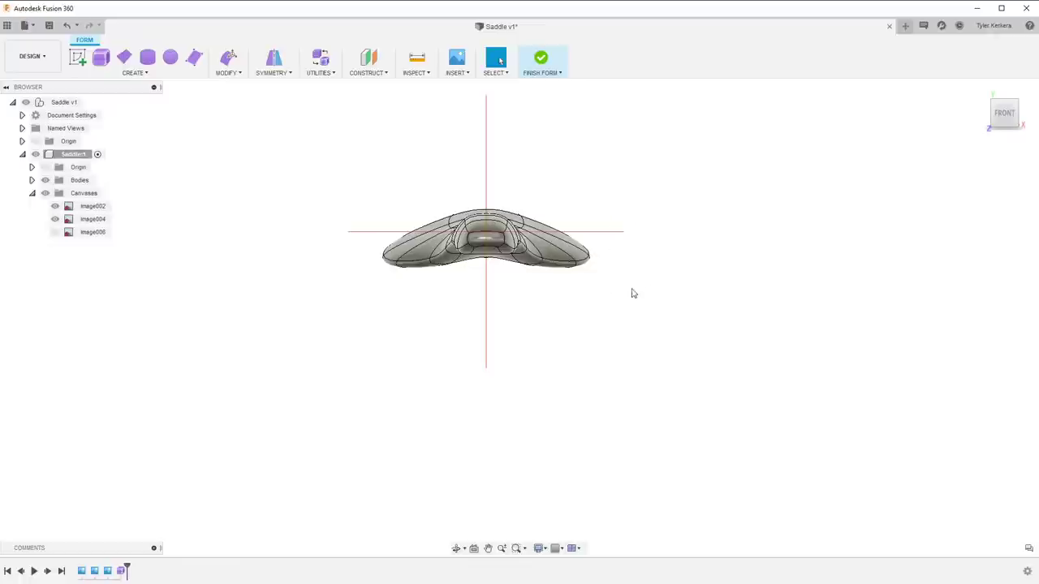
middle_click_drag(647, 277, 605, 279, "shift")
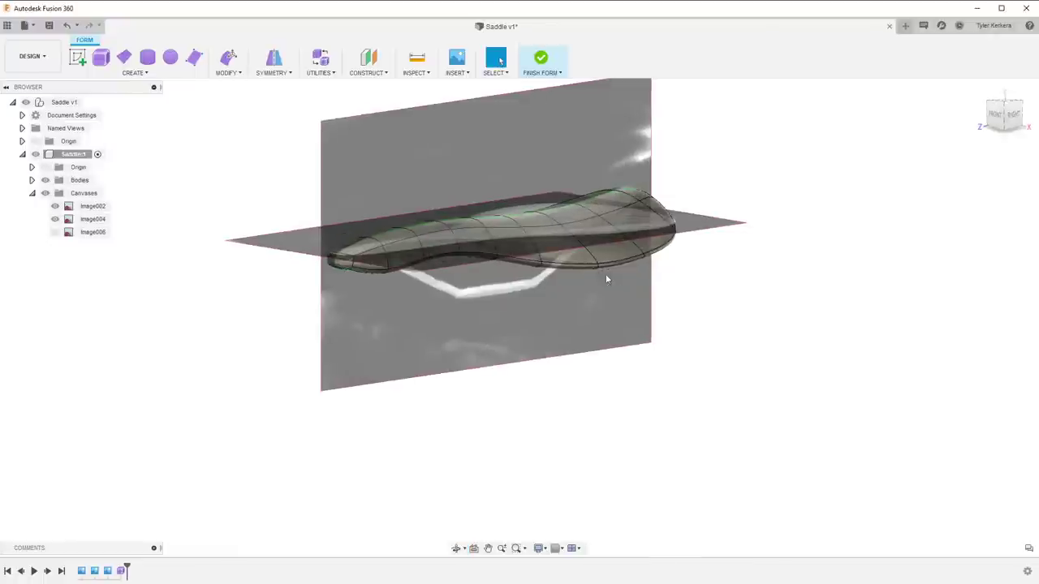
Compare the saddle with the canvases from the side and rear, and finish the form into a solid body
left_click(1014, 118)
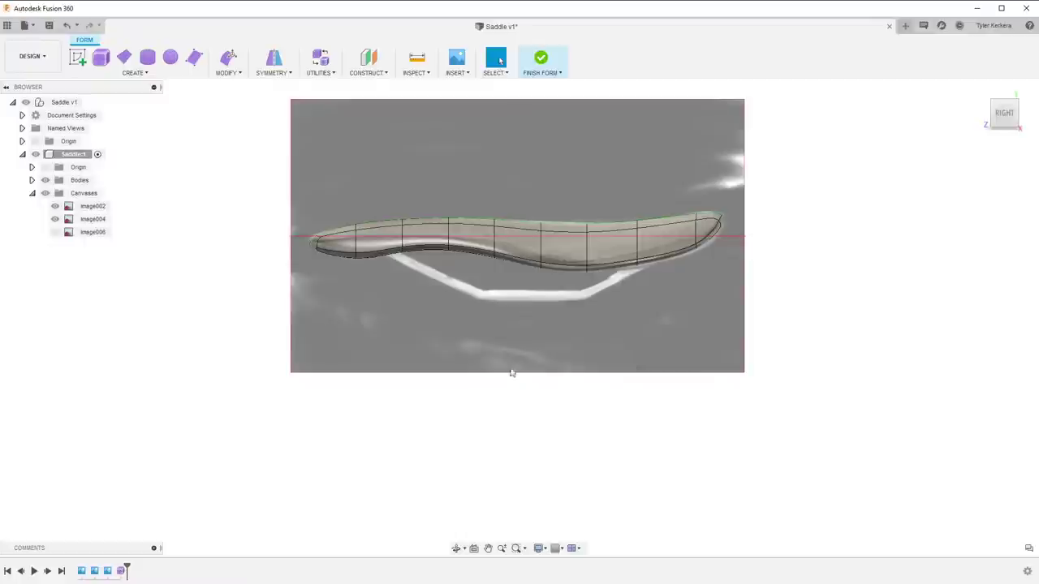
middle_click_drag(512, 317, 475, 315, "shift")
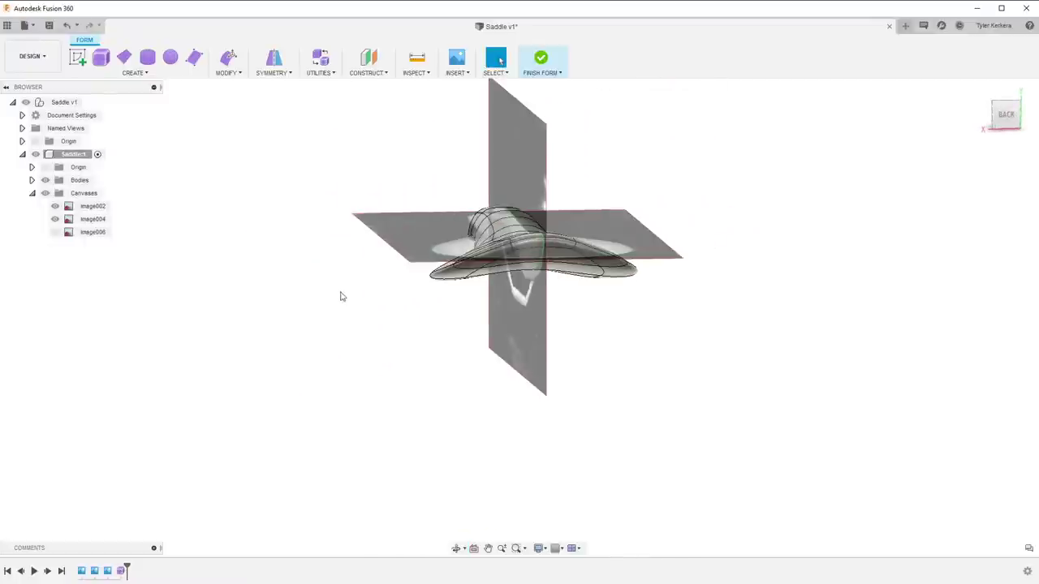
middle_click_drag(341, 297, 456, 316)
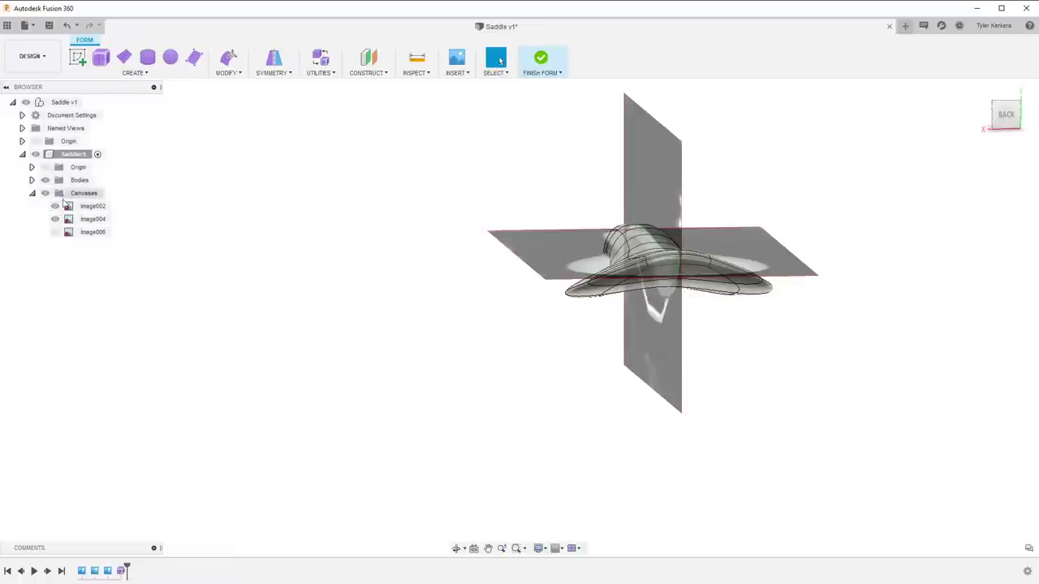
middle_click_drag(560, 367, 625, 352, "shift")
left_click(1002, 116)
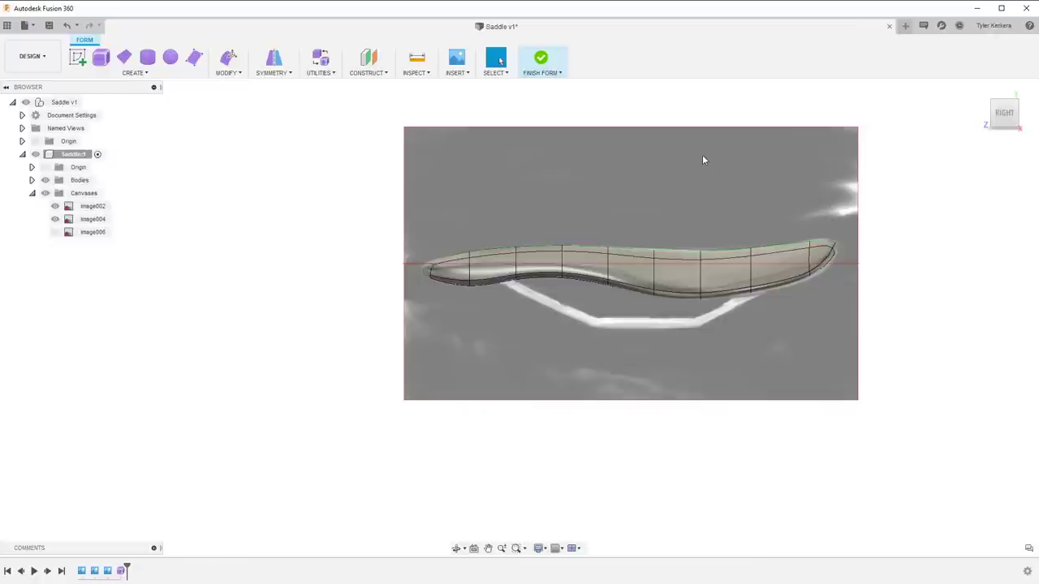
left_click(540, 59)
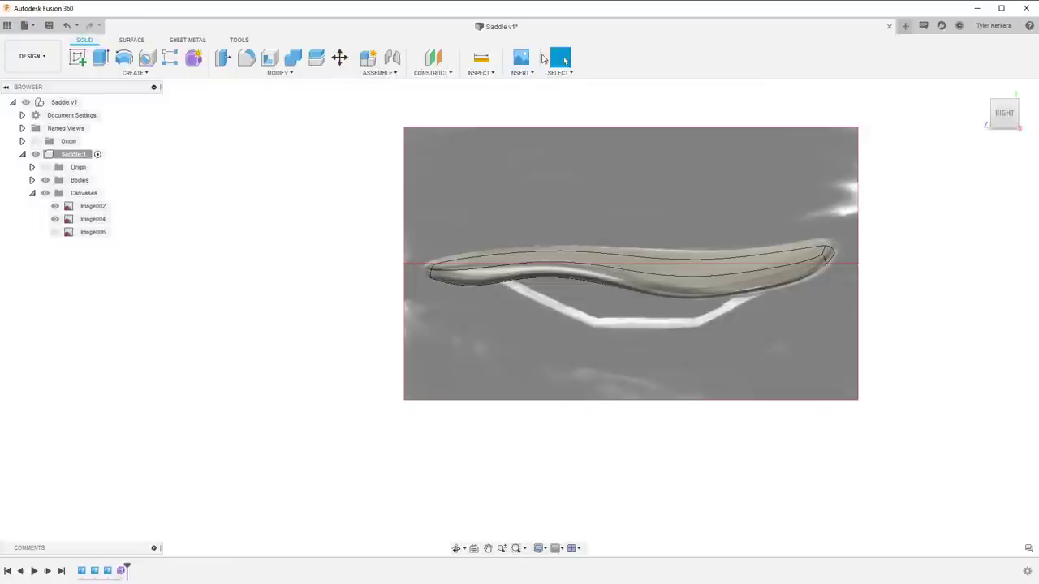
Inspect the saddle body with the canvases hidden, and turn the canvases back on in the side view
left_click(44, 193)
middle_click_drag(383, 200, 457, 260, "shift")
scroll(566, 265, "down", 3)
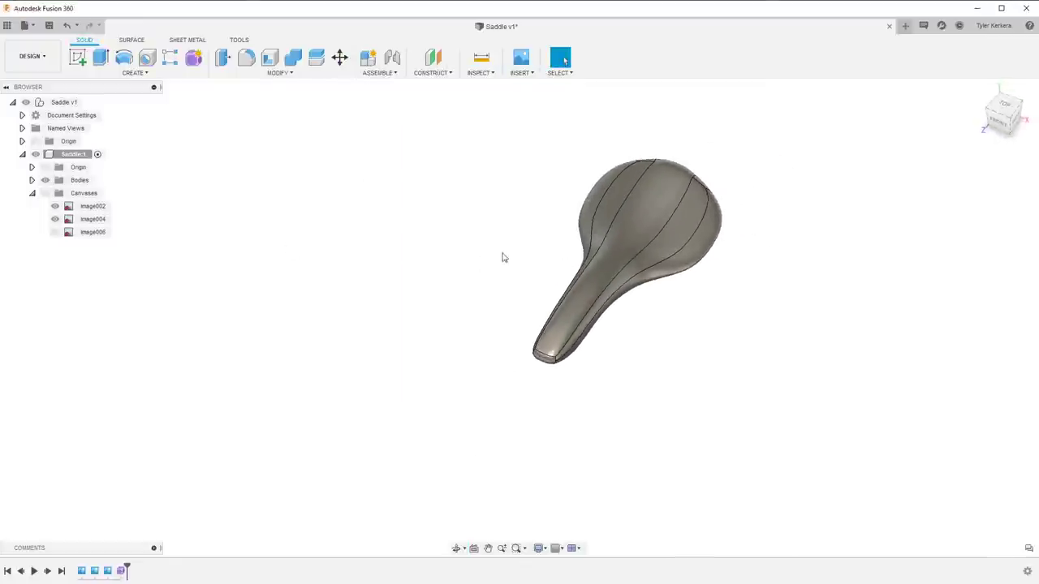
left_click(30, 180)
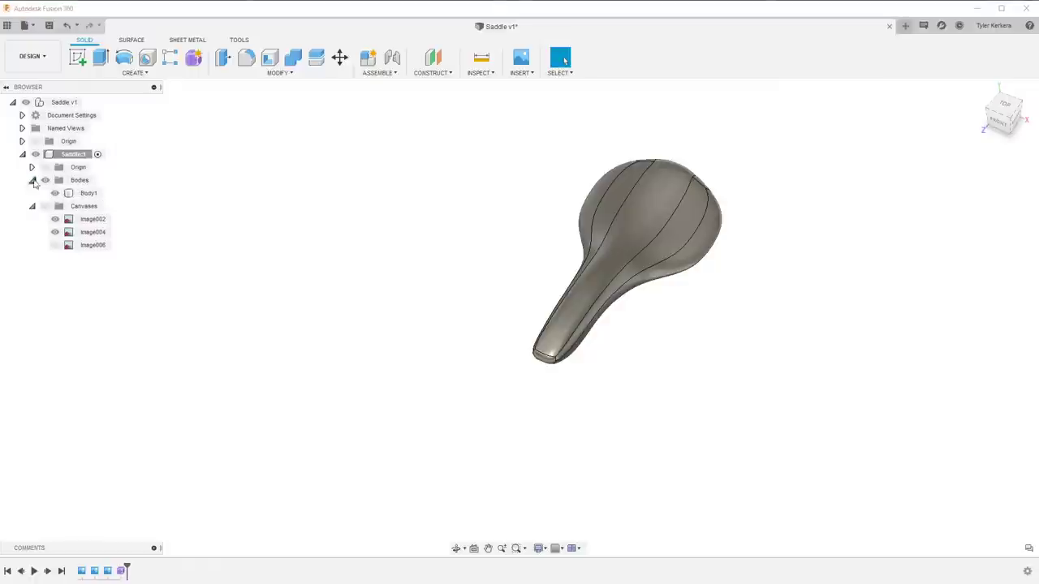
middle_click_drag(485, 307, 424, 260, "shift")
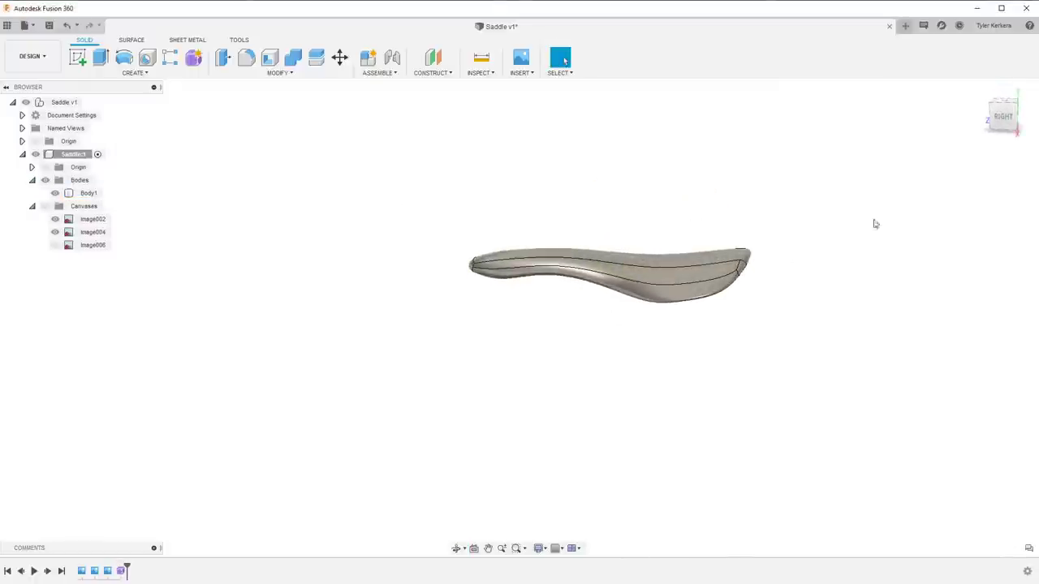
left_click(1003, 116)
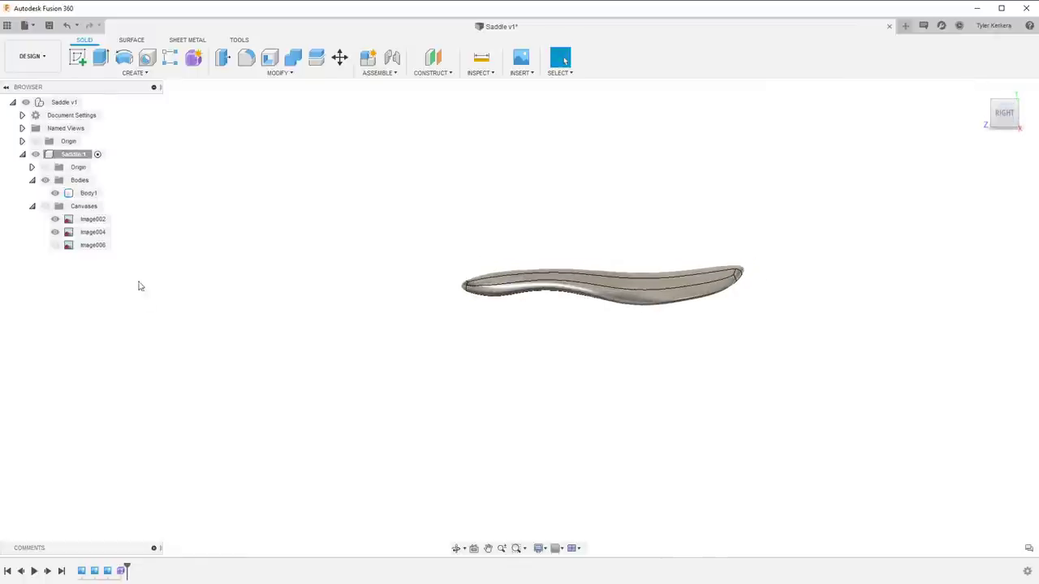
left_click(45, 206)
scroll(654, 293, "up", 4)
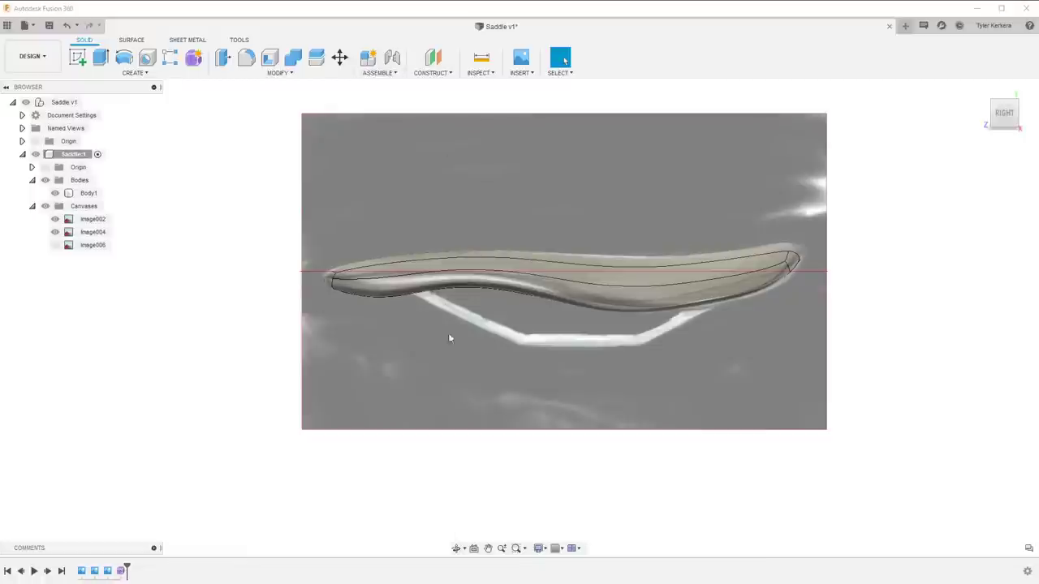
Create a construction plane offset about 20.79 mm from the YZ plane, to one side of the saddle's centreline
middle_click_drag(450, 338, 545, 313, "shift")
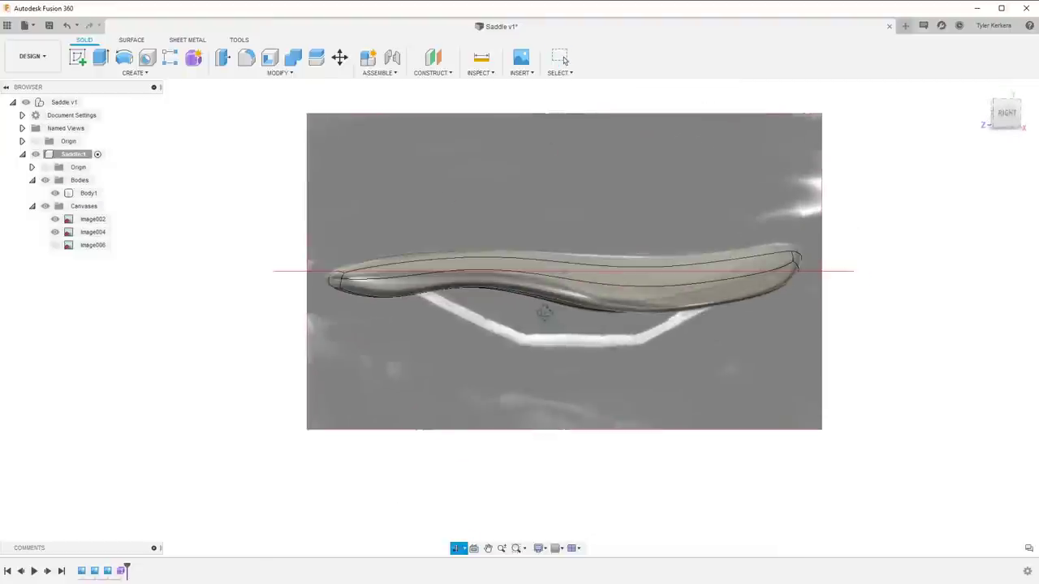
key("Escape")
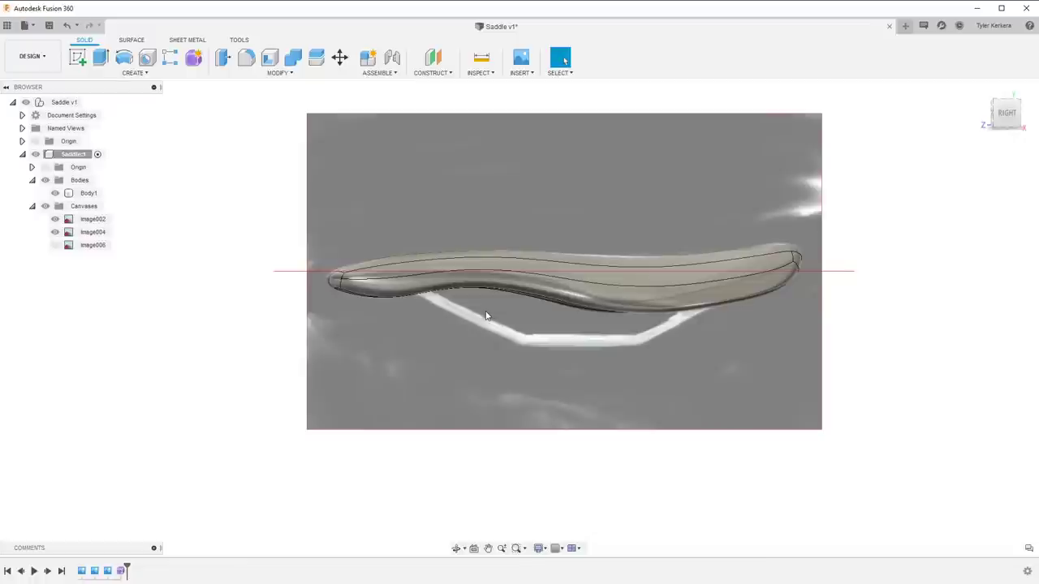
left_click(438, 61)
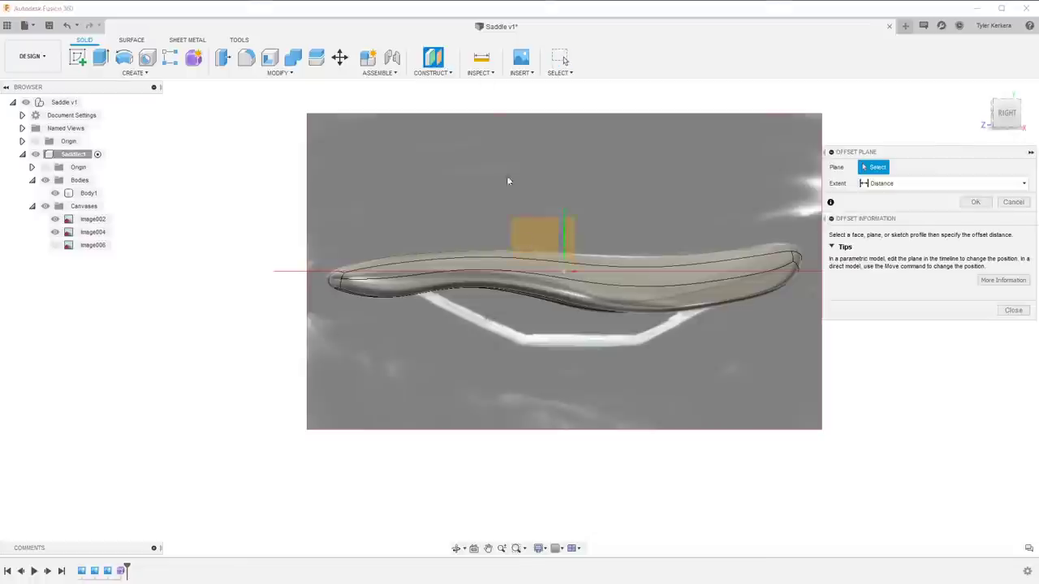
left_click(531, 229)
left_click_drag(554, 259, 574, 271)
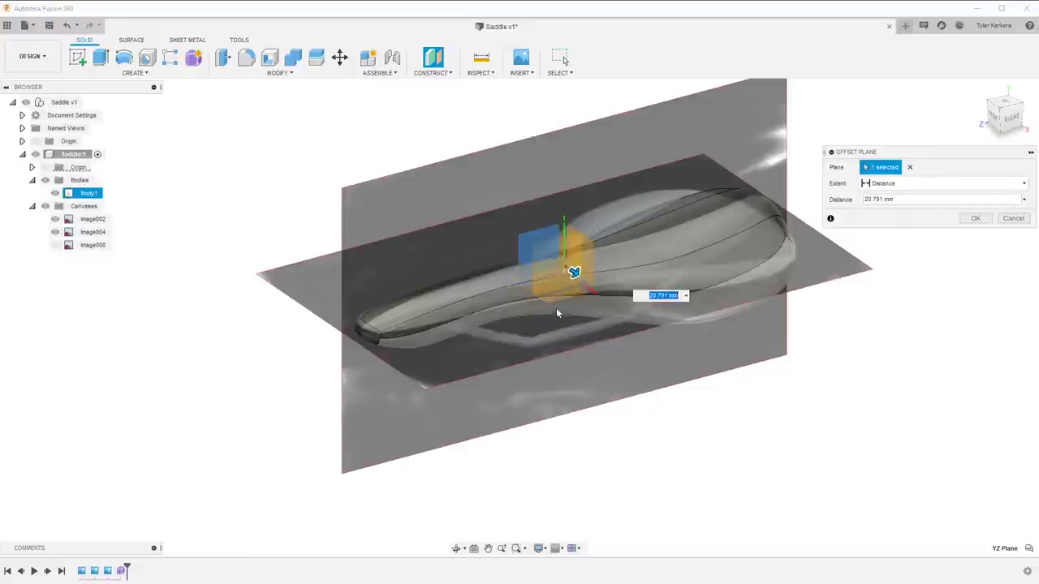
middle_click_drag(558, 310, 595, 321, "shift")
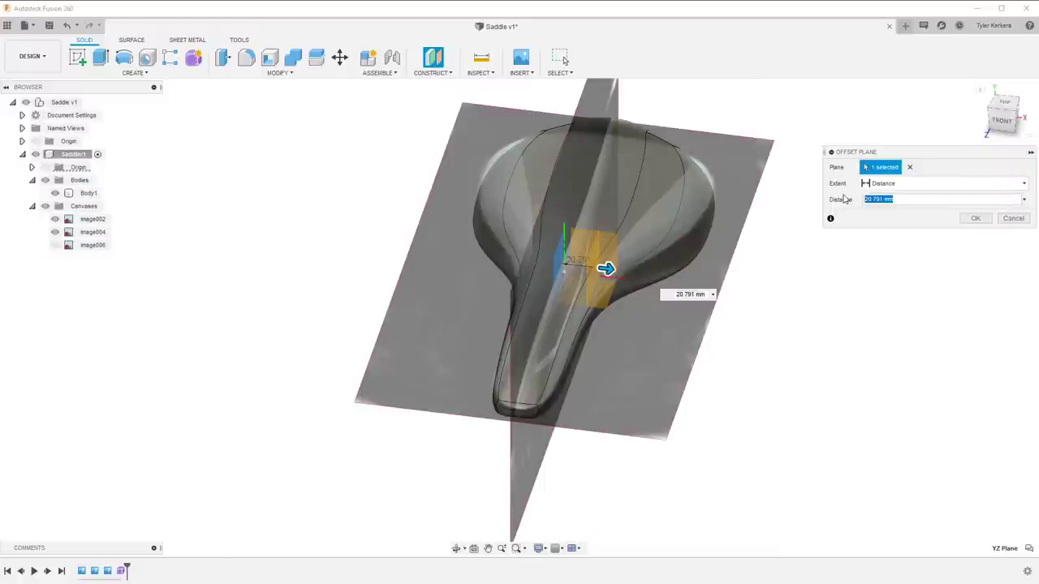
key("Return")
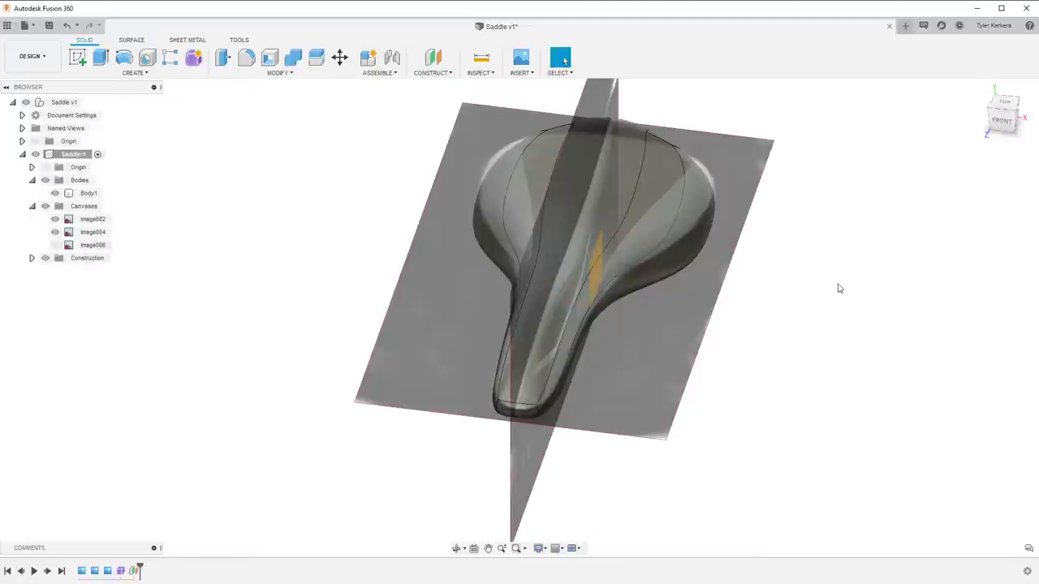
Start a sketch on the offset plane and draw a horizontal line along the lowest straight part of the canvas's saddle rail
middle_click_drag(840, 287, 731, 268, "shift")
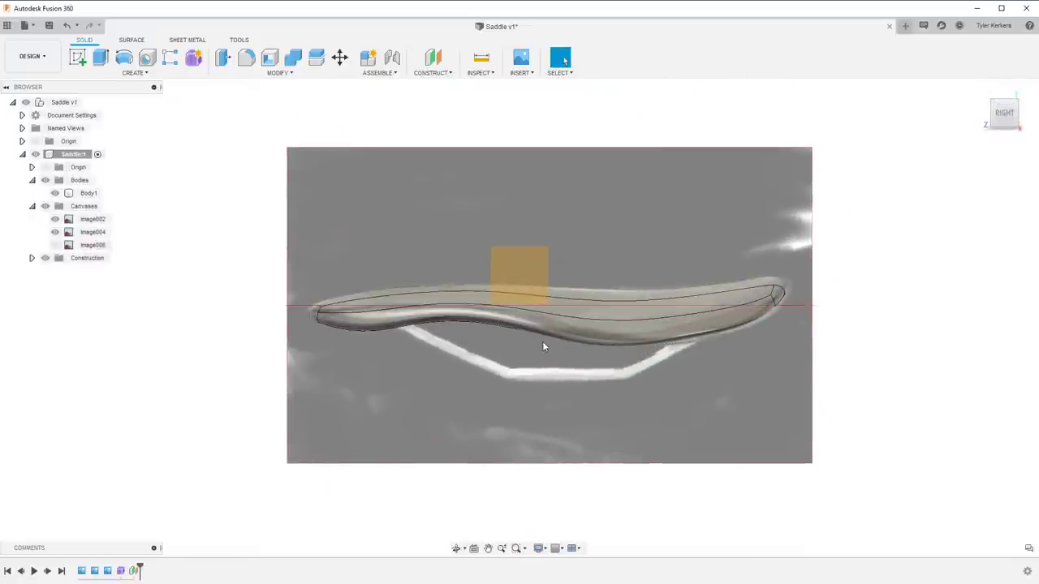
left_click(543, 283)
left_click(80, 60)
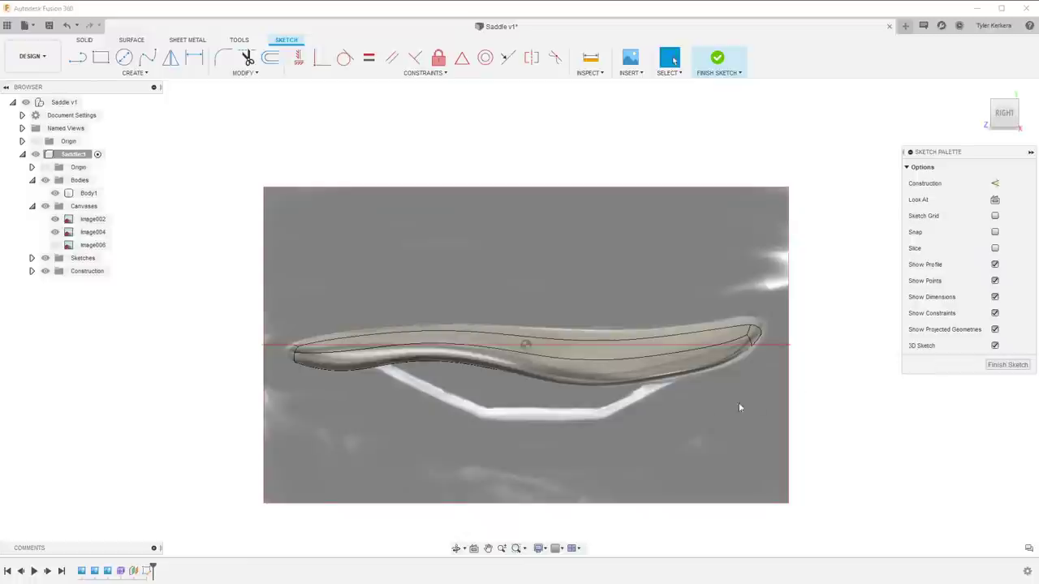
scroll(669, 438, "up", 2)
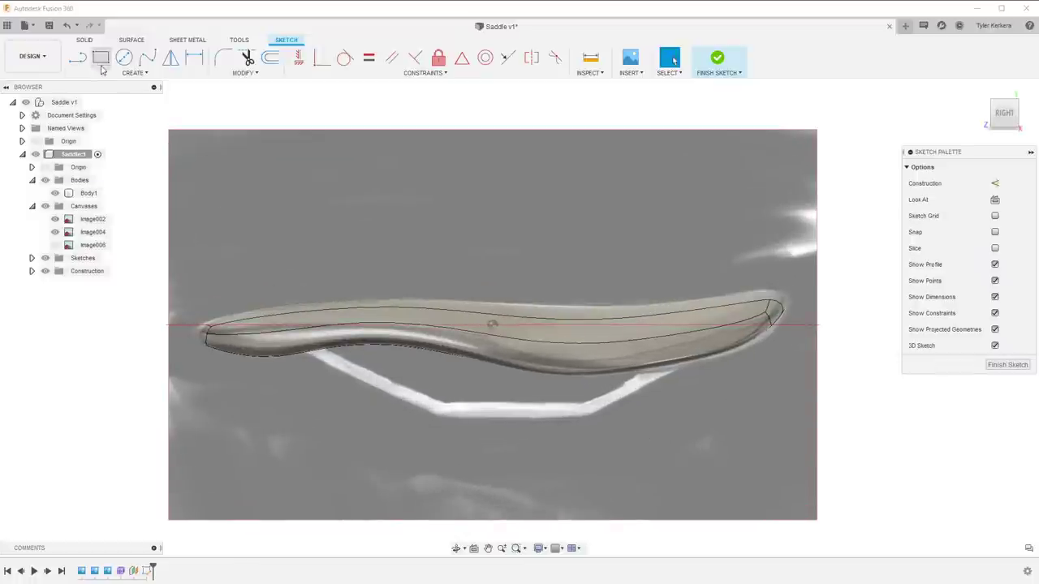
left_click(77, 58)
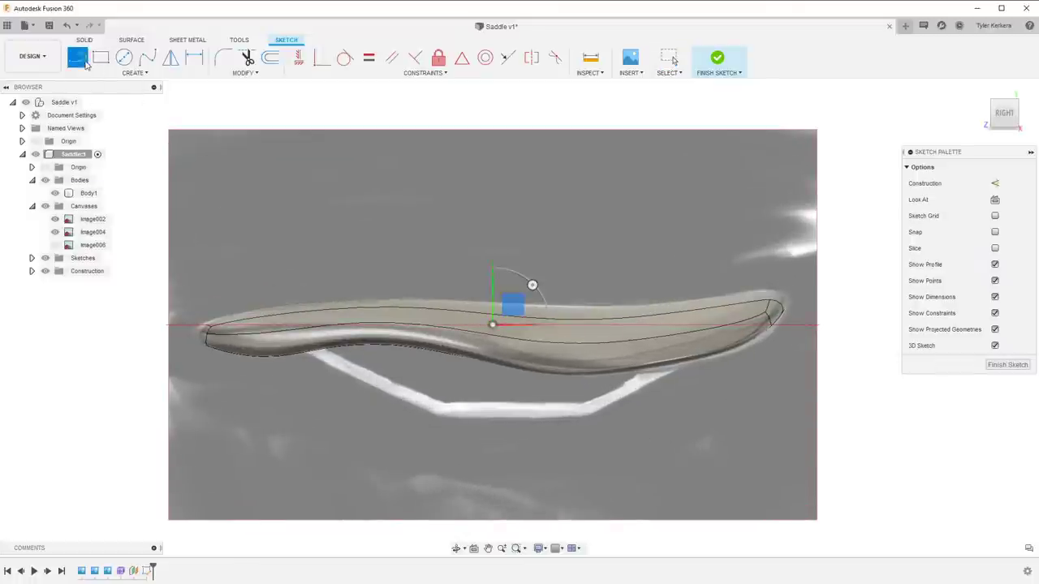
left_click(443, 411)
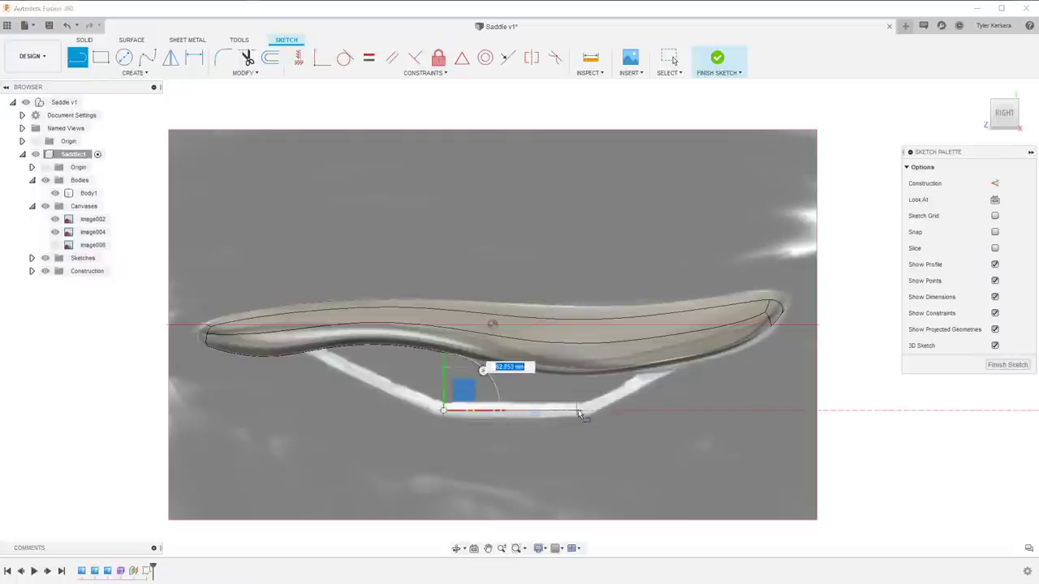
left_click(584, 412)
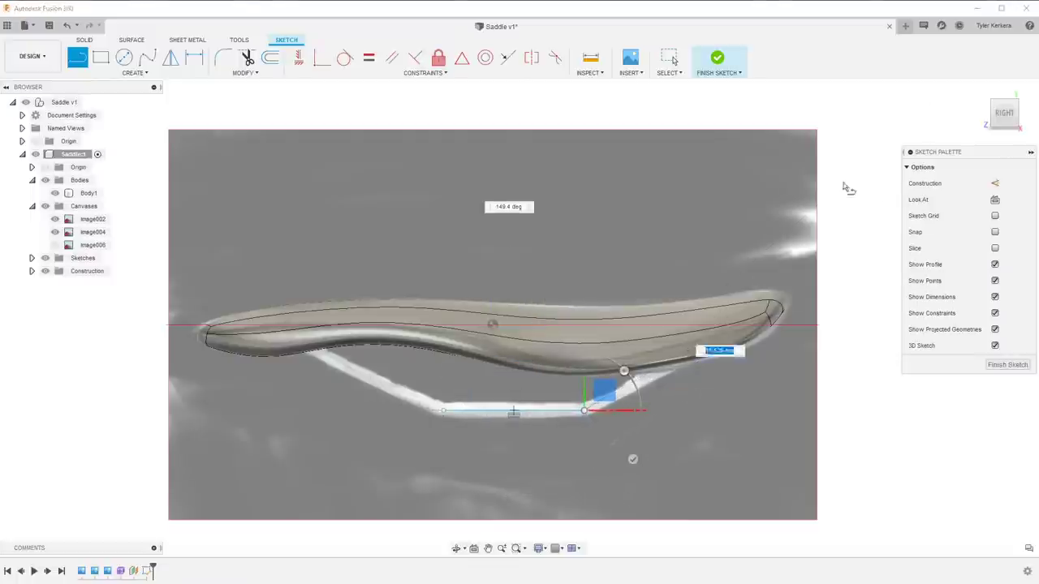
Rotate the line tool's 3D sketch plane -15 degrees at the horizontal rail line's rear end, judged from above
left_click(1003, 92)
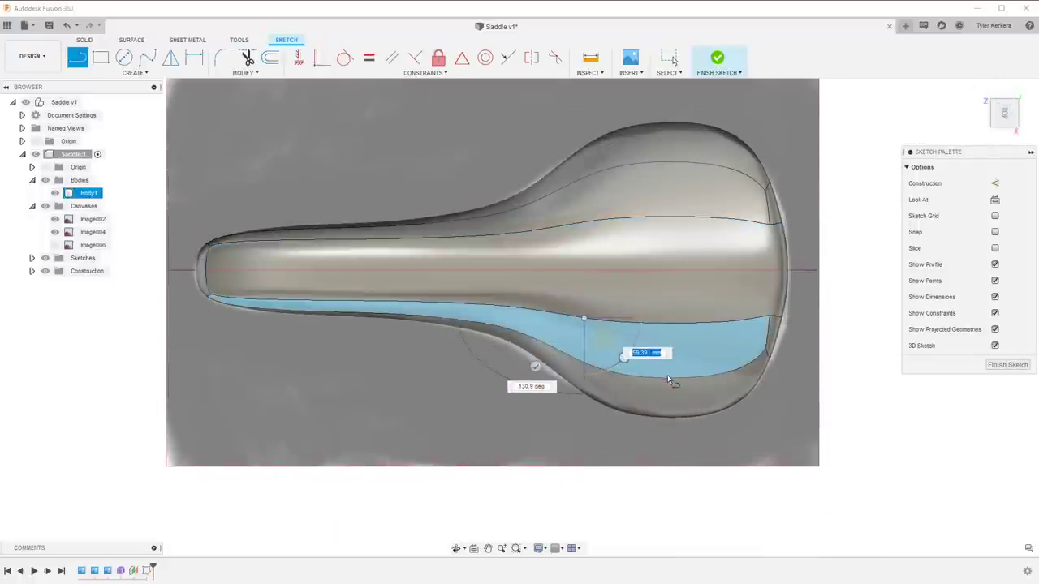
middle_click_drag(667, 375, 678, 262, "shift")
key("l")
left_click(583, 403)
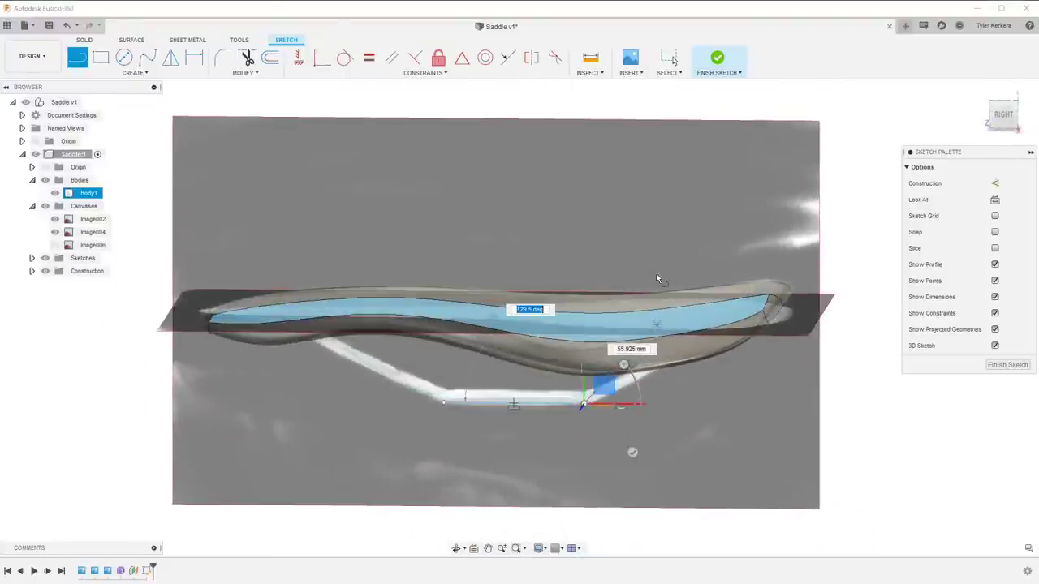
left_click(1004, 115)
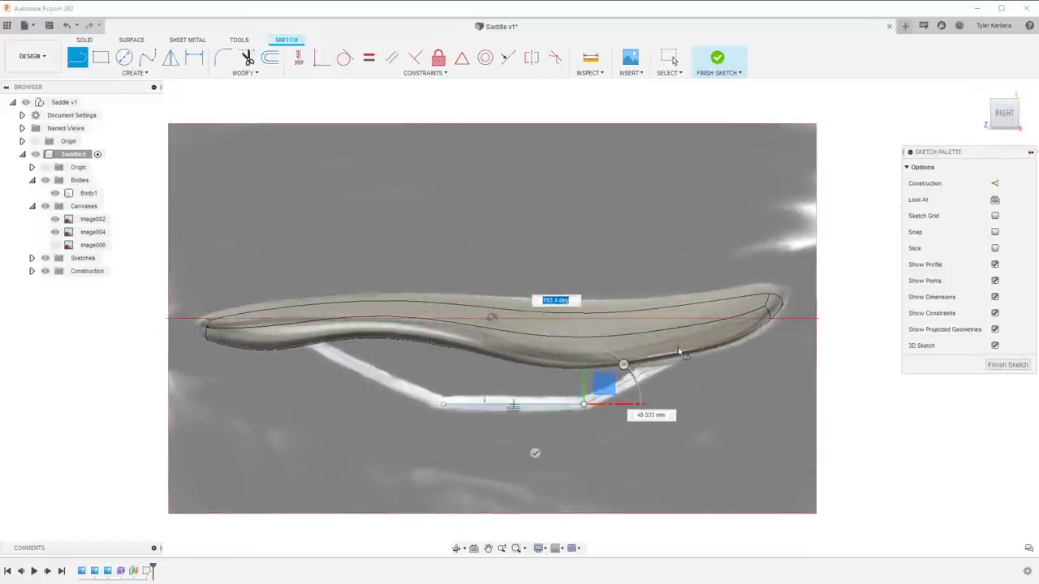
left_click(1004, 100)
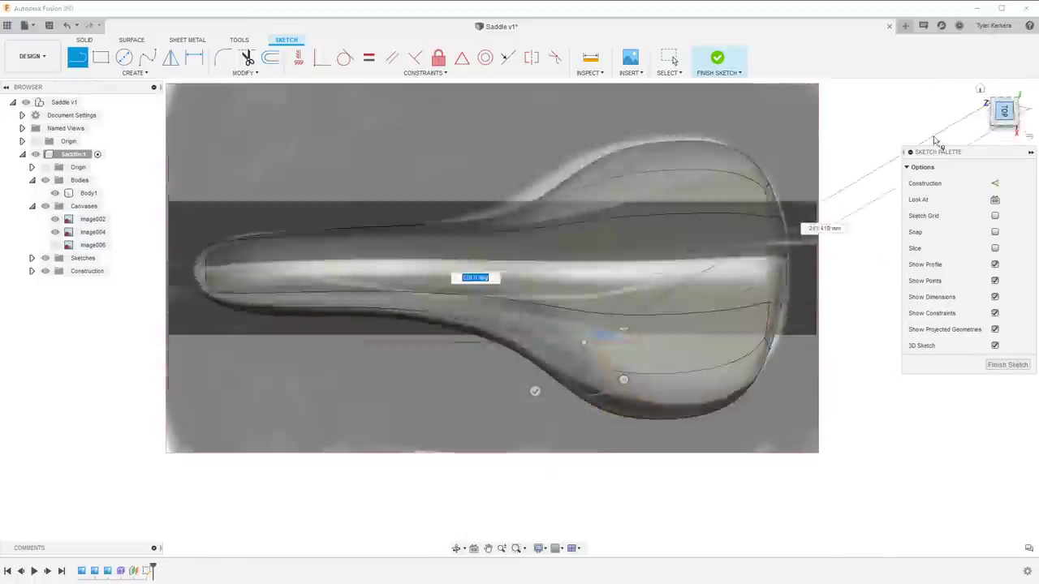
left_click_drag(626, 352, 619, 358)
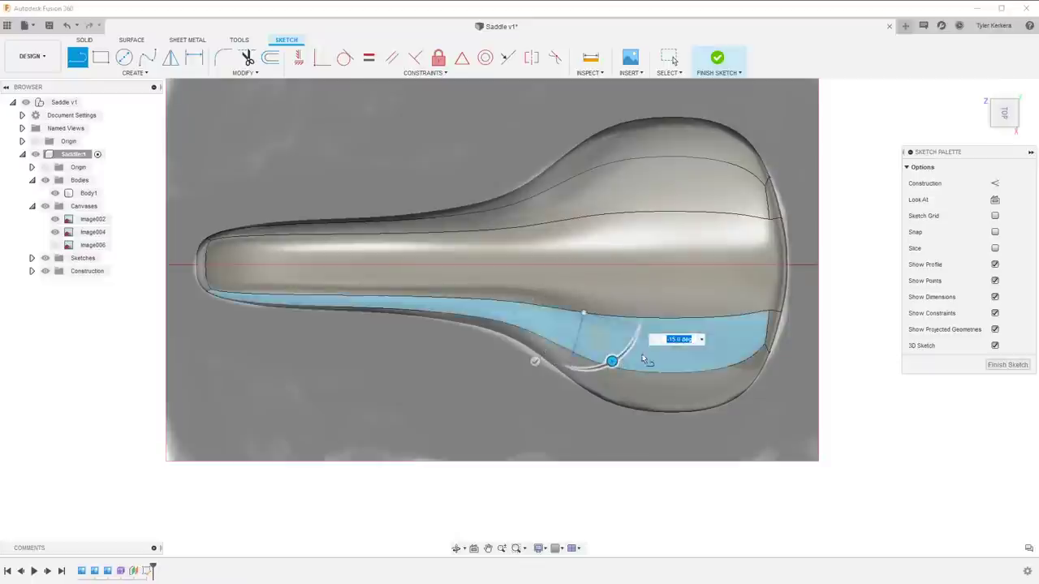
Draw the inclined rear rail segment from the horizontal line's rear end up to the saddle's underside, following the canvas
left_click(1013, 125)
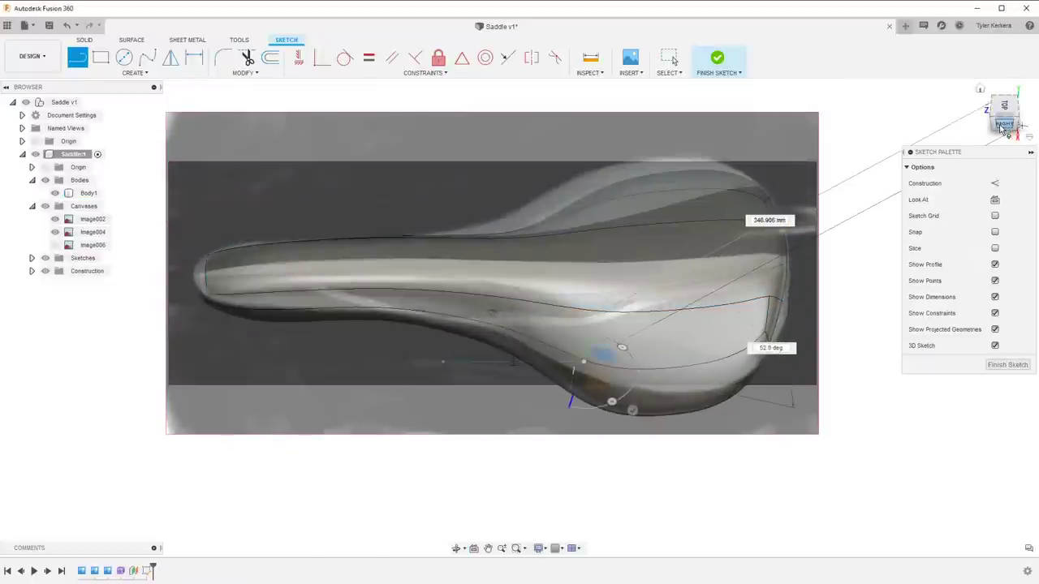
left_click(1004, 125)
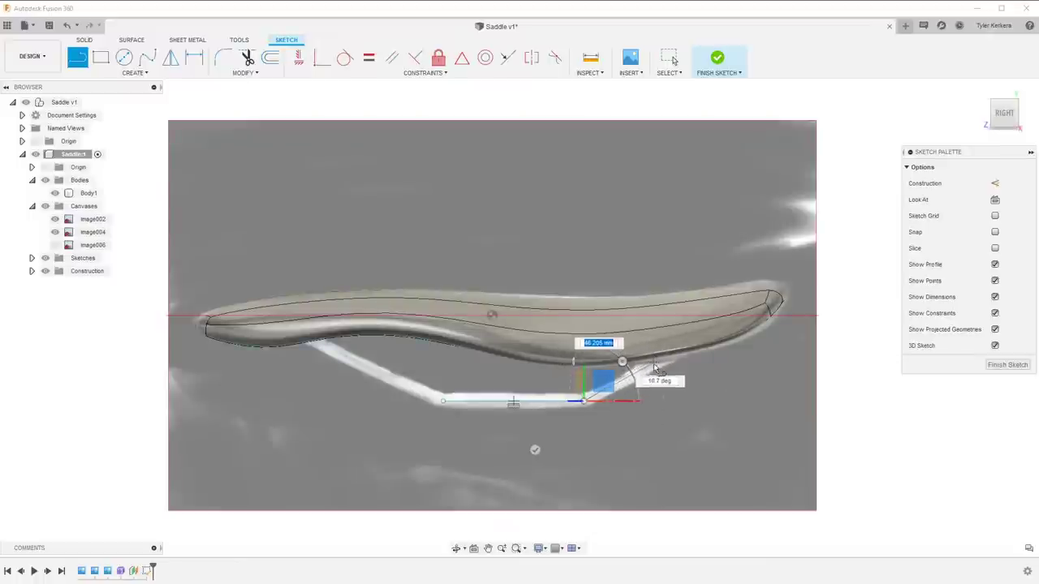
key("Tab")
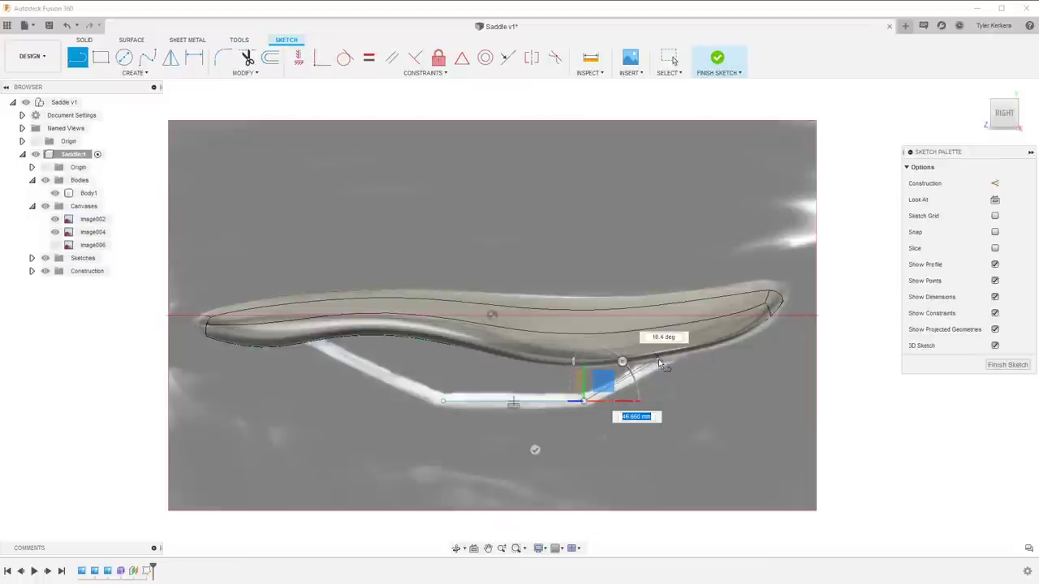
type("17")
key("Tab")
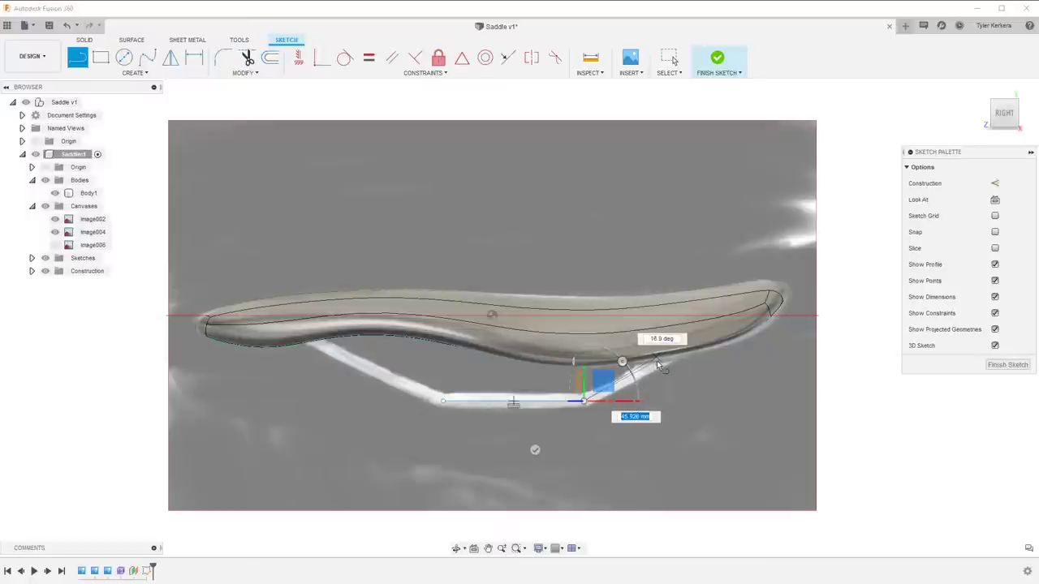
scroll(658, 367, "up", 3)
Reset the line tool's triad orientation at the upper end of the inclined rear rail segment
mouse_move(698, 409)
middle_mouse_down("shift")
mouse_move(640, 399)
mouse_move(617, 347)
middle_mouse_up("shift")
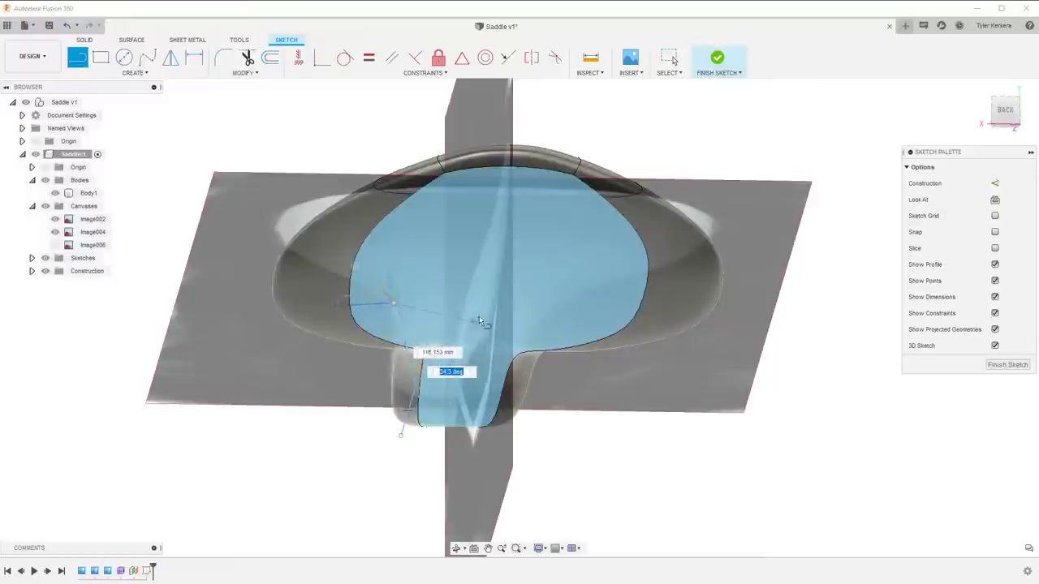
middle_click_drag(479, 316, 666, 326, "shift")
scroll(698, 336, "down", 3)
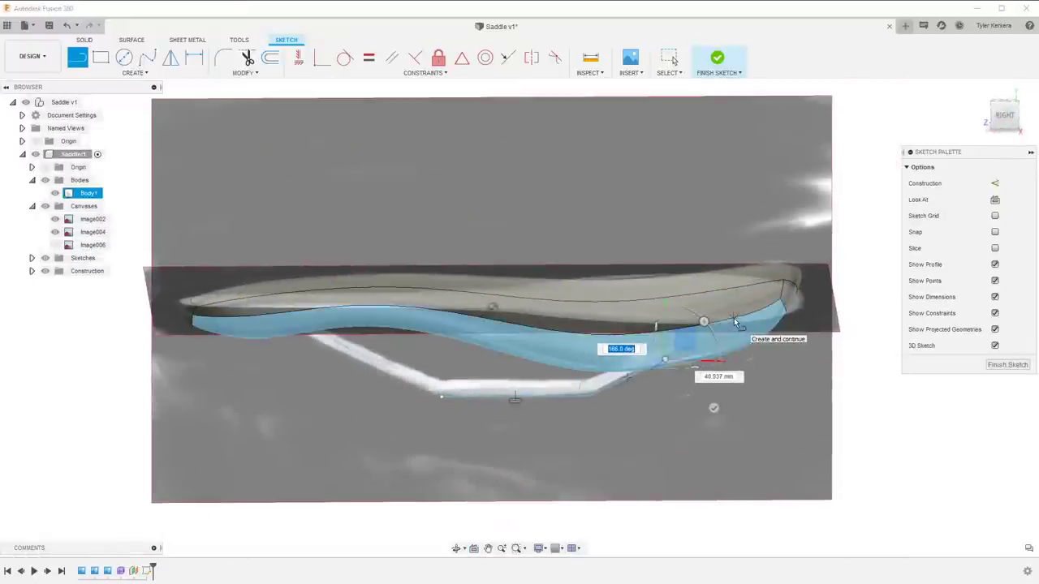
scroll(733, 371, "down", 1)
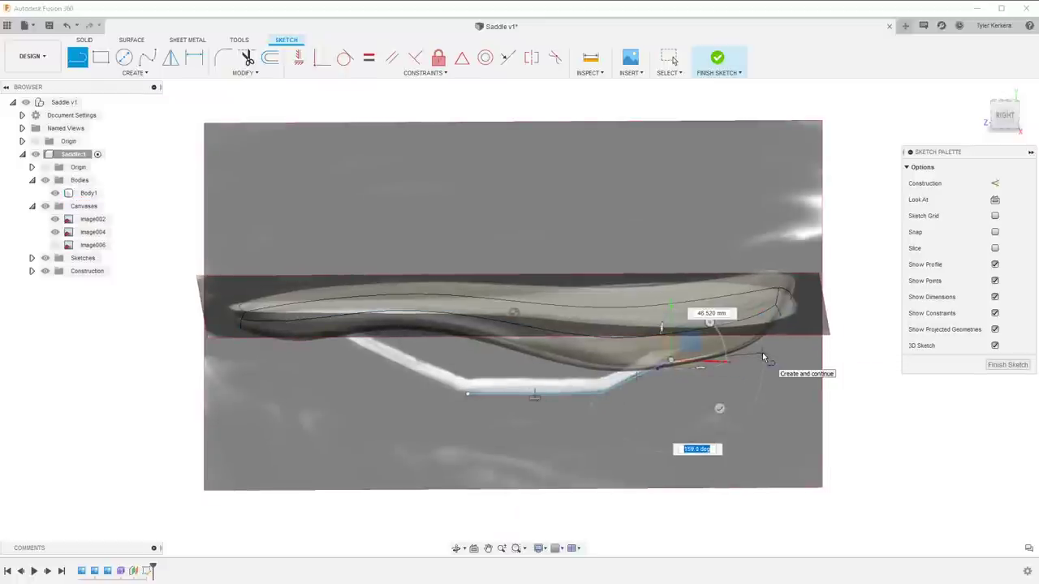
middle_click_drag(758, 349, 706, 351)
right_click(706, 357)
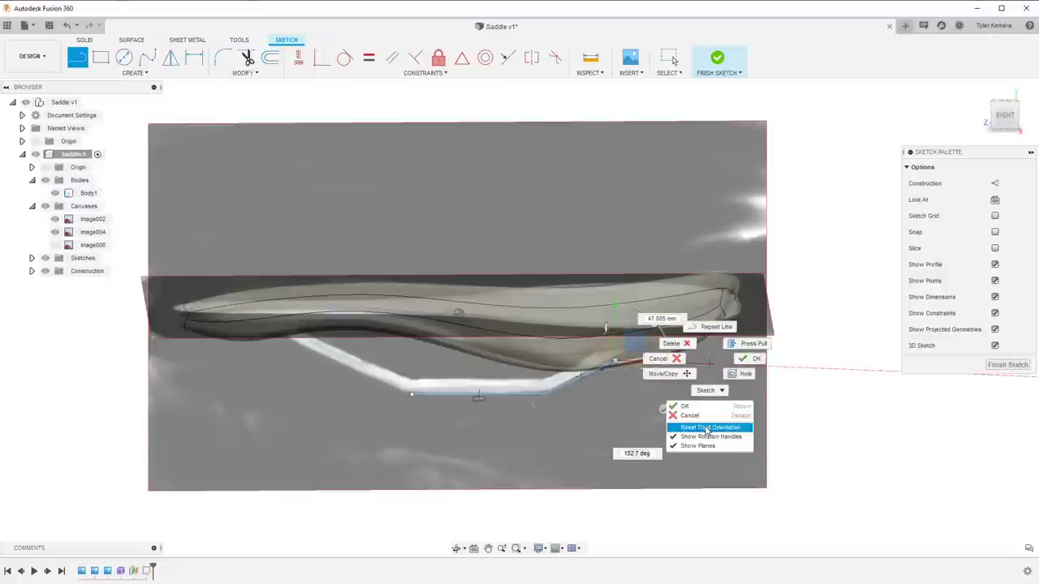
left_click(733, 427)
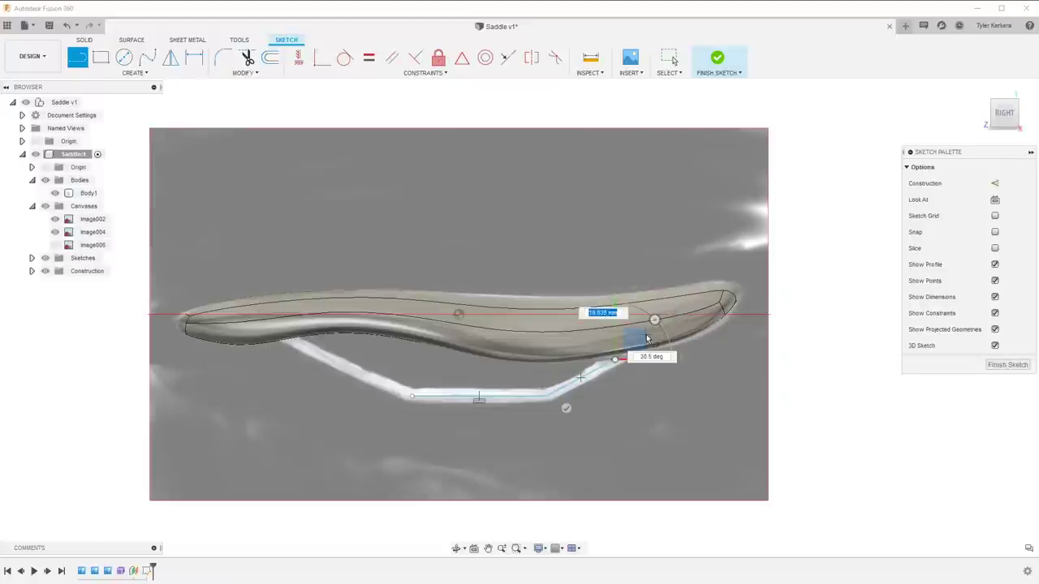
Try to extend the rail rearward from the inclined rear segment's upper end and examine how the extension meets the saddle's underside
scroll(664, 333, "up", 3)
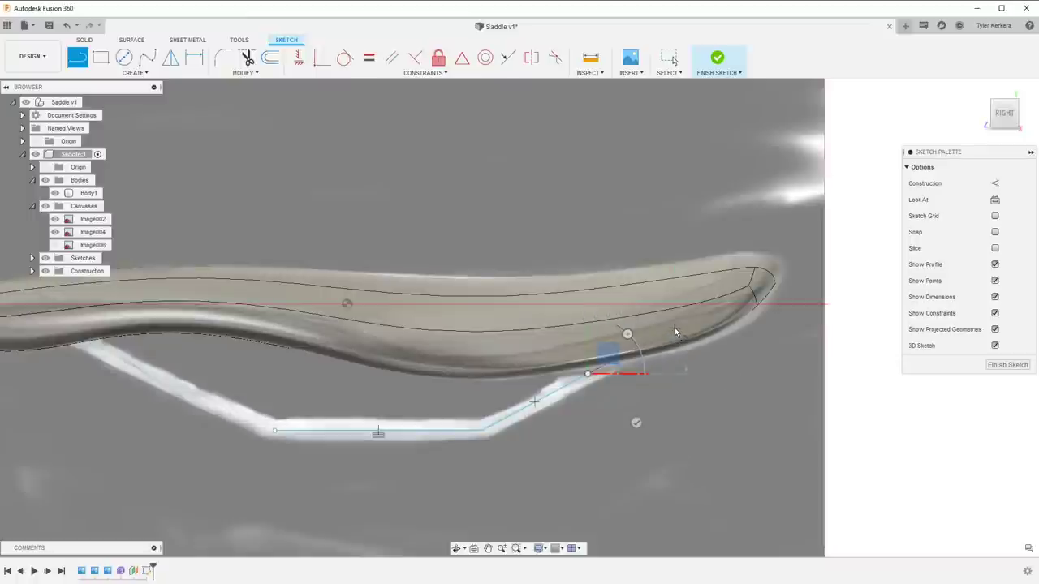
middle_click_drag(534, 402, 606, 318, "shift")
key("l")
scroll(370, 426, "up", 10)
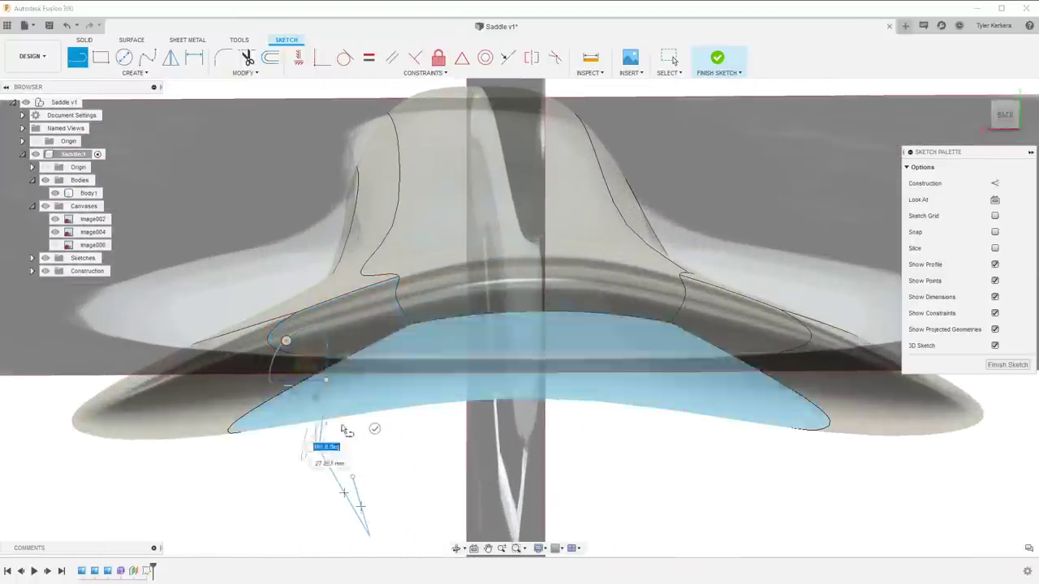
scroll(439, 309, "up", 3)
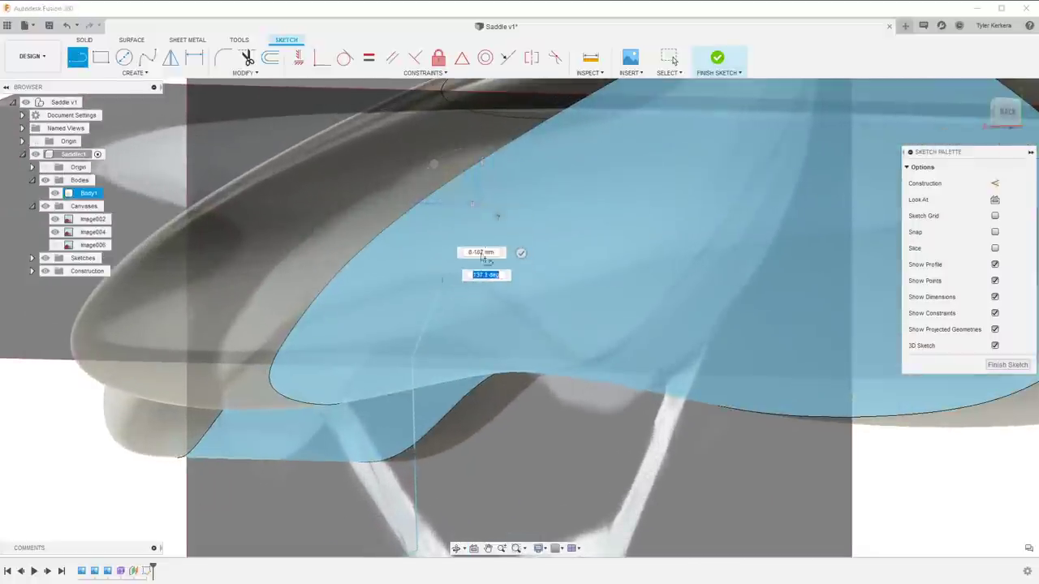
scroll(480, 273, "down", 8)
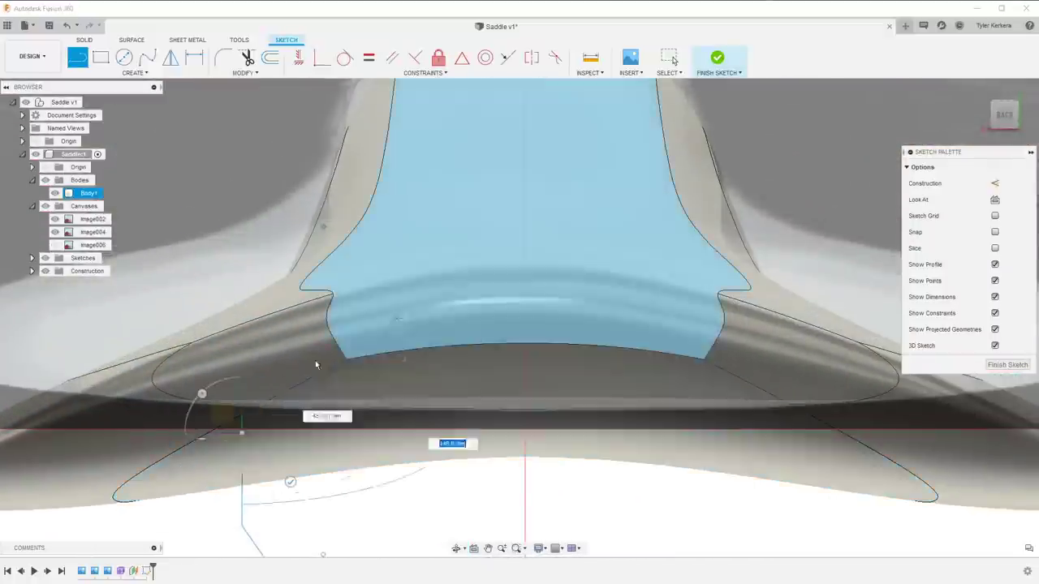
scroll(321, 360, "down", 3)
middle_click_drag(323, 359, 860, 341, "shift")
middle_click_drag(876, 251, 644, 221)
middle_click_drag(830, 188, 858, 192, "shift")
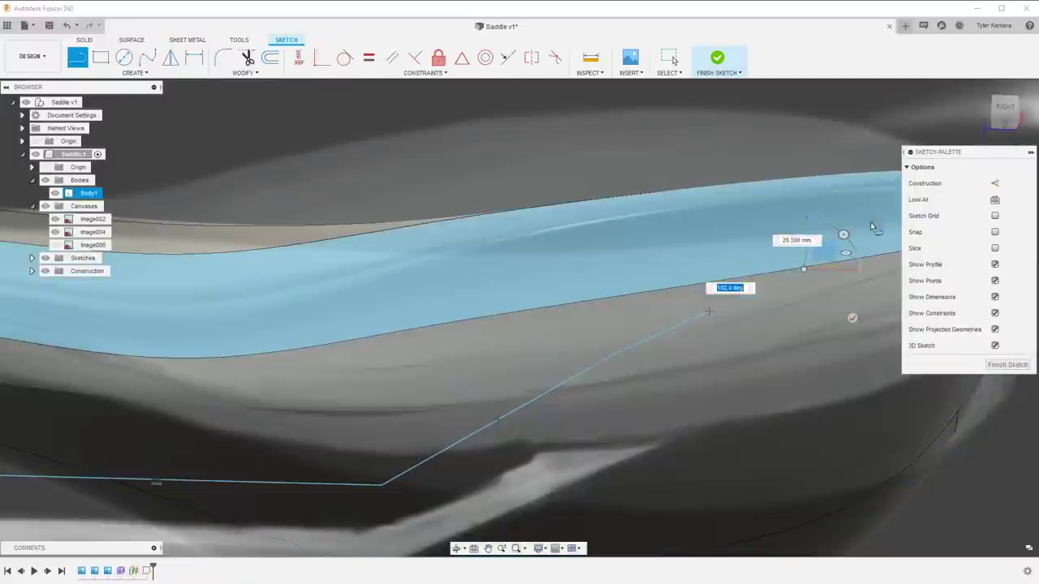
End the line and delete the trial extension behind the inclined rear rail segment
left_click(848, 261)
key("Escape")
left_click(773, 284)
key("Delete")
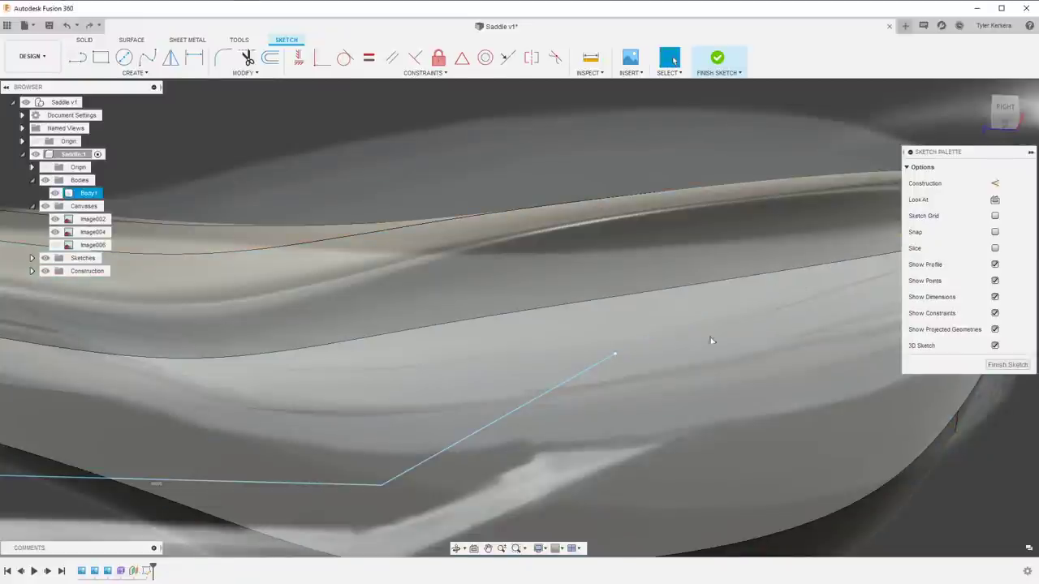
Redraw the rear end segment in the side view, from the inclined segment's upper end rising rearward into the saddle body
scroll(694, 351, "down", 2)
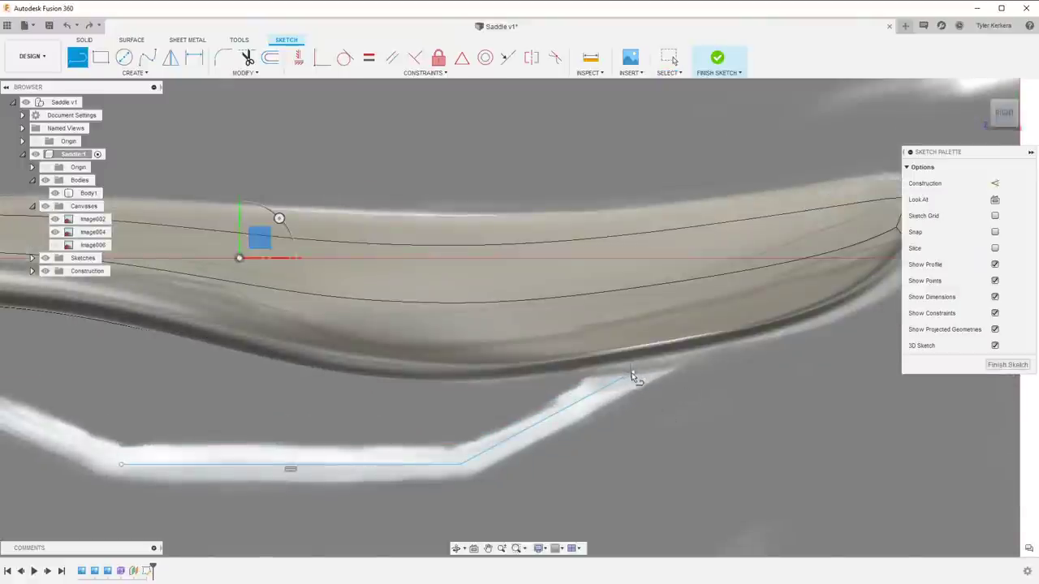
mouse_move(673, 347)
middle_mouse_down("shift")
mouse_move(636, 392)
mouse_move(602, 391)
mouse_move(626, 370)
middle_mouse_up("shift")
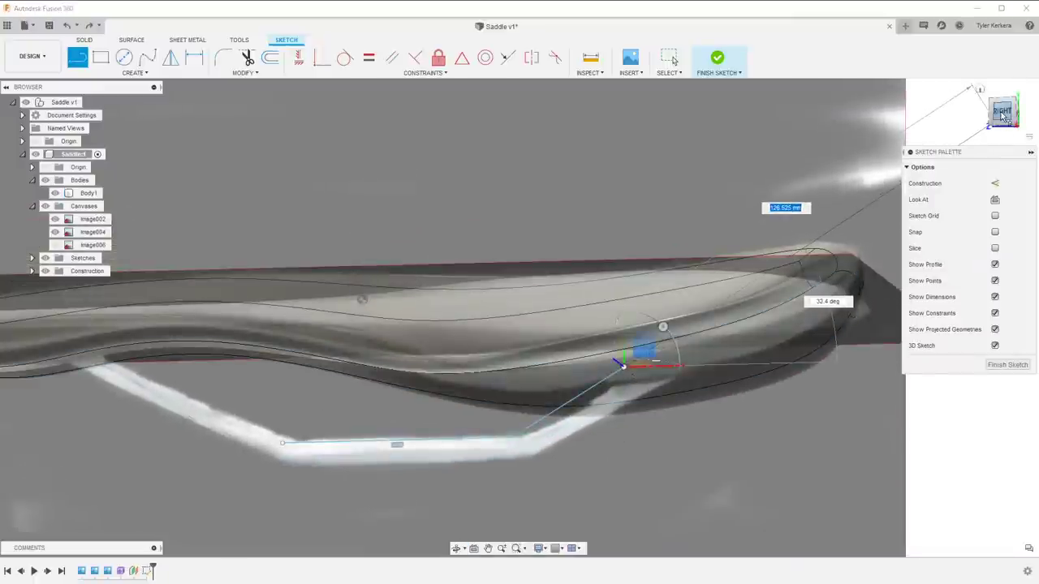
left_click(1002, 112)
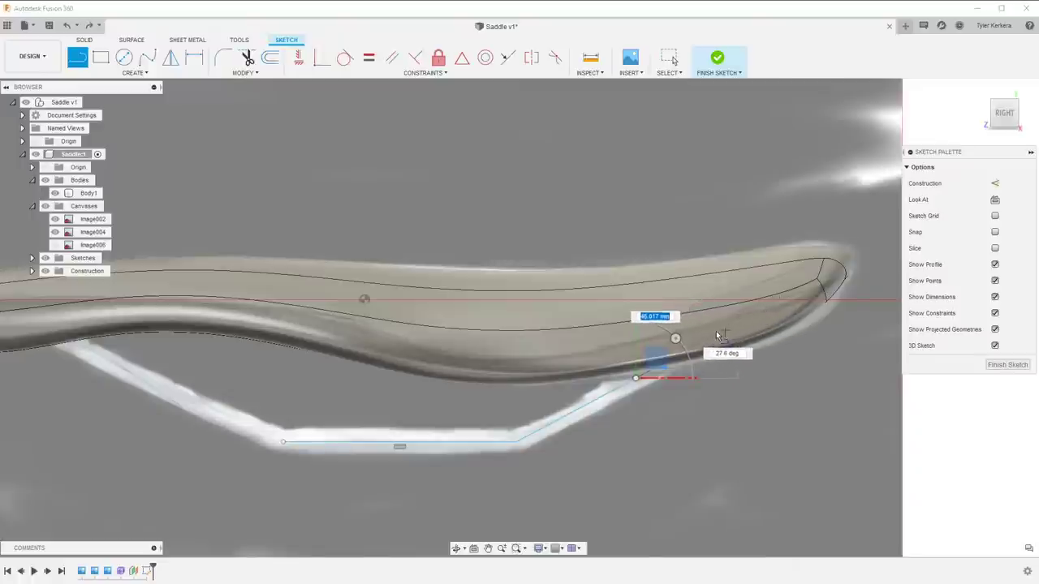
left_click(755, 318)
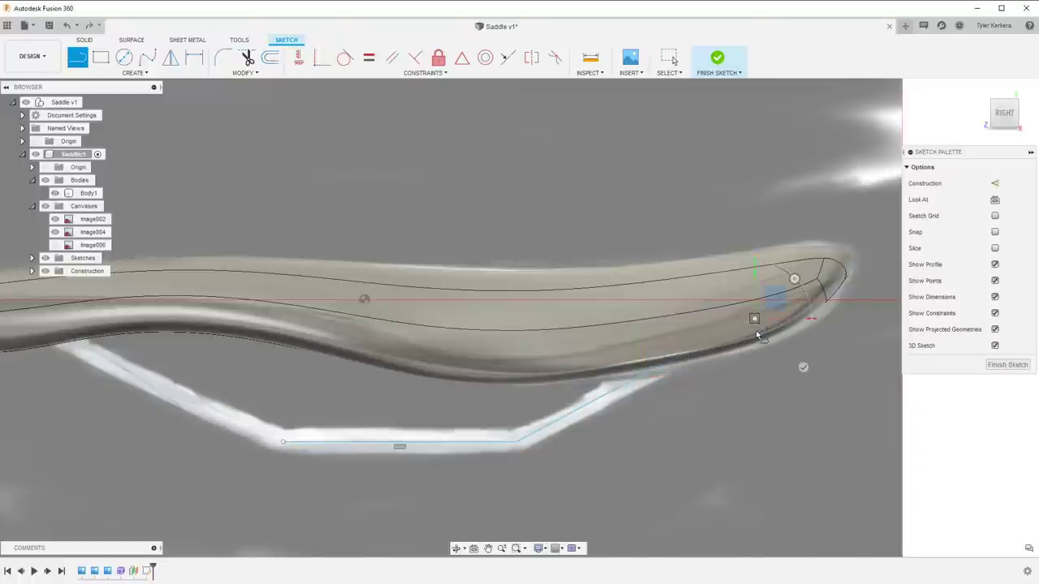
middle_click_drag(714, 287, 630, 308, "shift")
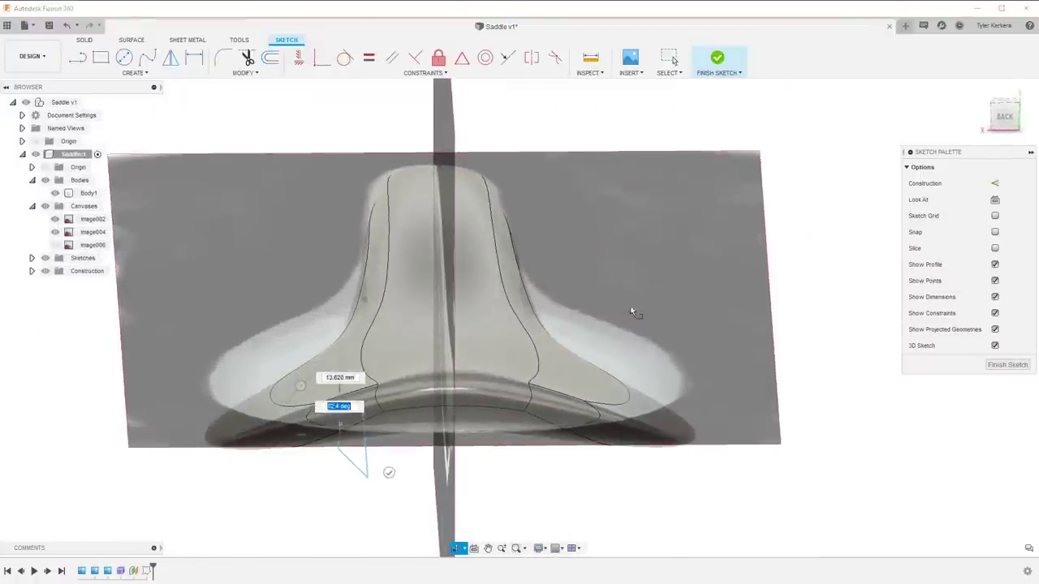
scroll(336, 397, "up", 5)
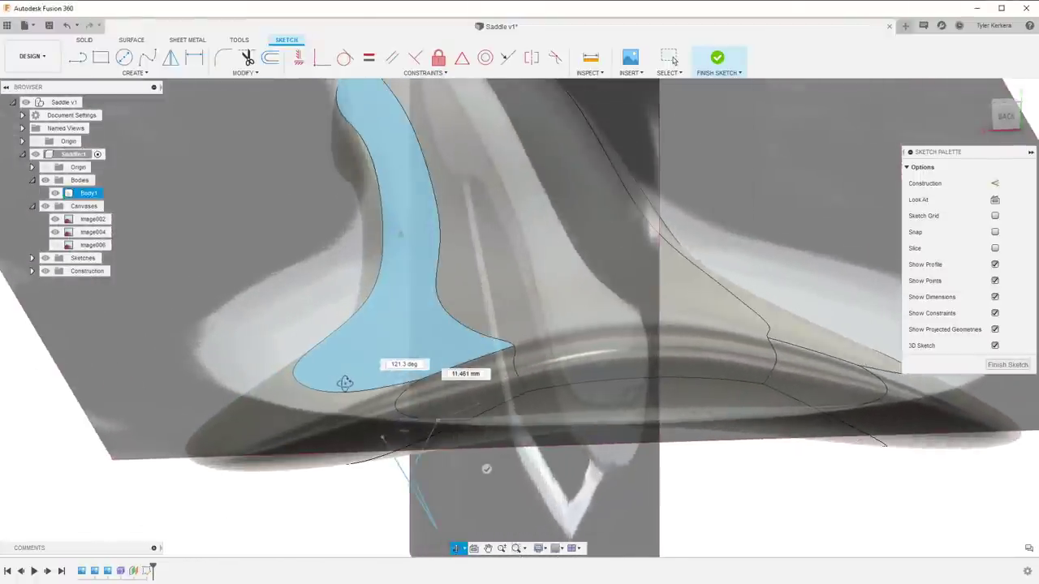
middle_click_drag(343, 382, 477, 323, "shift")
scroll(479, 322, "down", 3)
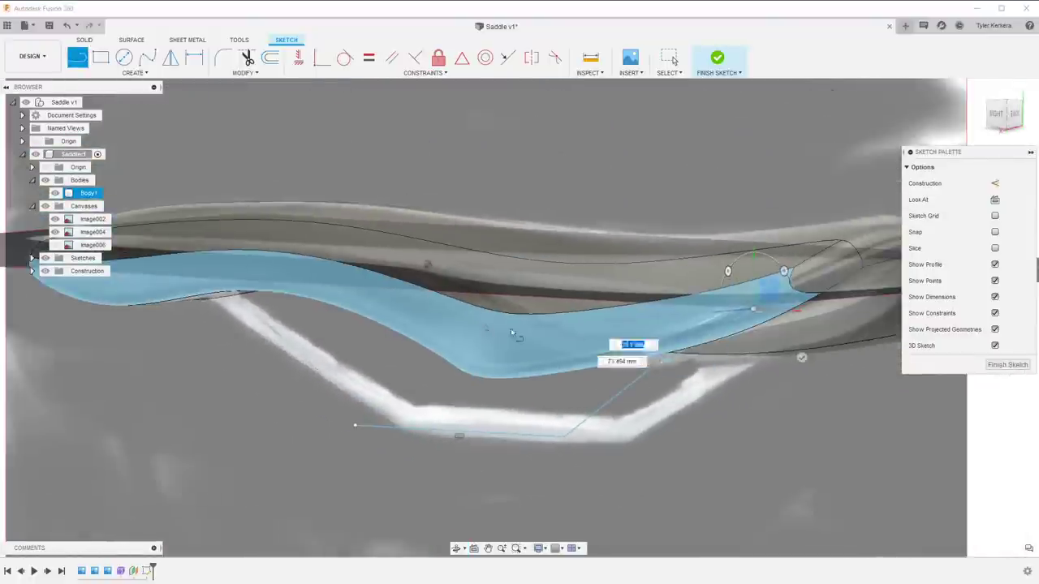
key("Escape")
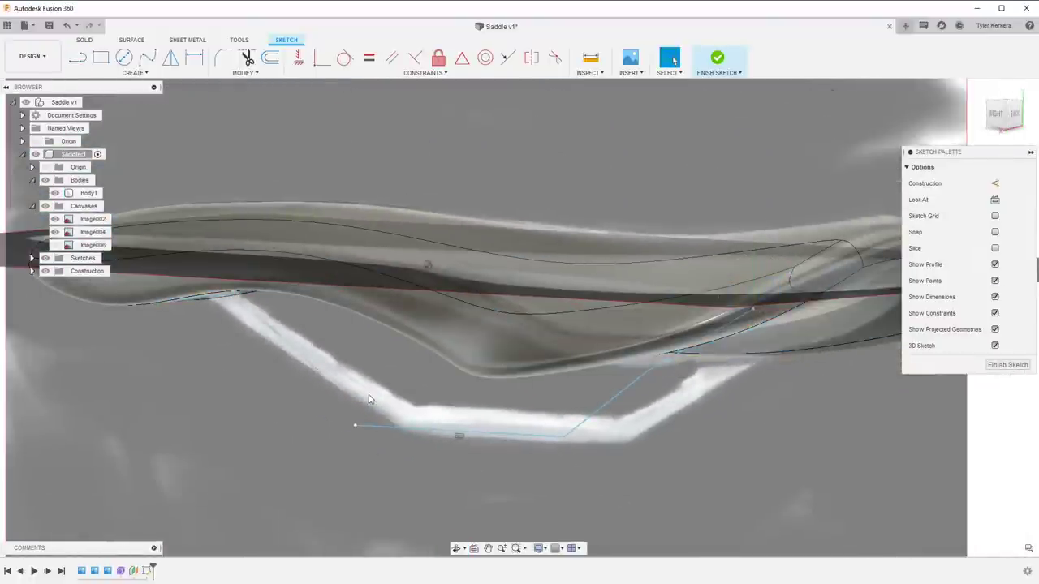
Start a line at the horizontal rail line's front end and show canvas image006 instead of image004, viewed from below
middle_click_drag(368, 399, 538, 354, "shift")
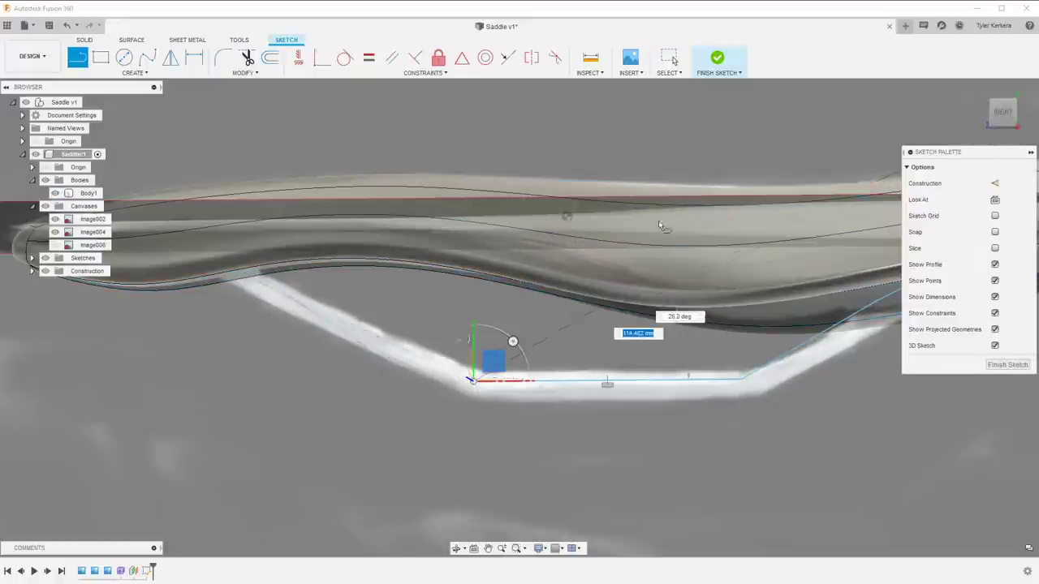
left_click(1008, 128)
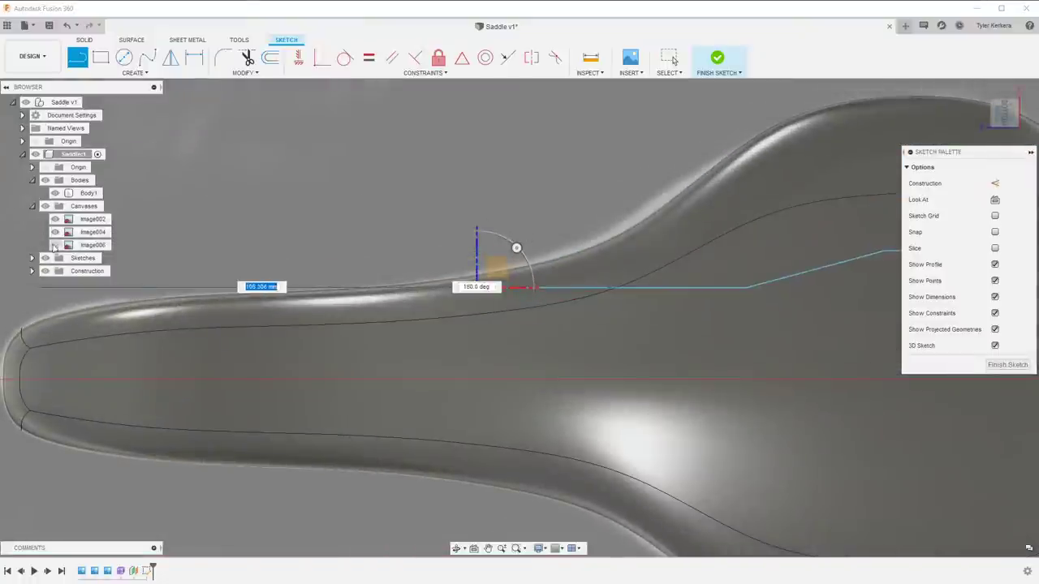
left_click(54, 246)
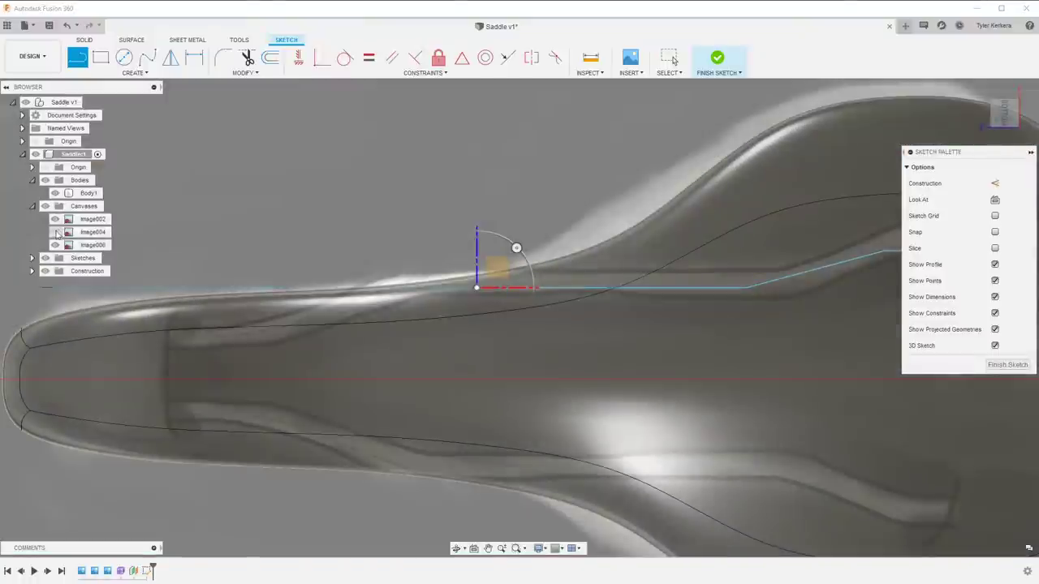
scroll(288, 299, "down", 3)
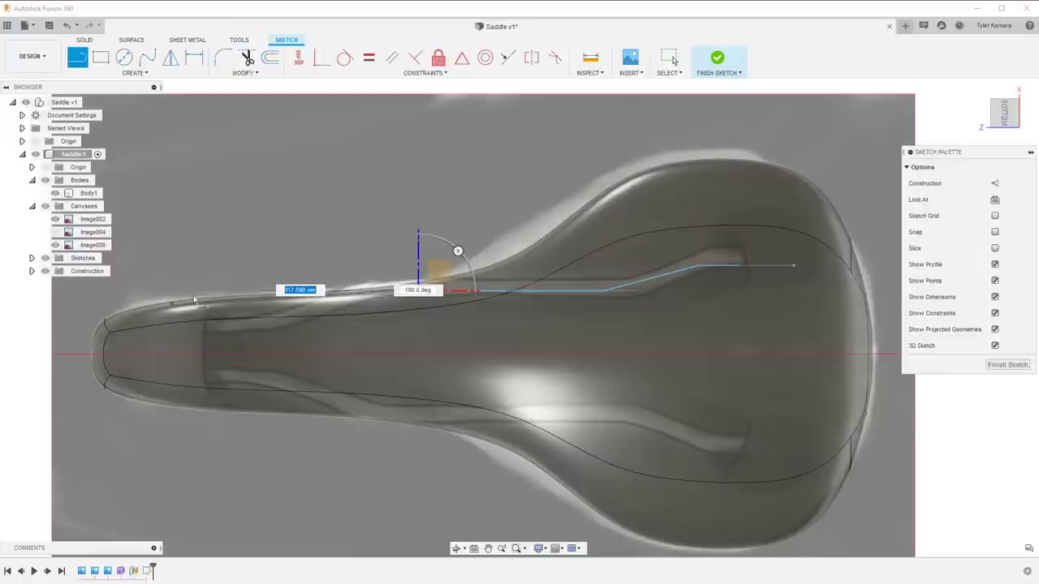
Rotate the line's sketch plane -20 degrees and draw an inclined front rail segment about 65 mm long up to the saddle's underside
scroll(290, 257, "up", 3)
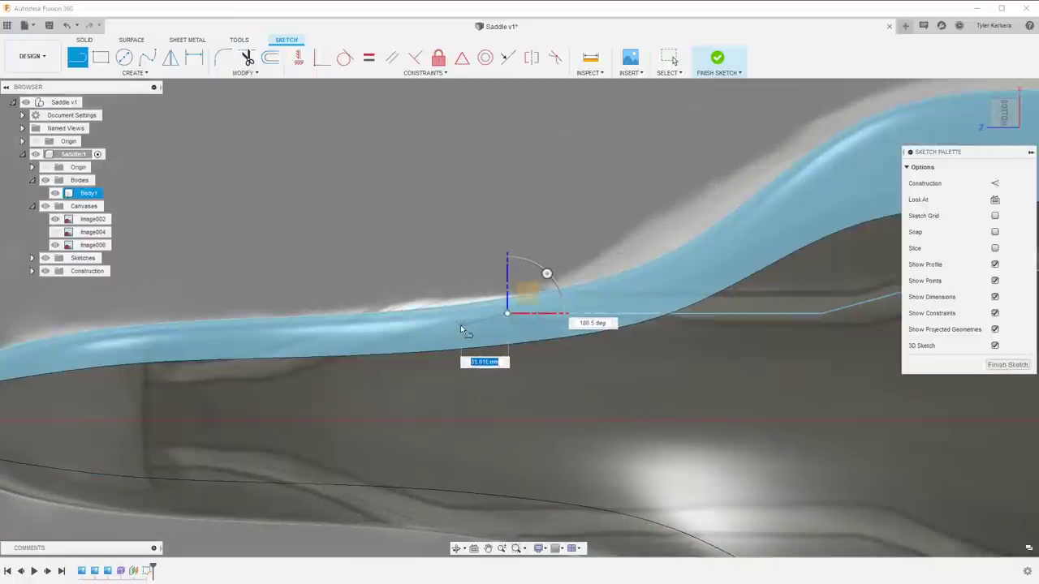
left_click(547, 273)
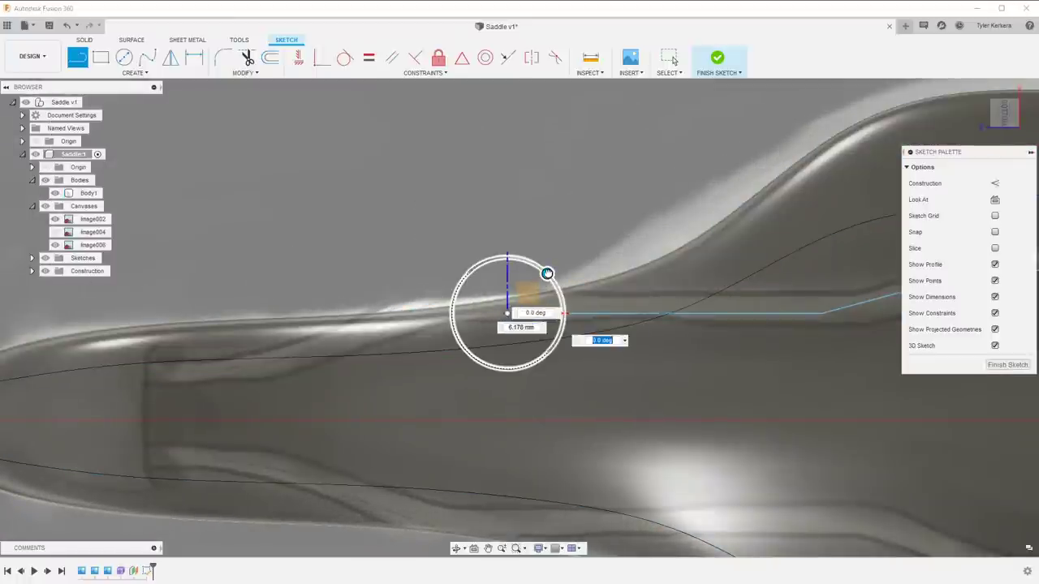
left_click_drag(543, 269, 531, 262)
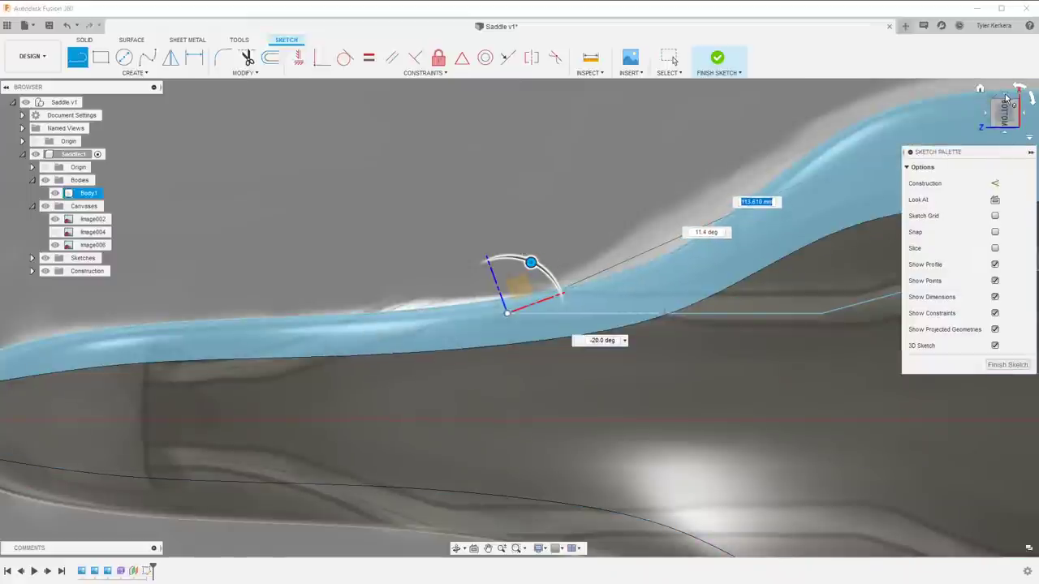
left_click(1003, 98)
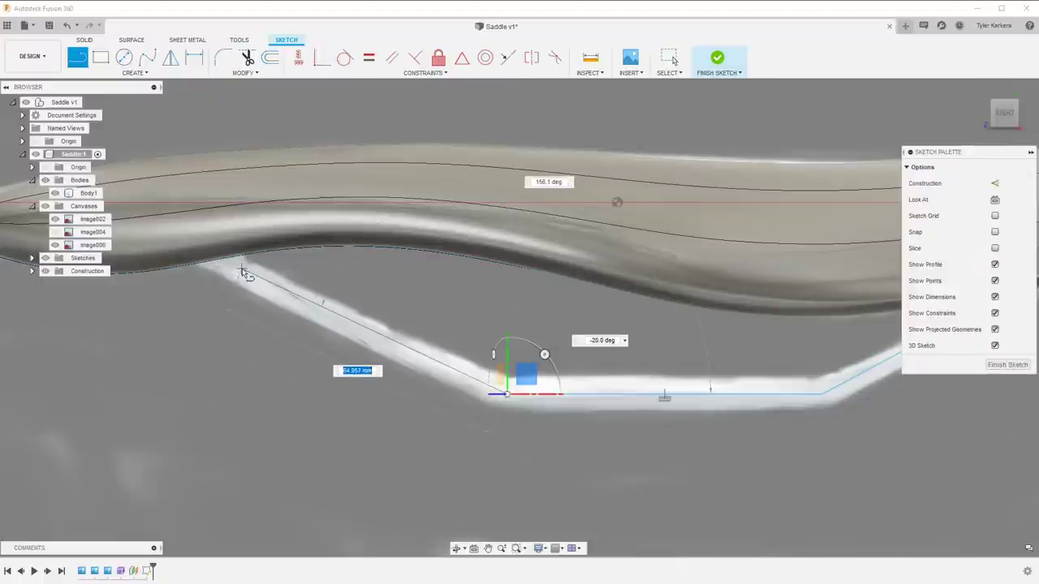
left_click(249, 273)
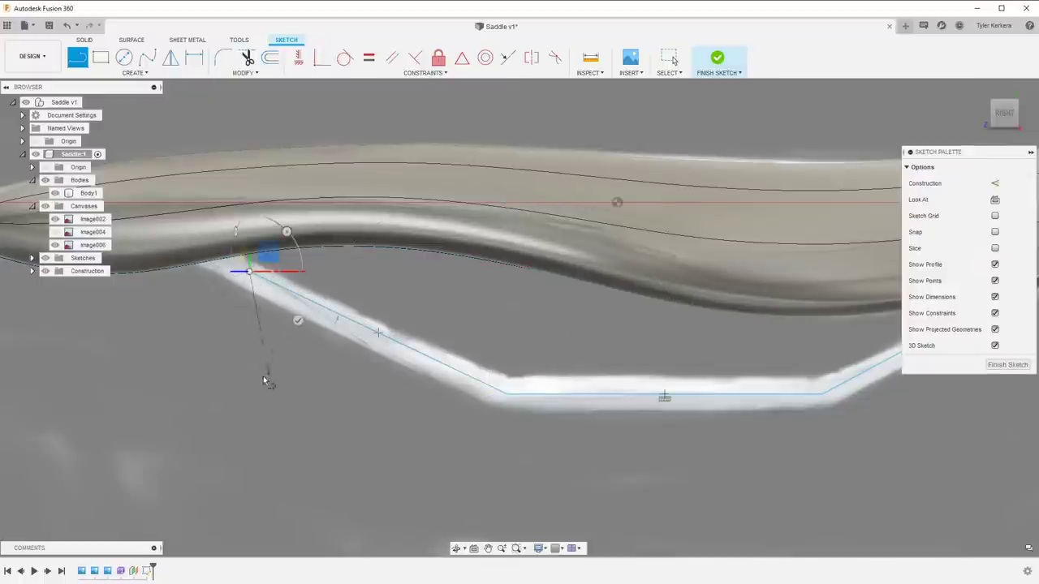
Reset the triad orientation and draw a horizontal segment about 22 mm long forward from the inclined front segment's upper end
right_click(394, 263)
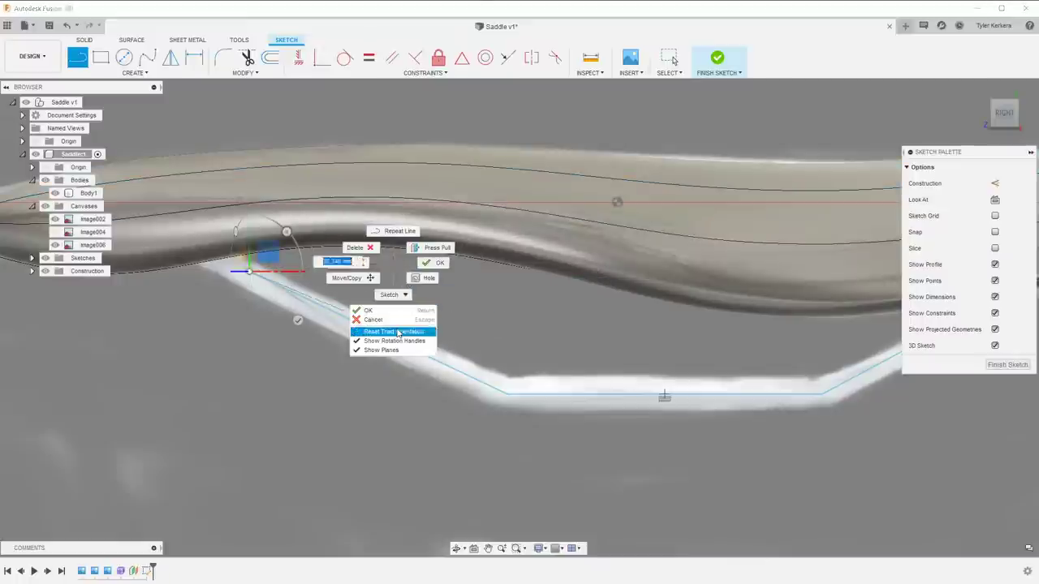
left_click(397, 333)
middle_click_drag(250, 272, 398, 261)
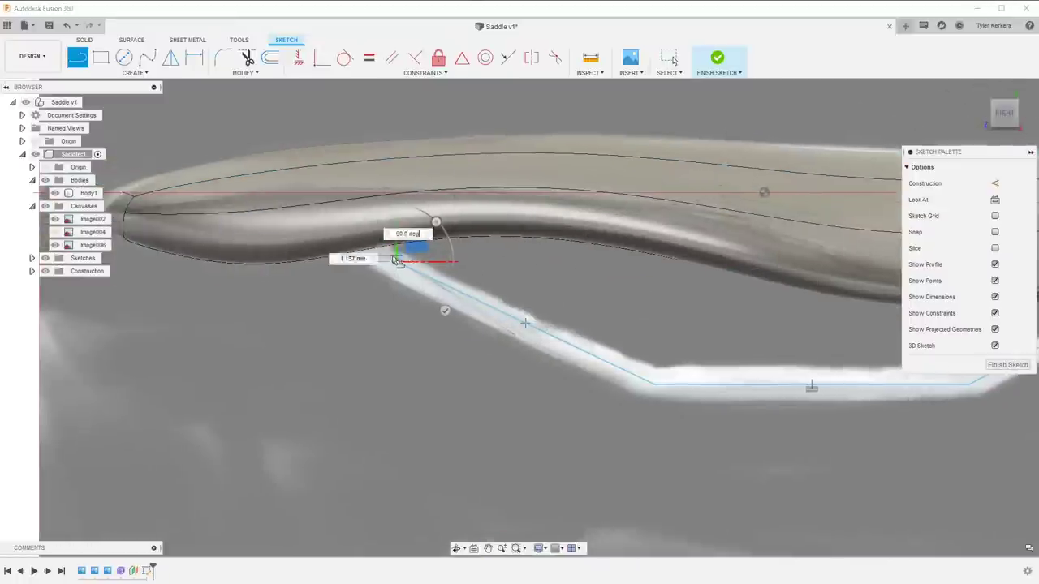
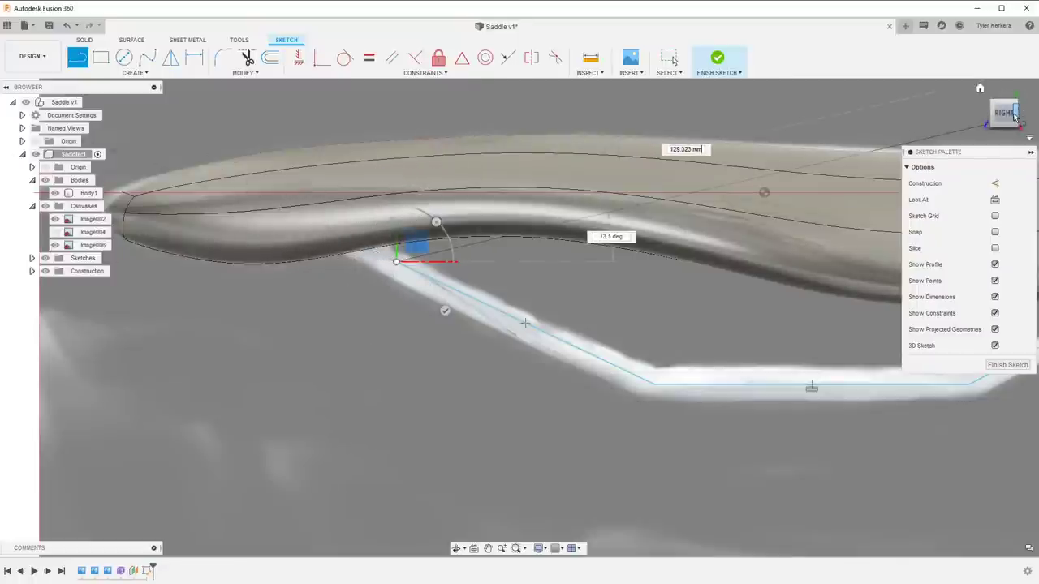
left_click(1014, 116)
left_click(997, 120)
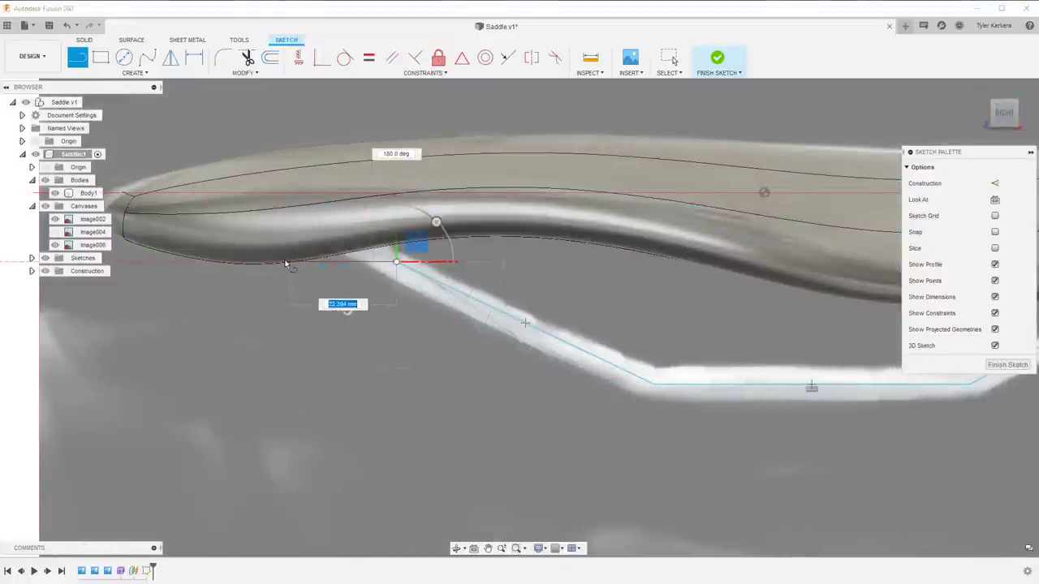
middle_click_drag(477, 275, 474, 197, "shift")
key("Tab")
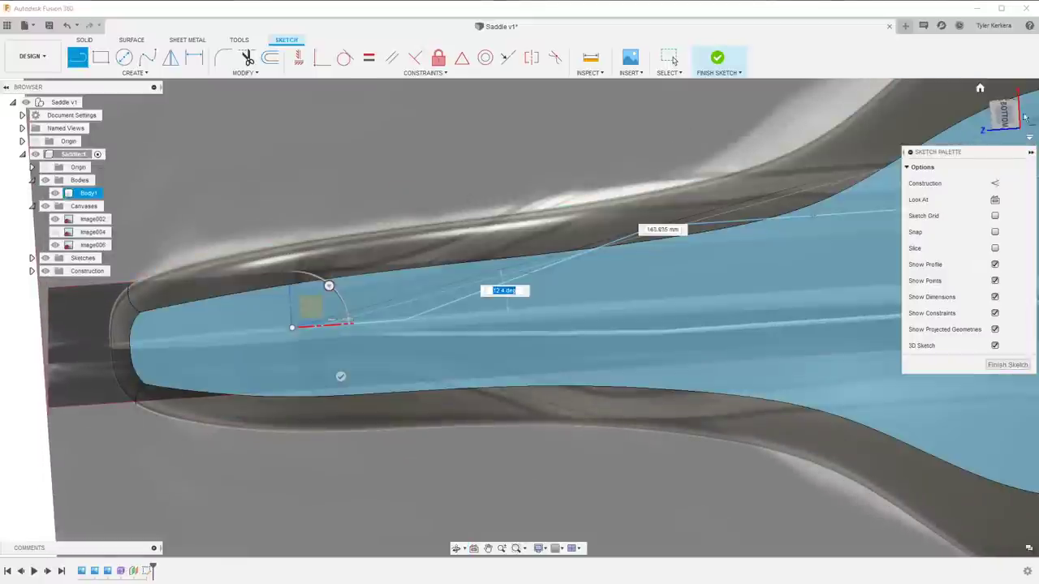
left_click(1008, 114)
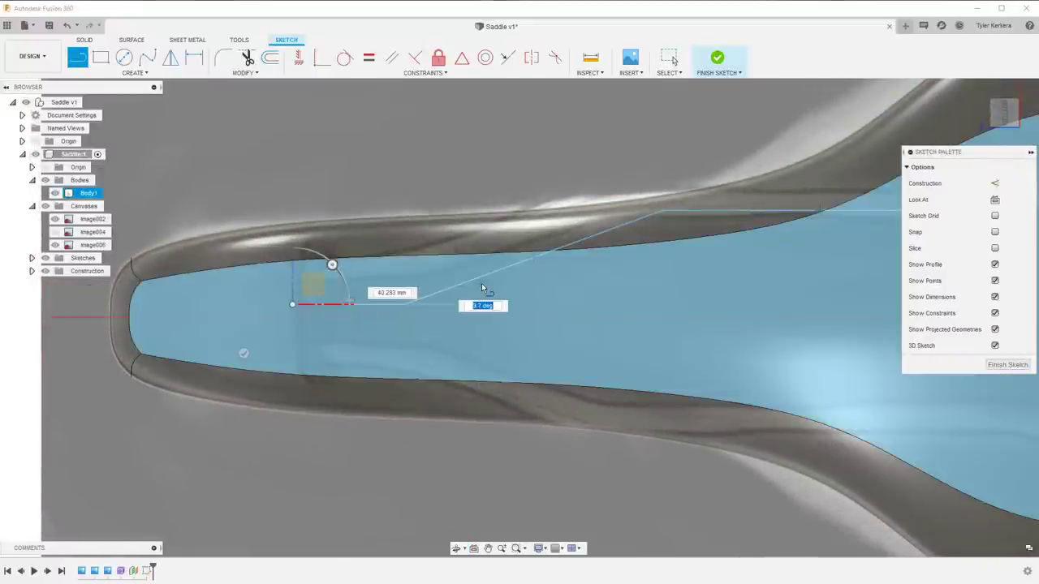
left_click(398, 304)
key("Escape")
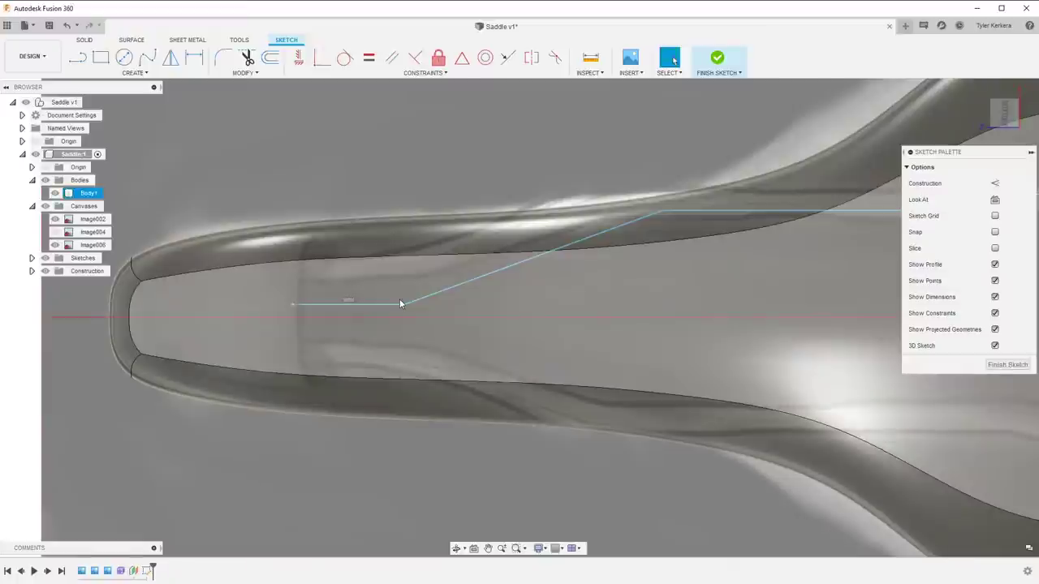
key("l")
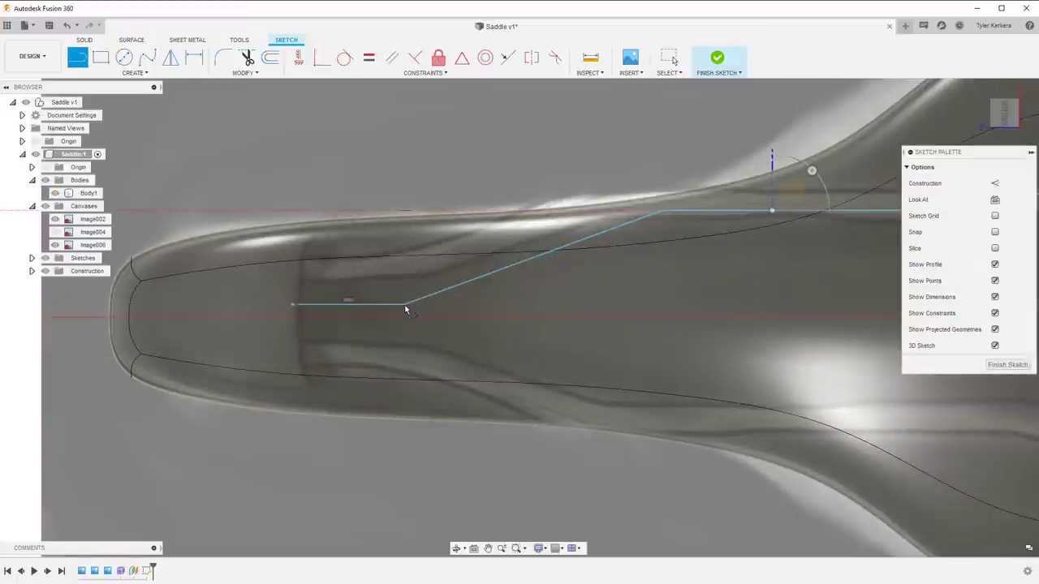
left_click(292, 304)
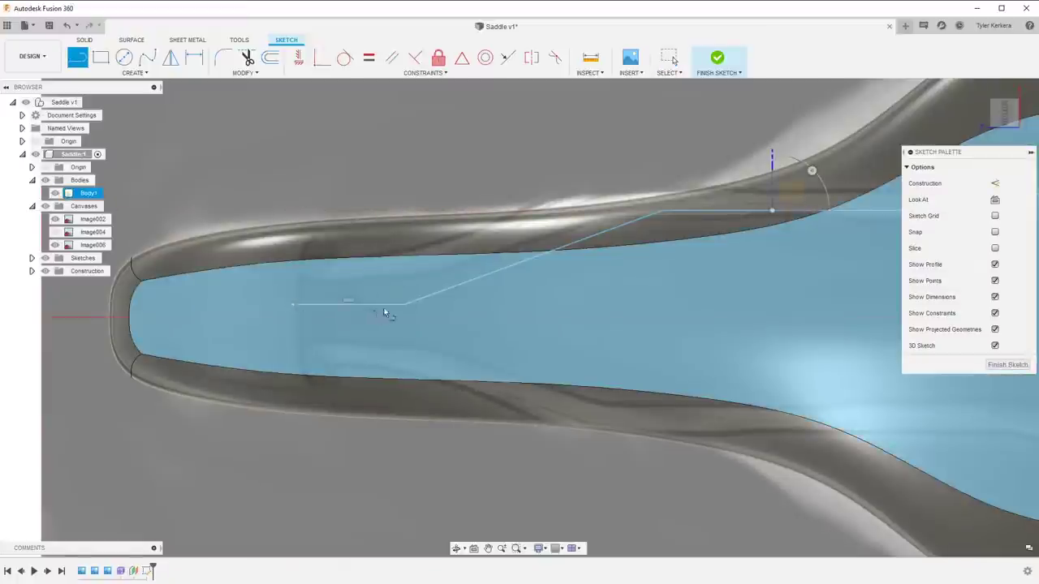
left_click(404, 305)
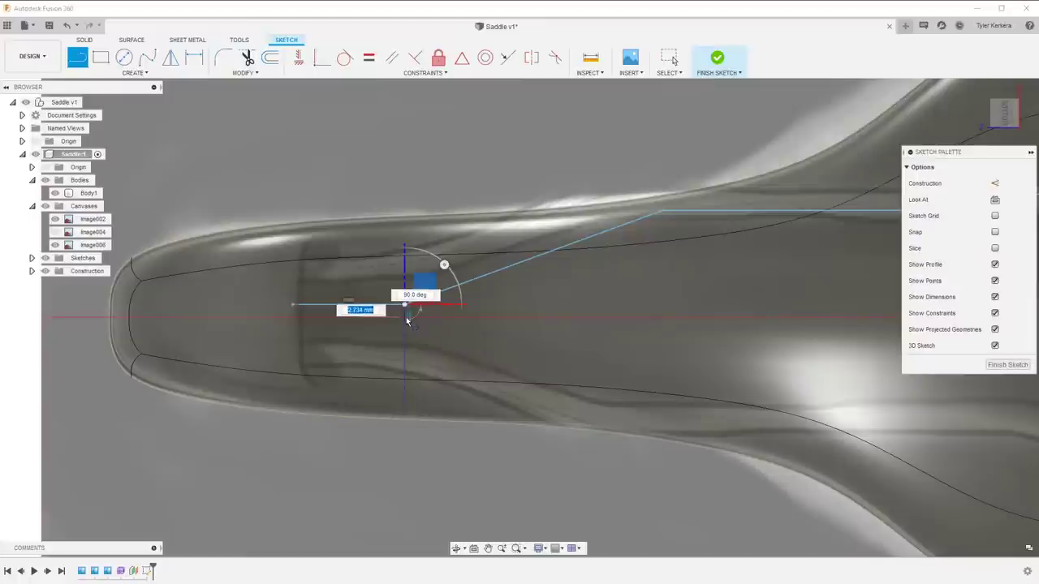
left_click(407, 323)
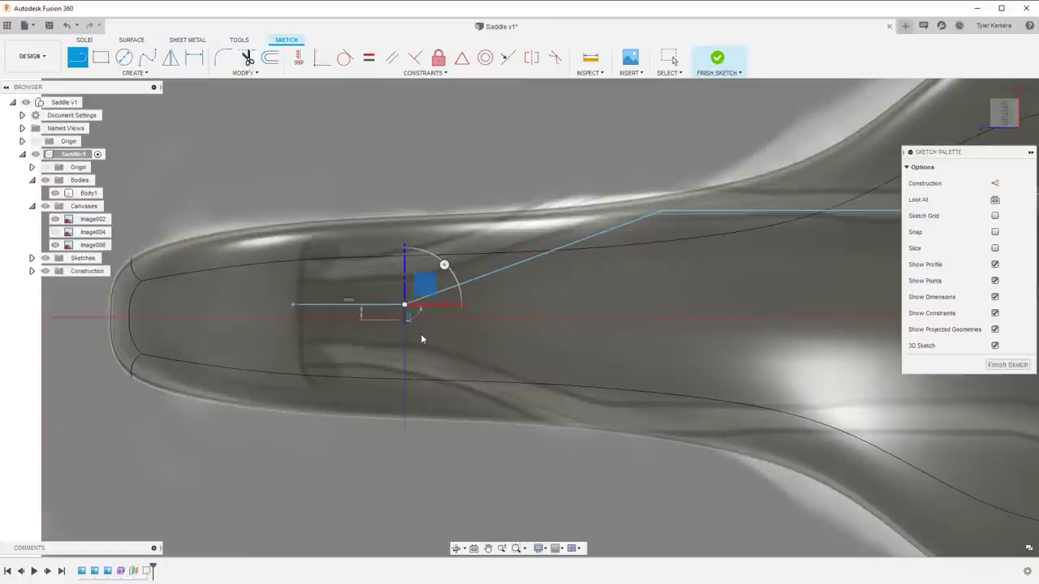
key("Escape")
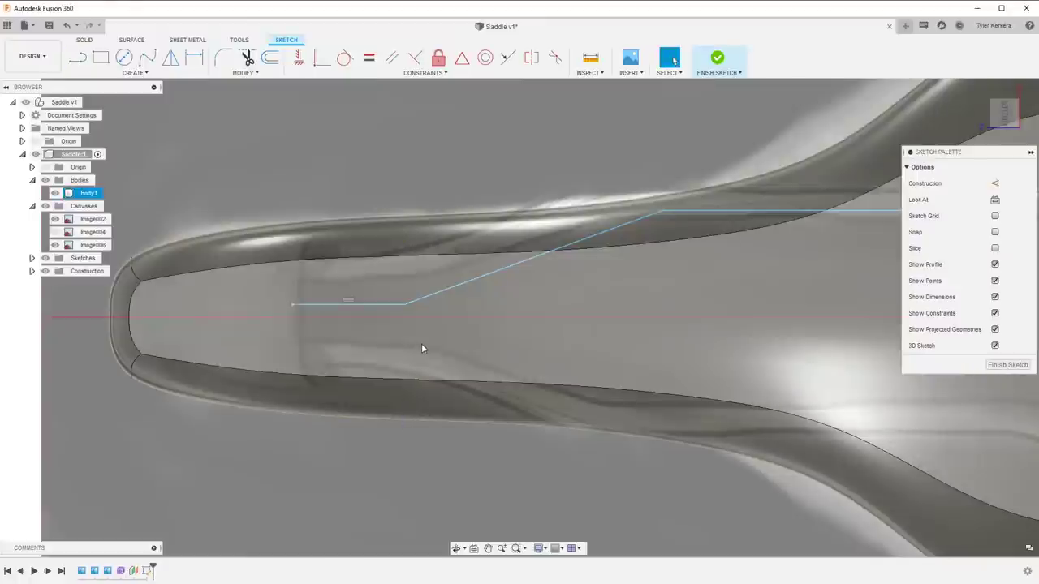
Undo the last two rail segments, the front horizontal one and the inclined front one
scroll(425, 292, "down", 2)
scroll(453, 290, "down", 1)
key("d")
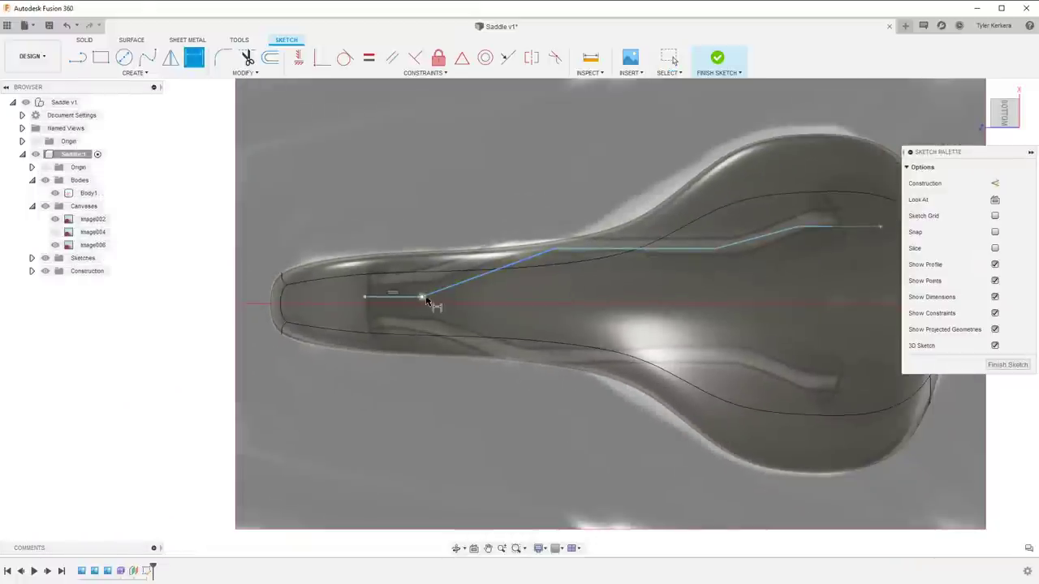
key("Escape")
key("ctrl+z")
key("ctrl+z")
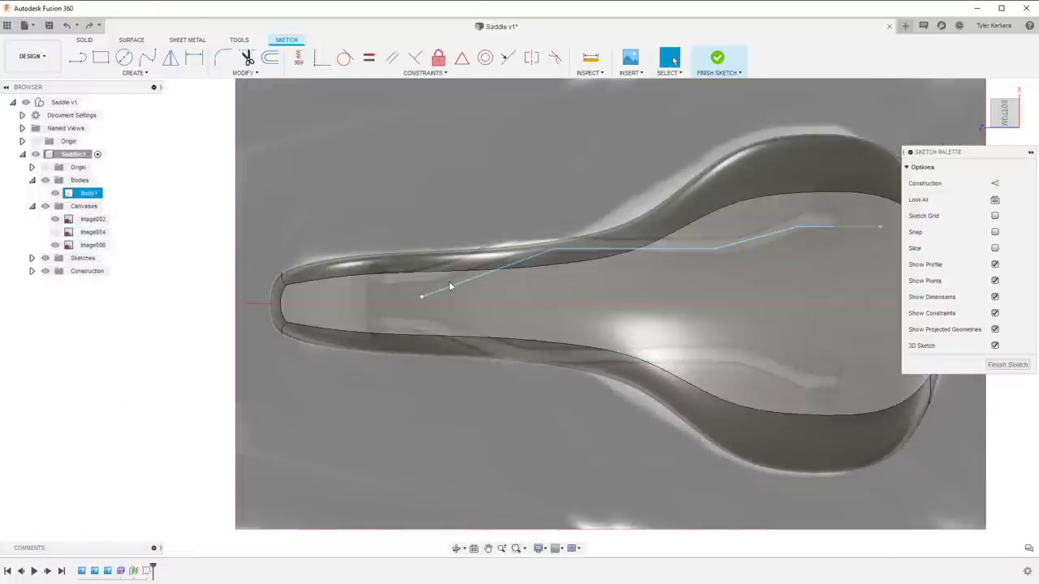
Start a line at the horizontal rail line's front end in the side view and show canvas image006 from below
middle_click_drag(784, 143, 785, 214, "shift")
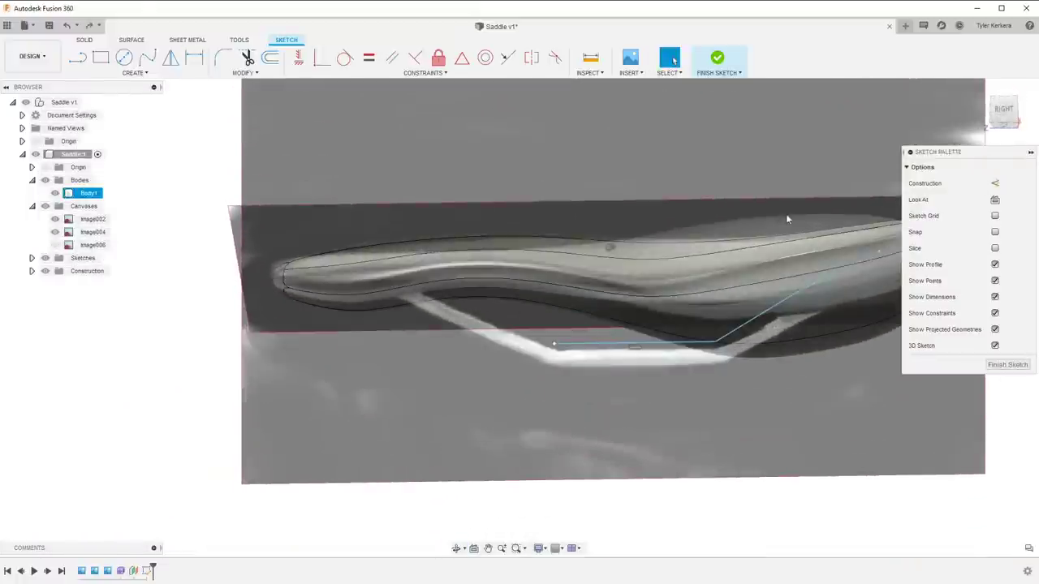
left_click(1003, 110)
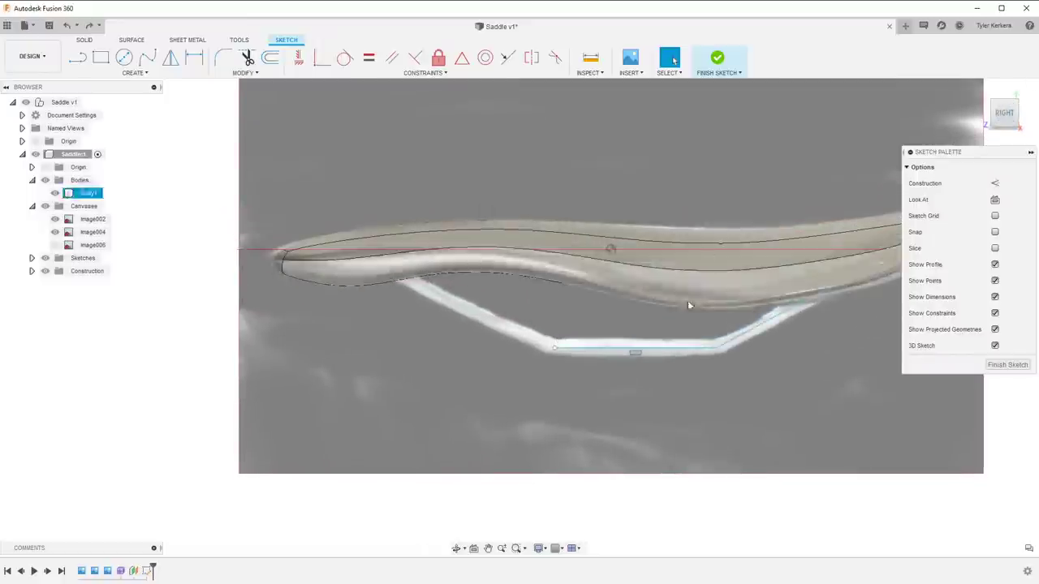
key("l")
left_click(555, 349)
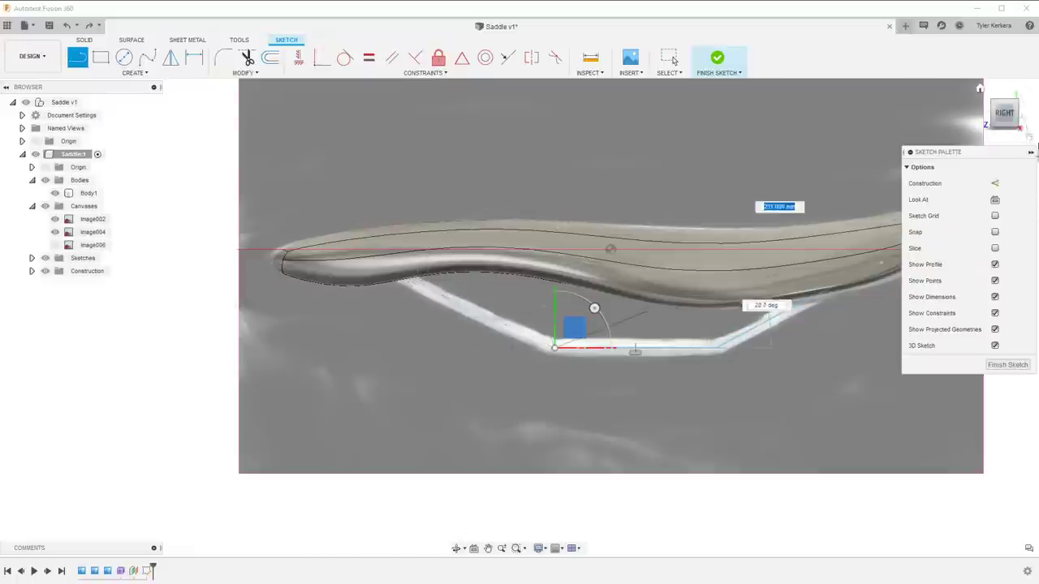
left_click(1004, 136)
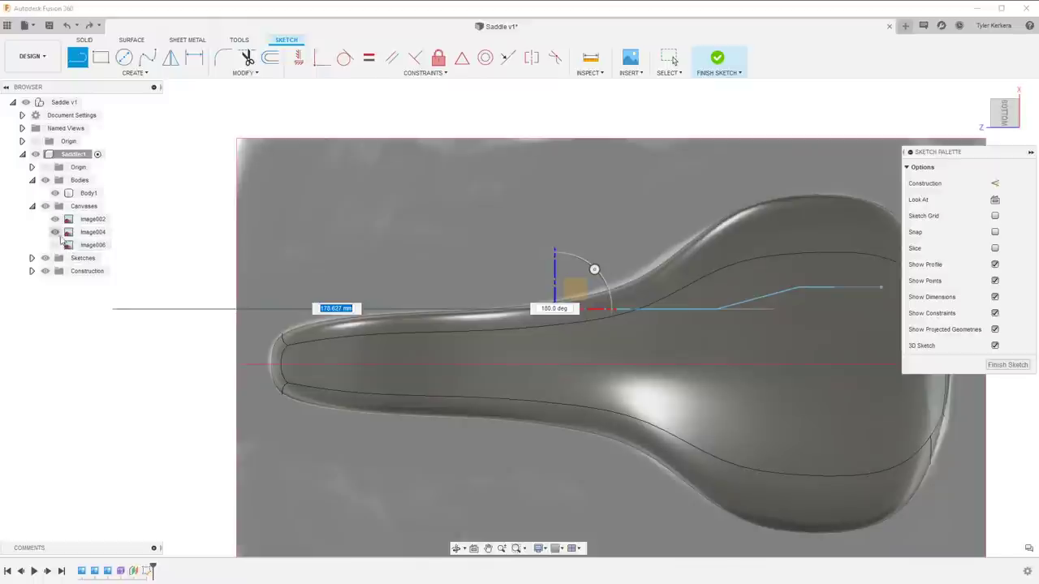
left_click(55, 193)
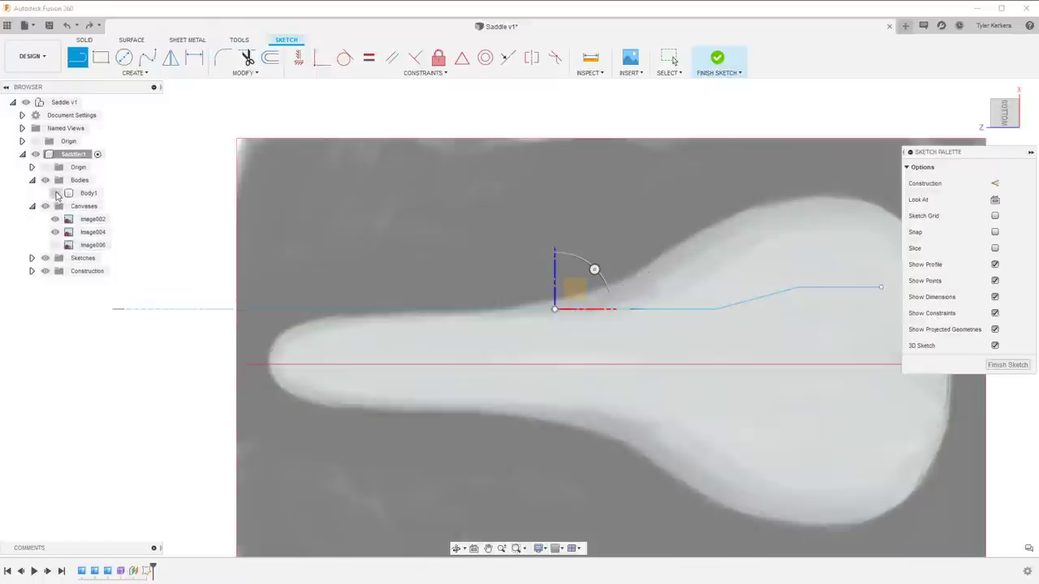
left_click(56, 246)
left_click(56, 193)
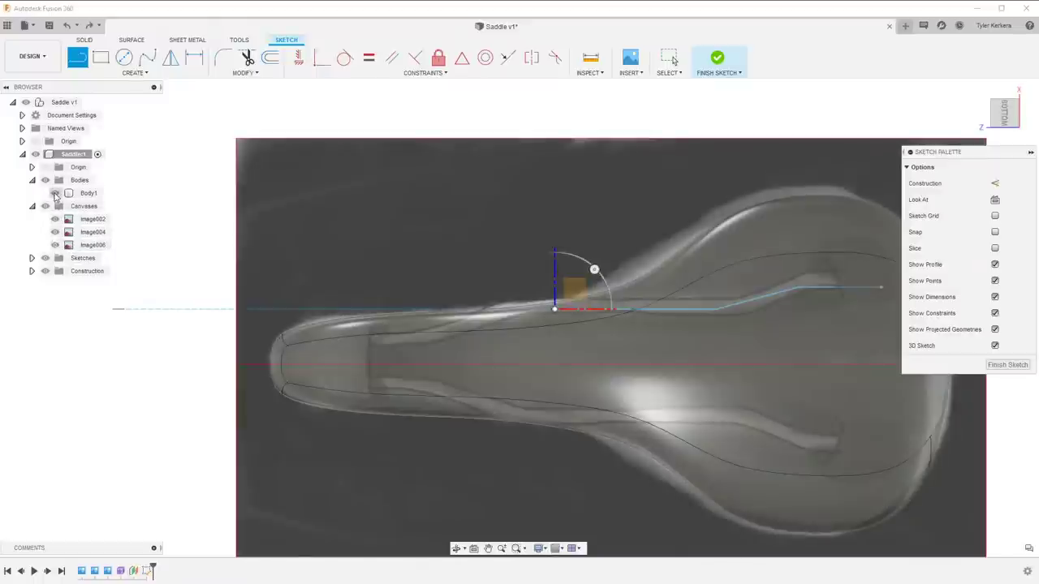
Rotate the line's sketch plane -15 degrees and draw the inclined front segment along the side canvas rail up to just below the saddle
scroll(519, 307, "up", 5)
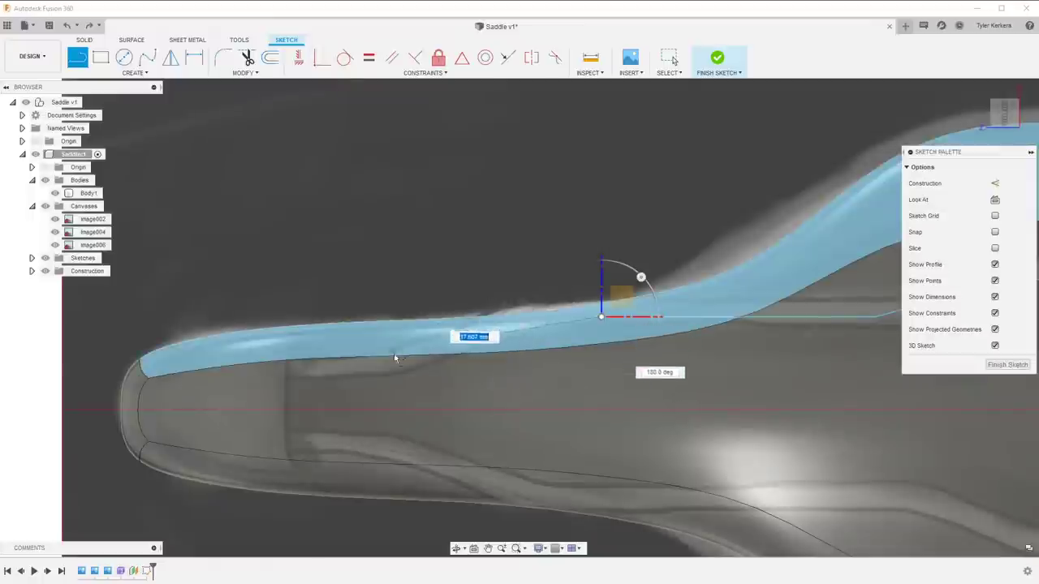
left_click_drag(641, 276, 631, 267)
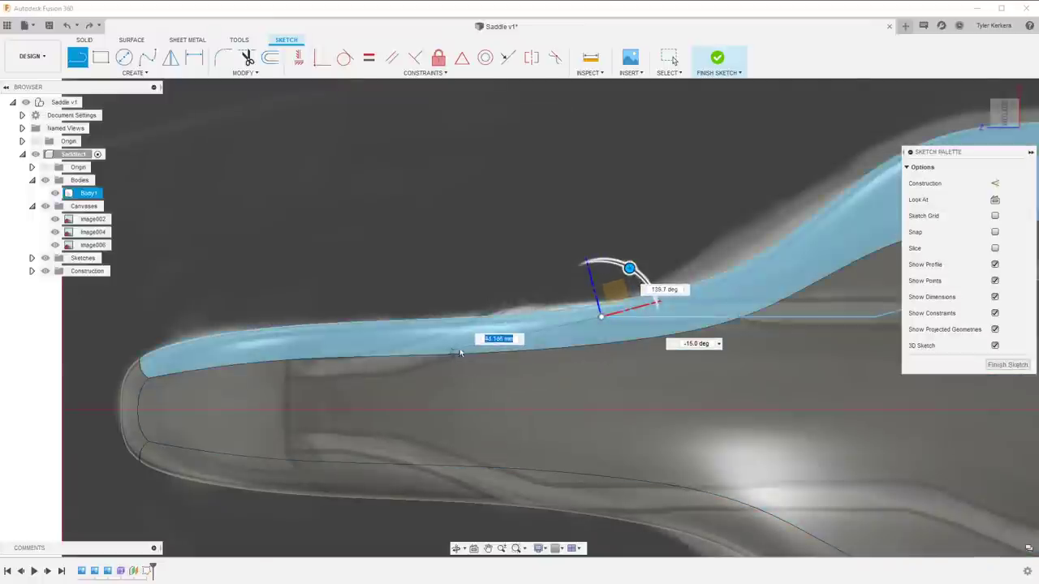
left_click(1004, 95)
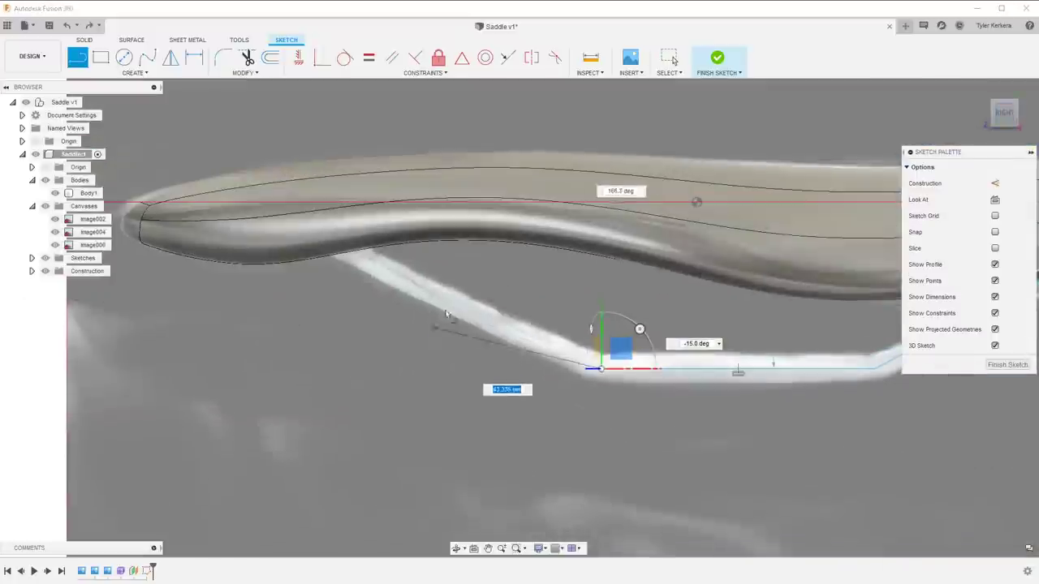
left_click(400, 267)
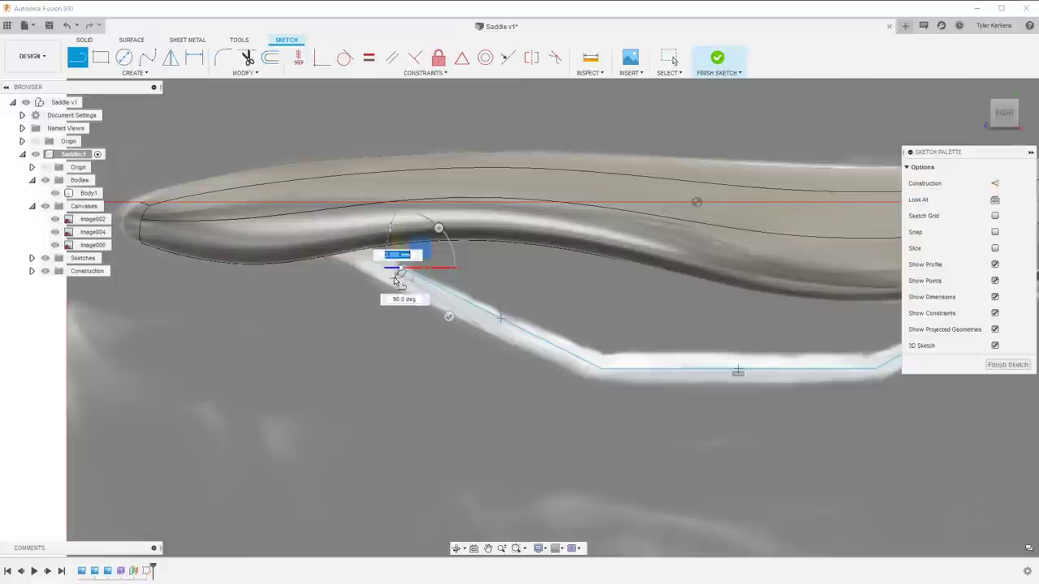
Reset the triad orientation and draw a horizontal segment about 25 mm long forward from the inclined front segment's upper end
right_click(487, 253)
left_click(489, 324)
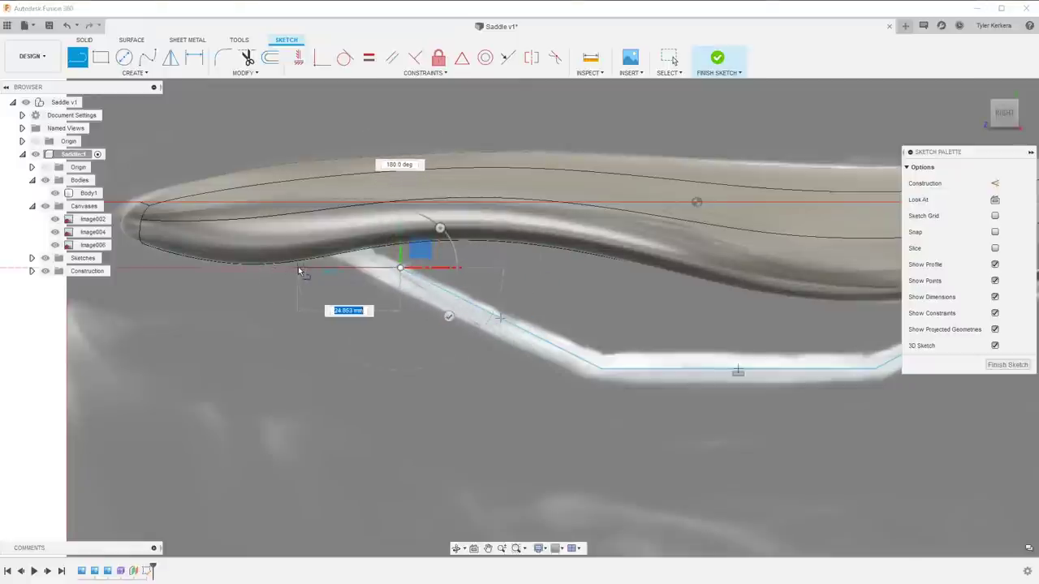
left_click(296, 267)
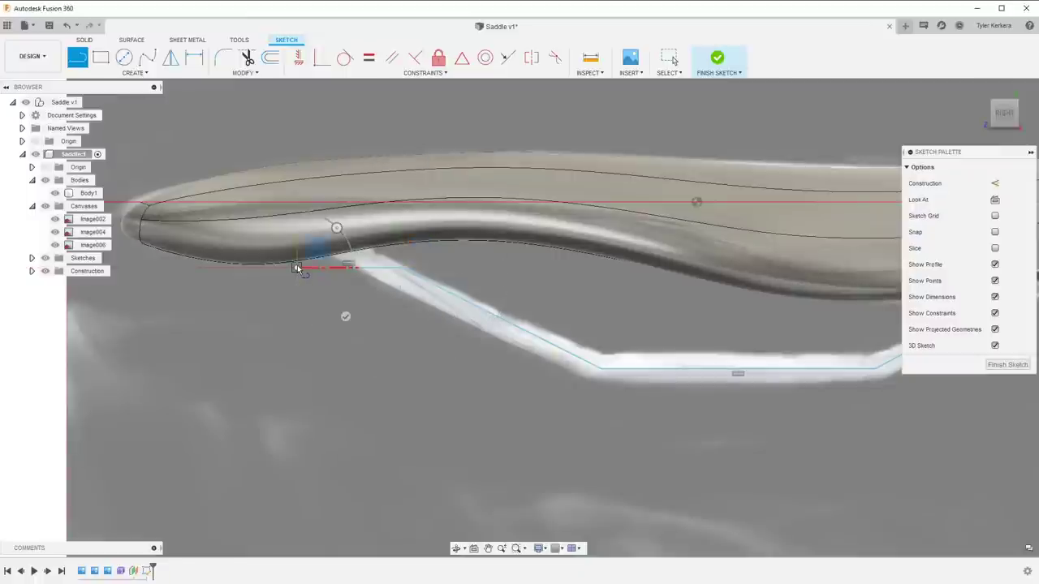
key("Escape")
middle_click_drag(424, 262, 430, 313, "shift")
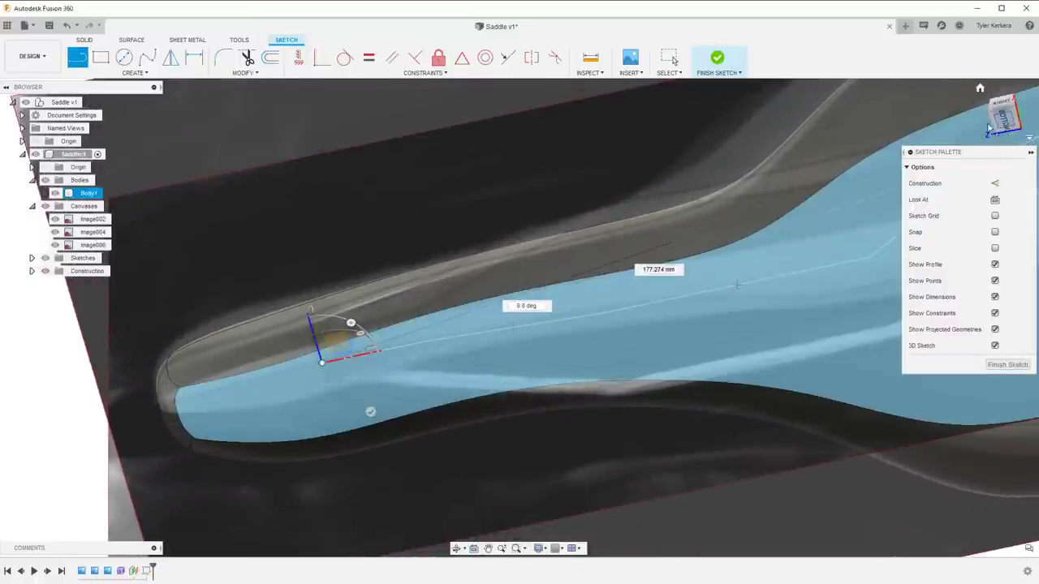
left_click(998, 122)
key("Escape")
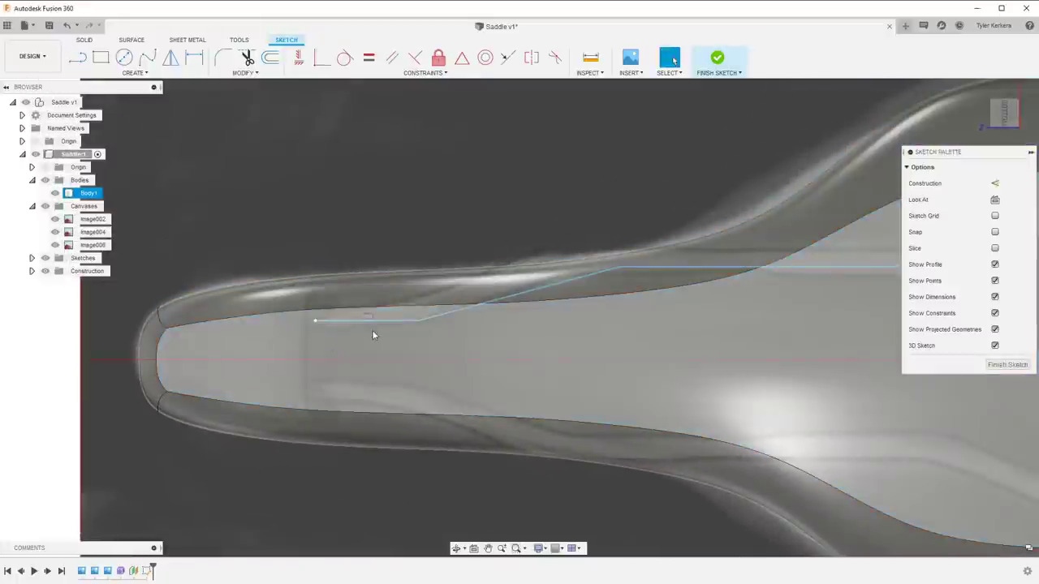
scroll(685, 299, "down", 3)
middle_click_drag(685, 300, 538, 261)
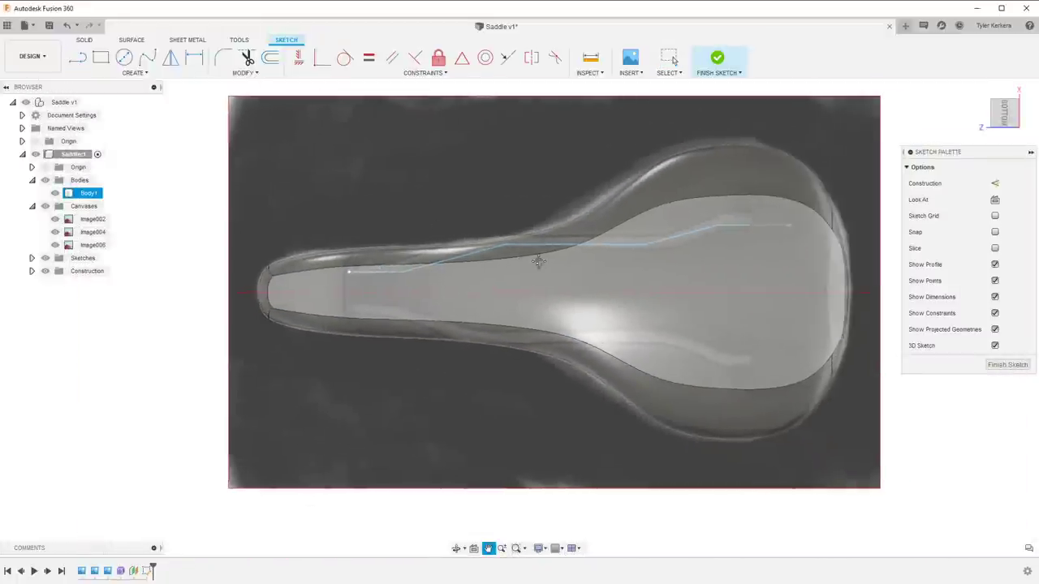
mouse_move(439, 275)
middle_mouse_down("shift")
mouse_move(617, 216)
mouse_move(765, 216)
mouse_move(690, 186)
mouse_move(690, 269)
mouse_move(675, 197)
middle_mouse_up("shift")
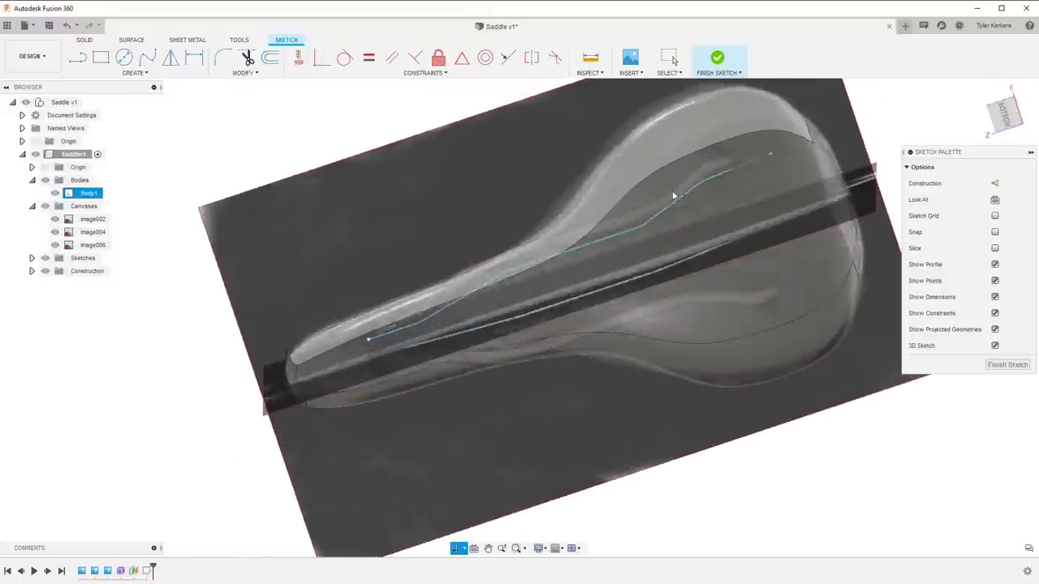
left_click(1004, 114)
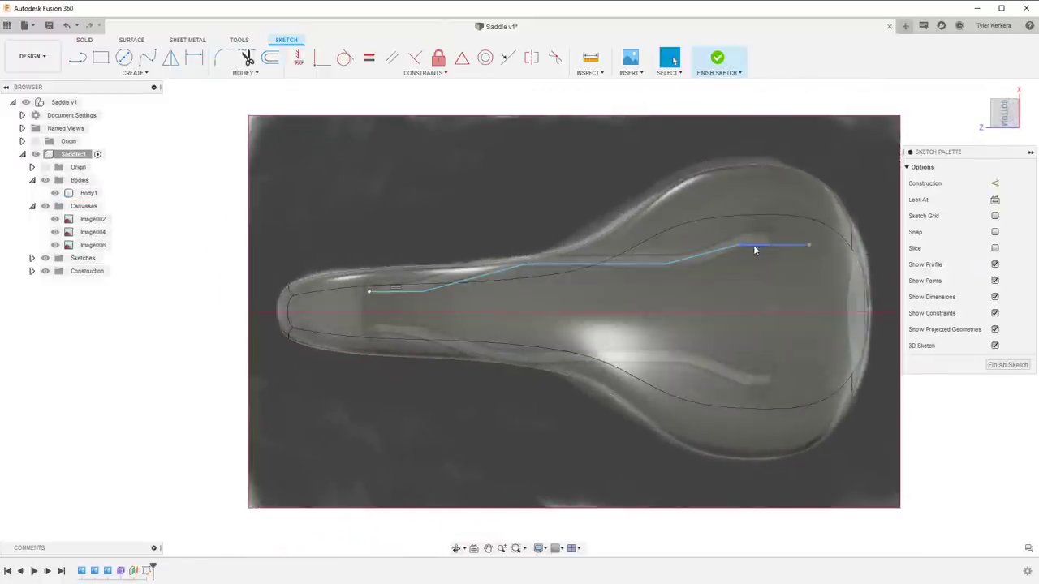
key("m")
left_click_drag(757, 154, 870, 326)
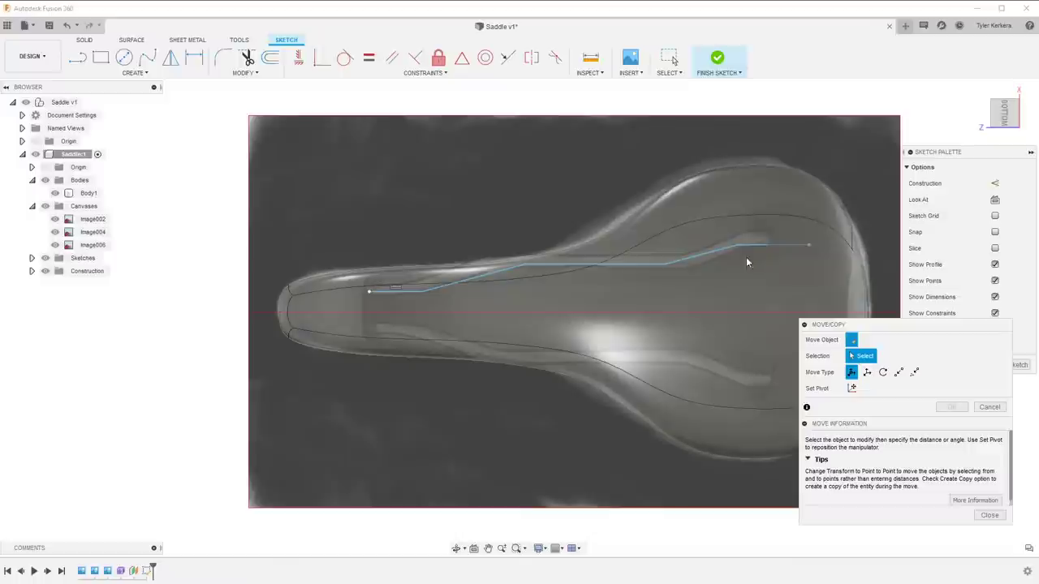
left_click(736, 248)
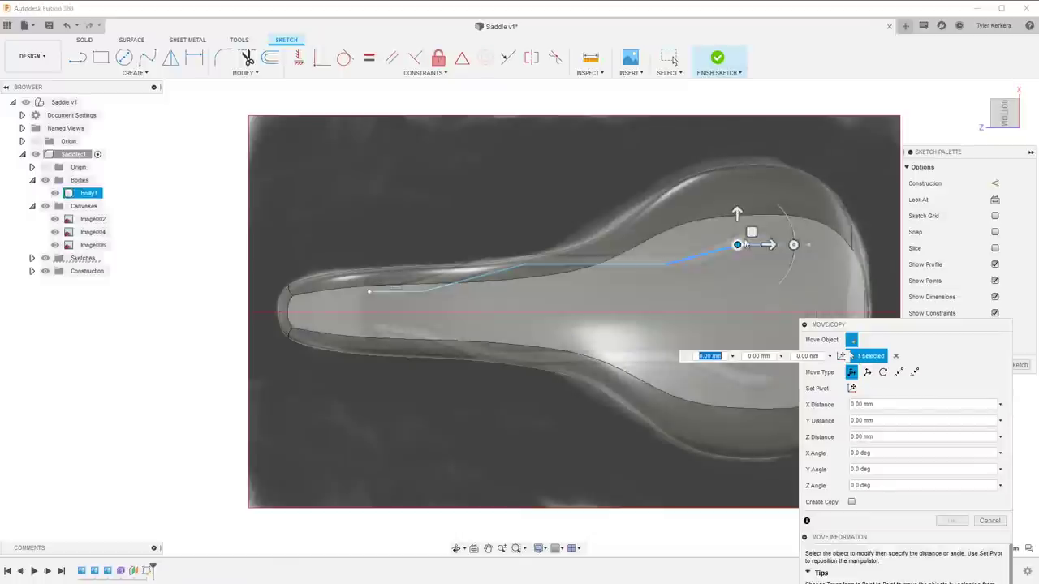
left_click_drag(736, 212, 737, 194)
key("Escape")
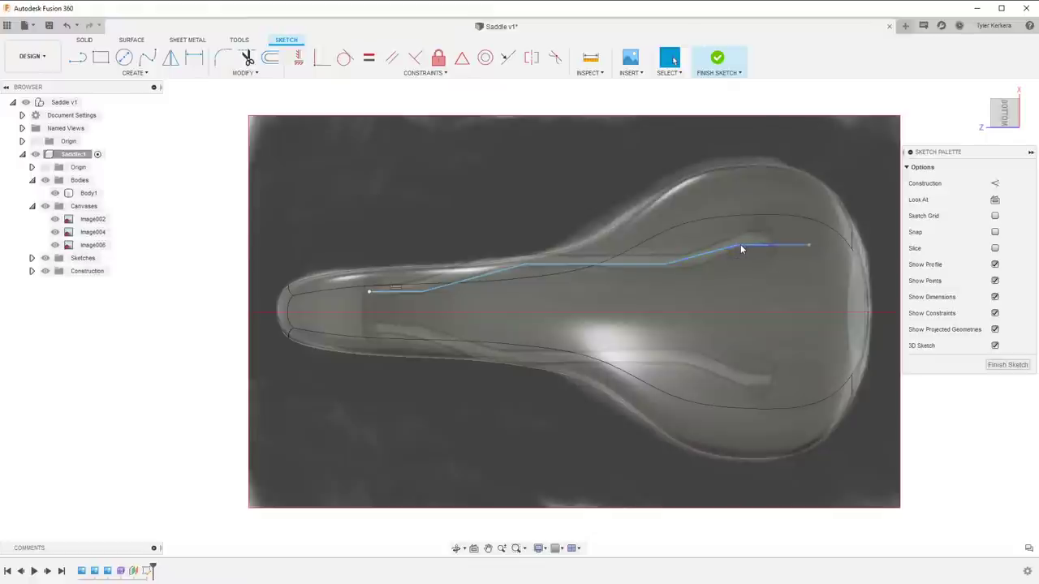
left_click(737, 245)
key("m")
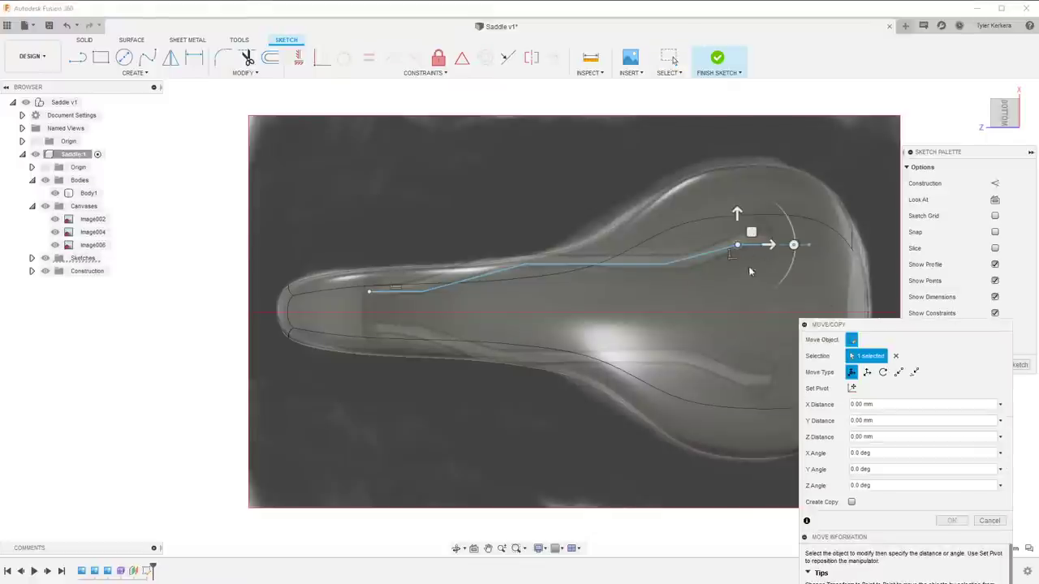
left_click_drag(737, 213, 737, 207)
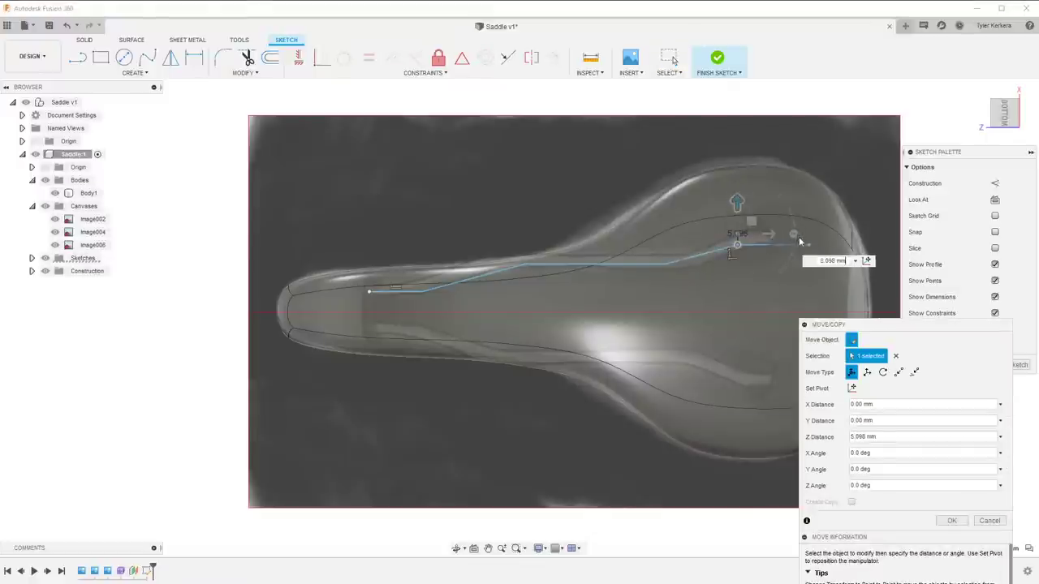
key("Escape")
Move both endpoints of the rear end segment outward by about 1.8 mm in Z to follow the bottom-view canvas
left_click(810, 243)
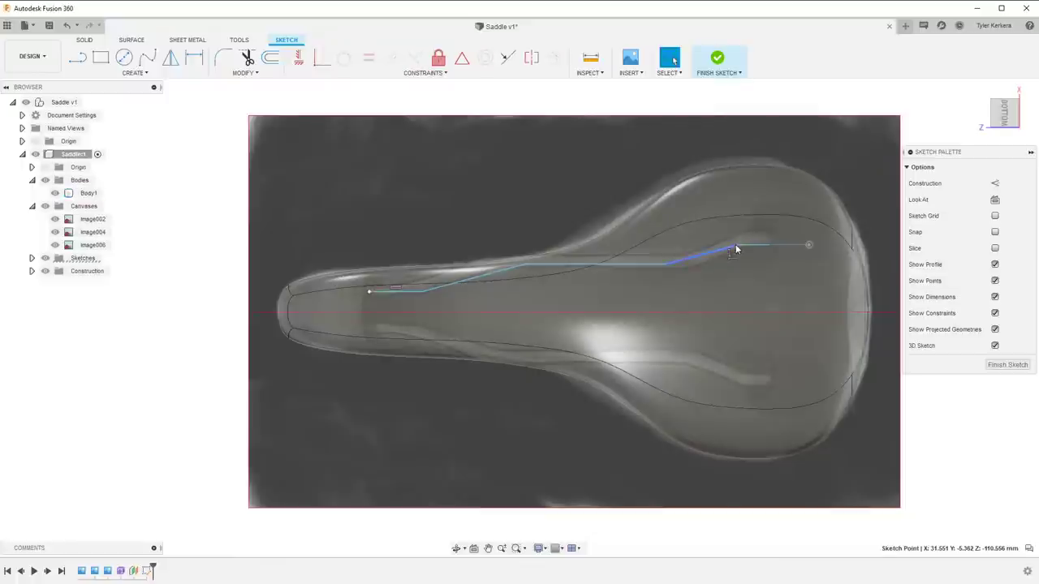
left_click(738, 247)
key("m")
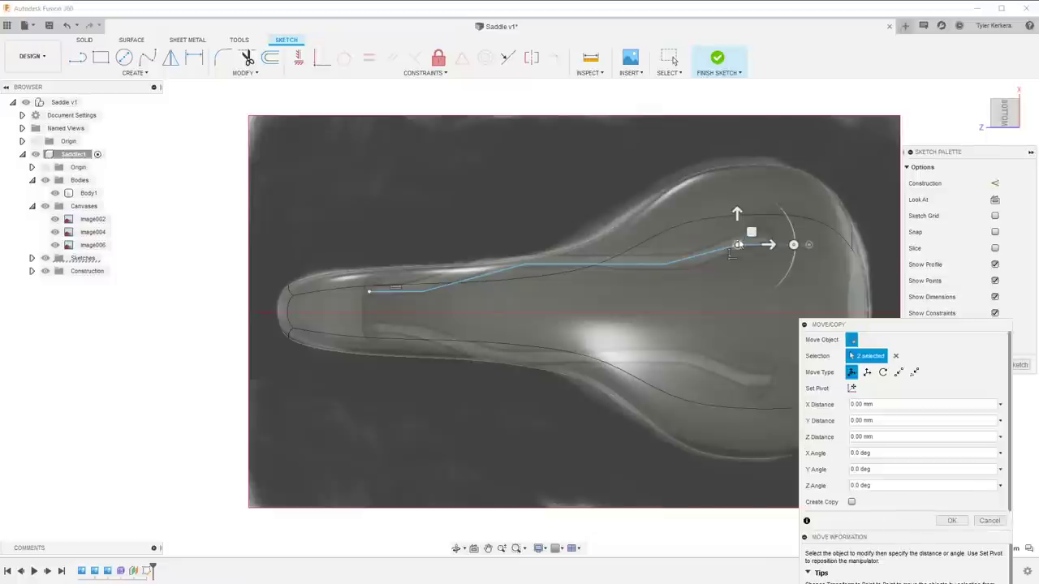
left_click_drag(739, 213, 737, 204)
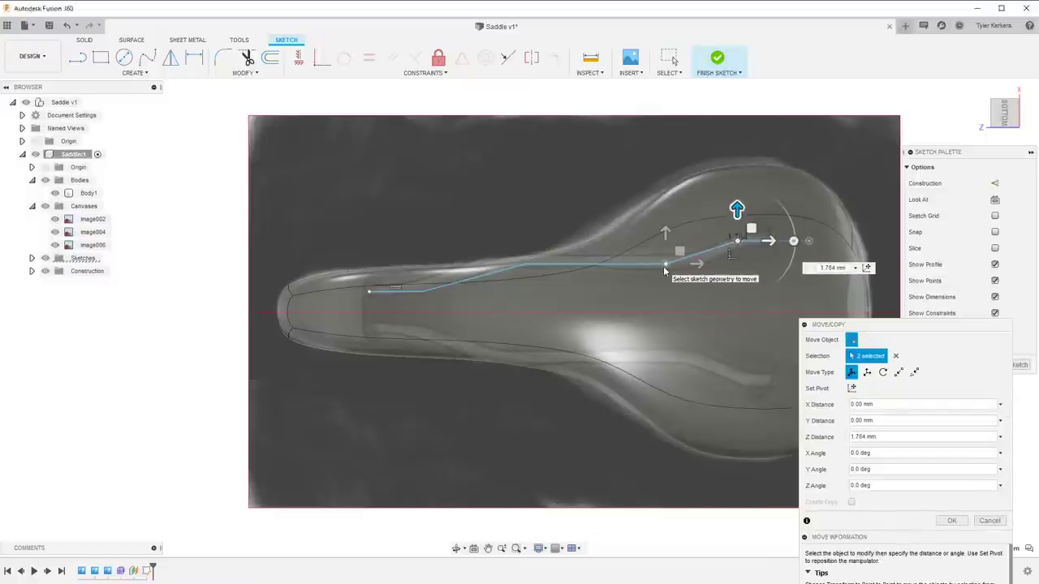
Move the bend point at the horizontal rail line's rear end about 9.9 mm rearward in X and check it from the side
left_click(663, 266)
left_click_drag(696, 264, 720, 265)
middle_click_drag(719, 219, 719, 307, "shift")
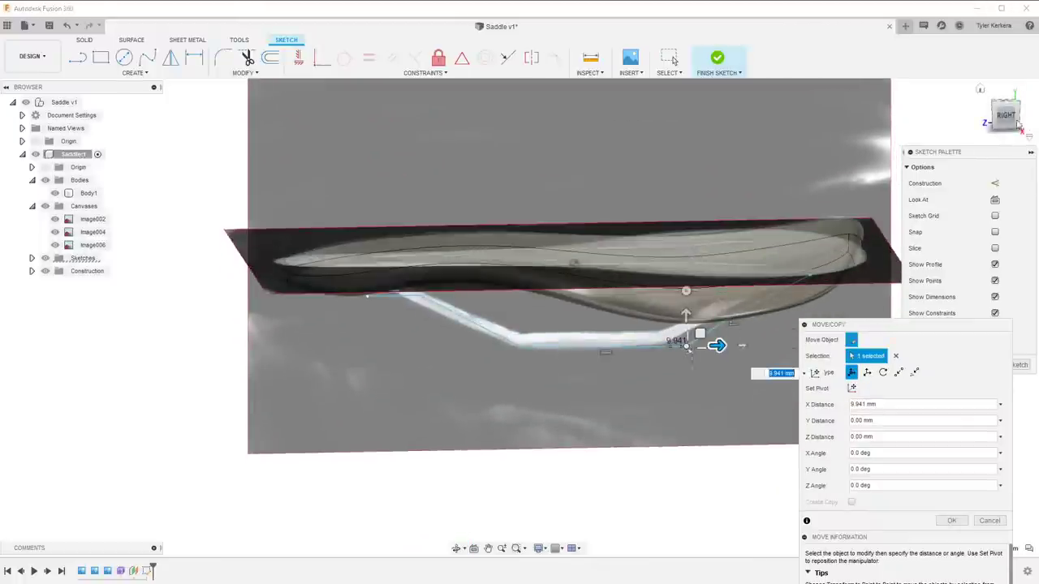
left_click(1001, 118)
left_click(1009, 117)
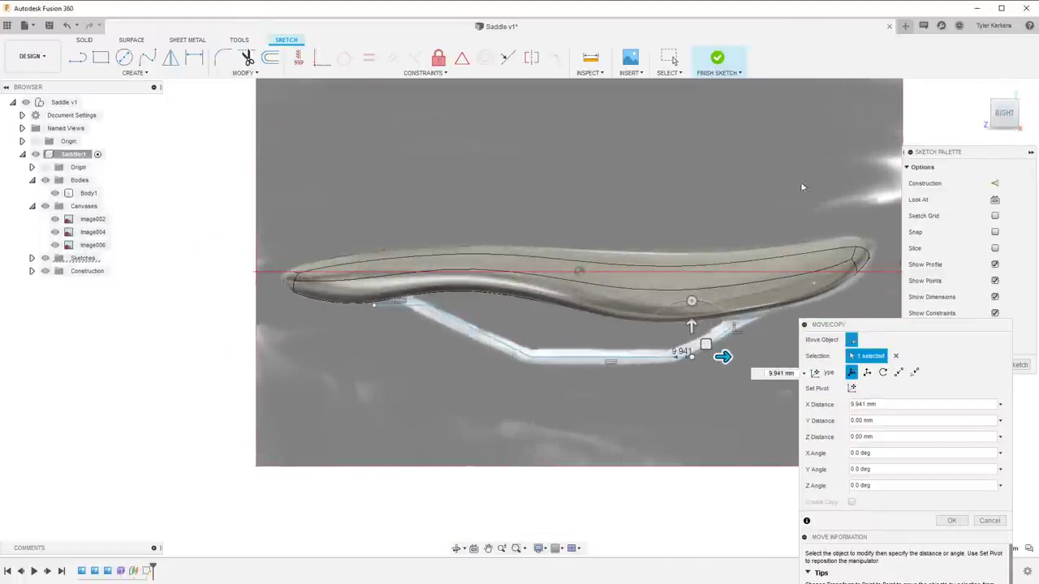
Check the rail path from below and accept the bend point's 9.9 mm move in X
left_click(477, 328)
middle_click_drag(476, 328, 482, 237, "shift")
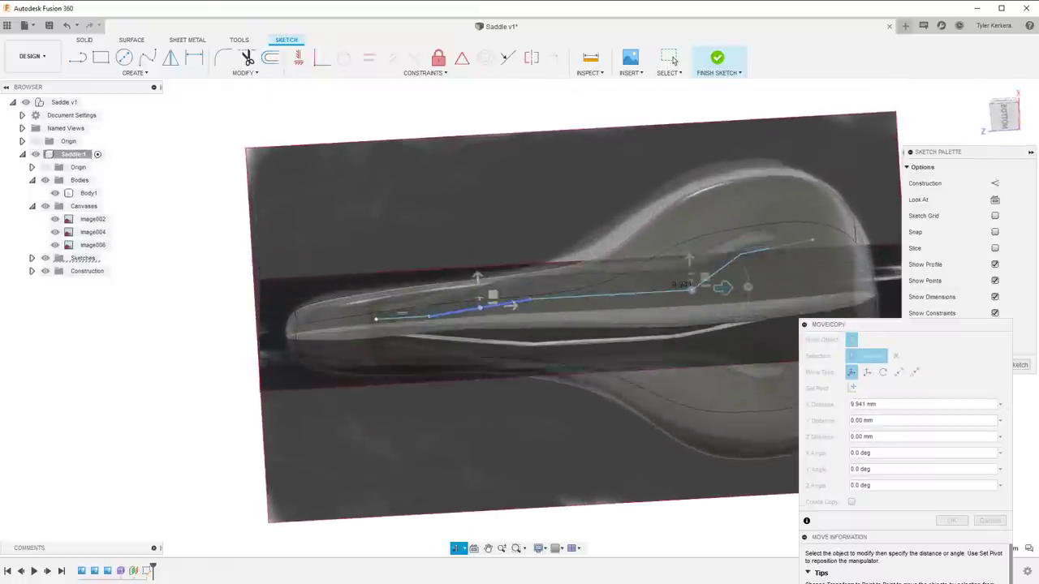
left_click(951, 520)
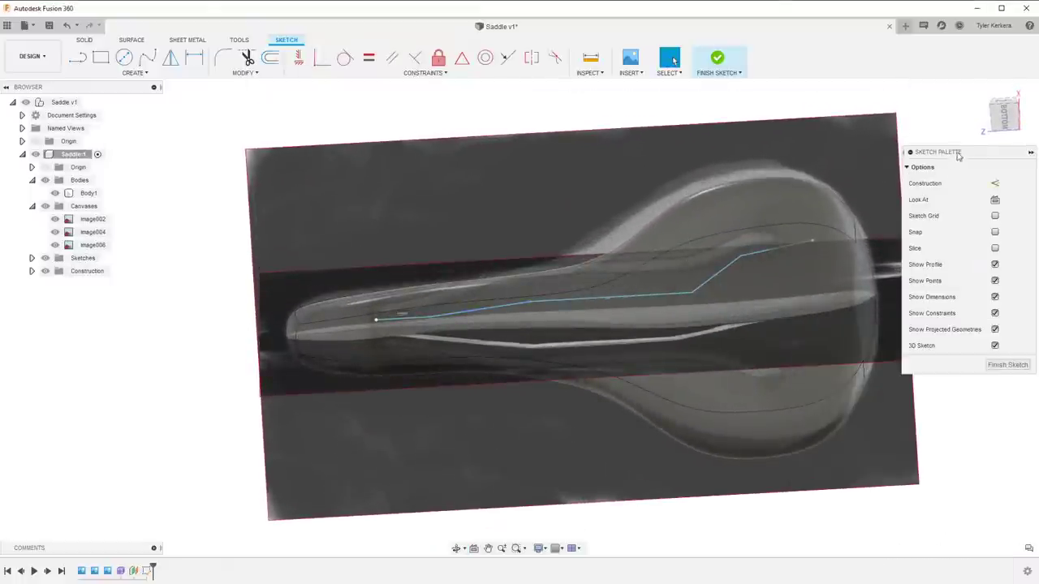
Add sketch fillets to all four bends of the rail path, from the front bend to the rear upper one
middle_click_drag(564, 248, 568, 354, "shift")
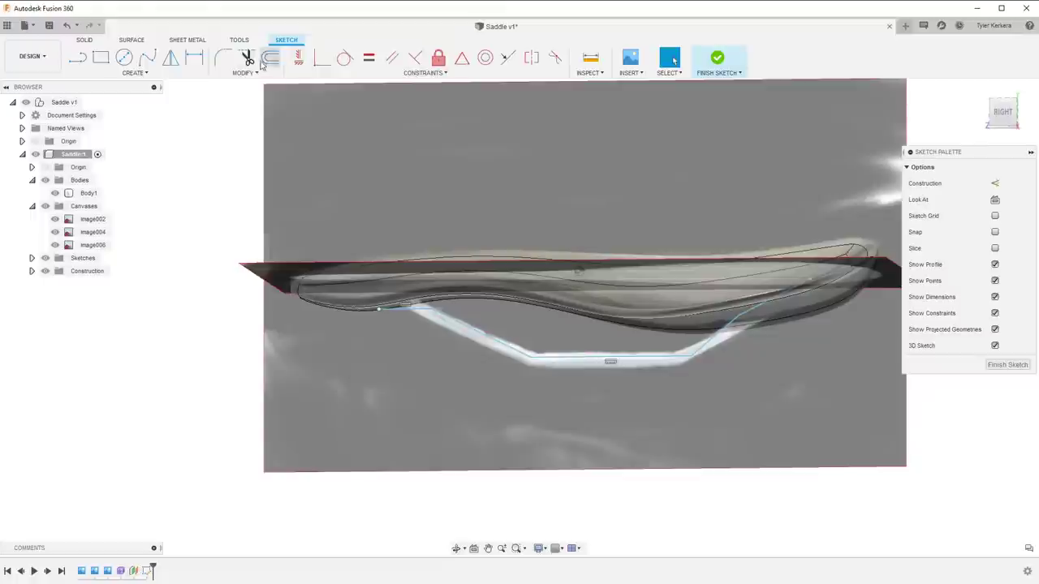
scroll(381, 309, "up", 2)
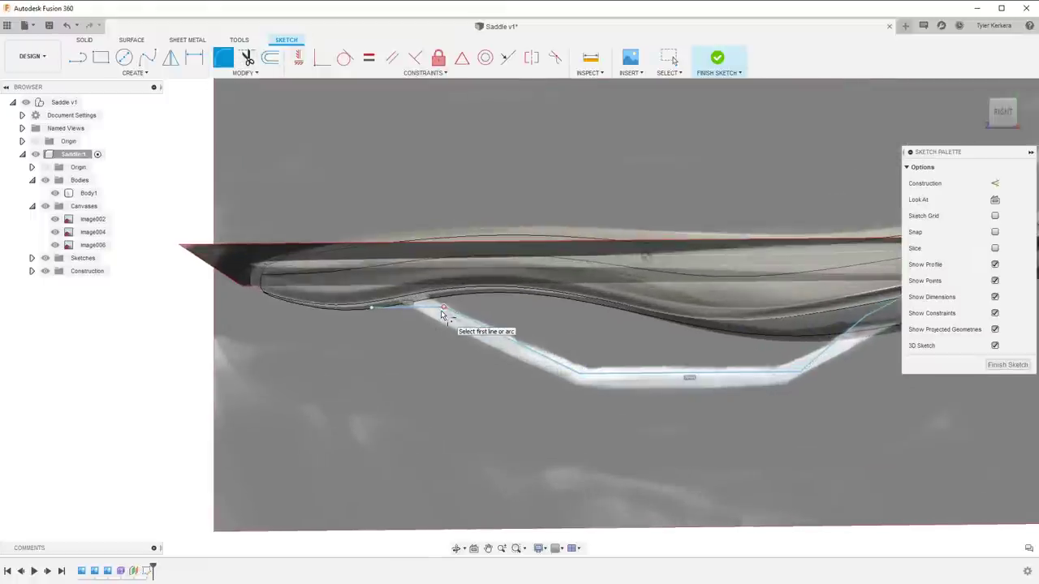
left_click(443, 315)
left_click(582, 377)
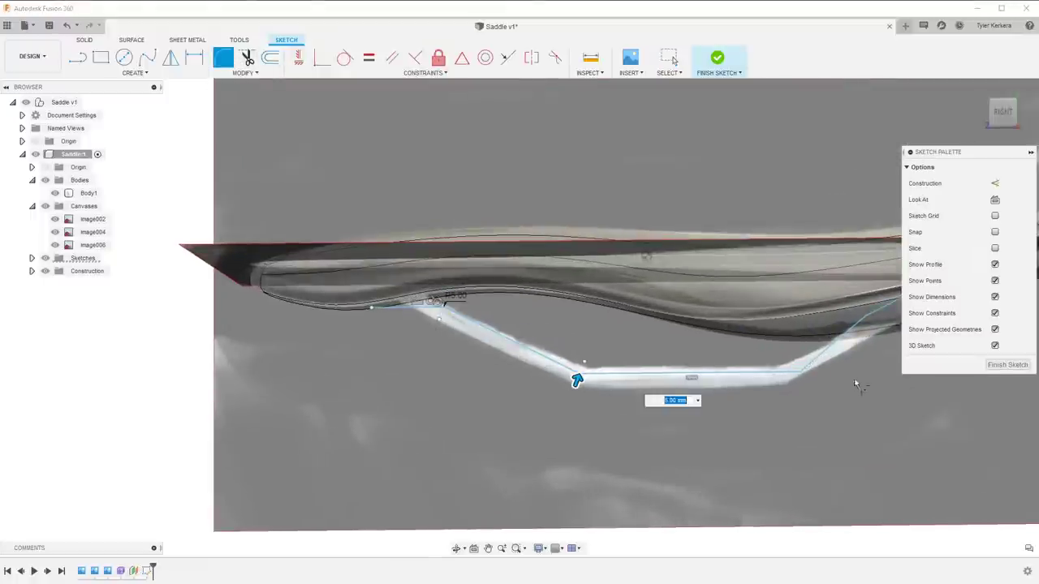
left_click(802, 375)
middle_click_drag(870, 325, 765, 335)
left_click(761, 331)
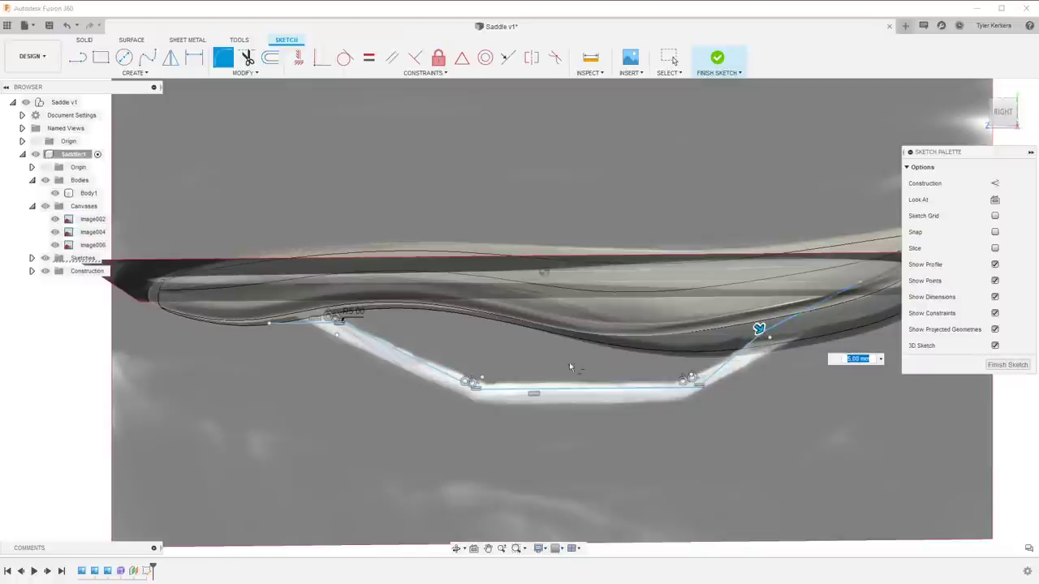
Set the radius of the rail path's fillets to 15 mm and apply them
type("10")
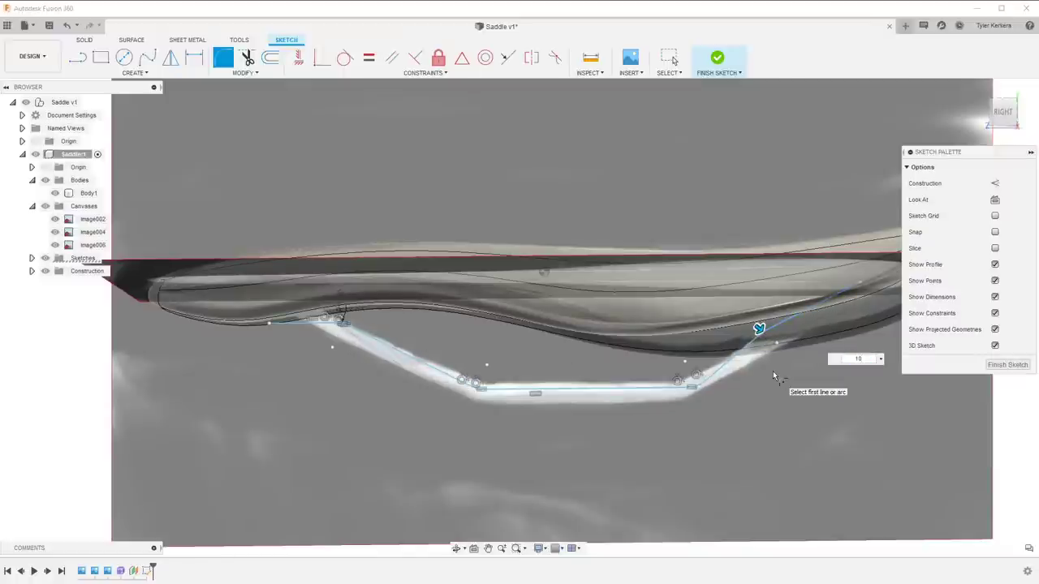
scroll(359, 354, "up", 3)
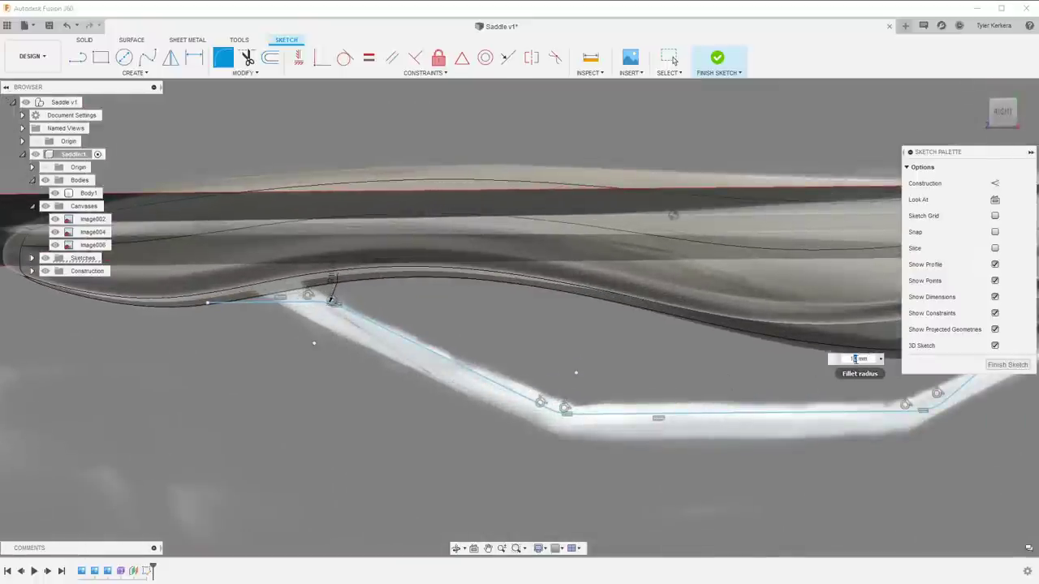
type("15")
scroll(600, 385, "down", 3)
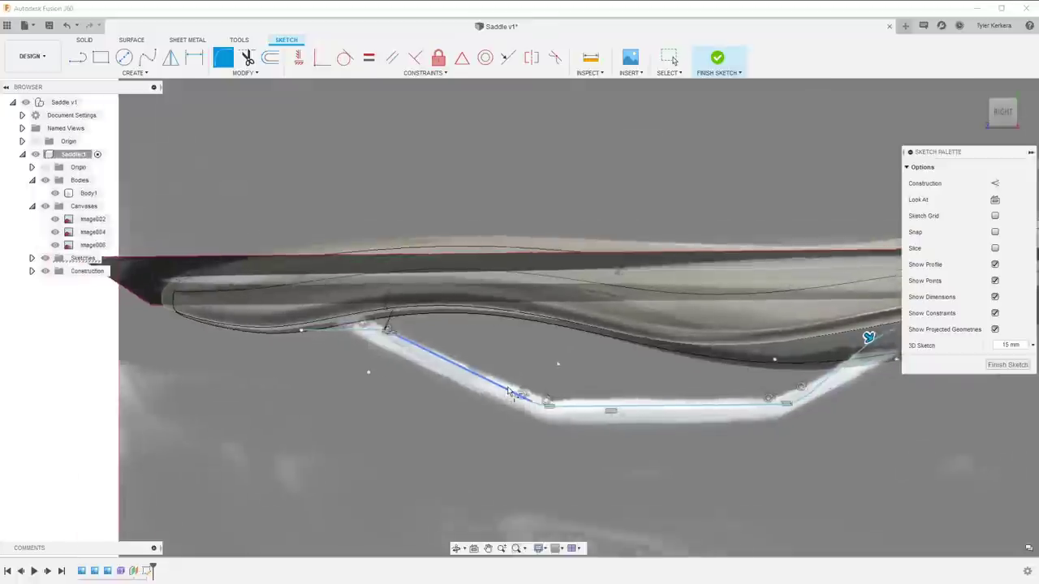
scroll(691, 374, "up", 2)
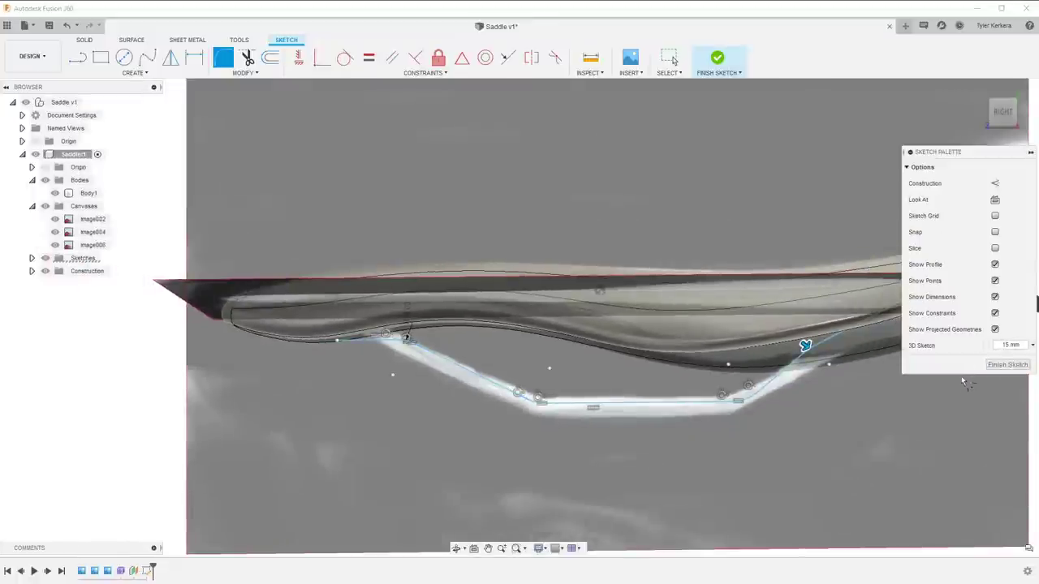
key("Return")
scroll(755, 416, "down", 2)
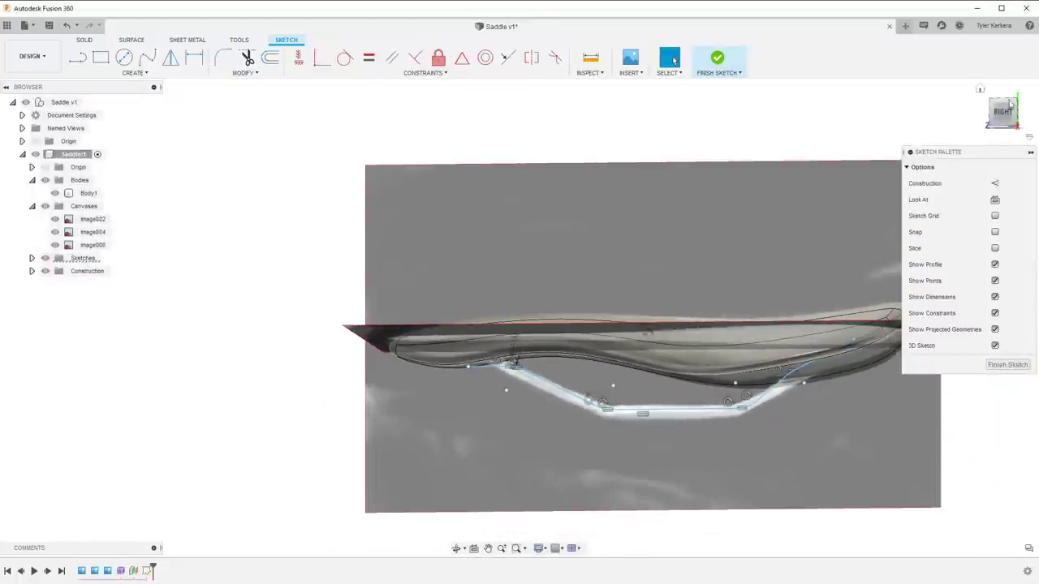
Finish the sketch and create a solid circular pipe with a 7 mm section along the whole rail path as a new body
left_click(1001, 115)
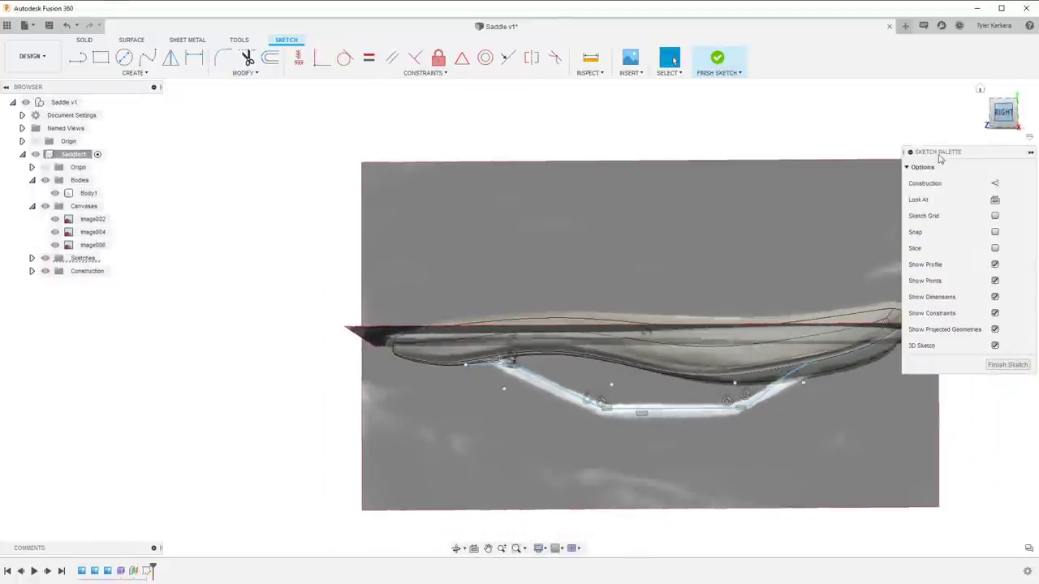
left_click(715, 63)
left_click(154, 73)
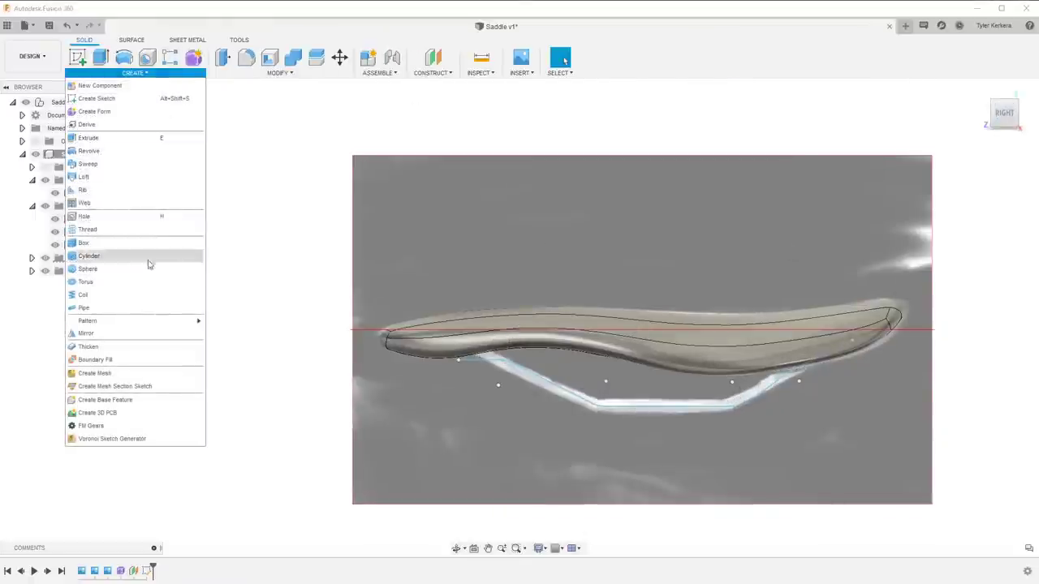
left_click(85, 307)
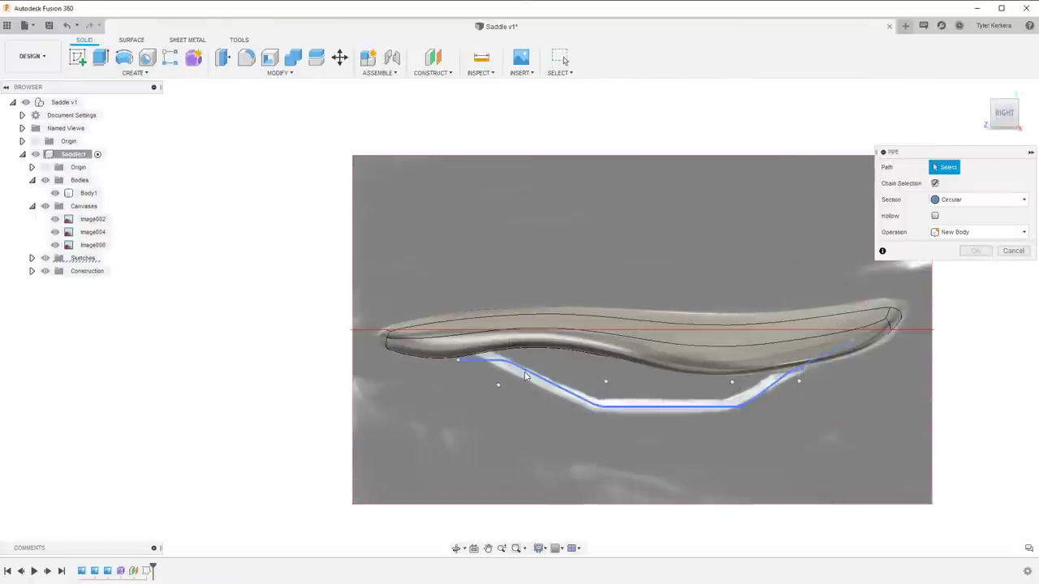
left_click(518, 375)
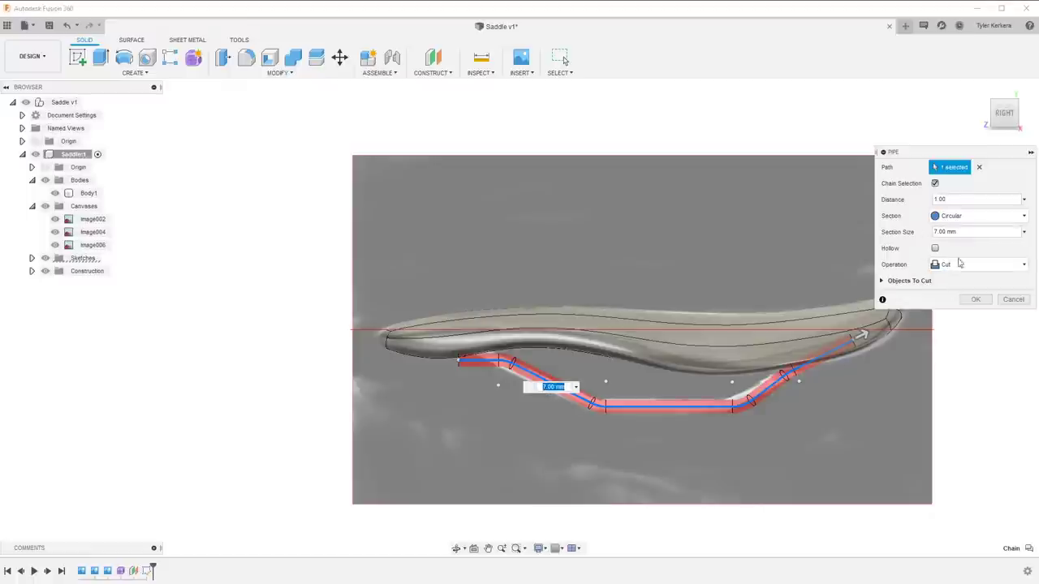
left_click(960, 265)
left_click(969, 323)
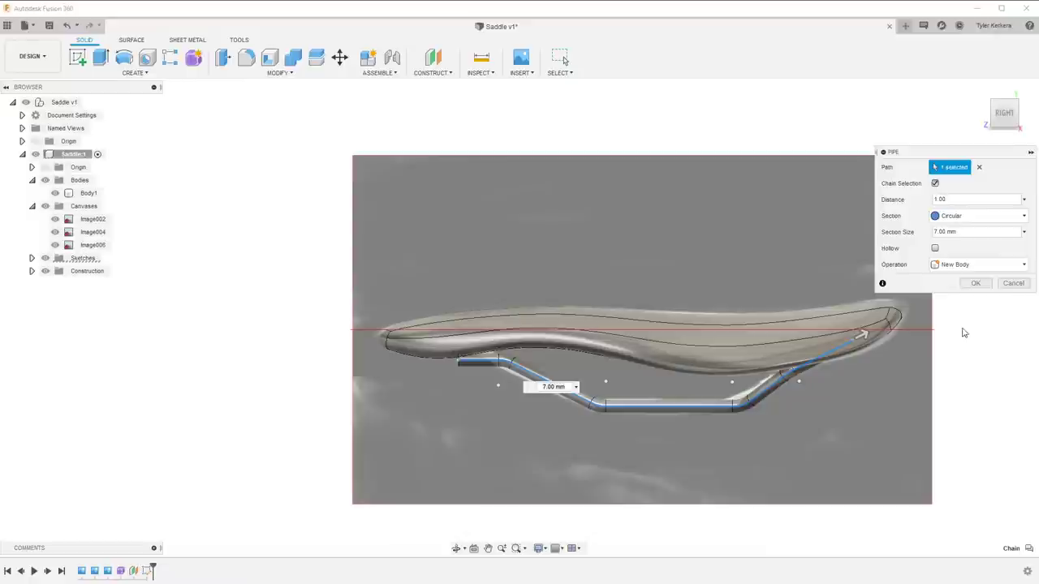
left_click(975, 284)
Hide the reference canvases and examine how both ends of the rail meet the saddle's underside
middle_click_drag(833, 414, 808, 327, "shift")
left_click(1003, 119)
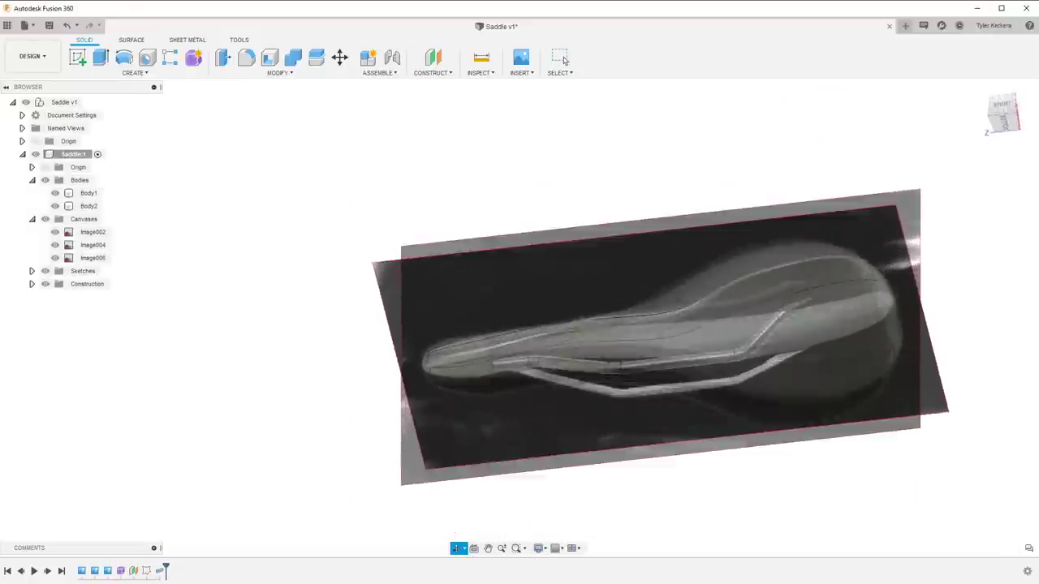
left_click(1003, 118)
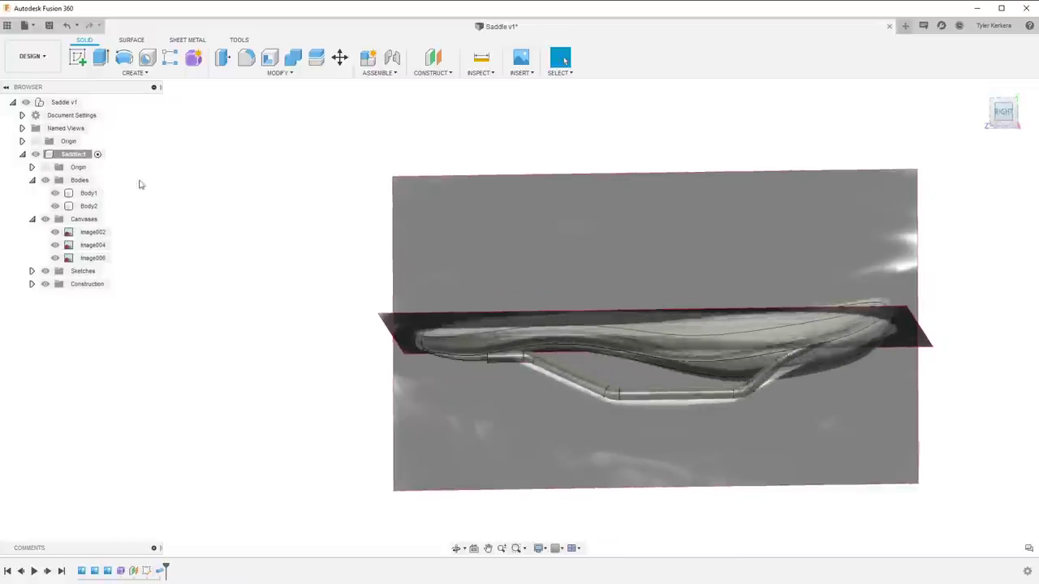
left_click(45, 220)
middle_click_drag(550, 399, 538, 364, "shift")
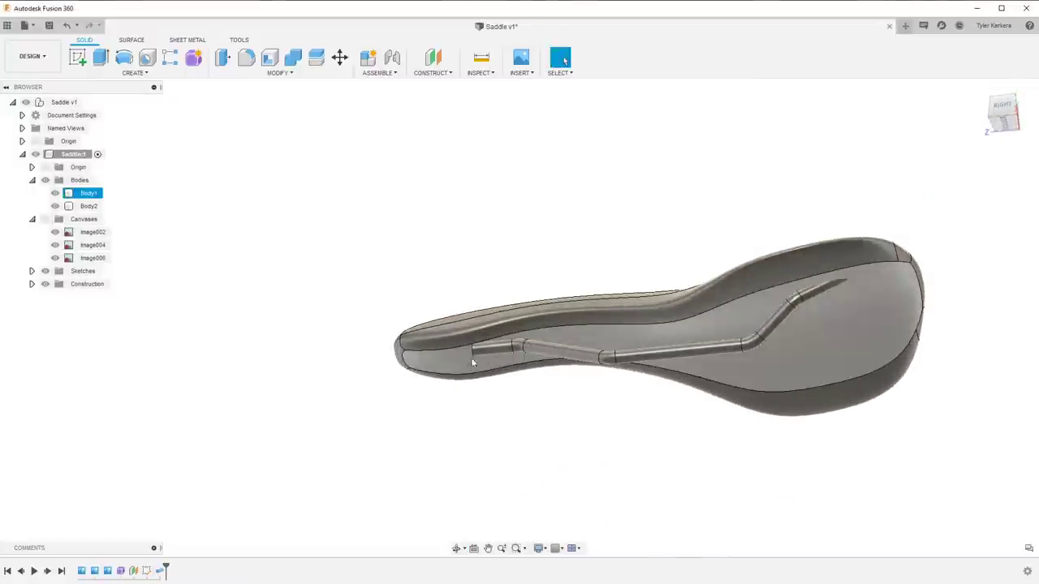
middle_click_drag(479, 347, 494, 360, "shift")
scroll(494, 354, "up", 2)
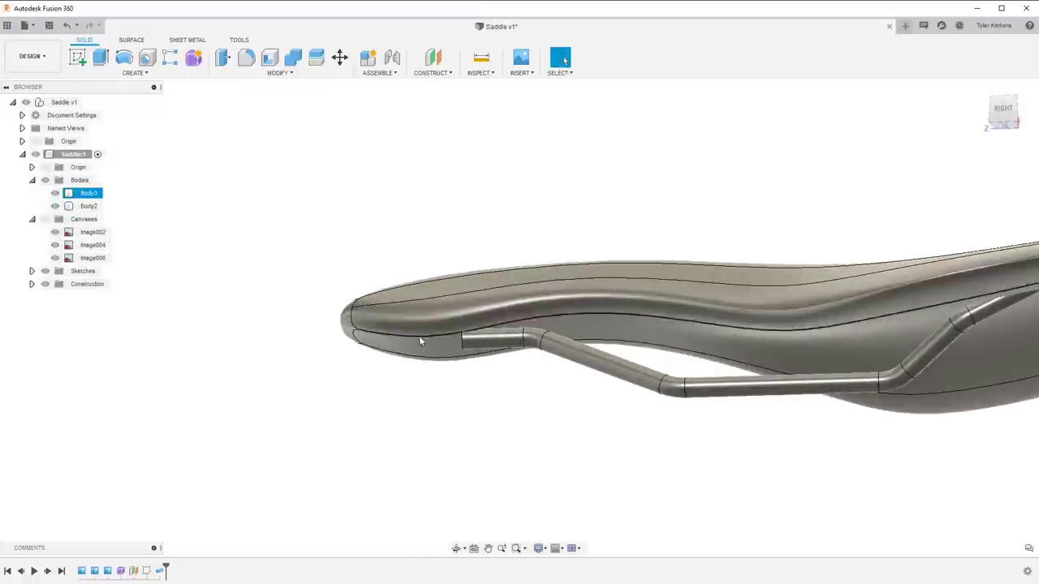
middle_click_drag(420, 341, 425, 357, "shift")
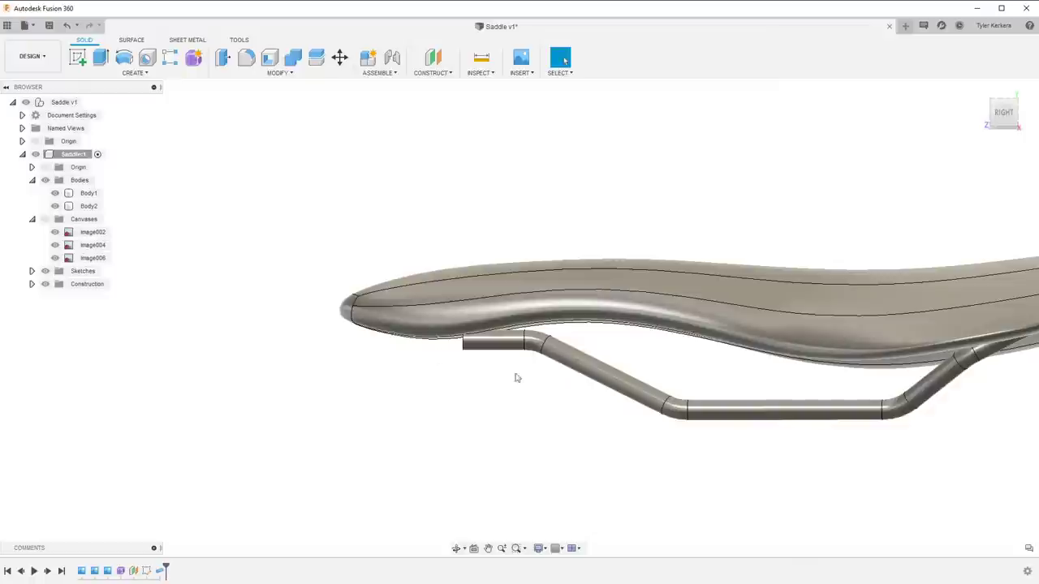
middle_click_drag(697, 355, 948, 285, "shift")
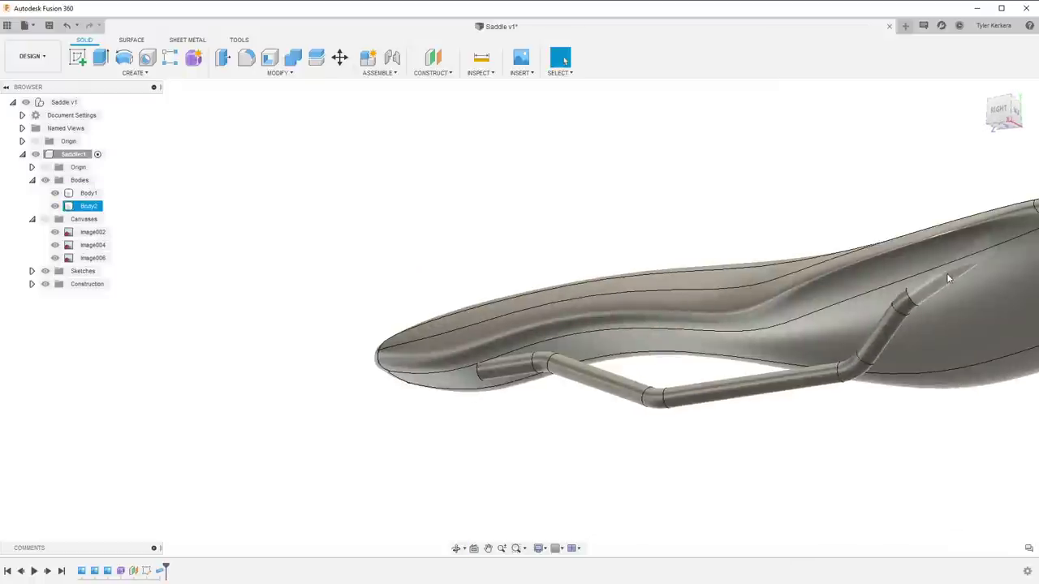
Start a sketch on the saddle's vertical lengthwise plane and draw a three-point spline curving from the nose down to below the rail's front end
left_click(999, 109)
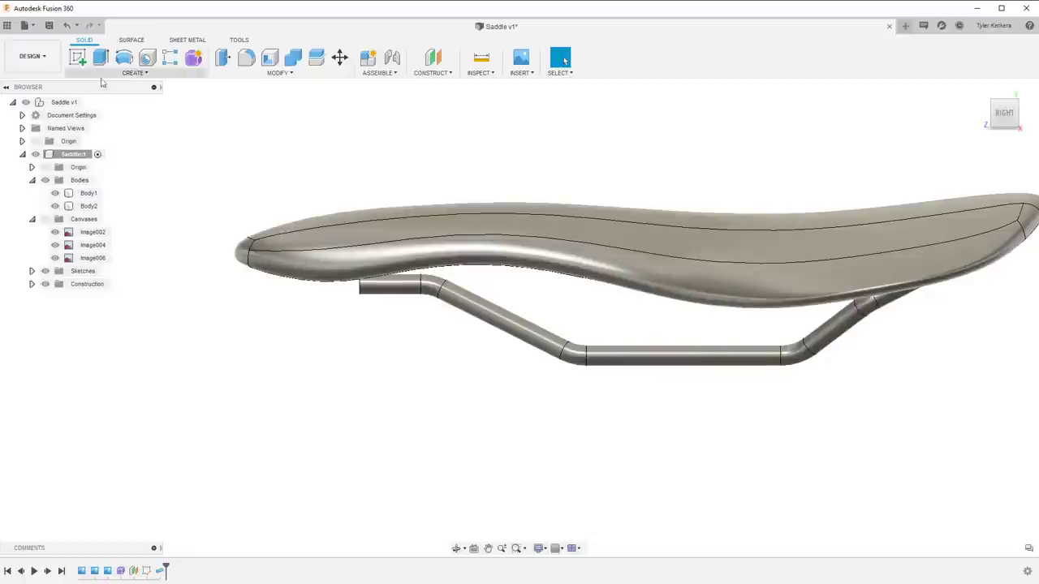
left_click(78, 57)
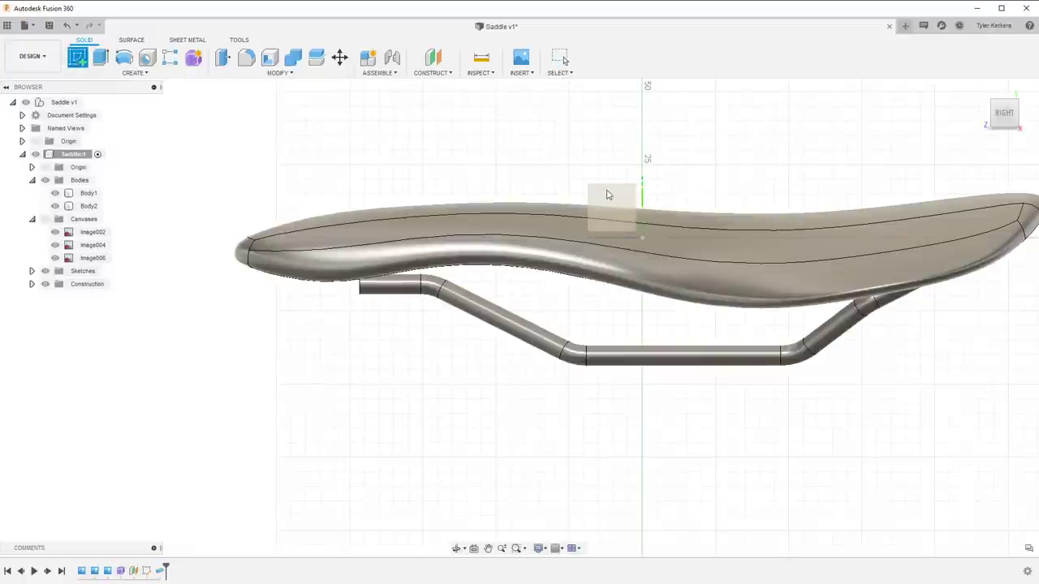
left_click(608, 193)
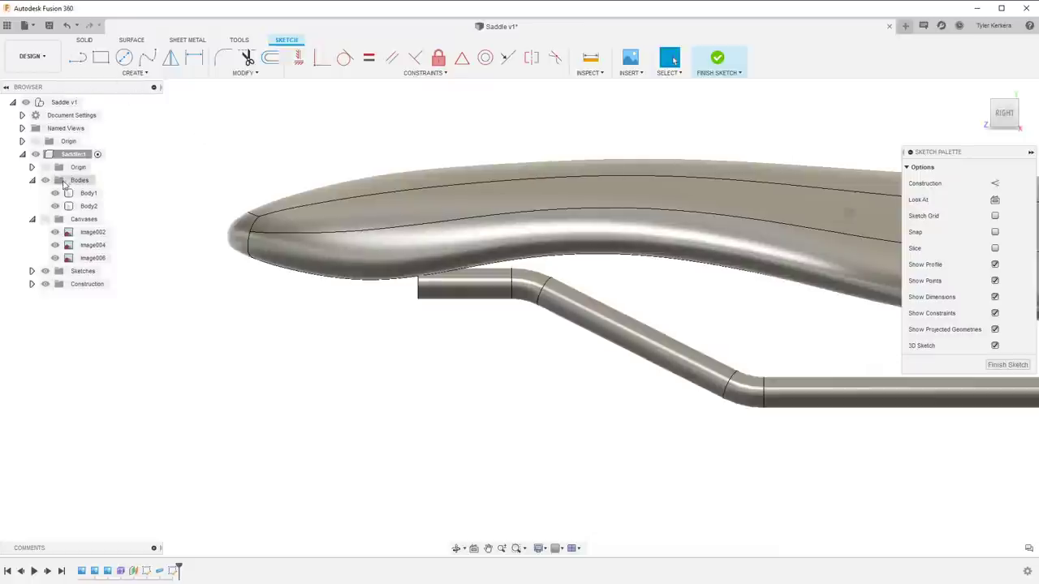
key("l")
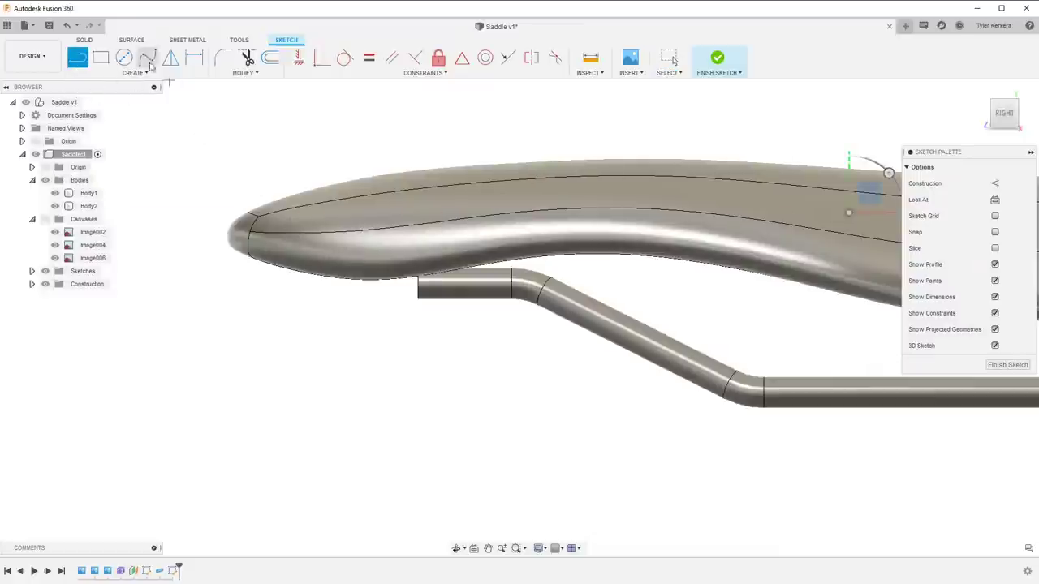
left_click(148, 61)
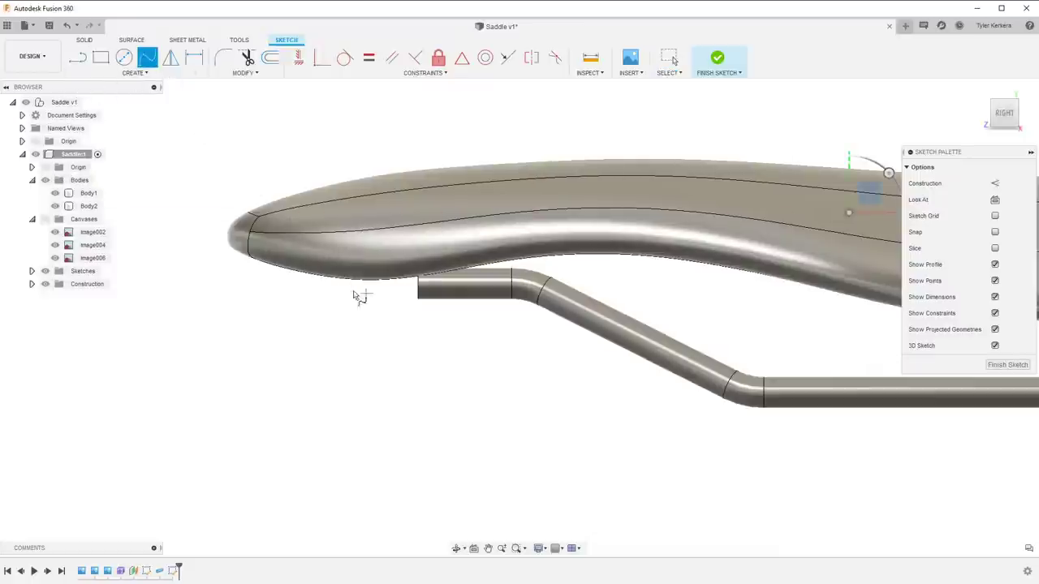
left_click(274, 256)
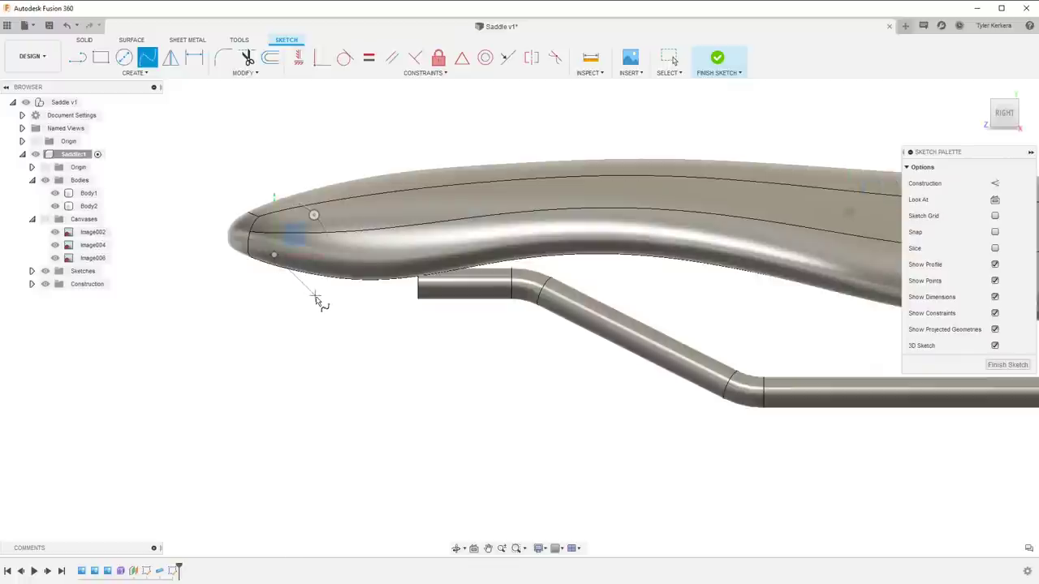
left_click(318, 301)
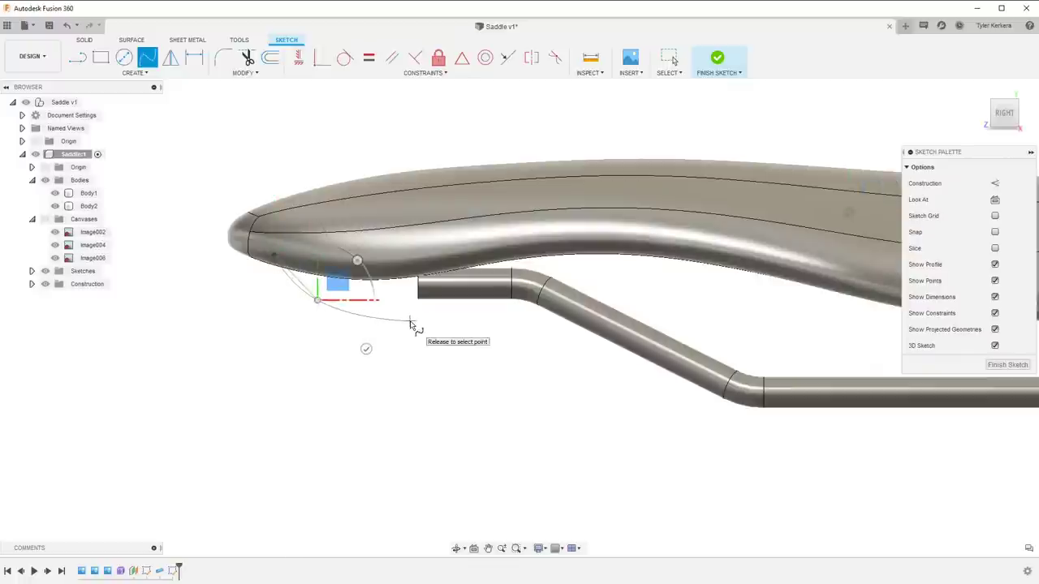
left_click(409, 321)
left_click(457, 371)
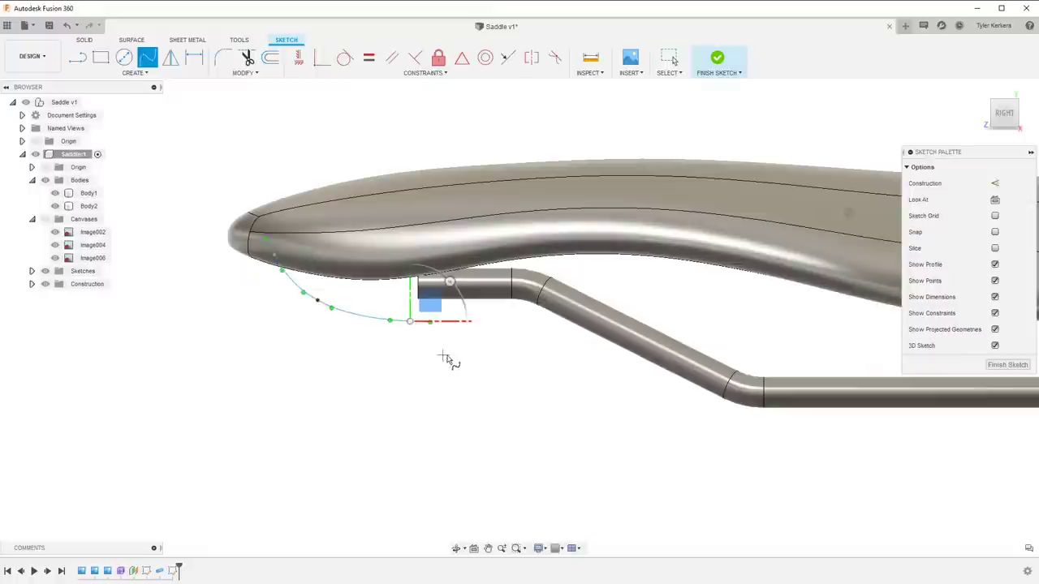
Close the profile with a horizontal line rearward from the spline's lower end, a vertical line up into the saddle, and a line back to the spline's start
key("l")
left_click(410, 323)
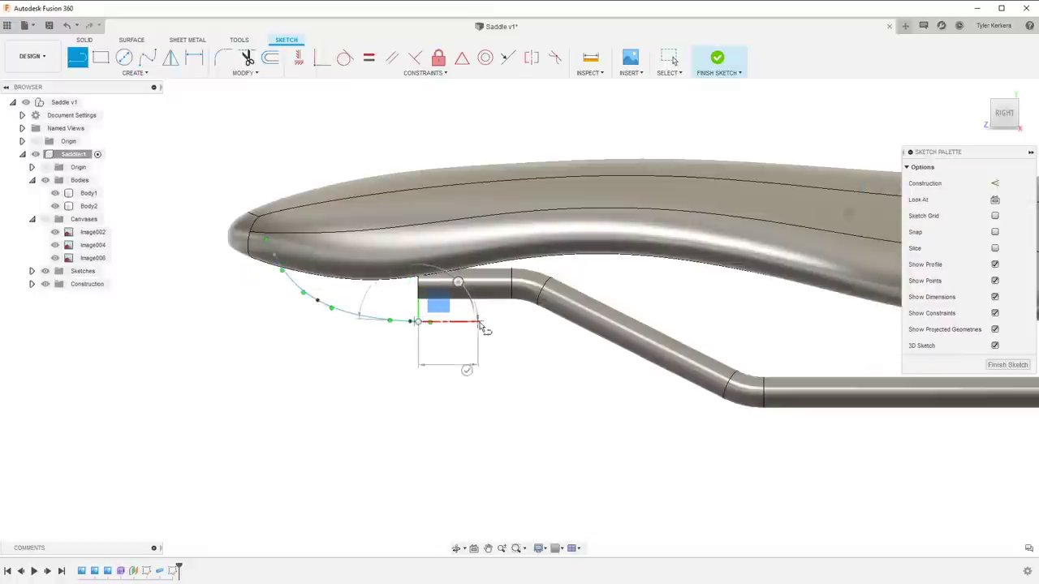
scroll(479, 324, "up", 2)
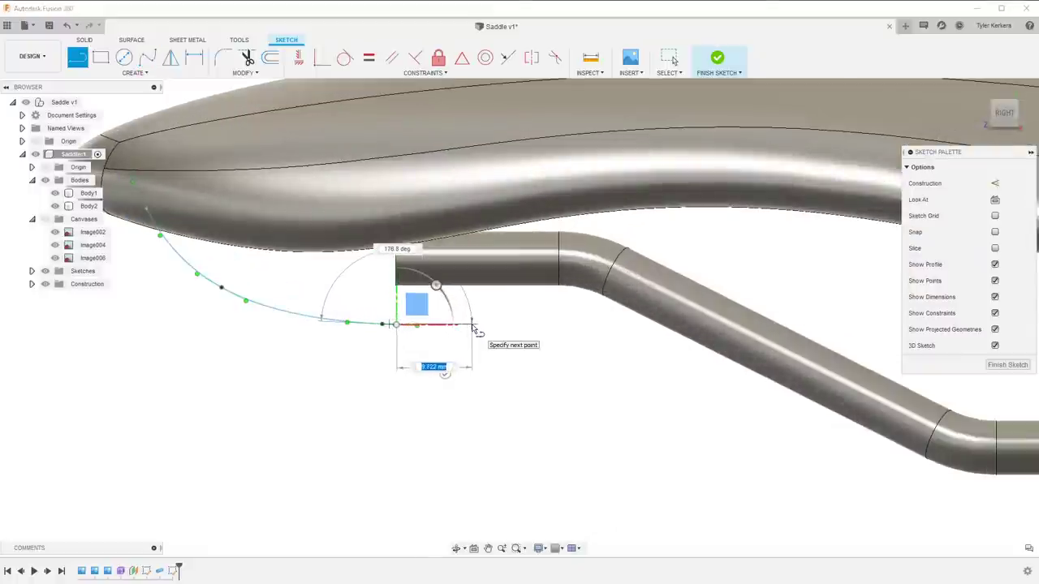
left_click(519, 326)
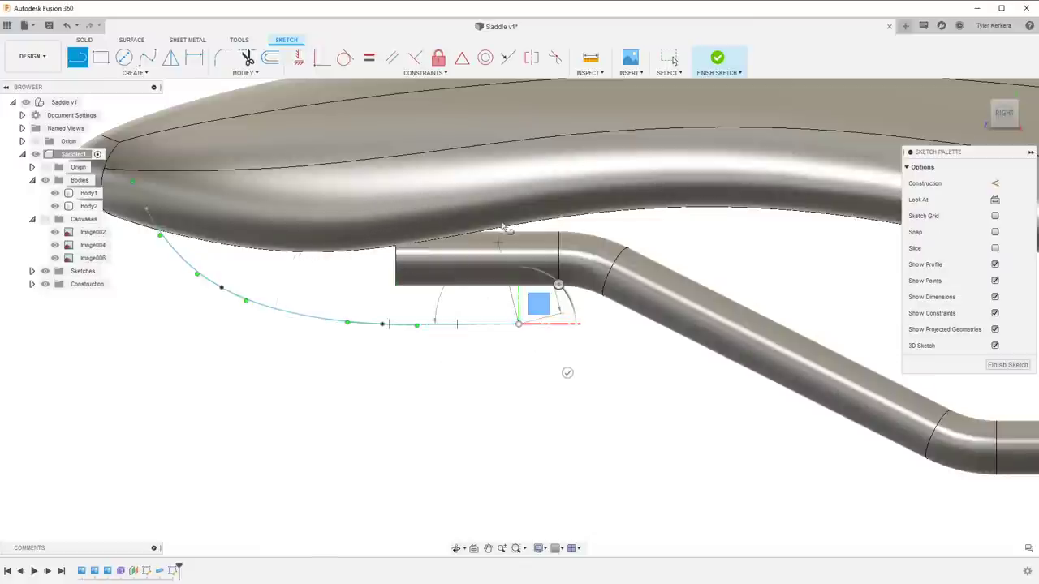
left_click(516, 100)
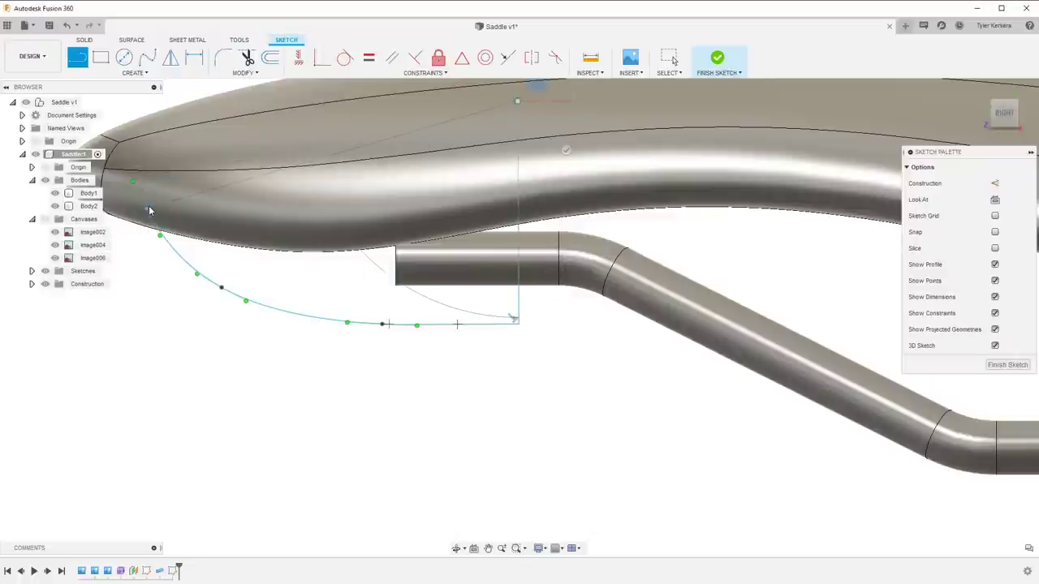
left_click(148, 209)
key("Escape")
scroll(410, 322, "down", 3)
mouse_move(410, 322)
middle_mouse_down("shift")
mouse_move(454, 317)
mouse_move(422, 316)
middle_mouse_up("shift")
scroll(387, 381, "down", 1)
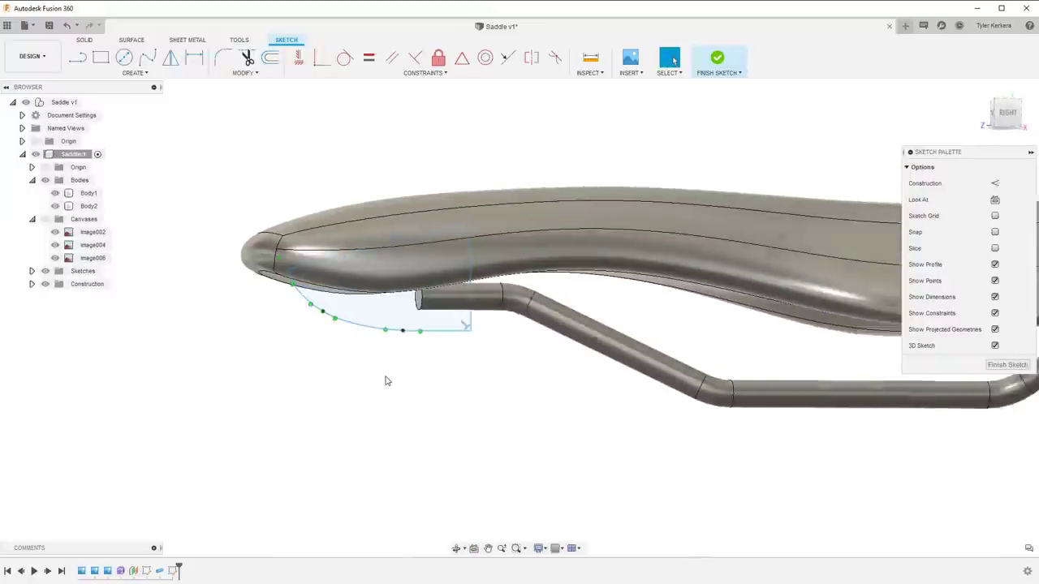
Start extruding the front mount profile symmetrically about its sketch plane as a new body
scroll(387, 381, "down", 1)
left_click(406, 323)
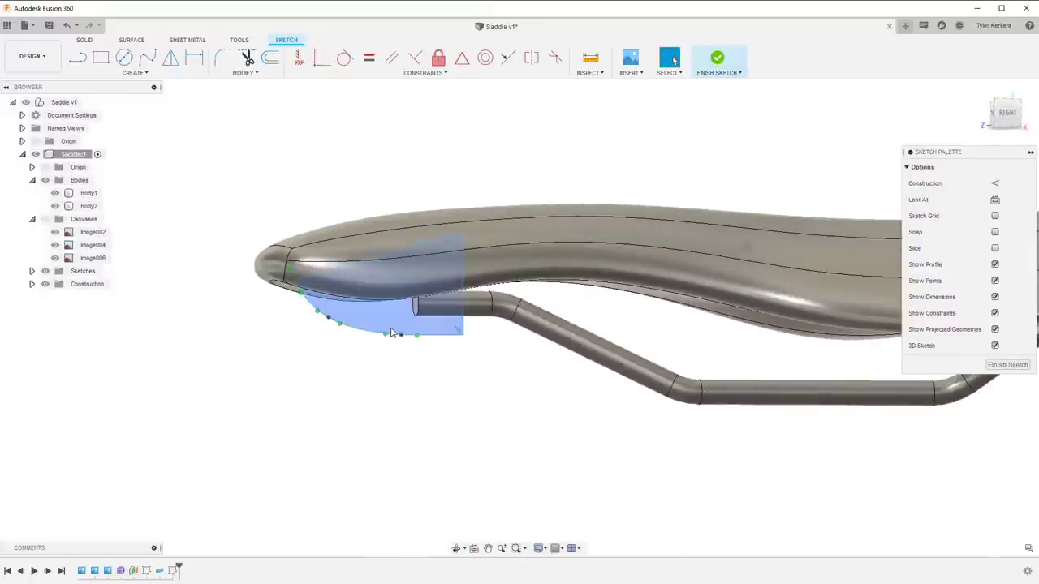
key("e")
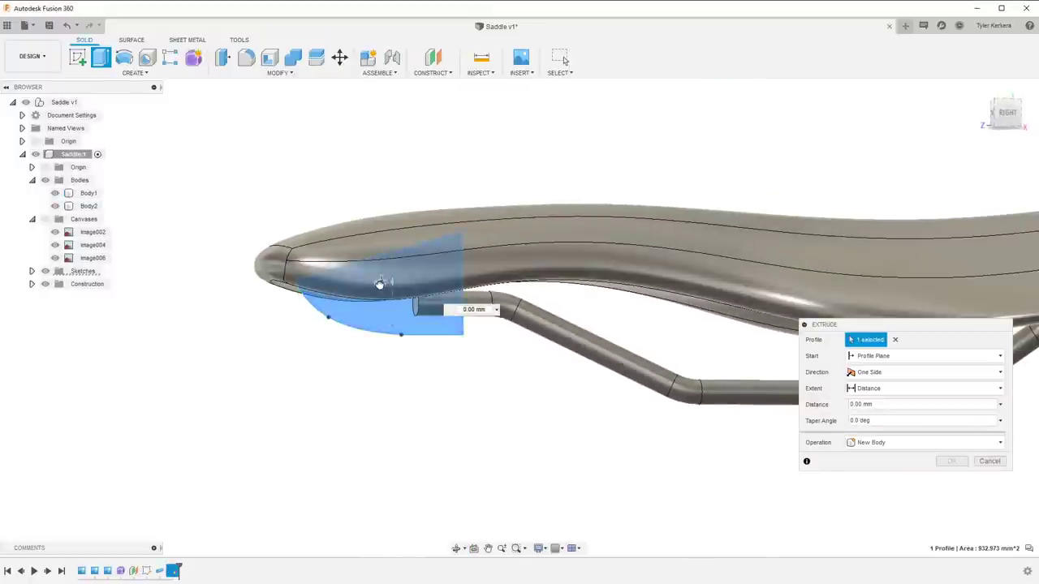
left_click_drag(379, 283, 418, 283)
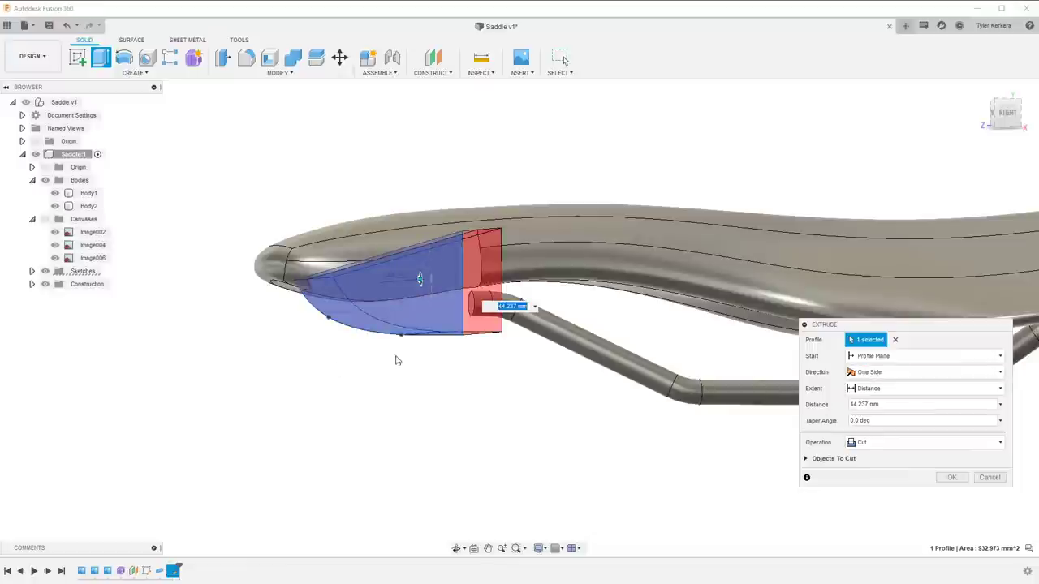
middle_click_drag(395, 357, 525, 389, "shift")
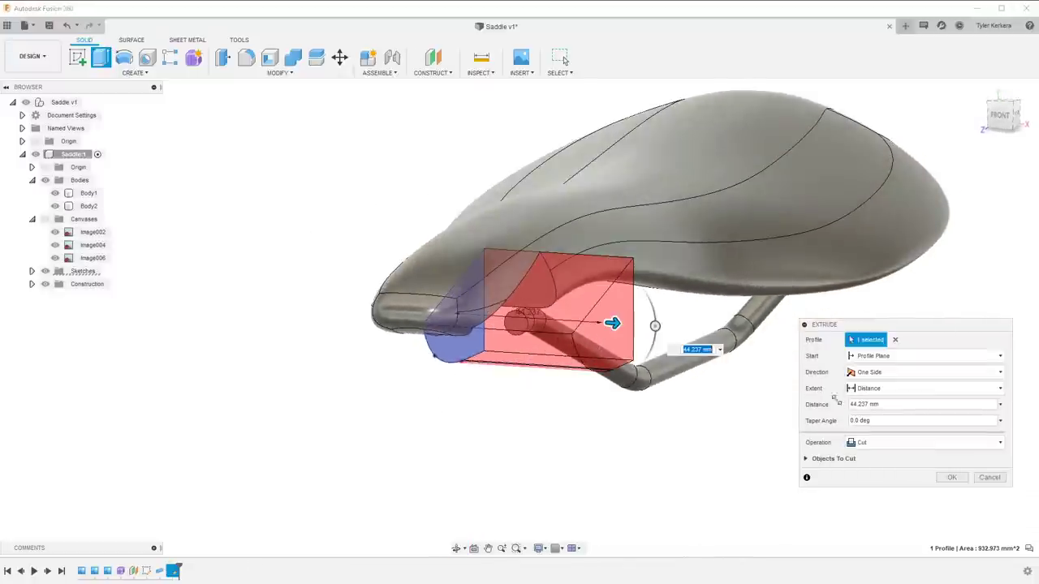
left_click(887, 375)
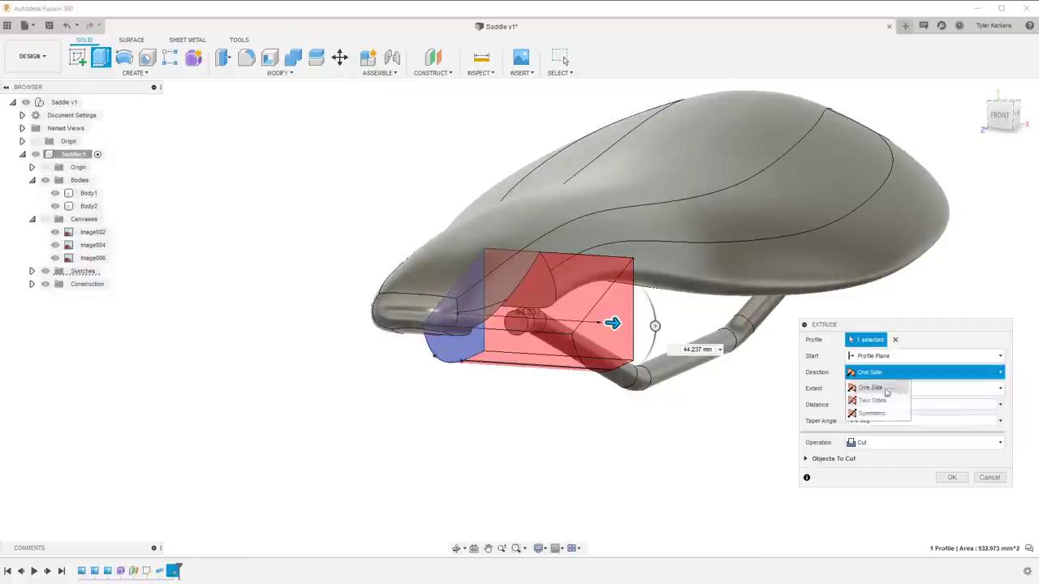
left_click(868, 410)
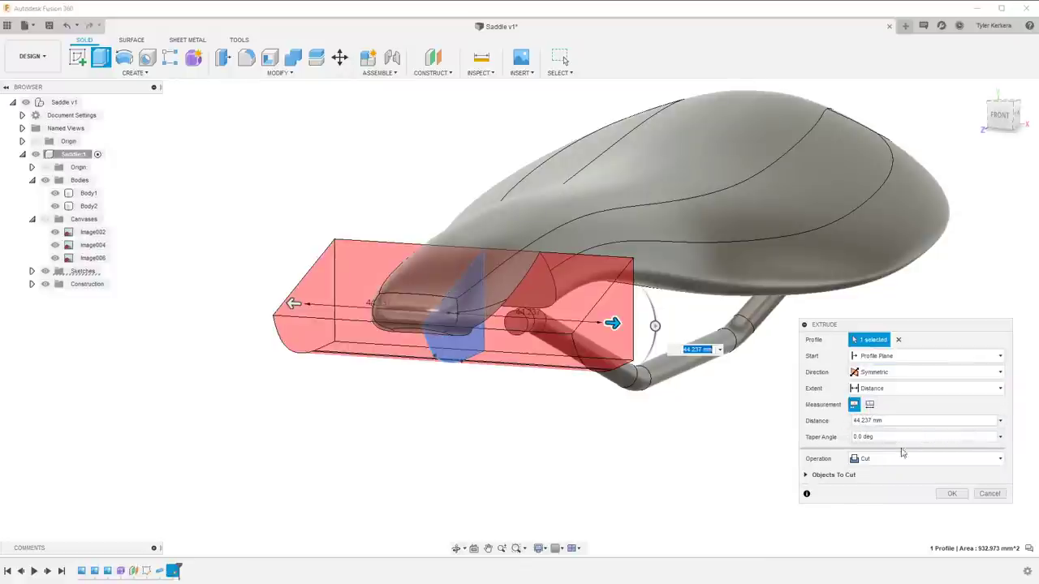
left_click(892, 458)
left_click(877, 513)
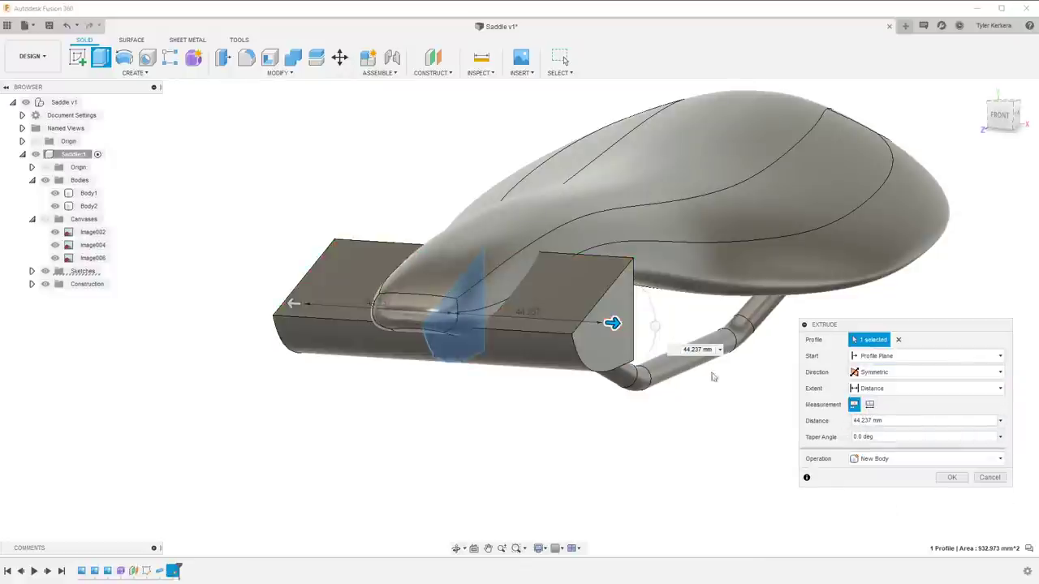
Reduce the symmetric extrusion to about 15.8 mm per side so it fits the saddle nose, and create the mount body
left_click_drag(615, 334, 514, 320)
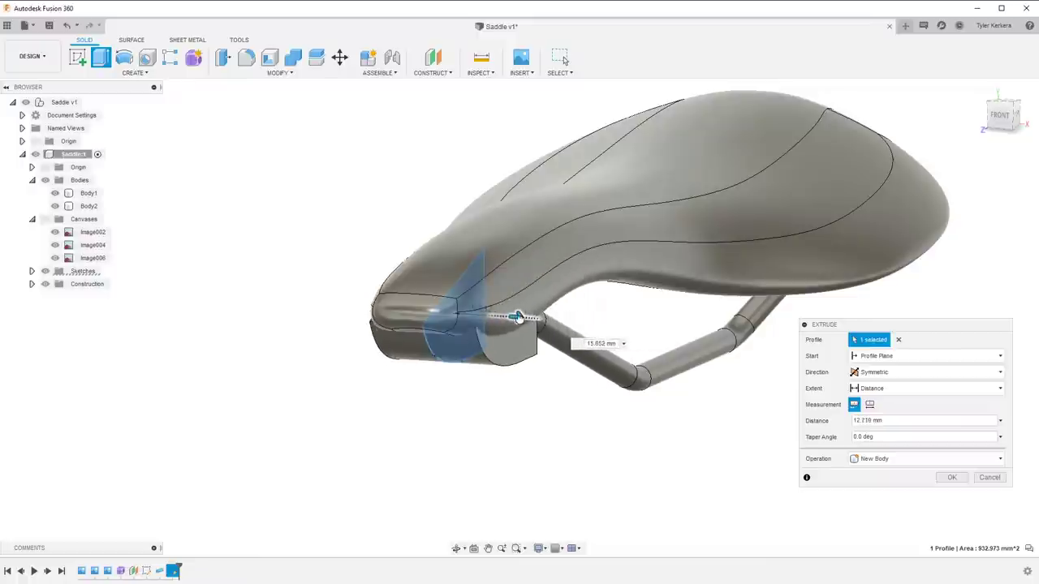
middle_click_drag(515, 320, 494, 264, "shift")
left_click_drag(464, 269, 433, 268)
scroll(514, 286, "up", 2)
middle_click_drag(441, 265, 557, 281, "shift")
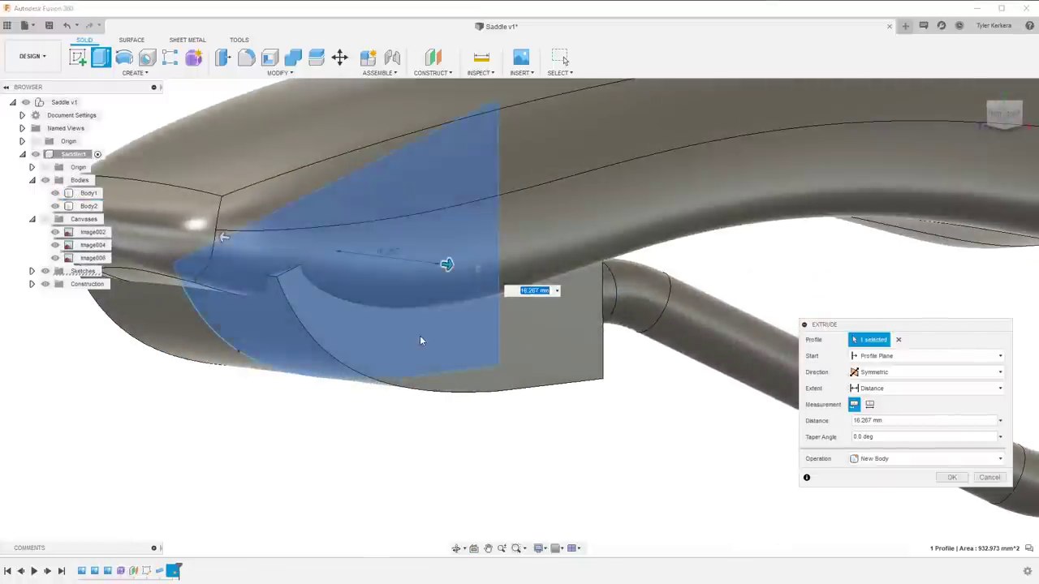
middle_click_drag(419, 335, 584, 300, "shift")
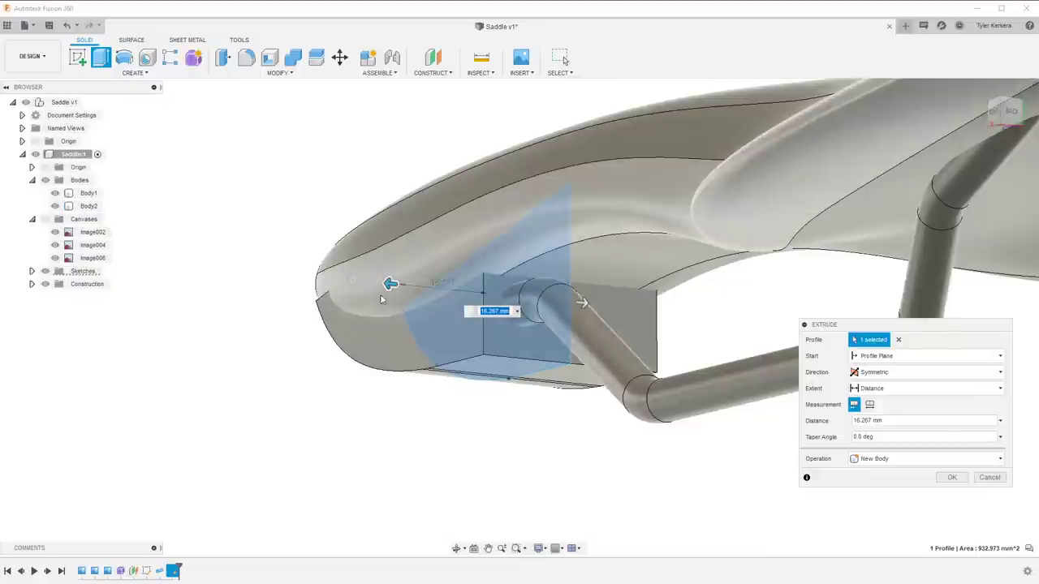
left_click_drag(390, 282, 391, 284)
mouse_move(391, 284)
middle_mouse_down("shift")
mouse_move(406, 277)
mouse_move(406, 286)
middle_mouse_up("shift")
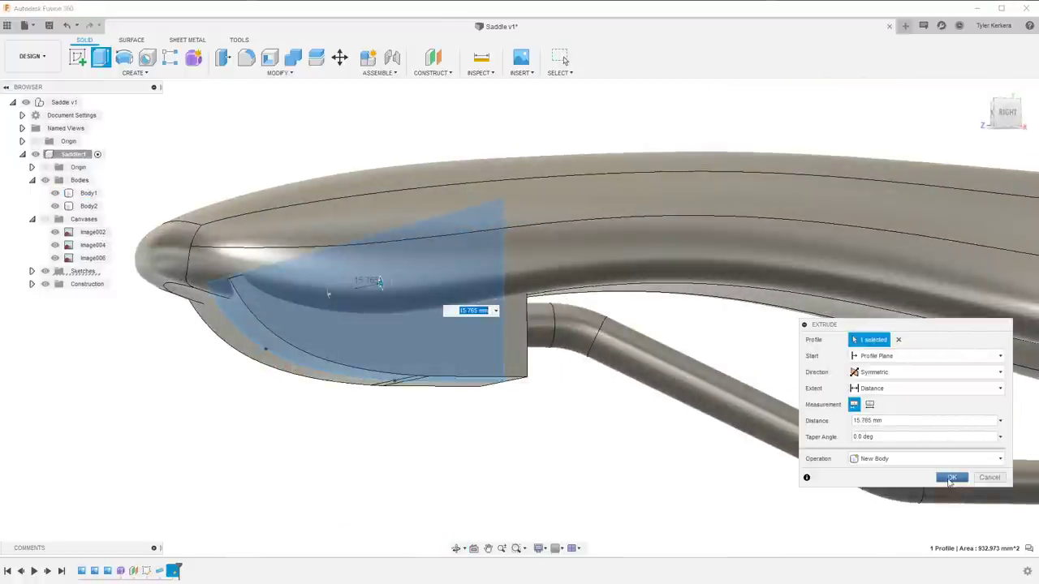
left_click(950, 478)
Start a Draft without capturing the moved components' position, using the mount's flat rear face as the neutral plane
middle_click_drag(255, 440, 297, 440, "shift")
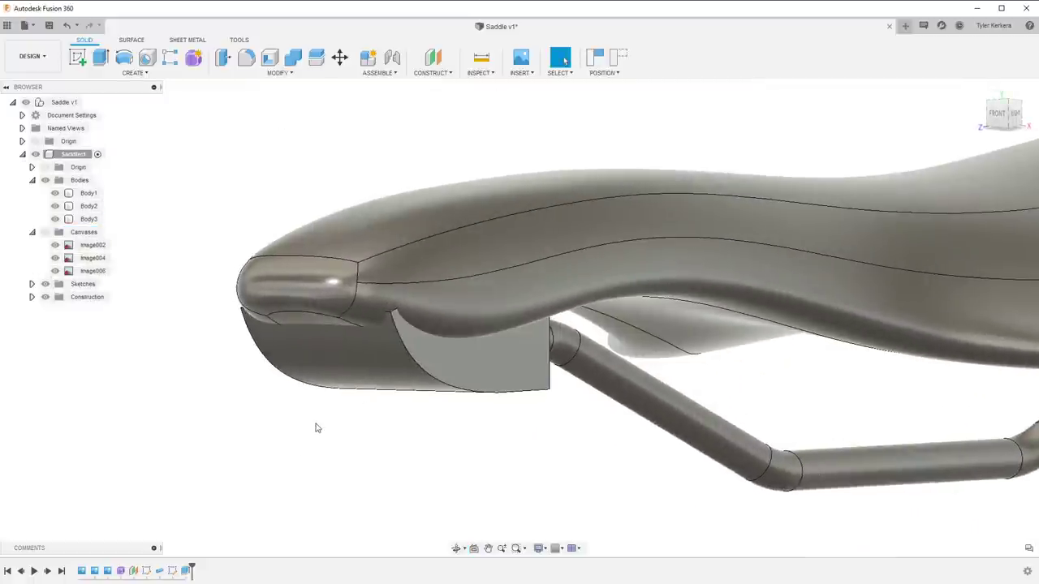
scroll(316, 427, "down", 3)
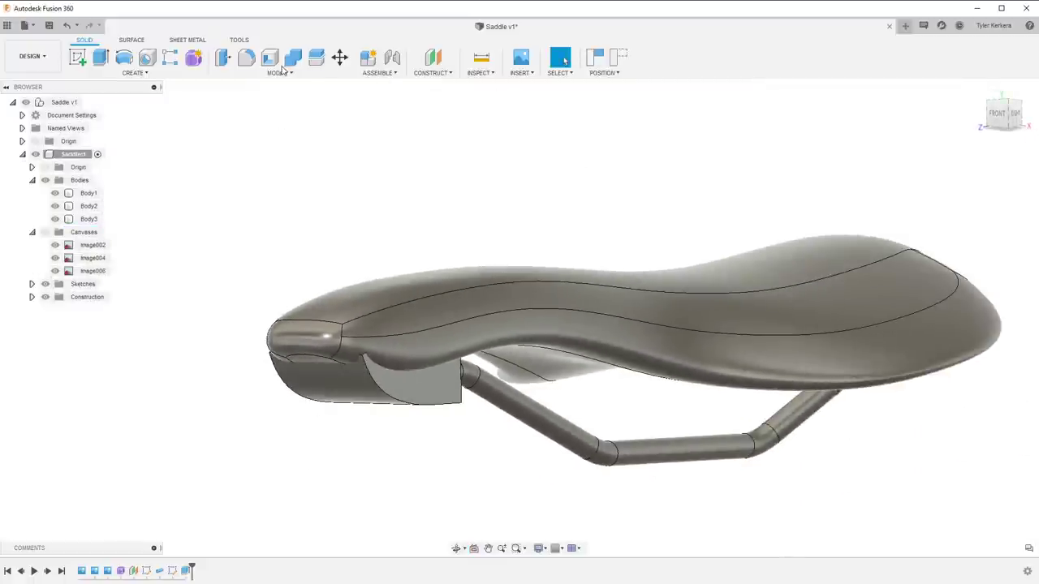
left_click(256, 75)
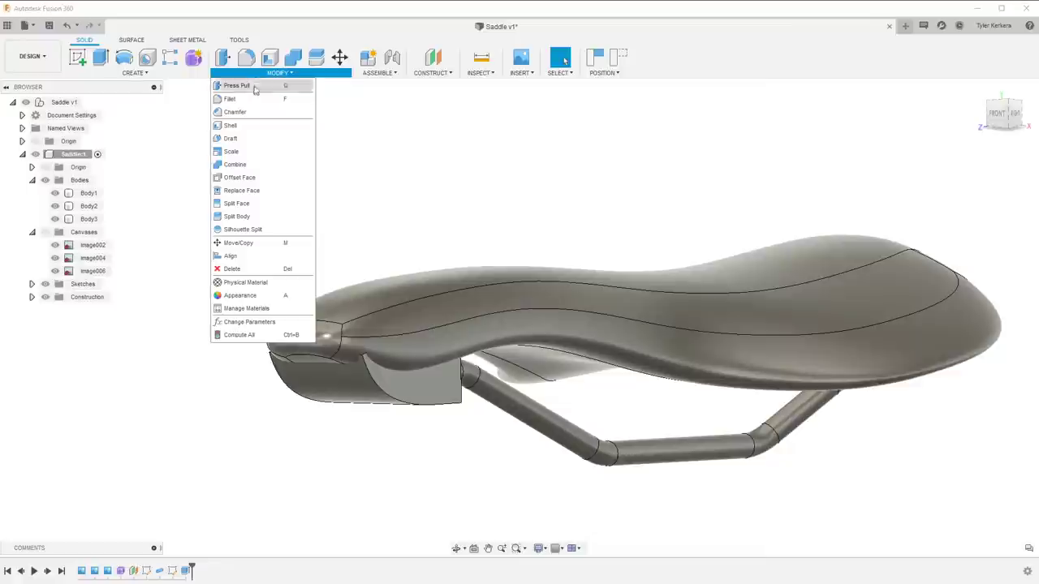
left_click(232, 138)
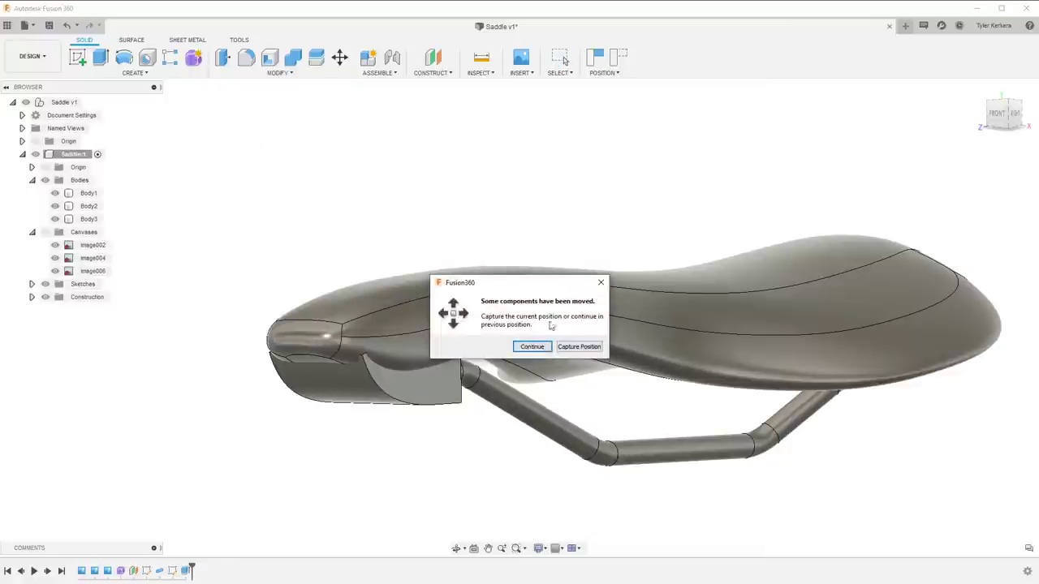
left_click(533, 346)
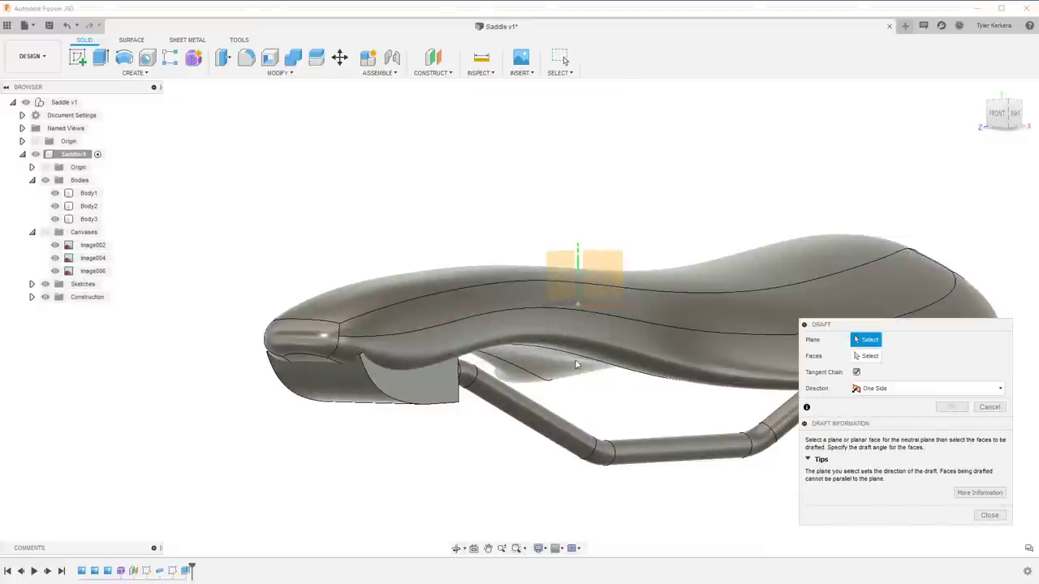
middle_click_drag(203, 213, 253, 178)
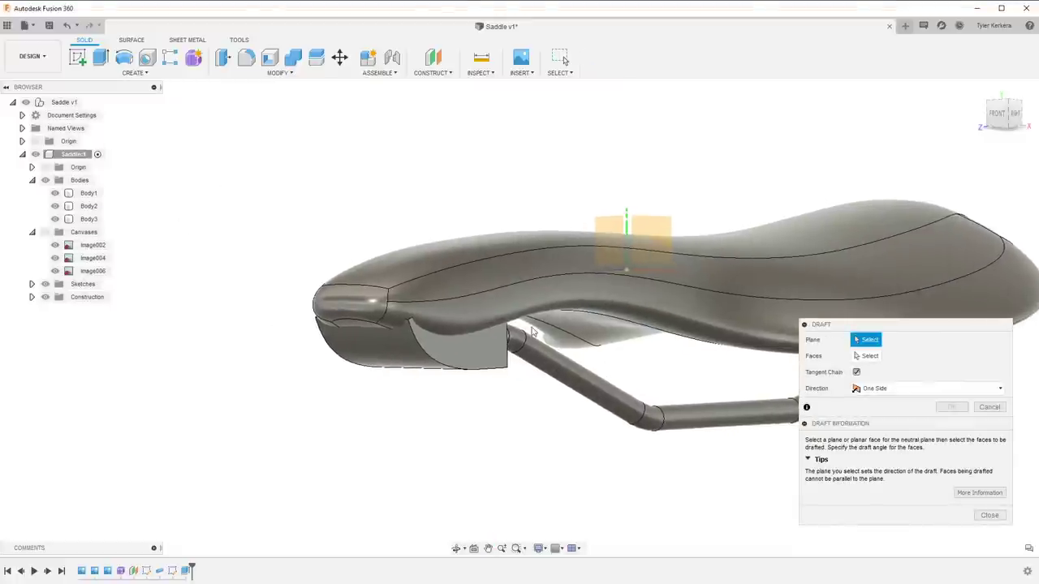
middle_click_drag(530, 345, 368, 344, "shift")
left_click(371, 353)
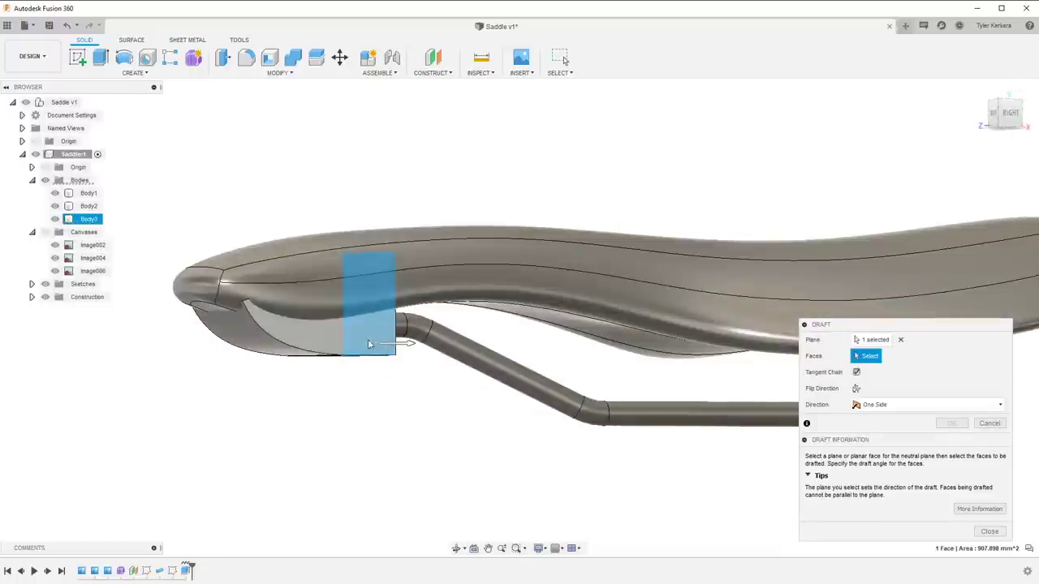
Draft the mount's right side face by -15 degrees so it tapers toward the nose
left_click(289, 342)
middle_click_drag(371, 387, 571, 439, "shift")
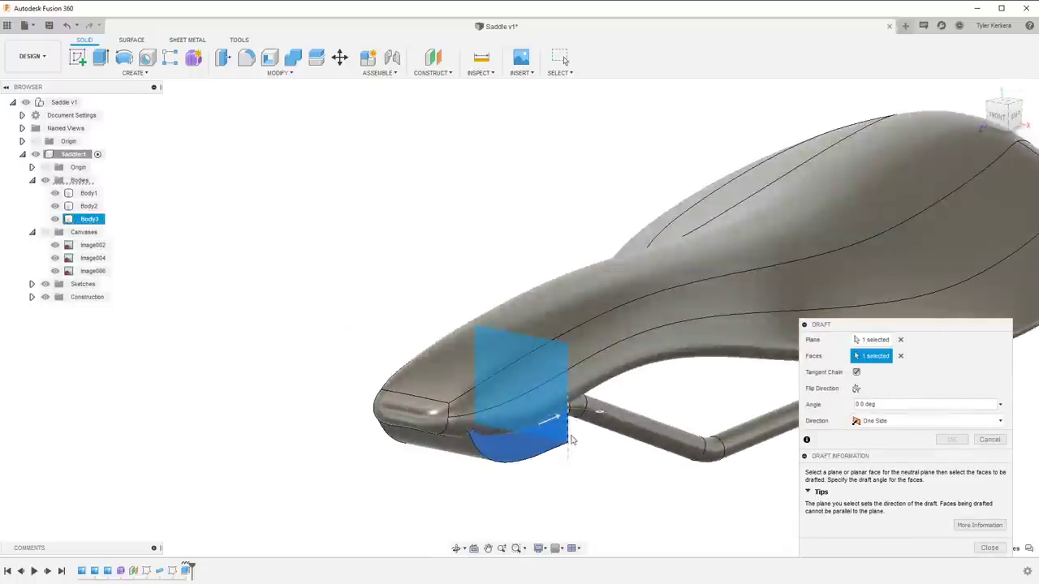
left_click_drag(602, 412, 613, 416)
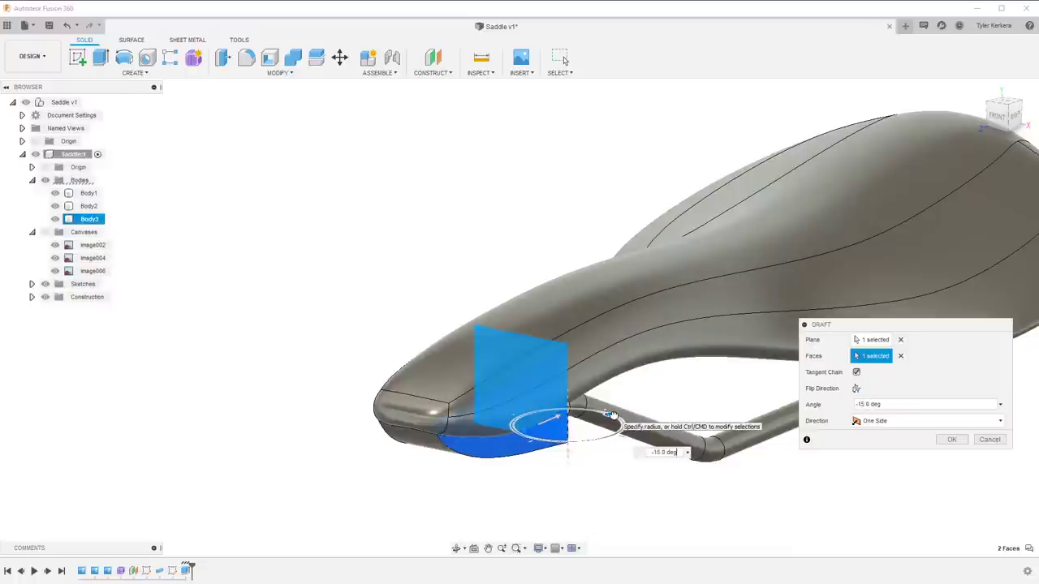
middle_click_drag(511, 410, 574, 396, "shift")
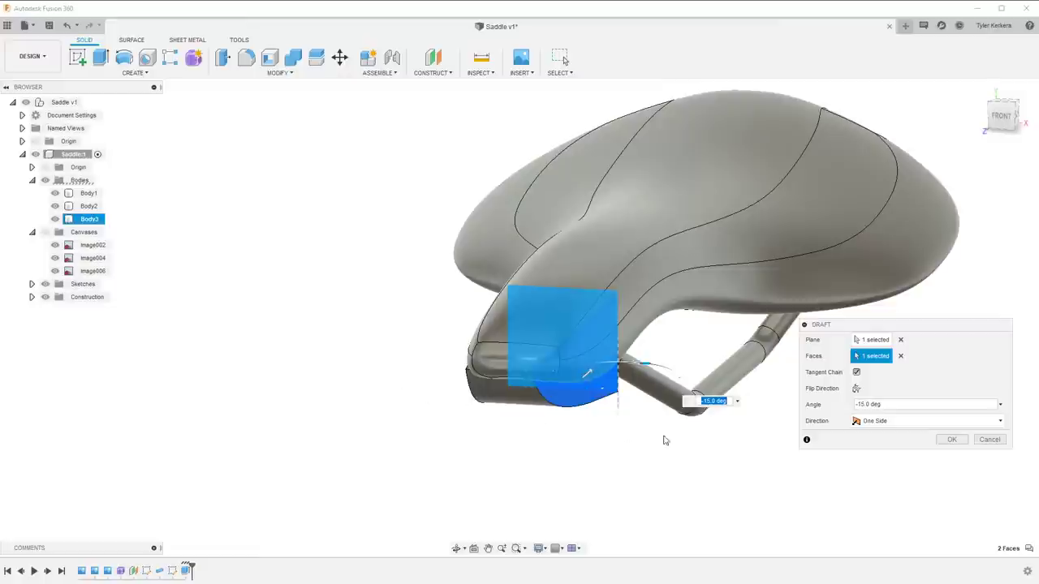
mouse_move(556, 395)
middle_mouse_down("shift")
mouse_move(573, 376)
mouse_move(565, 387)
middle_mouse_up("shift")
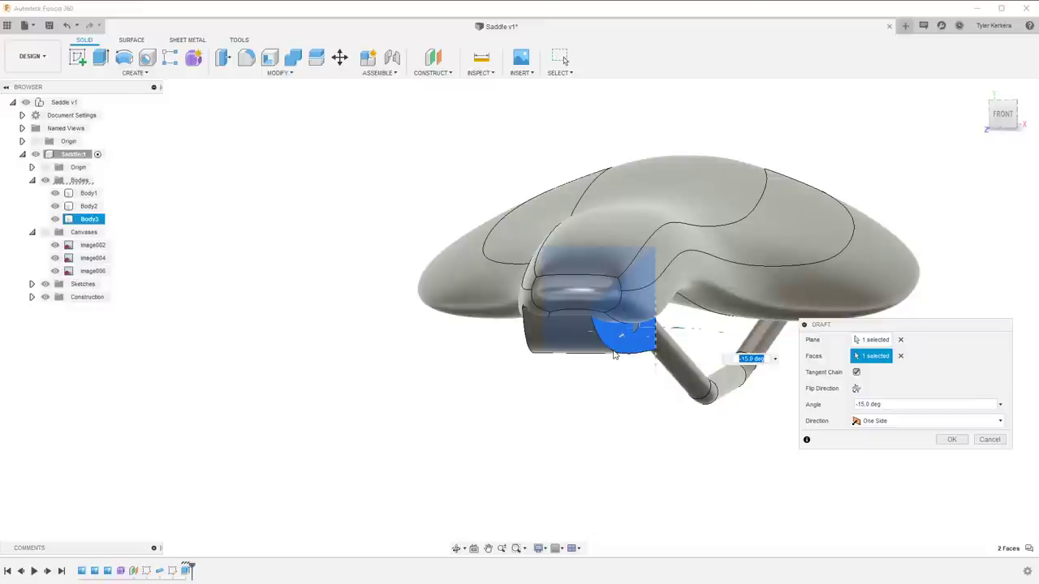
middle_click_drag(523, 311, 255, 329, "shift")
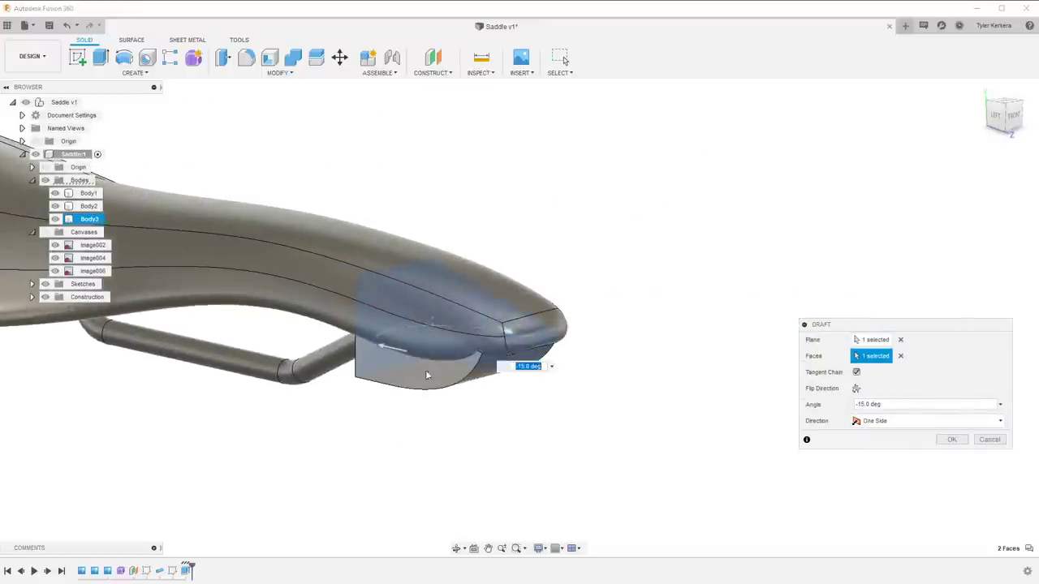
Include the mount's opposite side face in the draft, fine-tune the angle, and apply the taper
left_click(405, 375)
middle_click_drag(406, 375, 722, 386, "shift")
left_click_drag(715, 383, 710, 380)
middle_click_drag(706, 383, 436, 333, "shift")
middle_click_drag(549, 378, 437, 354, "shift")
middle_click_drag(657, 314, 652, 453, "shift")
left_click(950, 439)
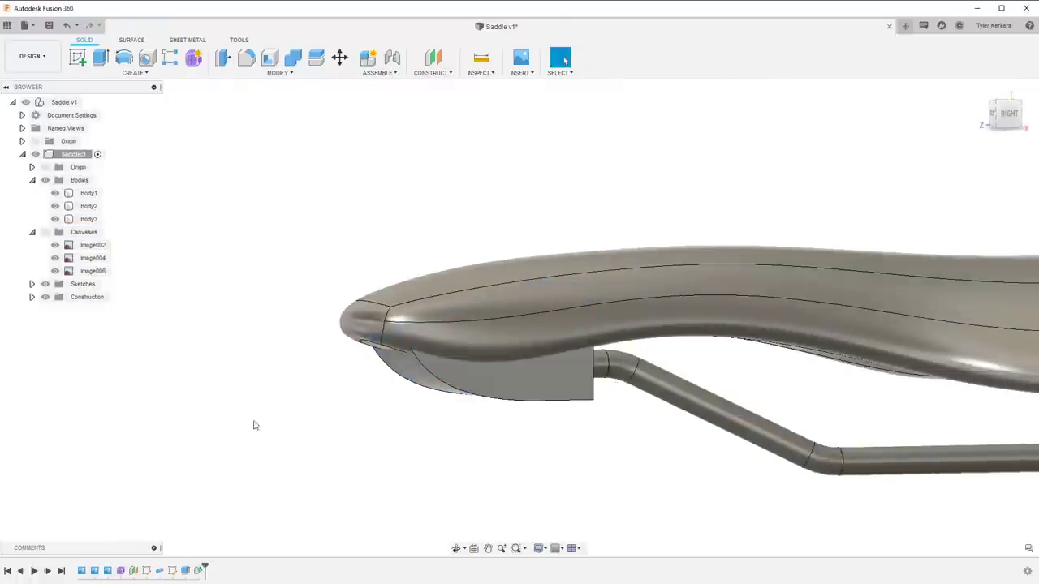
Examine from the side and below how the drafted mount body meets the saddle shell and the rail
middle_click_drag(254, 424, 297, 398, "shift")
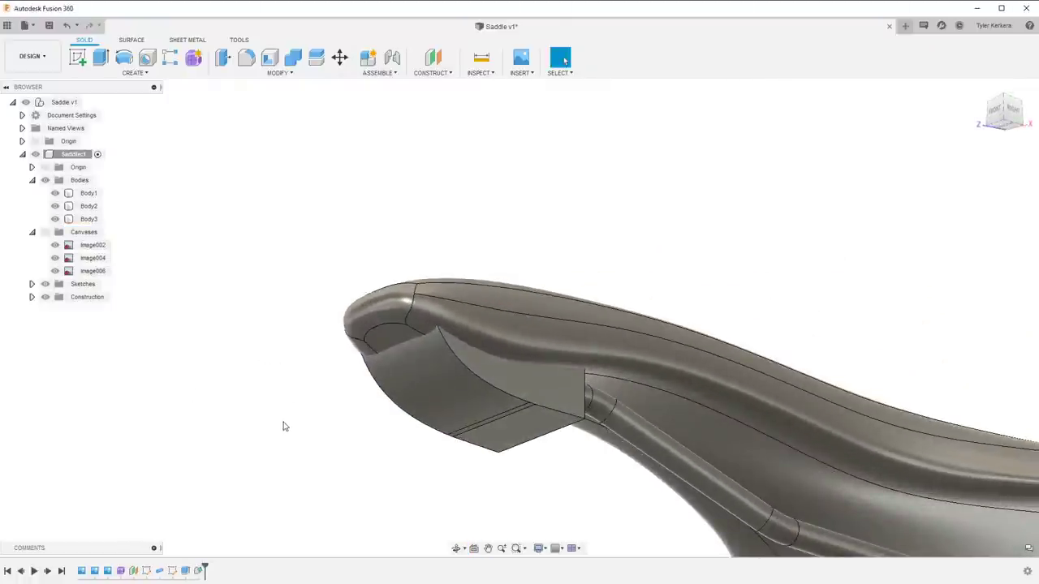
scroll(501, 390, "down", 2)
middle_click_drag(538, 366, 526, 384, "shift")
left_click(525, 387)
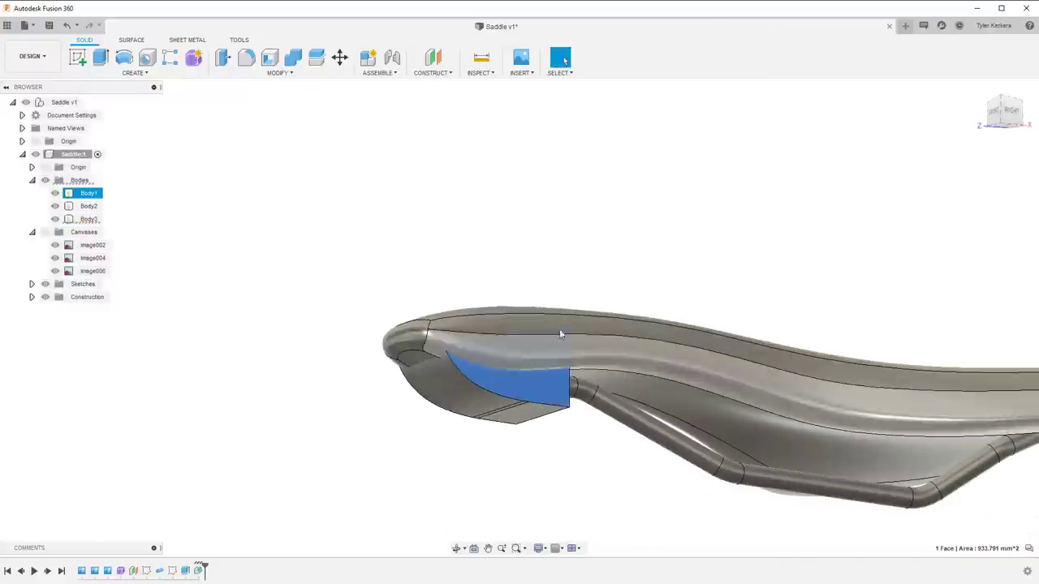
left_click(609, 341)
left_click(491, 374)
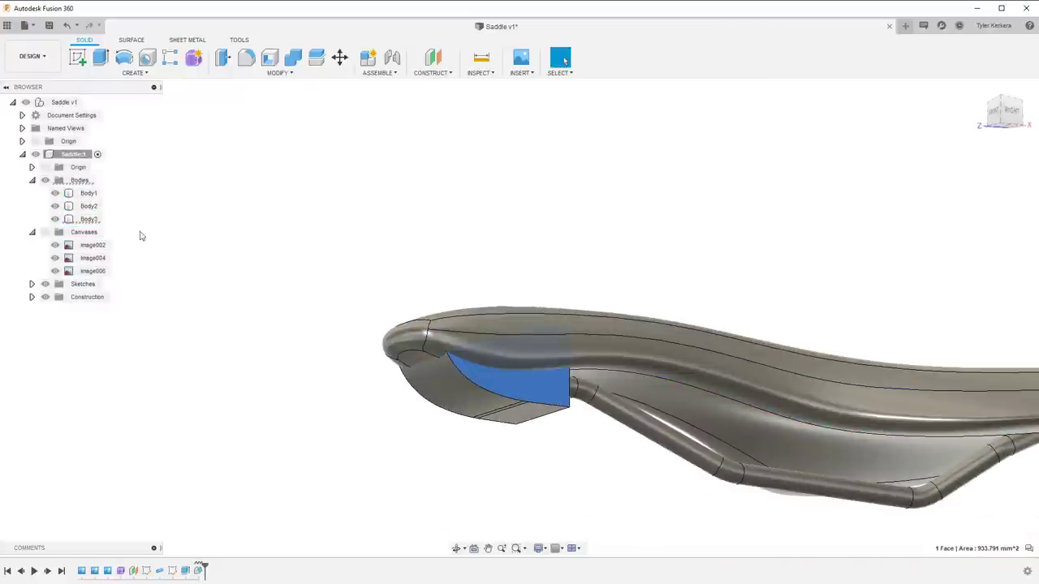
left_click(85, 220)
middle_click_drag(455, 155, 503, 330, "shift")
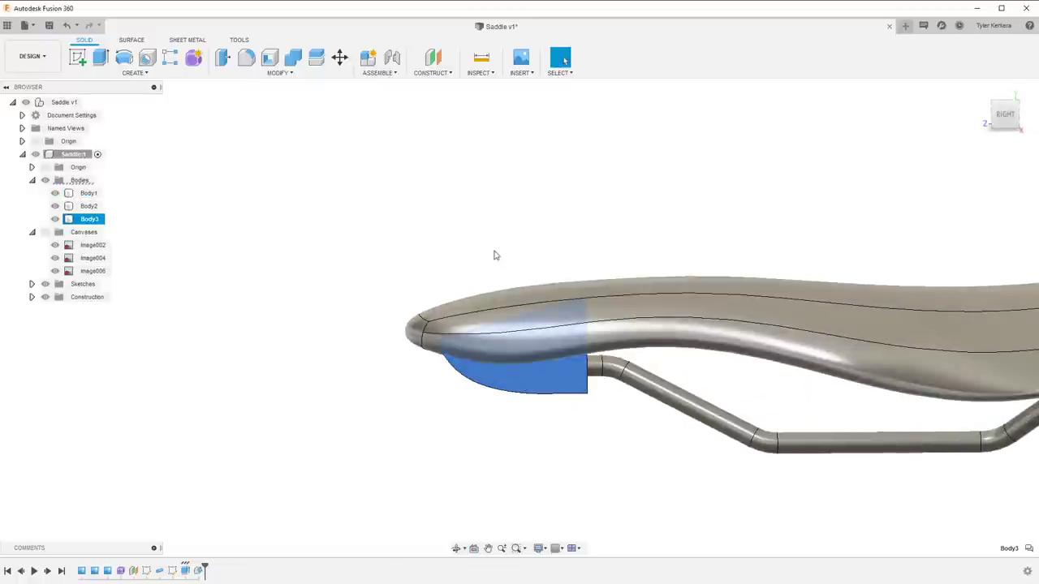
middle_click_drag(412, 274, 423, 240, "shift")
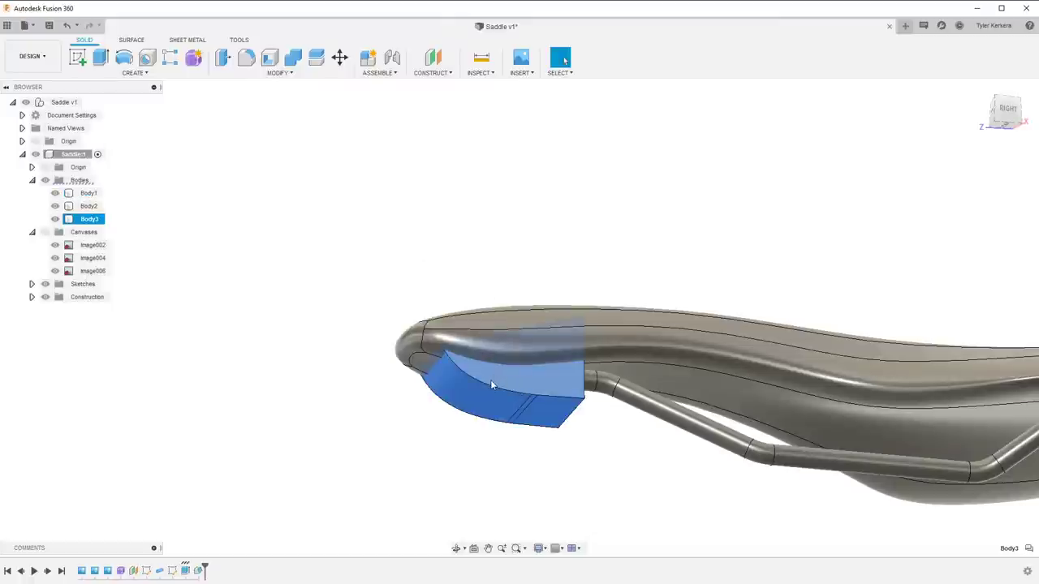
left_click(513, 378)
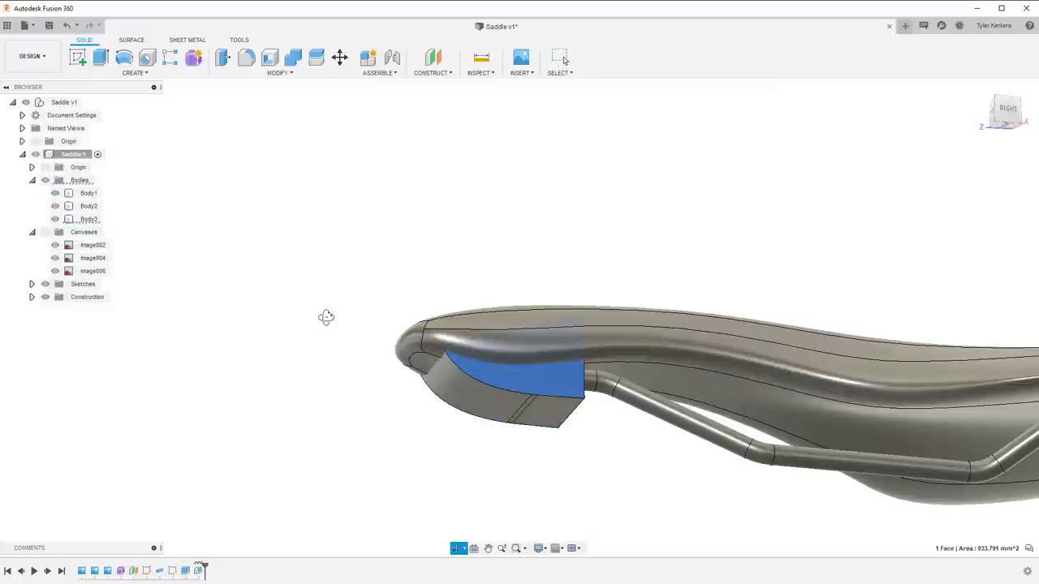
middle_click_drag(326, 316, 338, 330, "shift")
Clear the face selection and start a Combine operation on the saddle's bodies
left_click(253, 163)
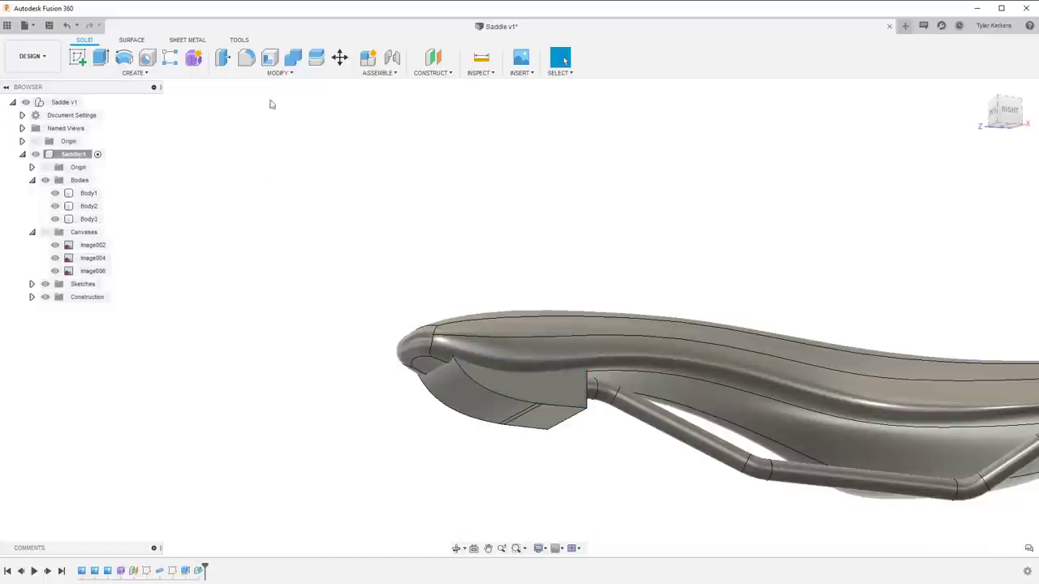
left_click(293, 65)
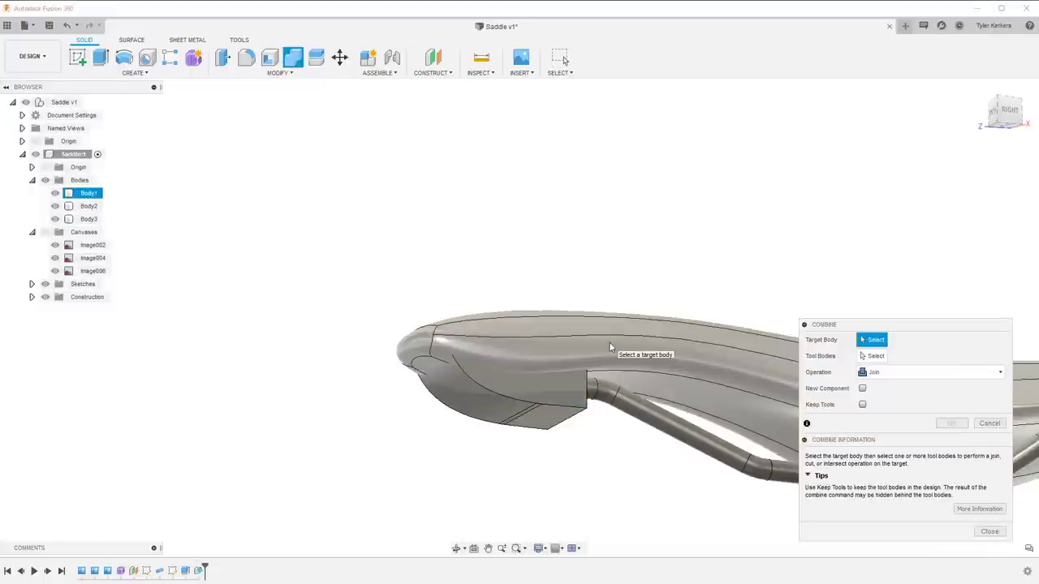
Combine the bodies by cutting the saddle shell (Body1) from the nose block (Body3), keeping the tool body
left_click(611, 348)
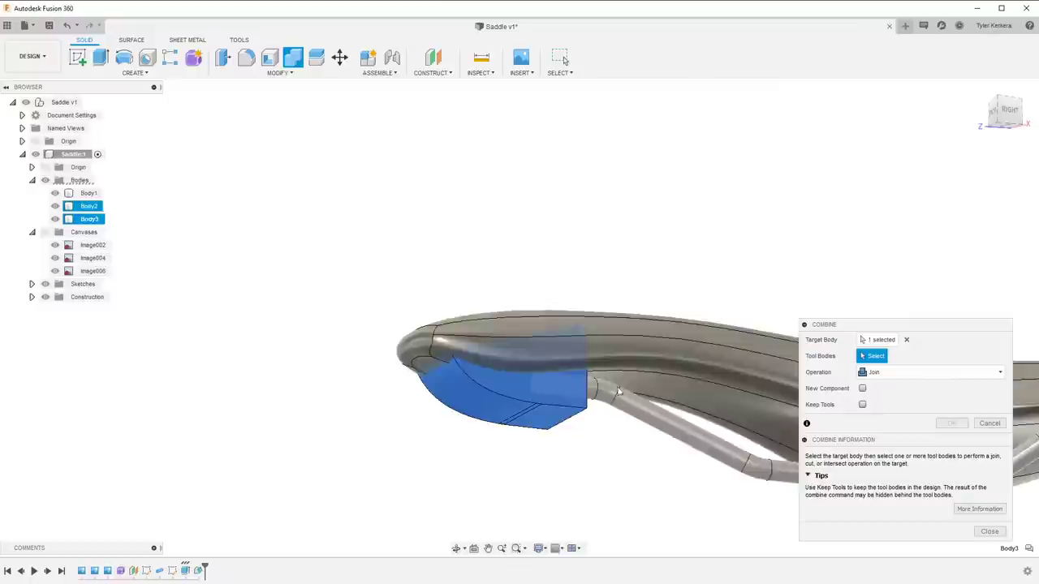
left_click(655, 350)
left_click(877, 374)
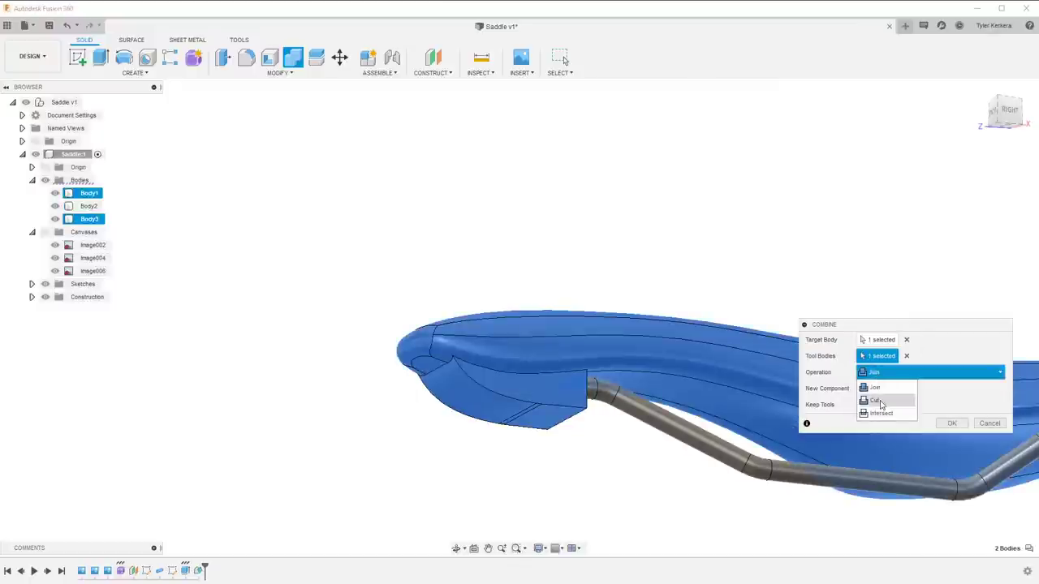
left_click(878, 401)
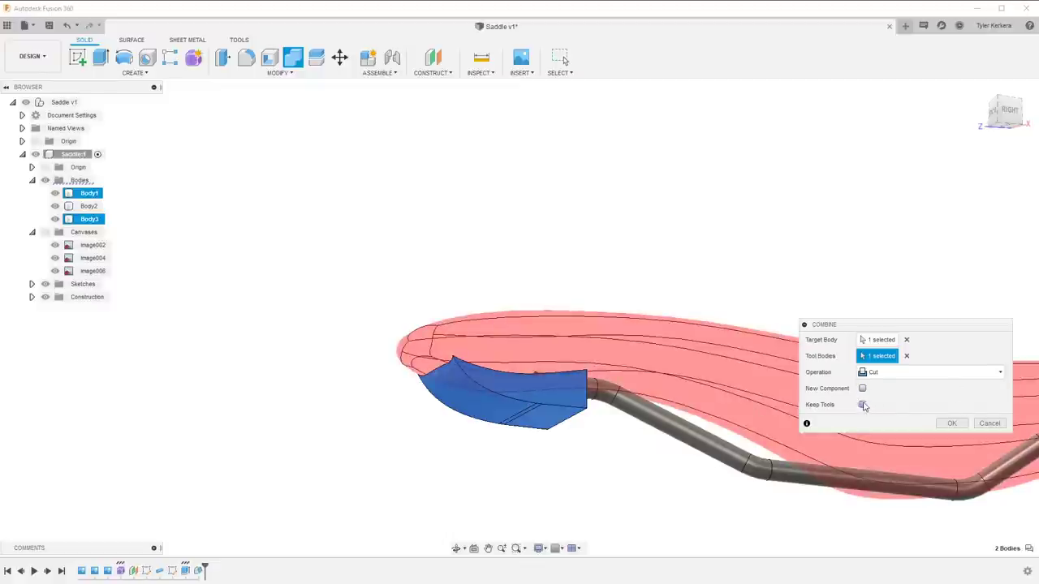
scroll(662, 384, "down", 2)
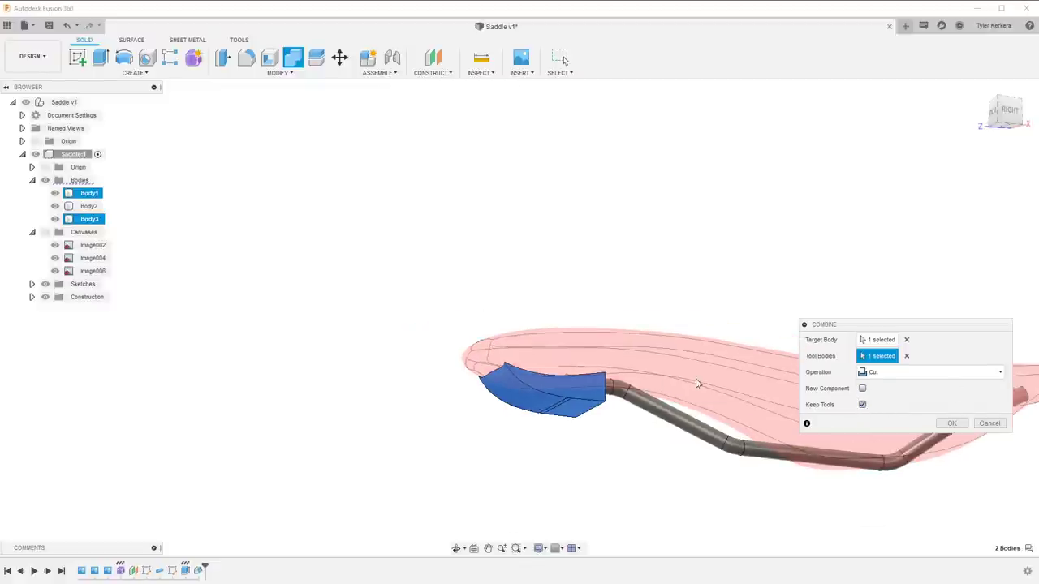
middle_click_drag(697, 383, 577, 403)
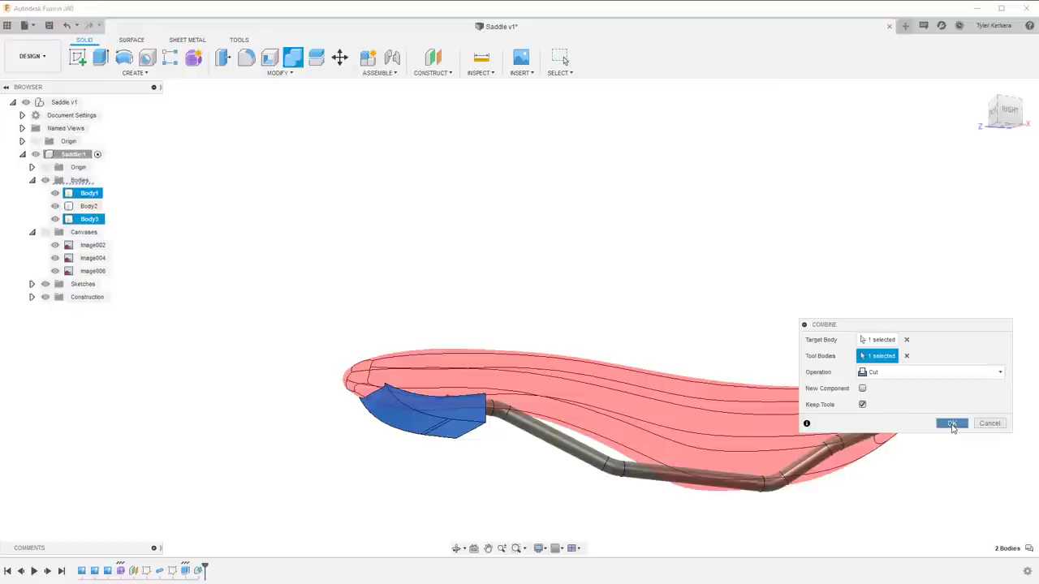
left_click(952, 424)
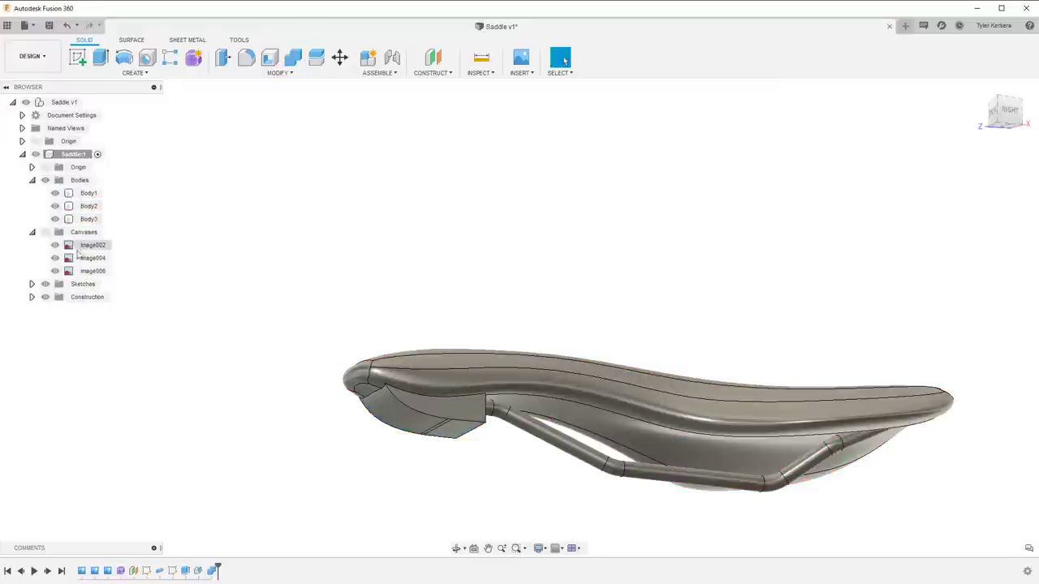
left_click(82, 223)
middle_click_drag(225, 297, 211, 281, "shift")
middle_click_drag(297, 330, 440, 278)
scroll(479, 360, "up", 1)
middle_click_drag(480, 360, 411, 258, "shift")
left_click(264, 151)
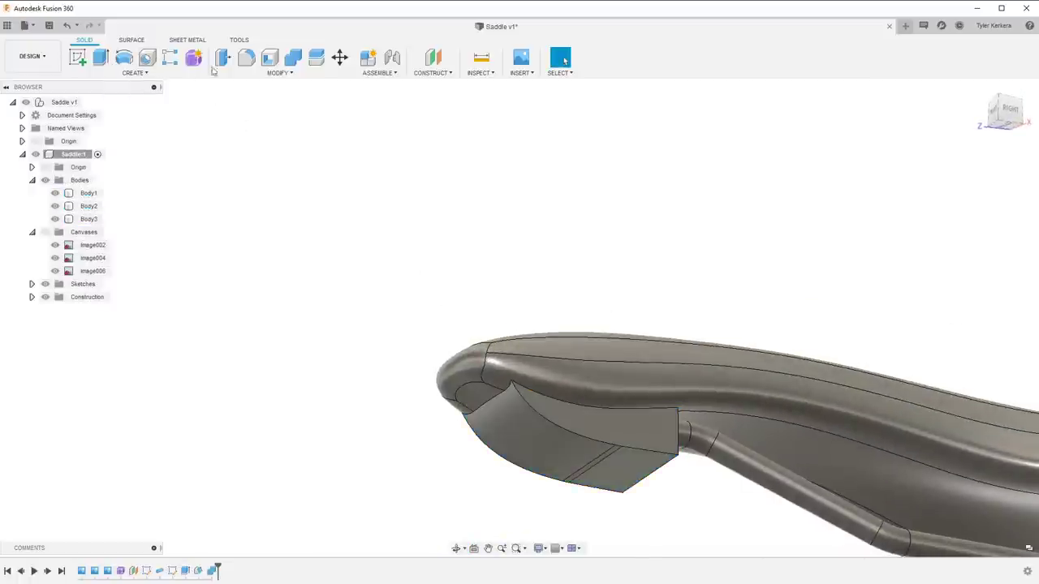
left_click(245, 57)
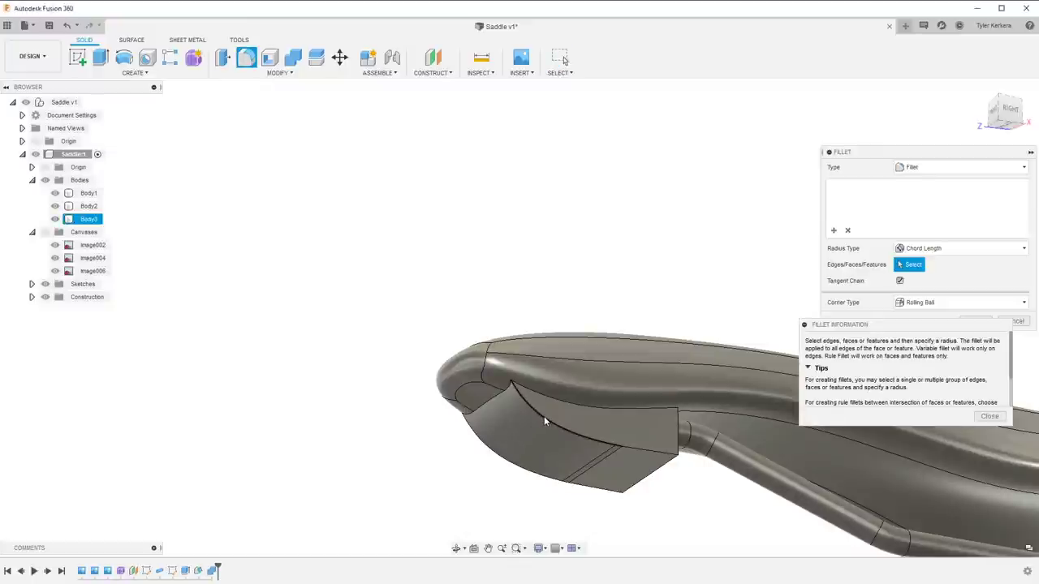
left_click(546, 421)
scroll(668, 470, "up", 3)
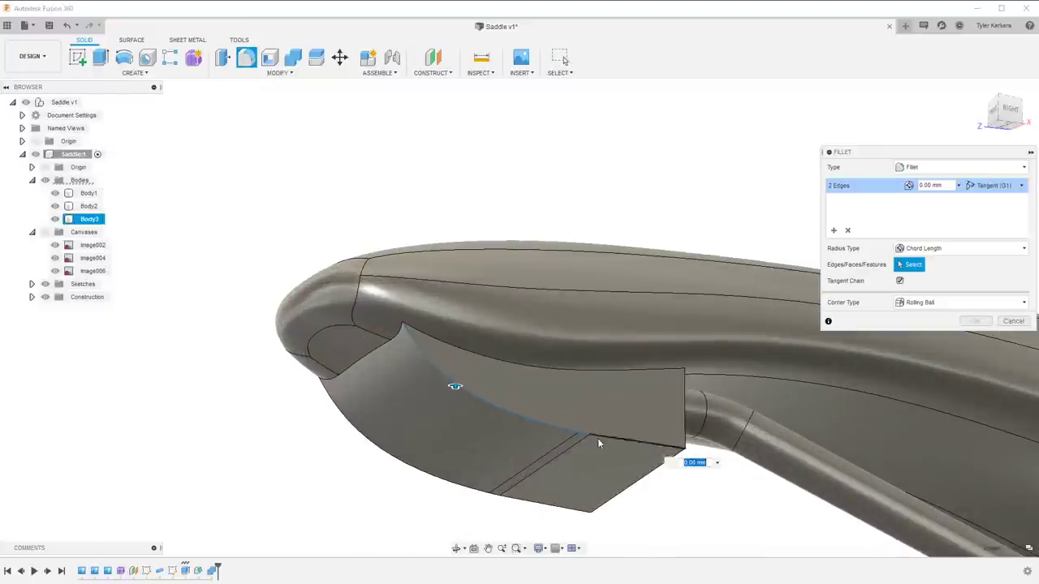
left_click(598, 438)
left_click(460, 485)
left_click(524, 500)
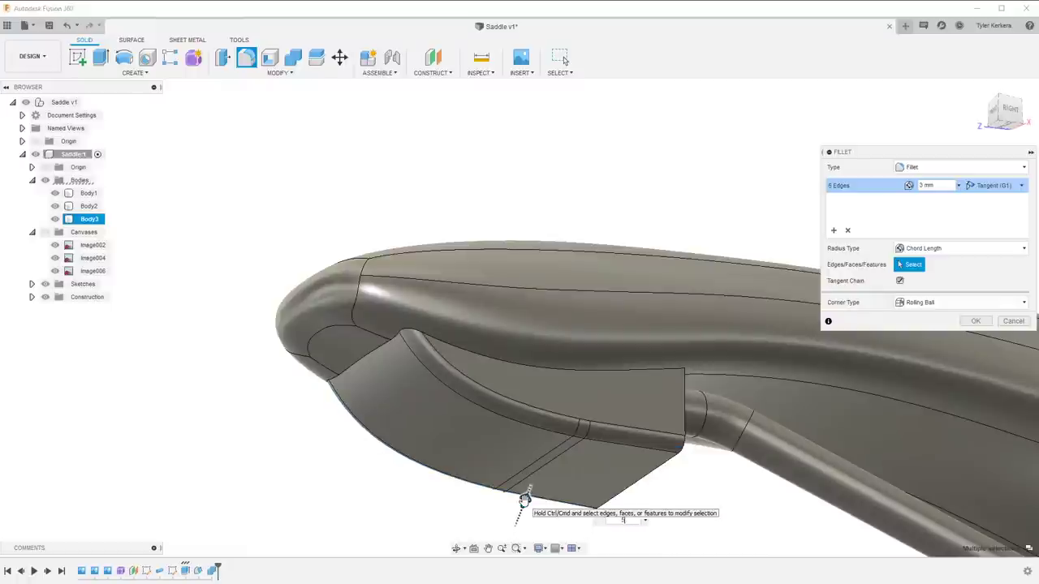
key("Return")
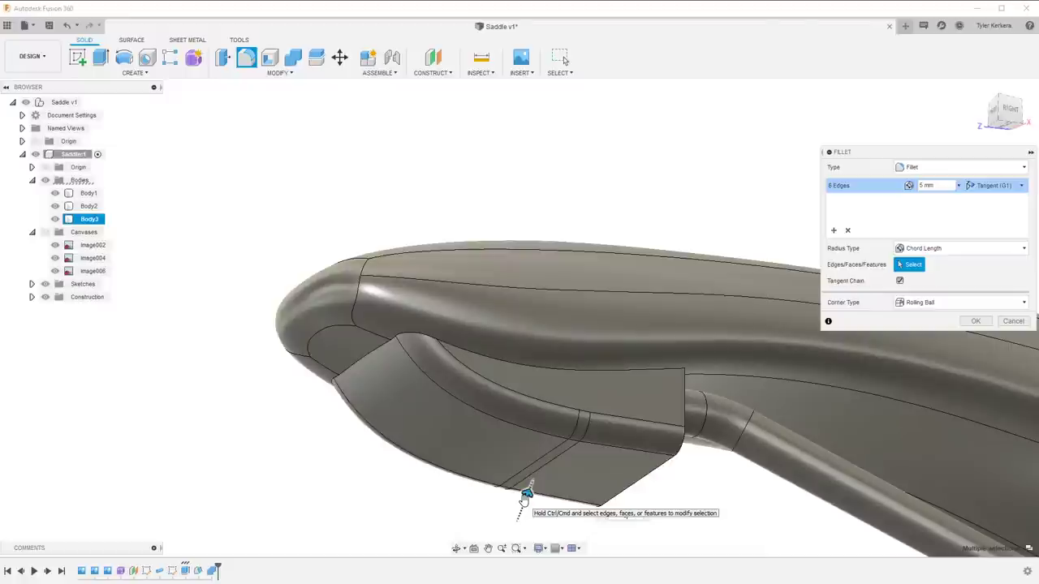
middle_click_drag(528, 491, 659, 508, "shift")
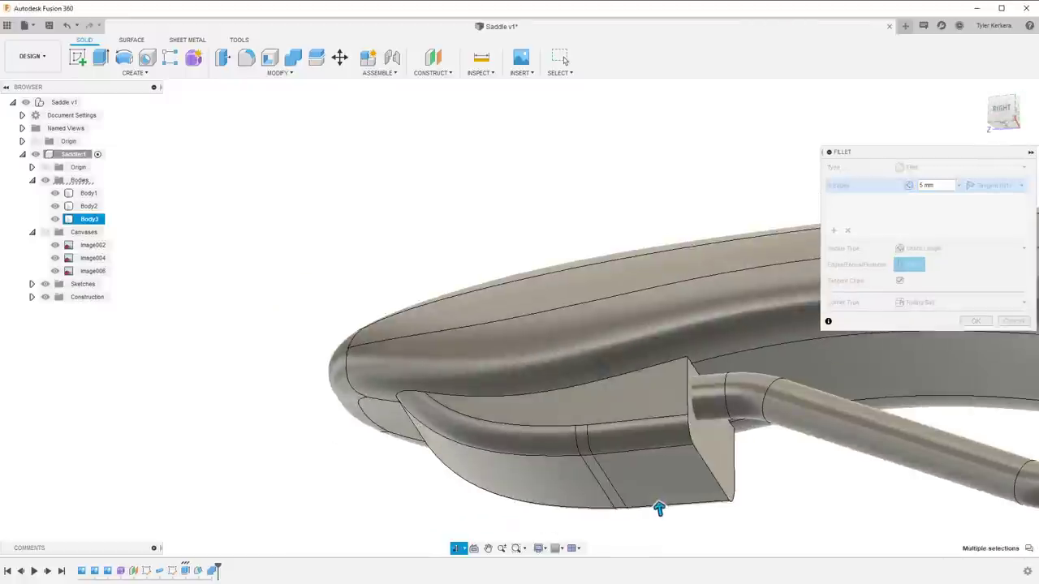
middle_click_drag(605, 367, 603, 392, "shift")
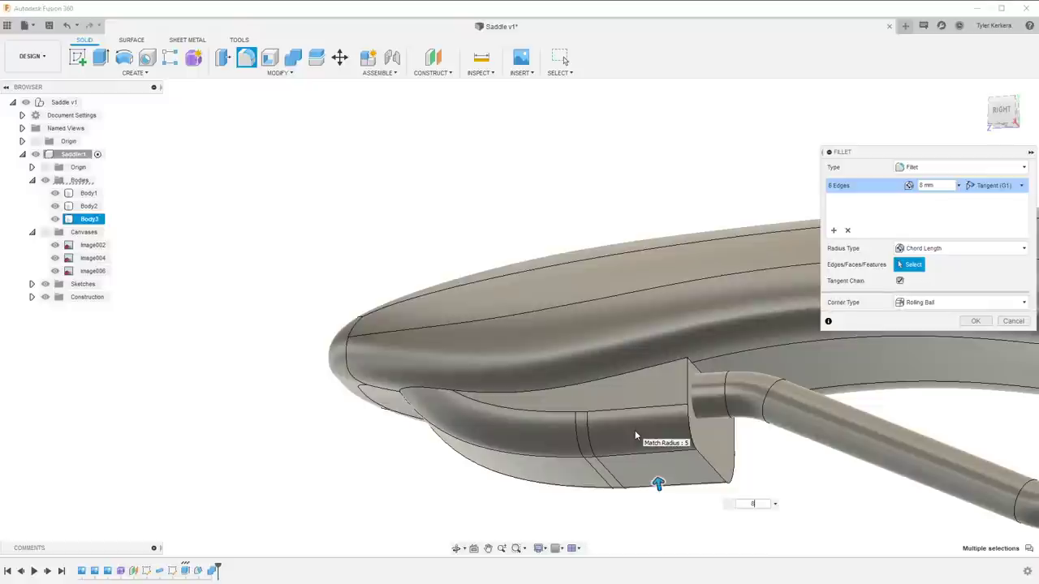
key("BackSpace")
type("10")
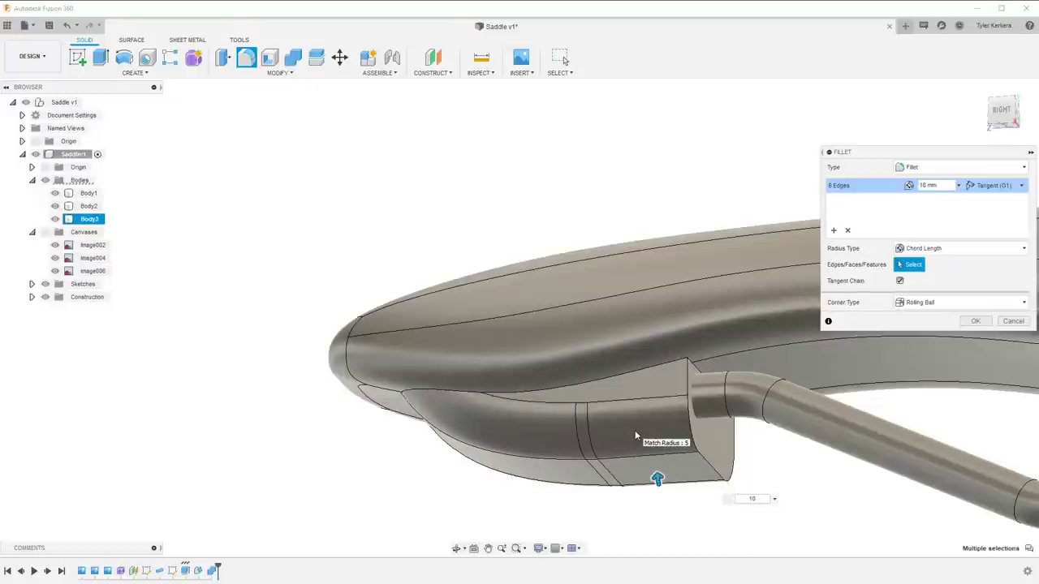
middle_click_drag(633, 434, 613, 406, "shift")
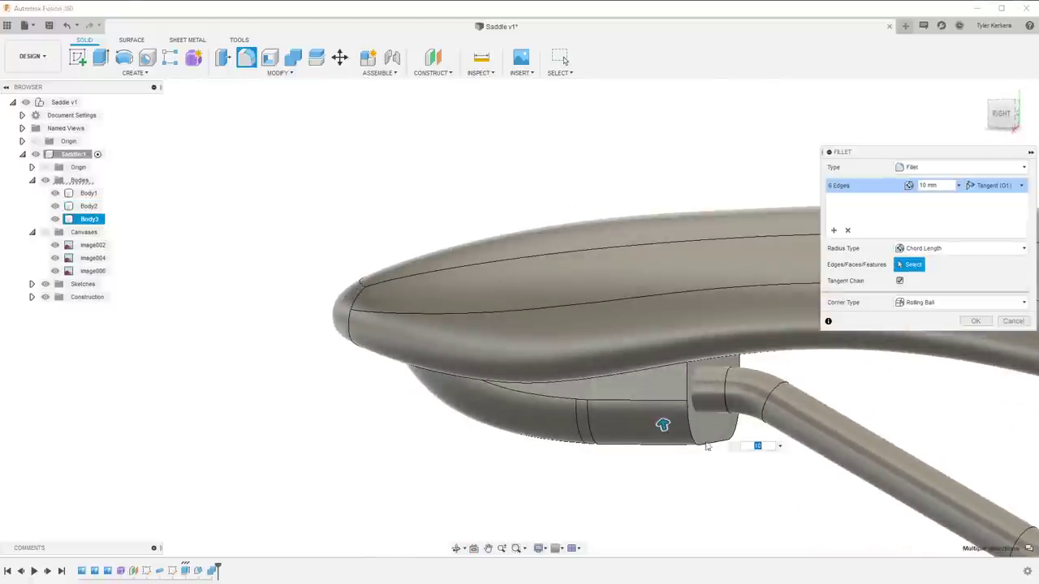
middle_click_drag(674, 430, 643, 367, "shift")
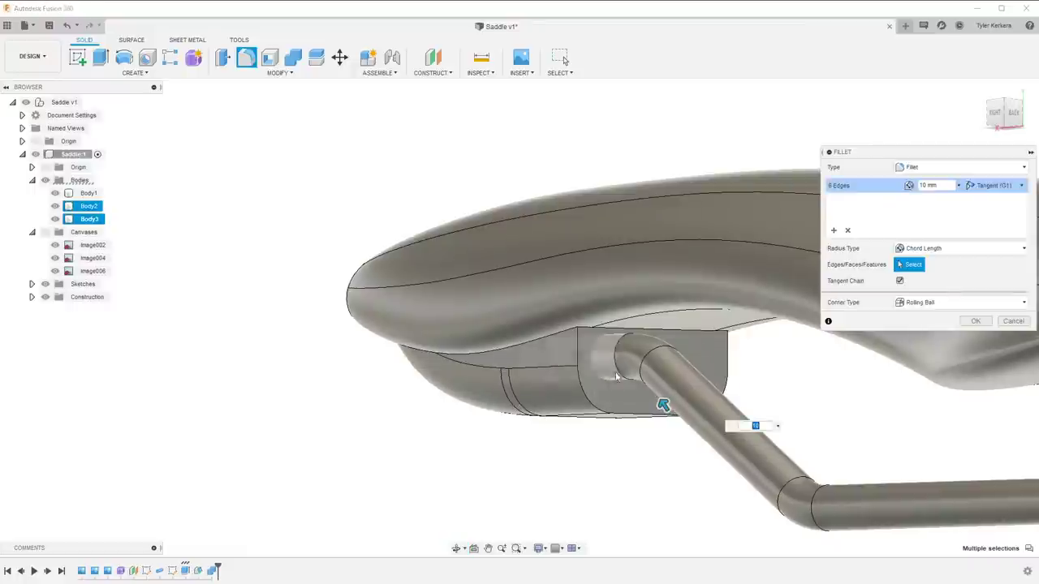
left_click(1011, 321)
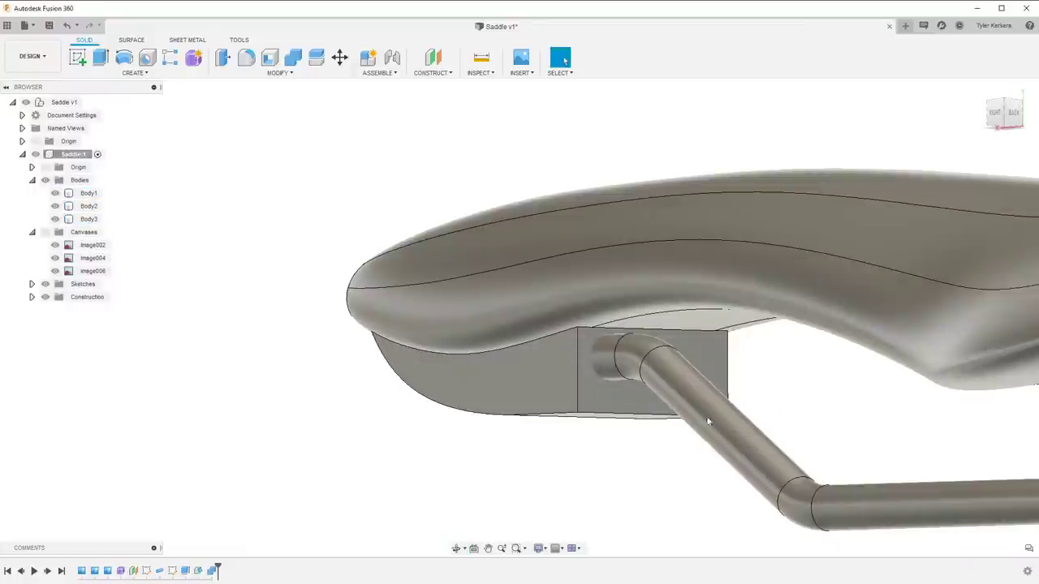
Edit the nose block's profile sketch and raise the point joining the lower curve to the straight bottom line
double_click(171, 572)
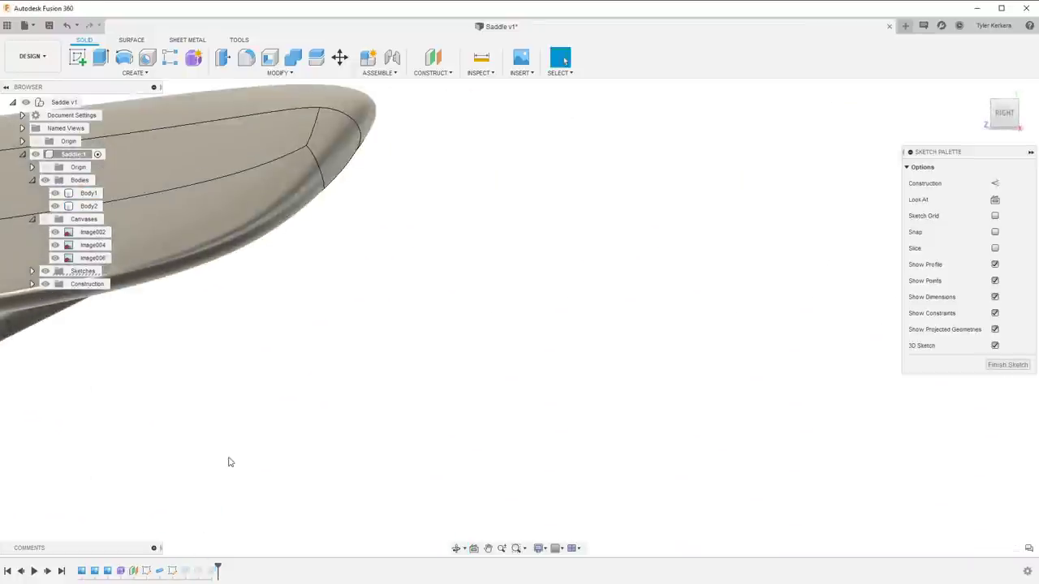
scroll(394, 301, "up", 2)
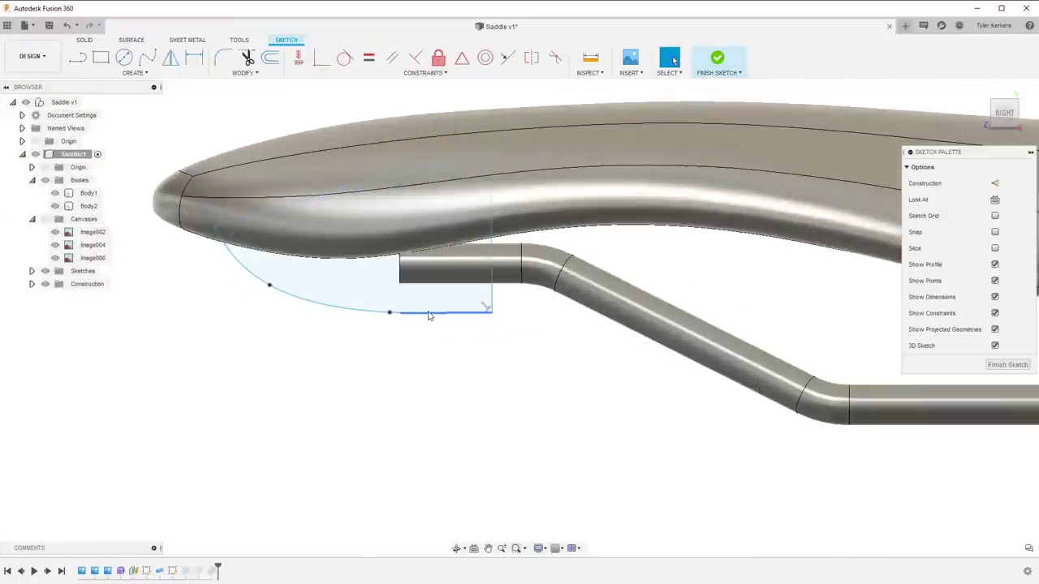
left_click(429, 311)
left_click_drag(428, 313, 428, 302)
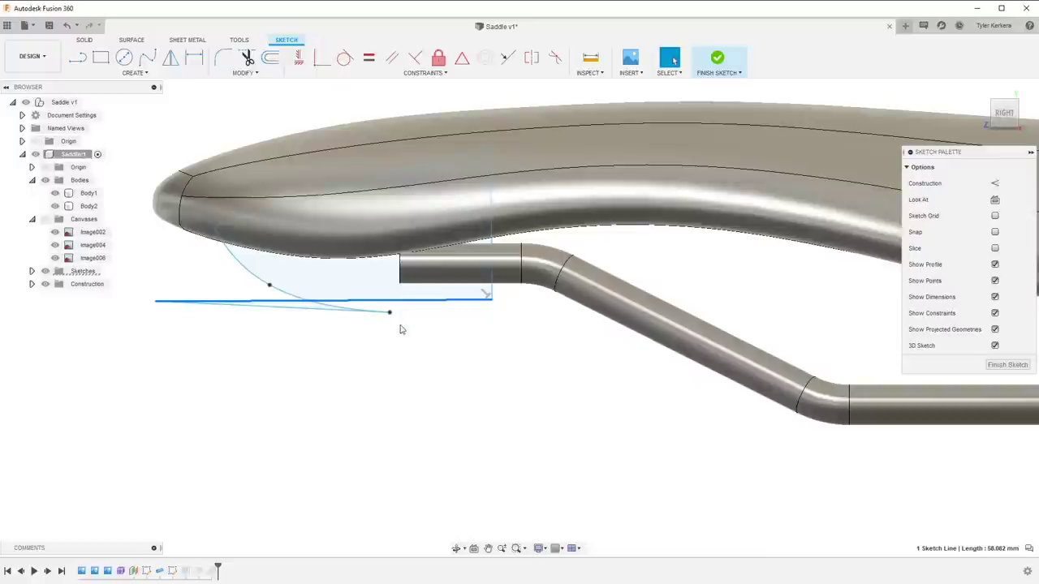
key("ctrl+z")
mouse_move(388, 315)
left_mouse_down()
mouse_move(351, 300)
mouse_move(400, 313)
mouse_move(416, 299)
left_mouse_up()
key("Delete")
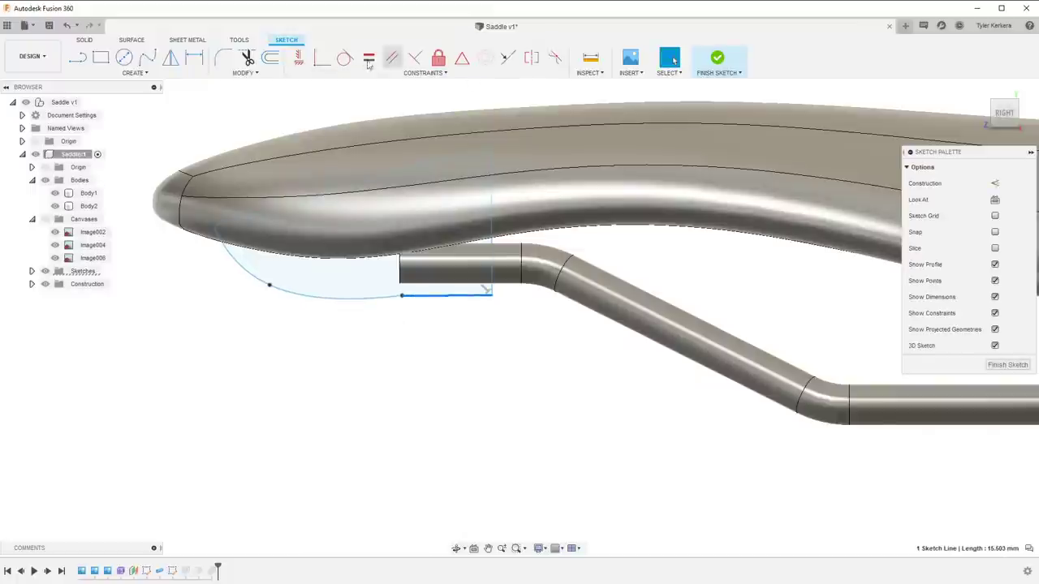
Make the lower curve tangent to the bottom line, raise its middle fit point slightly, and finish the sketch
left_click(344, 299)
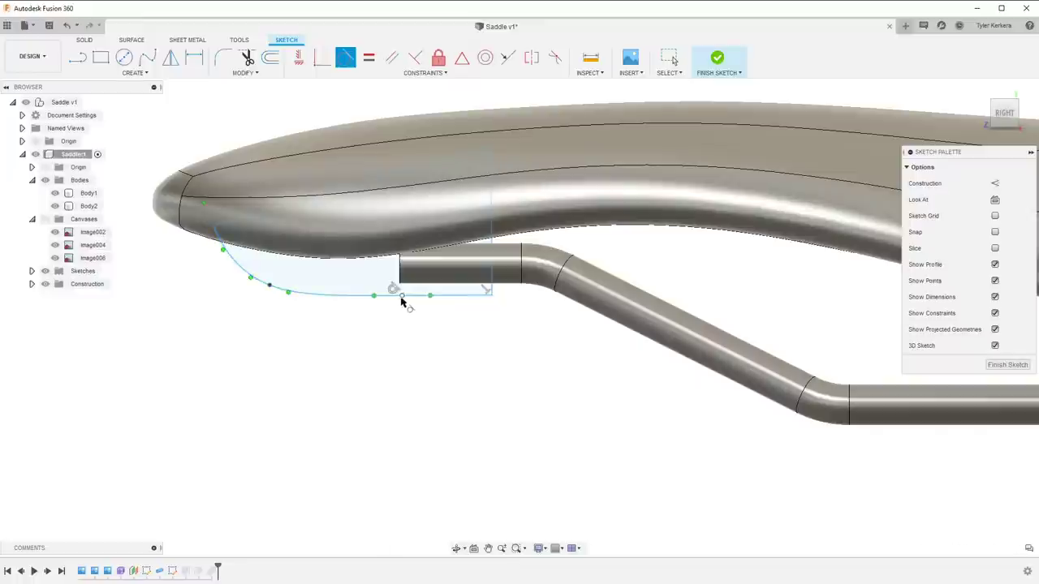
key("Escape")
left_click(256, 283)
left_click(266, 280)
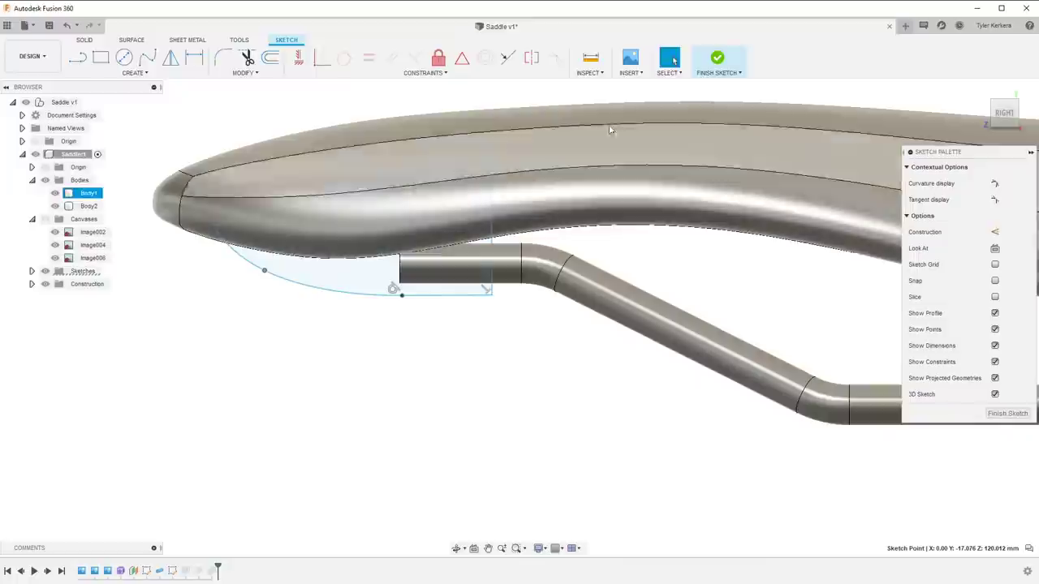
left_click(717, 62)
Start a fillet on one lower side edge chain of the reshaped nose block with a 10 mm chord length
mouse_move(571, 261)
middle_mouse_down("shift")
mouse_move(469, 344)
mouse_move(431, 328)
middle_mouse_up("shift")
left_click(467, 346)
scroll(429, 332, "down", 2)
left_click(422, 353)
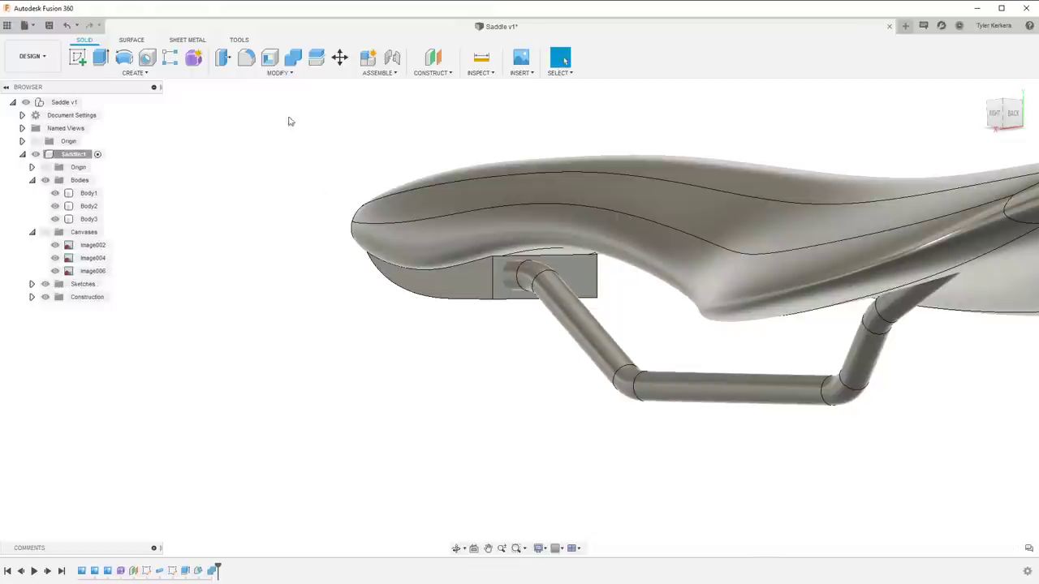
left_click(246, 59)
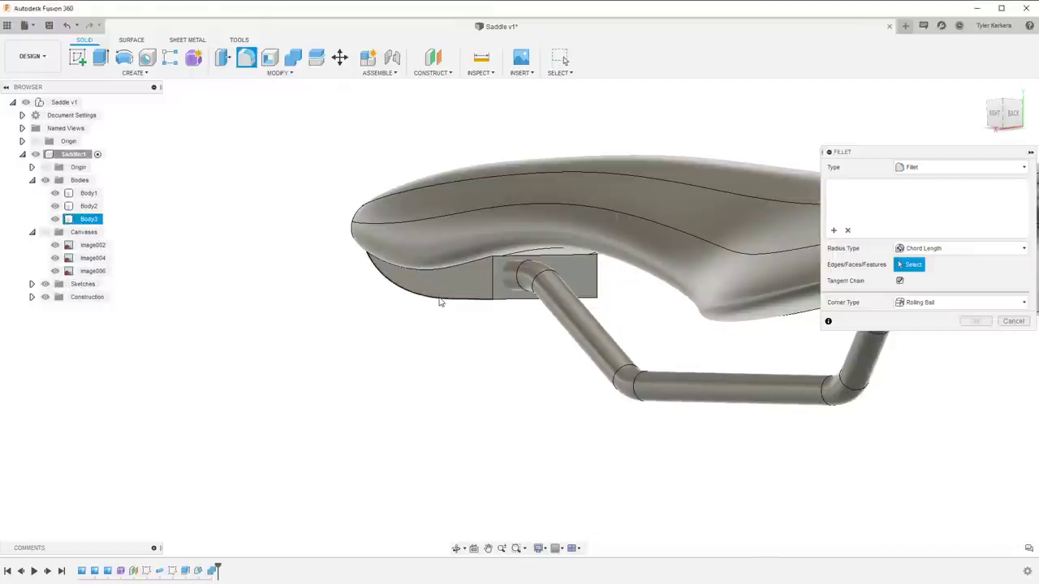
left_click(439, 299)
mouse_move(436, 304)
left_mouse_down()
mouse_move(430, 297)
mouse_move(439, 299)
left_mouse_up()
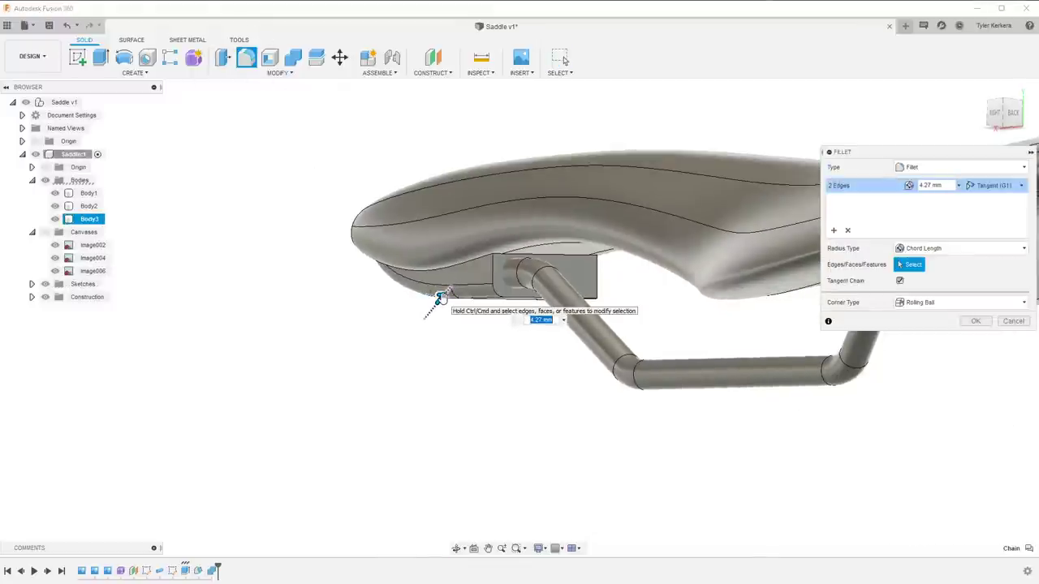
type("10")
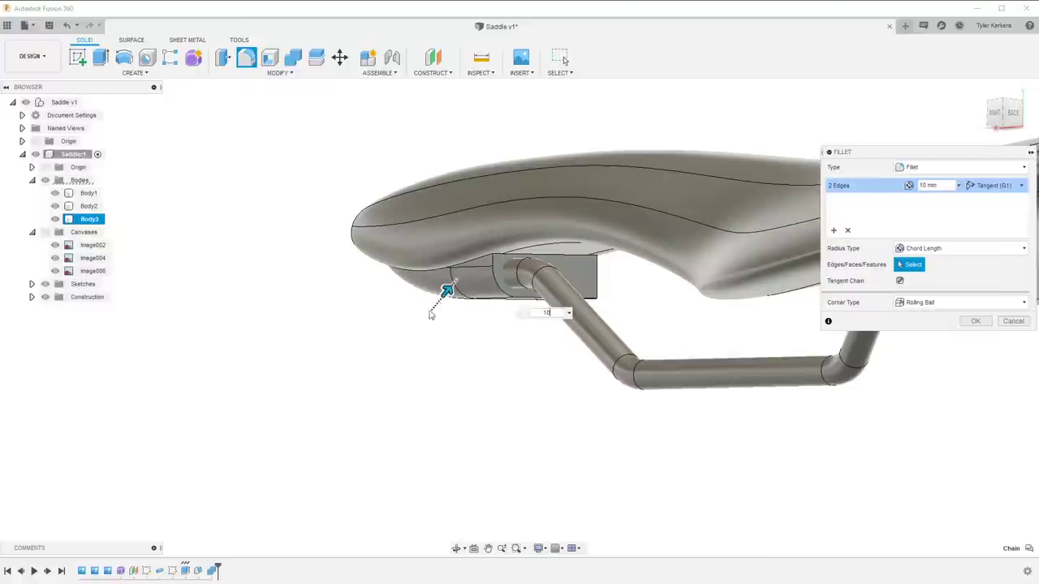
Add the nose block's opposite lower side edge chain to the 10 mm fillet and apply it
middle_click_drag(447, 290, 395, 312, "shift")
middle_click_drag(501, 323, 425, 313, "shift")
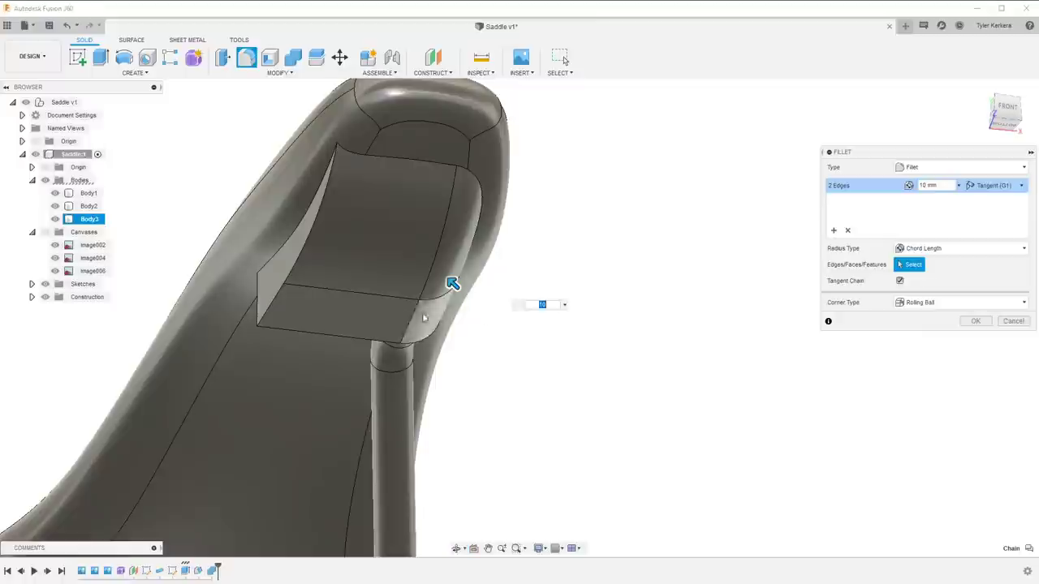
left_click(294, 272)
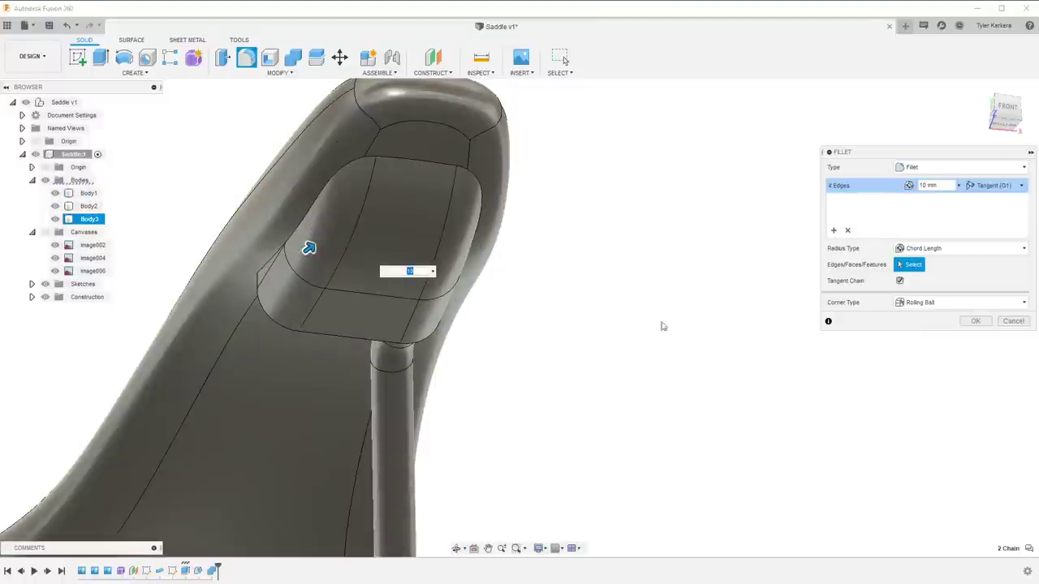
middle_click_drag(423, 289, 425, 297, "shift")
left_click(977, 321)
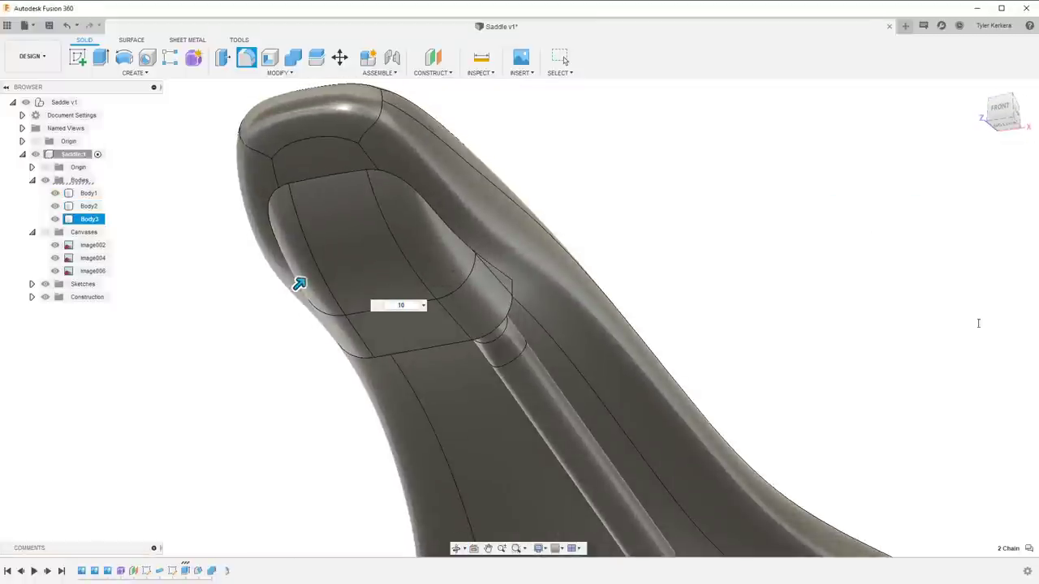
scroll(649, 310, "down", 2)
middle_click_drag(649, 310, 599, 245, "shift")
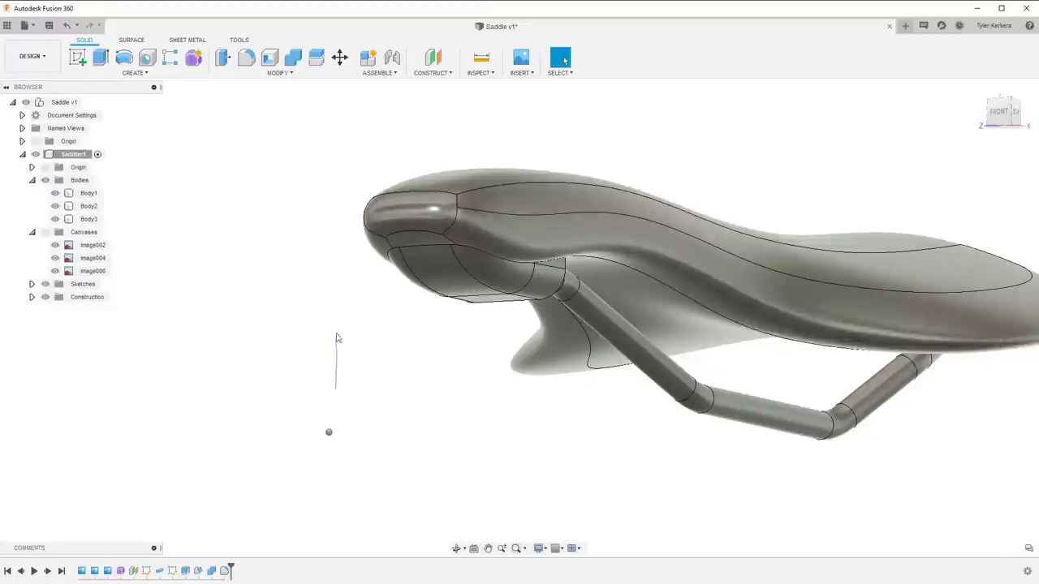
key("f")
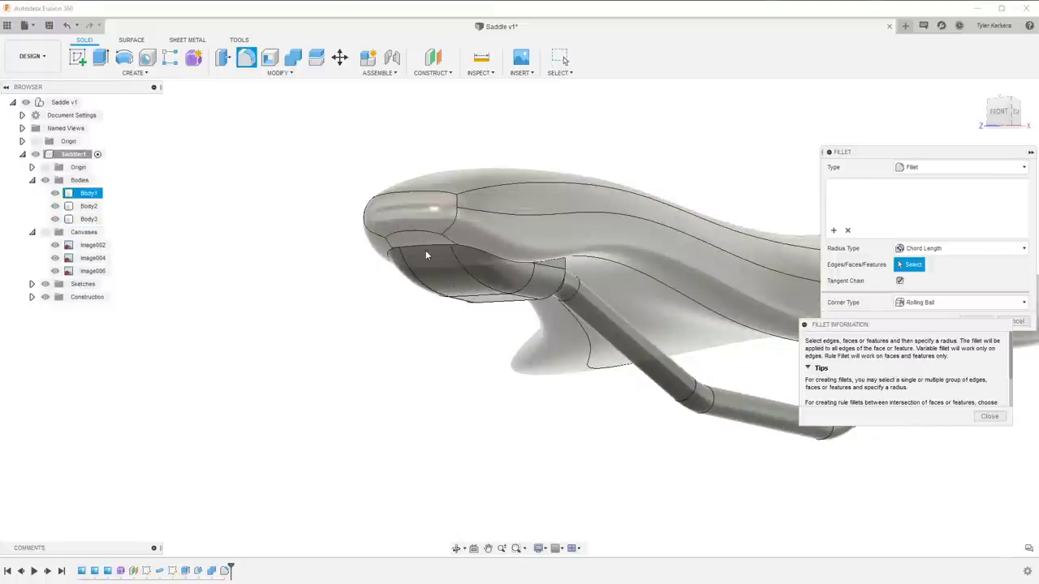
left_click(430, 245)
middle_click_drag(425, 232, 169, 241, "shift")
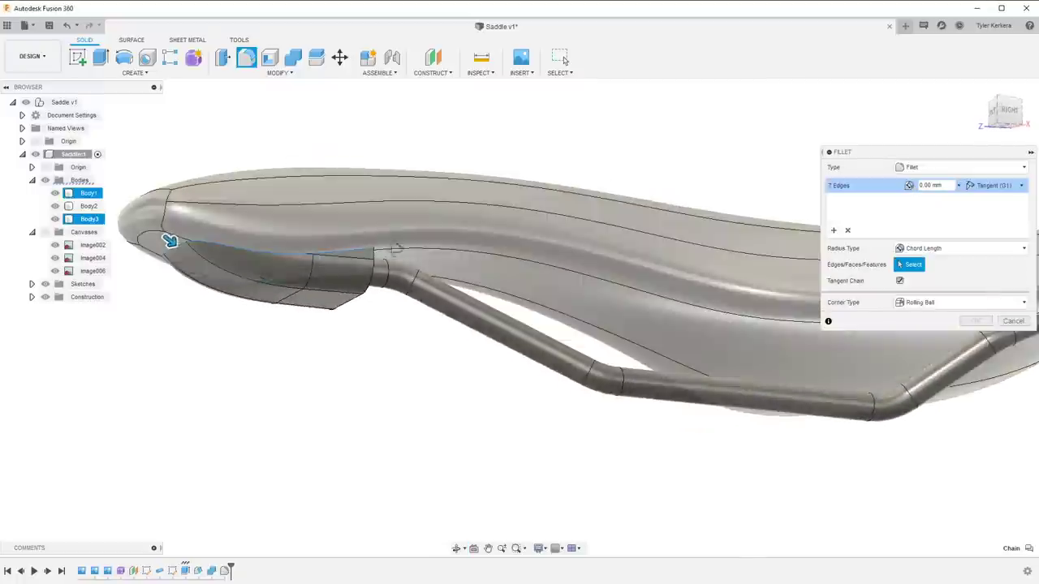
middle_click_drag(397, 250, 352, 255, "shift")
left_click(375, 264)
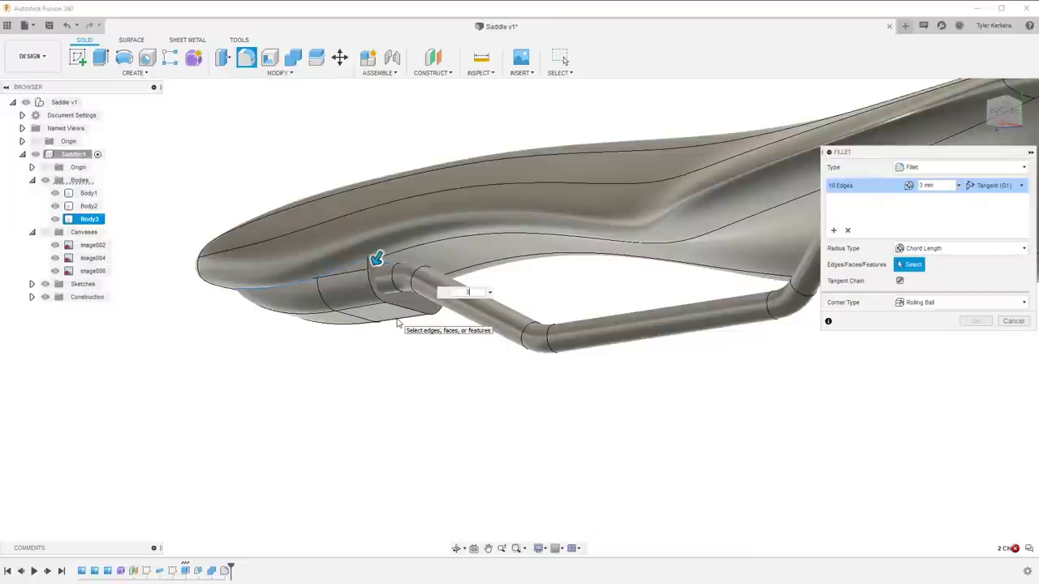
key("Escape")
Try to fillet the nose block's upper side edge chain at 3 mm, and its upper rear edge separately at 5 mm chord length
key("f")
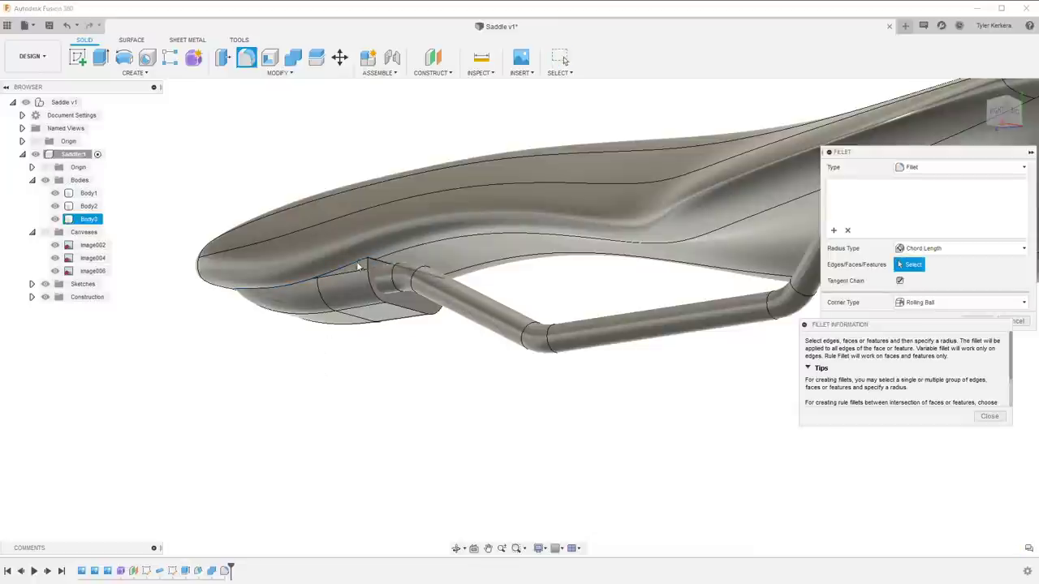
left_click(352, 267)
left_click(346, 258)
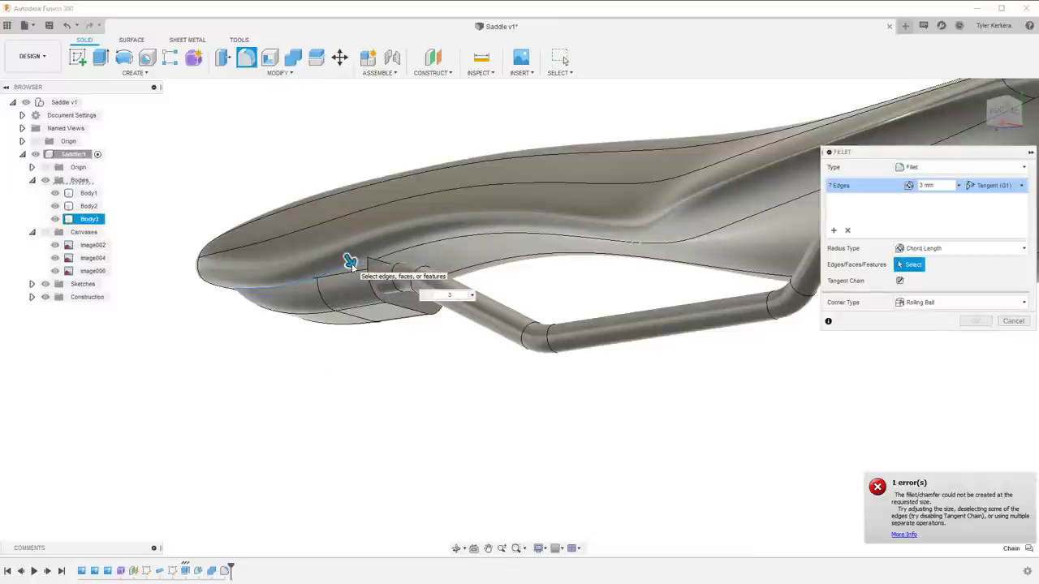
key("Escape")
key("f")
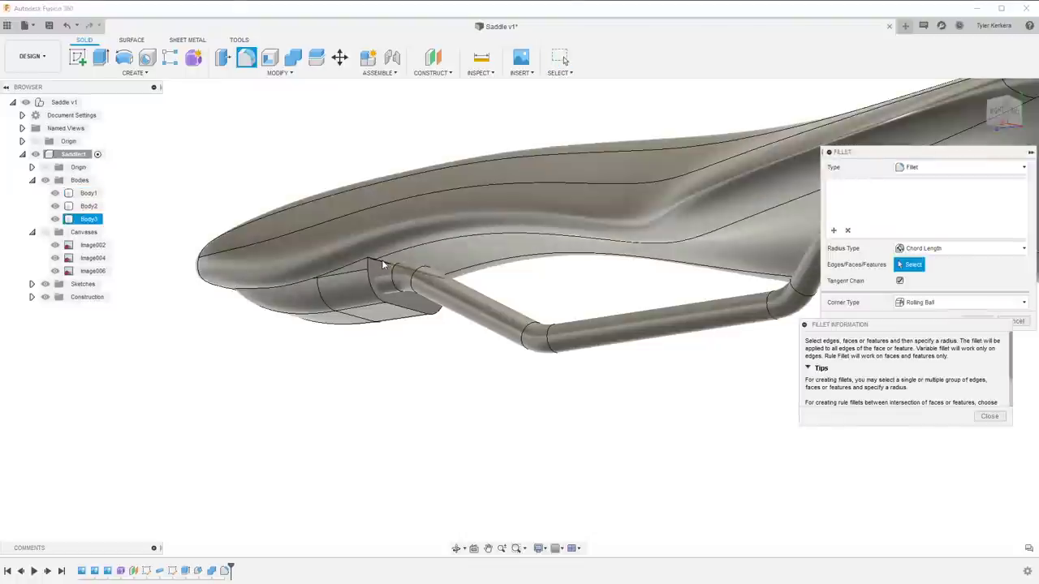
left_click(379, 263)
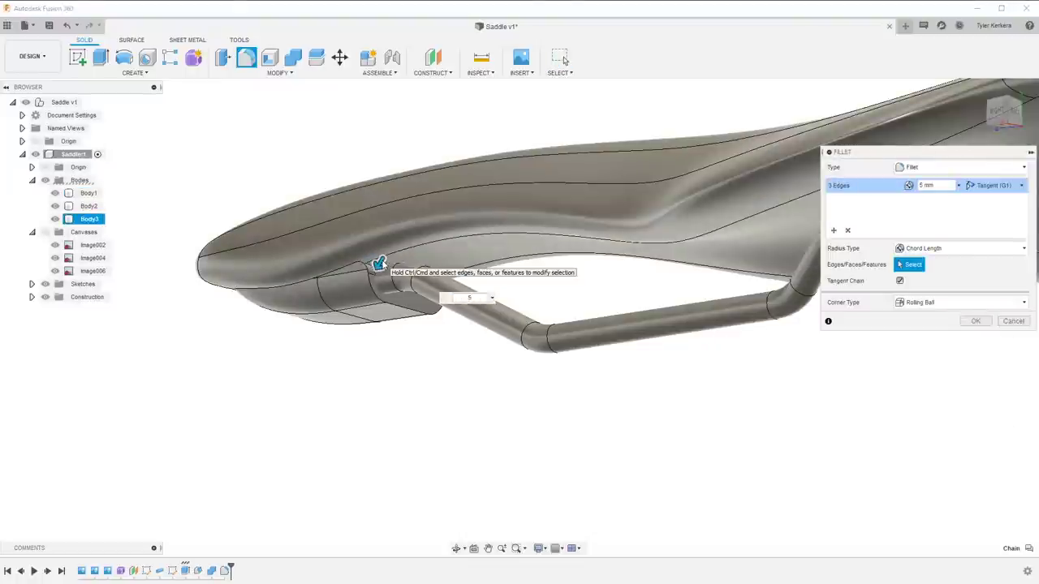
key("Return")
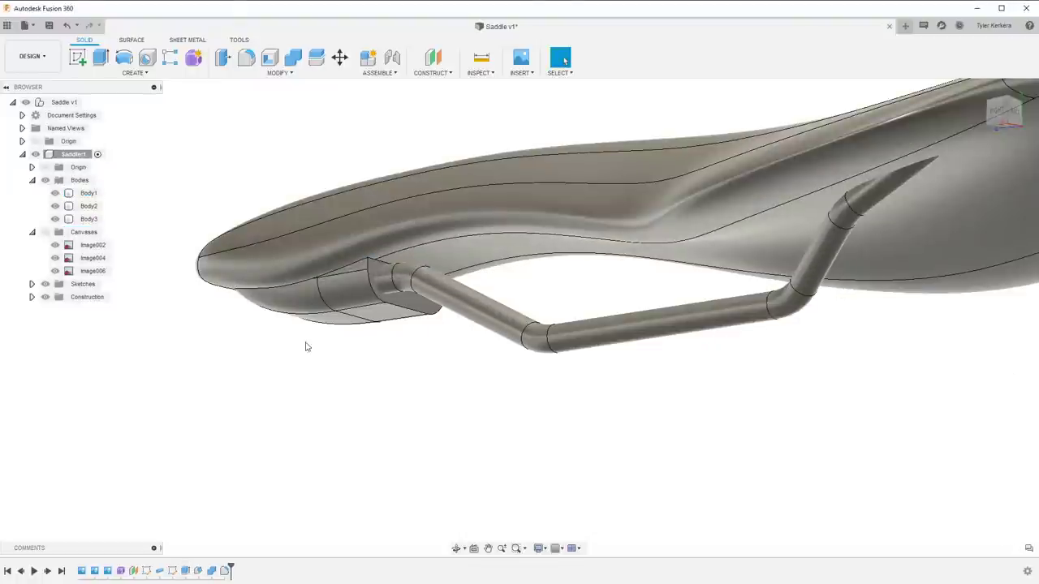
Duplicate the saddle shell body in place without moving it, and hide the copy
mouse_move(285, 370)
middle_mouse_down("shift")
mouse_move(300, 358)
mouse_move(303, 366)
middle_mouse_up("shift")
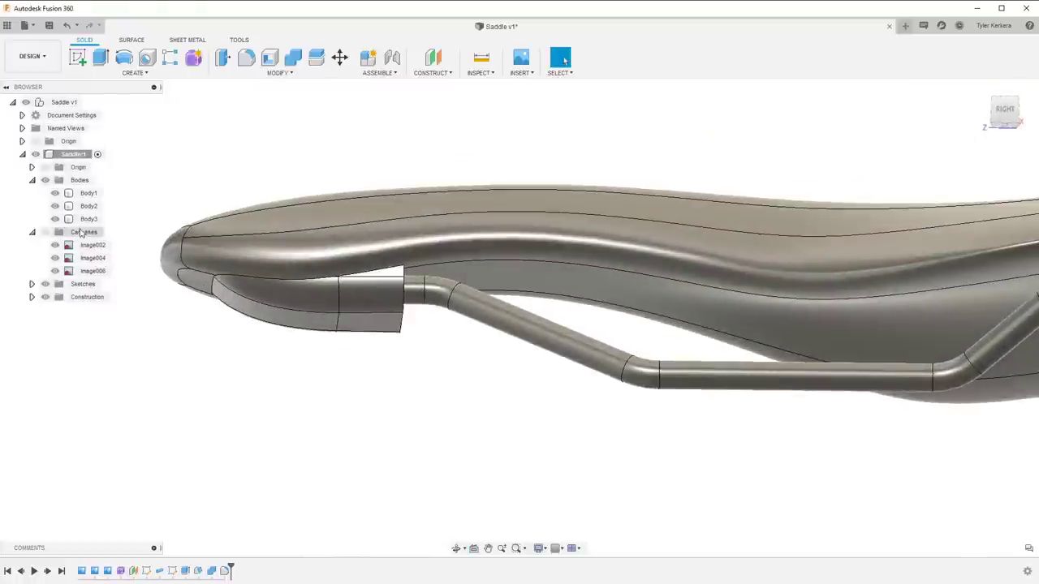
left_click(87, 219)
middle_click_drag(171, 294, 212, 308)
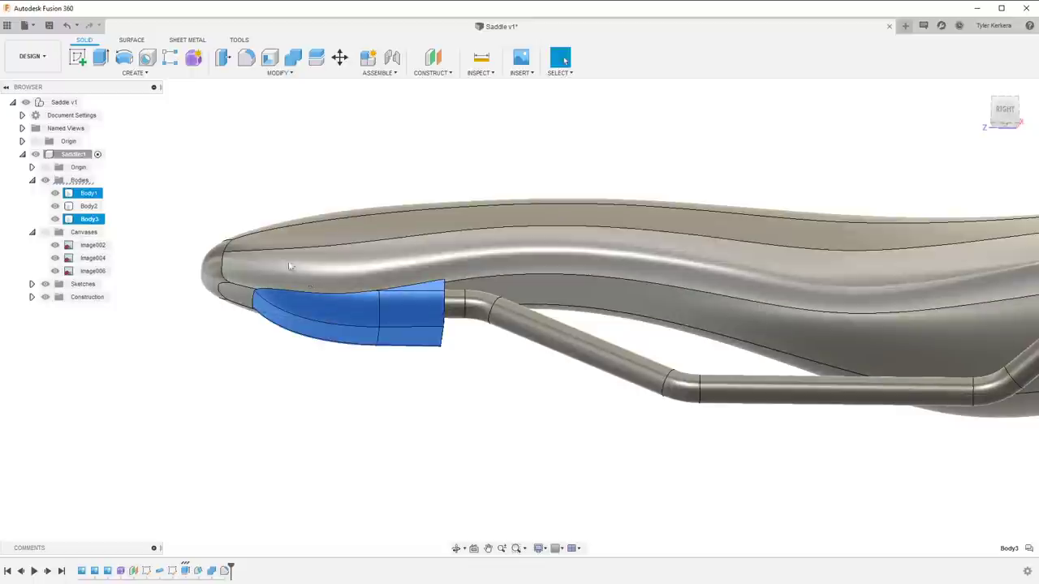
left_click(88, 194)
middle_click_drag(232, 208, 286, 250, "shift")
scroll(253, 236, "down", 3)
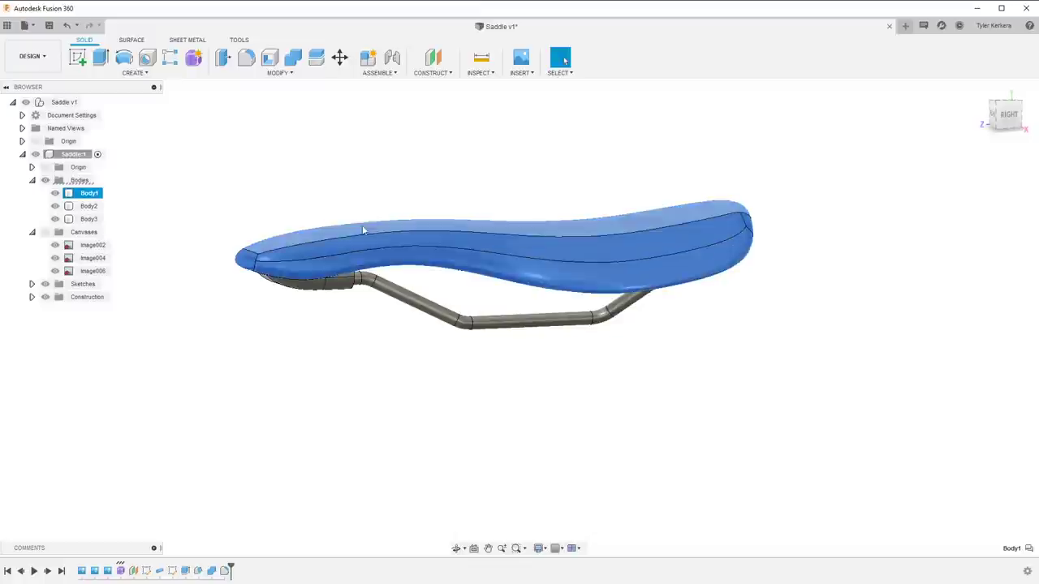
middle_click_drag(487, 236, 542, 285, "shift")
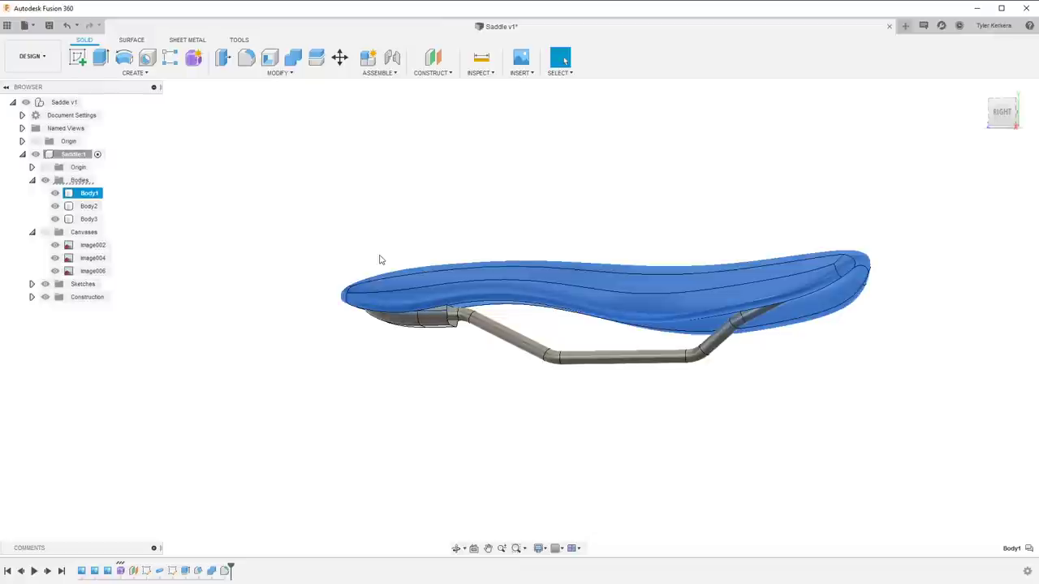
key("ctrl+v")
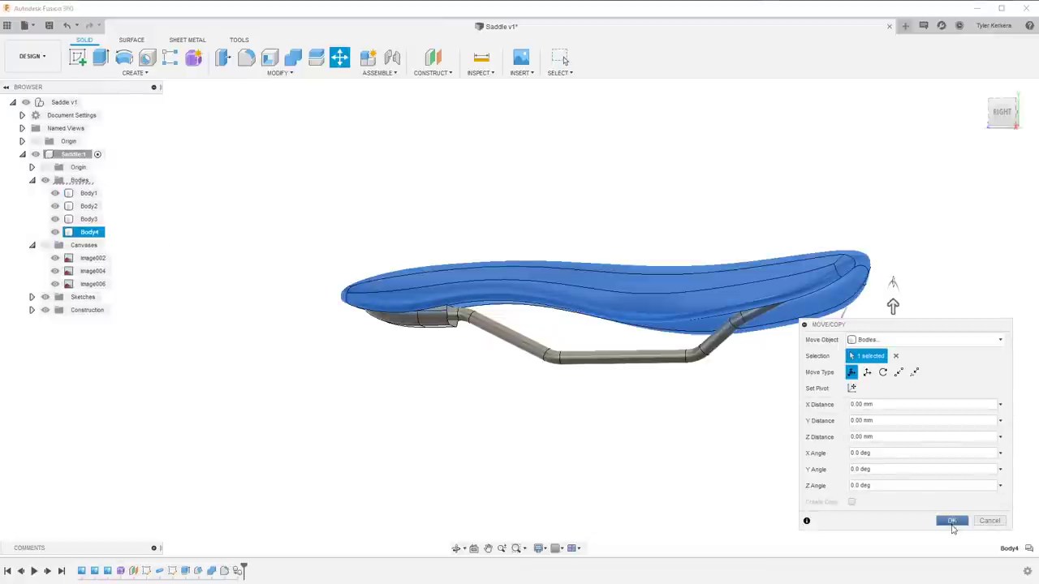
left_click(952, 522)
left_click(55, 232)
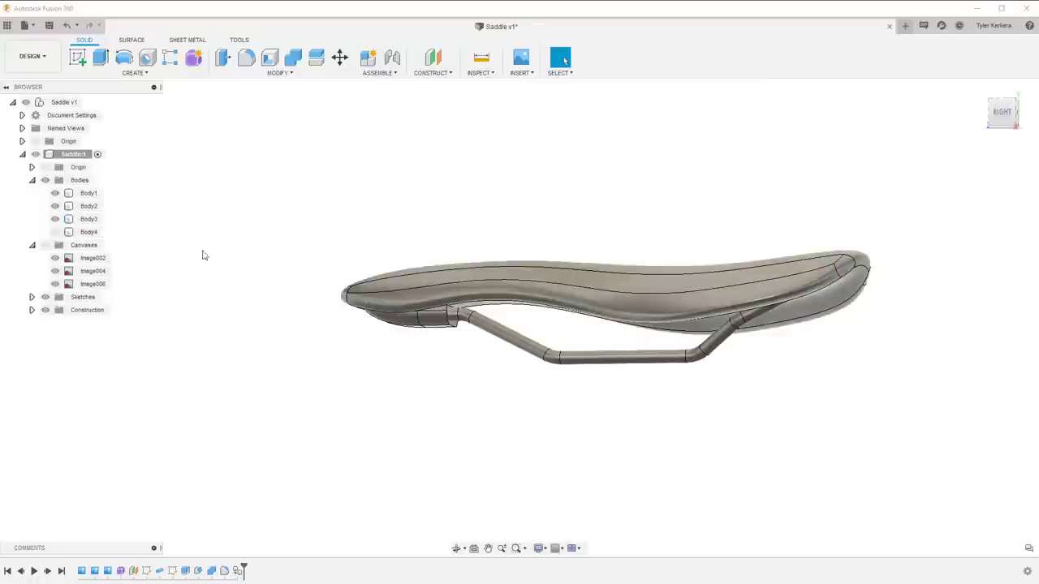
Examine the shell, the nose block and the hidden shell copy around the saddle's nose
left_click(89, 194)
left_click(88, 219)
scroll(429, 317, "up", 3)
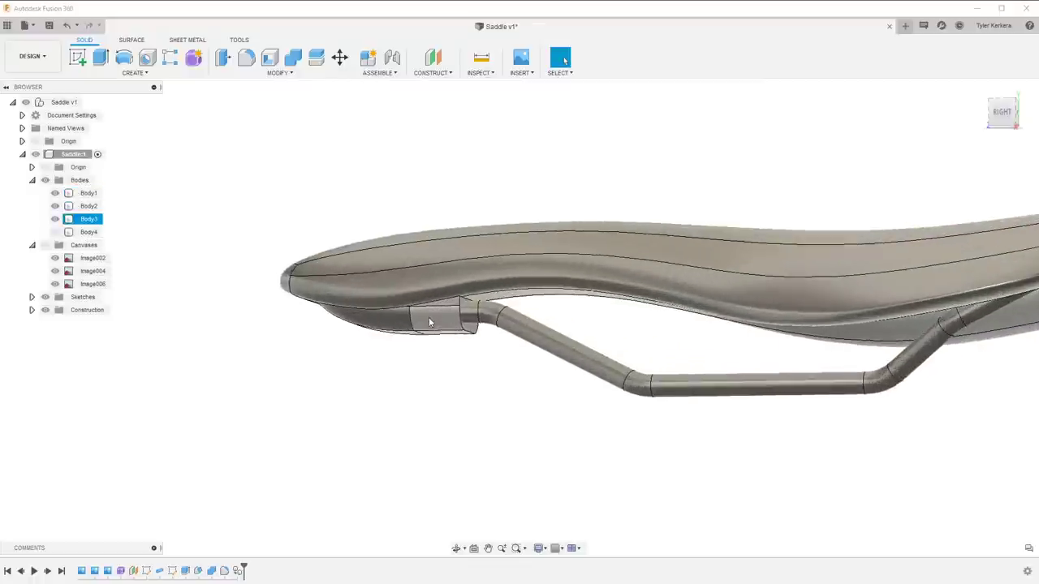
mouse_move(428, 322)
middle_mouse_down("shift")
mouse_move(217, 330)
mouse_move(251, 341)
middle_mouse_up("shift")
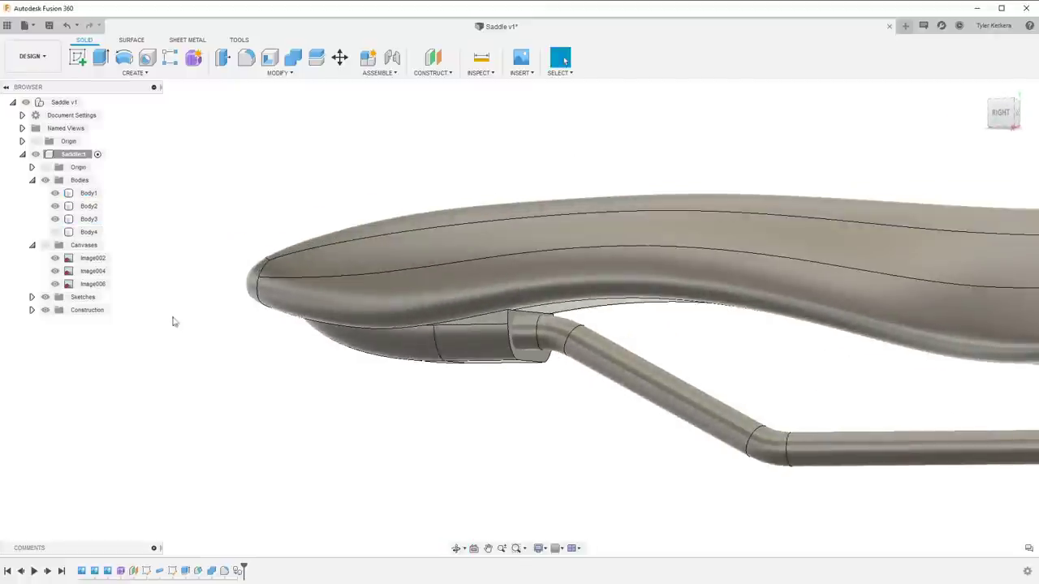
left_click(89, 232)
scroll(381, 467, "down", 5)
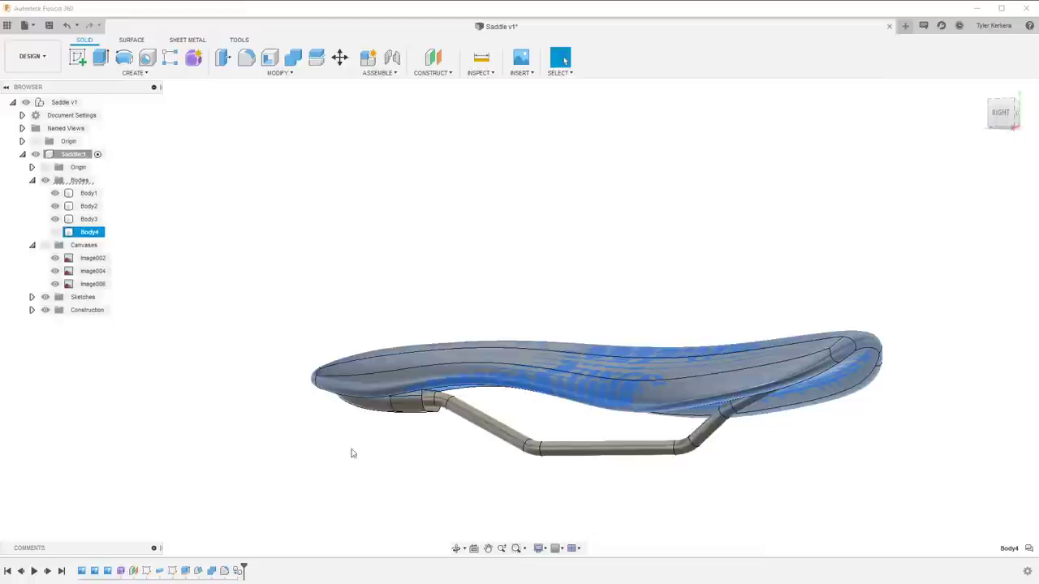
left_click(298, 363)
scroll(291, 397, "up", 3)
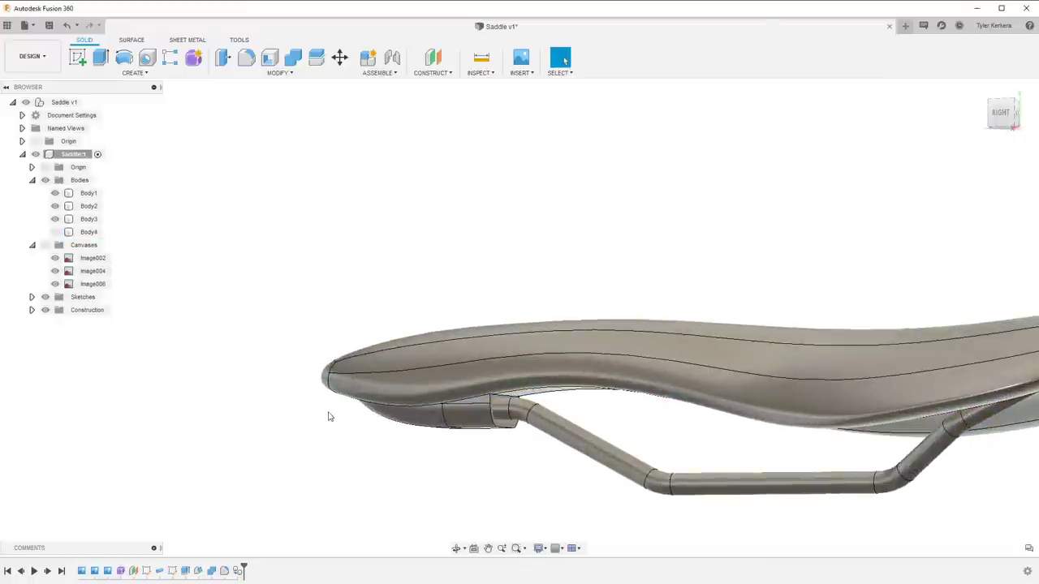
scroll(329, 413, "up", 2)
middle_click_drag(331, 409, 286, 340)
middle_click_drag(382, 365, 361, 361, "shift")
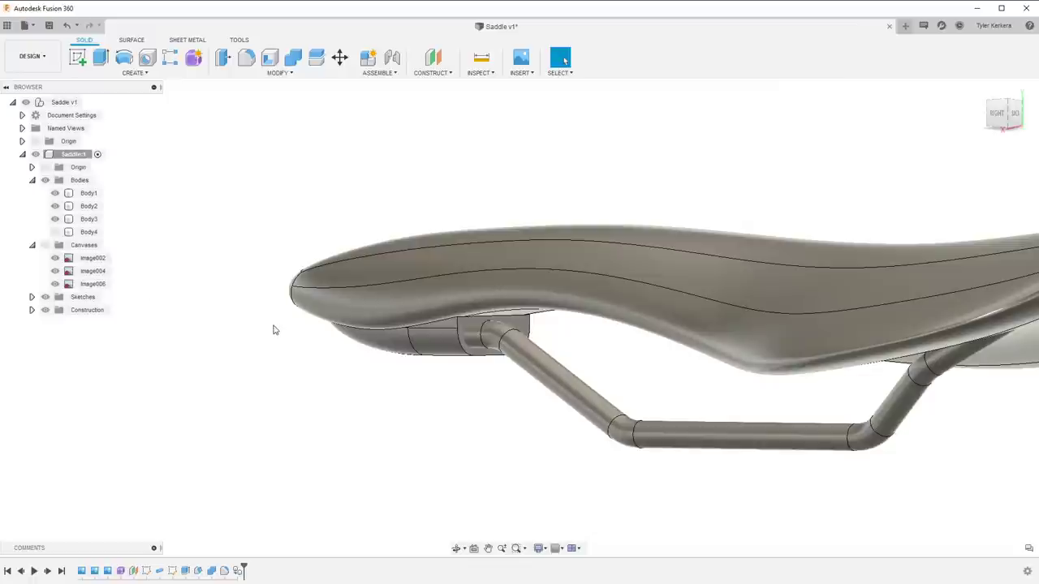
Combine the nose block as target with the saddle shell as tool, using the Join operation with Keep Tools enabled
left_click(81, 219)
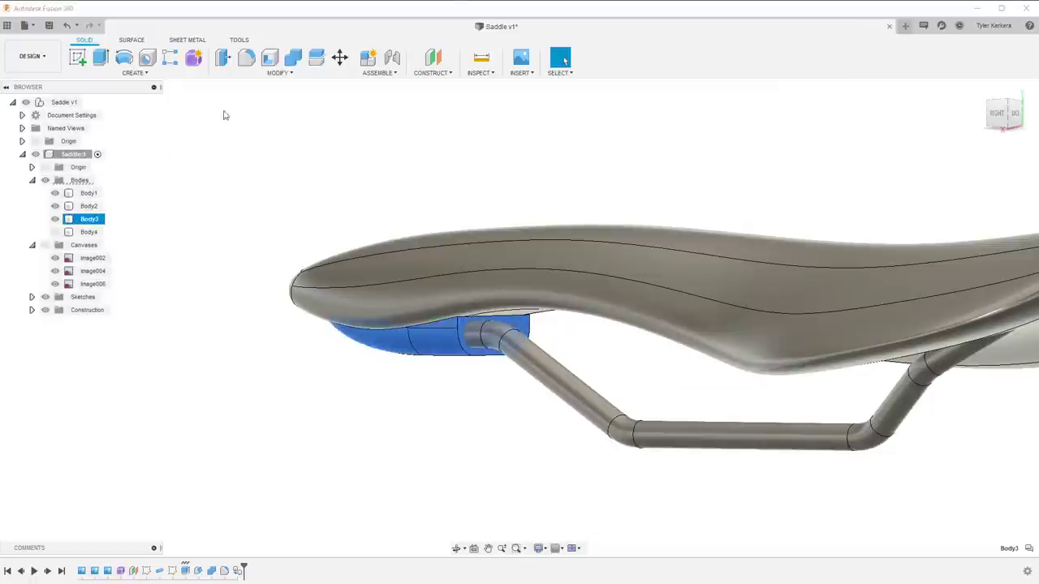
left_click(293, 57)
left_click(416, 300)
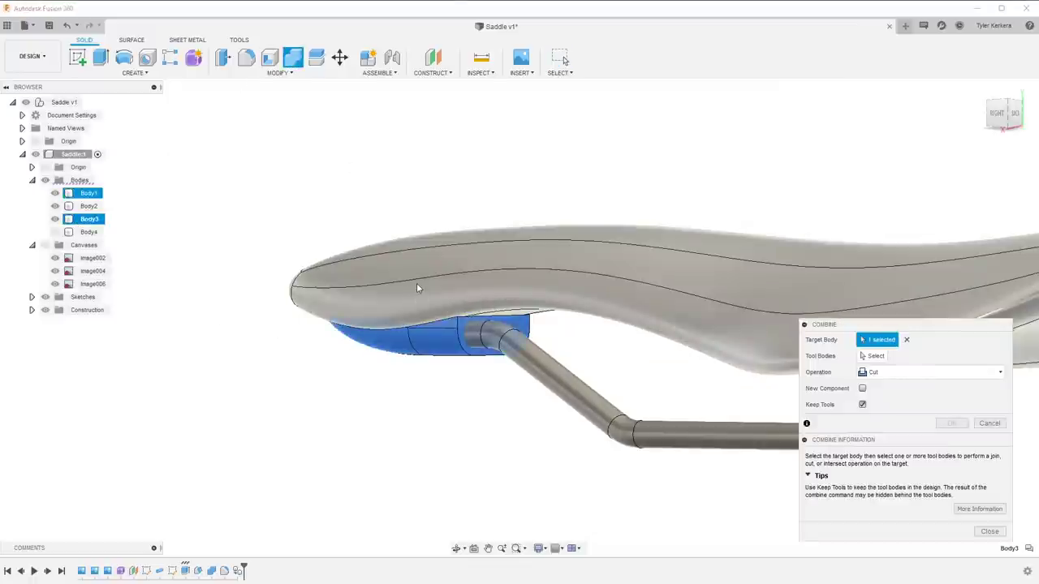
left_click(715, 362)
left_click(890, 372)
left_click(898, 395)
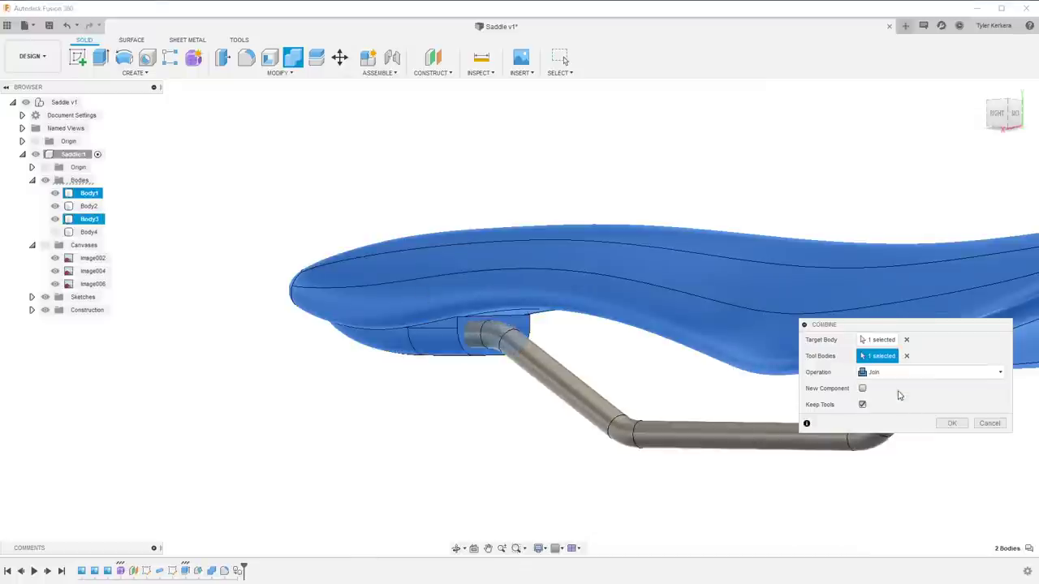
left_click(952, 423)
Try to fillet the nose block's upper side and rear edge chains against the shell with a 4 mm chord length
middle_click_drag(338, 384, 350, 352, "shift")
scroll(419, 321, "up", 3)
key("f")
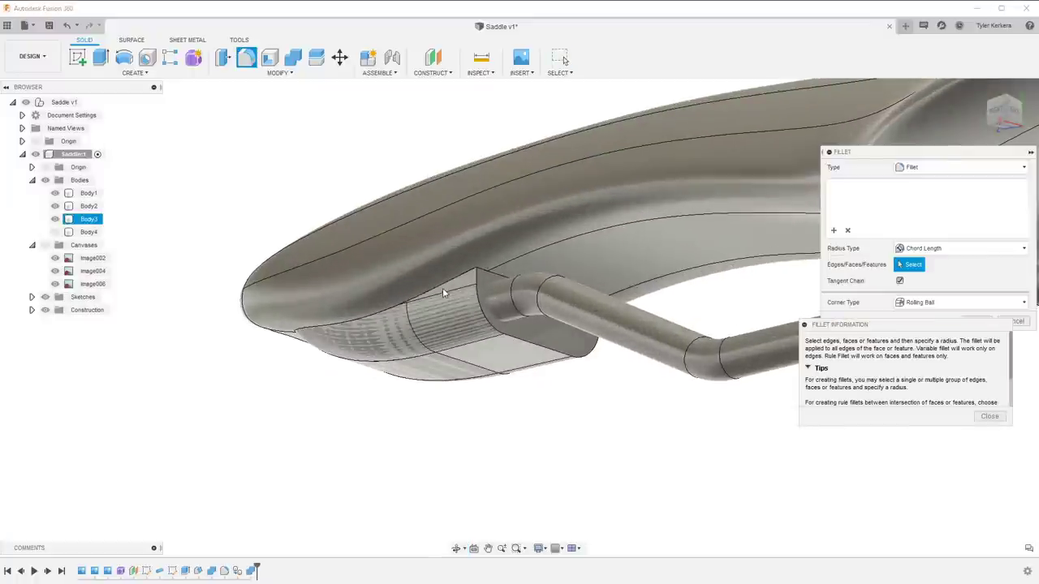
left_click(442, 287)
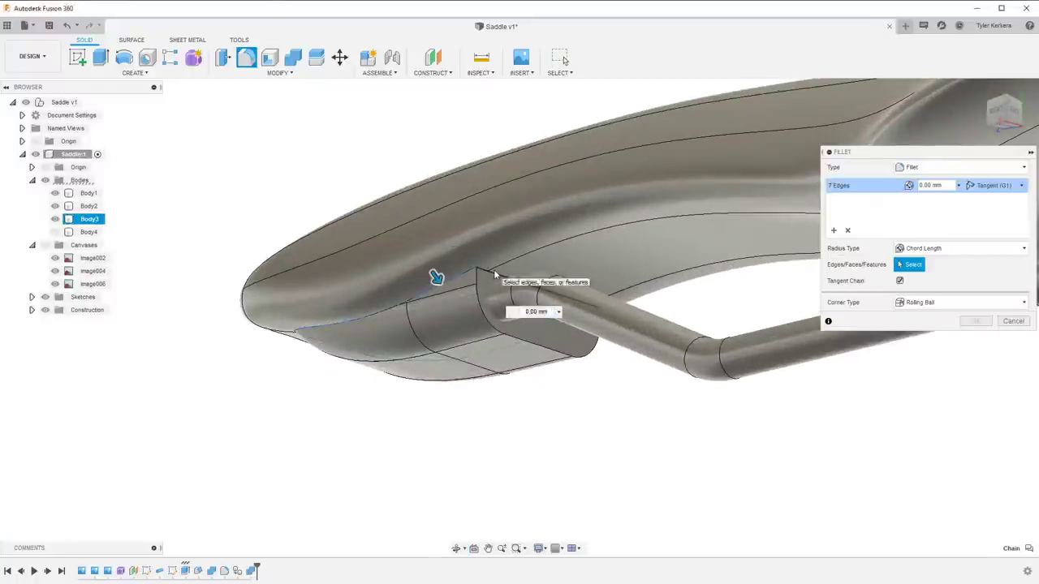
left_click(486, 277)
type("4")
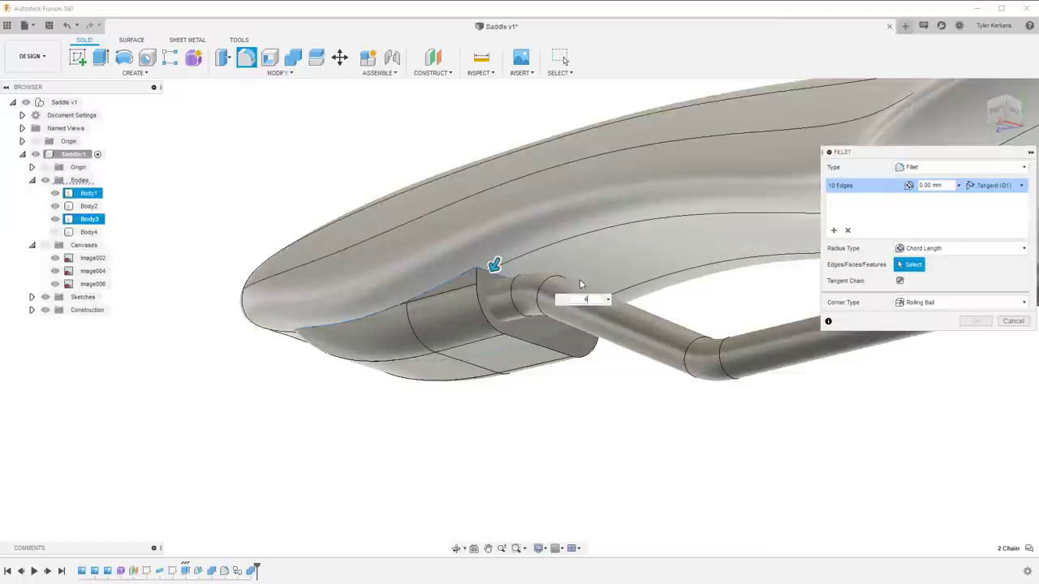
key("Escape")
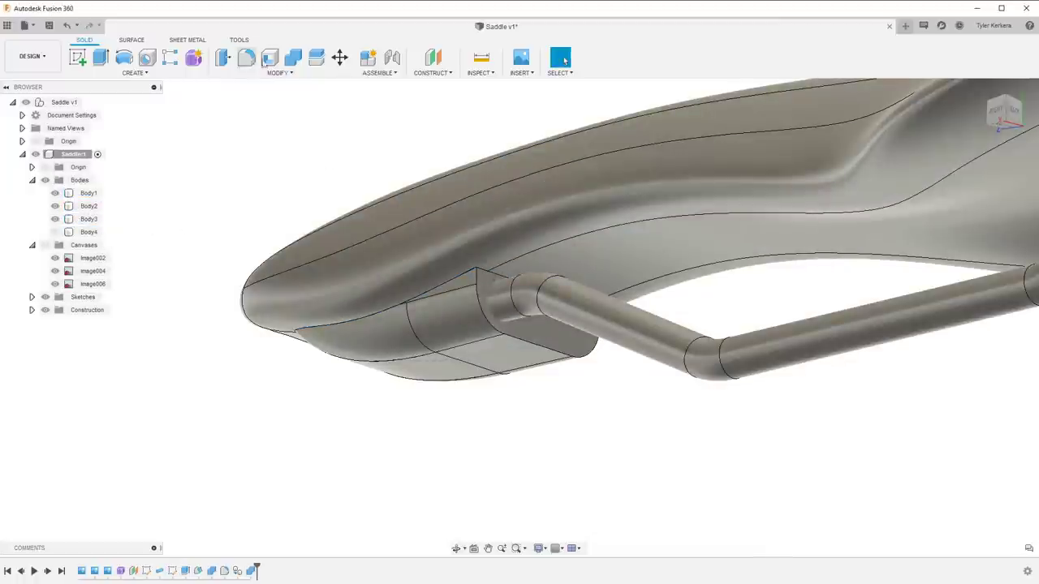
Try joining the nose block into the saddle shell as target with Keep Tools enabled, and undo both joins
left_click(293, 57)
left_click(432, 205)
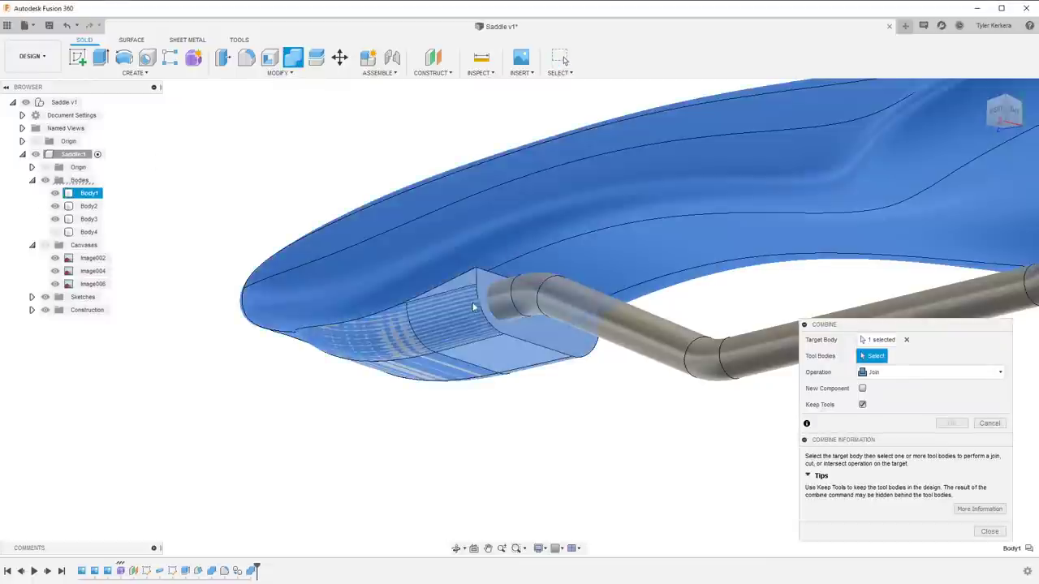
left_click(460, 331)
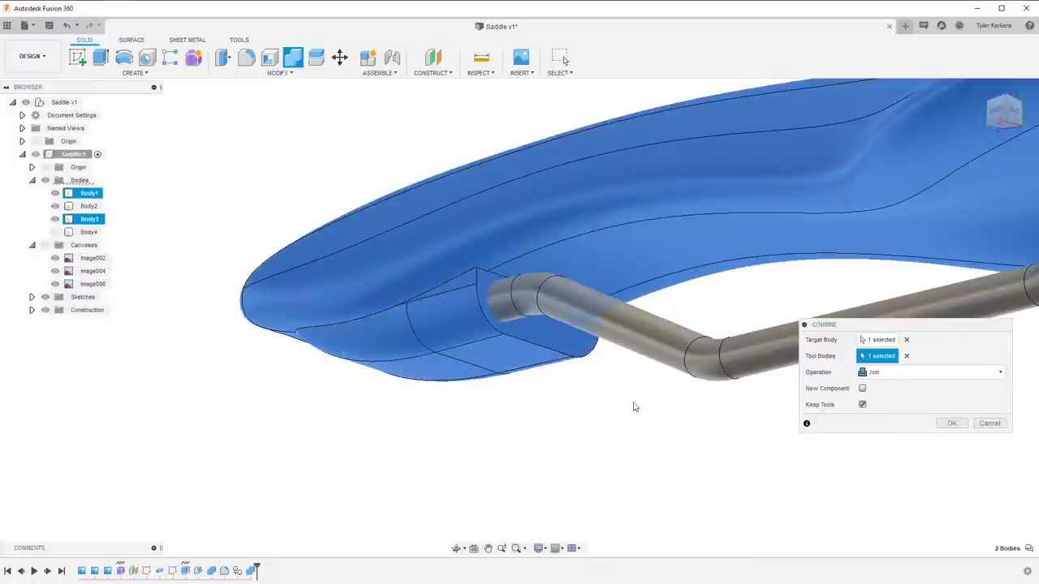
left_click(952, 424)
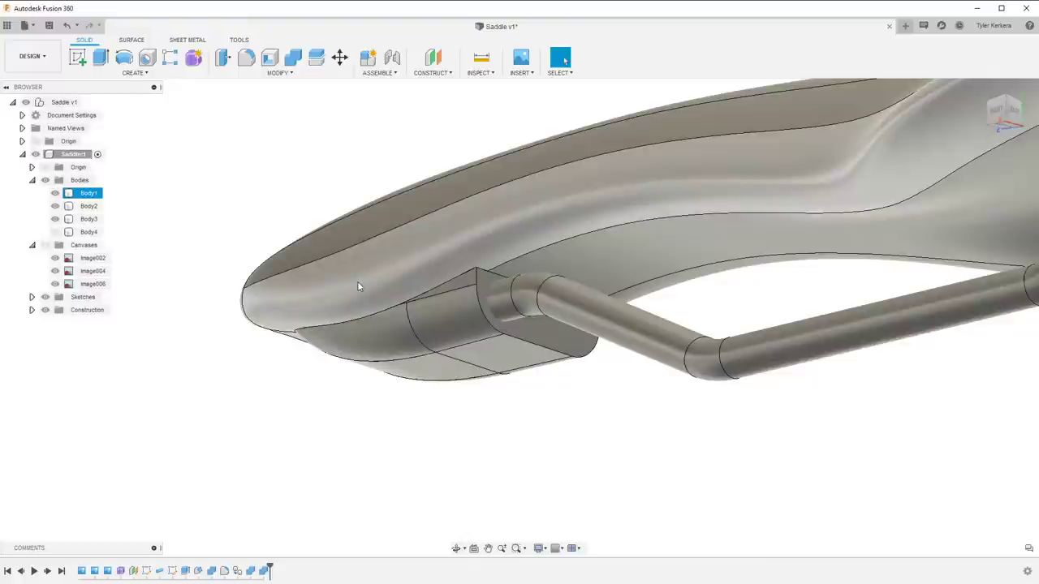
key("ctrl+z")
key("ctrl+z")
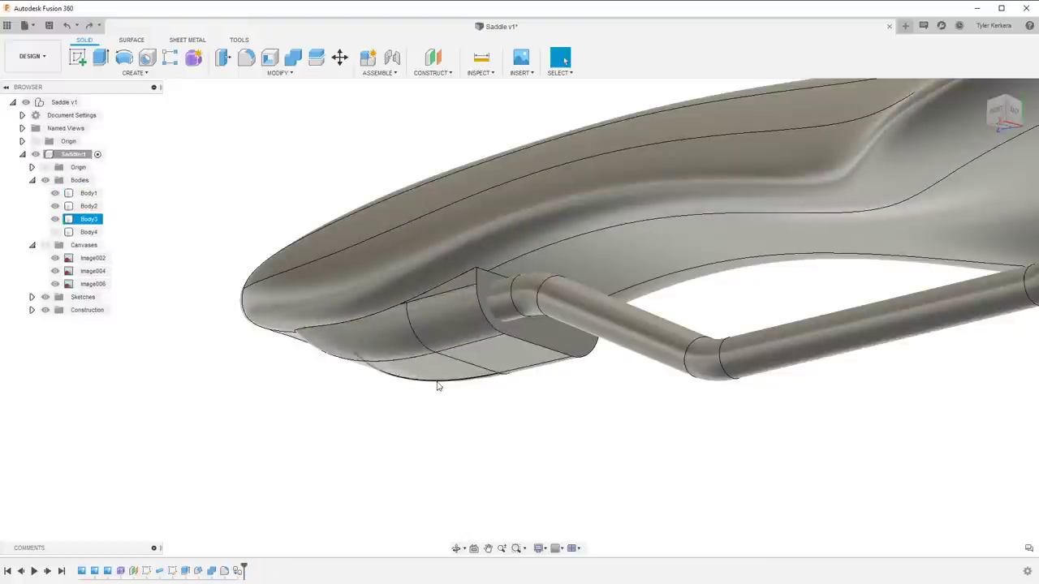
Join the nose block to the saddle shell as target body with Keep Tools disabled, and highlight the combined body
left_click(290, 65)
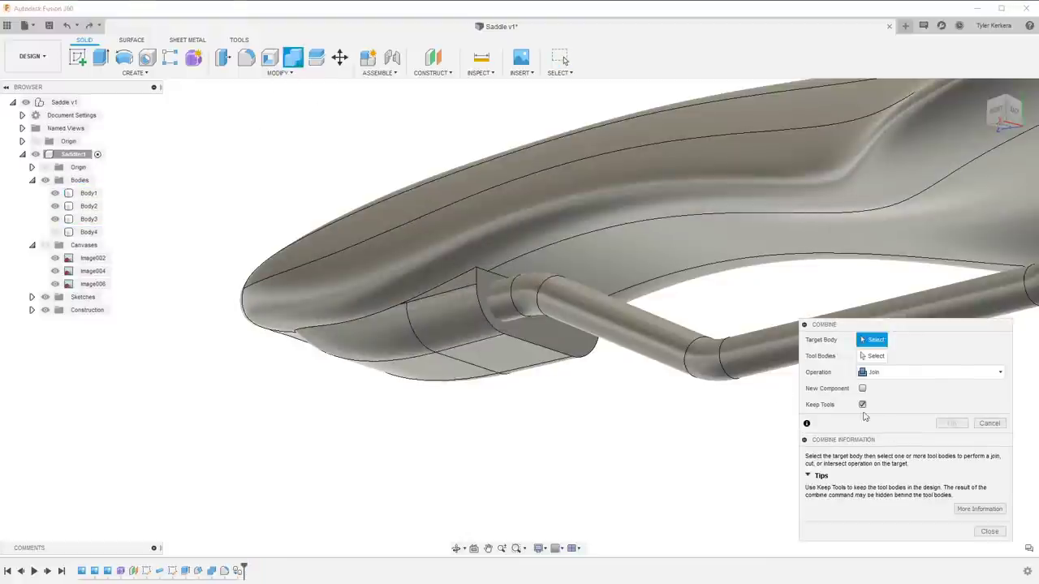
left_click(414, 230)
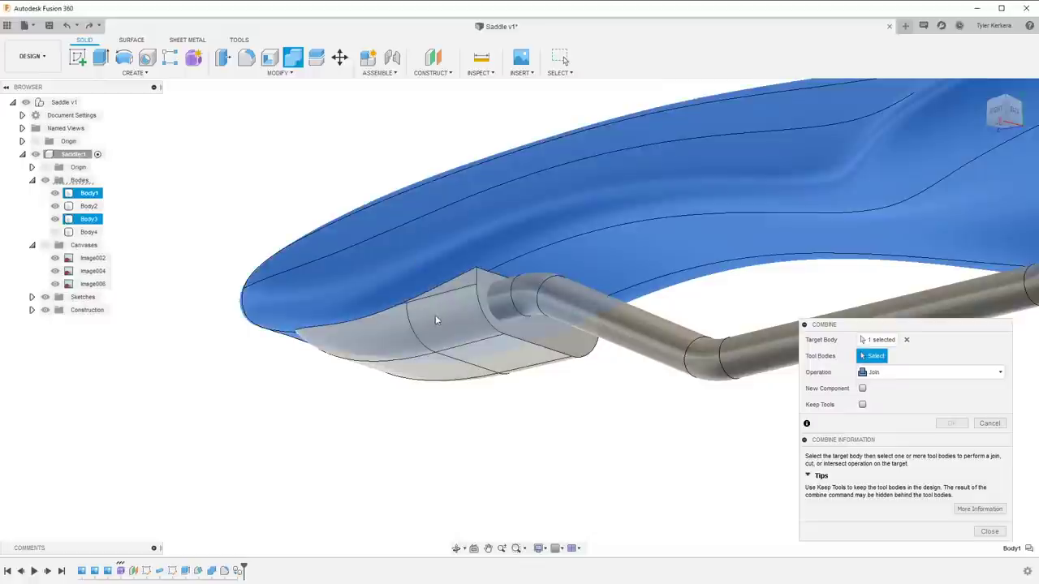
left_click(493, 351)
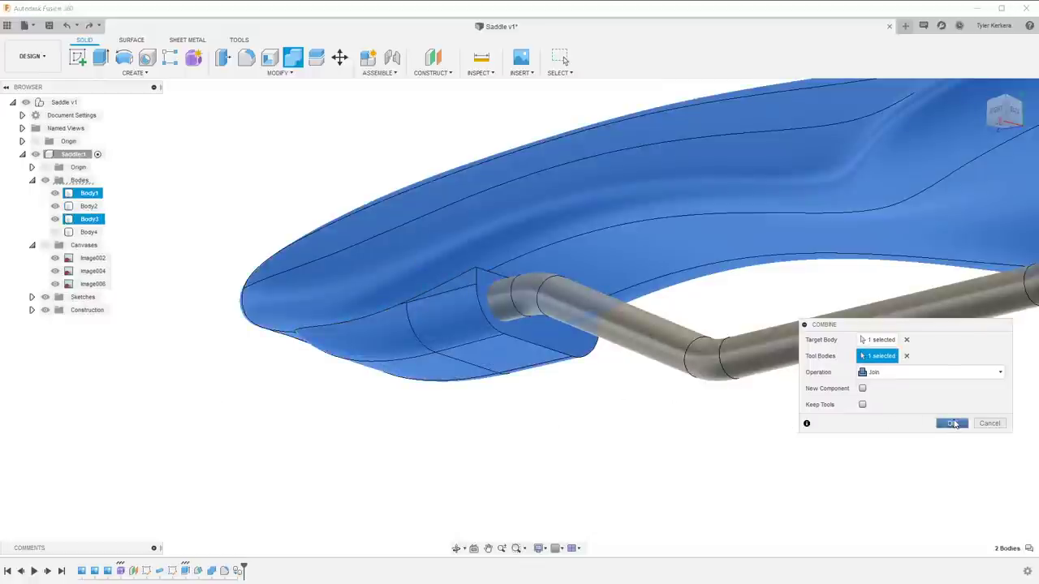
left_click(951, 423)
left_click(88, 193)
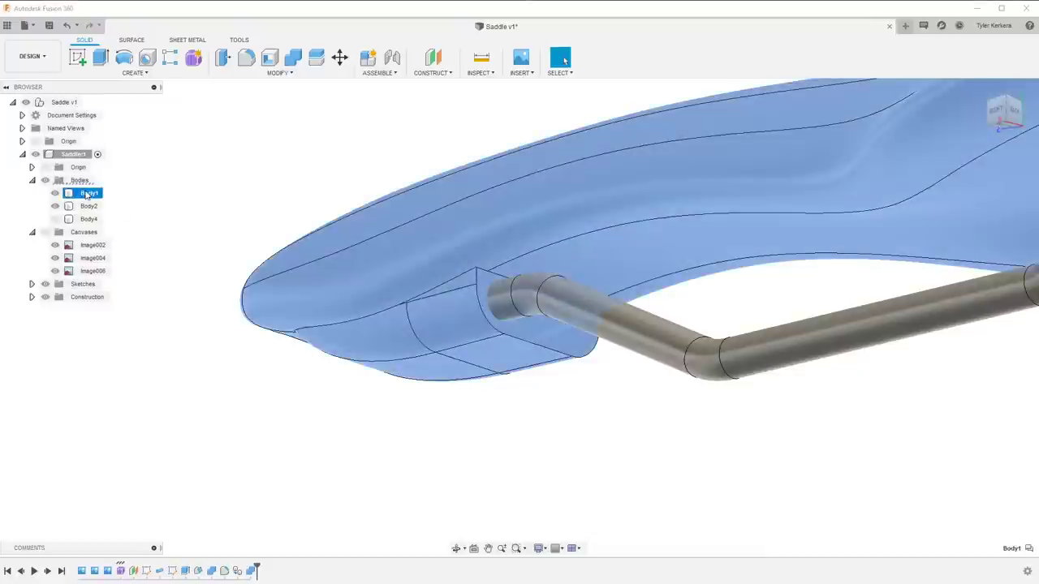
left_click(490, 139)
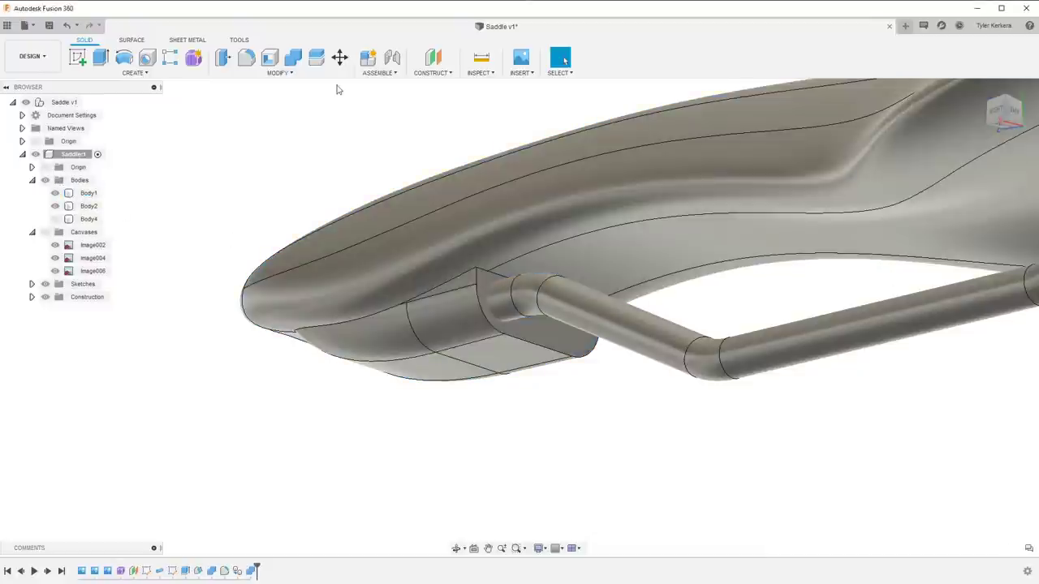
Try to fillet the seam between the nose block and shell, including the rear edge, with a 3 mm chord length
left_click(246, 57)
left_click(435, 296)
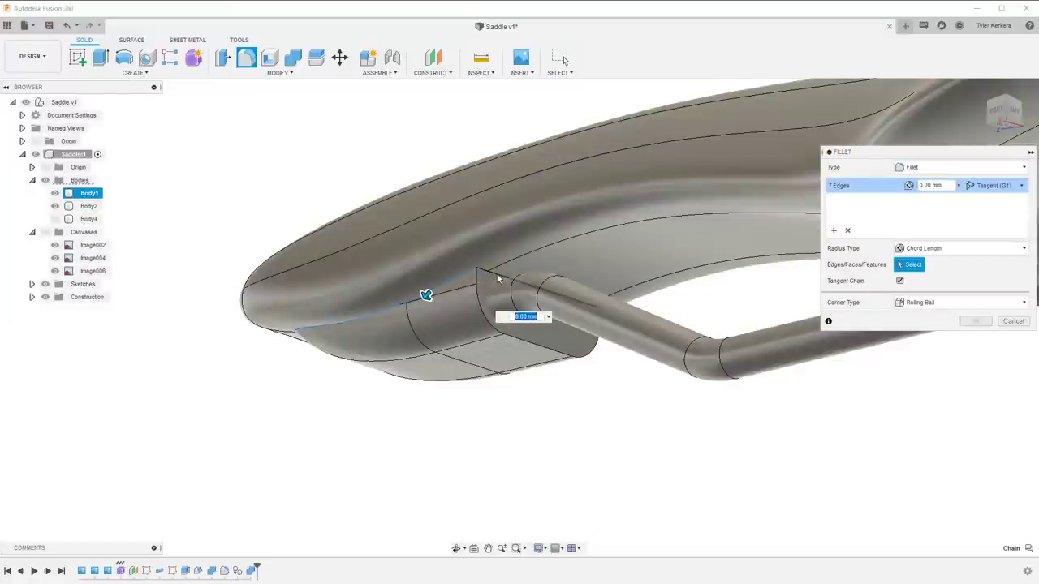
left_click(491, 276)
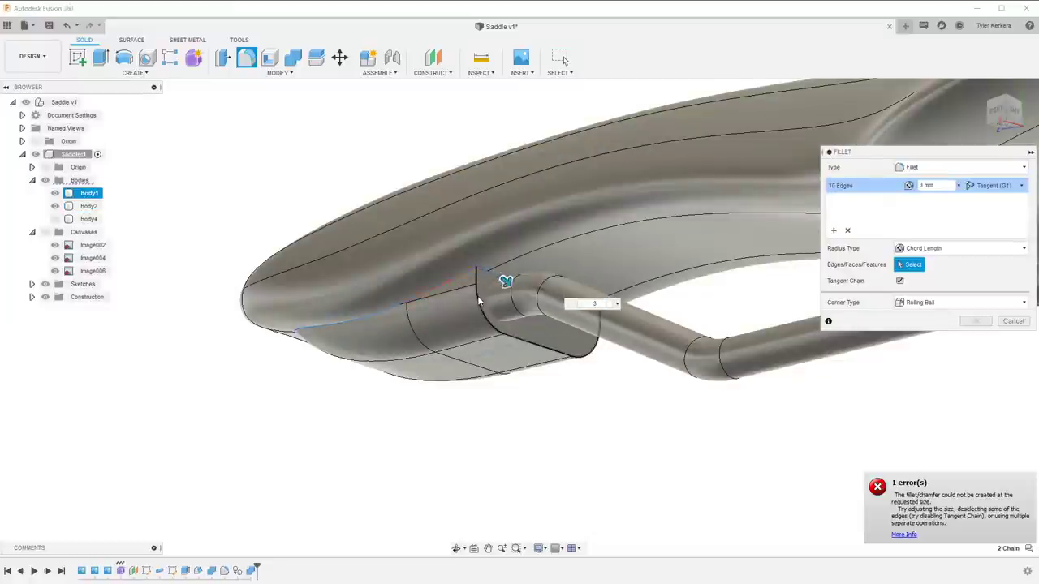
key("Escape")
scroll(467, 284, "up", 2)
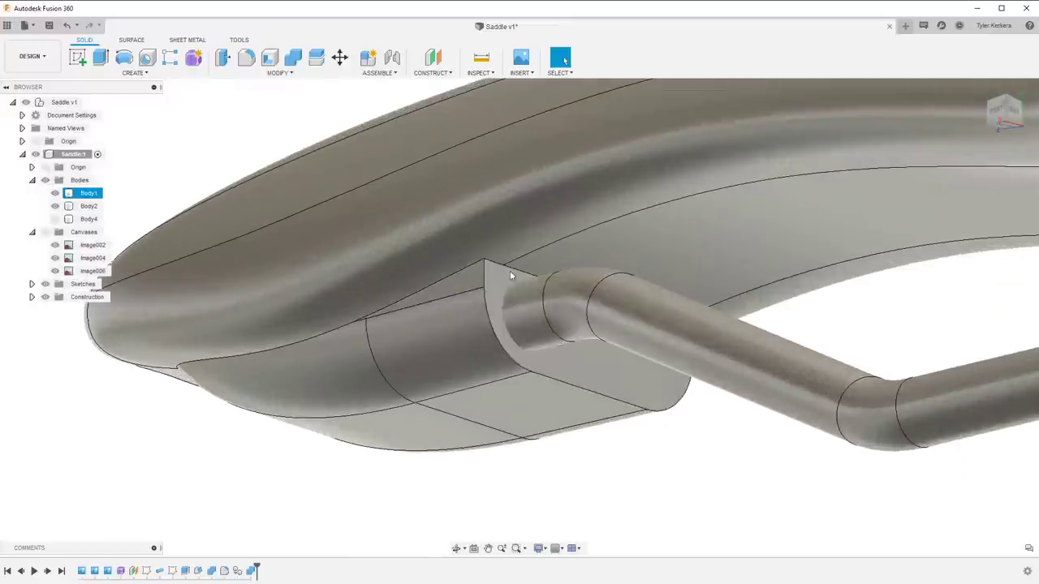
Fillet the nose block's rear upper edge chain where it meets the saddle shell with a 10 mm chord length
key("f")
left_click(518, 268)
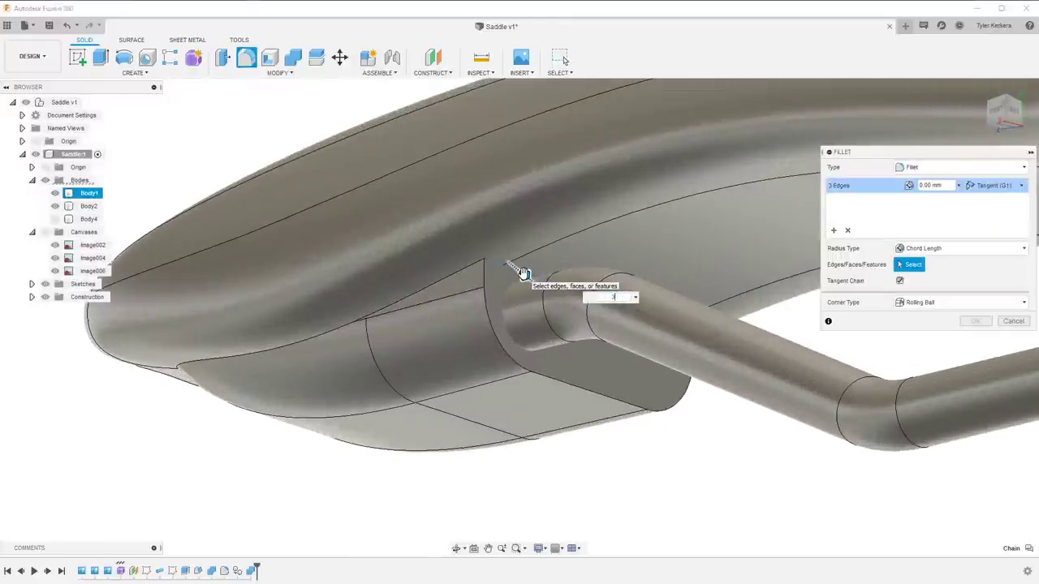
key("Return")
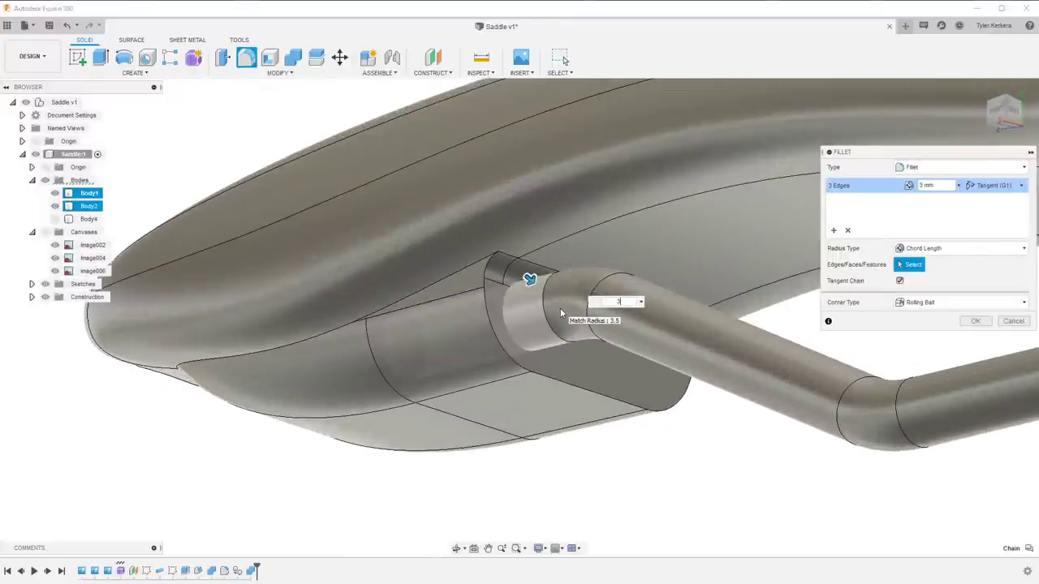
scroll(560, 314, "down", 2)
middle_click_drag(560, 315, 590, 354, "shift")
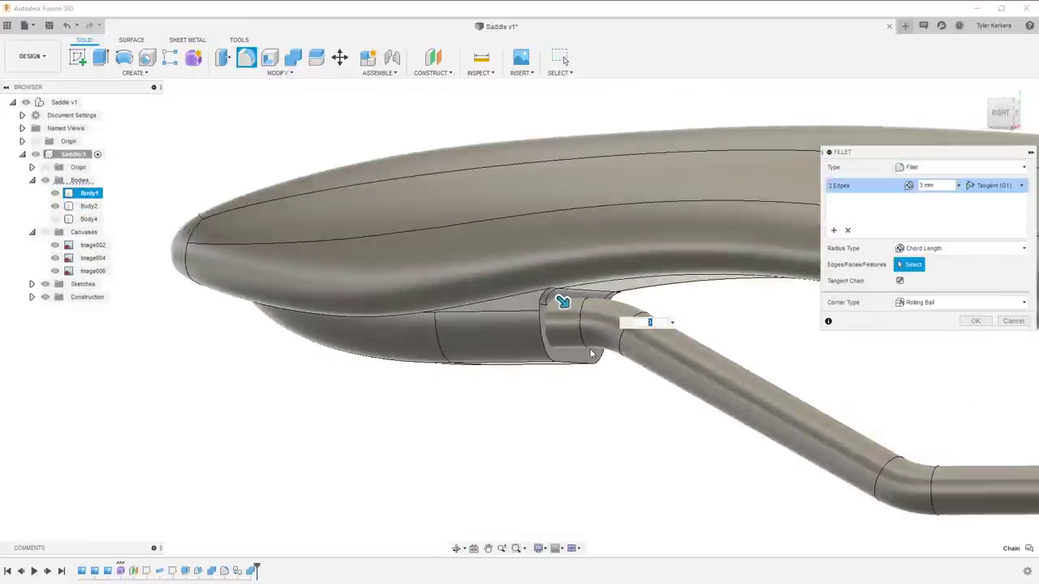
type("10")
key("Return")
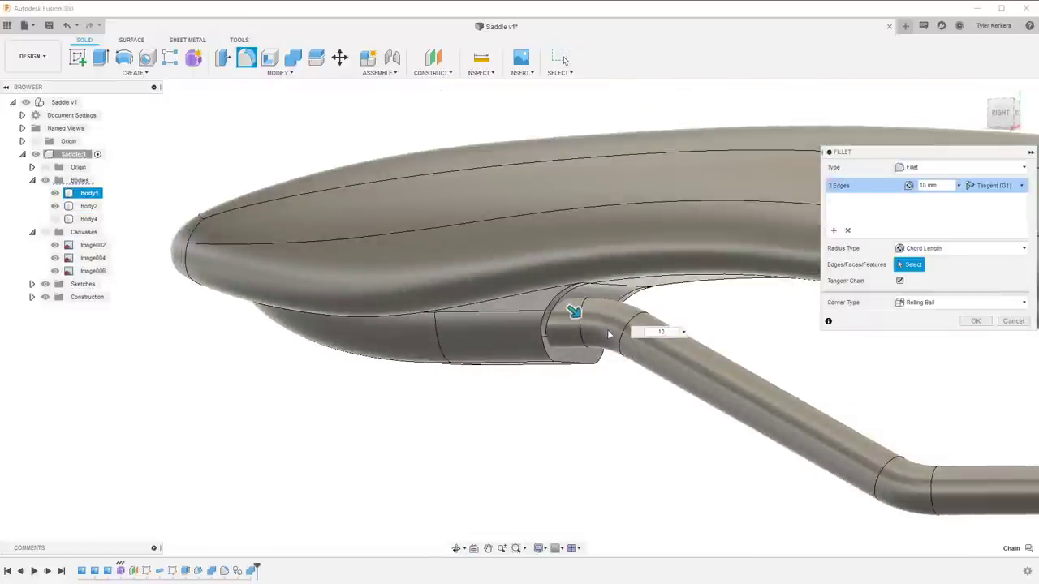
left_click(974, 321)
Try to fillet the side seam chain between the nose block and shell with a 3 mm chord length, checking other radius types
middle_click_drag(892, 352, 520, 460, "shift")
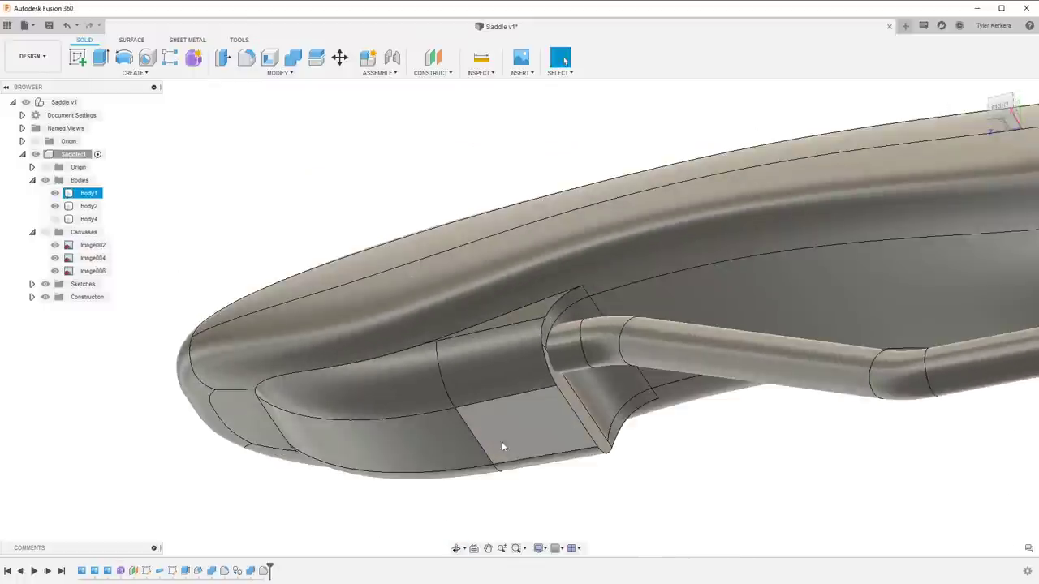
key("f")
left_click(487, 319)
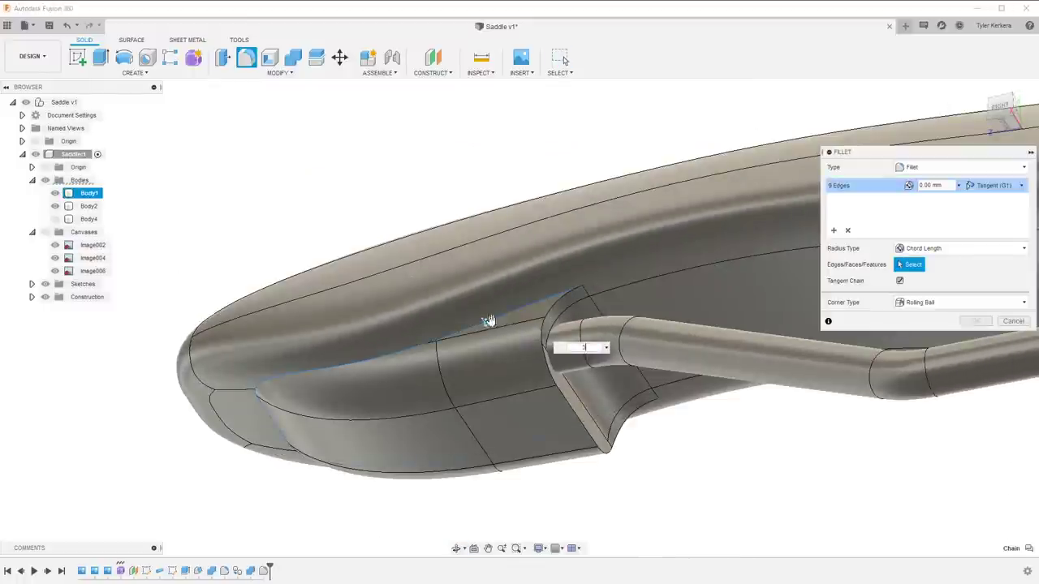
type("3")
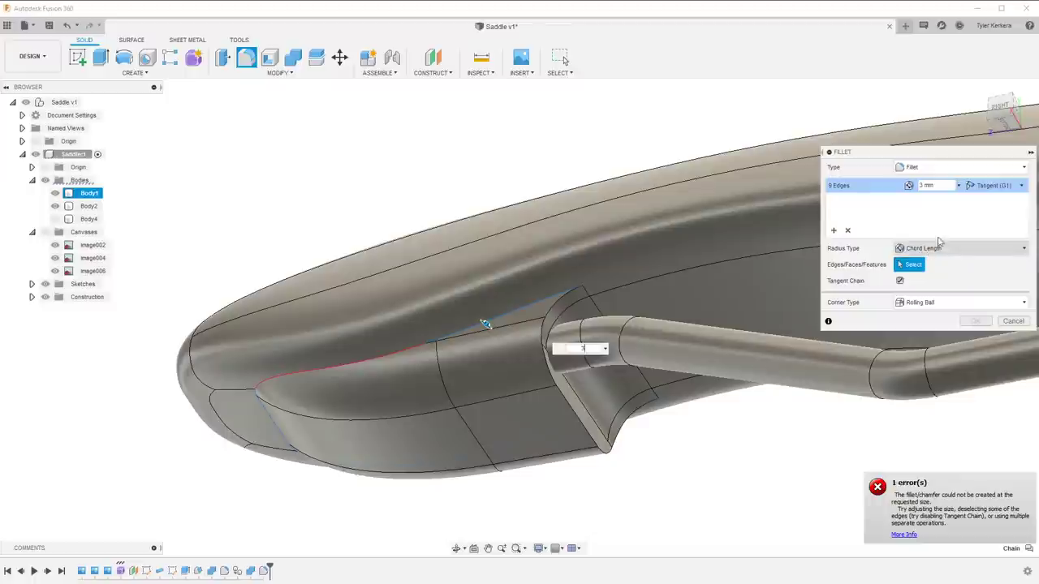
left_click(942, 248)
left_click(951, 281)
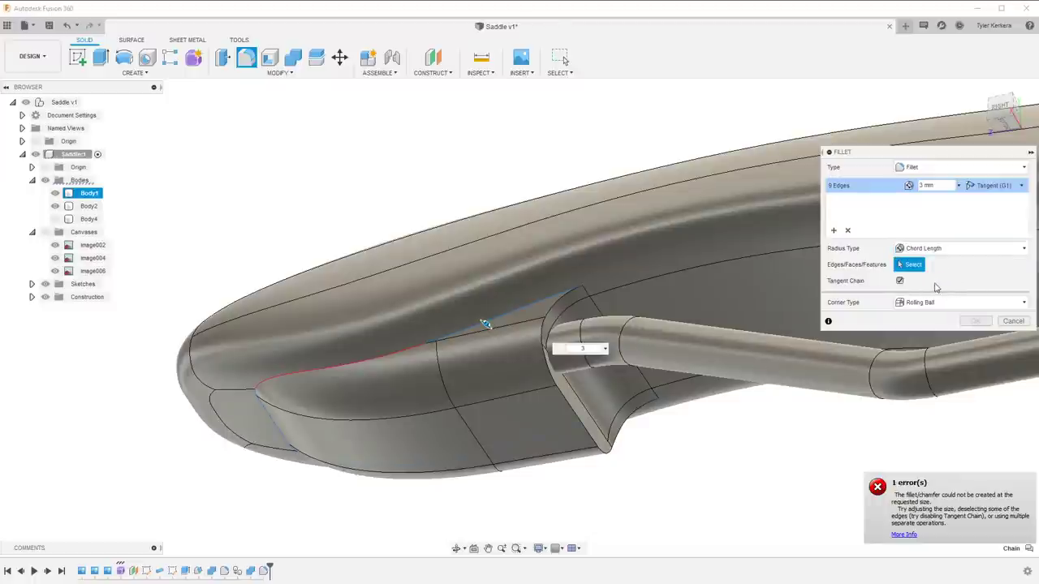
left_click(941, 248)
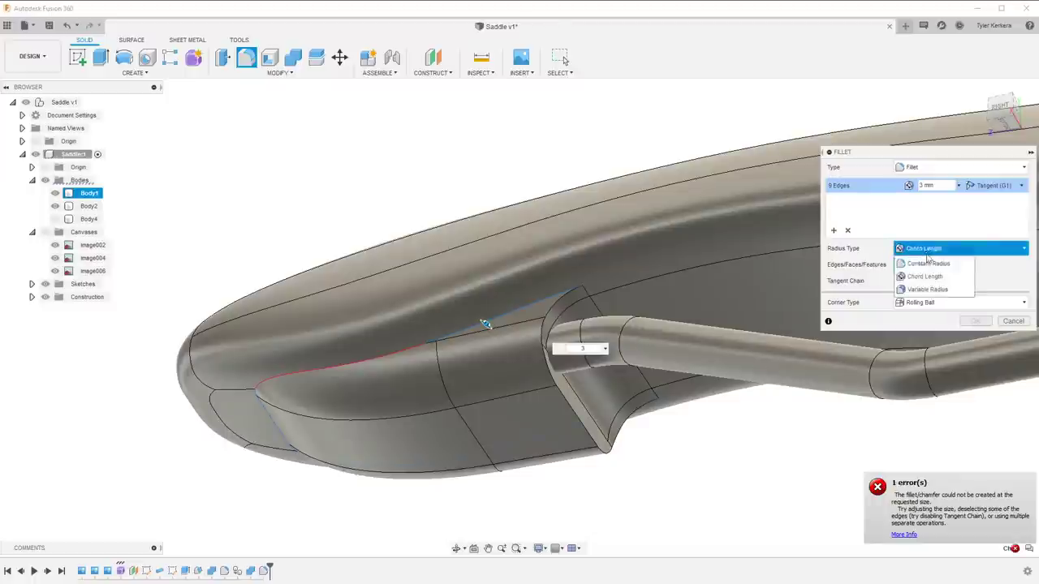
left_click(921, 282)
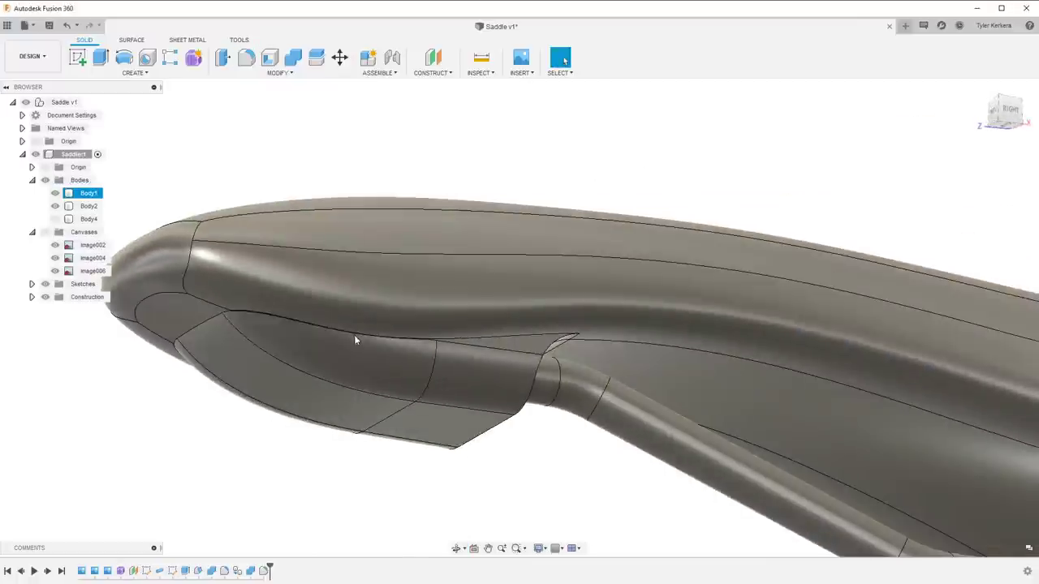
Try the nose block's side seam fillet with a 2 mm chord length
key("f")
left_click(347, 334)
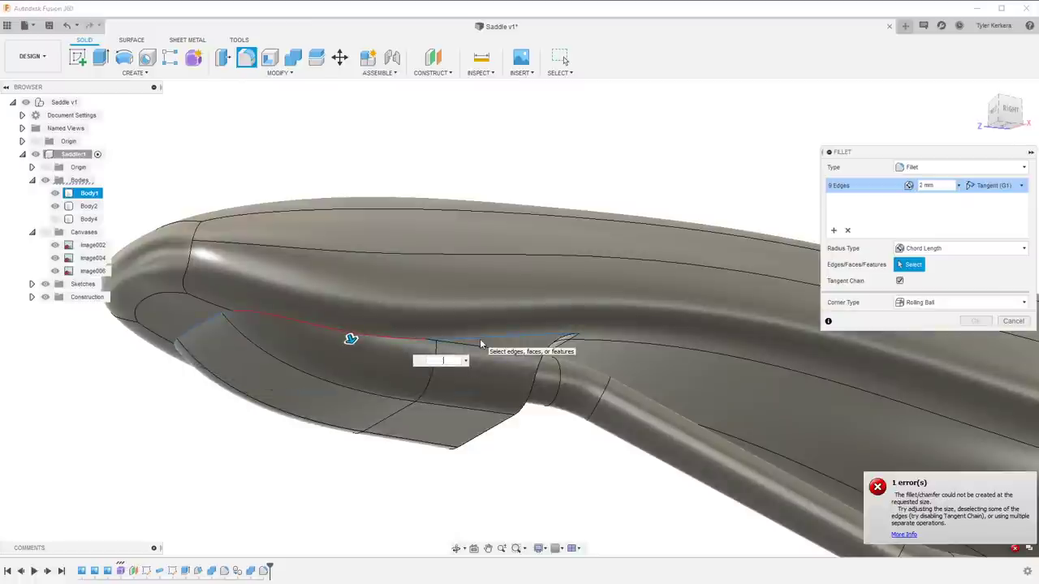
key("Escape")
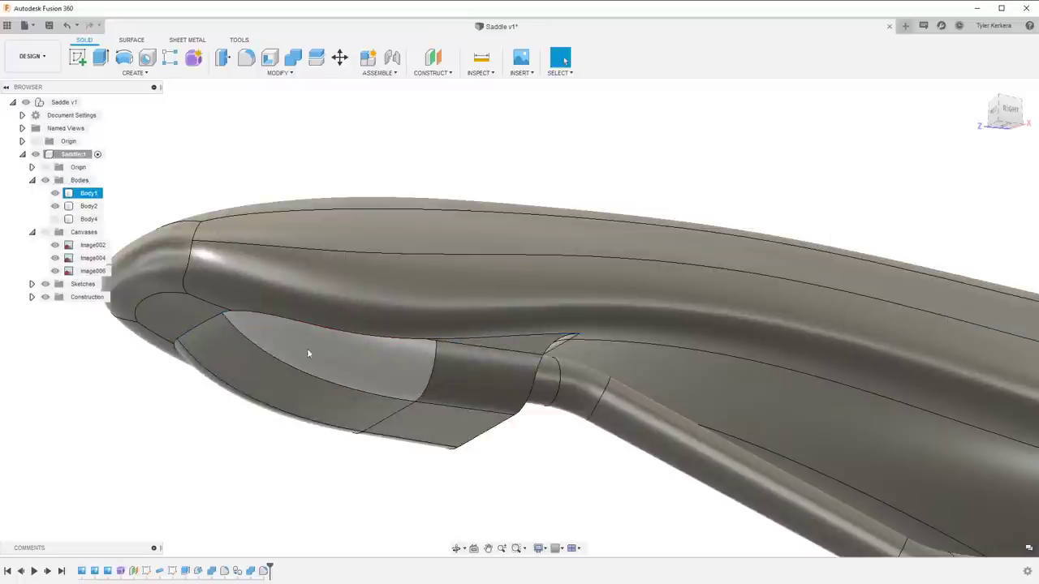
Highlight the combined saddle body, and try to fillet the seam from the nose block's front edge with a chord length of about 9.3 mm
middle_click_drag(306, 348, 359, 319, "shift")
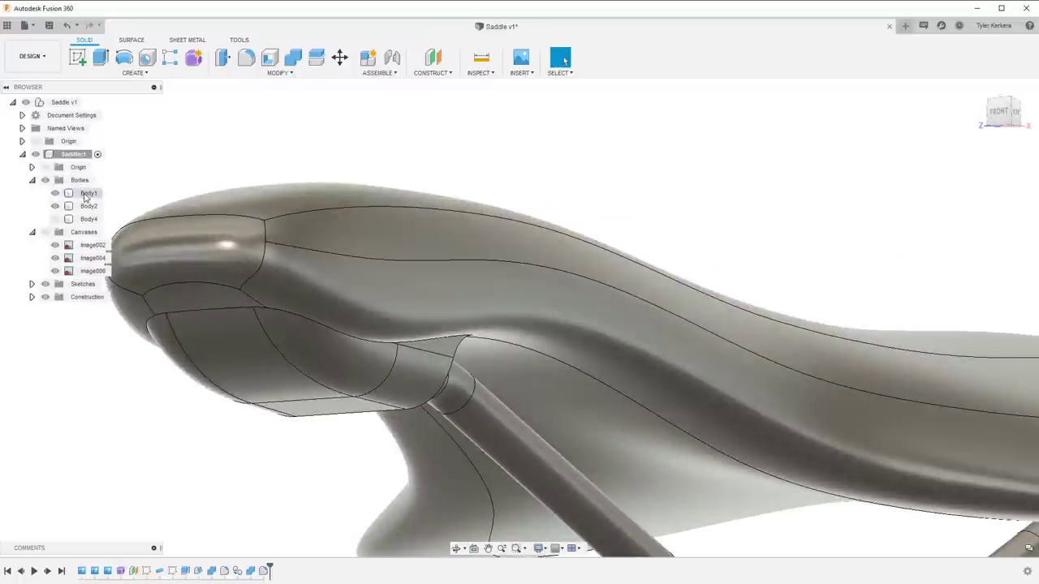
left_click(86, 195)
middle_click_drag(200, 323, 238, 315, "shift")
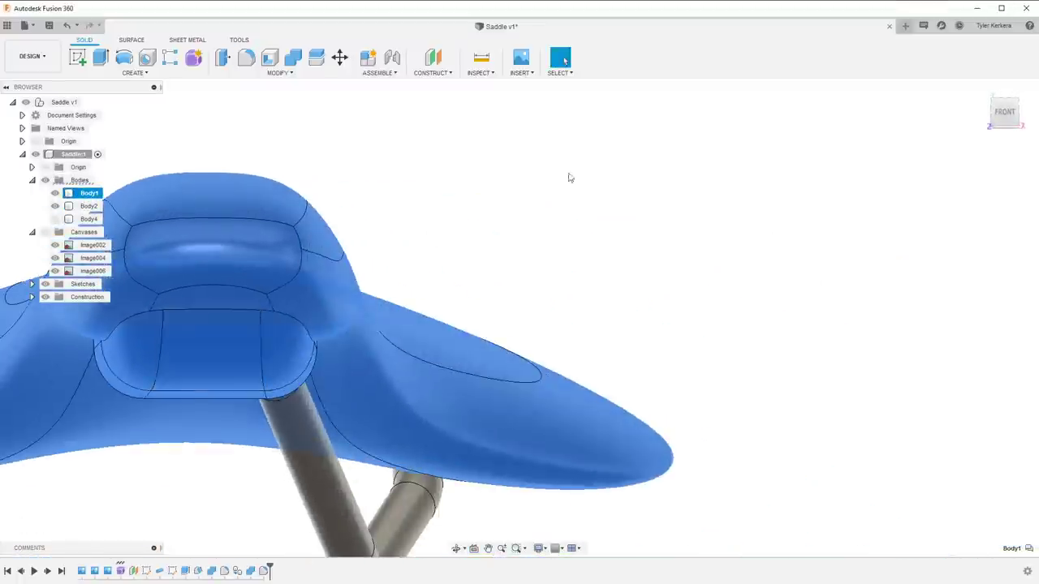
left_click(607, 155)
middle_click_drag(394, 250, 660, 265)
key("f")
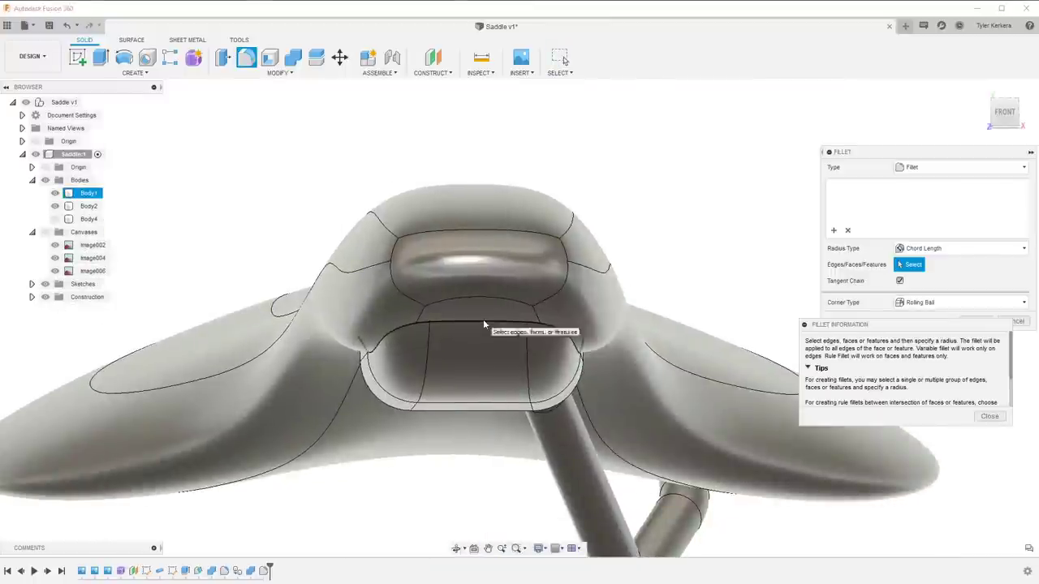
left_click(483, 321)
left_click_drag(483, 331, 483, 333)
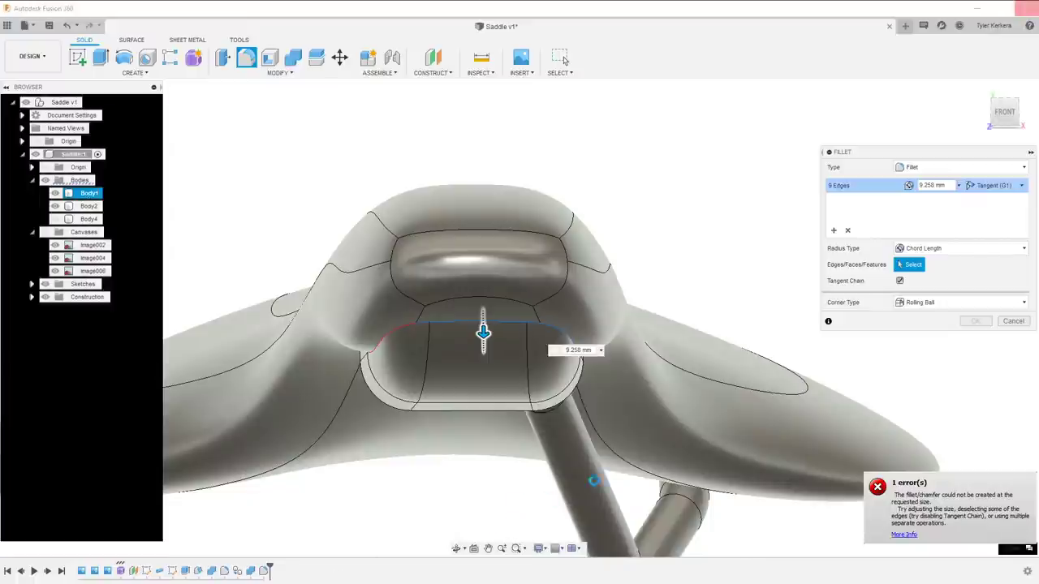
key("Escape")
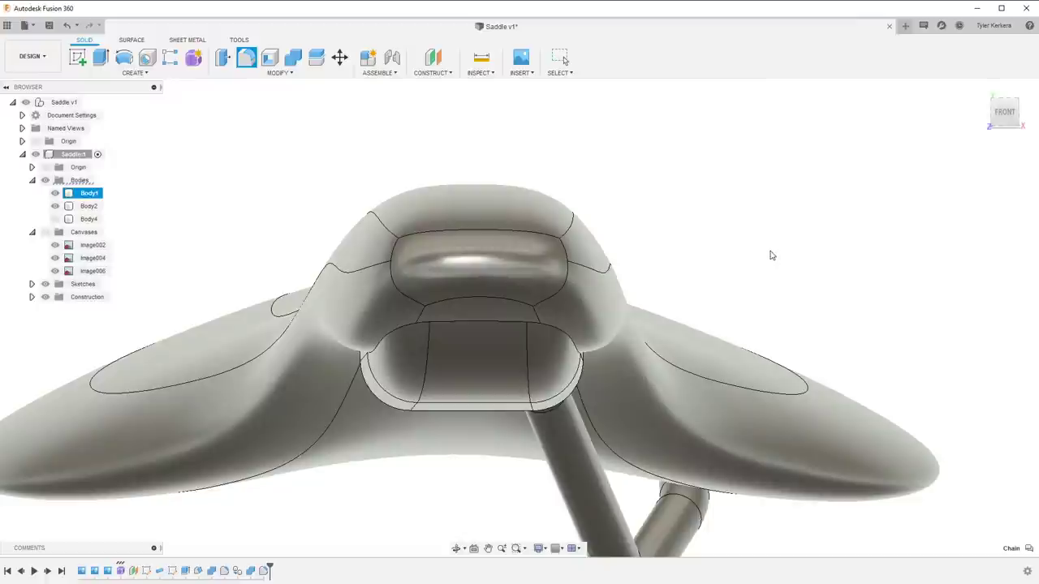
Examine the nose block's seam and rear fillet from the side and the saddle from underneath
middle_click_drag(671, 270, 761, 263, "shift")
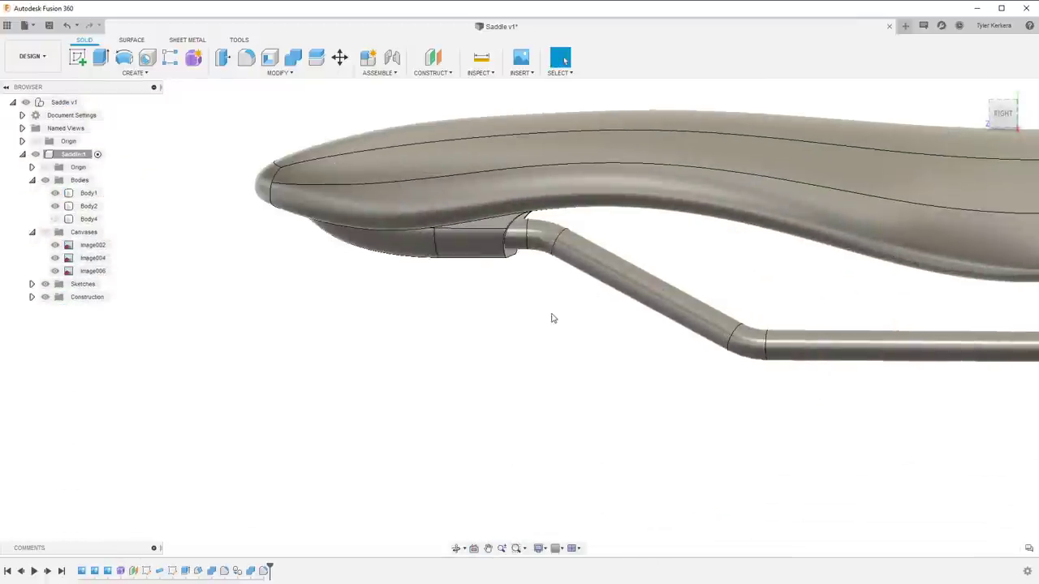
middle_click_drag(551, 318, 511, 258, "shift")
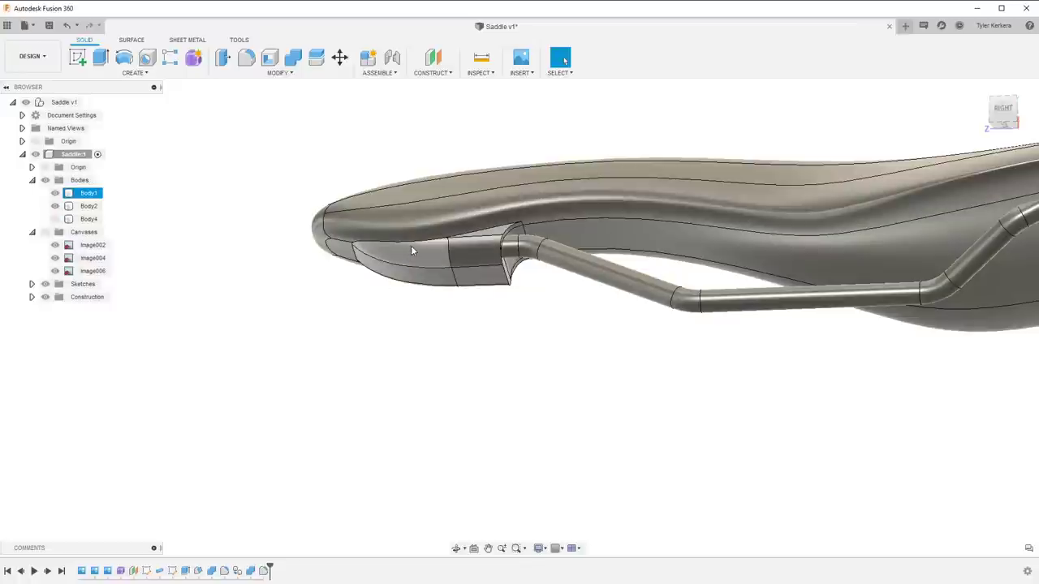
scroll(410, 249, "up", 3)
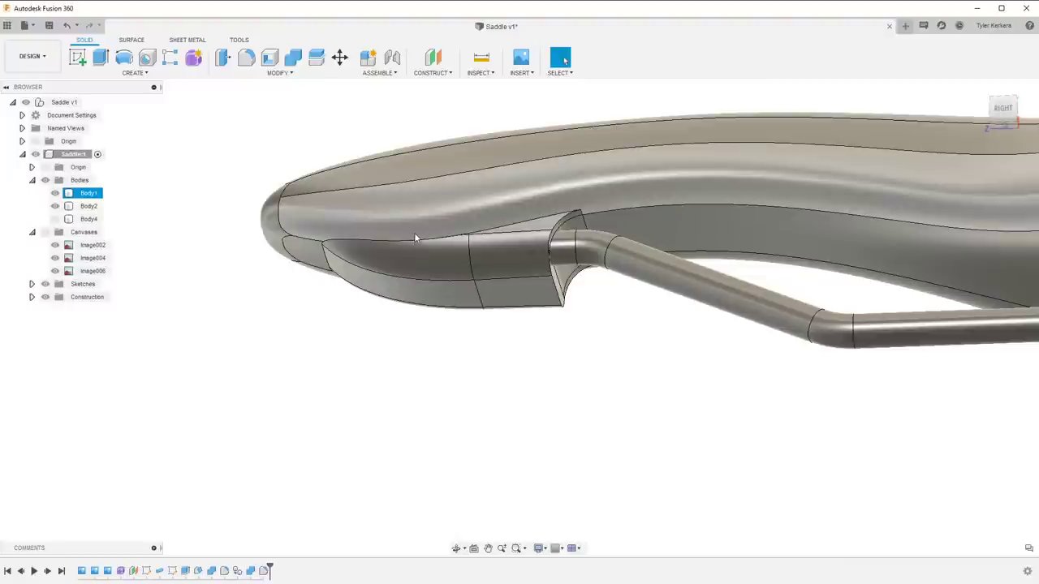
scroll(448, 294, "down", 2)
middle_click_drag(479, 268, 485, 260, "shift")
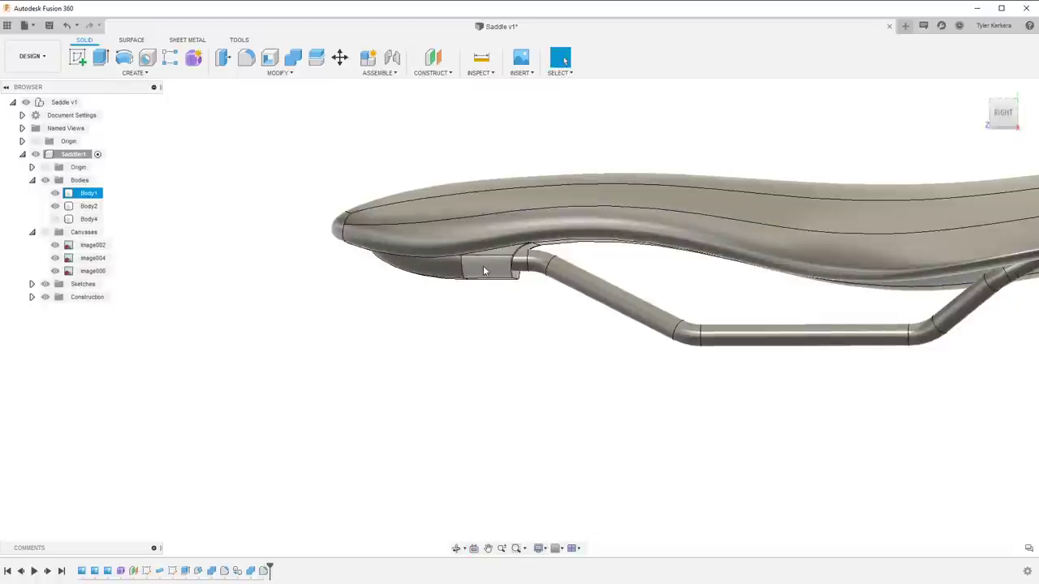
left_click(544, 374)
scroll(544, 371, "down", 2)
middle_click_drag(725, 317, 676, 290)
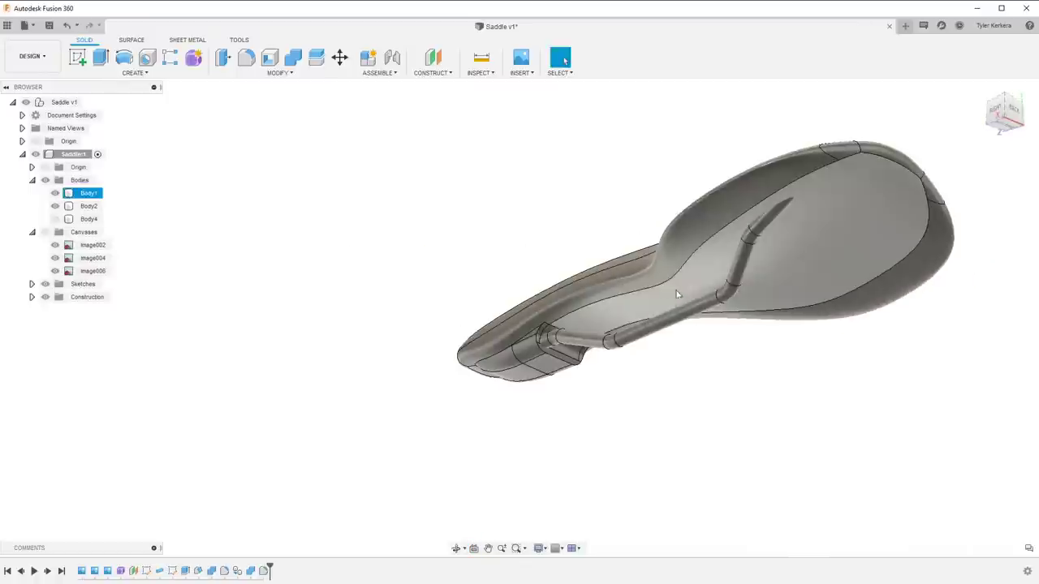
Construct a plane along the rail's sketch path near its rear bend, at a proportional distance of about 0.85
scroll(766, 236, "up", 4)
middle_click_drag(766, 236, 722, 292, "shift")
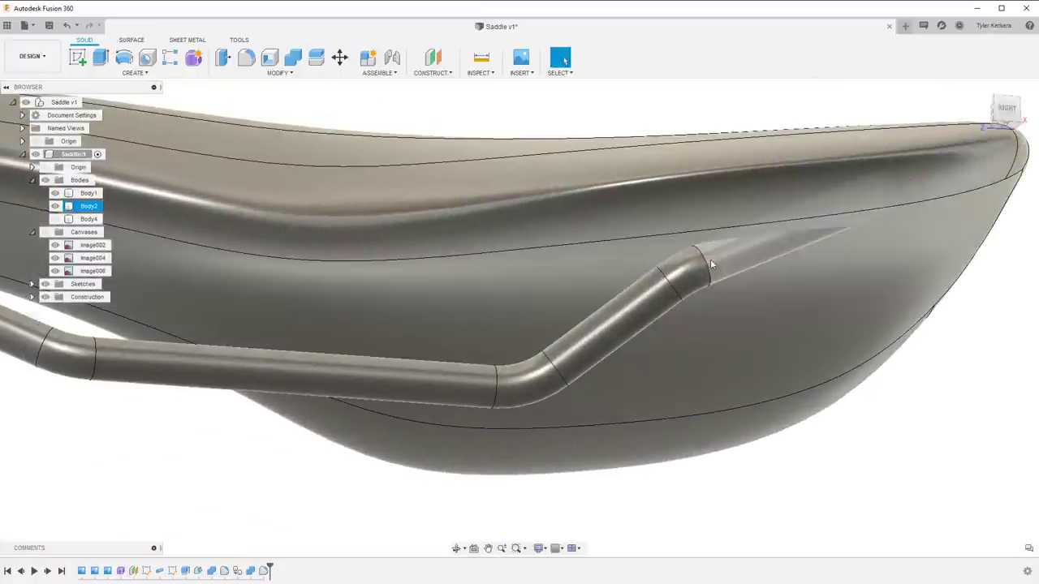
key("Escape")
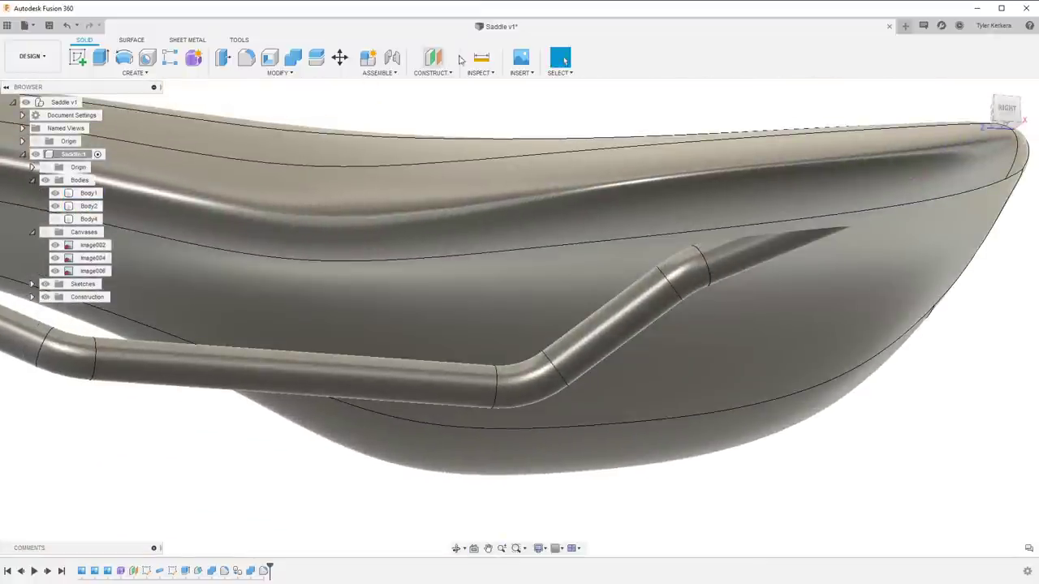
left_click(440, 76)
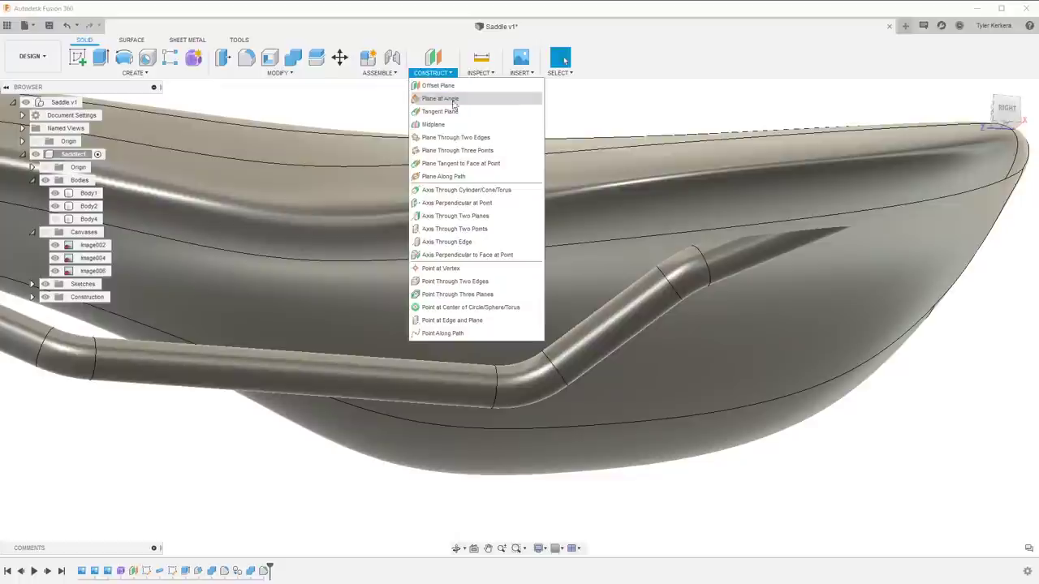
left_click(457, 180)
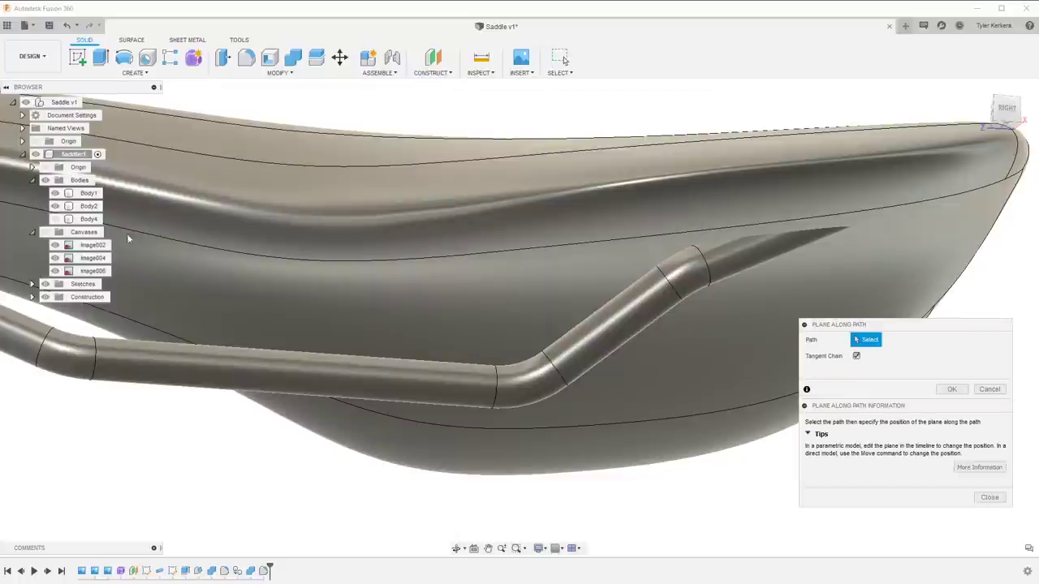
left_click(32, 284)
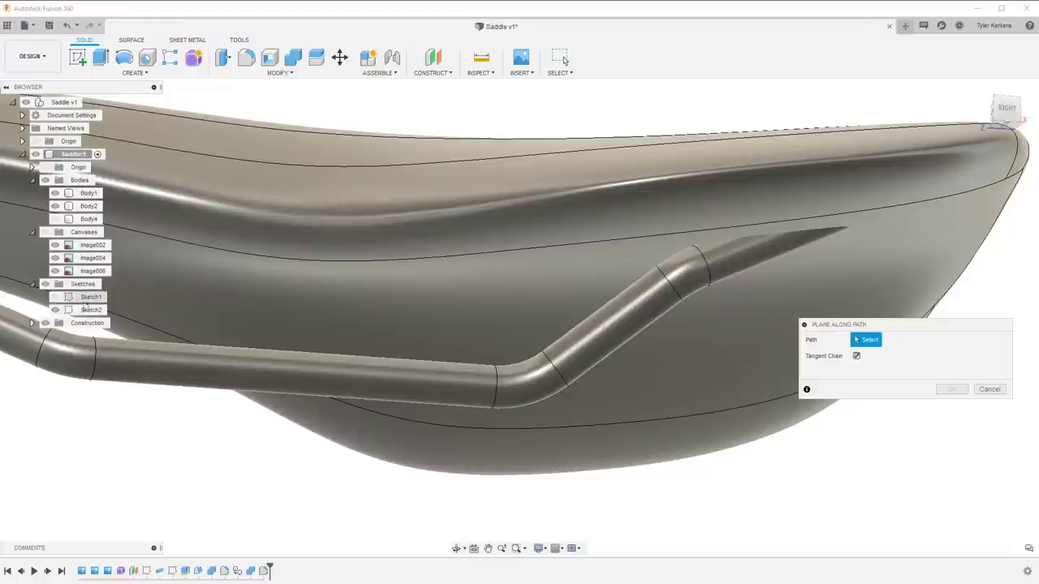
left_click(737, 253)
left_click_drag(745, 247, 714, 261)
mouse_move(714, 261)
middle_mouse_down("shift")
mouse_move(745, 258)
mouse_move(709, 265)
middle_mouse_up("shift")
left_click_drag(716, 260, 711, 262)
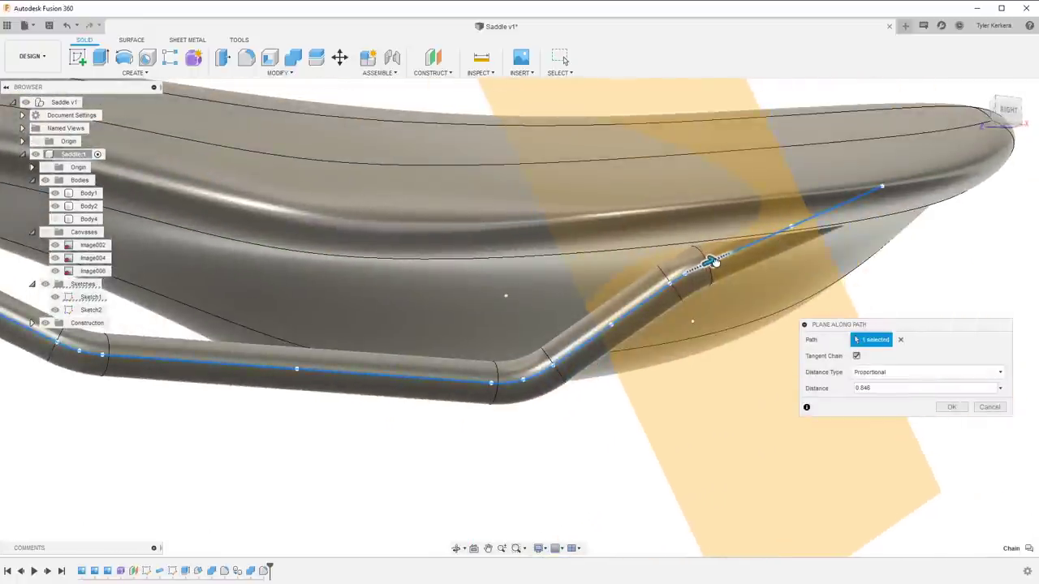
left_click(948, 407)
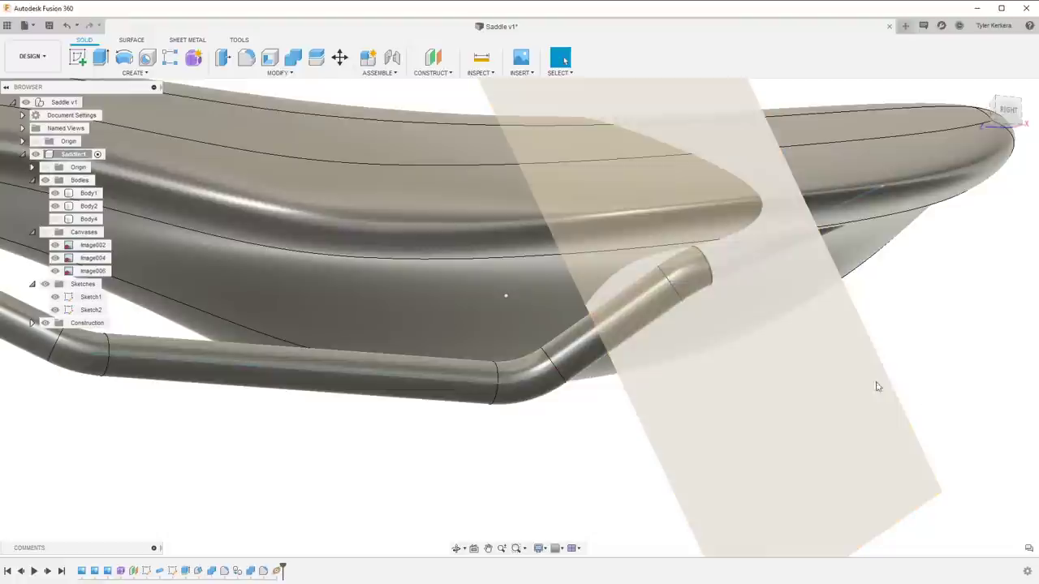
Sketch a circle about 10 mm in diameter on the new path plane, centred on the rail's centreline
left_click(651, 258)
left_click(77, 57)
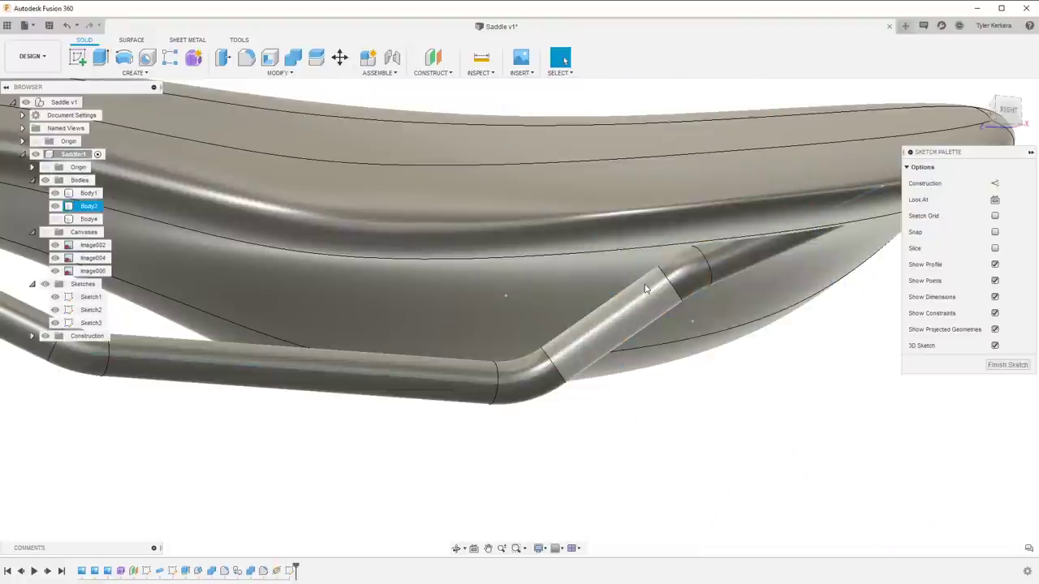
mouse_move(689, 278)
middle_mouse_down("shift")
mouse_move(722, 251)
mouse_move(704, 264)
middle_mouse_up("shift")
key("c")
key("Escape")
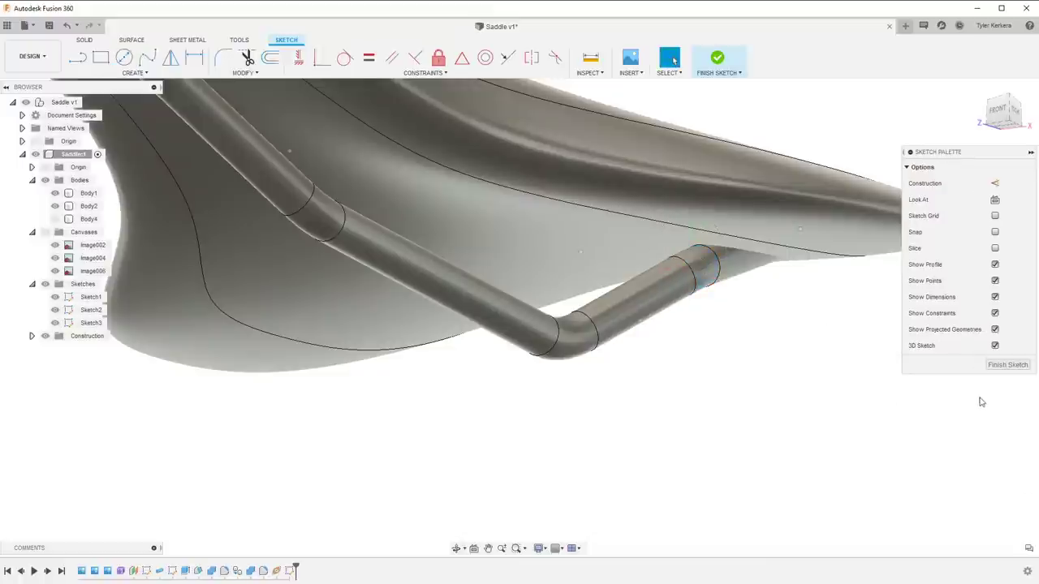
key("c")
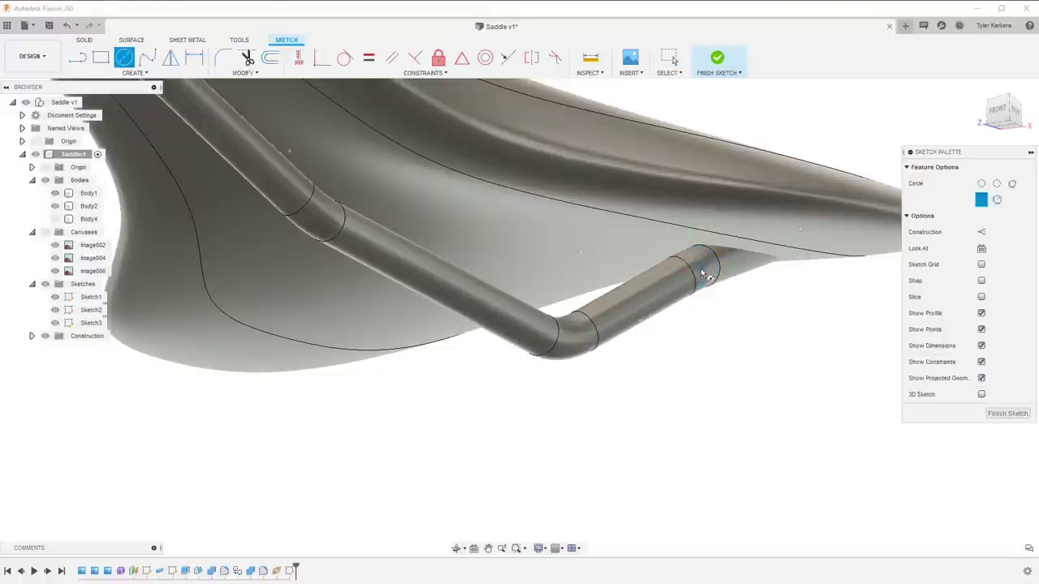
left_click(704, 270)
scroll(721, 244, "up", 3)
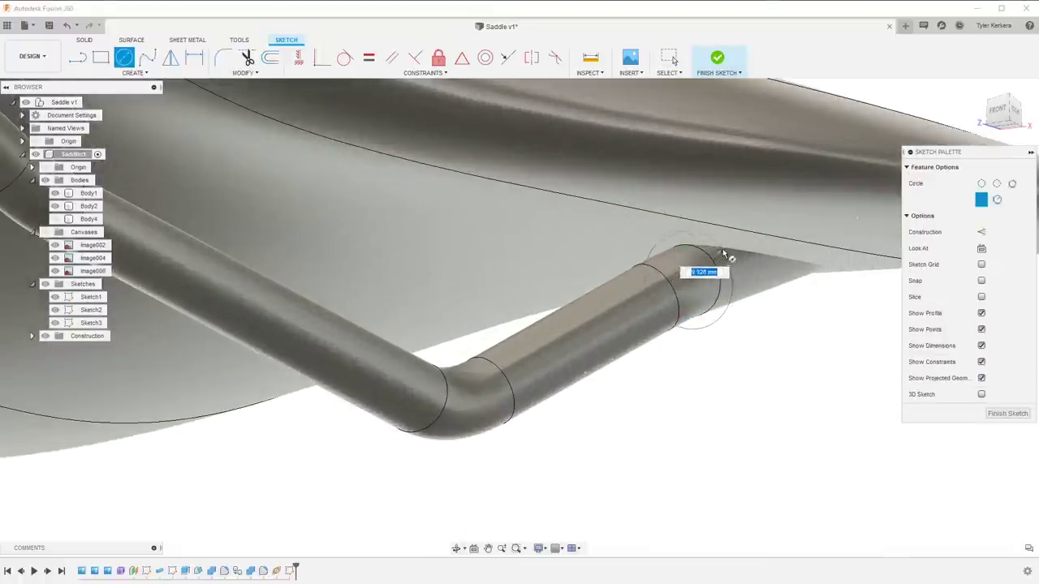
left_click(722, 248)
Extrude the circle about 36.18 mm rearward into the saddle shell with the Join operation, hiding the rail body so it is not included
middle_click_drag(755, 235, 708, 253, "shift")
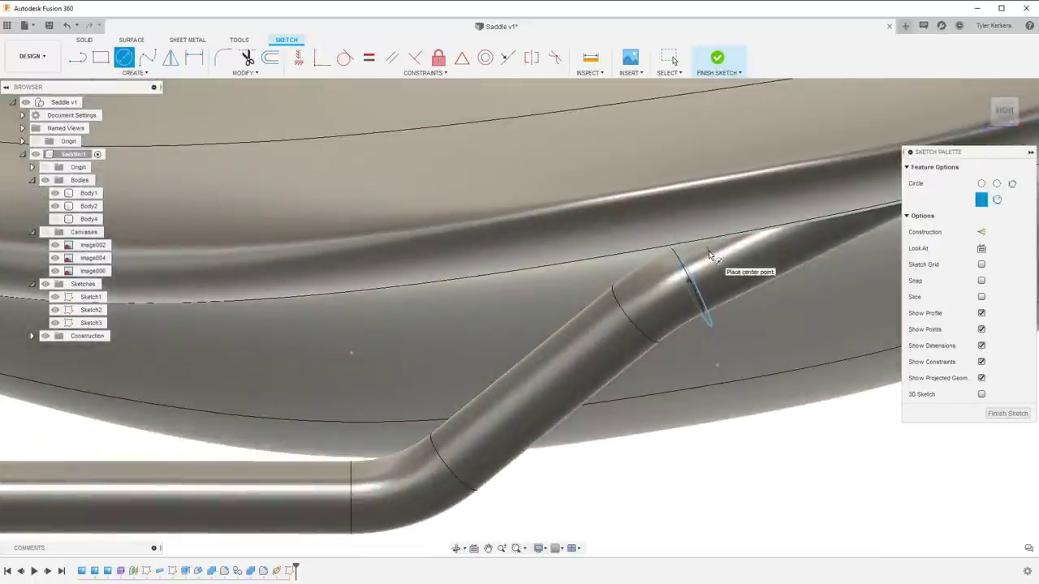
key("e")
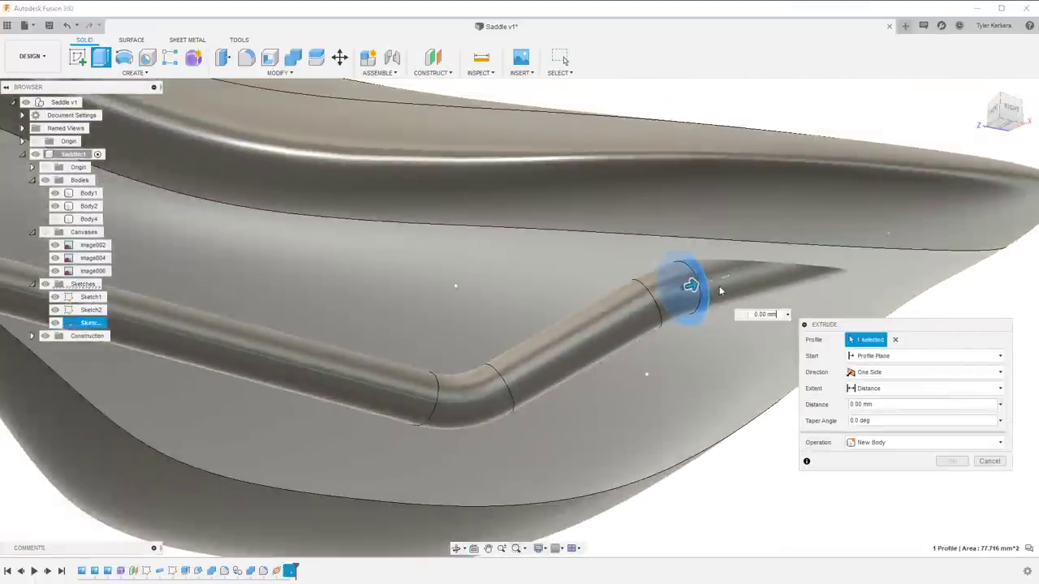
left_click_drag(682, 286, 906, 205)
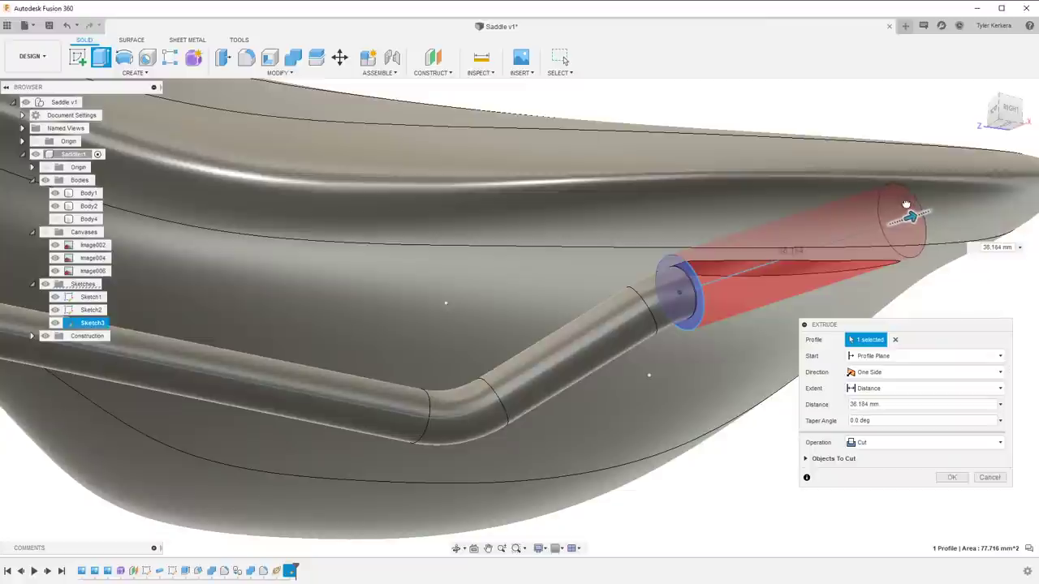
middle_click_drag(823, 254, 810, 258, "shift")
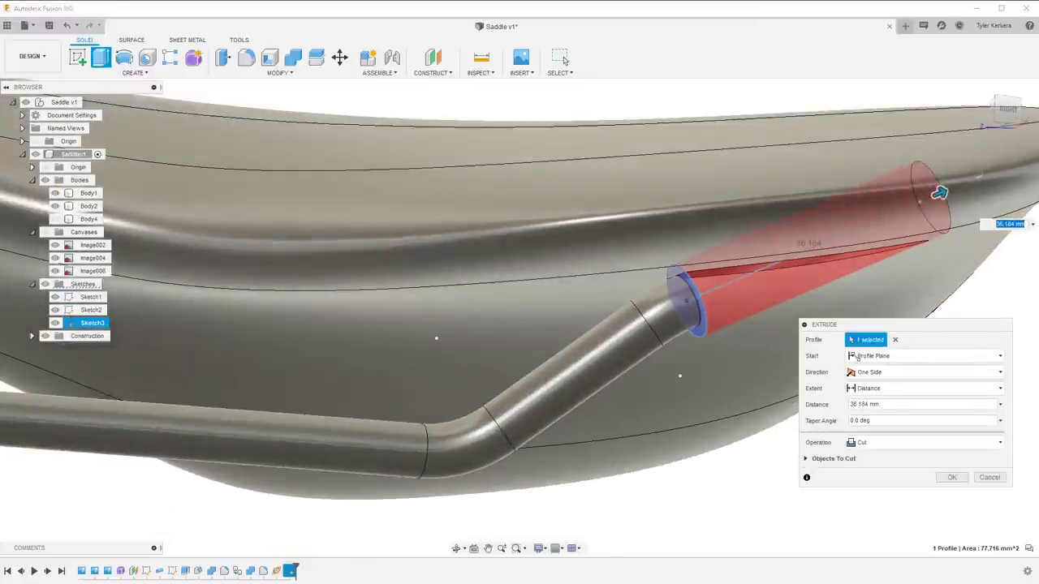
left_click(925, 443)
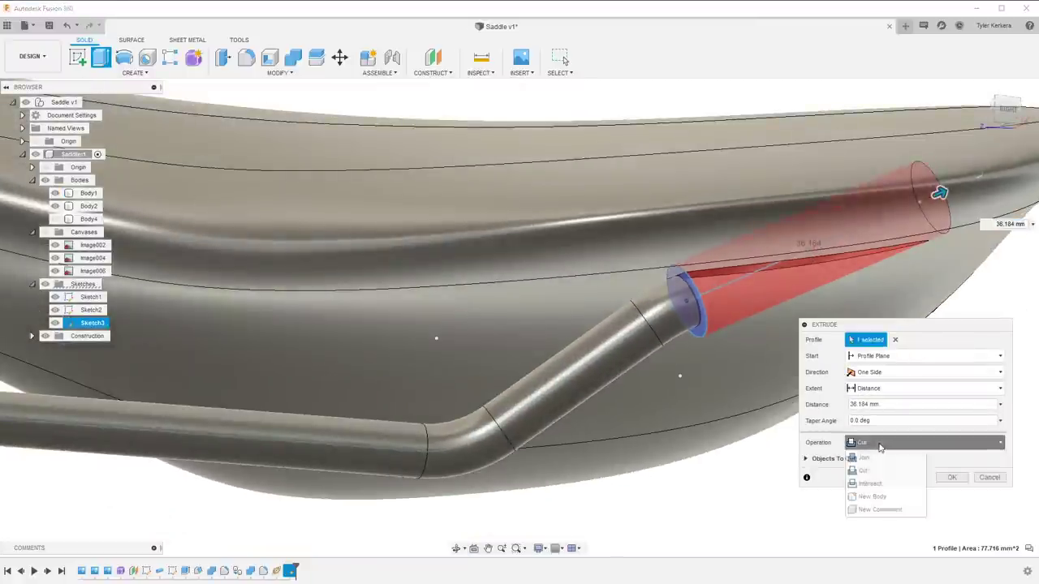
left_click(55, 206)
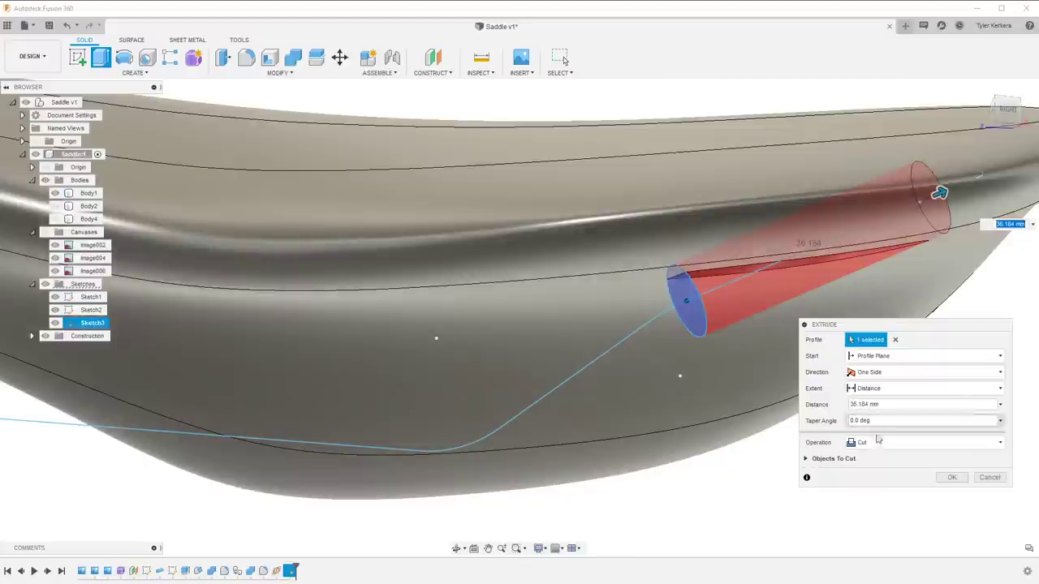
left_click(877, 455)
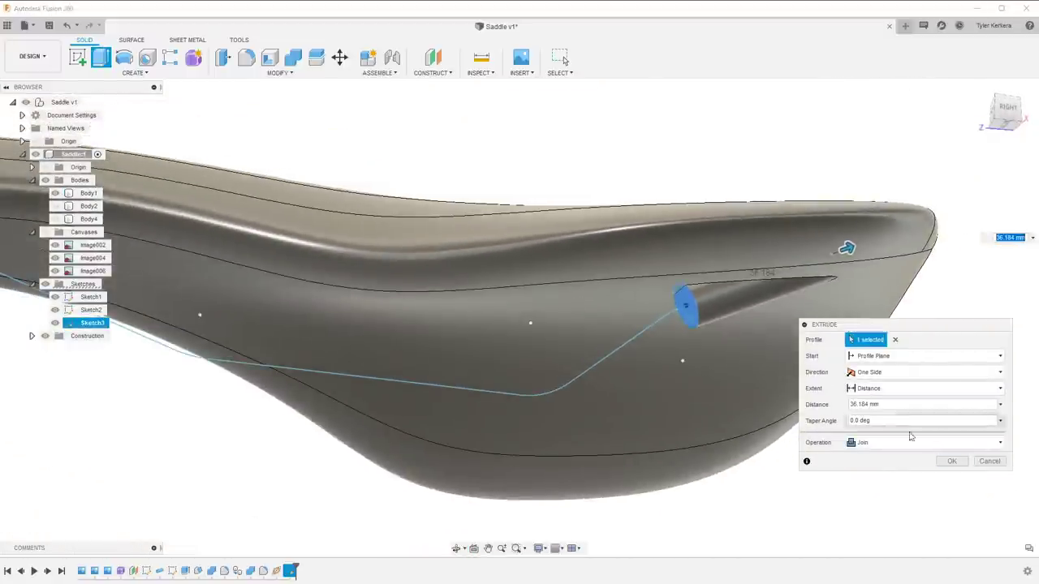
left_click(951, 462)
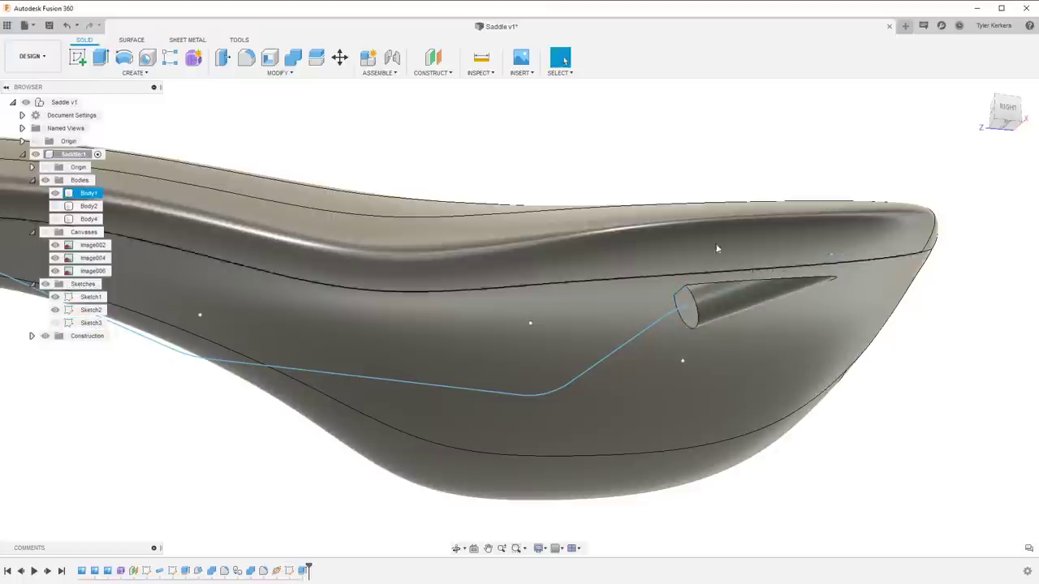
Mirror the collar's extrude feature across the saddle's lengthwise centre plane, using the Features pattern type and Adjust compute option
middle_click_drag(762, 185, 749, 169, "shift")
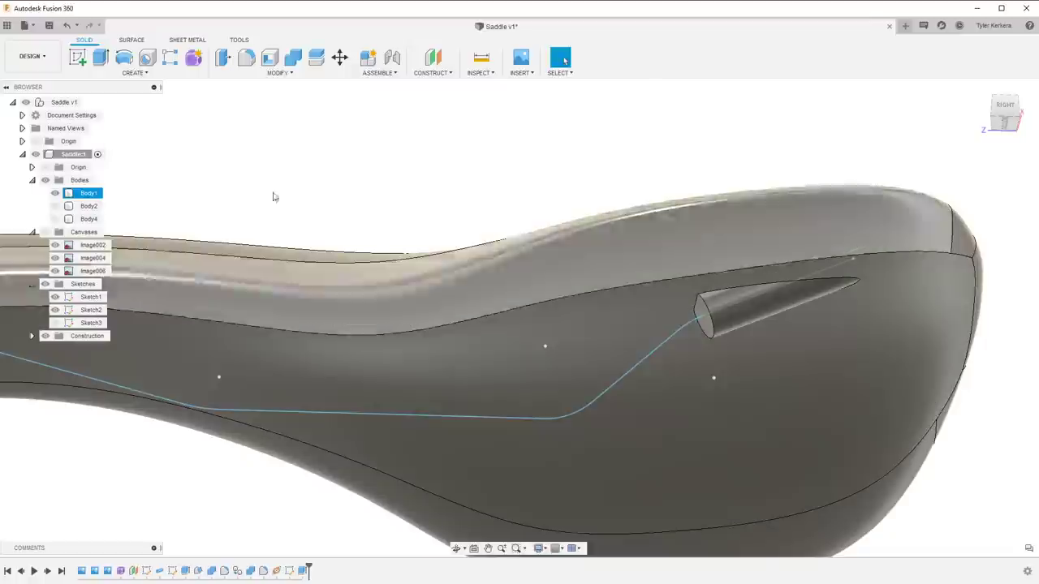
left_click(280, 183)
left_click(278, 73)
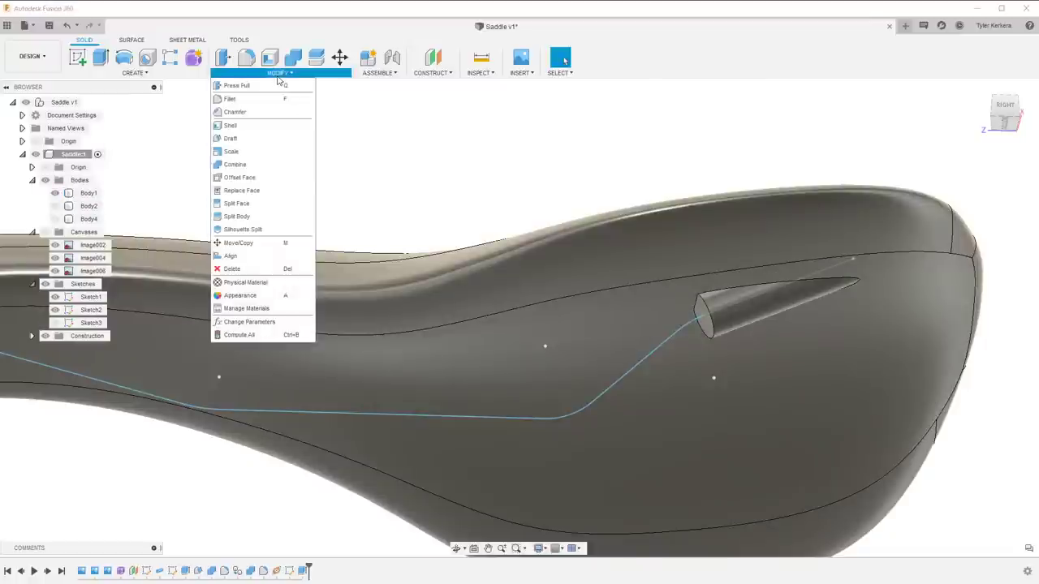
left_click(278, 73)
left_click(134, 73)
left_click(128, 332)
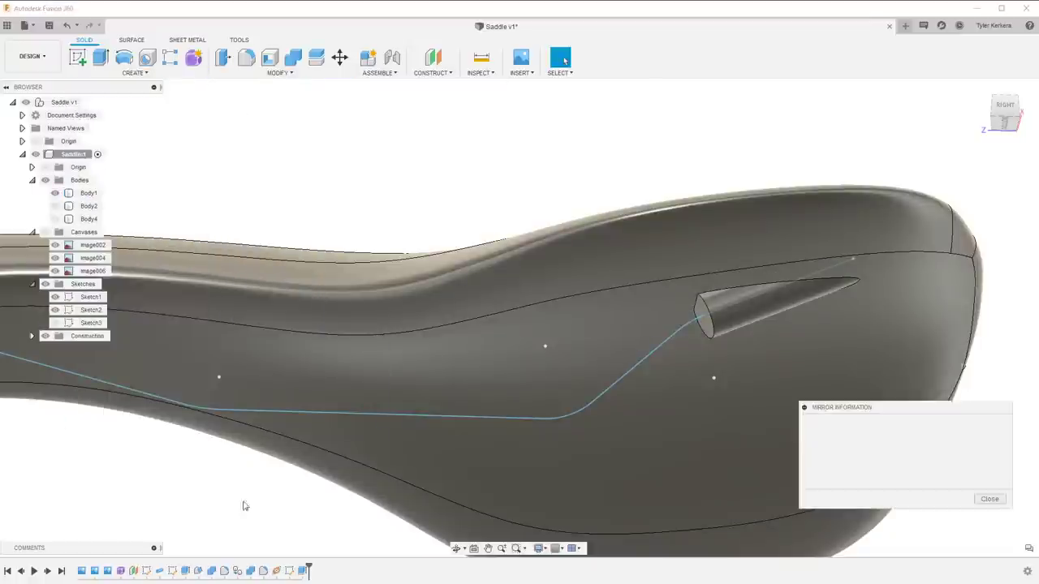
left_click(926, 345)
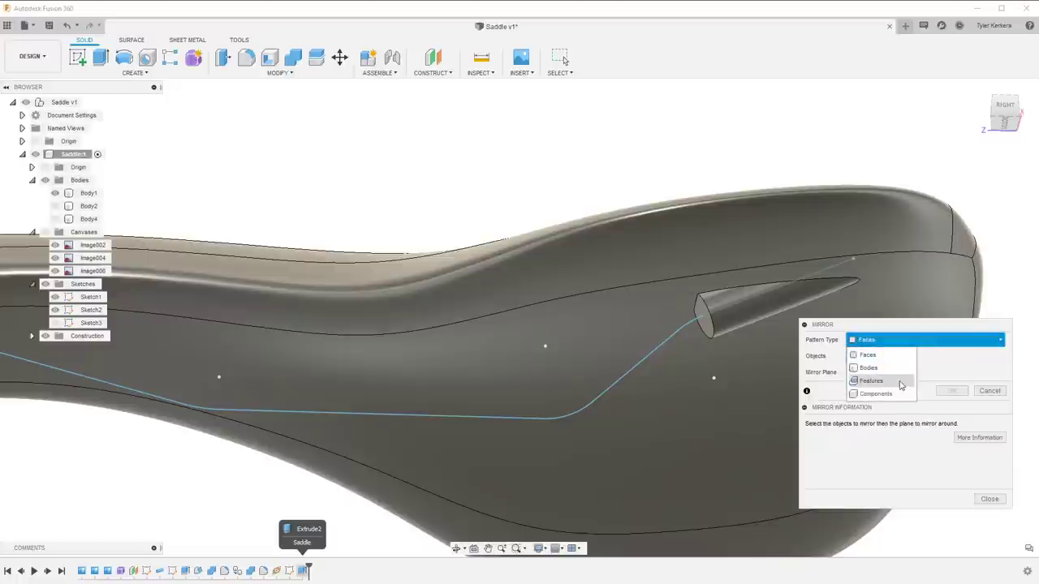
left_click(868, 374)
left_click(307, 571)
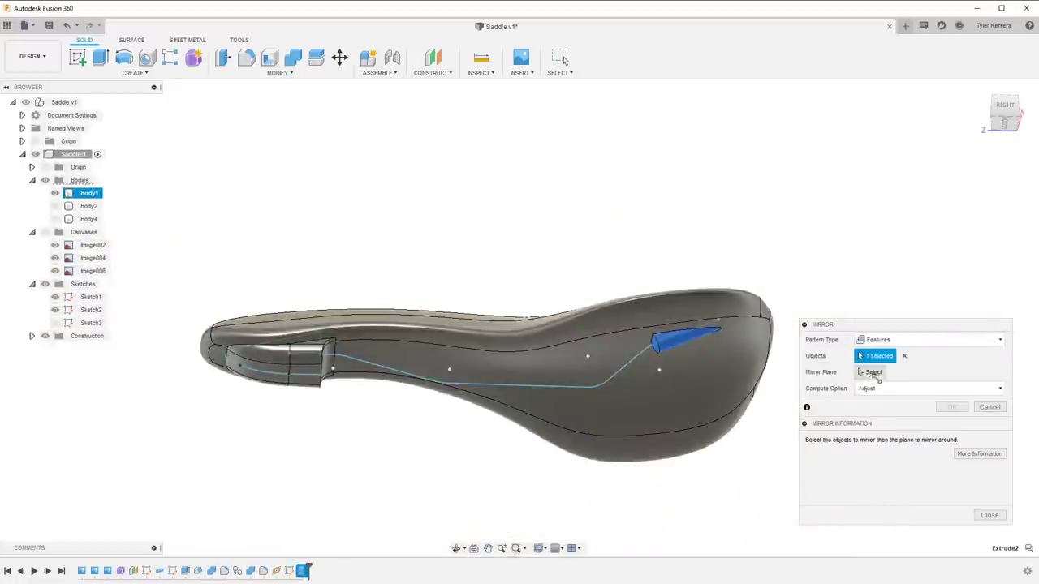
left_click(871, 372)
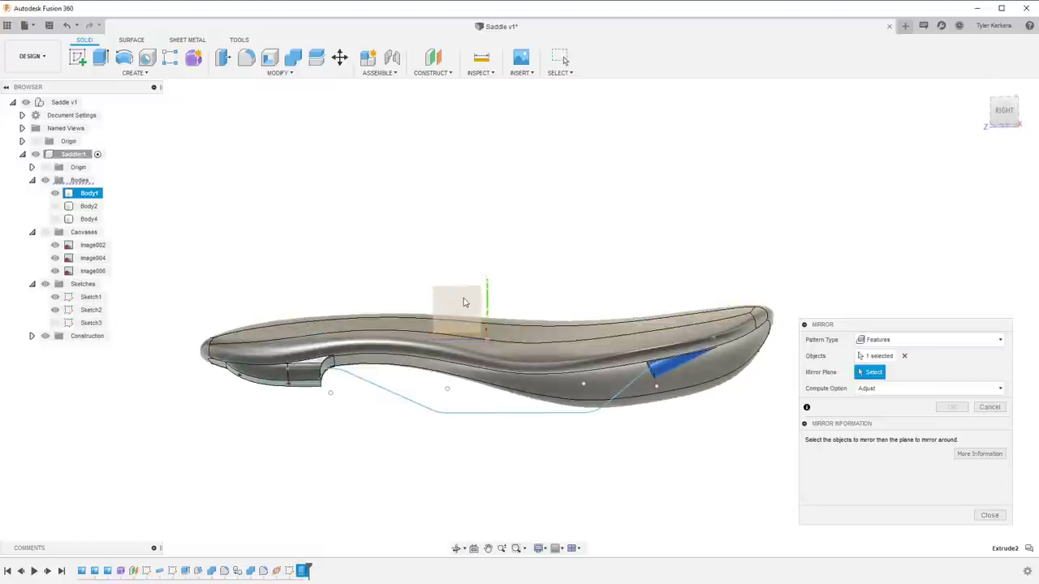
left_click(464, 302)
left_click(951, 408)
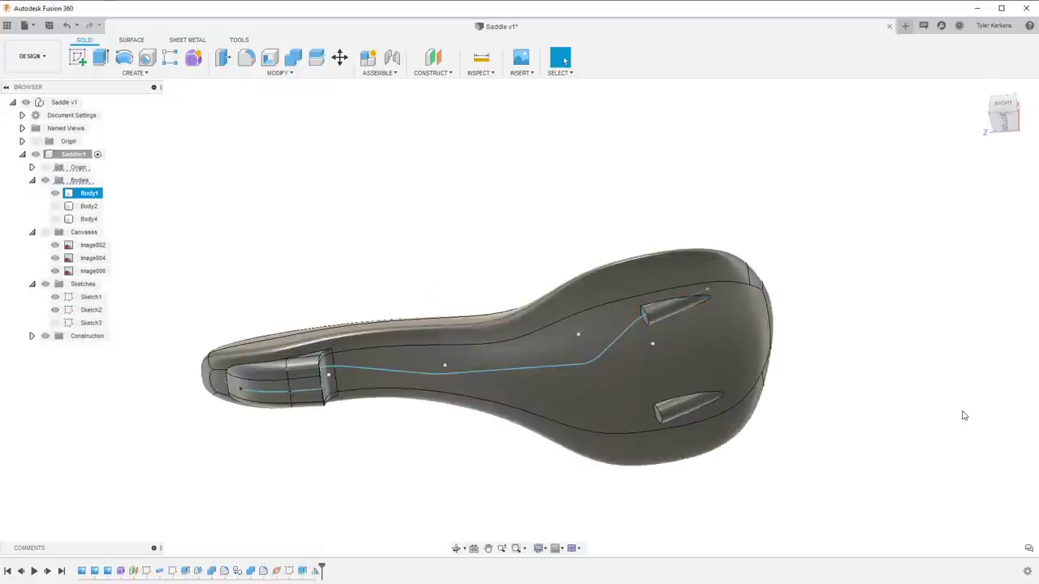
Fillet the edges where both rear collars meet the saddle's underside with a 5 mm chord length
middle_click_drag(779, 323, 760, 224, "shift")
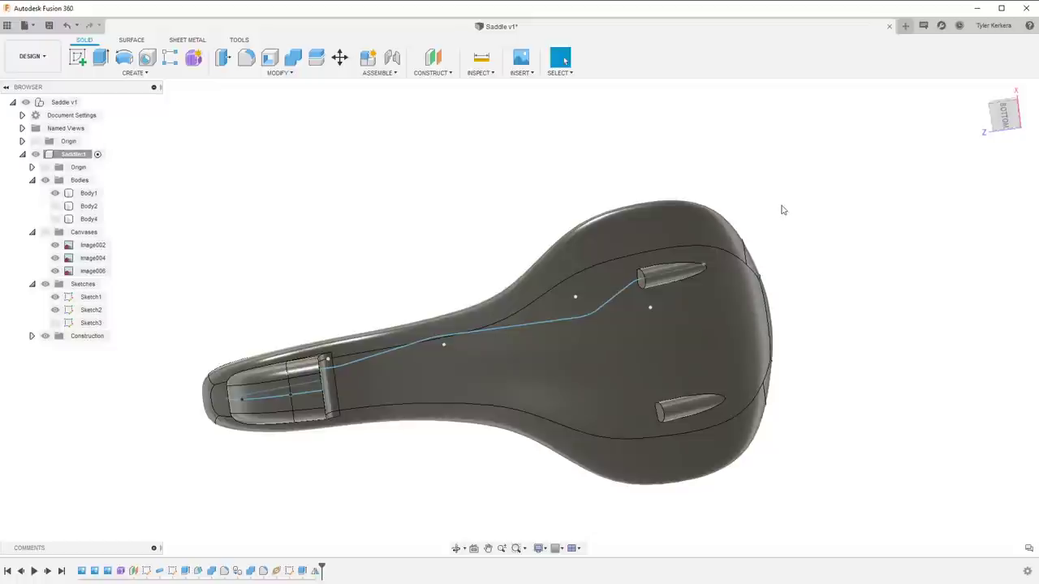
left_click(696, 251)
scroll(662, 268, "up", 3)
key("f")
left_click(662, 268)
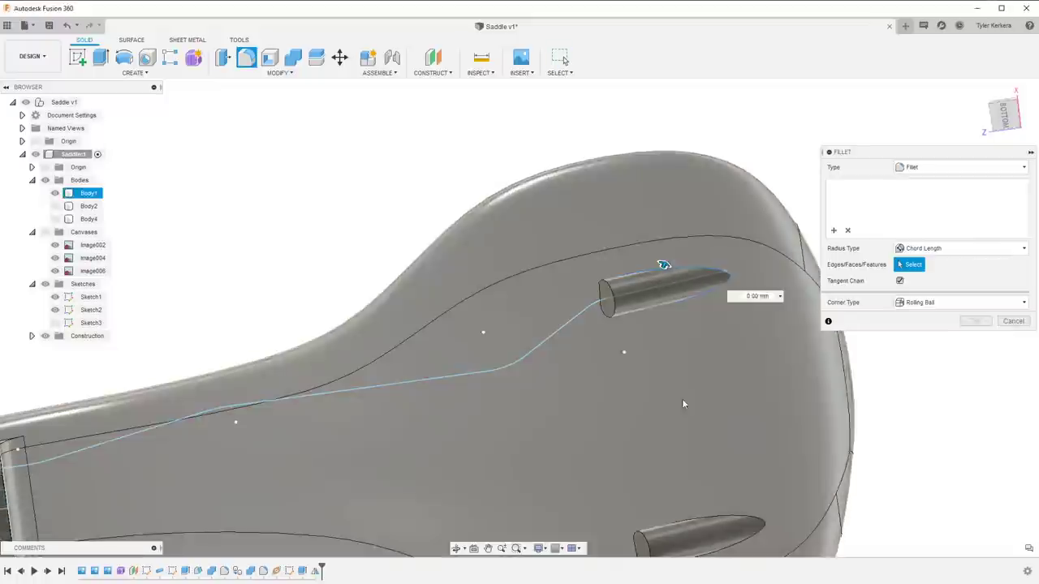
scroll(690, 371, "up", 2)
left_click(707, 369)
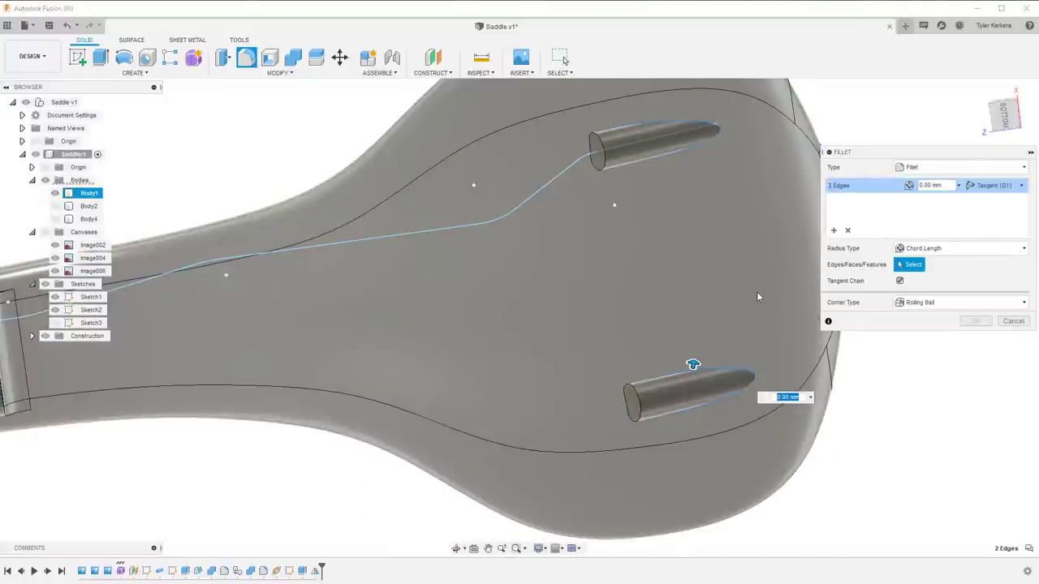
type("5")
key("Return")
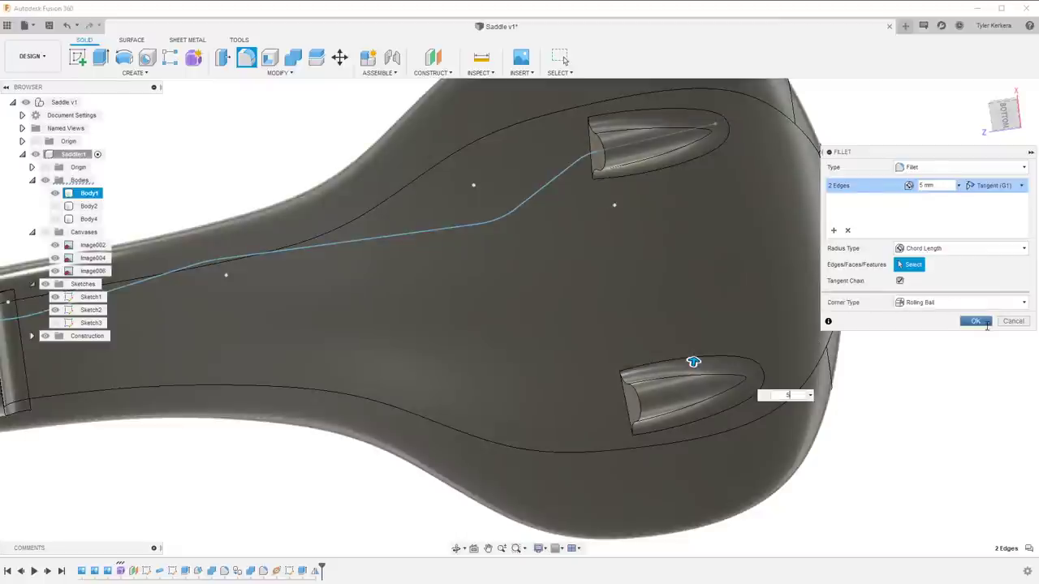
left_click(986, 322)
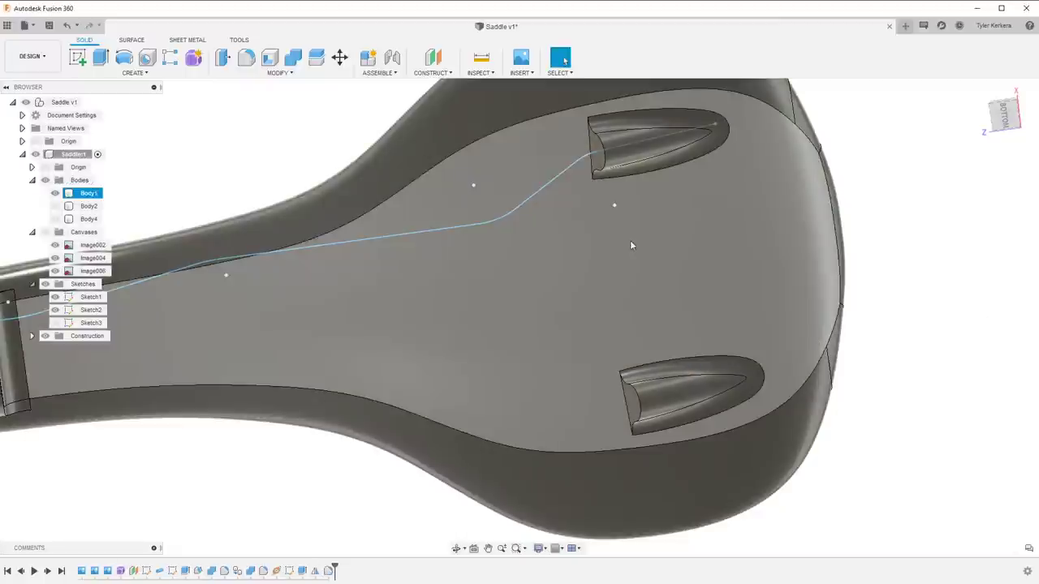
Show the rail body again and mirror its pipe feature across the saddle's lengthwise centre plane
middle_click_drag(630, 241, 704, 336, "shift")
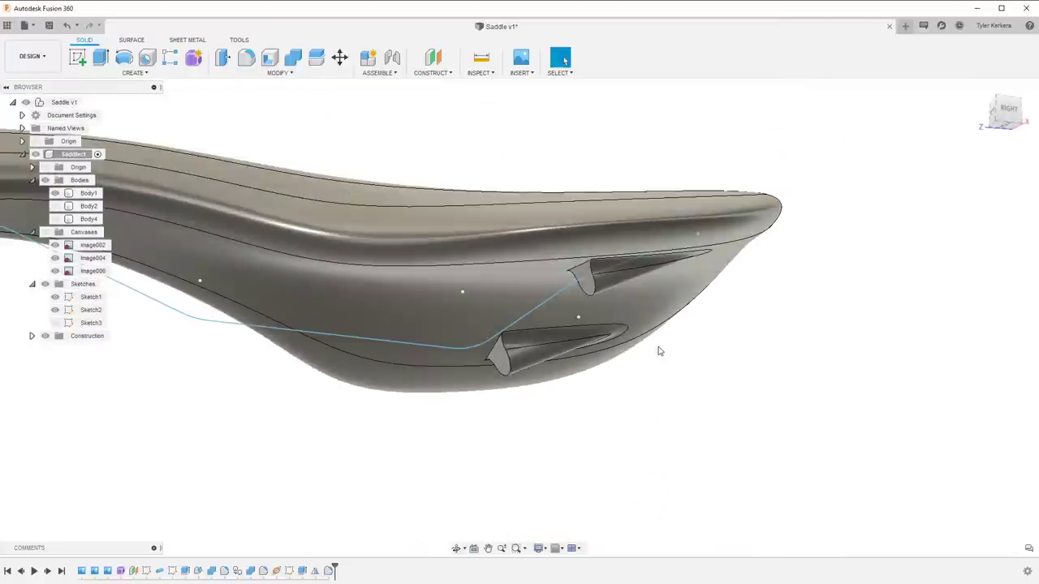
left_click(54, 206)
scroll(271, 393, "down", 1)
middle_click_drag(271, 393, 424, 398, "shift")
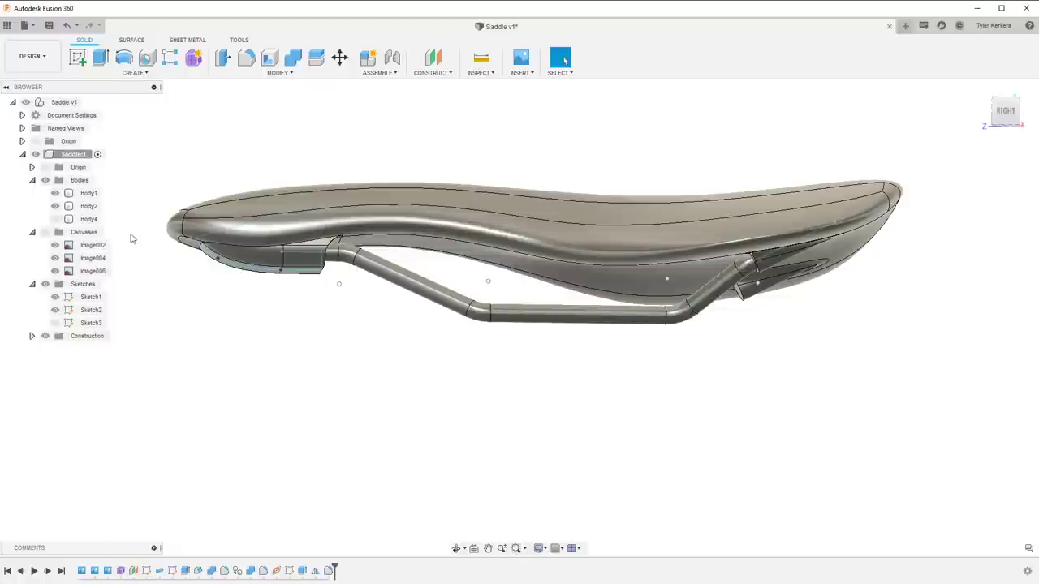
left_click(195, 73)
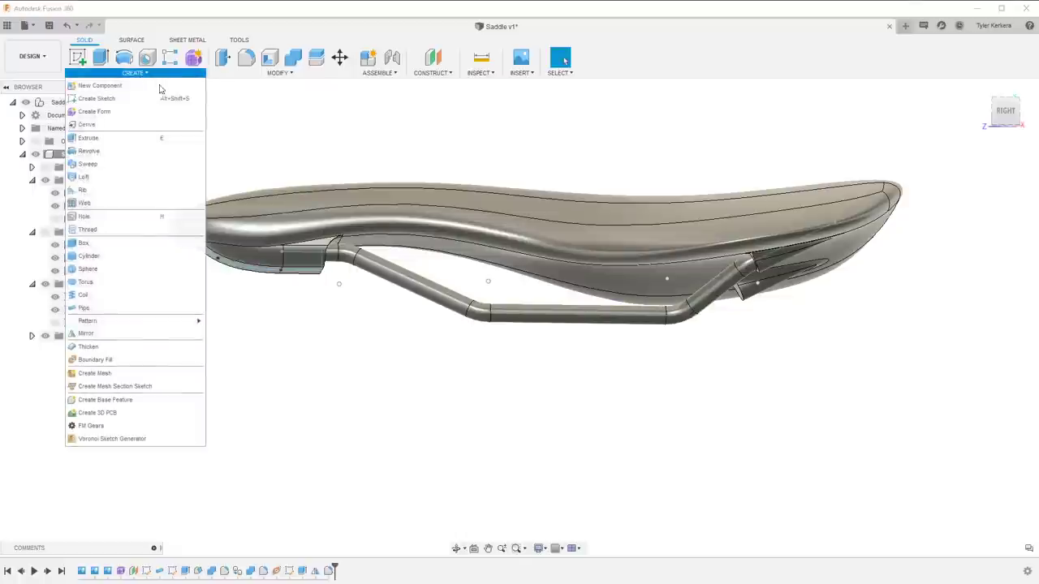
left_click(128, 333)
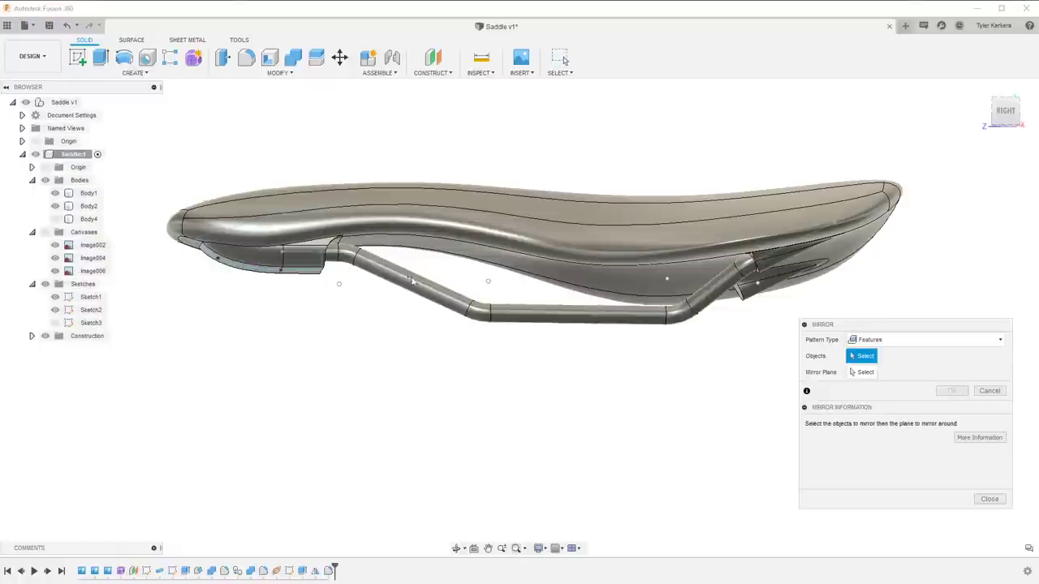
left_click(459, 297)
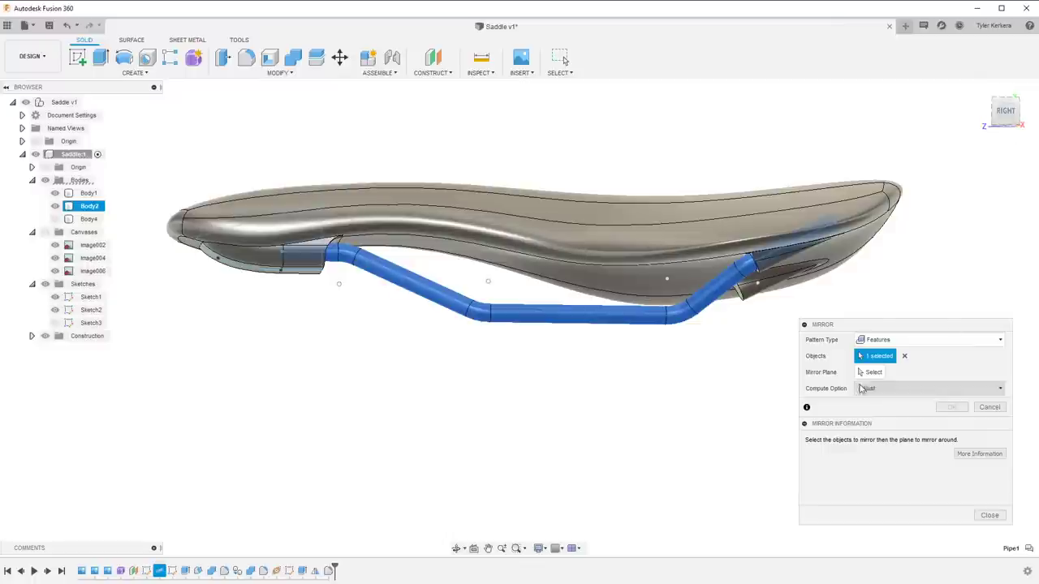
left_click(873, 372)
left_click(519, 189)
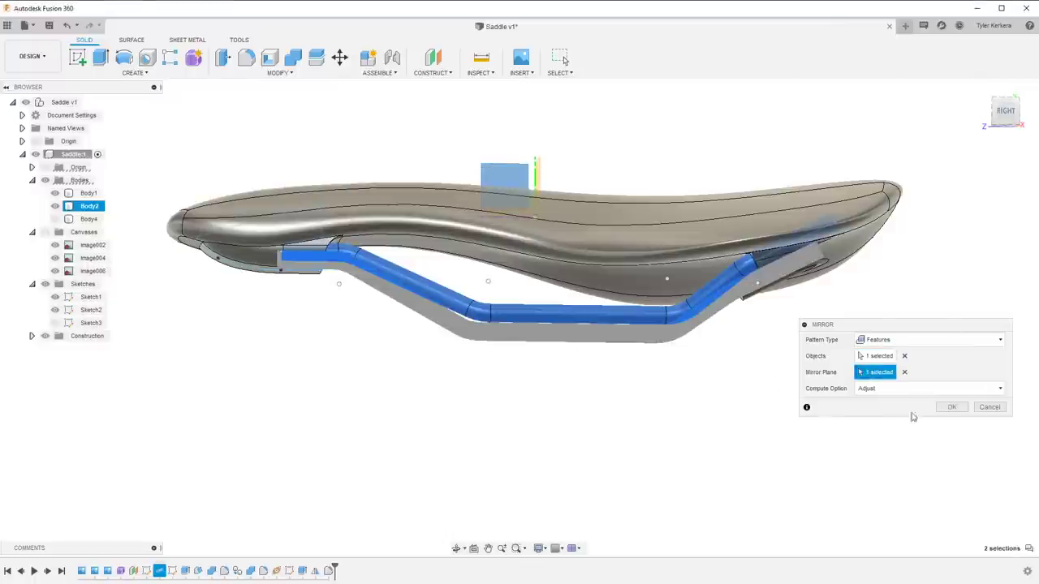
left_click(951, 407)
mouse_move(747, 317)
middle_mouse_down("shift")
mouse_move(755, 308)
mouse_move(749, 319)
middle_mouse_up("shift")
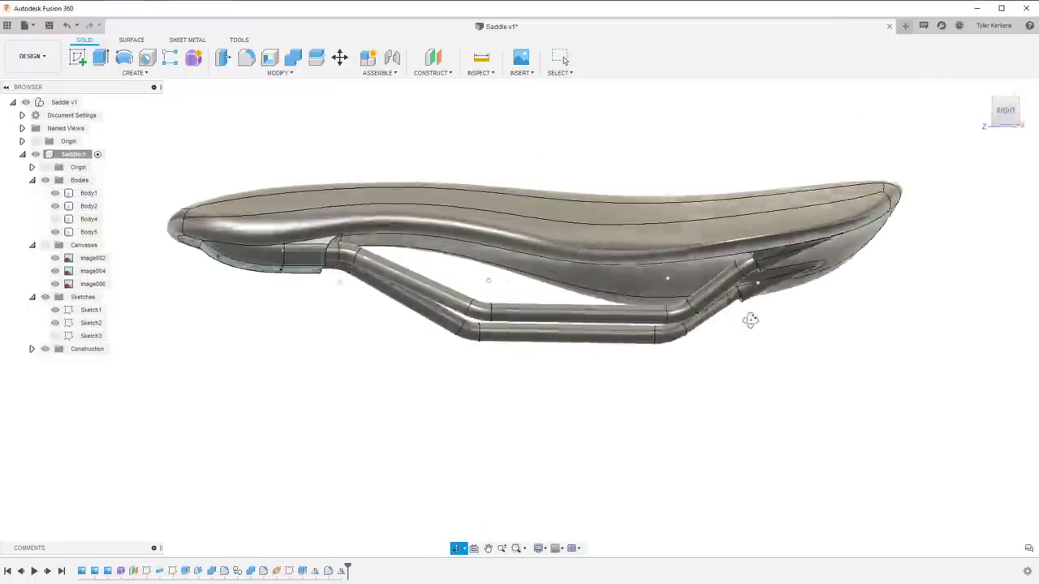
key("Escape")
Hide the sketches, set the view to the saddle's right side, and collapse the sketch and canvas folders
mouse_move(455, 349)
middle_mouse_down("shift")
mouse_move(462, 354)
mouse_move(444, 383)
mouse_move(458, 361)
middle_mouse_up("shift")
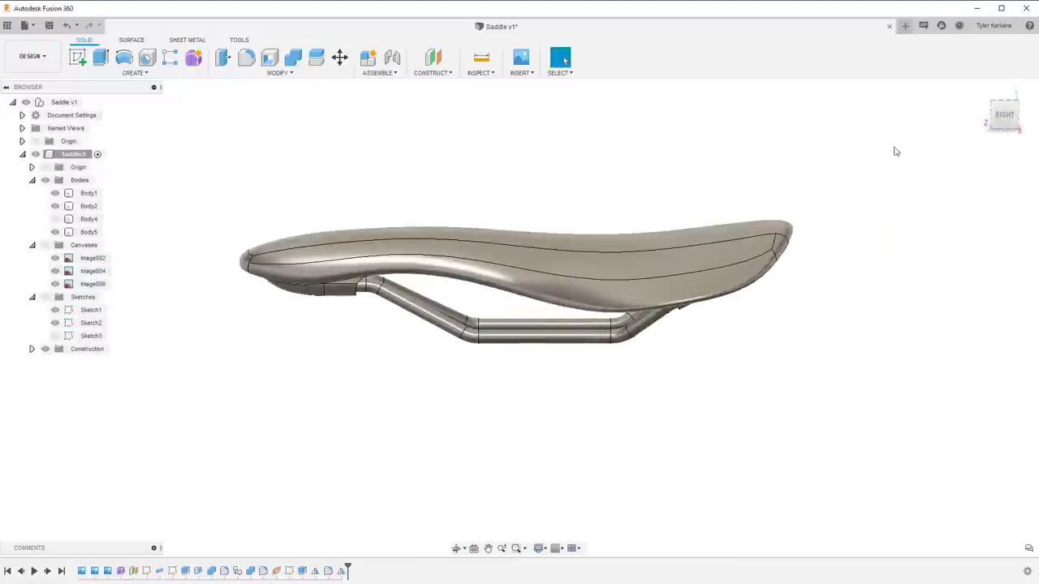
left_click(1004, 114)
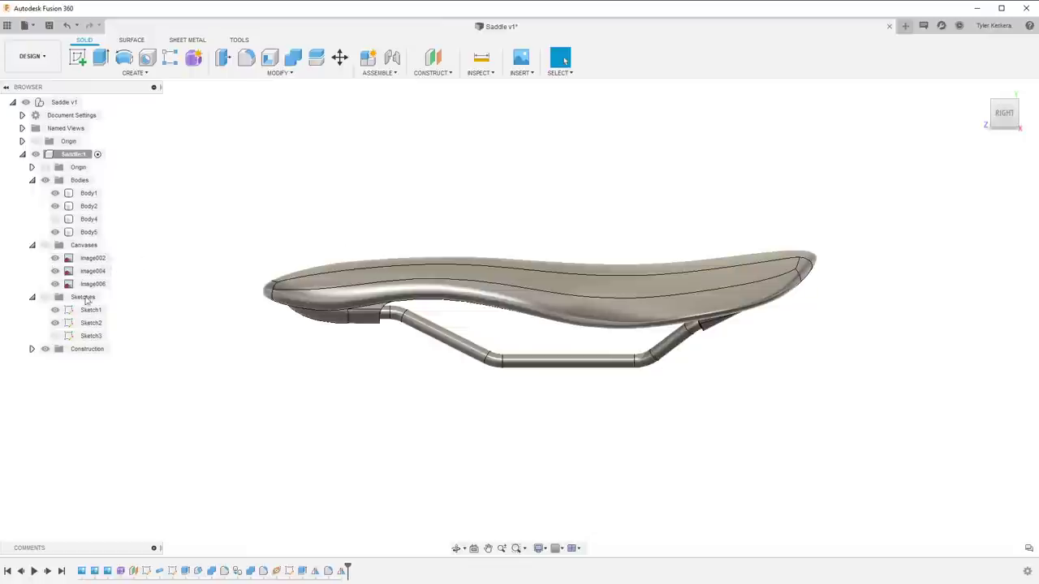
left_click(32, 297)
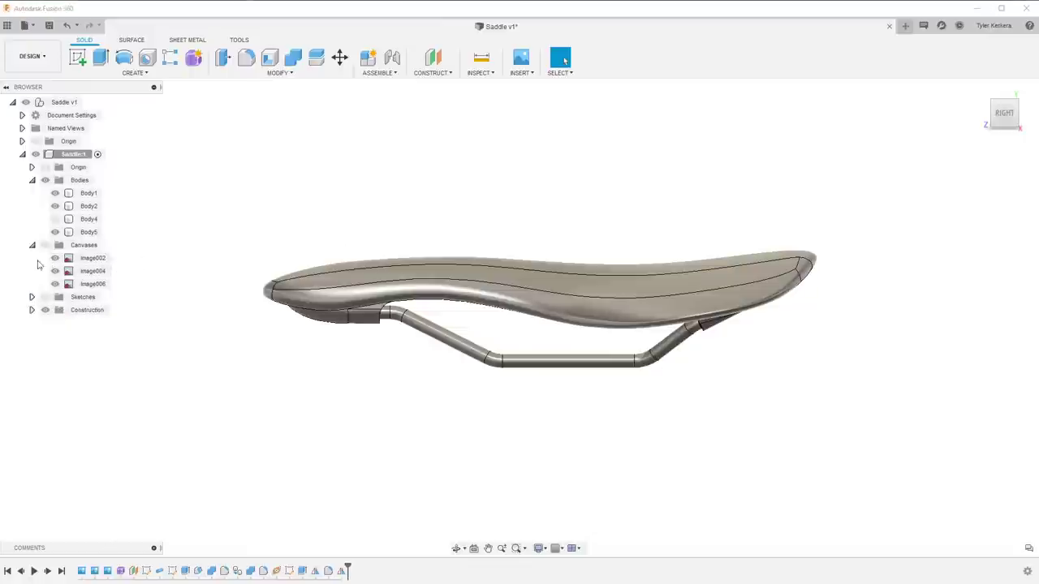
left_click(32, 245)
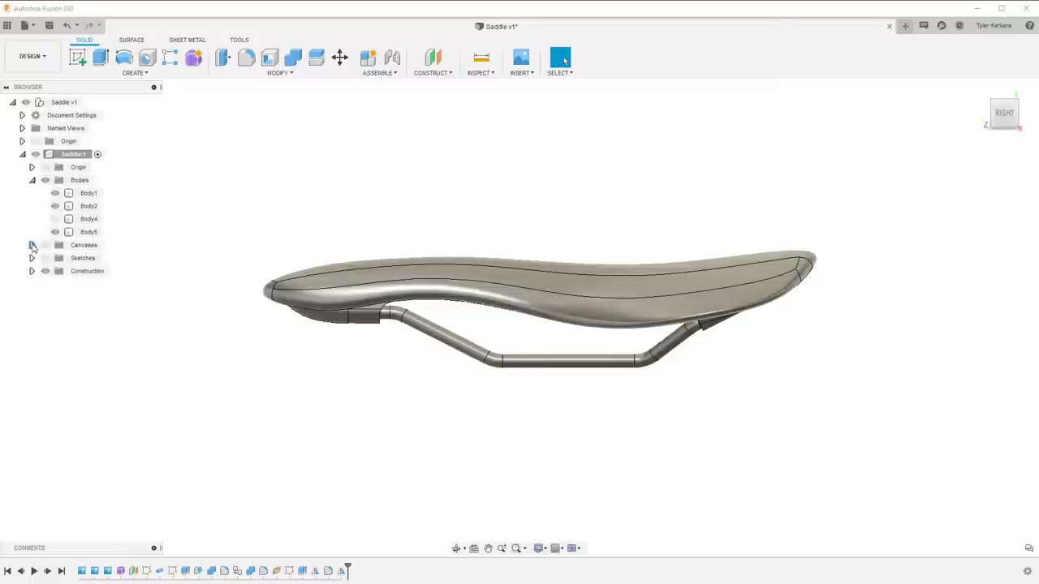
Examine the saddle with both rails from the rear and the right side
scroll(218, 353, "down", 3)
middle_click_drag(222, 374, 271, 365, "shift")
scroll(448, 326, "up", 5)
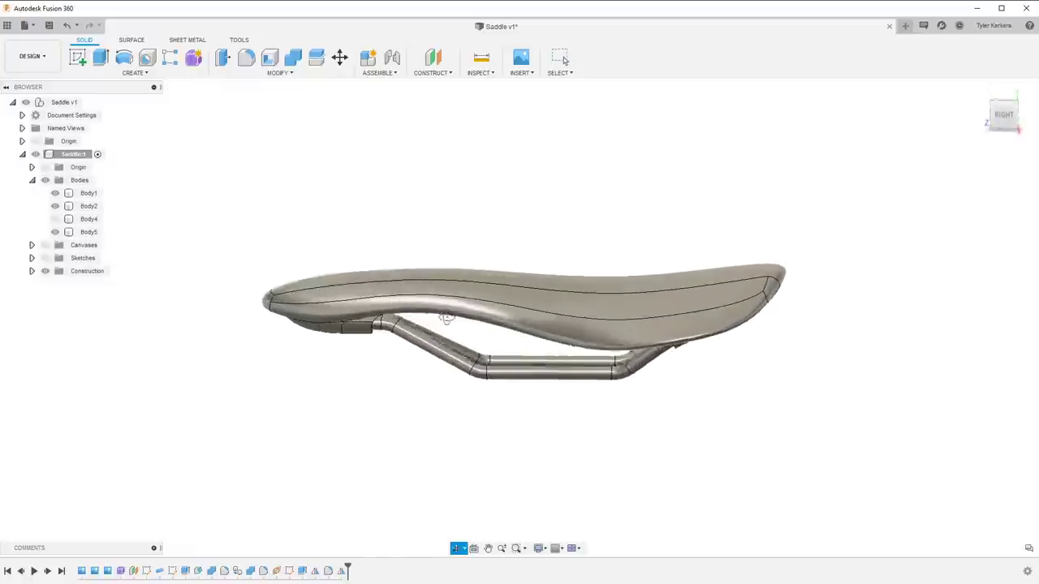
middle_click_drag(448, 326, 441, 452, "shift")
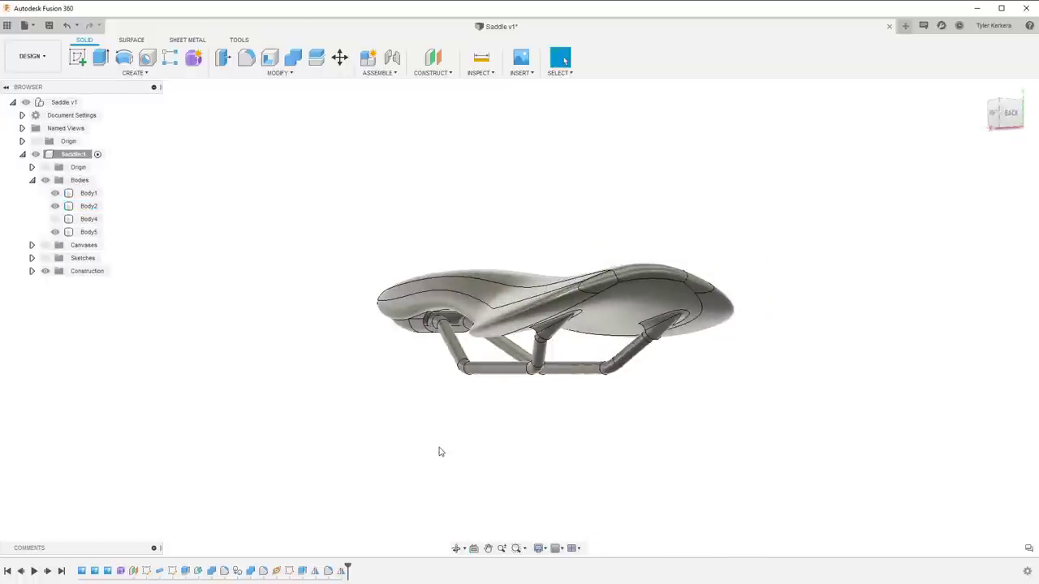
middle_click_drag(322, 351, 361, 348, "shift")
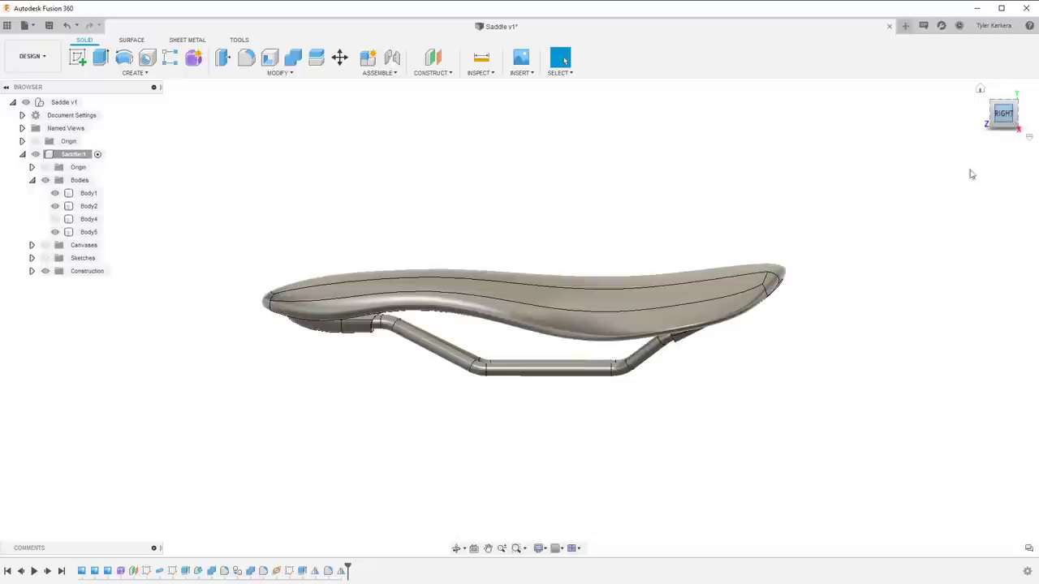
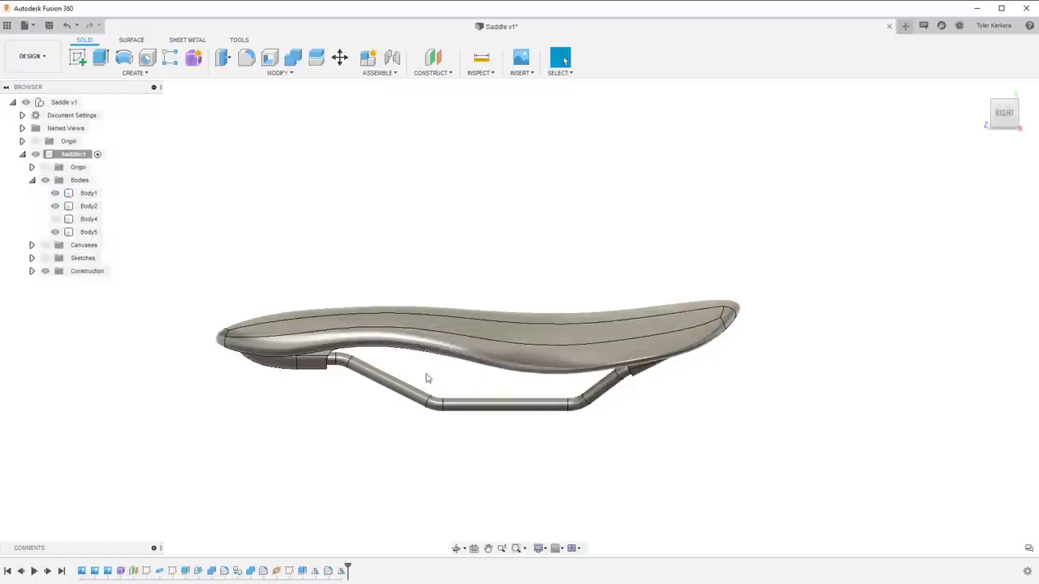
Examine the saddle and its rails from slightly below and from the right side
scroll(411, 309, "down", 3)
scroll(411, 311, "up", 3)
middle_click_drag(392, 333, 389, 312, "shift")
key("Escape")
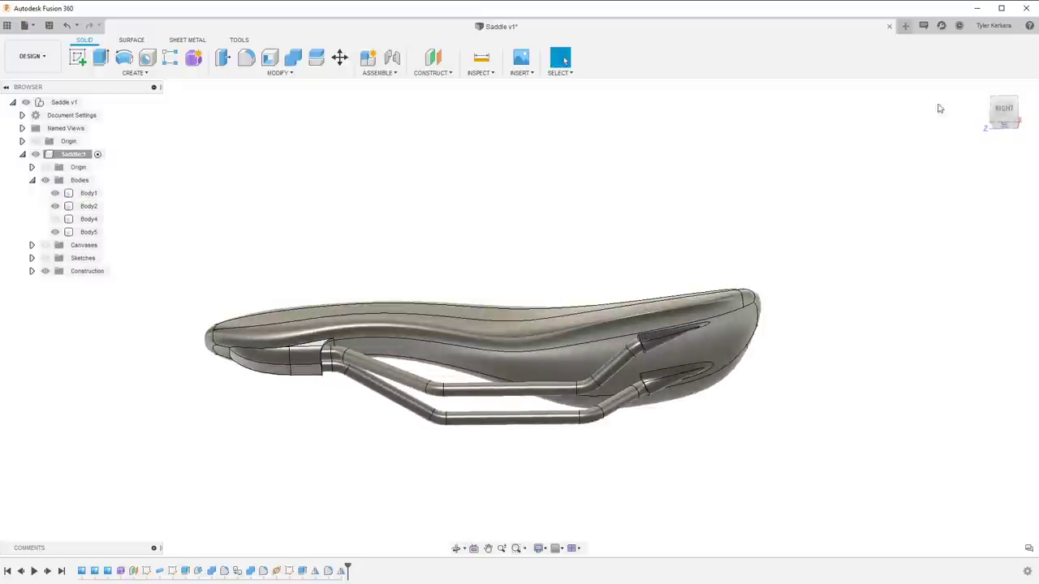
left_click(998, 114)
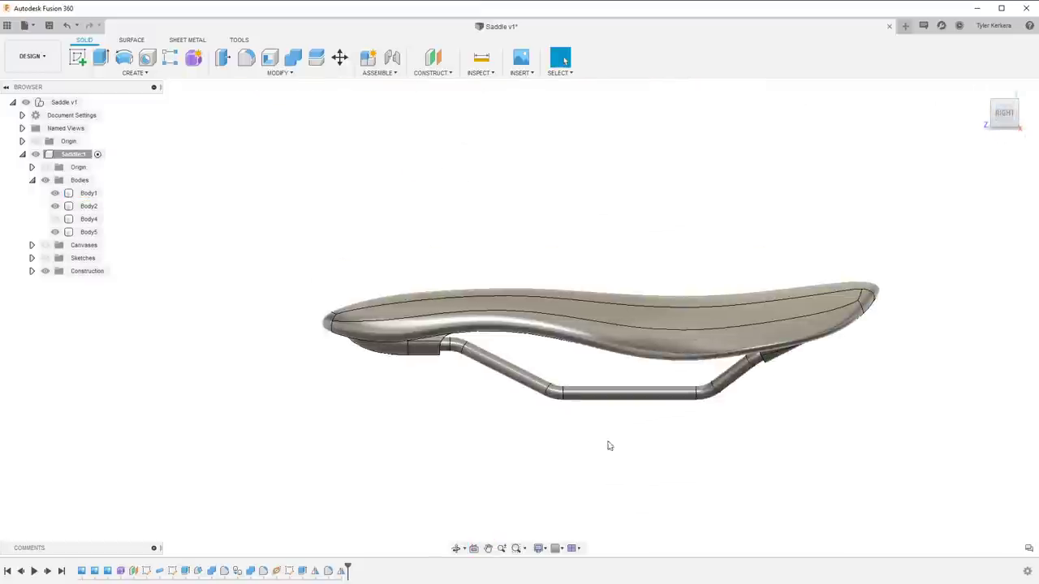
scroll(570, 406, "up", 3)
scroll(566, 383, "down", 3)
middle_click_drag(538, 362, 508, 350)
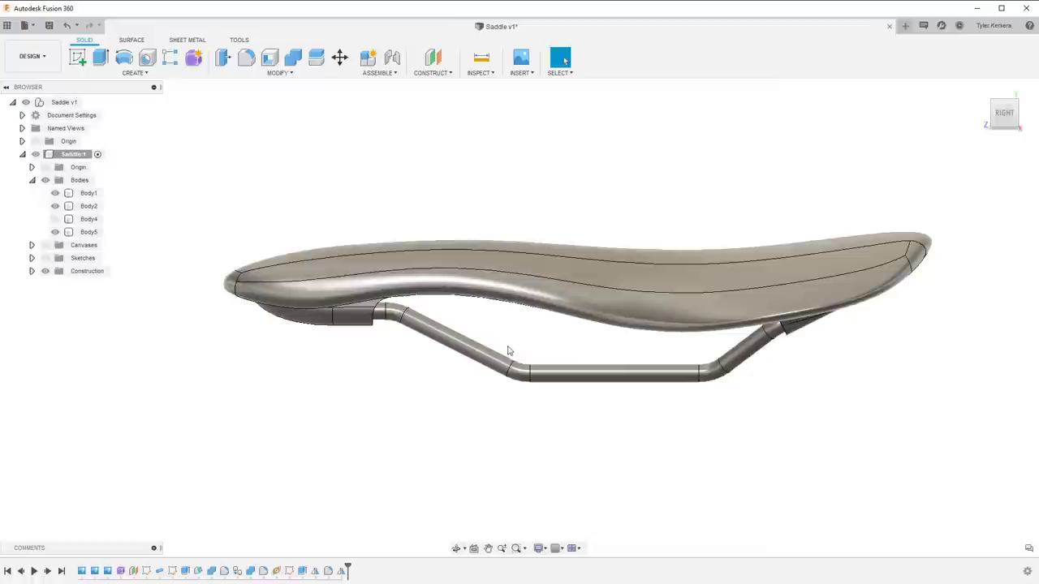
On the lengthwise centre plane, sketch a fit point spline along the saddle's lower edge, extending past the nose and the tail
left_click(77, 57)
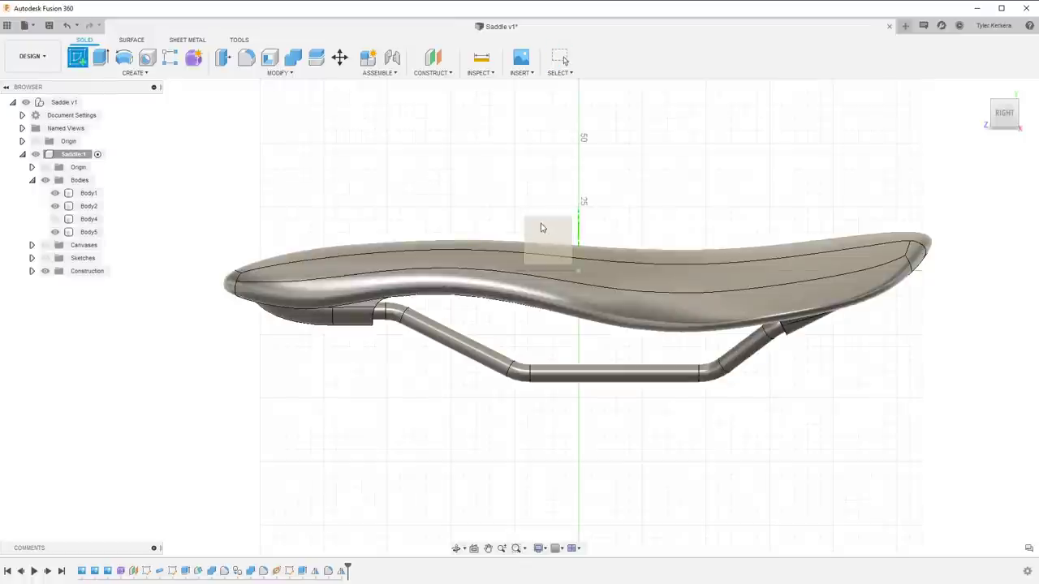
left_click(542, 229)
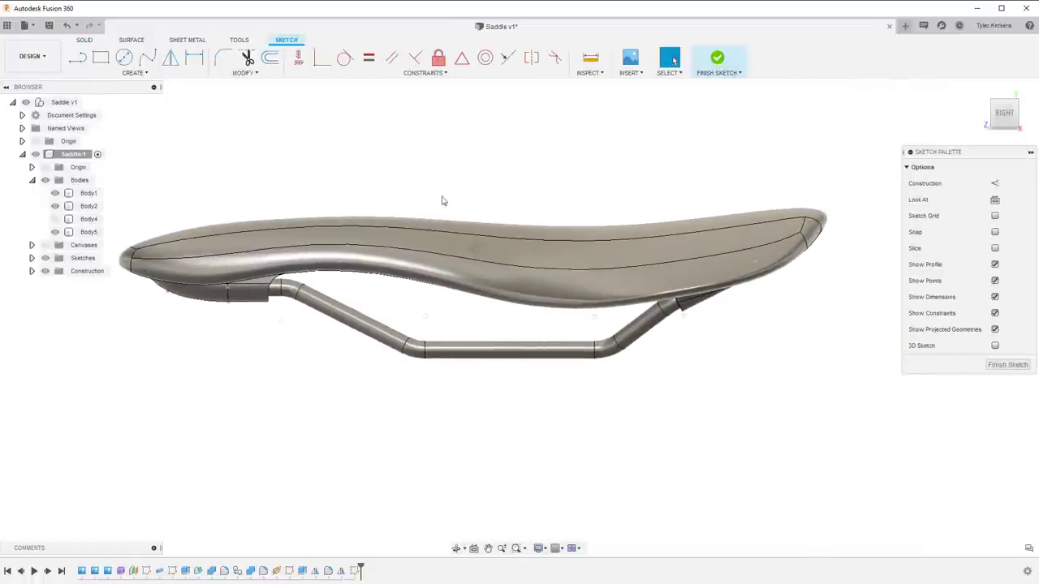
left_click(147, 57)
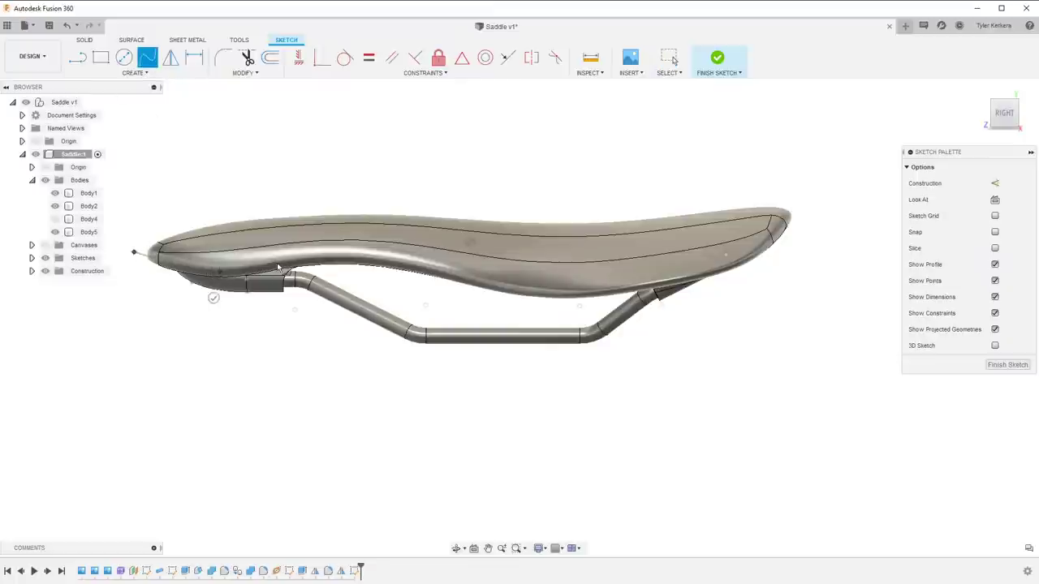
left_click(475, 280)
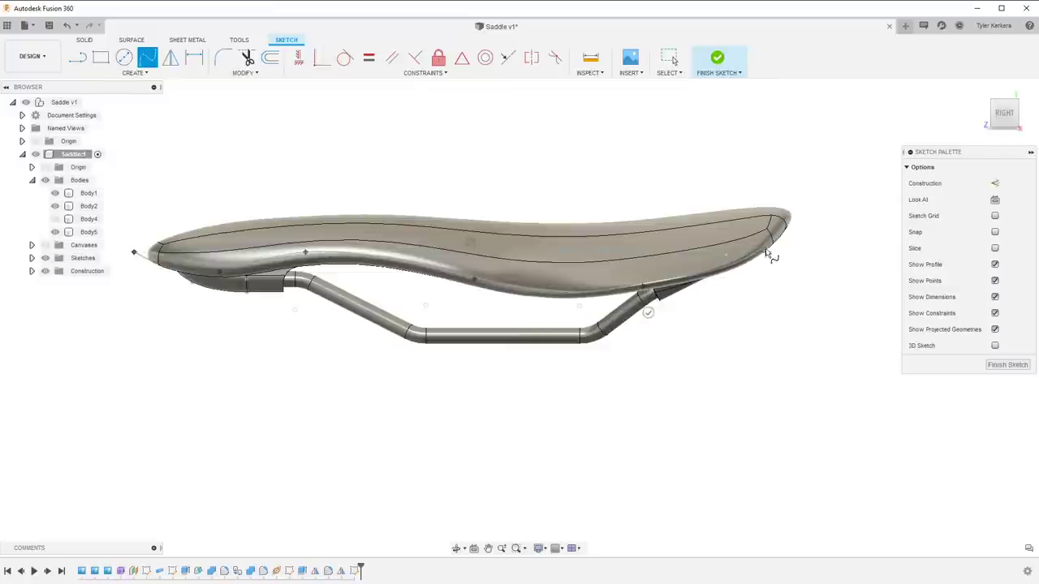
left_click(740, 270)
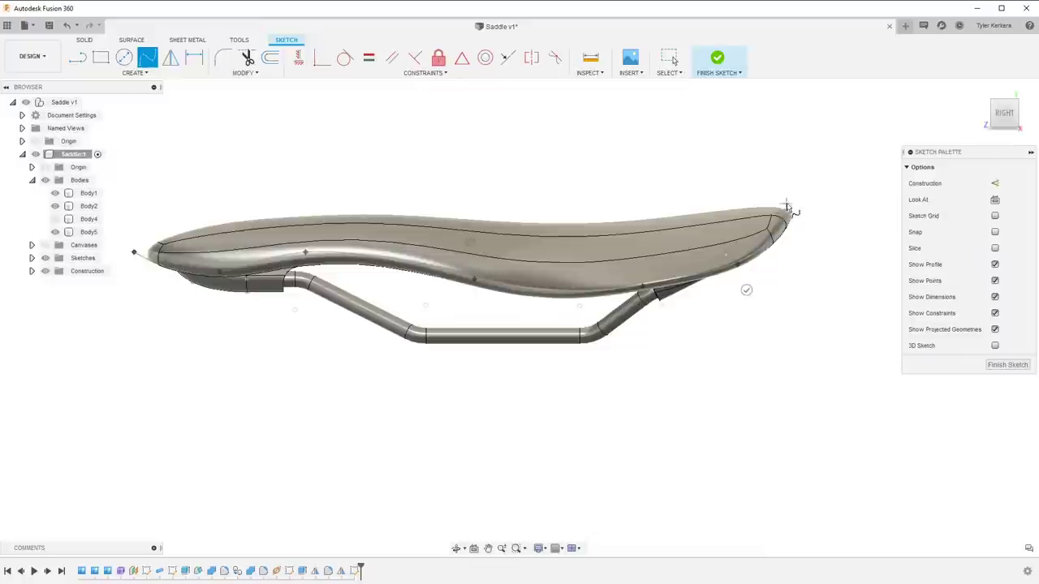
left_click(826, 197)
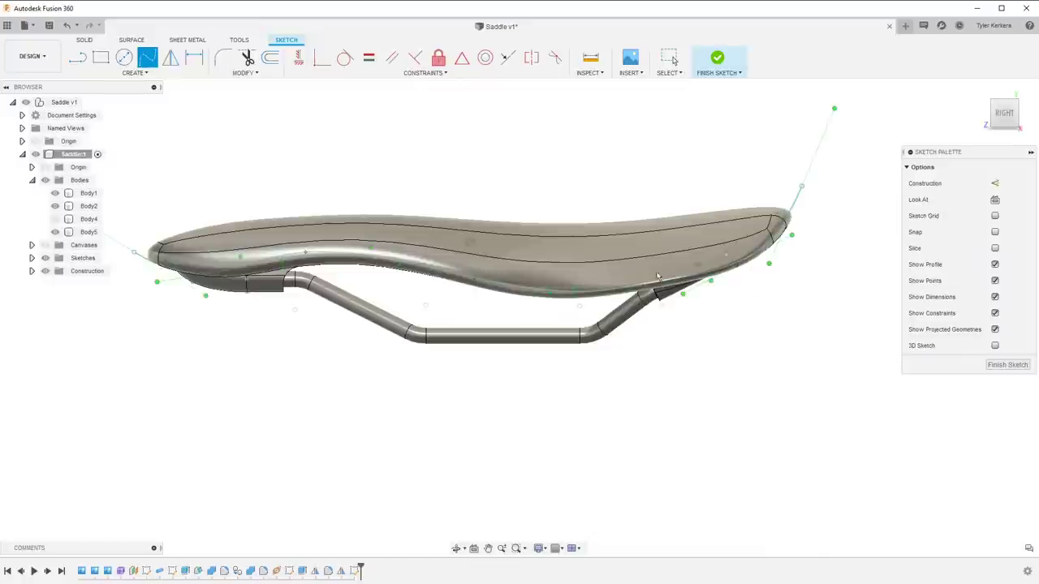
Adjust the spline's fit points and tangent handle near the nose so the curve follows the saddle's lower edge
scroll(315, 253, "up", 2)
middle_click_drag(280, 273, 356, 239)
scroll(354, 244, "up", 1)
key("Escape")
left_click(393, 225)
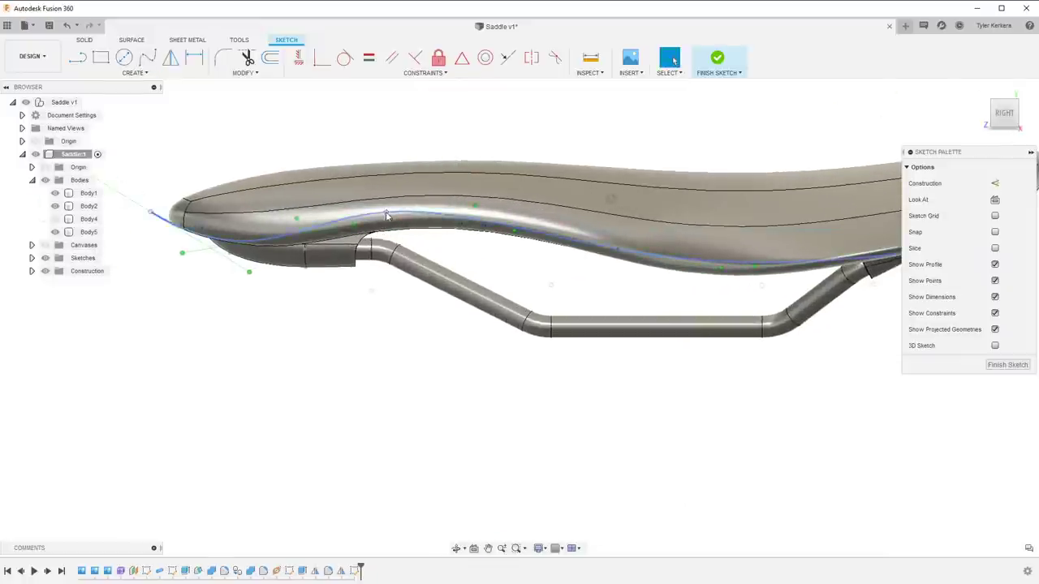
key("x")
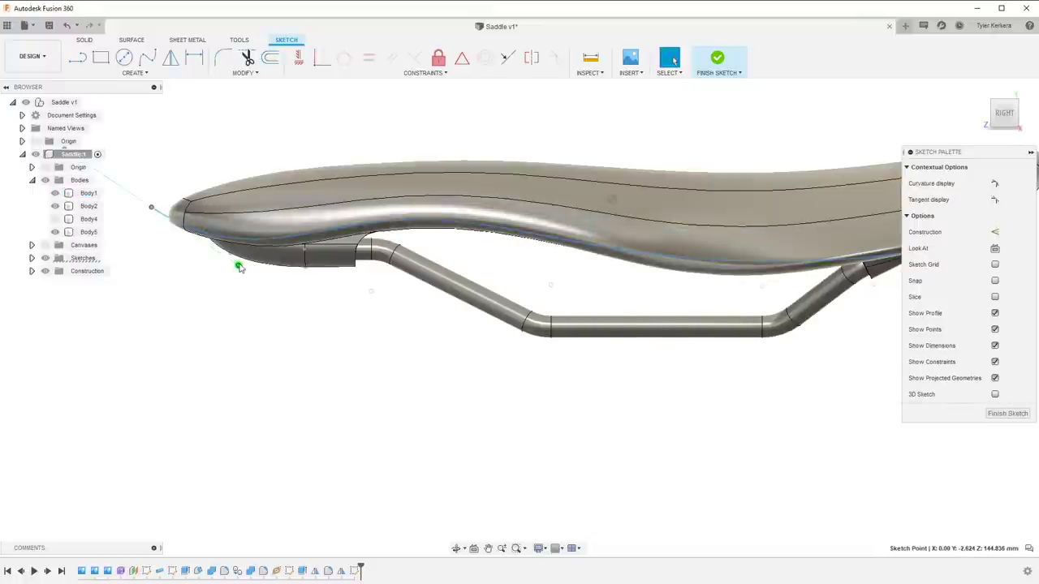
left_click_drag(236, 262, 245, 257)
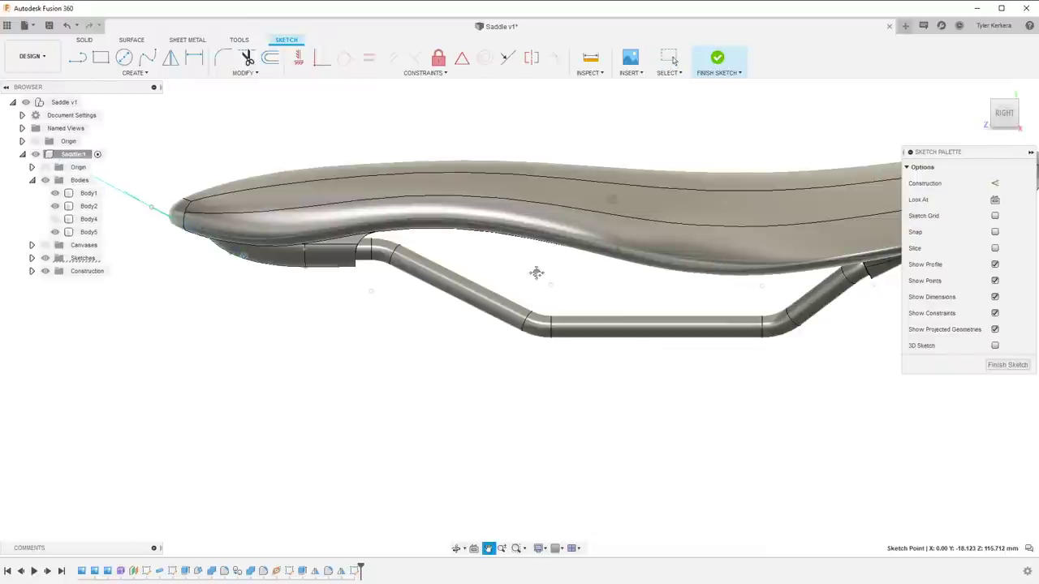
scroll(487, 251, "up", 2)
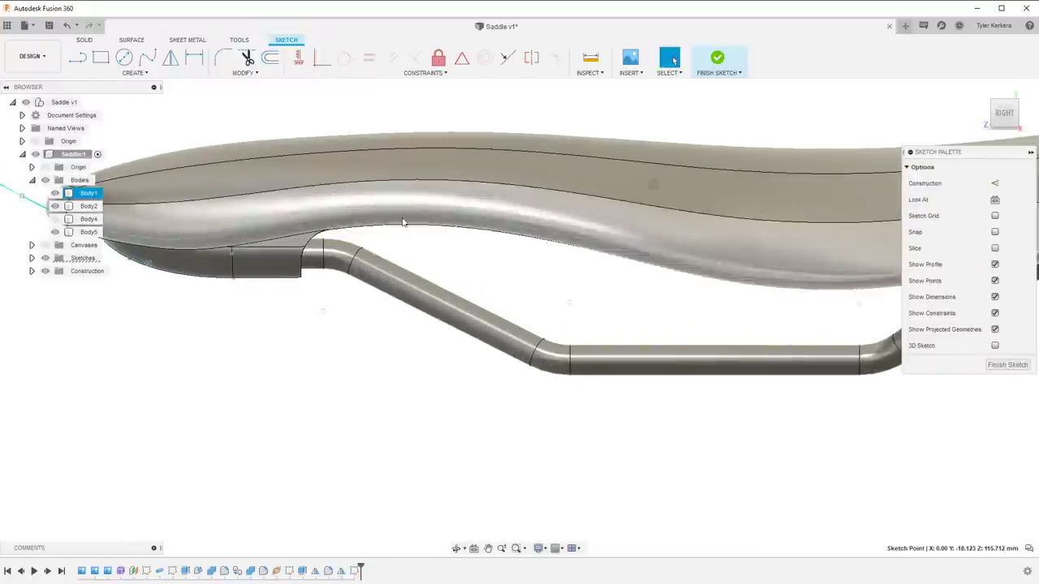
Reshape the spline's middle section to follow the saddle's lower edge above the straight part of the rails
middle_click_drag(612, 293, 487, 289)
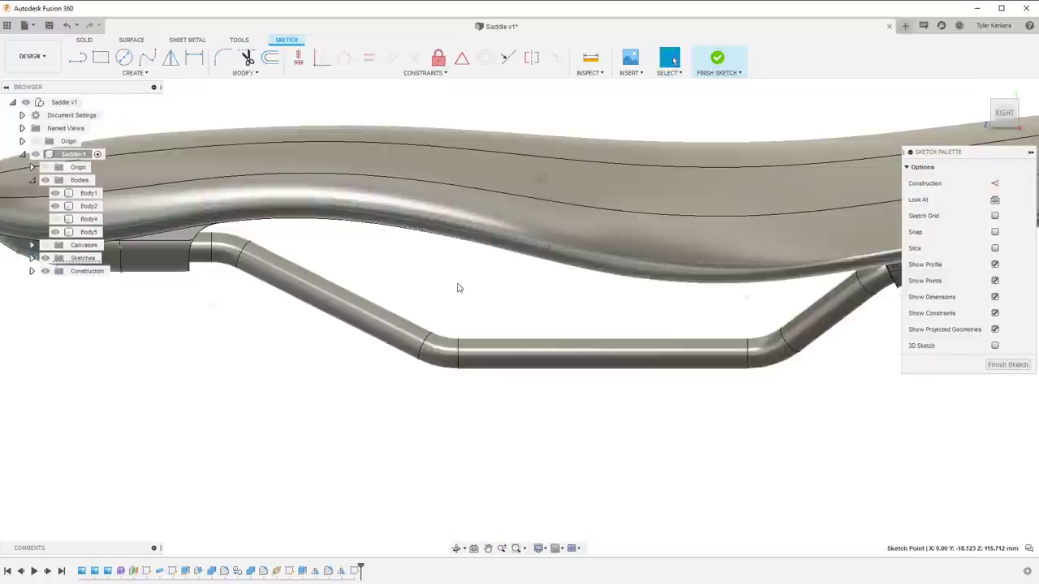
left_click(554, 246)
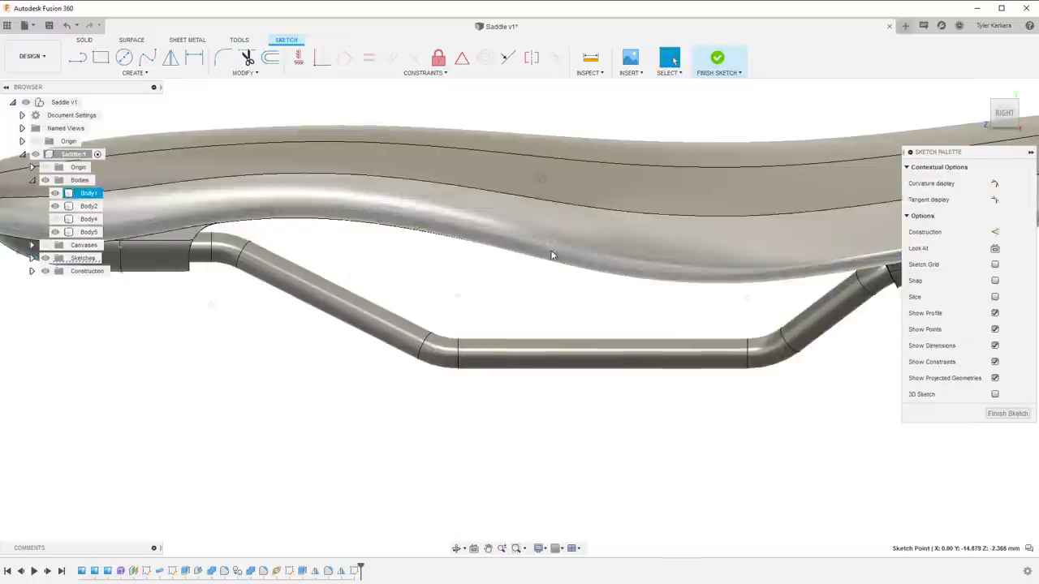
left_click_drag(690, 266, 686, 276)
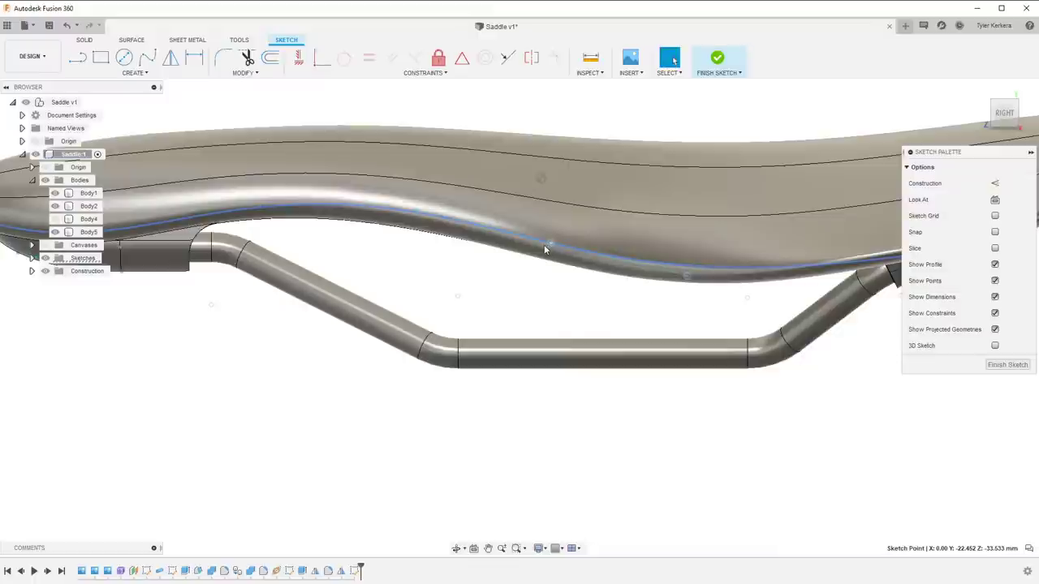
left_click(544, 244)
Fit the spline's rear section to the saddle's lower edge near the tail and finish the sketch
middle_click_drag(528, 307, 295, 312)
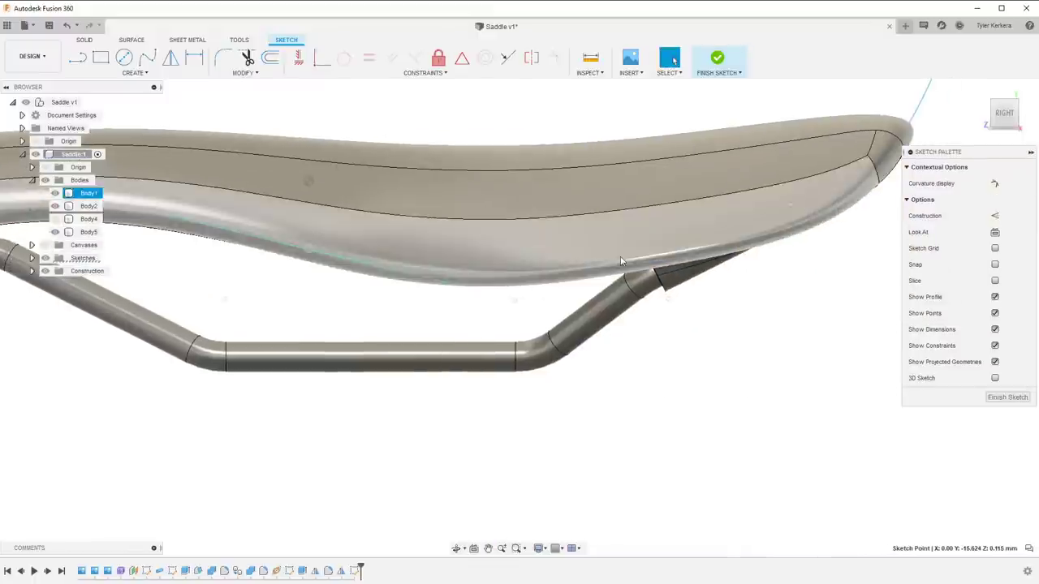
left_click(634, 263)
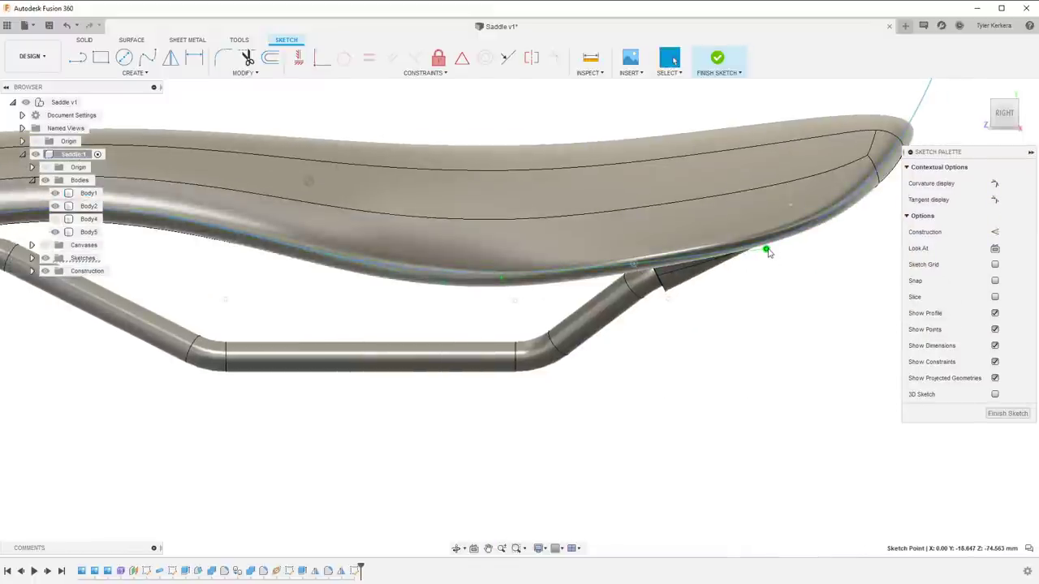
key("Escape")
left_click_drag(770, 244, 761, 245)
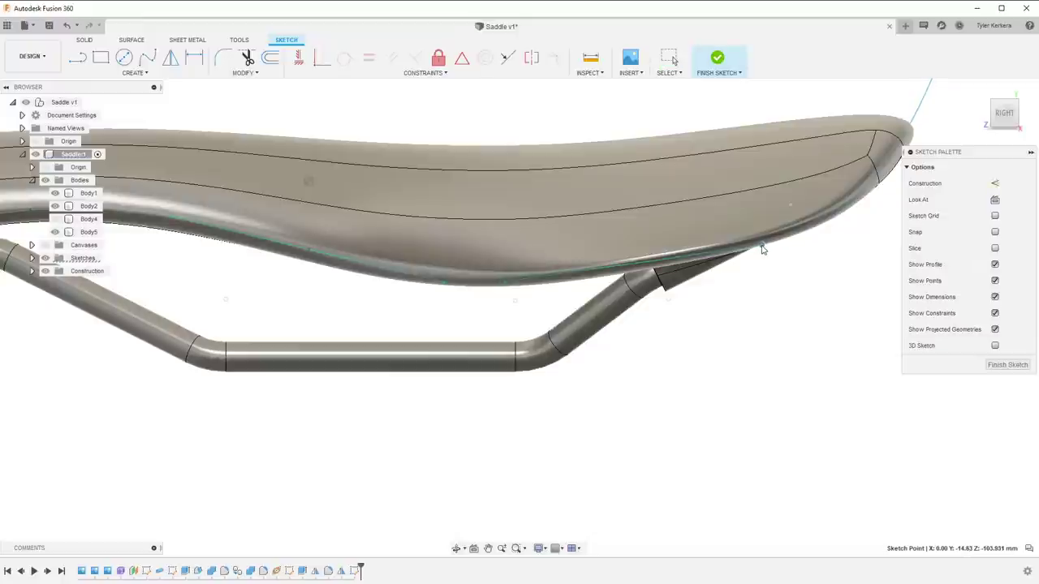
left_click(815, 224)
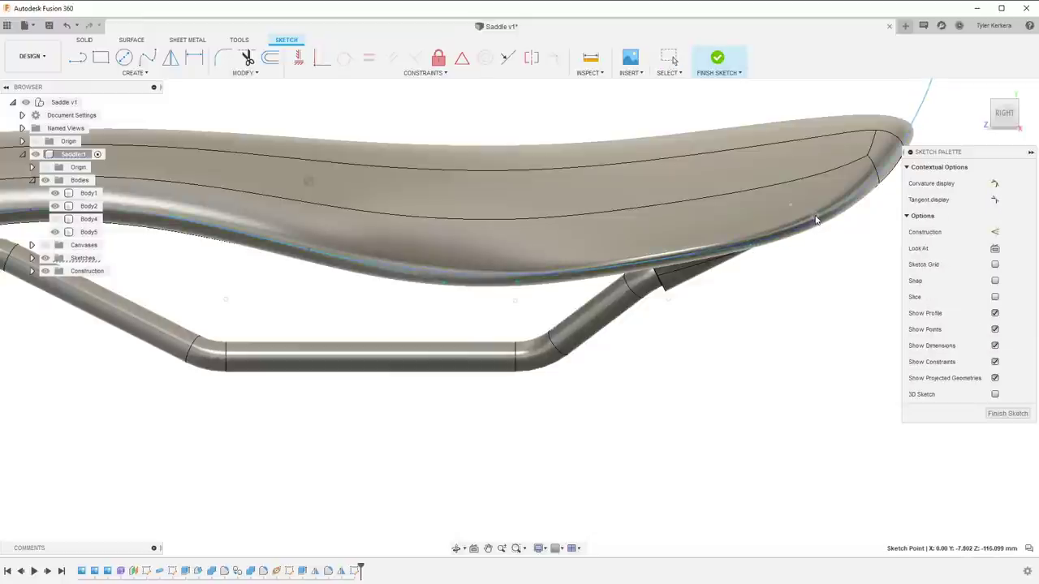
left_click(634, 264)
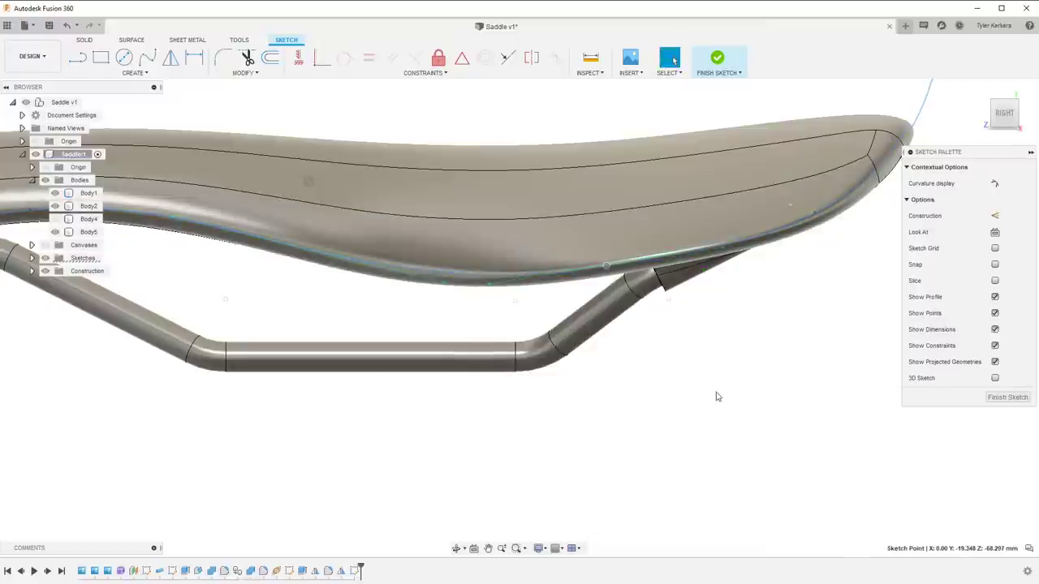
left_click(596, 372)
scroll(344, 330, "down", 2)
middle_click_drag(347, 311, 549, 322)
middle_click_drag(485, 300, 497, 319, "shift")
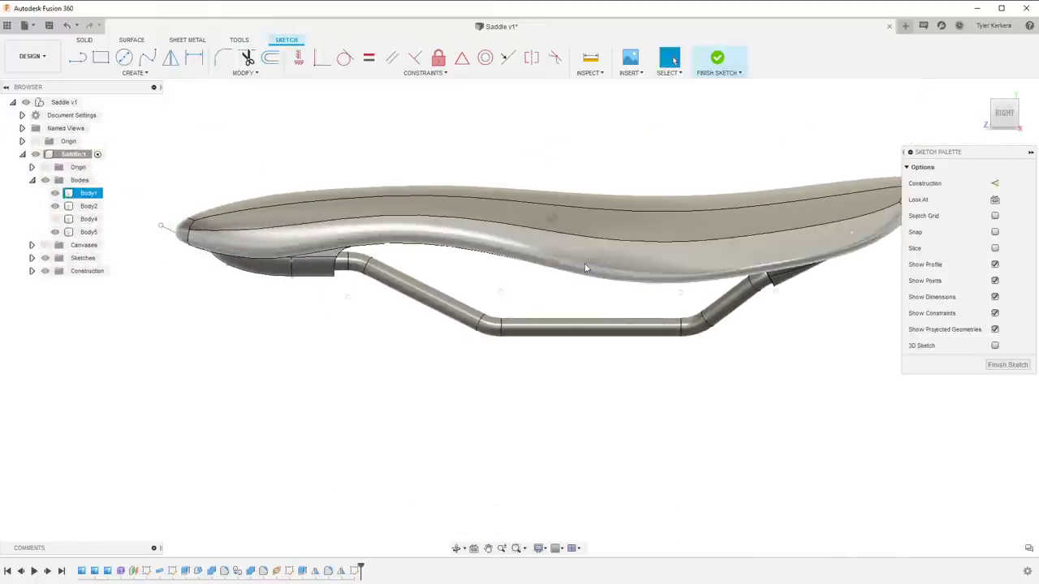
left_click(718, 60)
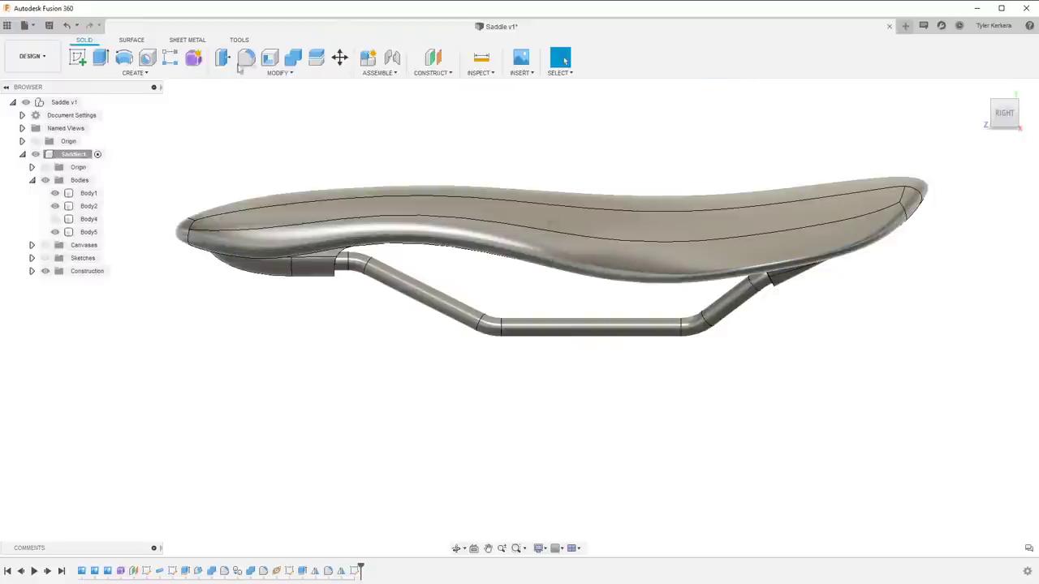
Start a surface Extrude and show only the sketch holding the new spline, hiding the other sketches
left_click(132, 40)
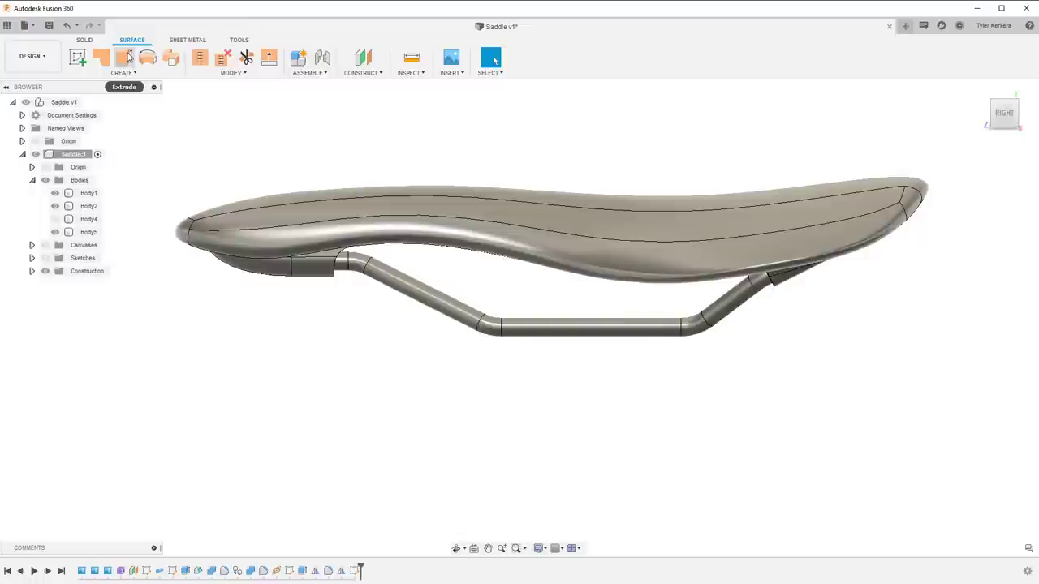
left_click(124, 58)
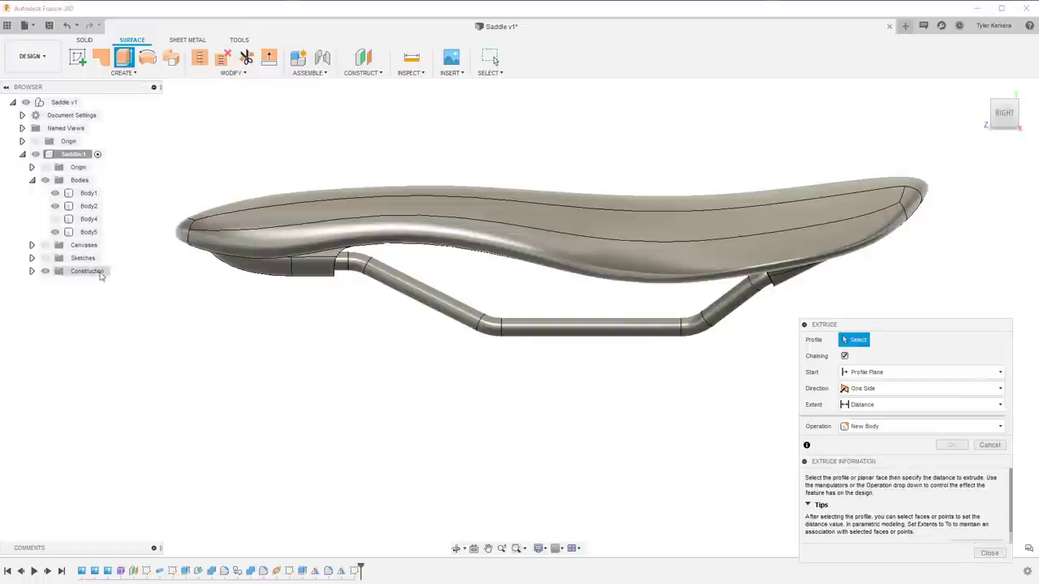
left_click(32, 258)
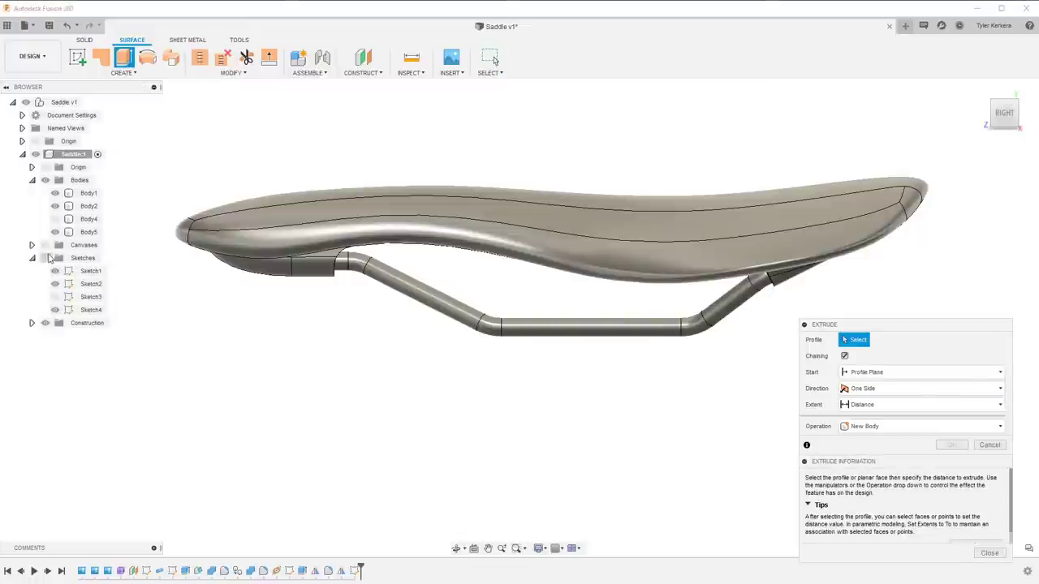
left_click(46, 257)
left_click(55, 284)
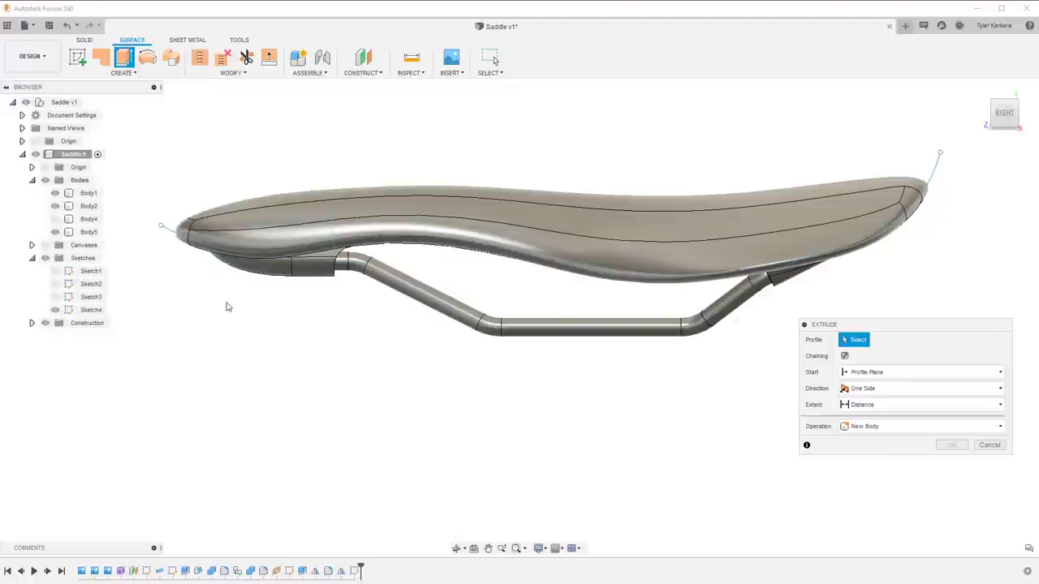
Extrude the spline symmetrically by about 115 mm as a new surface body extending past both sides of the saddle
middle_click_drag(227, 306, 777, 158, "shift")
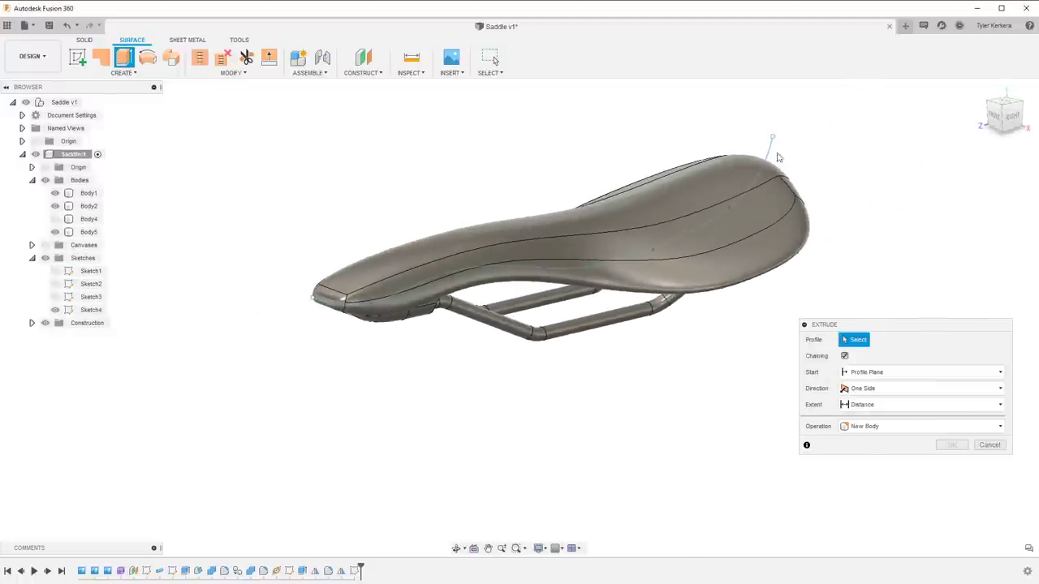
left_click(770, 156)
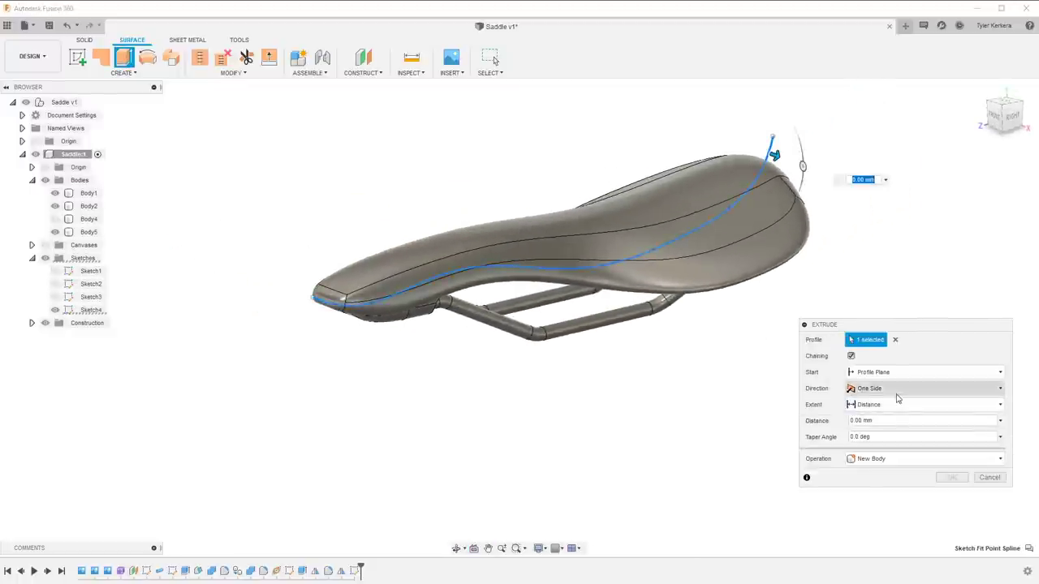
left_click(868, 389)
left_click(873, 430)
left_click_drag(773, 156, 923, 208)
middle_click_drag(538, 364, 456, 370, "shift")
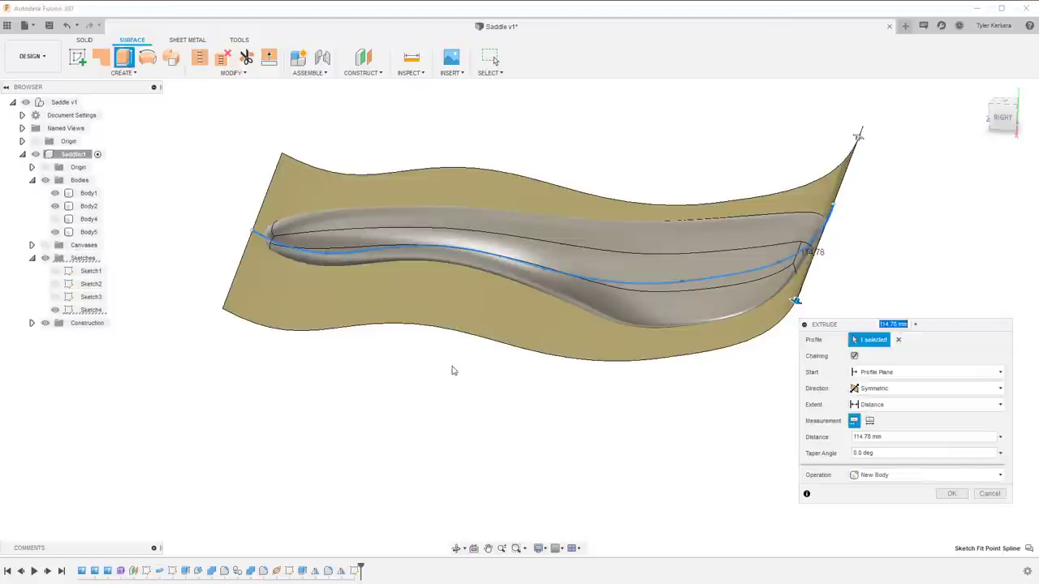
left_click(952, 493)
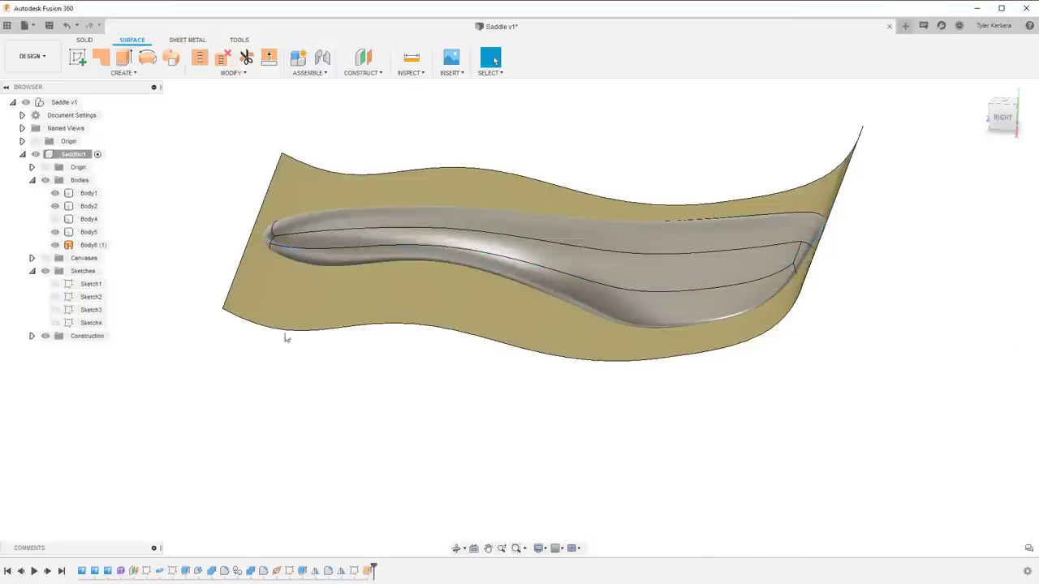
Start a Split Face on the saddle and choose its lower right side face and the adjoining nose face
left_click(231, 73)
left_click(82, 41)
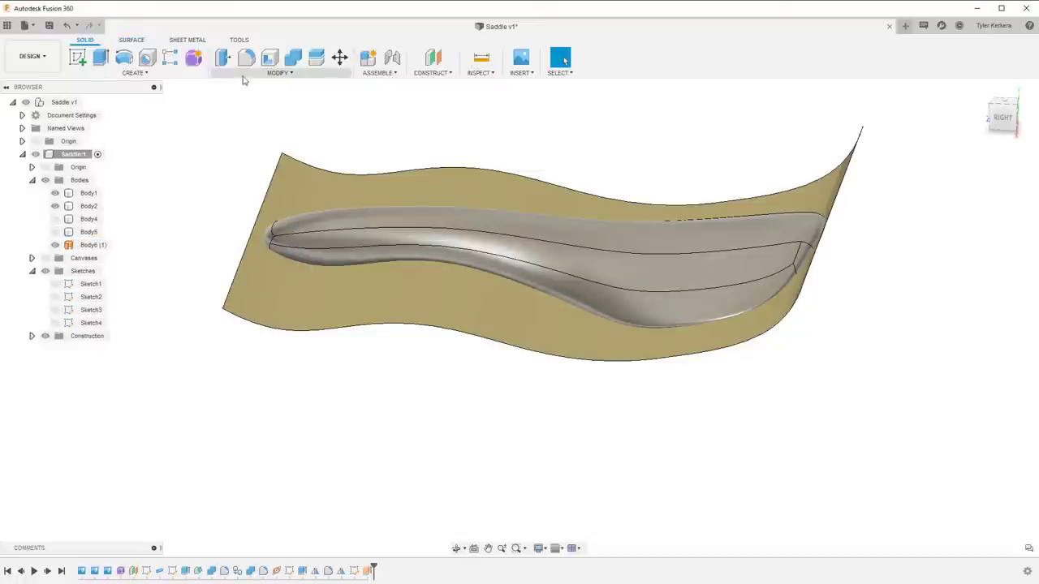
left_click(244, 73)
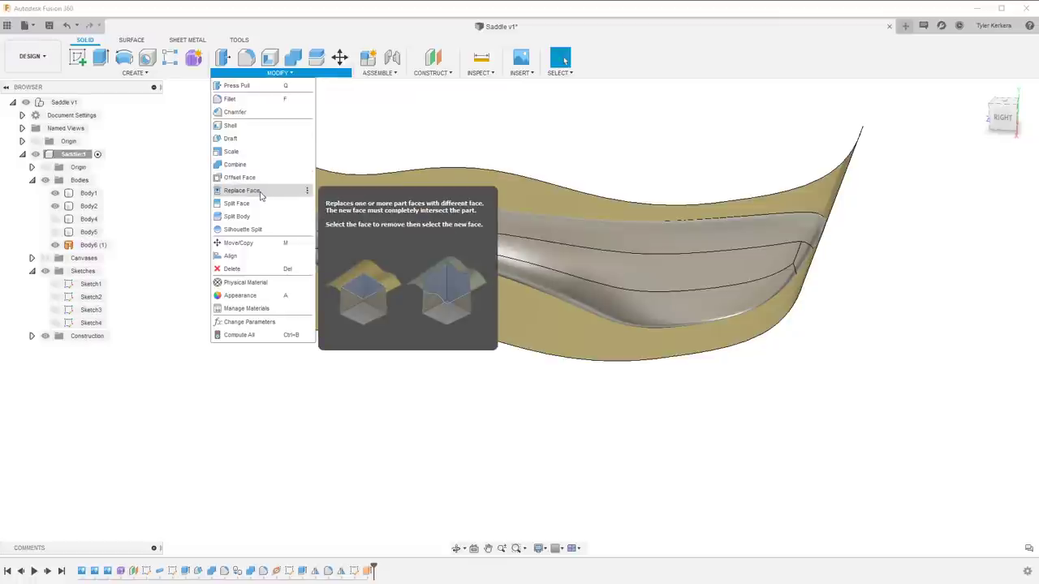
left_click(261, 203)
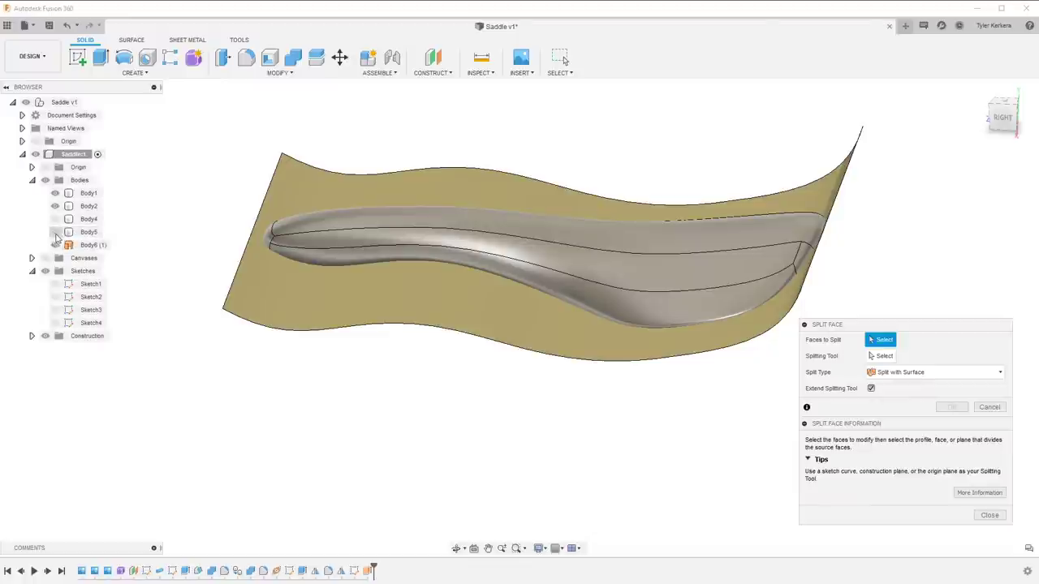
mouse_move(452, 366)
middle_mouse_down("shift")
mouse_move(476, 360)
mouse_move(465, 374)
middle_mouse_up("shift")
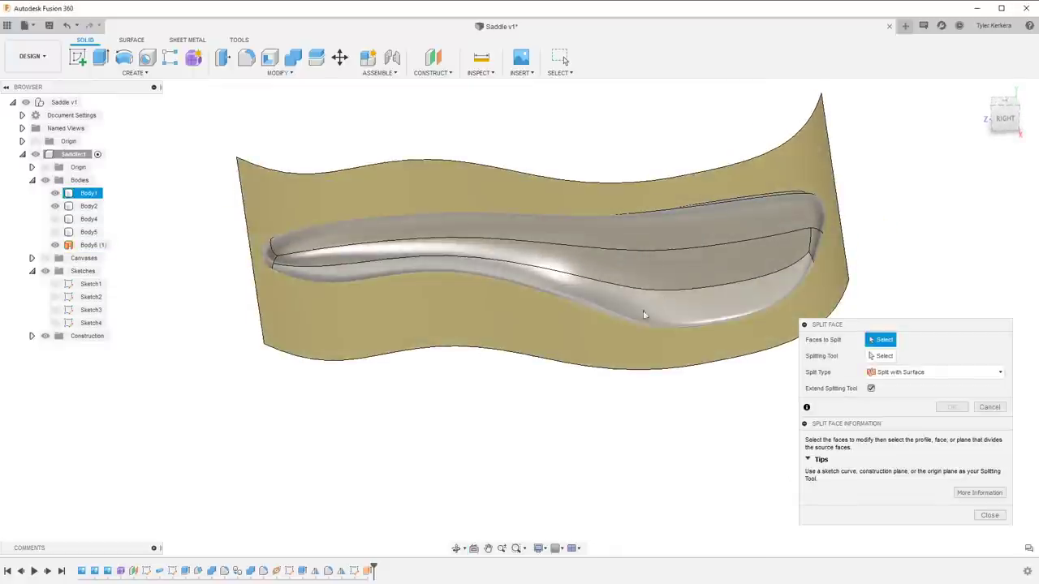
scroll(303, 272, "up", 3)
left_click(304, 271)
left_click(271, 243)
scroll(617, 267, "down", 3)
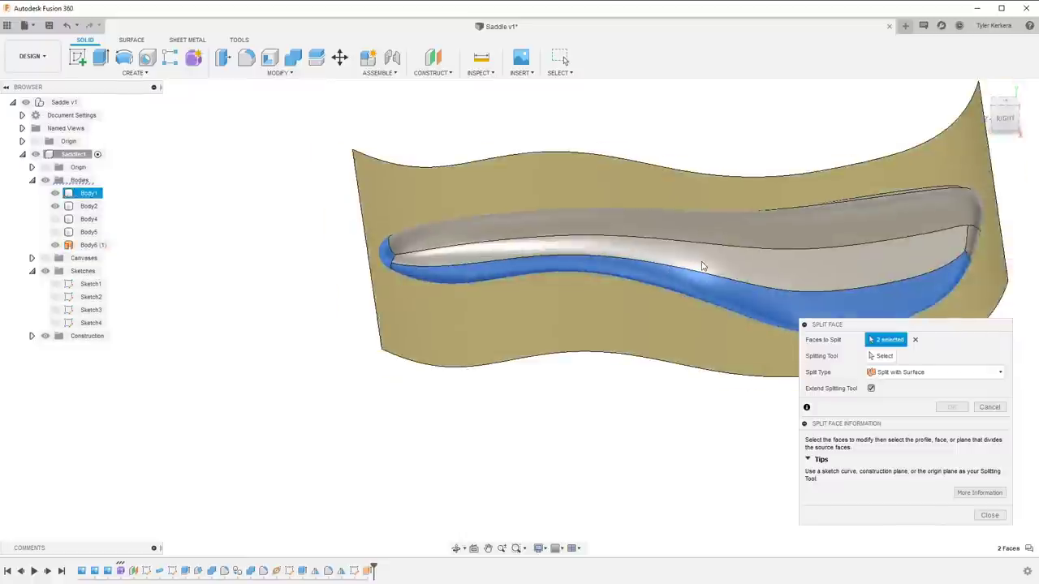
Add the rear corner faces and opposite-side faces to the selection and split all six faces with the extruded spline surface
middle_click_drag(703, 266, 661, 270, "shift")
scroll(813, 317, "up", 3)
middle_click_drag(814, 319, 420, 343, "shift")
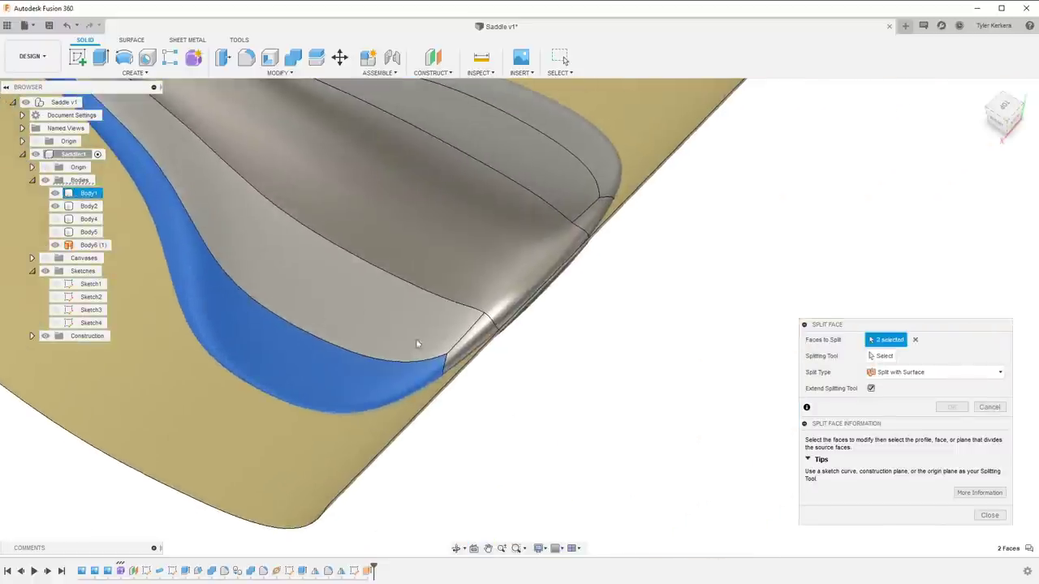
left_click(511, 301)
middle_click_drag(512, 301, 592, 262, "shift")
left_click(517, 256)
scroll(473, 235, "down", 5)
scroll(563, 308, "up", 10)
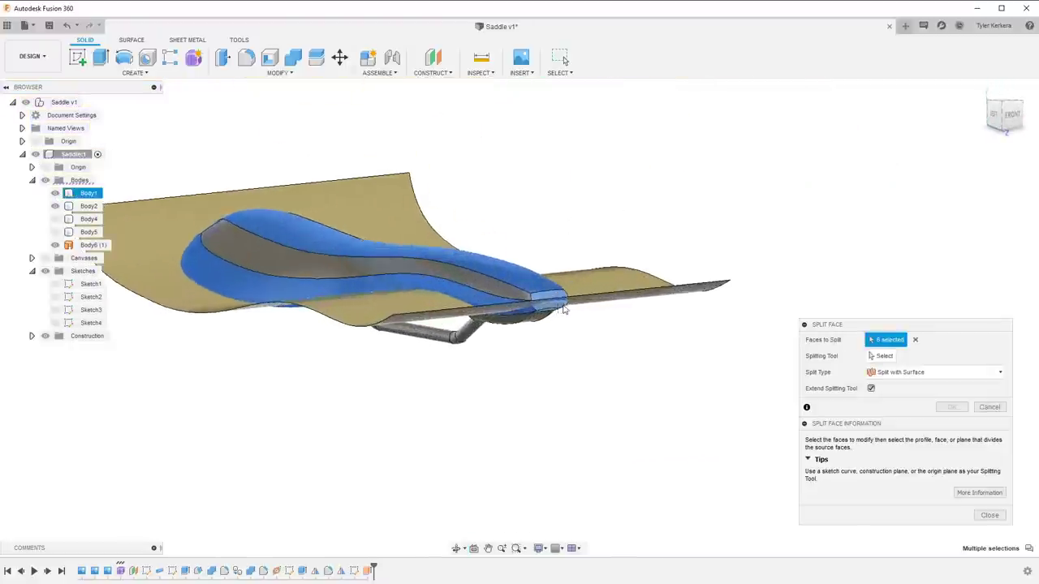
middle_click_drag(551, 313, 581, 350, "shift")
left_click(885, 356)
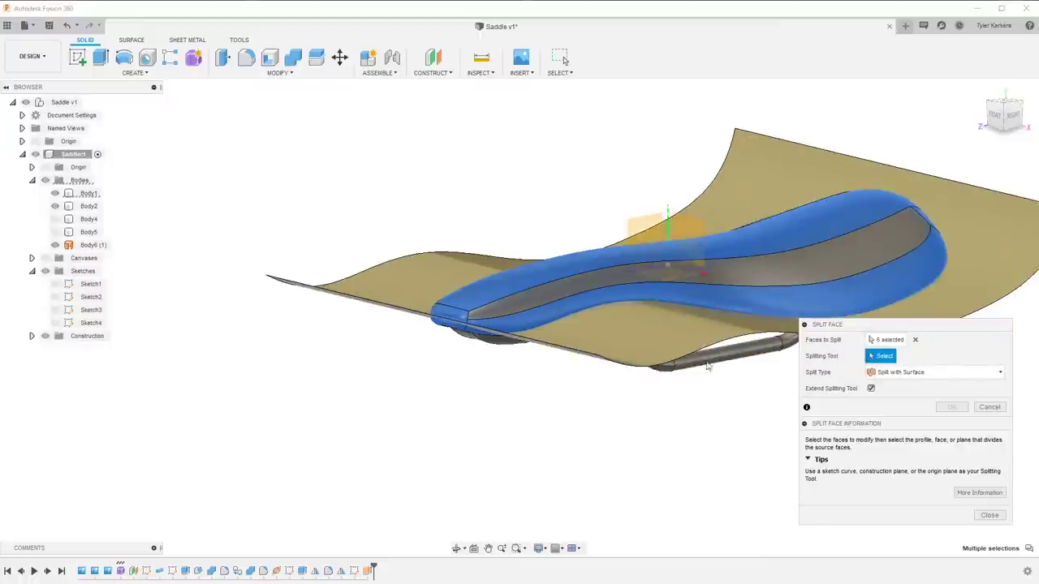
left_click(672, 345)
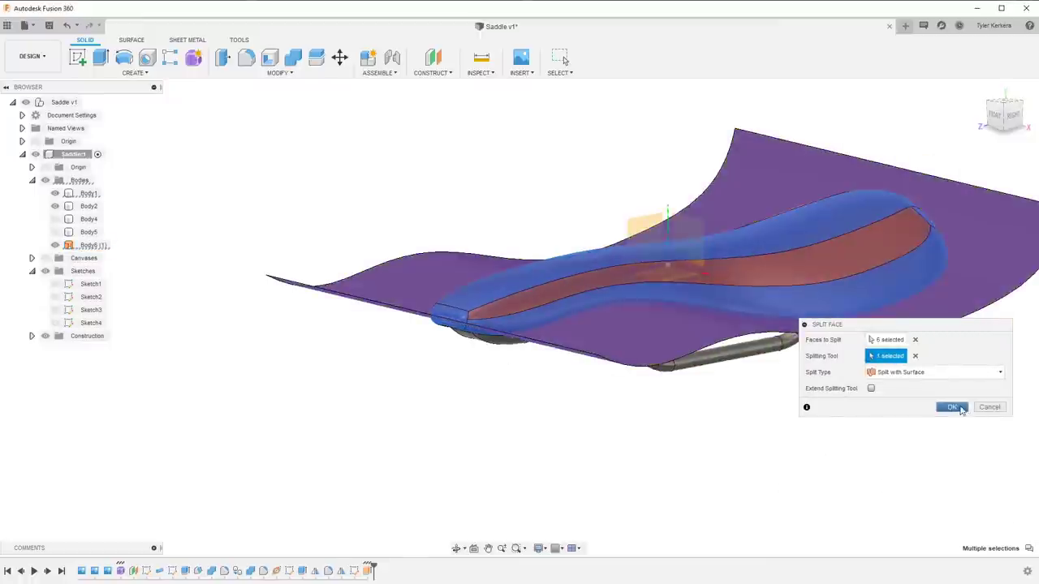
left_click(953, 407)
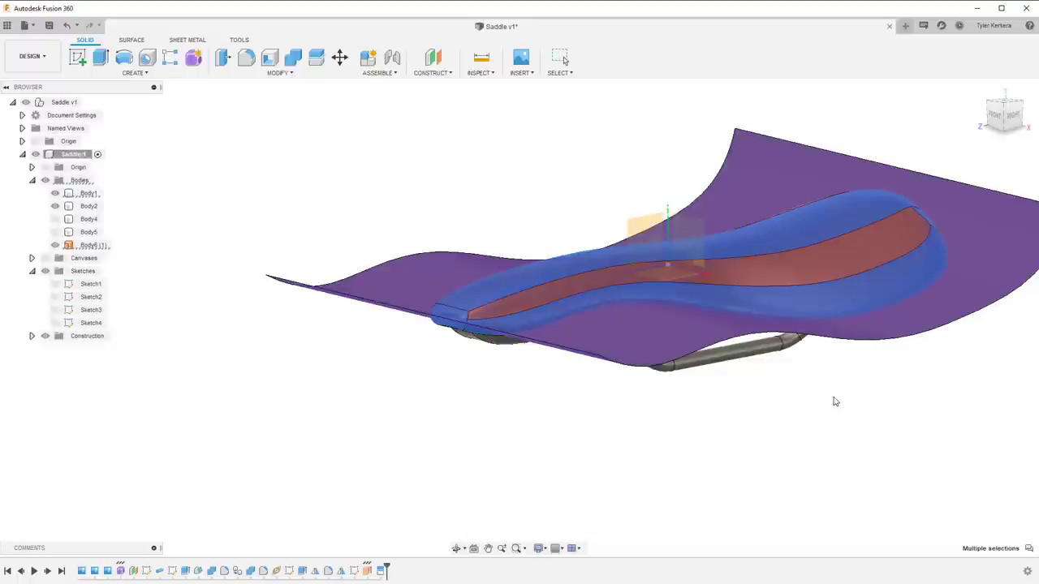
Hide the extruded spline surface and inspect the new split line around the saddle
left_click(54, 245)
middle_click_drag(771, 272, 713, 224, "shift")
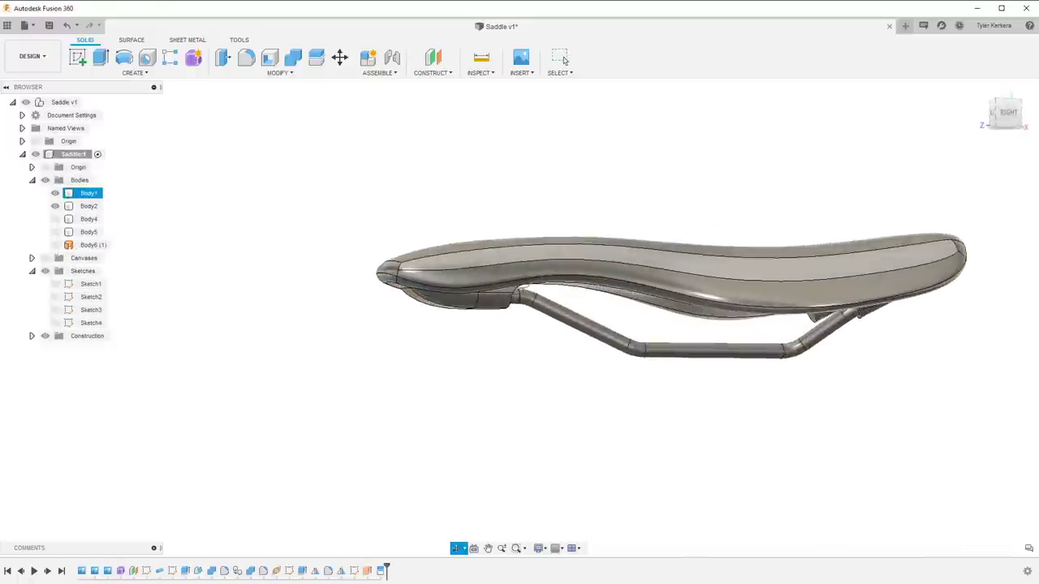
middle_click_drag(503, 298, 440, 301, "shift")
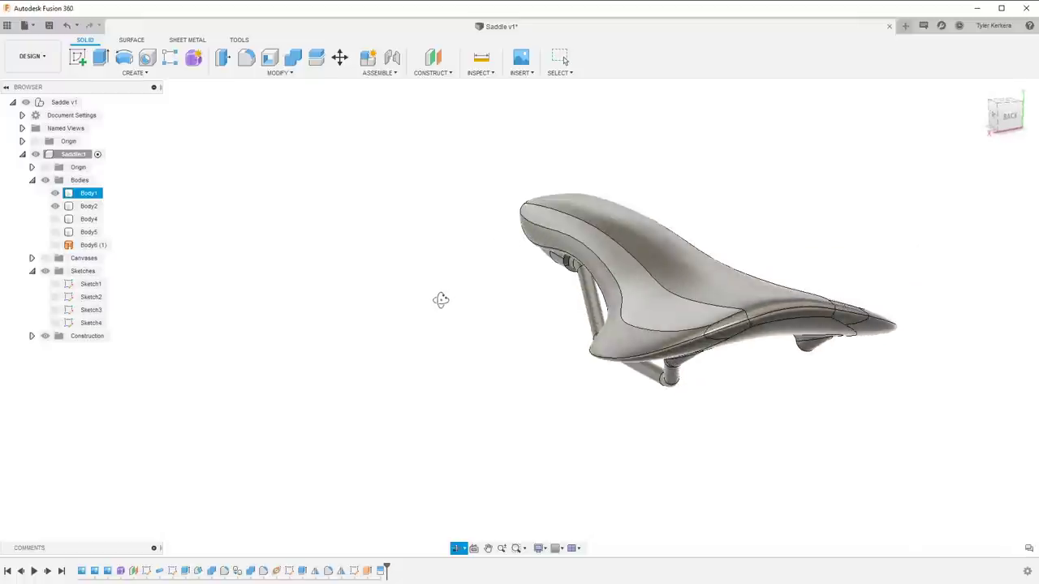
left_click(1006, 111)
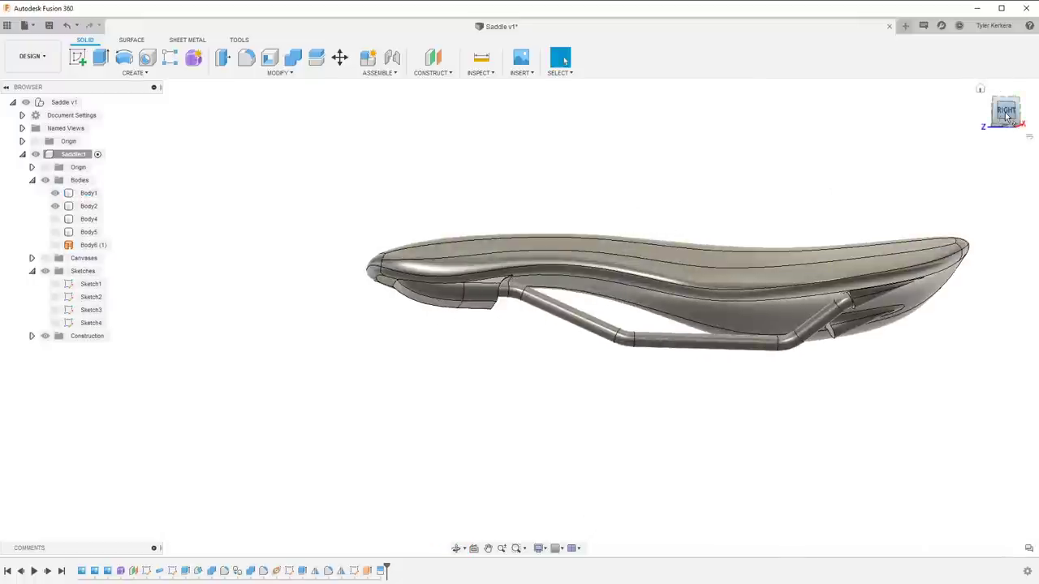
Try to delete the saddle's outer faces above the split line
middle_click_drag(474, 286, 532, 184)
scroll(371, 292, "up", 3)
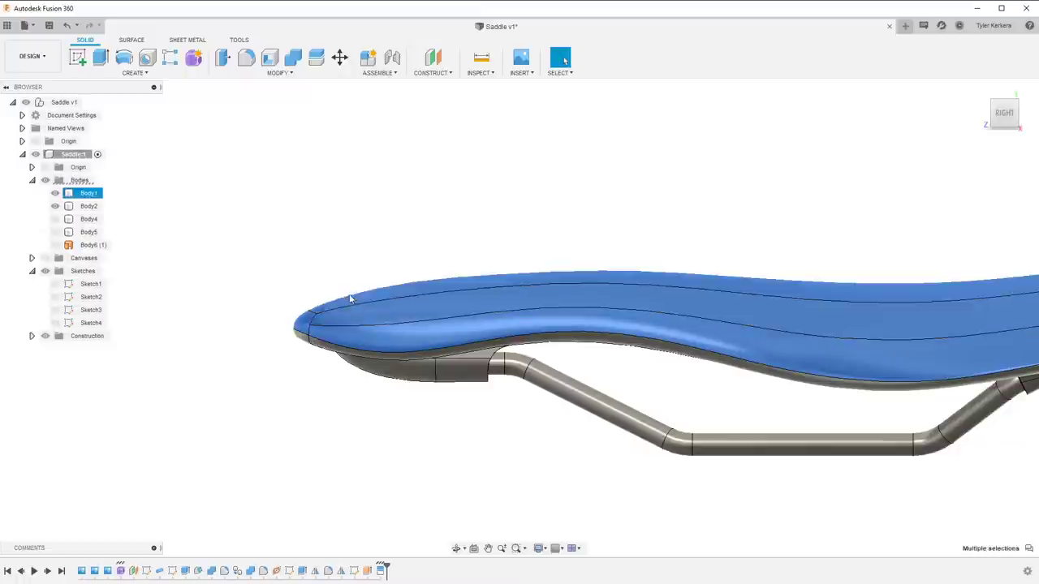
middle_click_drag(350, 299, 739, 245, "shift")
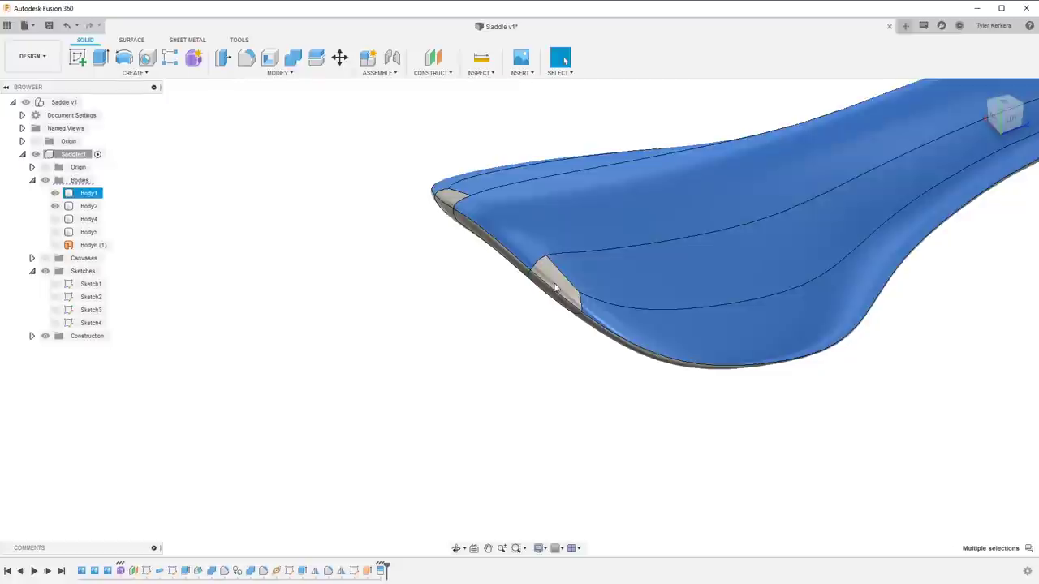
key("q")
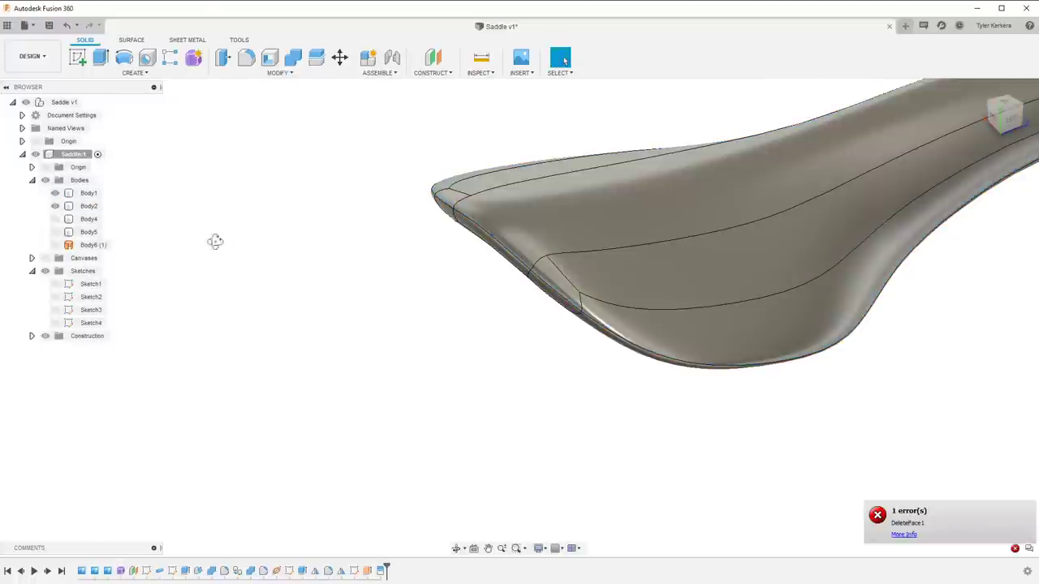
Reselect every nose, side, top and rear face above the split line and try to delete them together
middle_click_drag(215, 242, 323, 243, "shift")
scroll(247, 256, "down", 3)
middle_click_drag(232, 279, 675, 487)
middle_click_drag(470, 332, 428, 353, "shift")
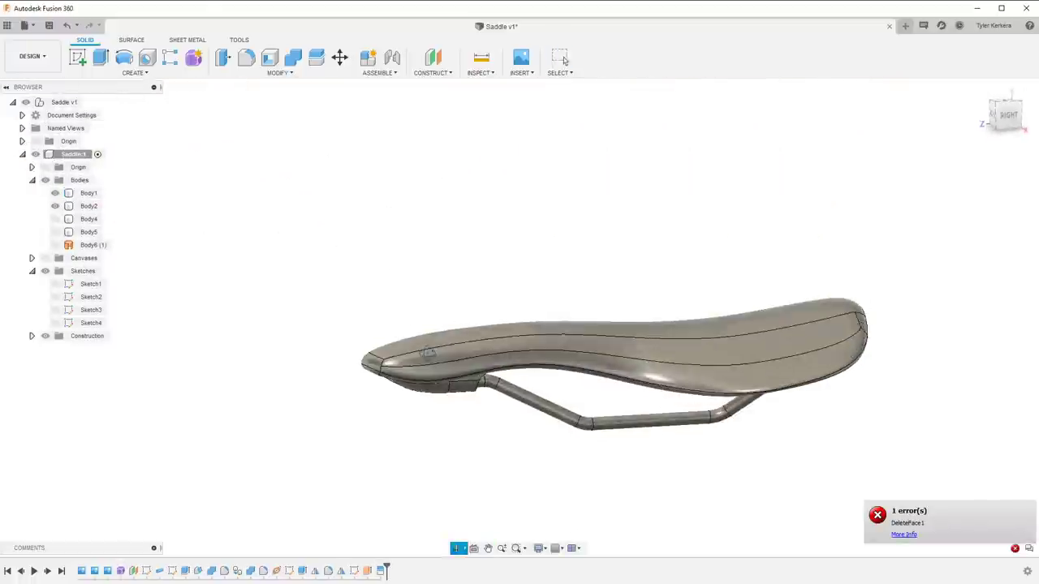
scroll(408, 366, "up", 3)
left_click(410, 371)
left_click(353, 357, "ctrl")
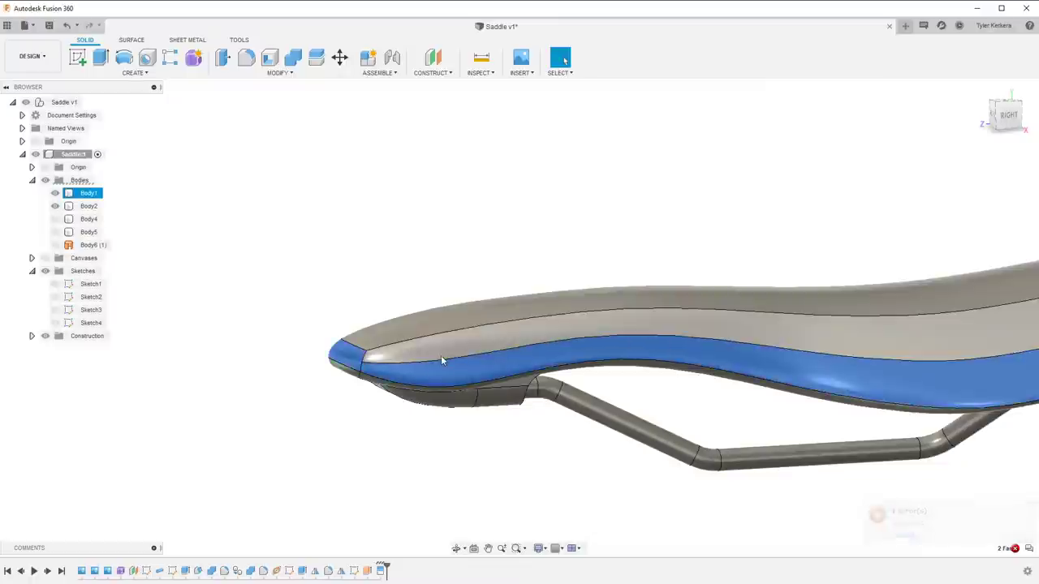
left_click(443, 352, "ctrl")
left_click(415, 317, "ctrl")
middle_click_drag(343, 340, 497, 361, "shift")
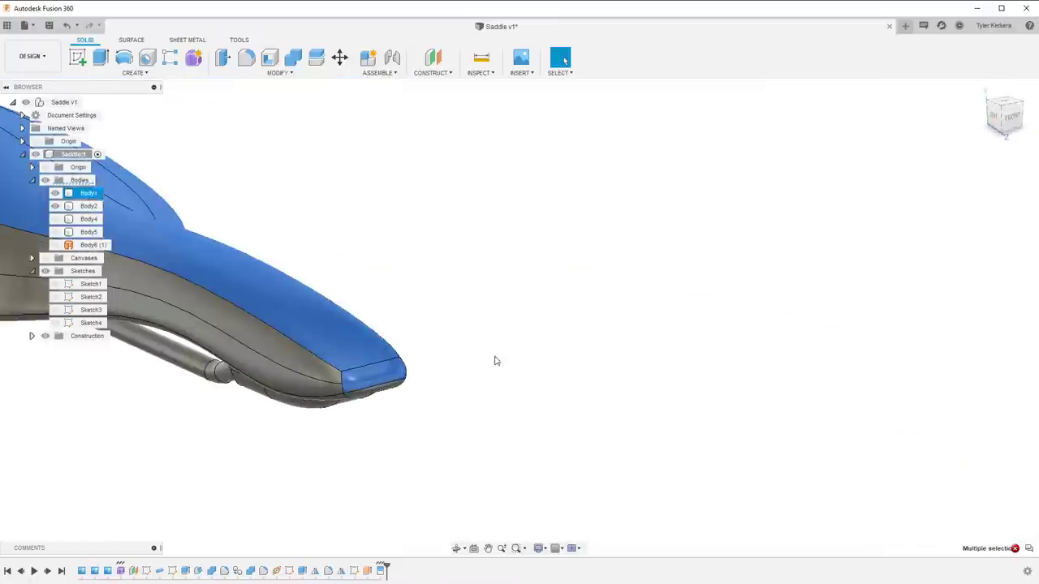
left_click(253, 336, "ctrl")
left_click(258, 361, "ctrl")
middle_click_drag(259, 361, 1002, 369)
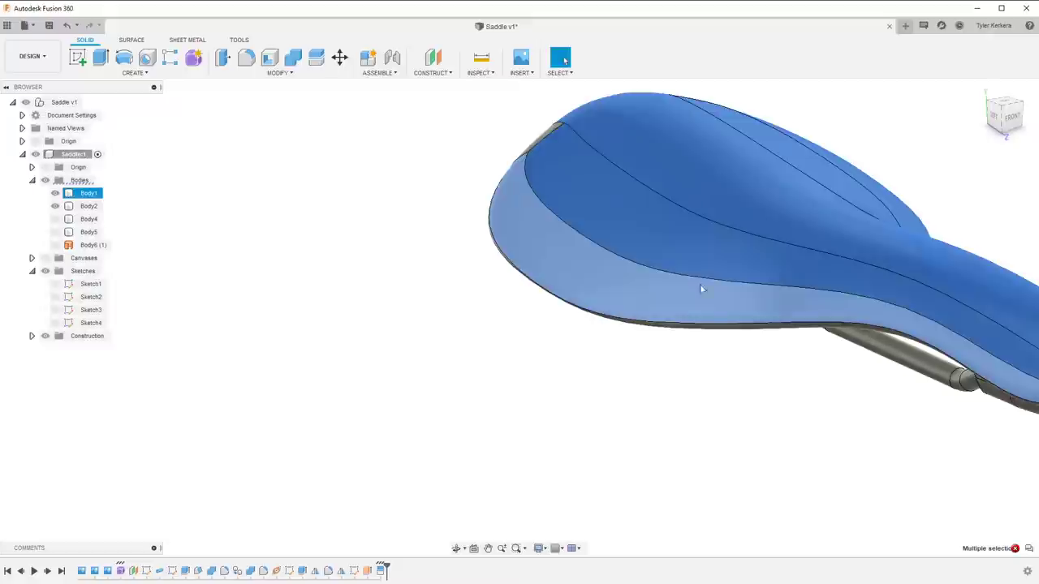
middle_click_drag(702, 288, 354, 244, "shift")
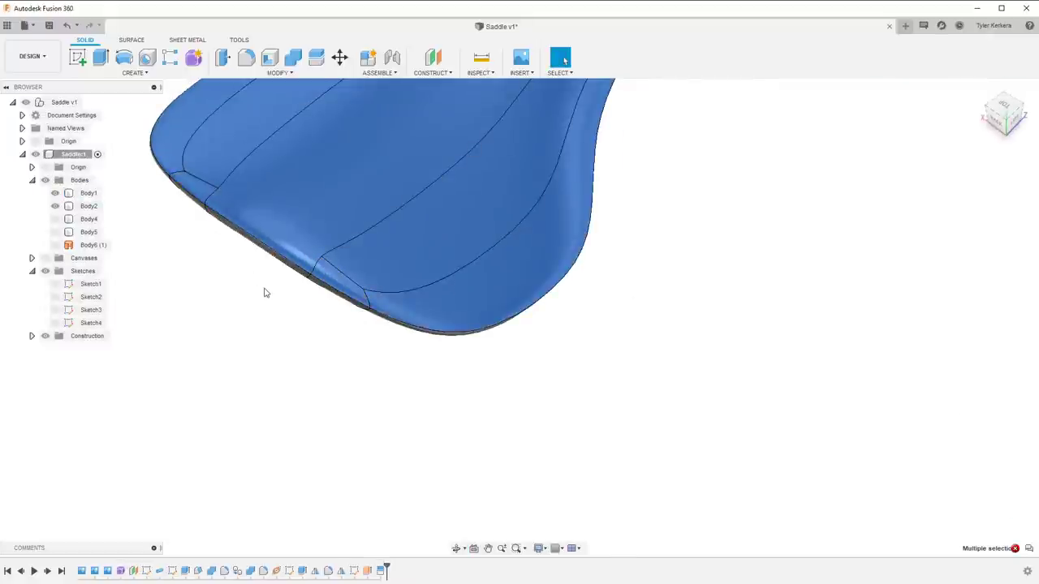
key("Escape")
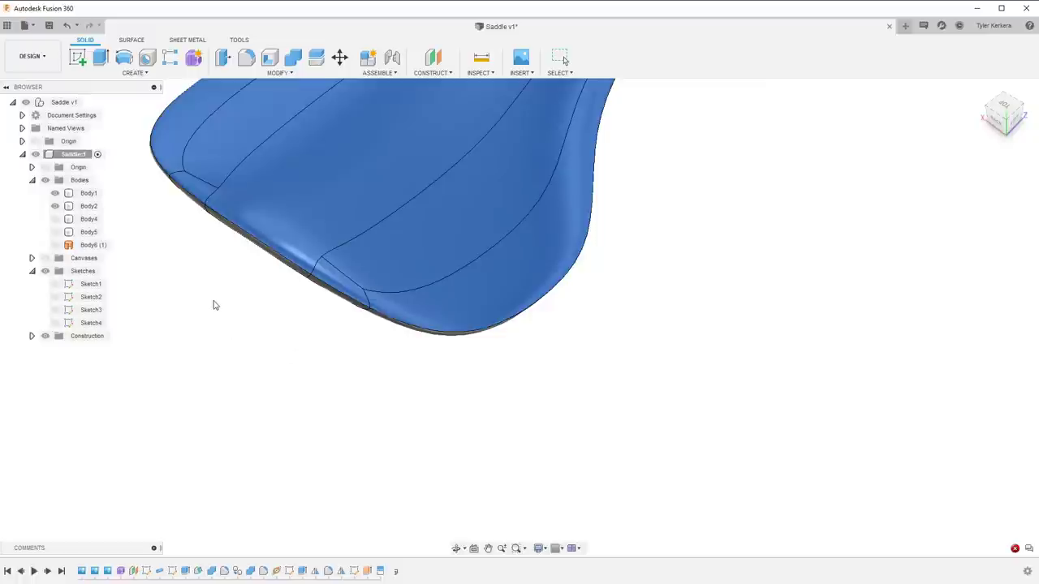
middle_click_drag(206, 304, 476, 256, "shift")
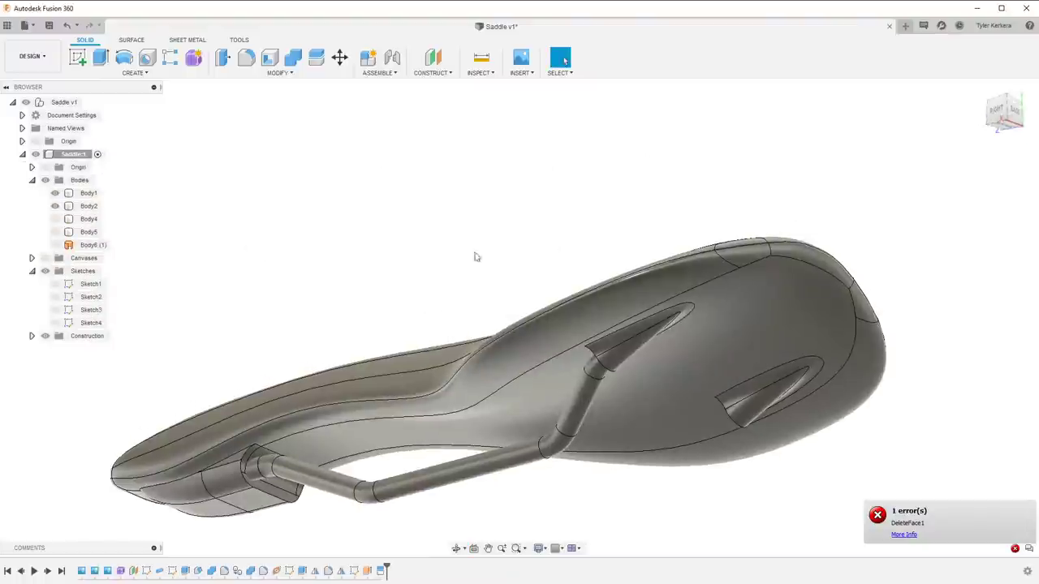
Show and hide the mirrored rail Body5 to check it, and hide the other rail Body2
left_click(54, 219)
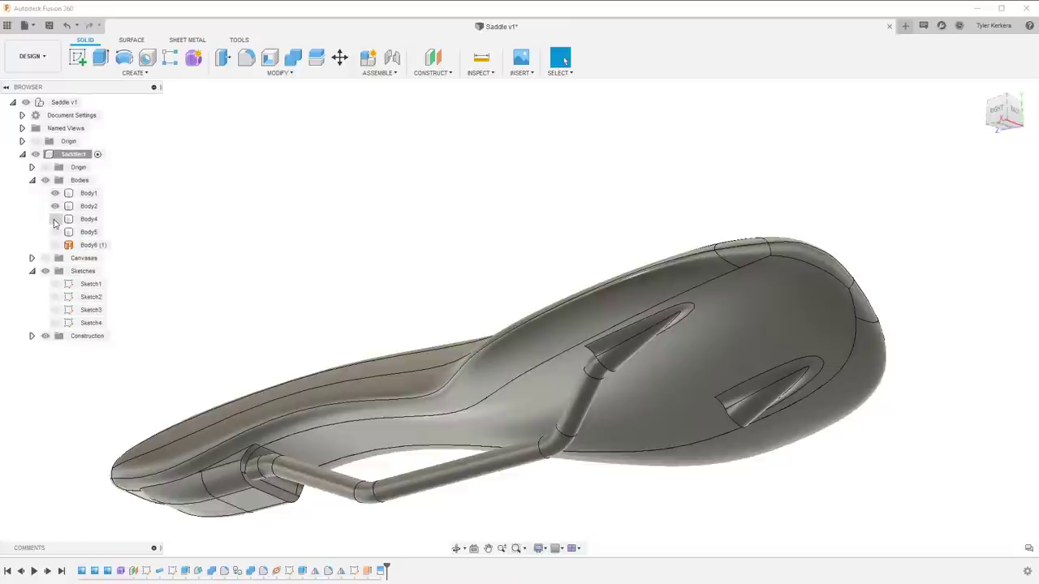
left_click(54, 232)
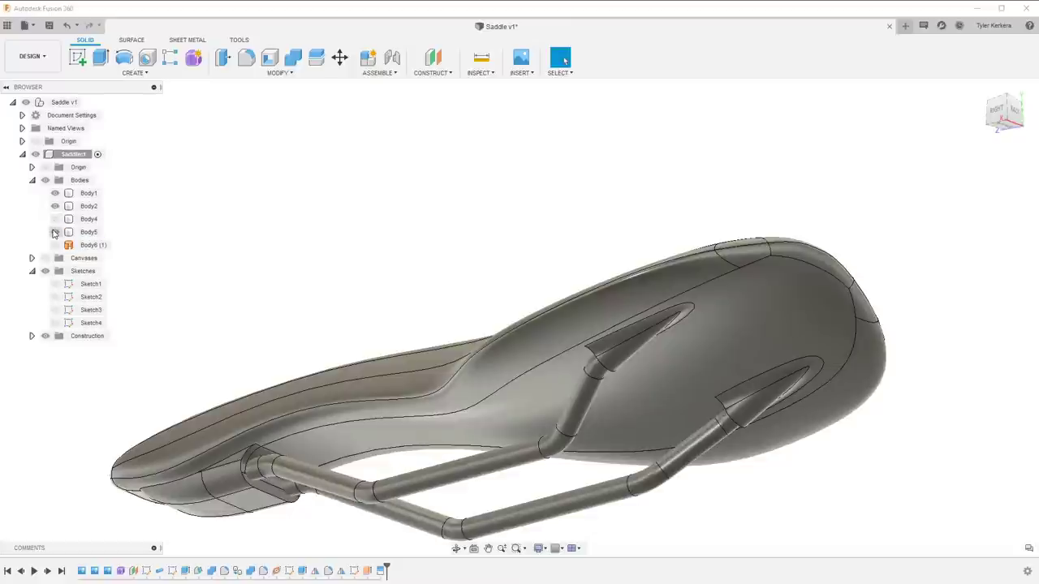
left_click(55, 232)
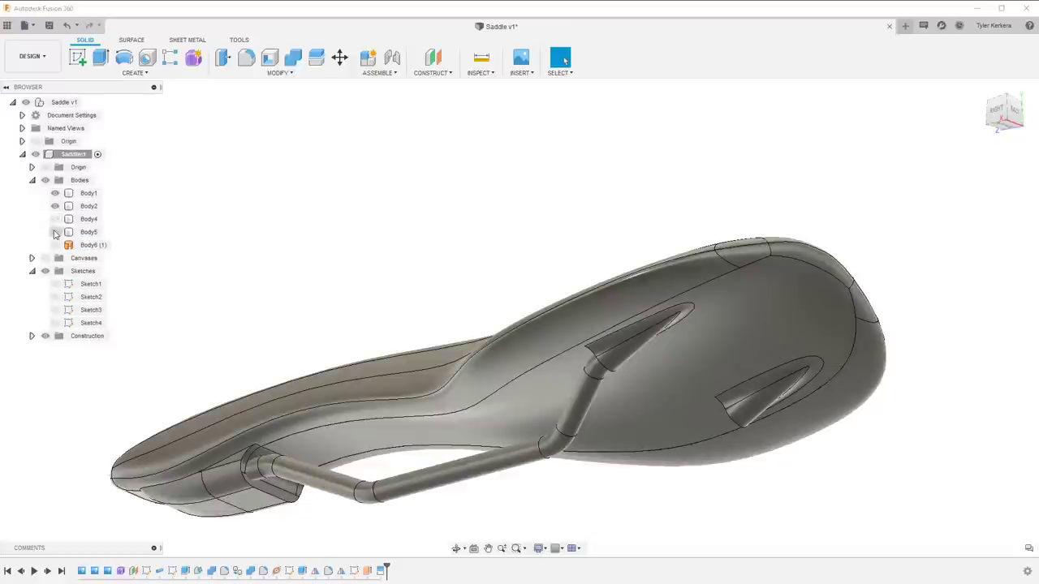
left_click(54, 232)
left_click(55, 232)
left_click(54, 206)
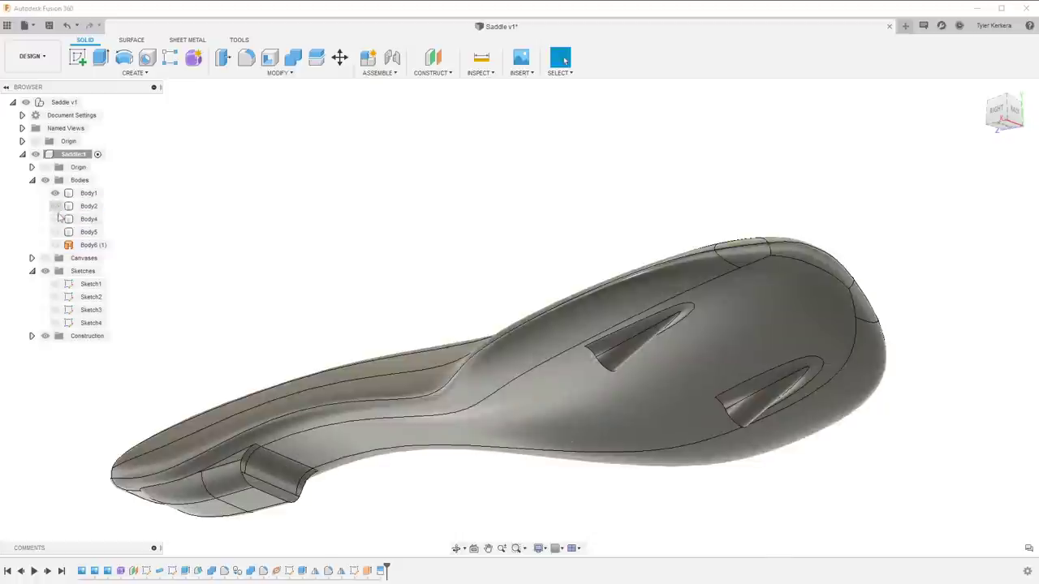
middle_click_drag(242, 201, 267, 244, "shift")
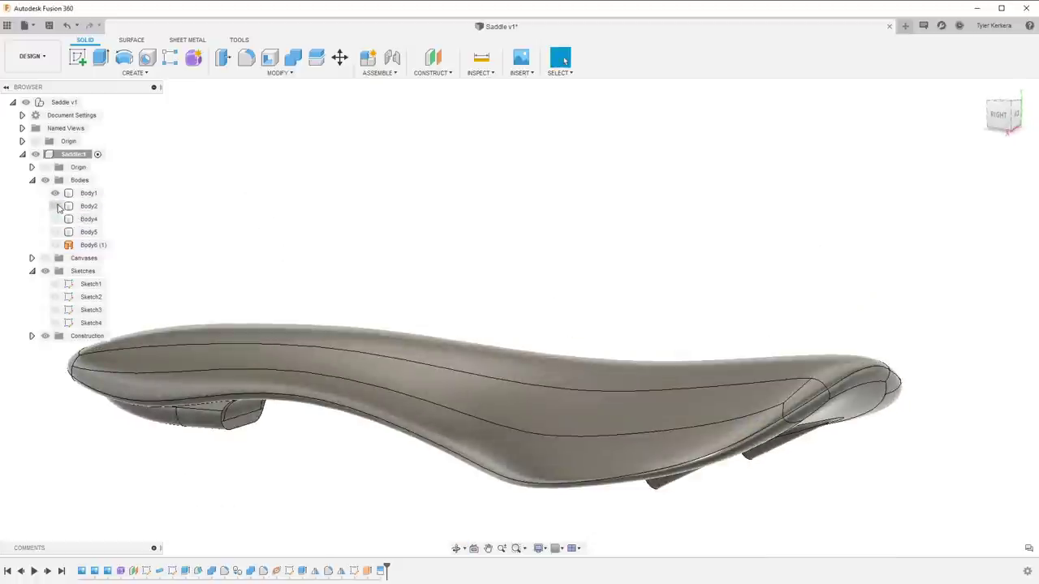
Check the rail bodies and the spare saddle Body4 in isolation, leaving only the split saddle Body1 shown
left_click(55, 193)
left_click(54, 206)
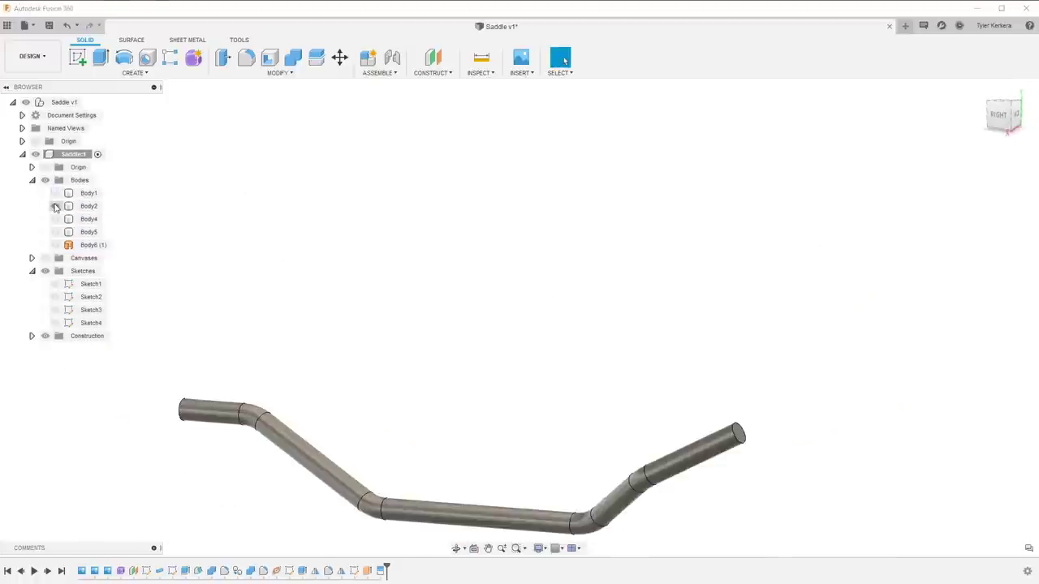
left_click(55, 207)
left_click(55, 233)
left_click(55, 232)
left_click(54, 219)
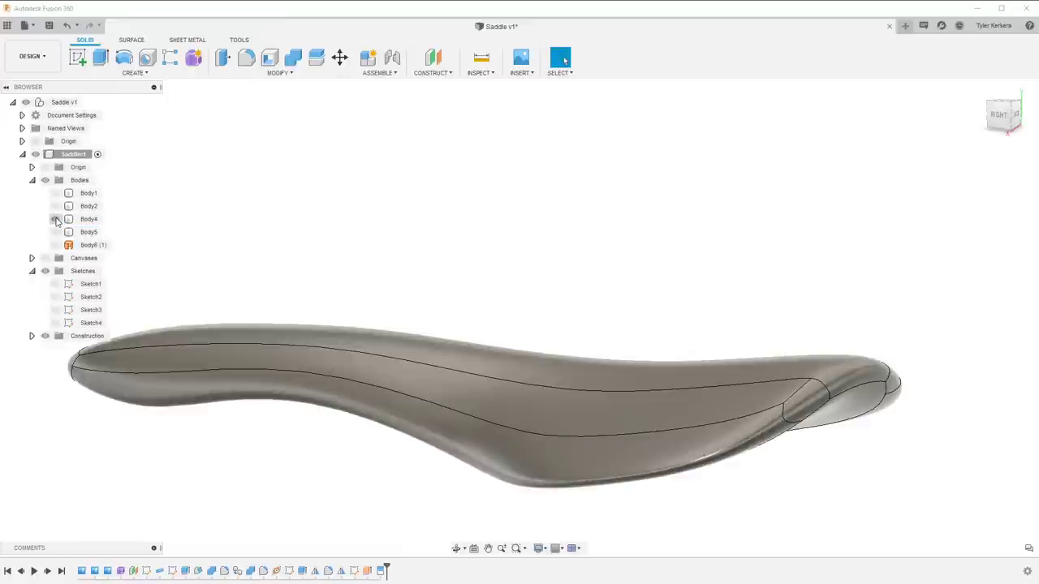
left_click(54, 219)
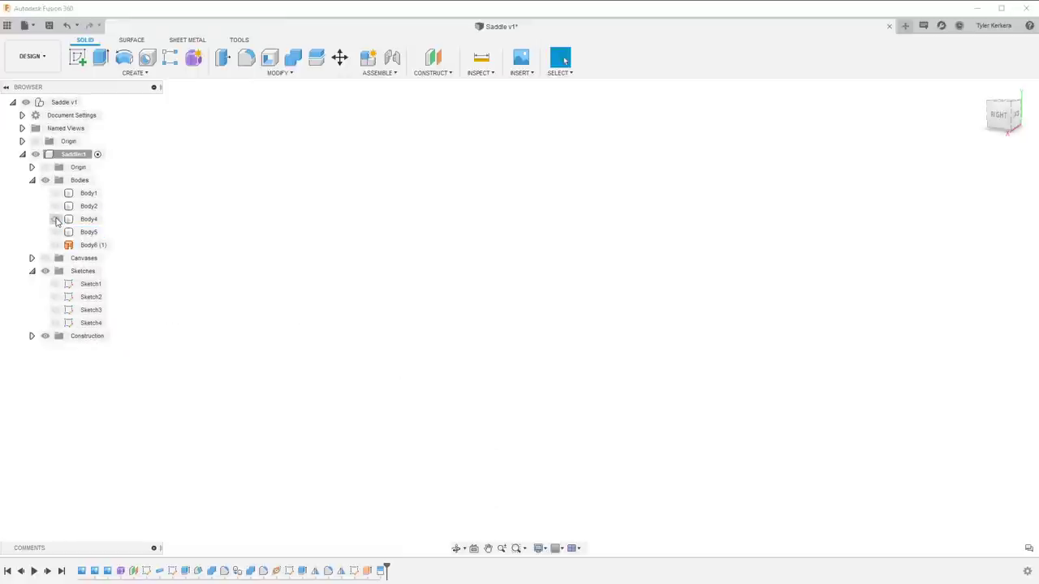
left_click(55, 193)
Try to delete only the saddle's central top face
middle_click_drag(313, 279, 338, 303, "shift")
scroll(338, 303, "up", 4)
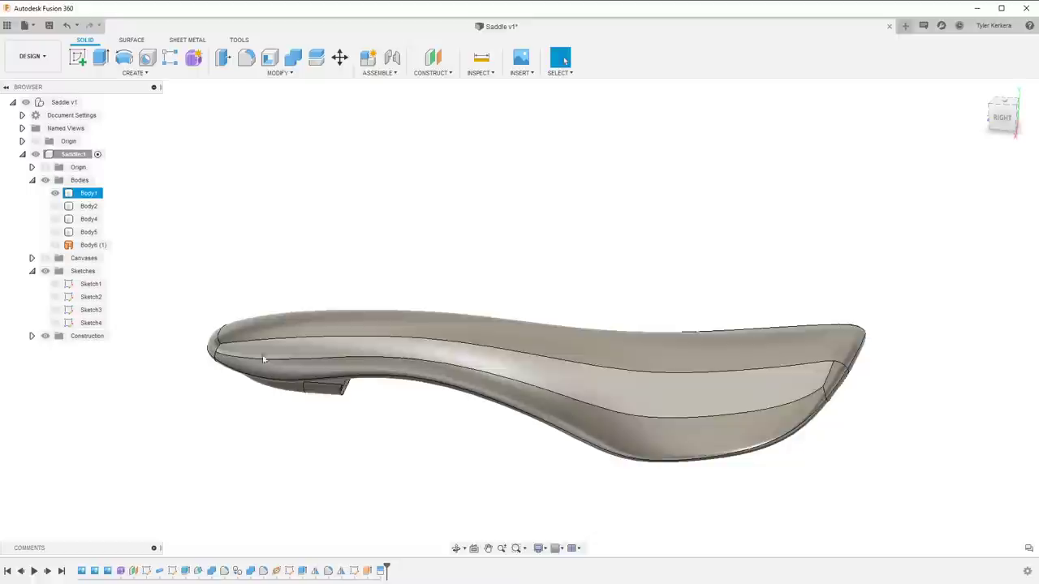
left_click(342, 324)
key("q")
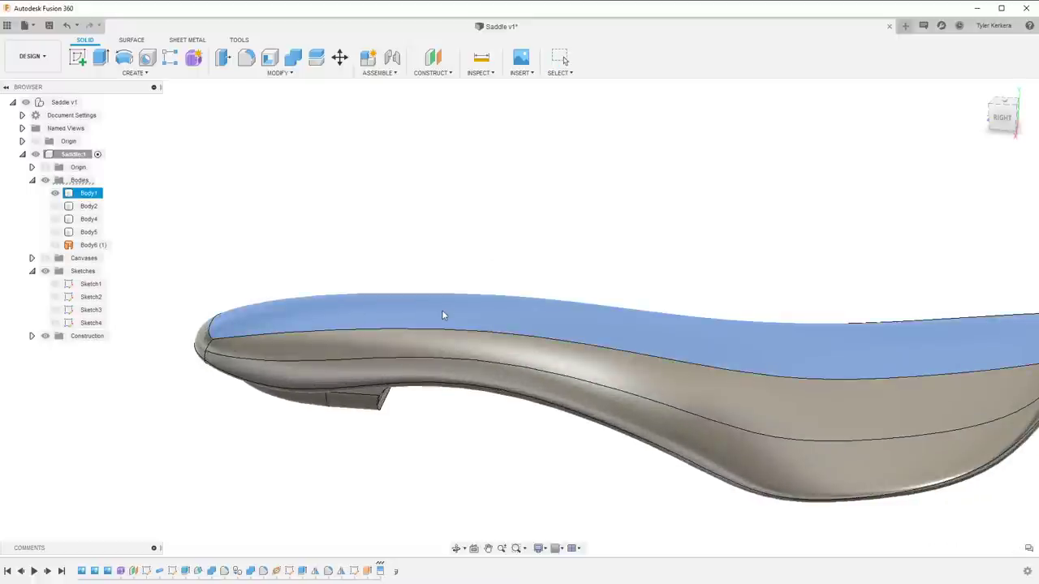
key("Delete")
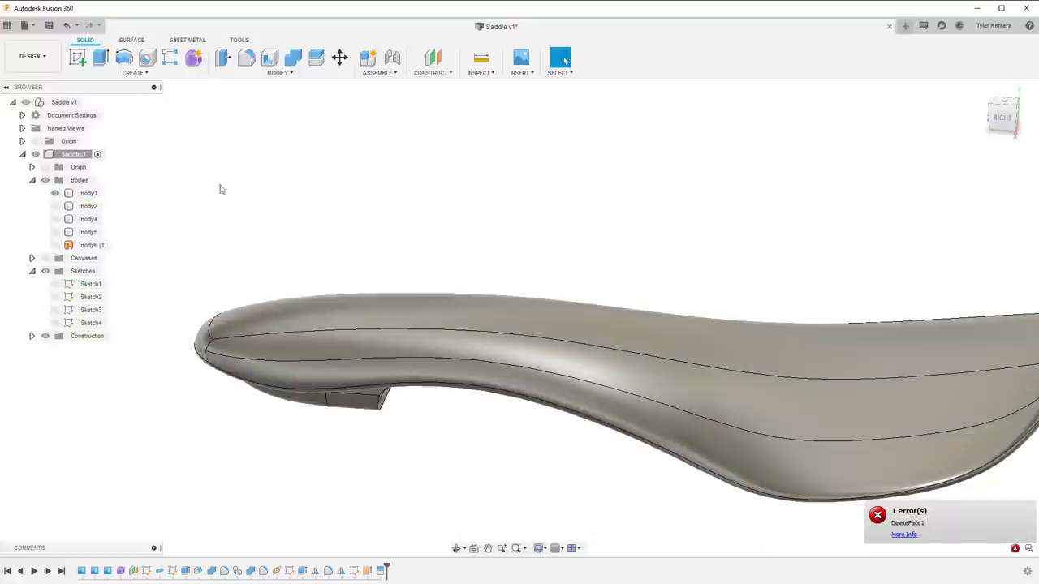
Select every top, side, nose and rear face of Body1 above the split line and delete them as surfaces, leaving the open base
left_click(130, 39)
scroll(299, 336, "down", 4)
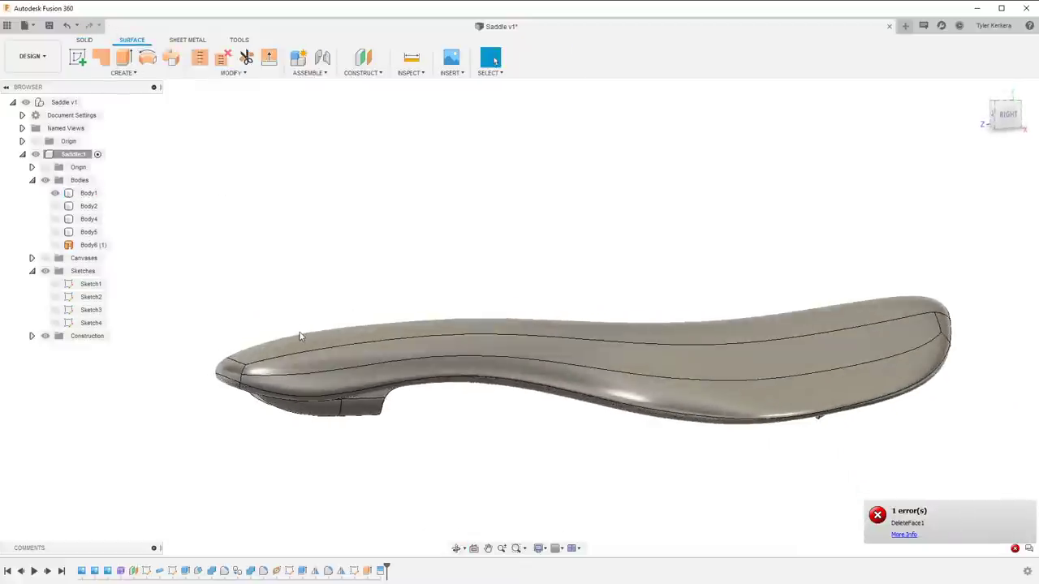
scroll(302, 336, "up", 3)
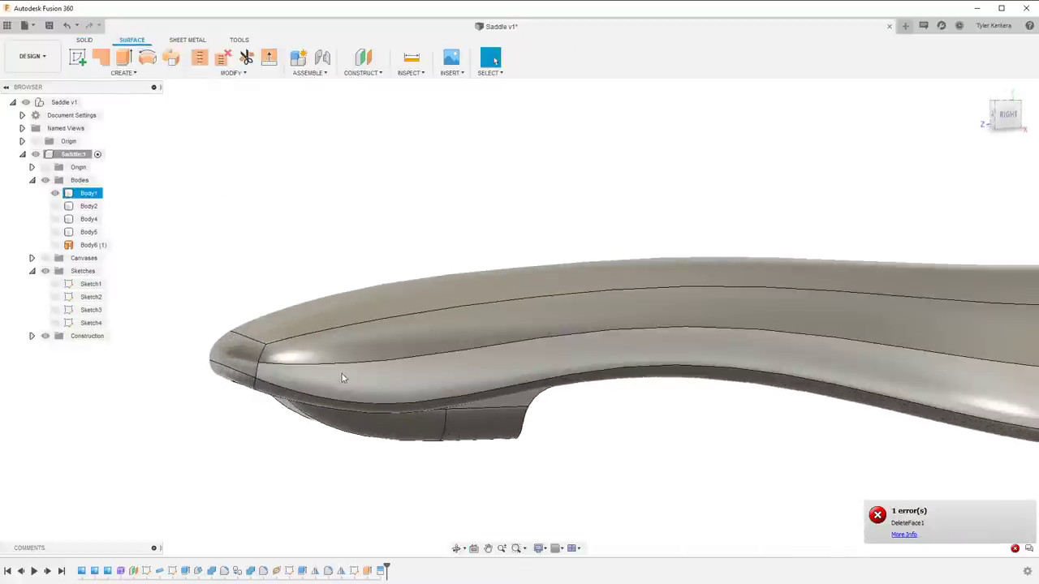
left_click(341, 378)
left_click(301, 317, "ctrl")
middle_click_drag(301, 317, 582, 347, "shift")
left_click(421, 326, "ctrl")
left_click(394, 362, "ctrl")
scroll(345, 349, "down", 4)
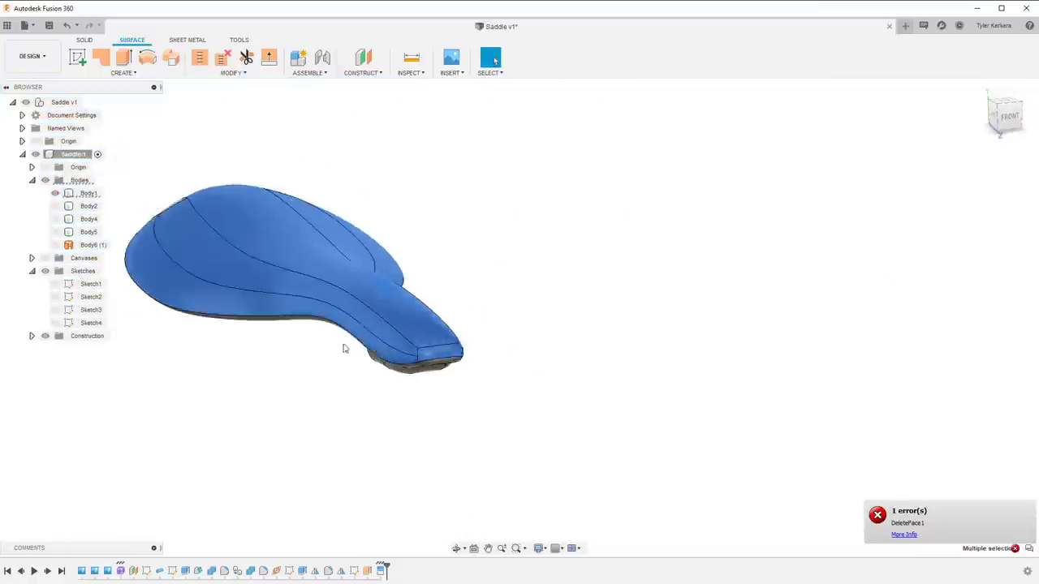
middle_click_drag(344, 348, 528, 376)
middle_click_drag(527, 377, 560, 382, "shift")
middle_click_drag(273, 283, 362, 445, "shift")
scroll(362, 444, "up", 3)
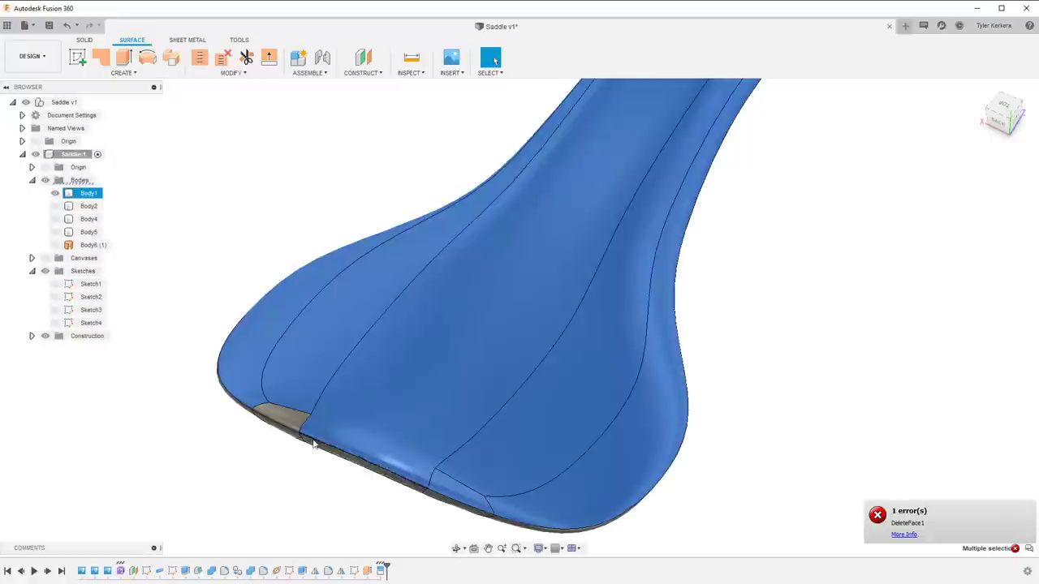
middle_click_drag(288, 420, 420, 378, "shift")
scroll(616, 432, "down", 3)
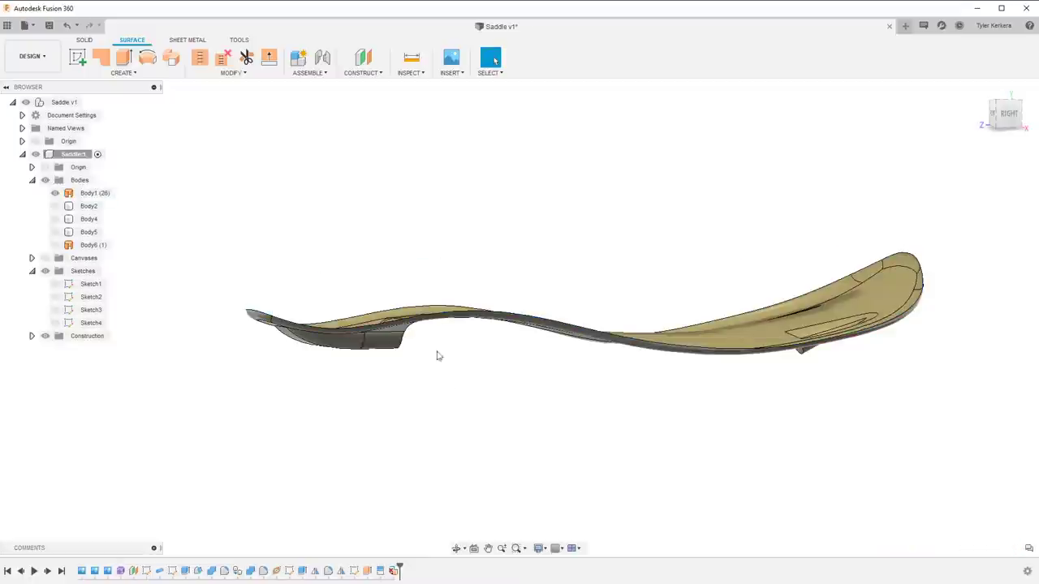
Show both rail bodies, Body2 and Body5, with the open saddle base while keeping the spare saddle Body4 hidden
middle_click_drag(458, 384, 477, 420, "shift")
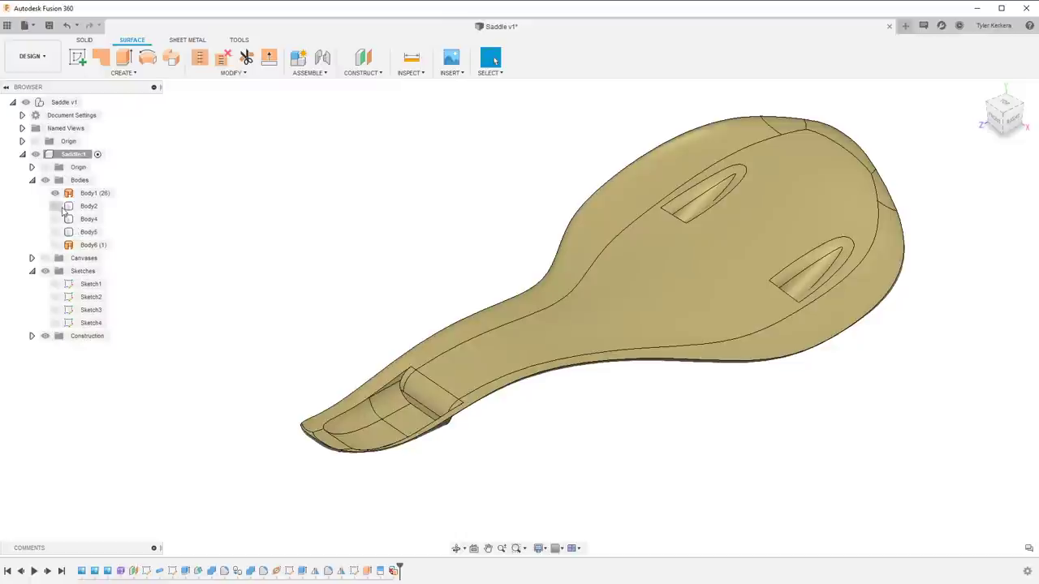
middle_click_drag(238, 239, 288, 203, "shift")
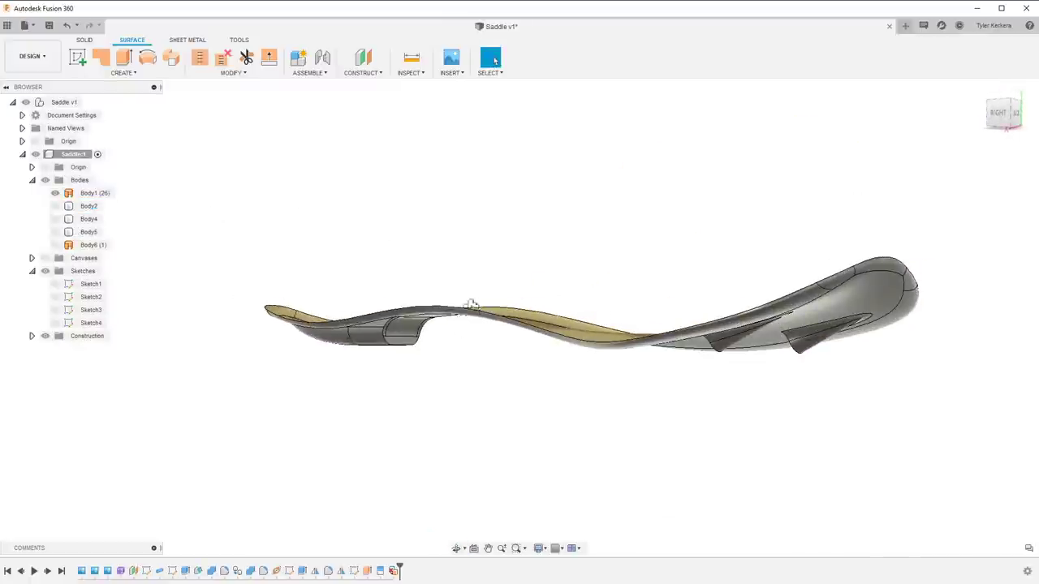
middle_click_drag(471, 301, 492, 343, "shift")
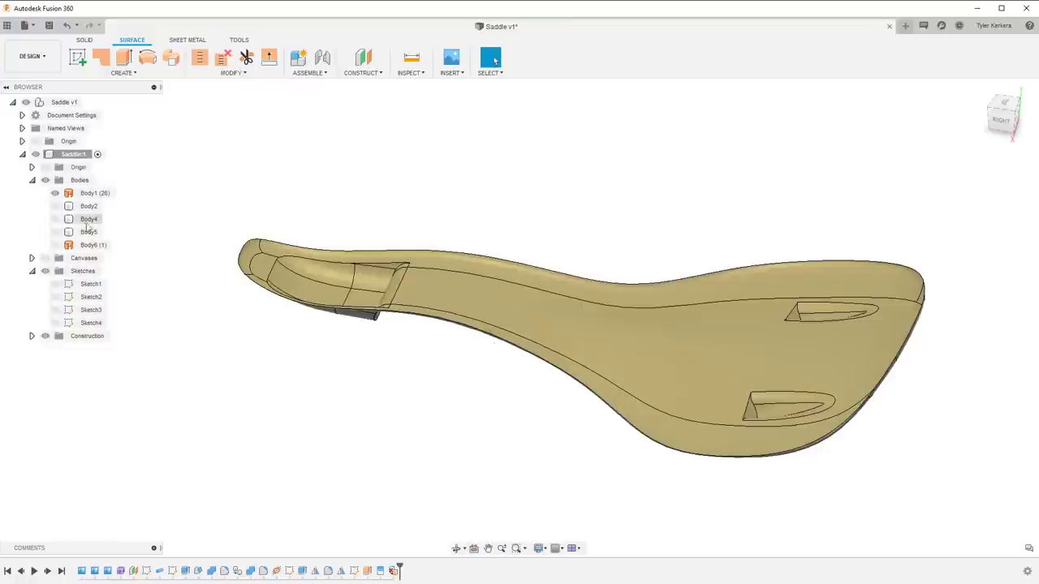
left_click(55, 209)
left_click(54, 208)
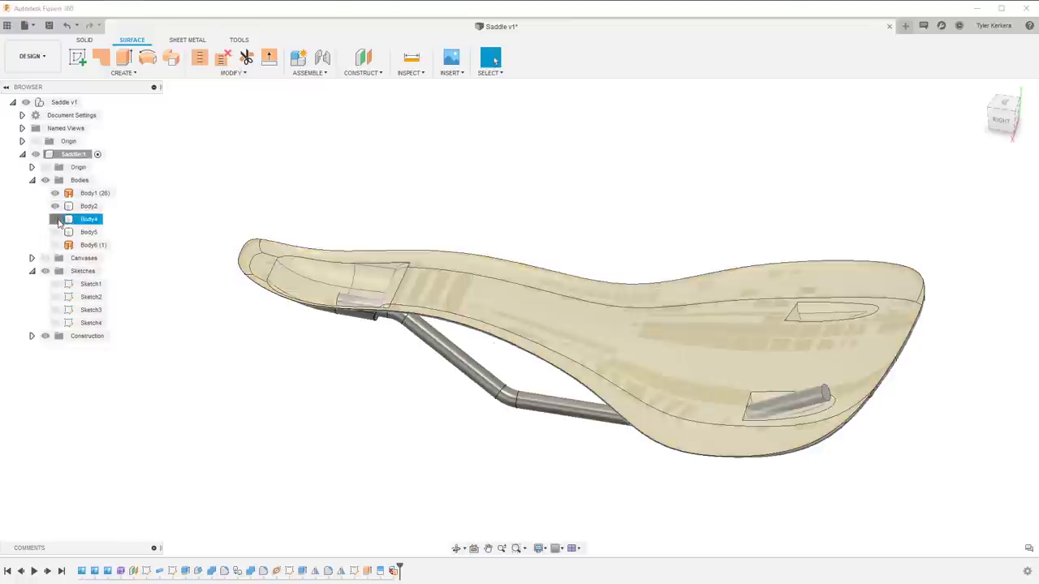
left_click(54, 219)
left_click(54, 219)
left_click(55, 232)
middle_click_drag(313, 181, 357, 172, "shift")
middle_click_drag(413, 243, 282, 299, "shift")
scroll(281, 299, "up", 2)
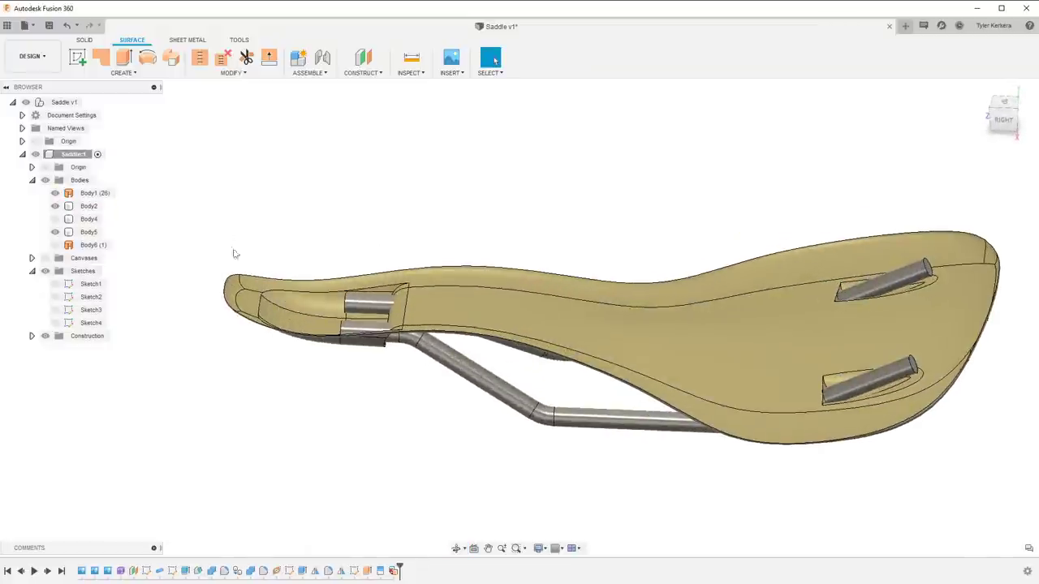
Thicken the whole open base surface Body1 by -1.00 mm in the Symmetric direction as a new body
left_click(233, 72)
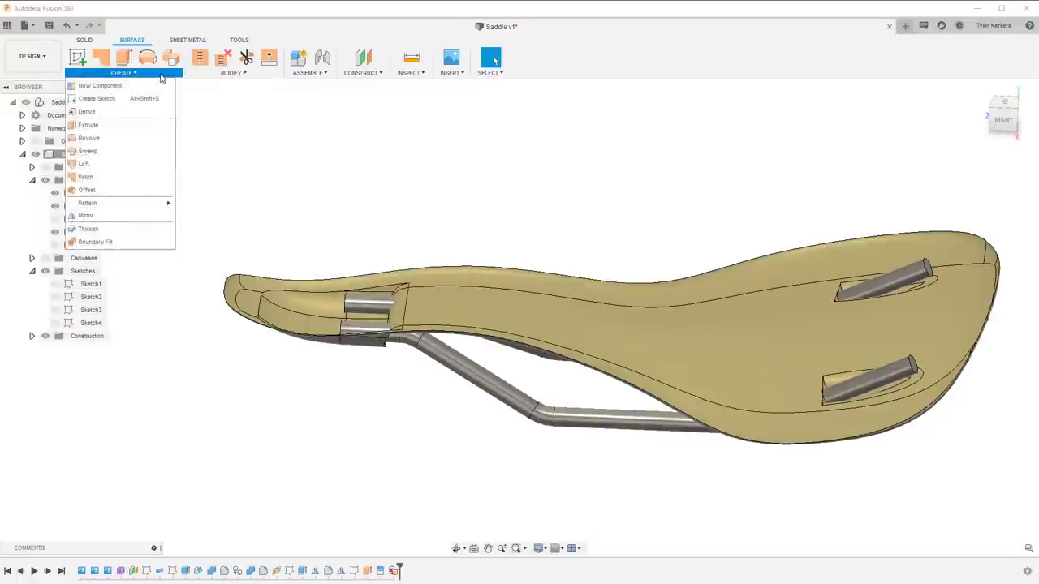
mouse_move(160, 75)
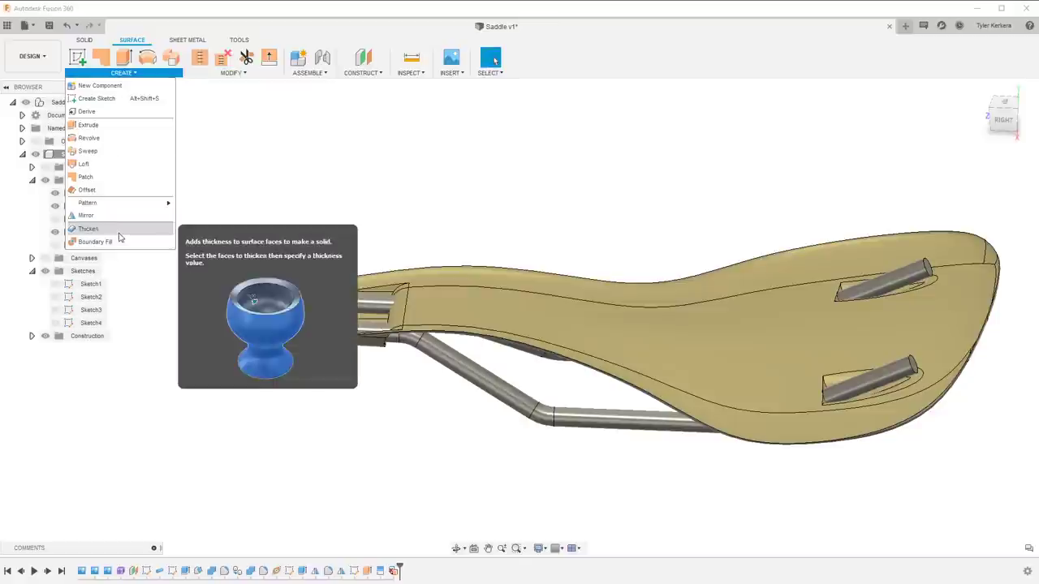
left_click(87, 229)
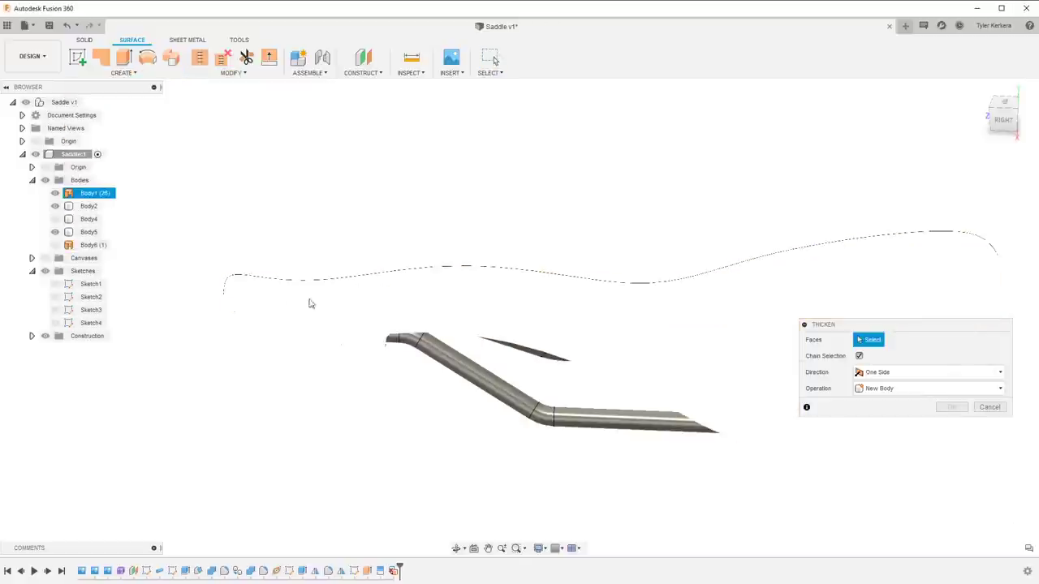
left_click(688, 323)
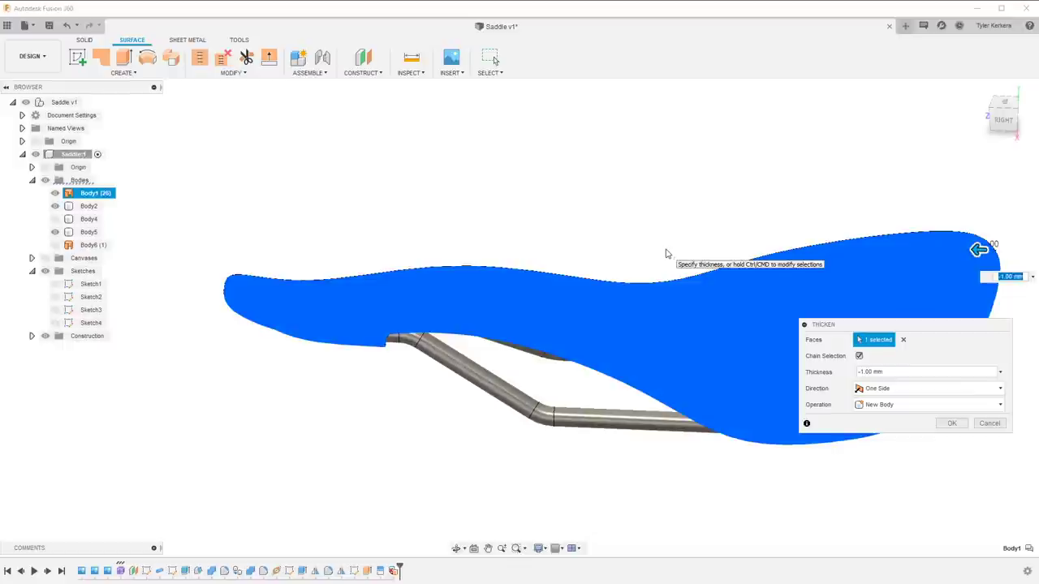
left_click(886, 389)
left_click(887, 420)
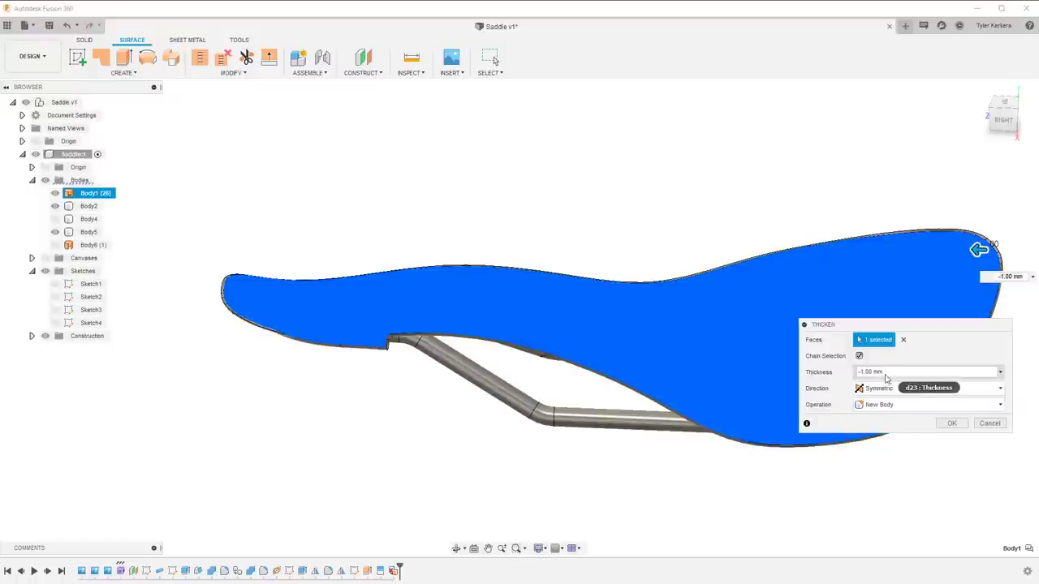
middle_click_drag(402, 381, 430, 355, "shift")
left_click(953, 423)
left_click(952, 424)
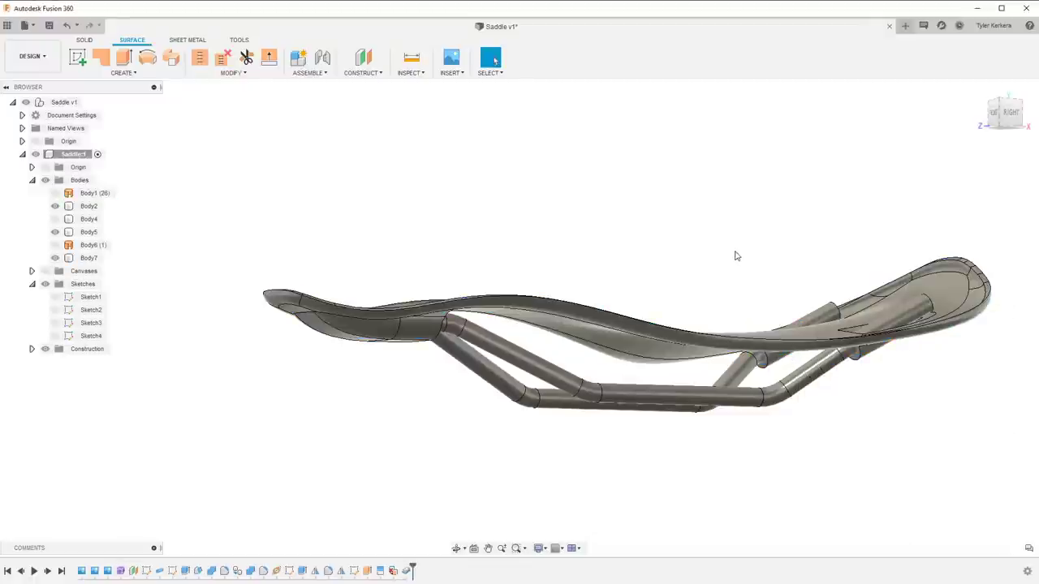
Fillet the thickened base's rim edges all around with a 1 mm chord length and tangent chain on
middle_click_drag(718, 262, 288, 297, "shift")
scroll(270, 351, "up", 3)
scroll(316, 347, "down", 5)
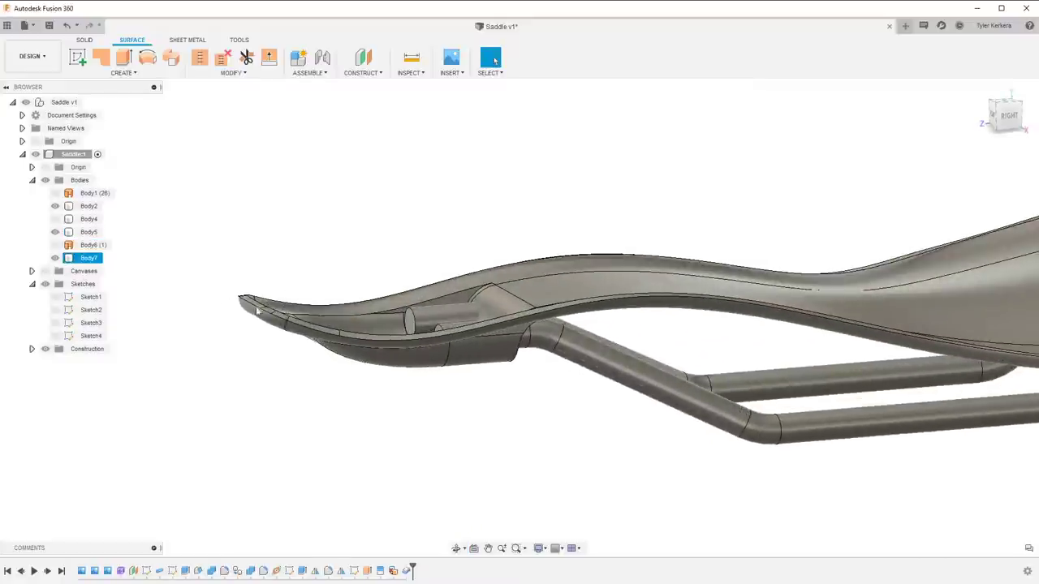
scroll(240, 298, "up", 2)
key("f")
middle_click_drag(241, 299, 560, 303, "shift")
middle_click_drag(486, 305, 357, 340)
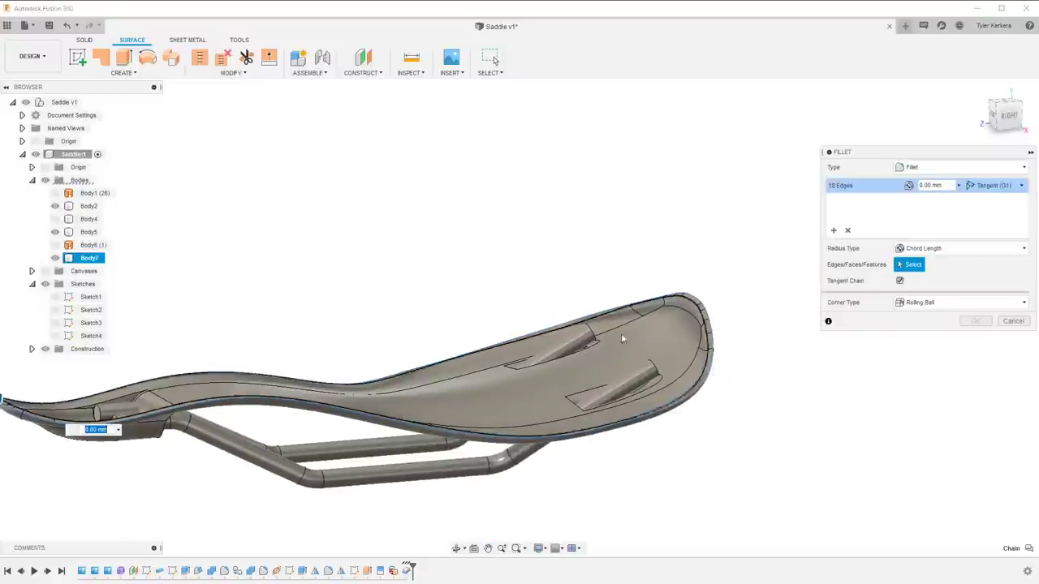
scroll(668, 341, "up", 3)
middle_click_drag(728, 352, 824, 312, "shift")
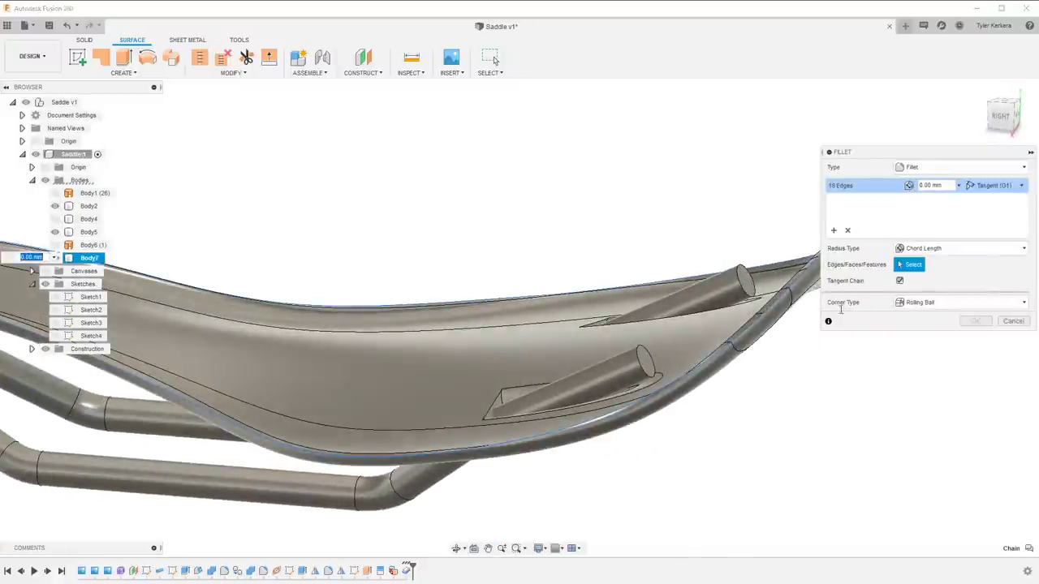
left_click(887, 182)
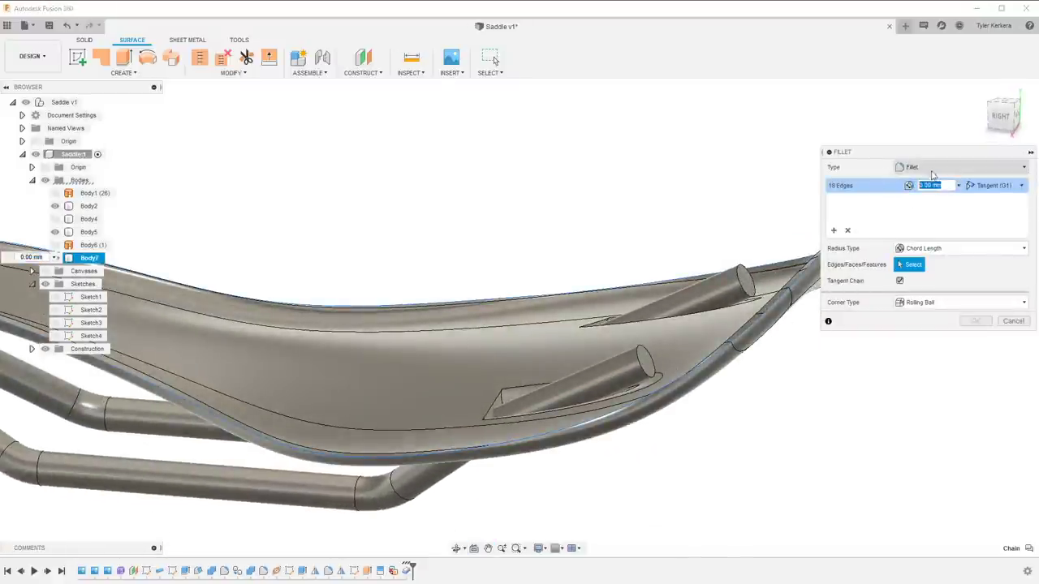
type("5")
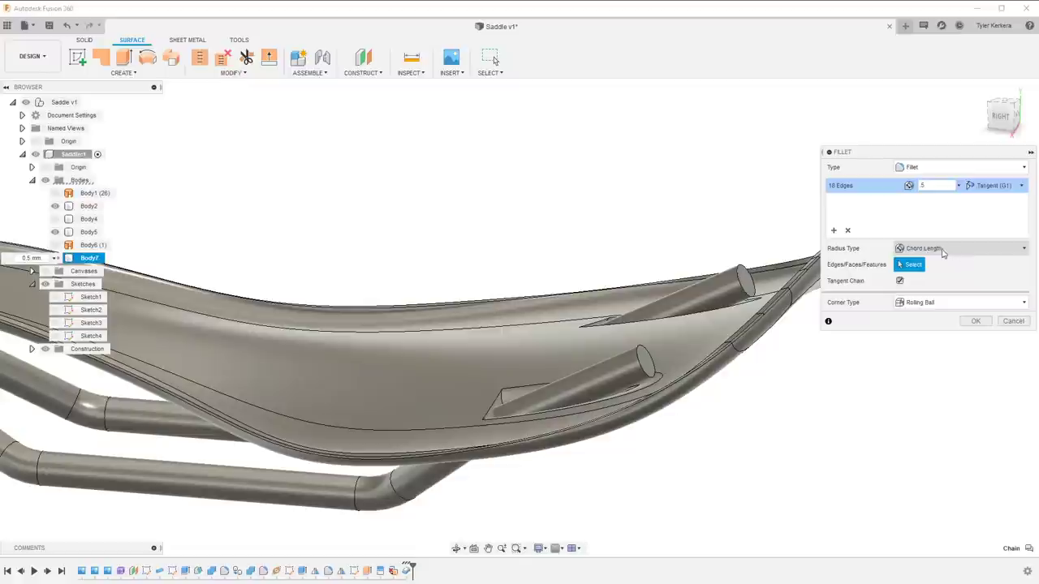
type("1")
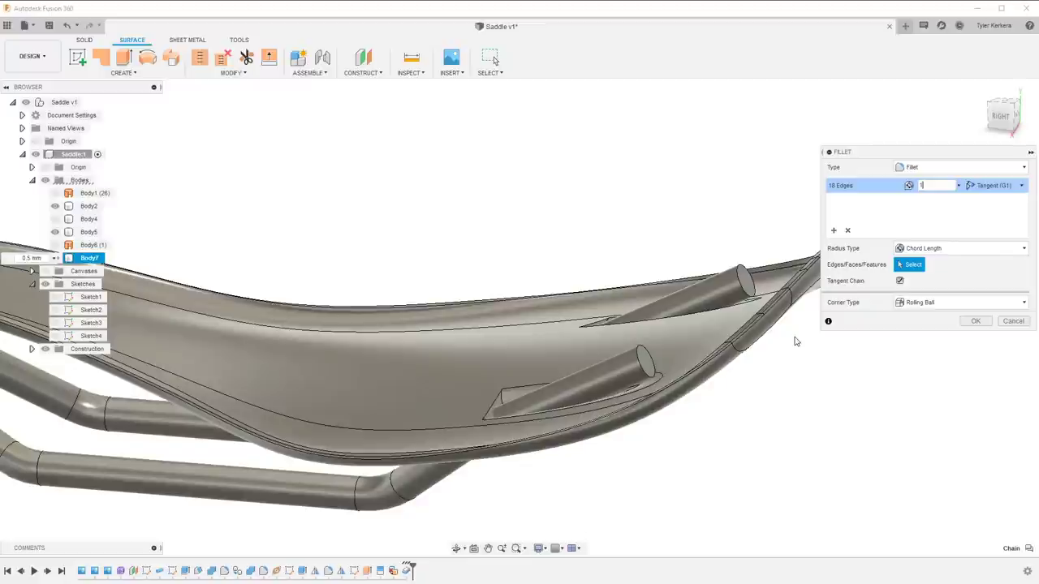
middle_click_drag(362, 508, 457, 498, "shift")
left_click(974, 322)
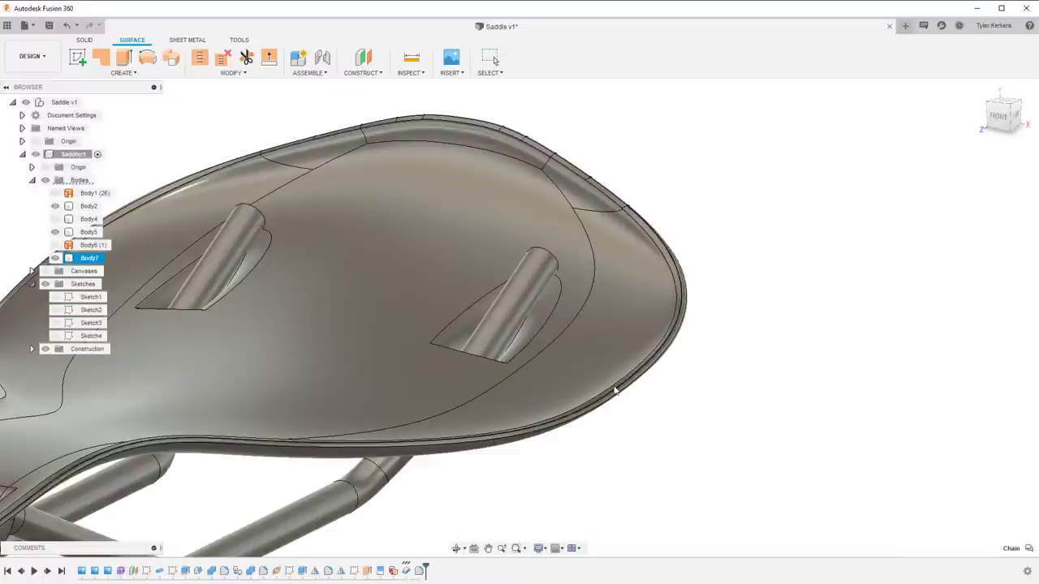
Show the full saddle Body4 together with the filleted base and the rails
middle_click_drag(478, 441, 160, 264, "shift")
left_click(55, 219)
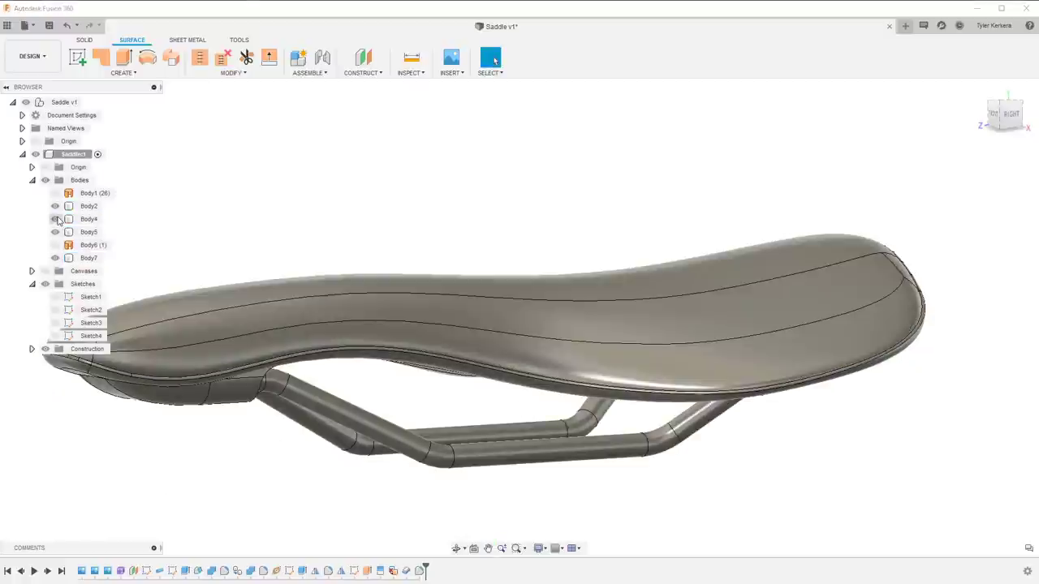
middle_click_drag(316, 189, 398, 195, "shift")
scroll(204, 320, "up", 5)
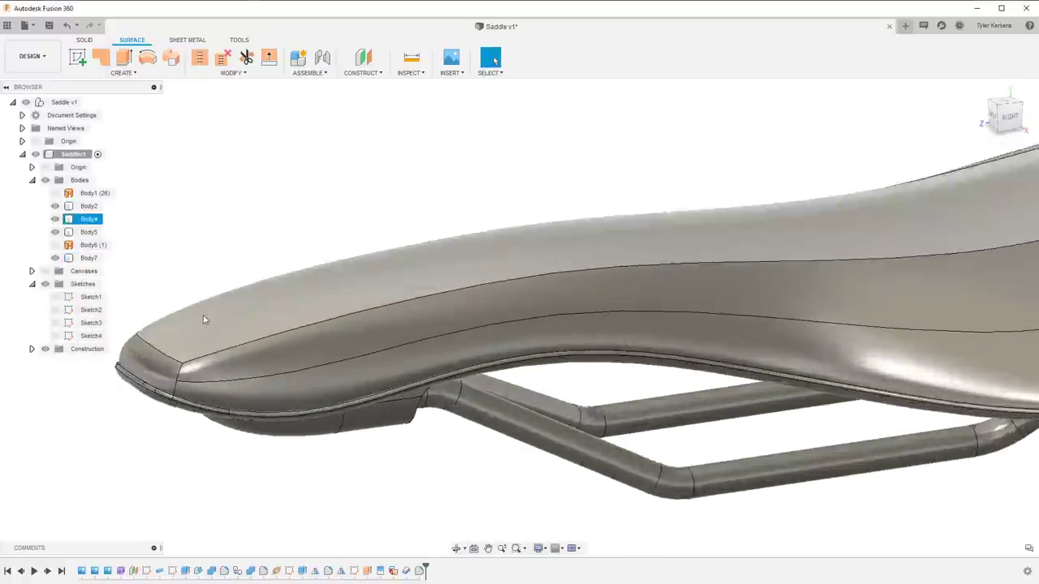
Examine from several sides how the filleted base rim meets the saddle Body4 around the nose
middle_click_drag(200, 336, 534, 440, "shift")
mouse_move(251, 436)
middle_mouse_down("shift")
mouse_move(336, 410)
mouse_move(355, 435)
middle_mouse_up("shift")
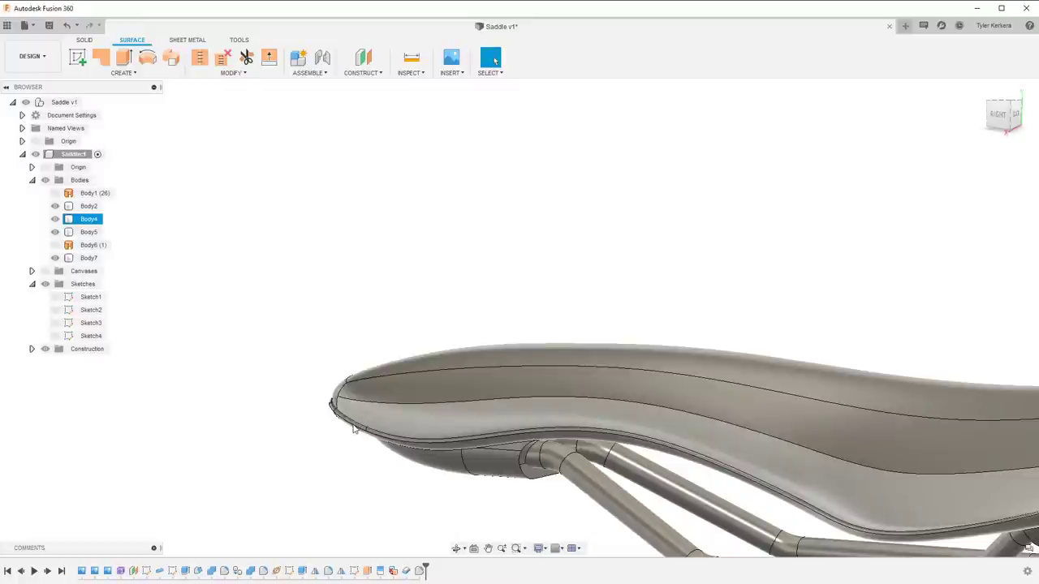
scroll(354, 430, "up", 4)
middle_click_drag(283, 404, 286, 378, "shift")
scroll(301, 379, "down", 5)
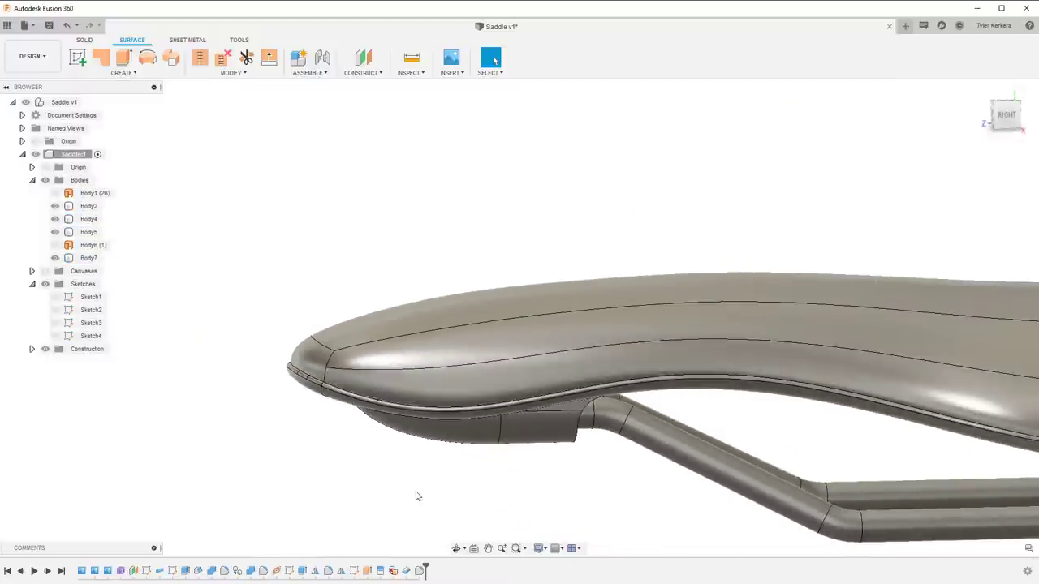
scroll(415, 495, "down", 2)
scroll(341, 415, "up", 5)
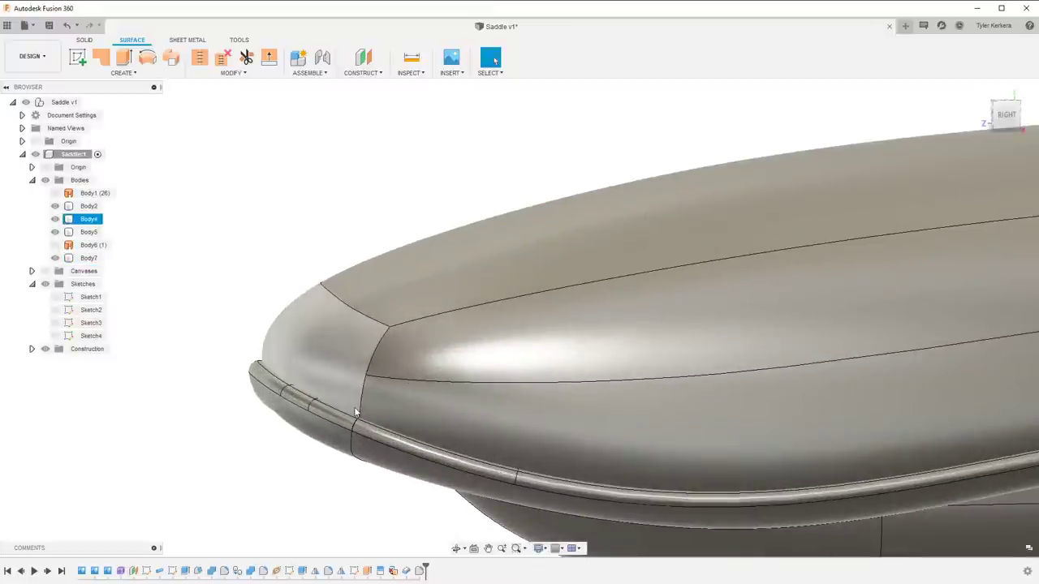
scroll(359, 433, "down", 1)
scroll(358, 439, "up", 3)
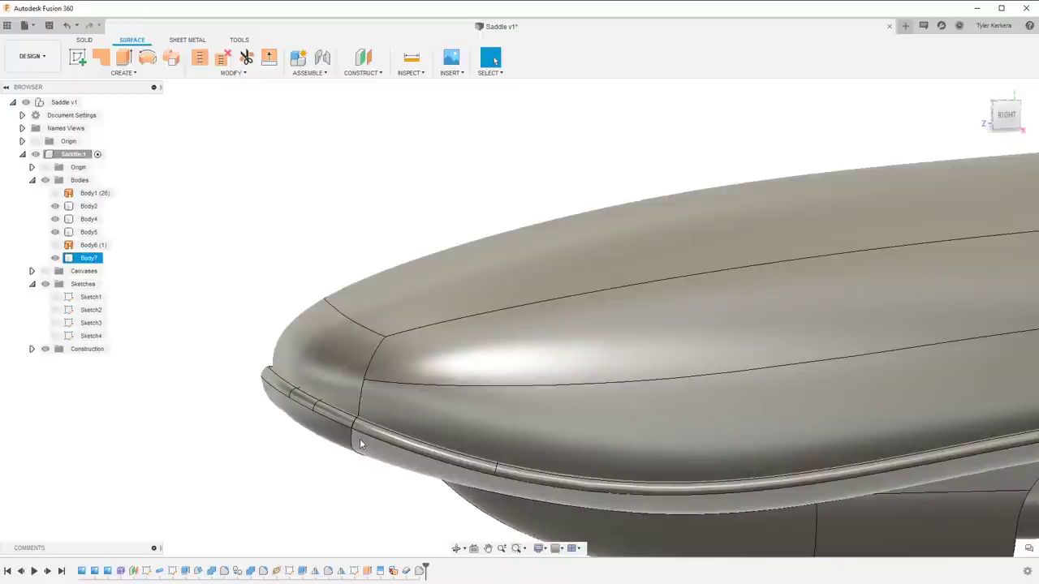
Highlight saddle Body4 and base Body7 together and examine how they meet along the rim from the side
double_click(360, 444)
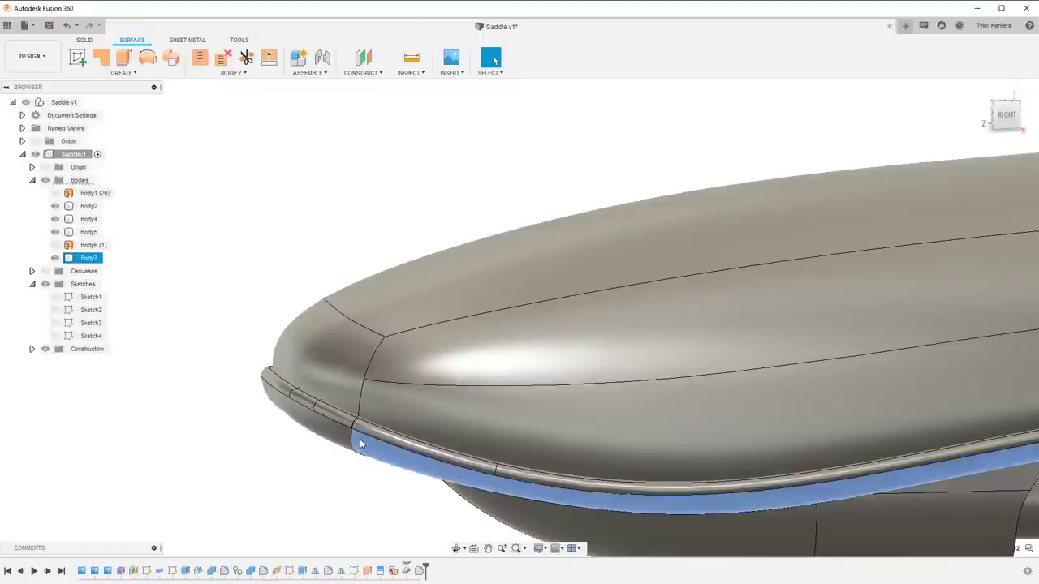
left_click(276, 501)
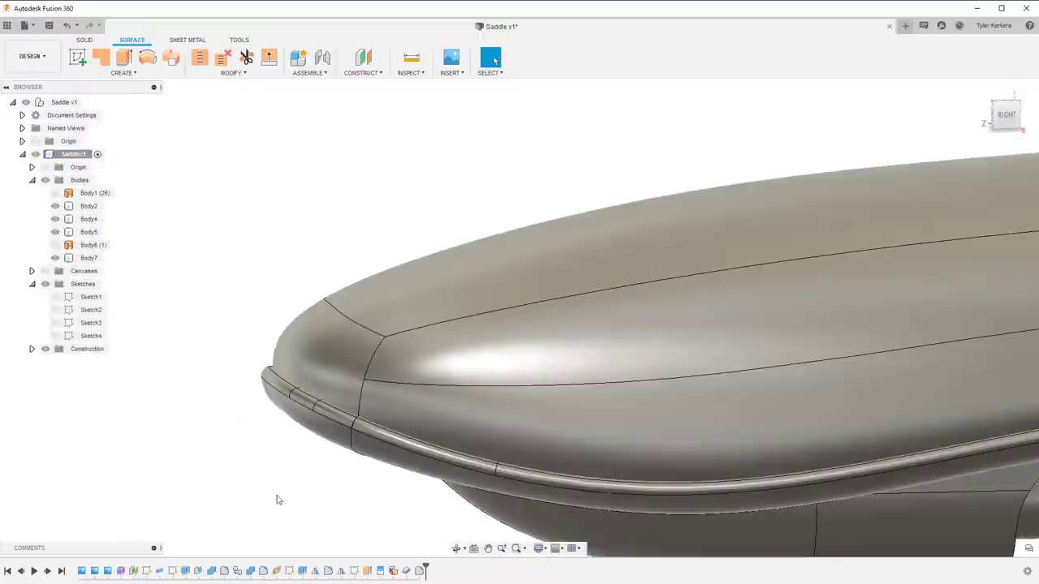
left_click(87, 257)
left_click(87, 218, "ctrl")
scroll(430, 362, "down", 2)
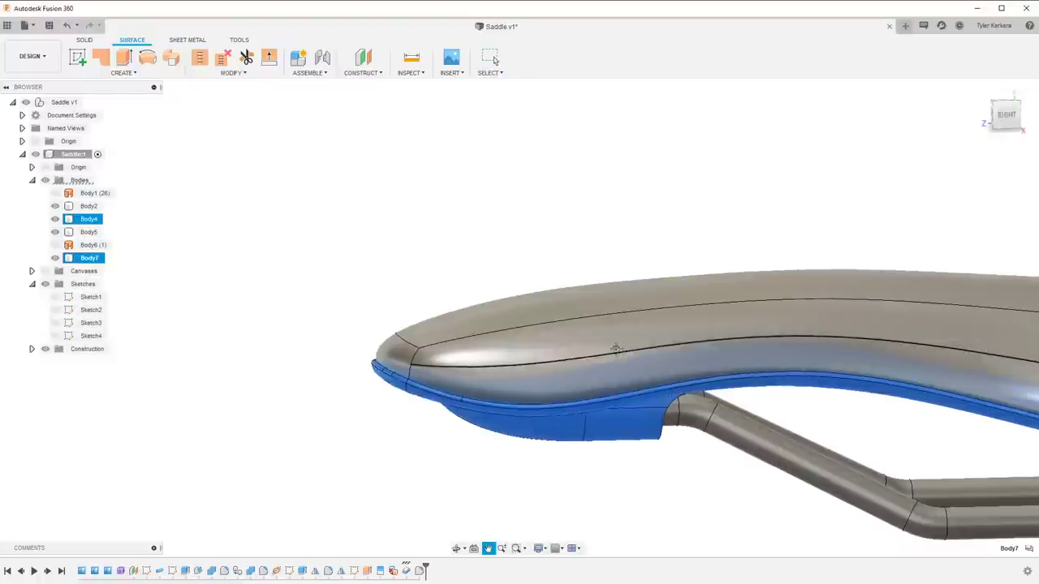
left_click(90, 219, "ctrl")
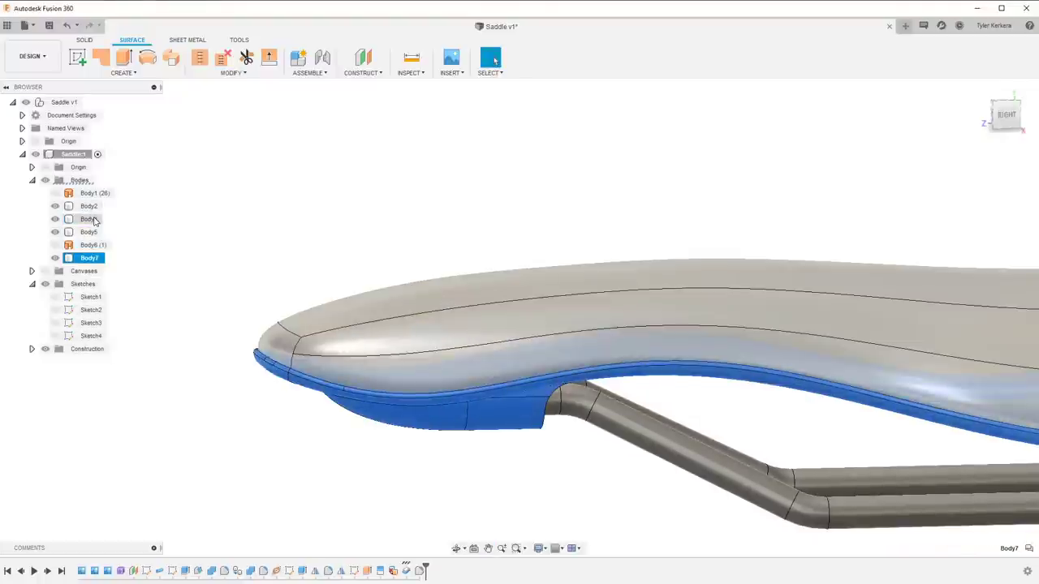
scroll(286, 366, "up", 3)
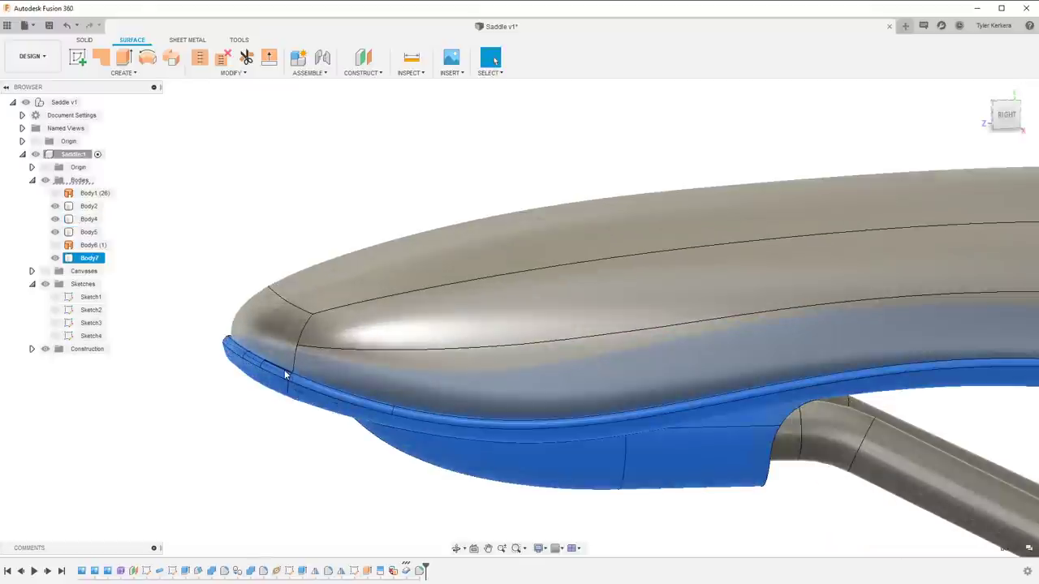
left_click(469, 383, "ctrl")
scroll(514, 452, "down", 3)
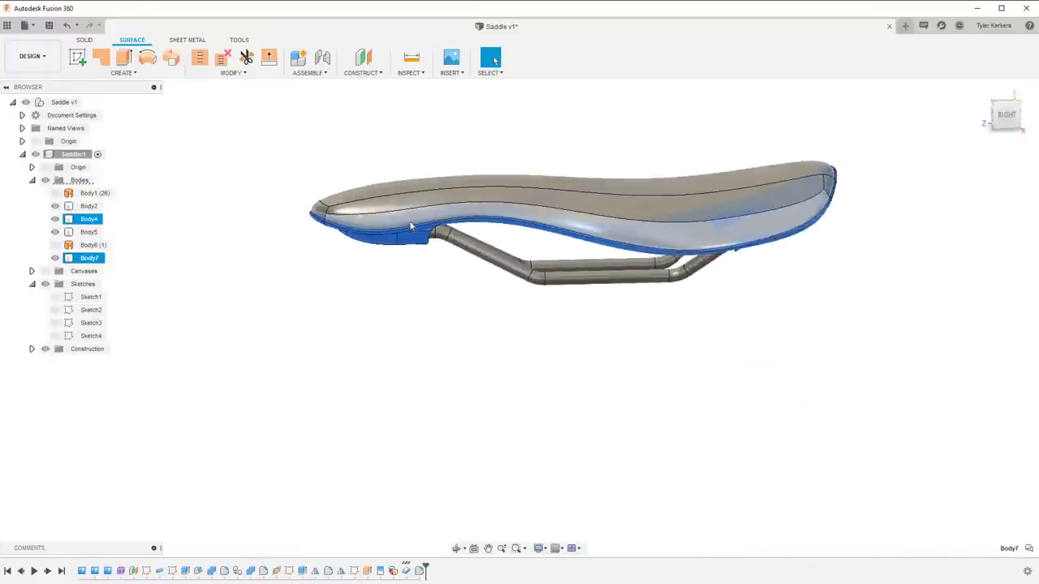
left_click(577, 125)
middle_click_drag(577, 126, 585, 204)
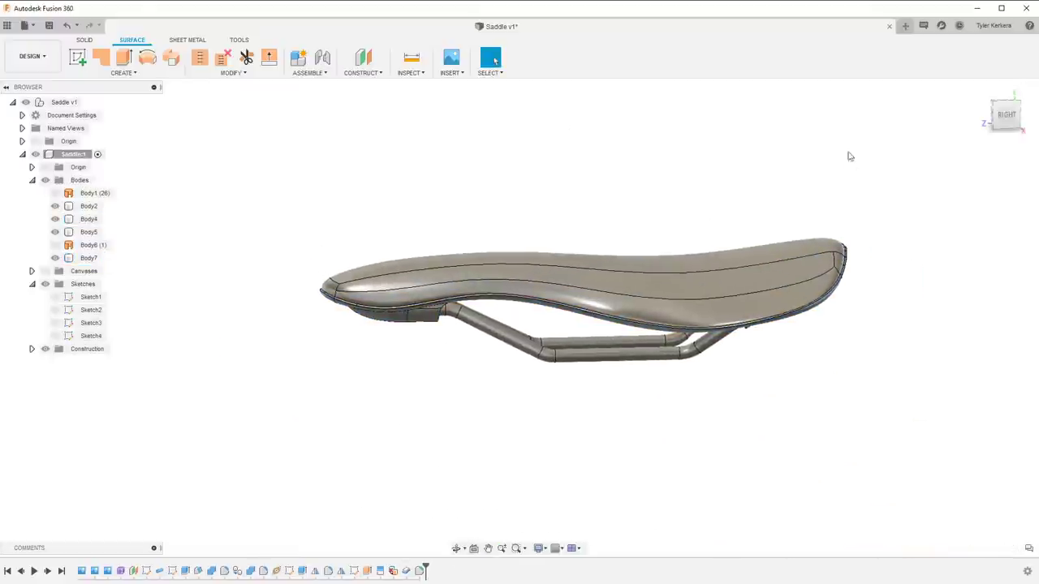
left_click(1006, 116)
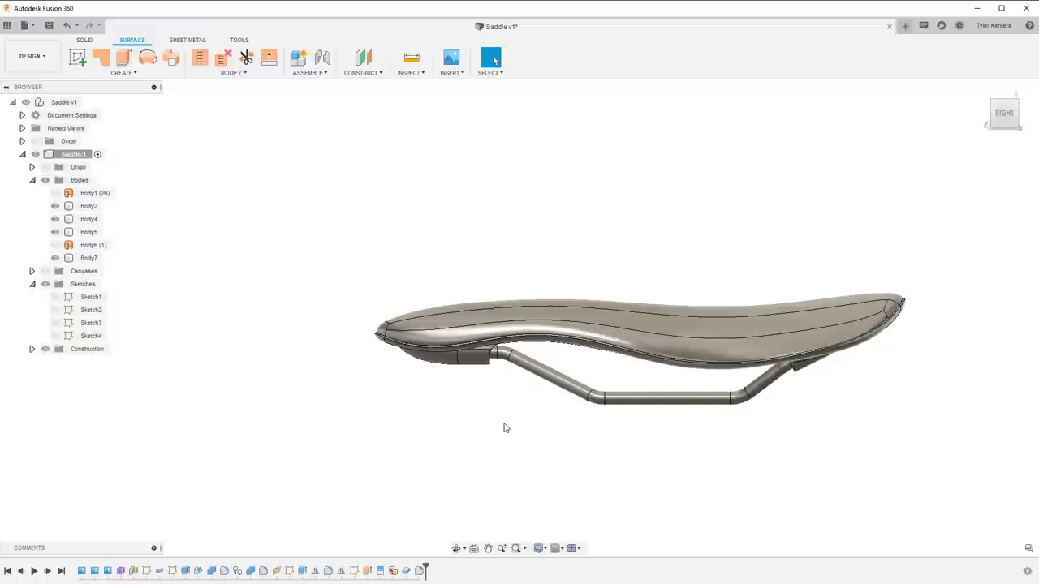
Fillet the edge loop of the front rail opening under the base's nose with a 2 mm chord length and tangent chain on
middle_click_drag(559, 421, 522, 410, "shift")
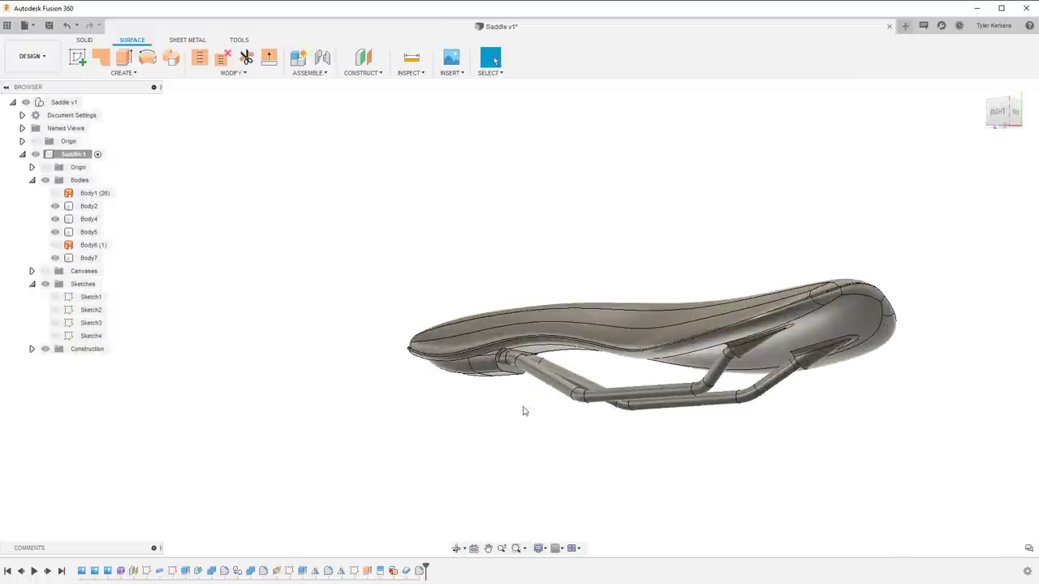
scroll(522, 406, "up", 3)
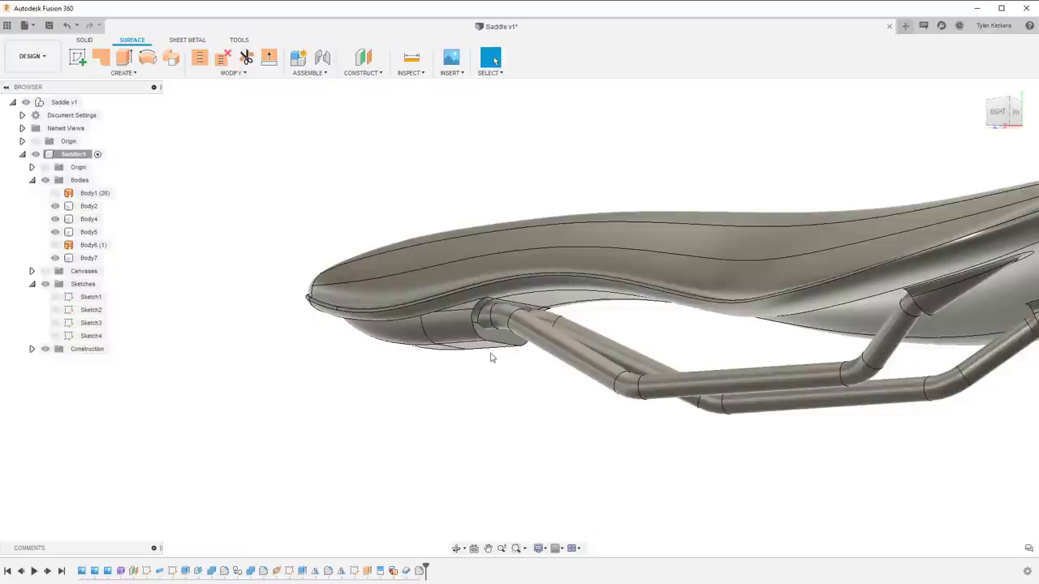
scroll(490, 357, "up", 5)
key("f")
left_click(511, 336)
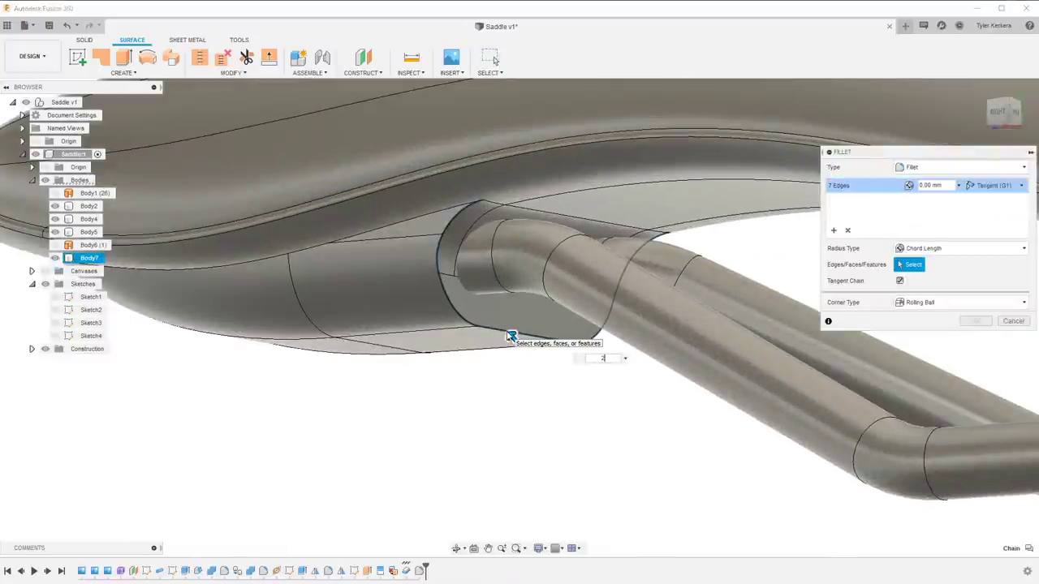
scroll(548, 361, "down", 2)
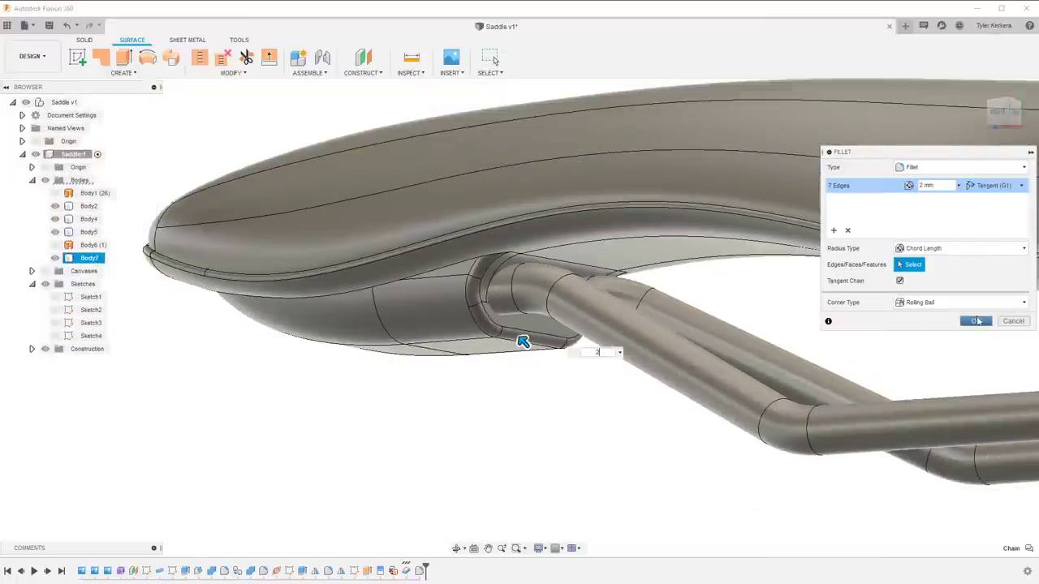
left_click(977, 322)
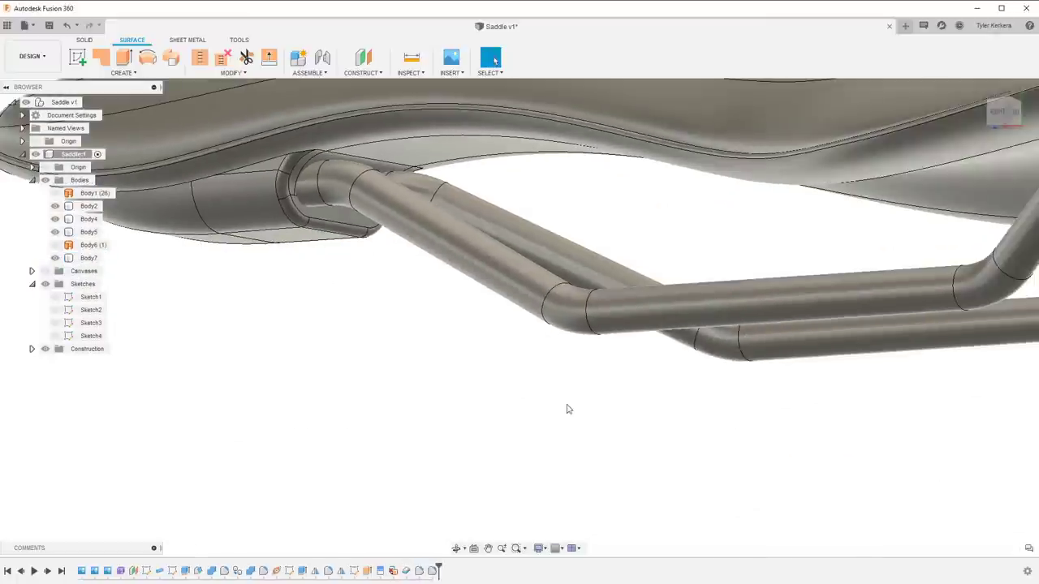
Fillet the opening edges of both rear rail sockets under the base with a 2 mm chord length and tangent chain on
scroll(568, 409, "down", 3)
middle_click_drag(597, 390, 259, 403)
key("f")
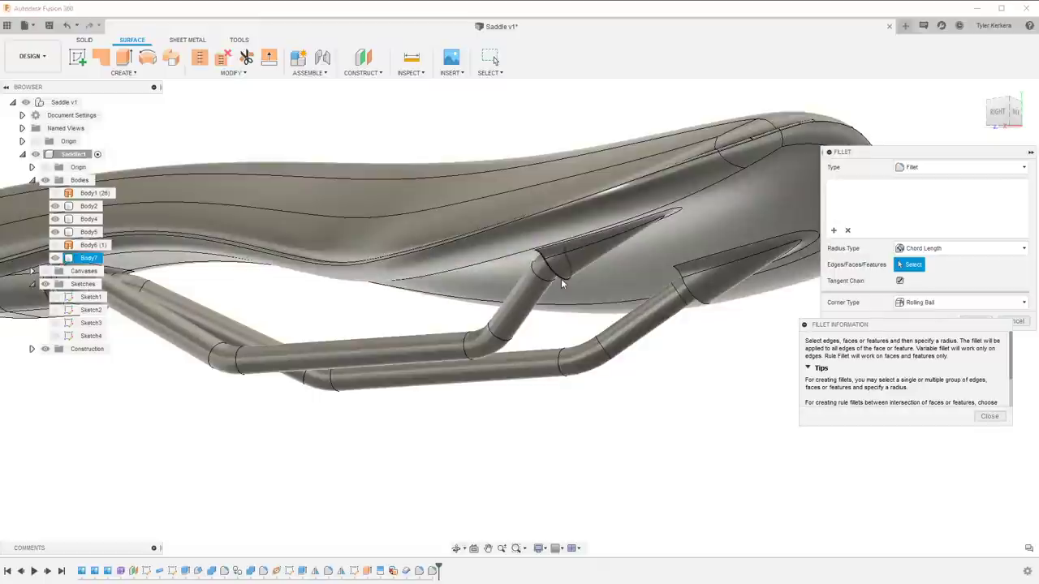
left_click(561, 279)
left_click(694, 296)
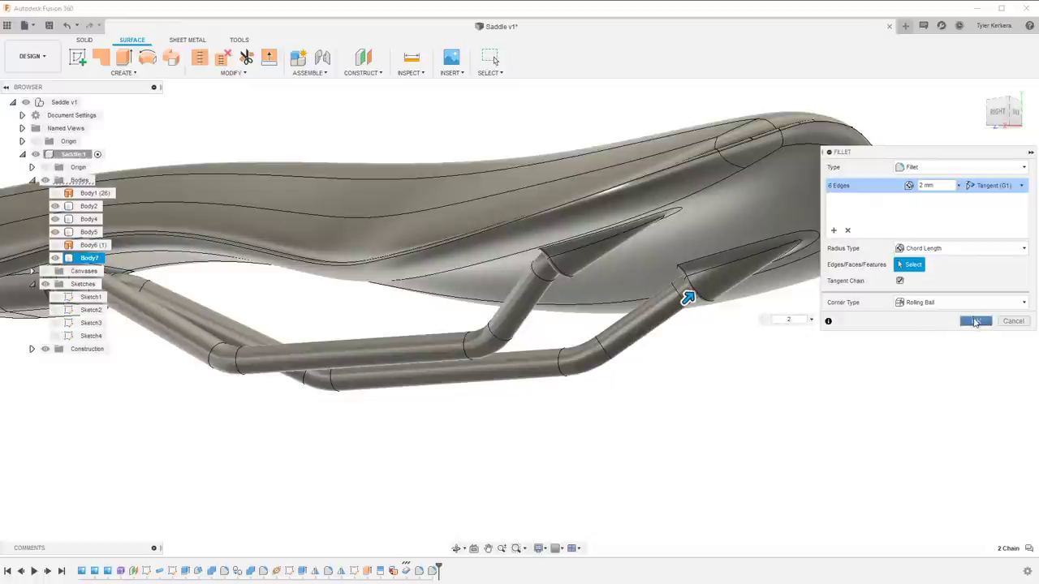
left_click(975, 322)
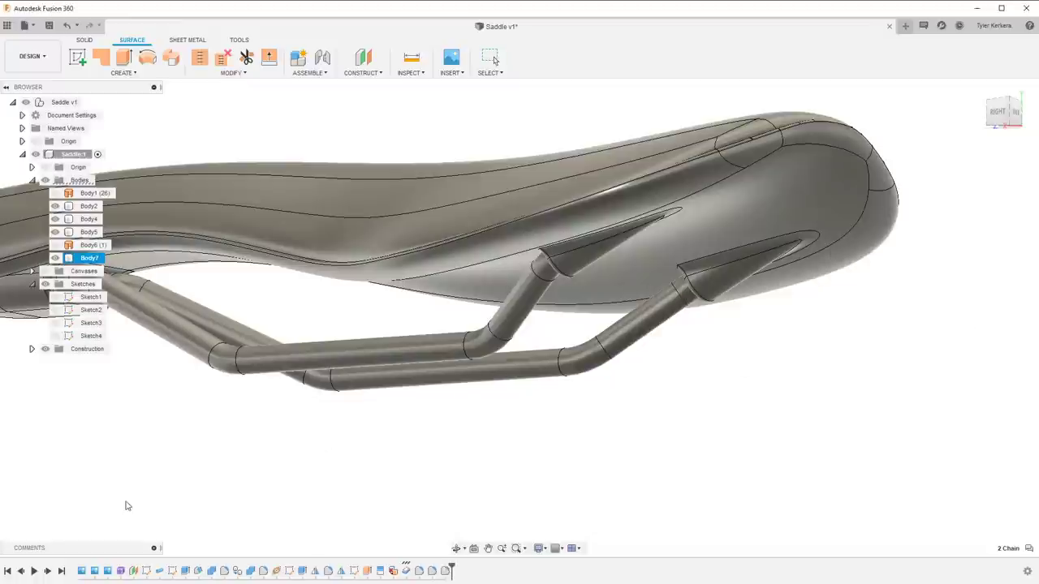
Add the ABS (White) plastic from the appearance library to the design's appearances and close the appearance settings
middle_click_drag(213, 463, 379, 452, "shift")
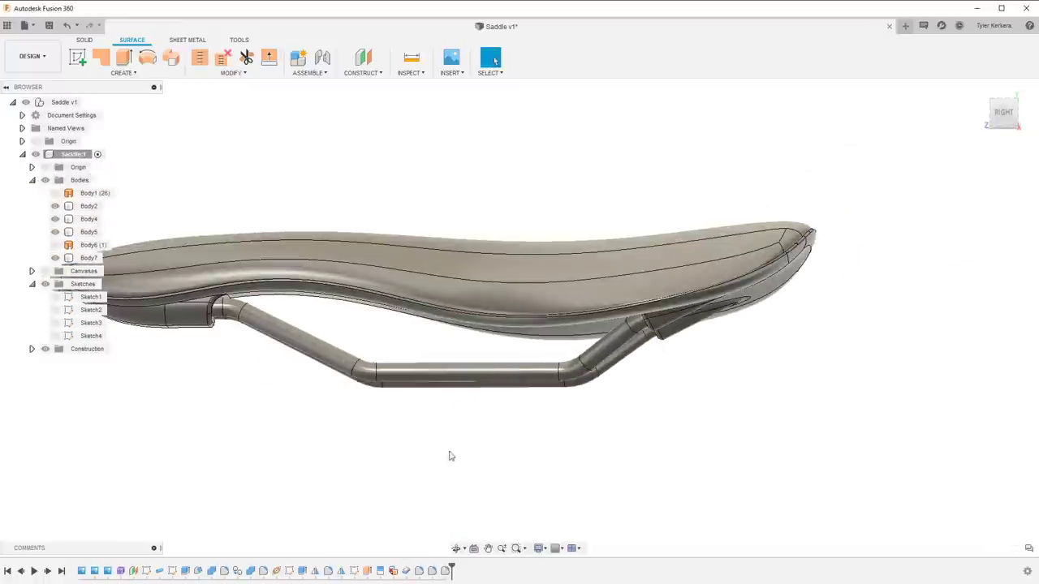
key("a")
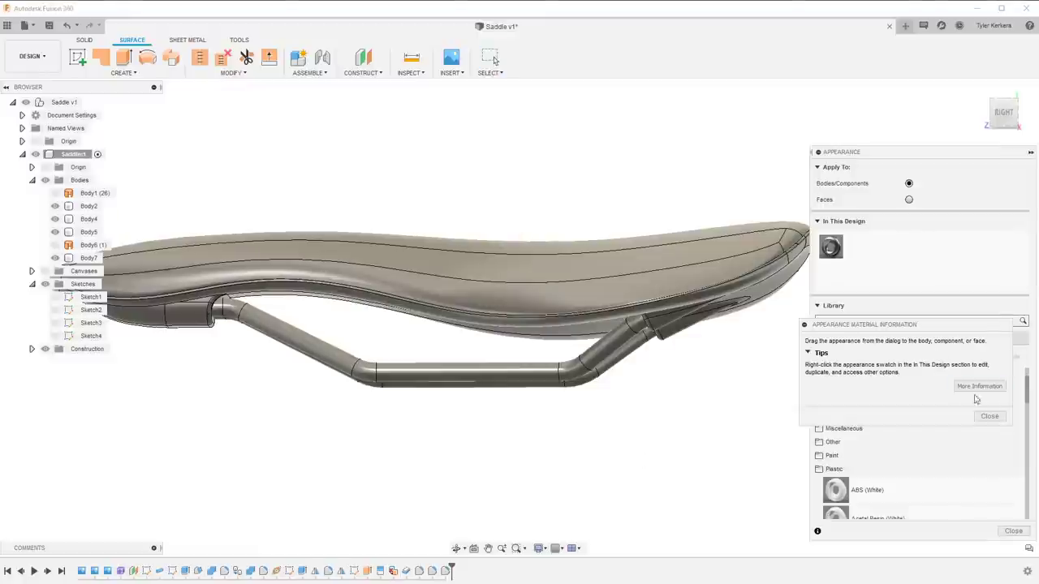
left_click(990, 416)
scroll(893, 455, "down", 1)
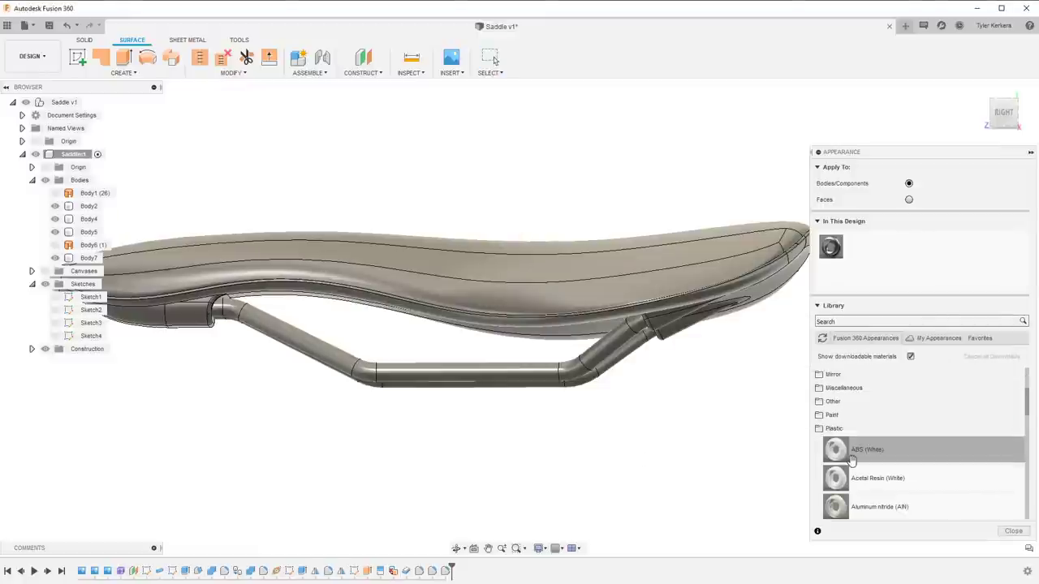
left_click(577, 390)
middle_click_drag(289, 417, 409, 433, "shift")
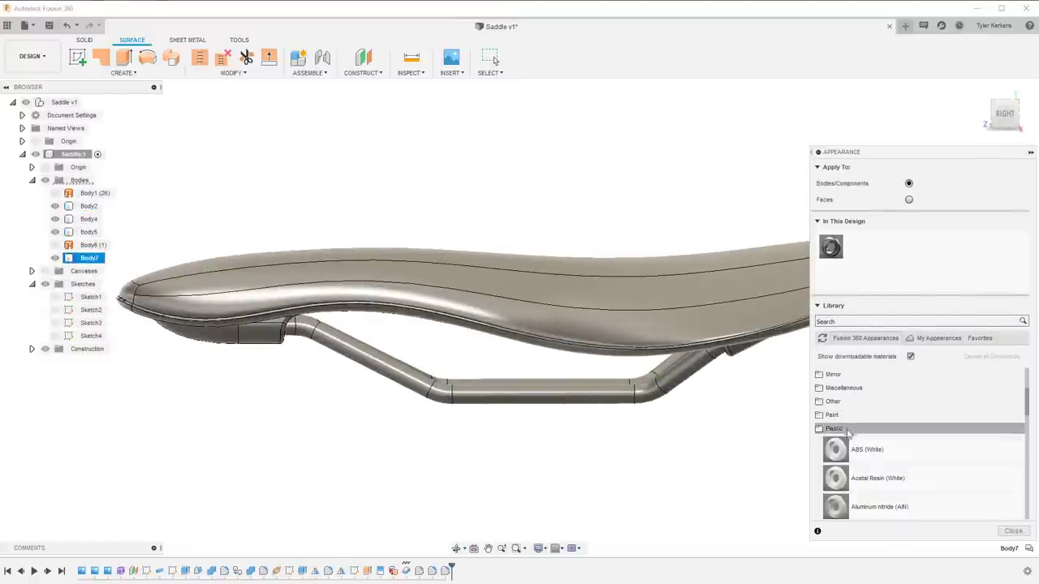
left_click_drag(867, 443, 903, 263)
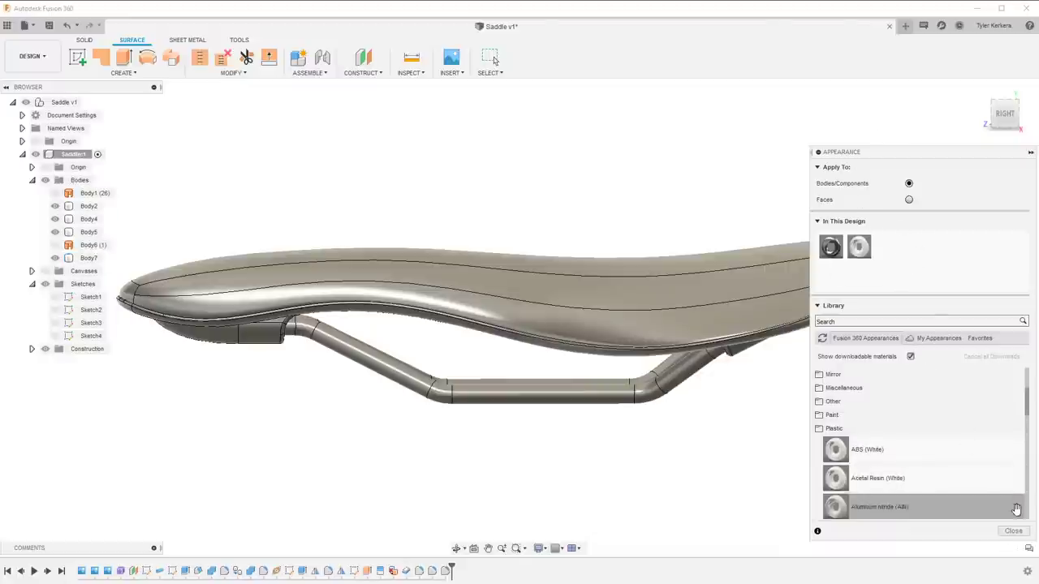
left_click(1013, 531)
Reopen the appearance settings and apply ABS (White) to the saddle base Body7
left_click(84, 40)
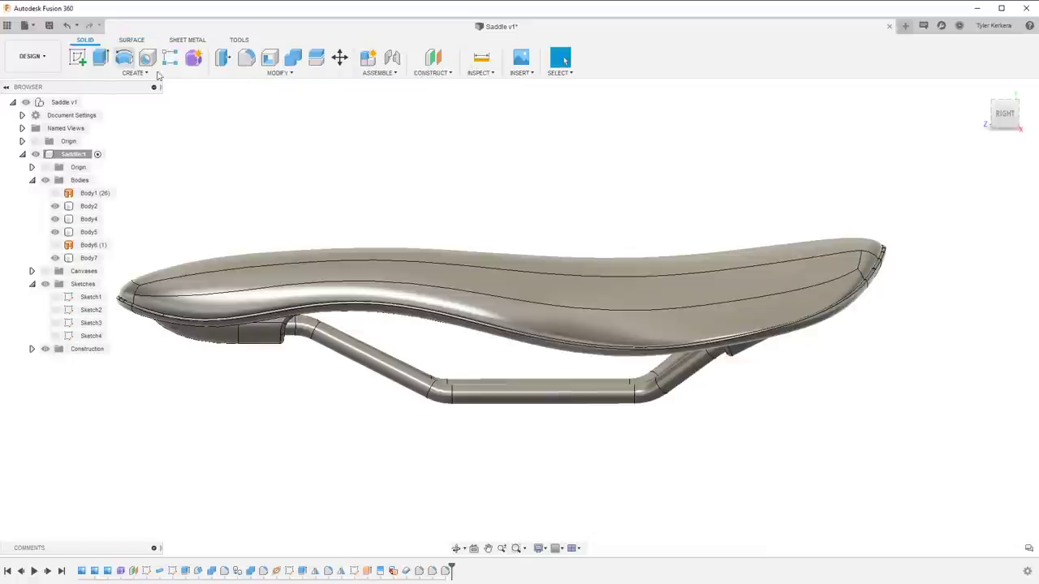
left_click(278, 72)
left_click(259, 297)
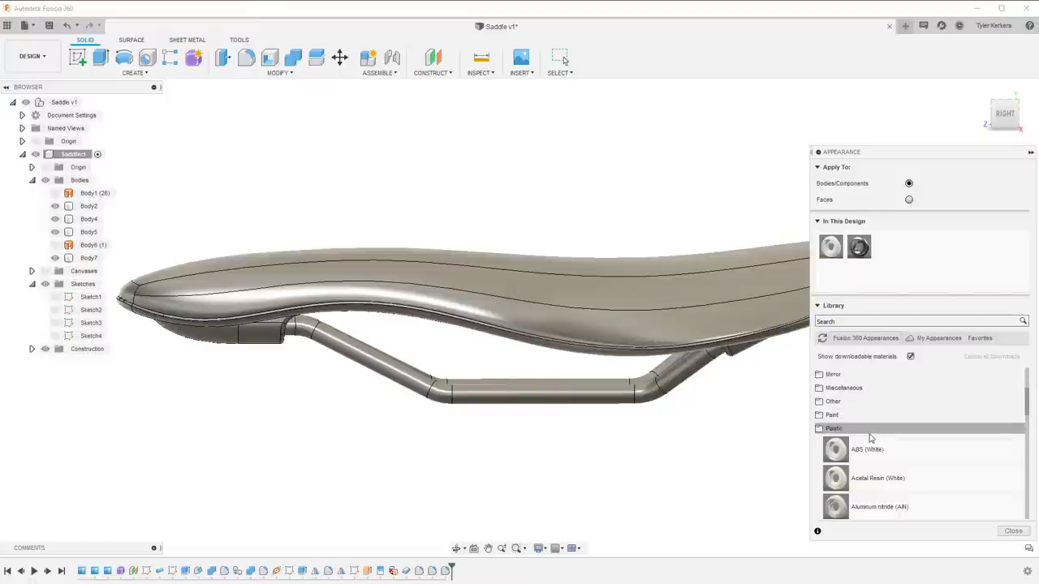
scroll(870, 439, "up", 3)
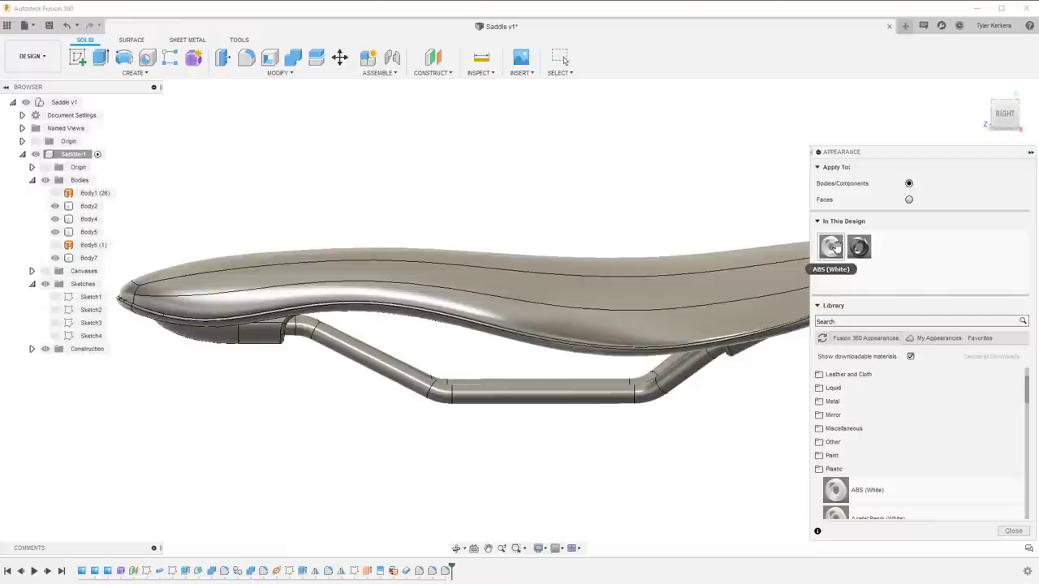
left_click_drag(835, 248, 268, 331)
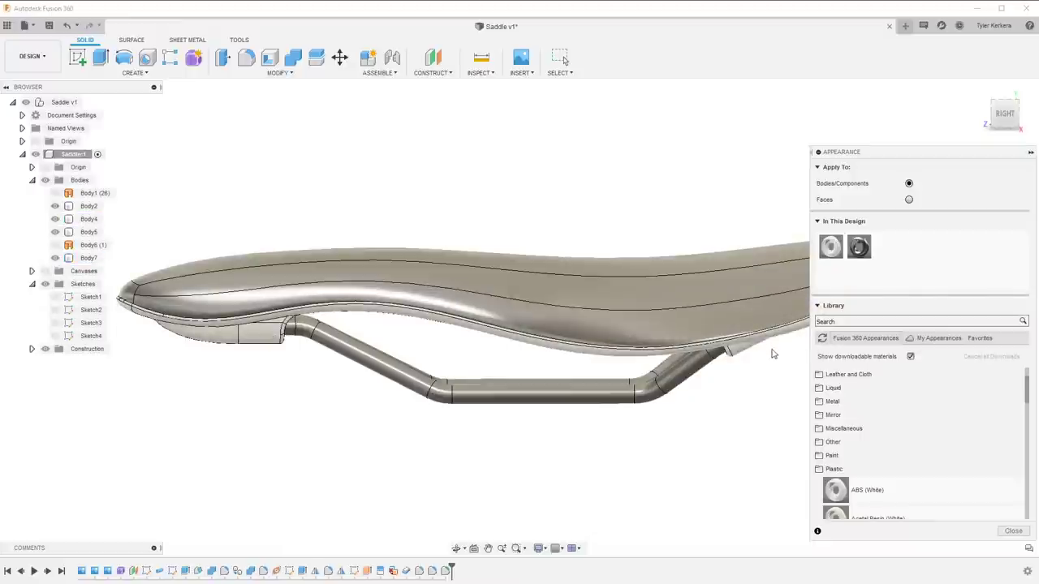
Recolour the base's ABS (White) appearance to black, RGB 0, 0, 0
double_click(831, 248)
left_click_drag(788, 246, 808, 268)
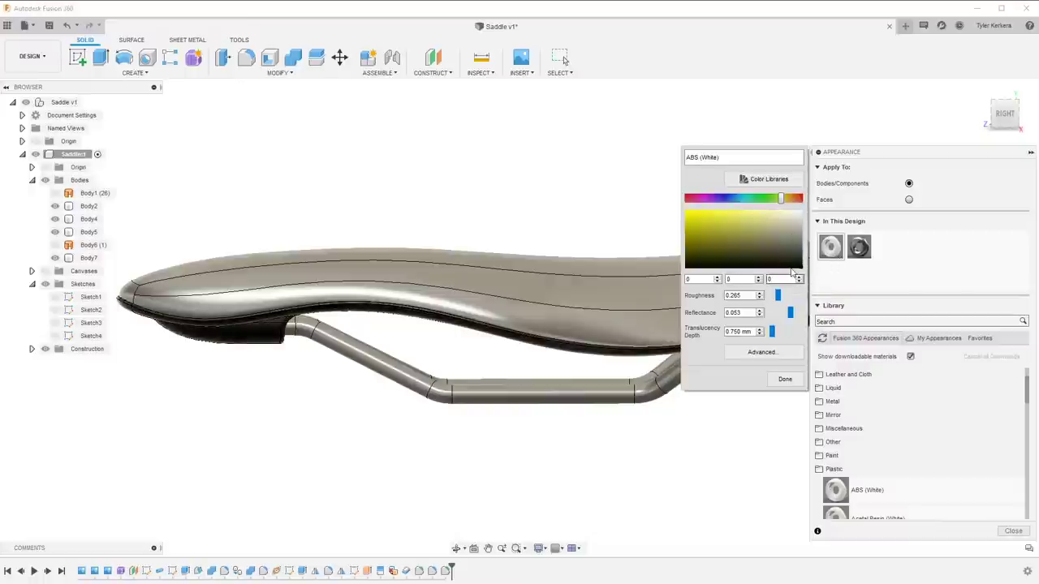
left_click(785, 379)
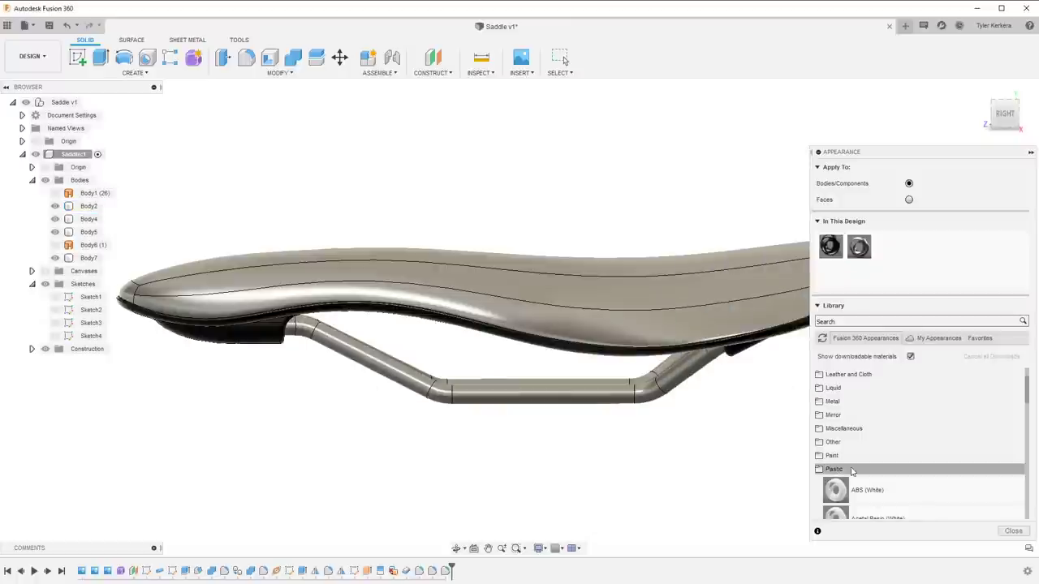
Apply the Plastic - Translucent Glossy (Gray) appearance to the saddle top Body4
left_click(639, 301)
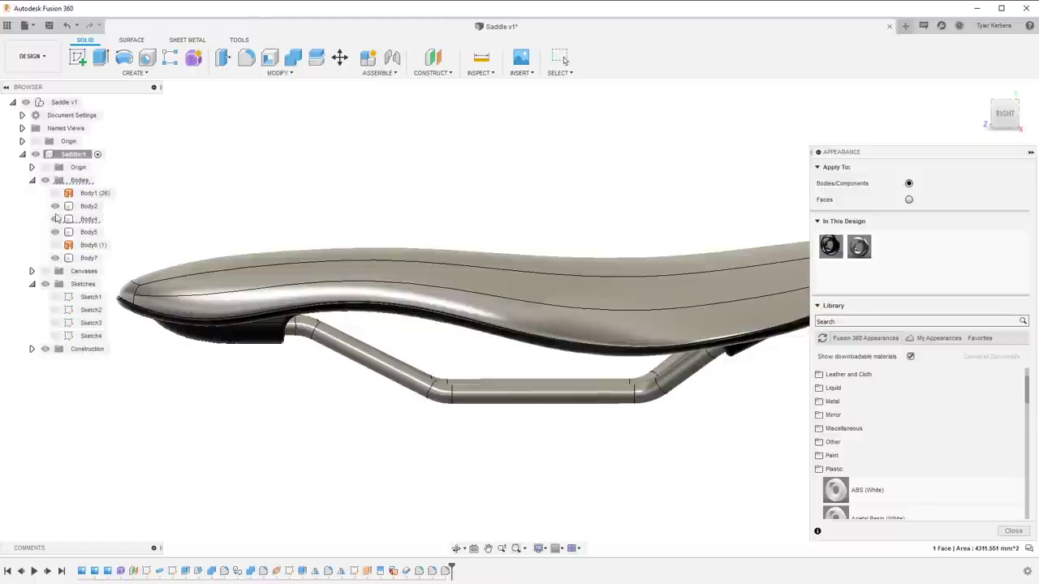
left_click(86, 220)
scroll(420, 252, "down", 2)
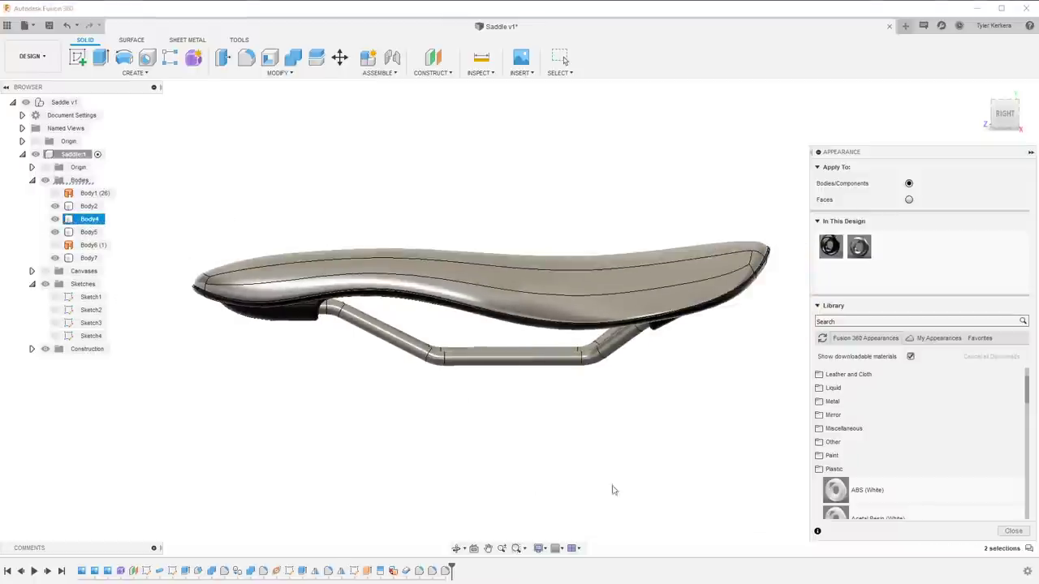
scroll(868, 471, "down", 3)
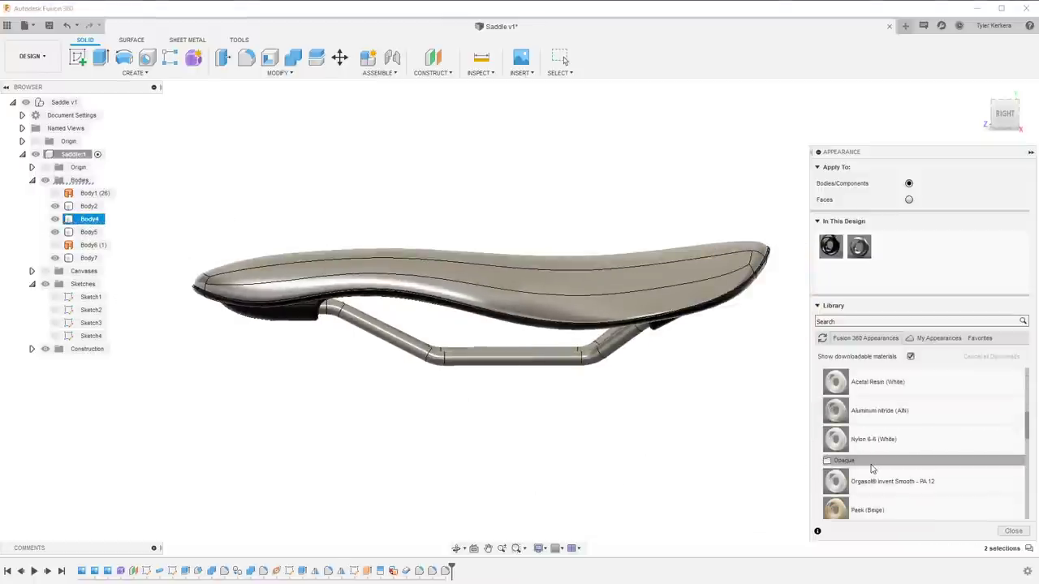
scroll(871, 469, "down", 4)
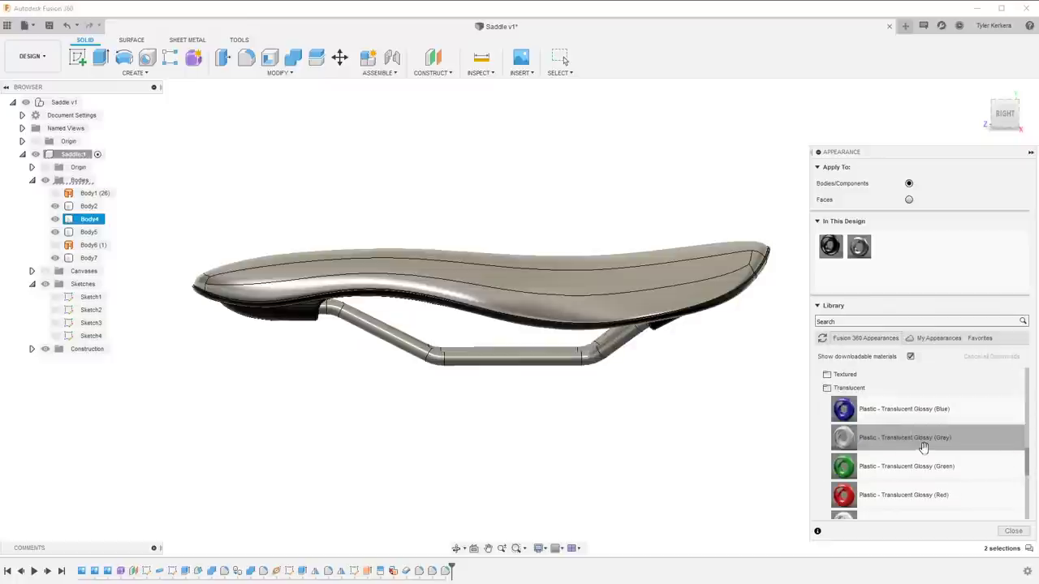
left_click_drag(925, 447, 638, 268)
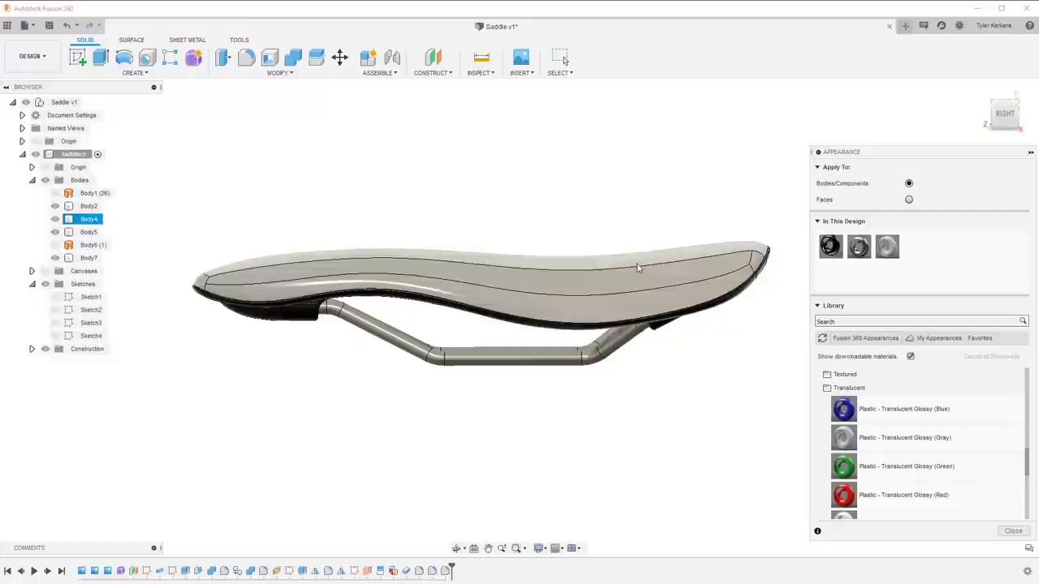
Recolour the saddle top's Plastic - Translucent Glossy (Gray) appearance to near-black, RGB 34, 33, 37, and close the appearance settings
double_click(886, 247)
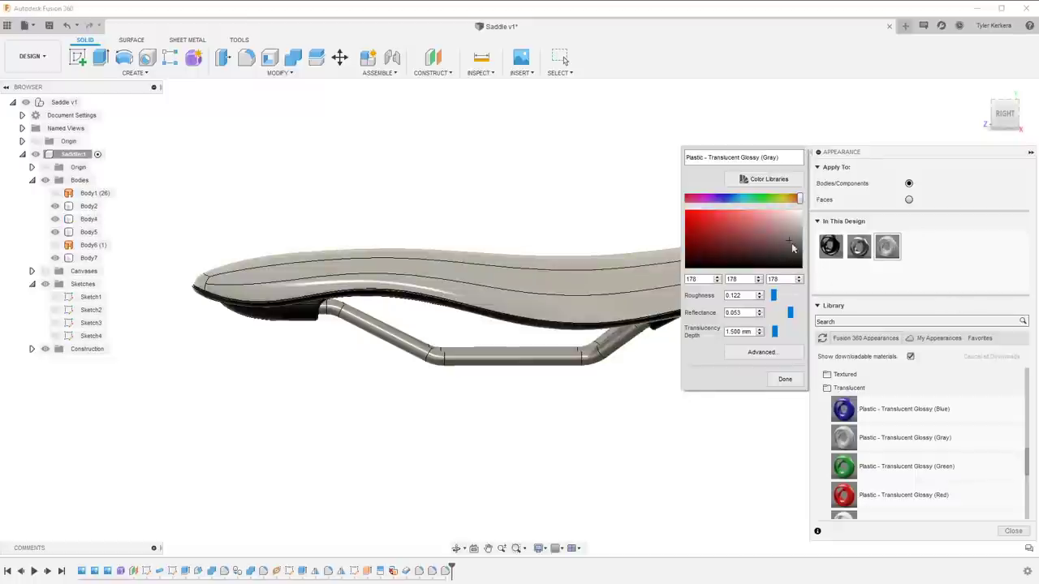
mouse_move(788, 240)
left_mouse_down()
mouse_move(817, 268)
mouse_move(798, 265)
left_mouse_up()
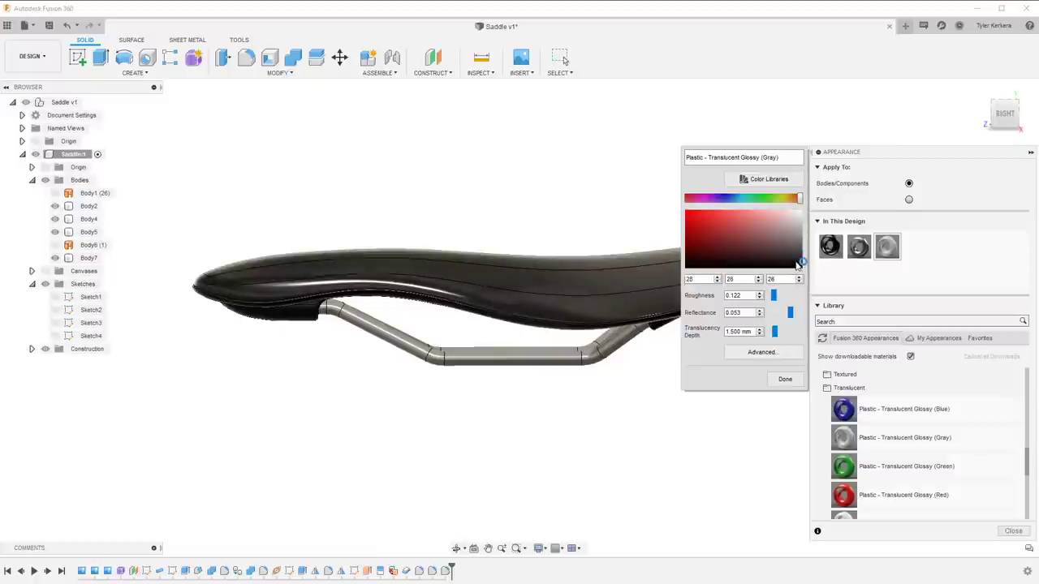
left_click(734, 197)
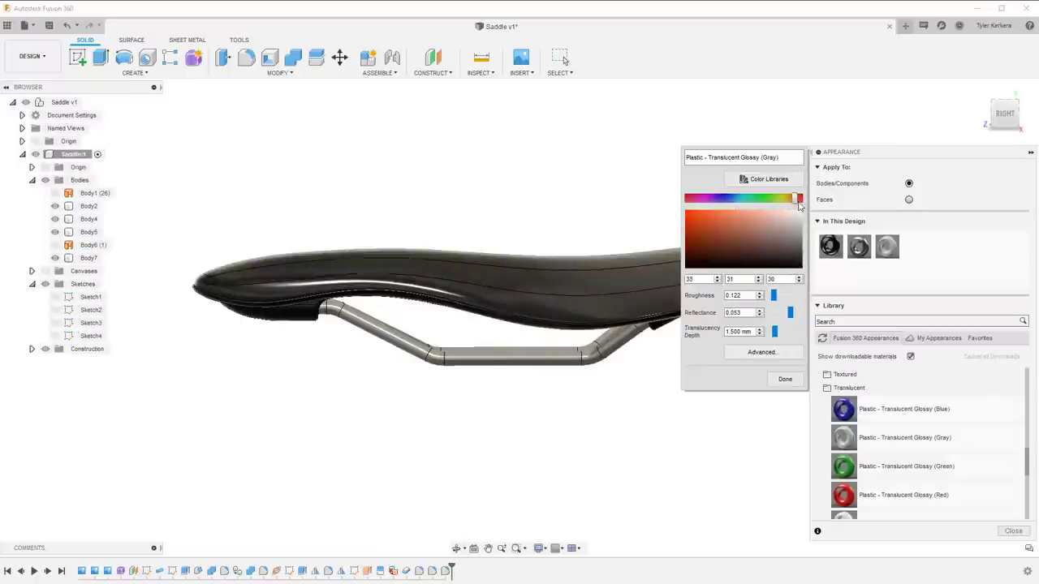
left_click_drag(792, 203, 724, 199)
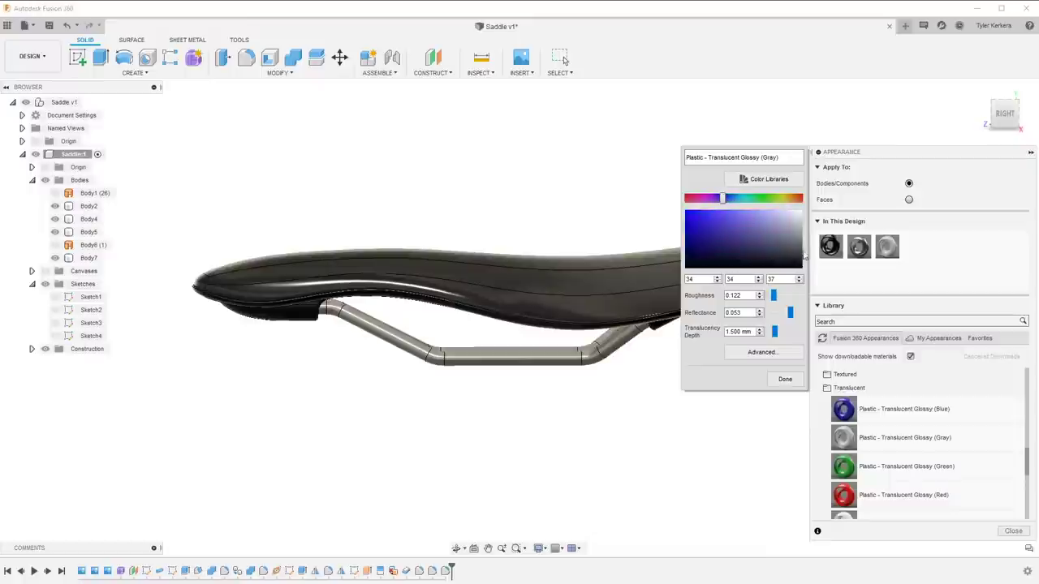
mouse_move(792, 262)
left_mouse_down()
mouse_move(784, 251)
mouse_move(792, 264)
left_mouse_up()
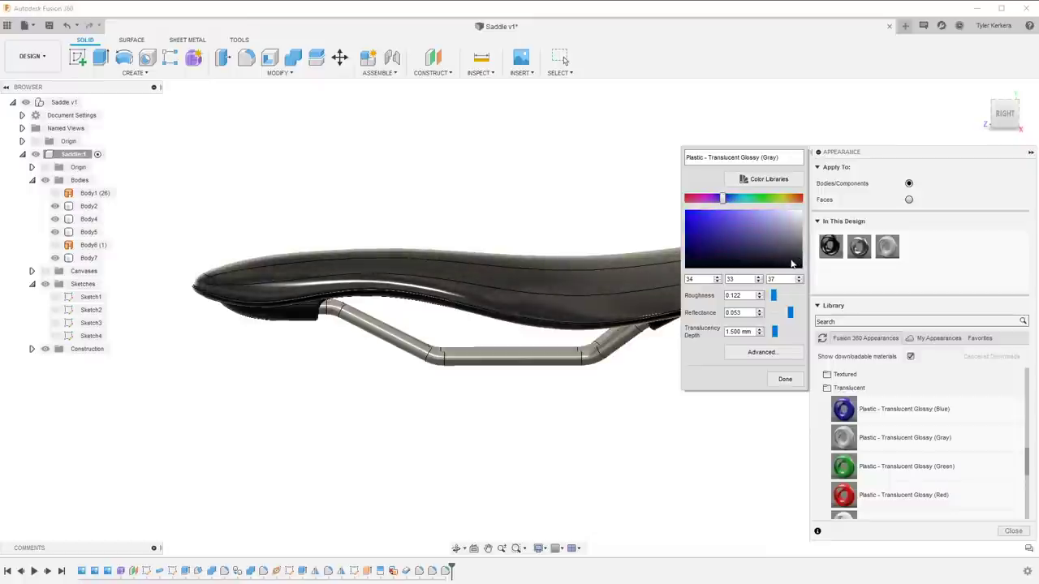
left_click(785, 379)
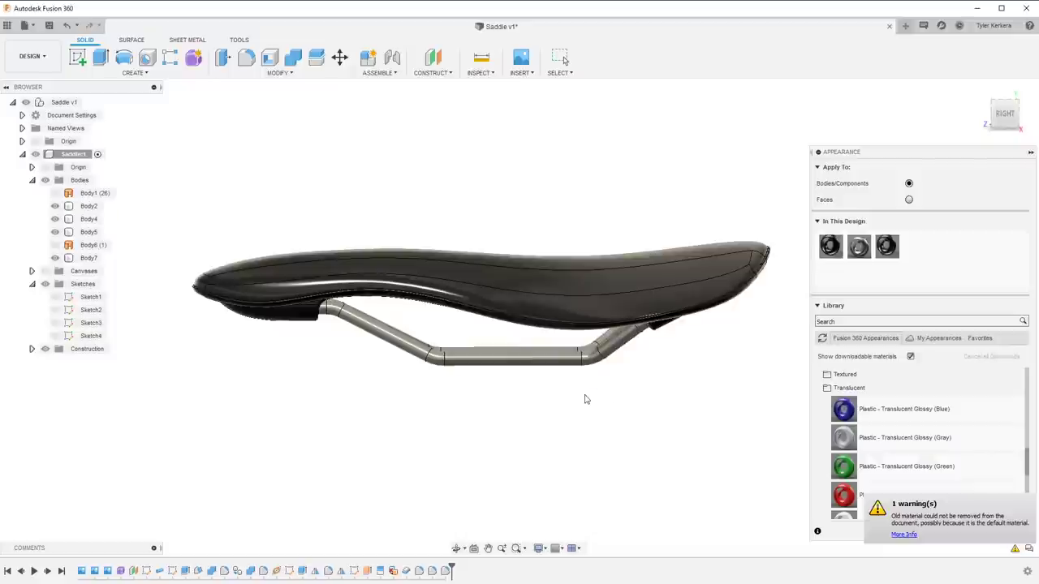
middle_click_drag(578, 394, 673, 448, "shift")
scroll(684, 386, "down", 3)
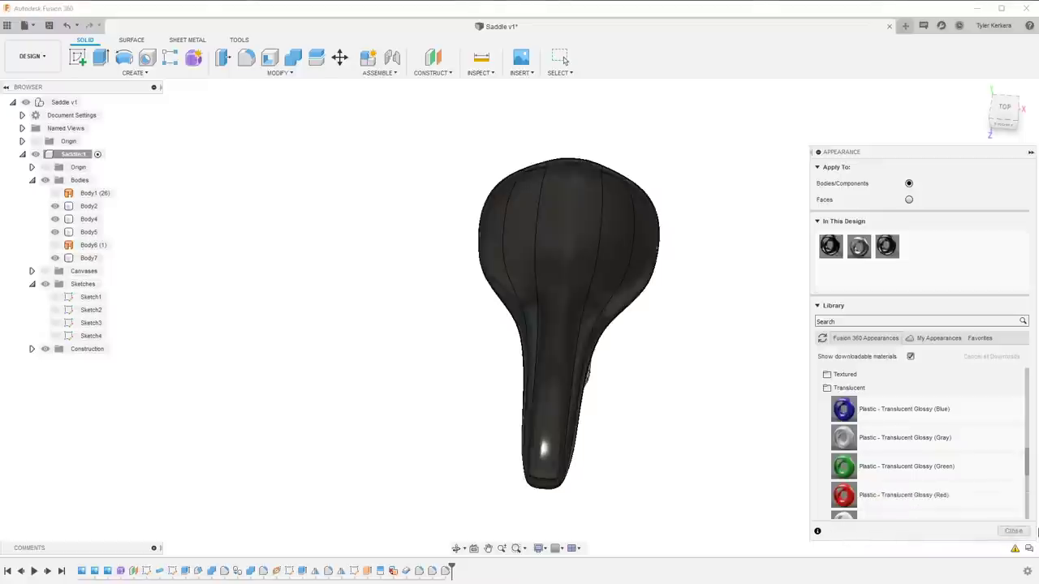
left_click(1012, 533)
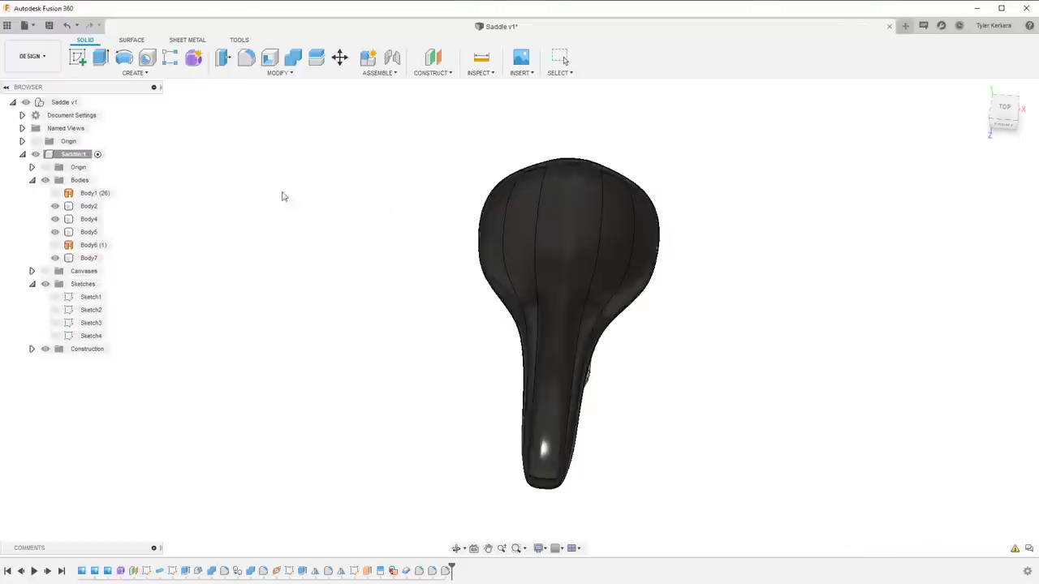
Save the design as a new version with the description "Rev 1 Finished"
left_click(49, 25)
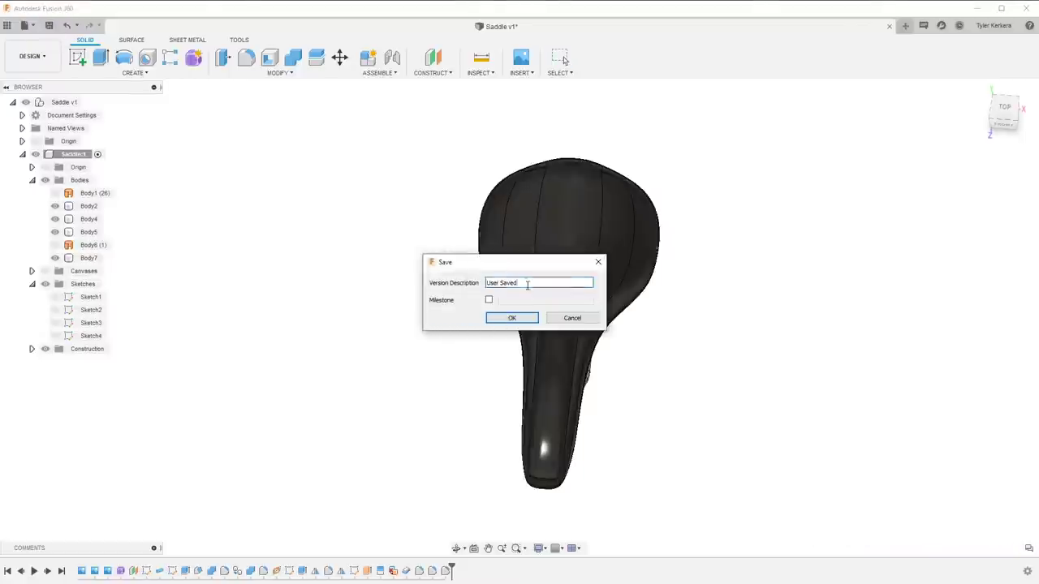
type("Rev 1 Finished")
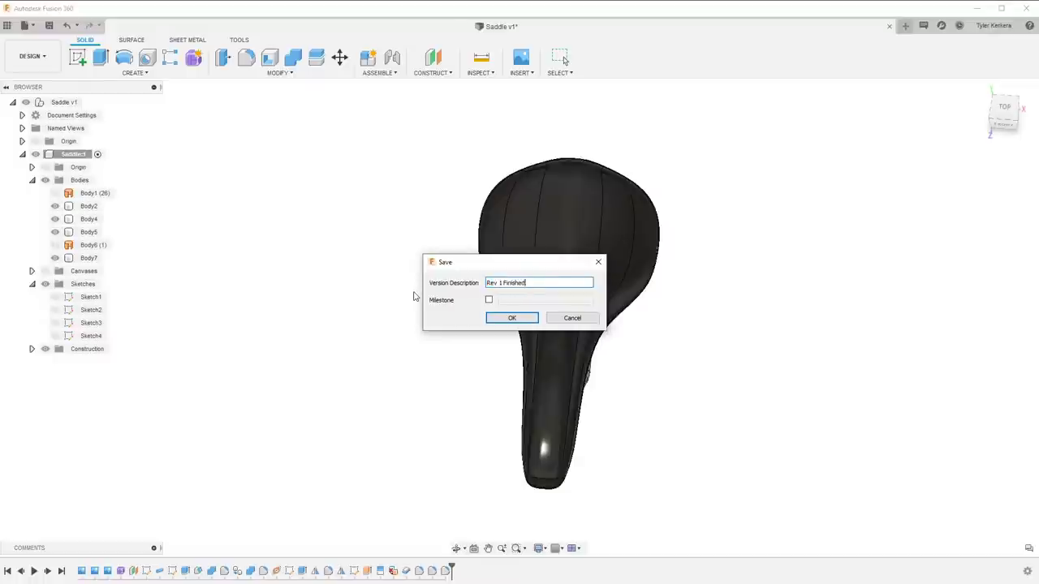
key("Return")
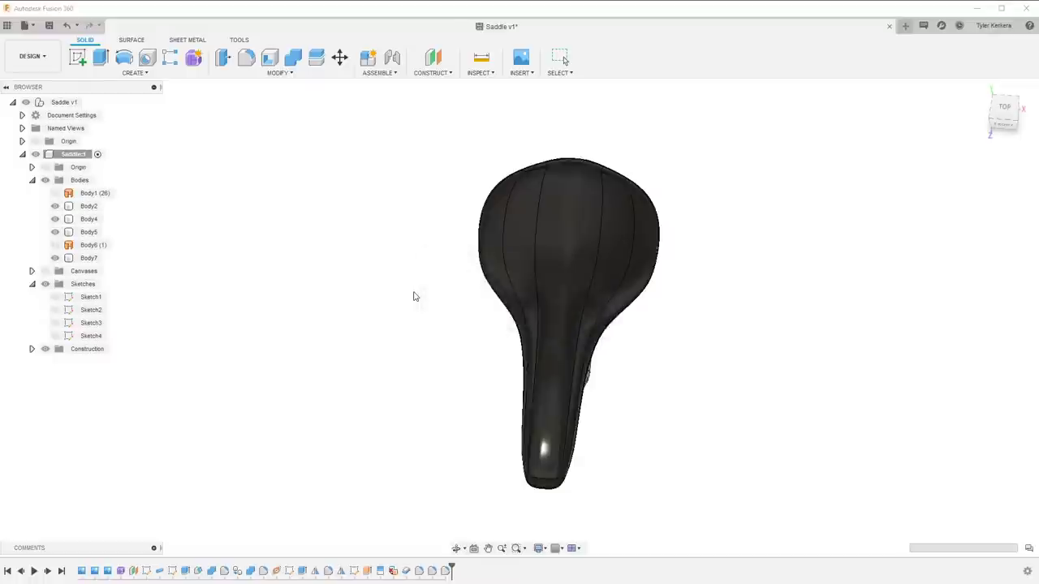
Examine the recoloured saddle from the top, from the right and from a slightly raised side angle
left_click(1004, 110)
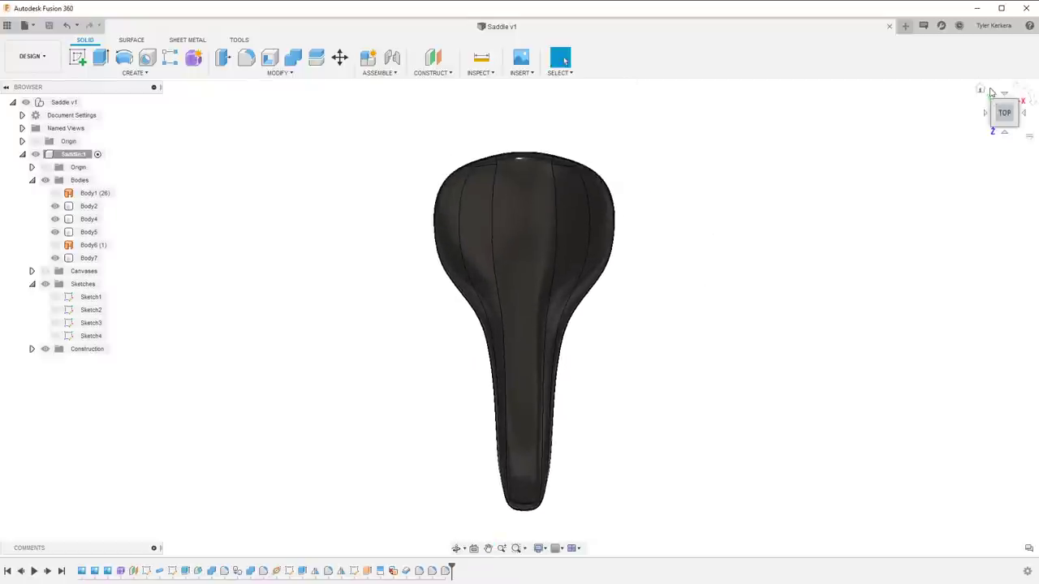
left_click(1024, 113)
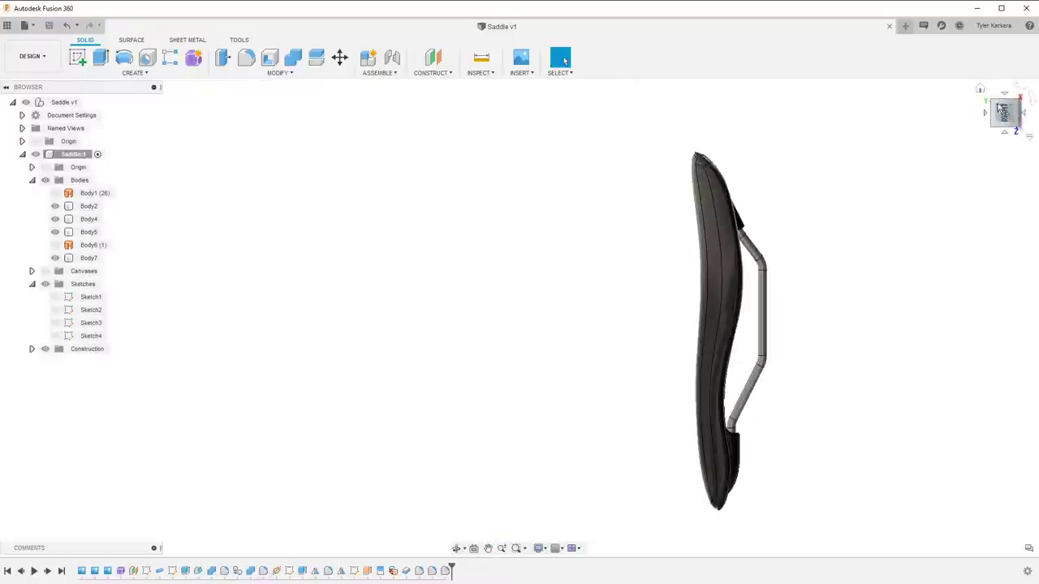
left_click(1004, 110)
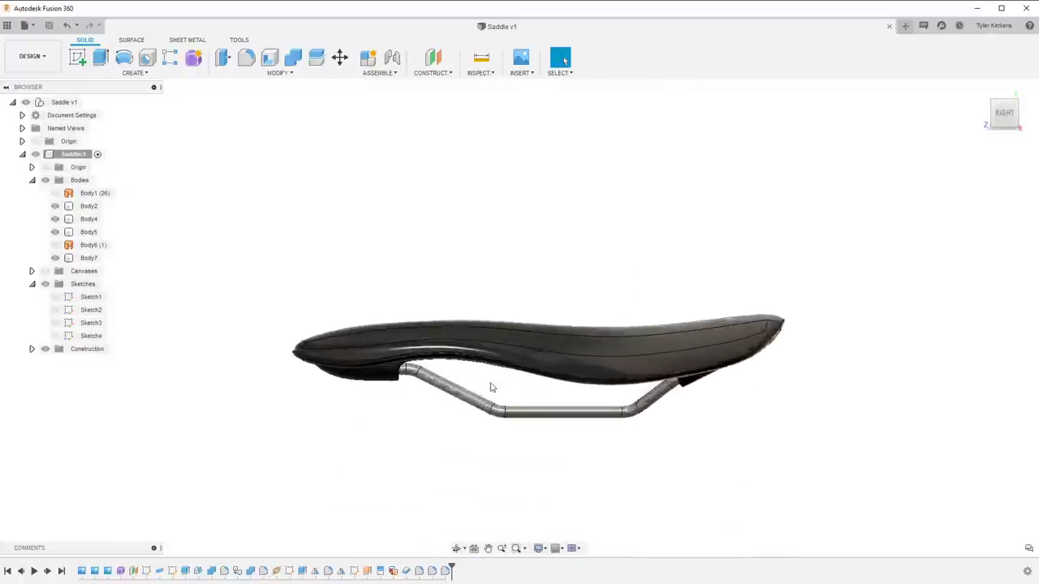
scroll(491, 383, "up", 1)
middle_click_drag(492, 383, 508, 404, "shift")
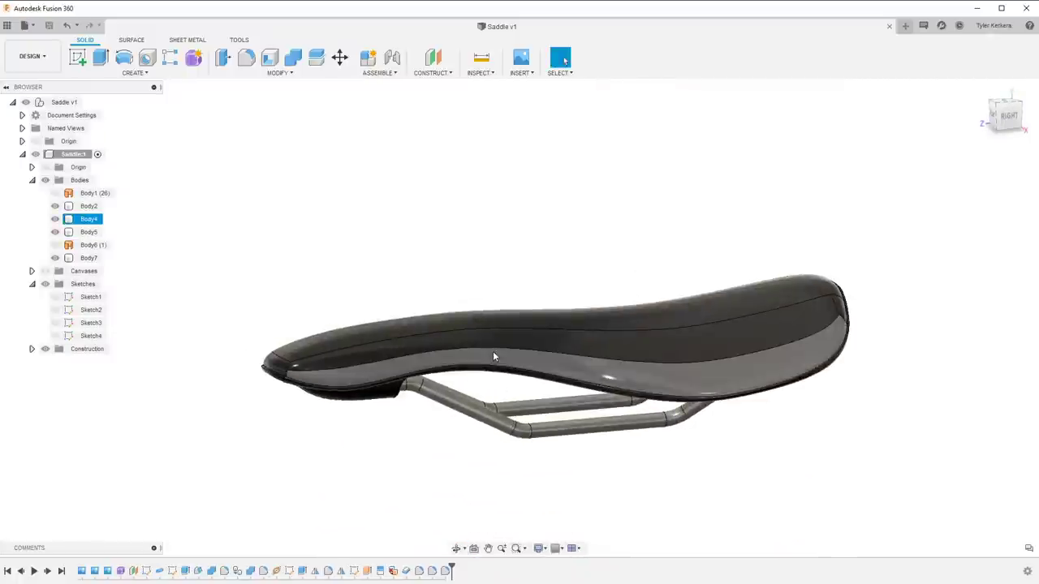
left_click(487, 548)
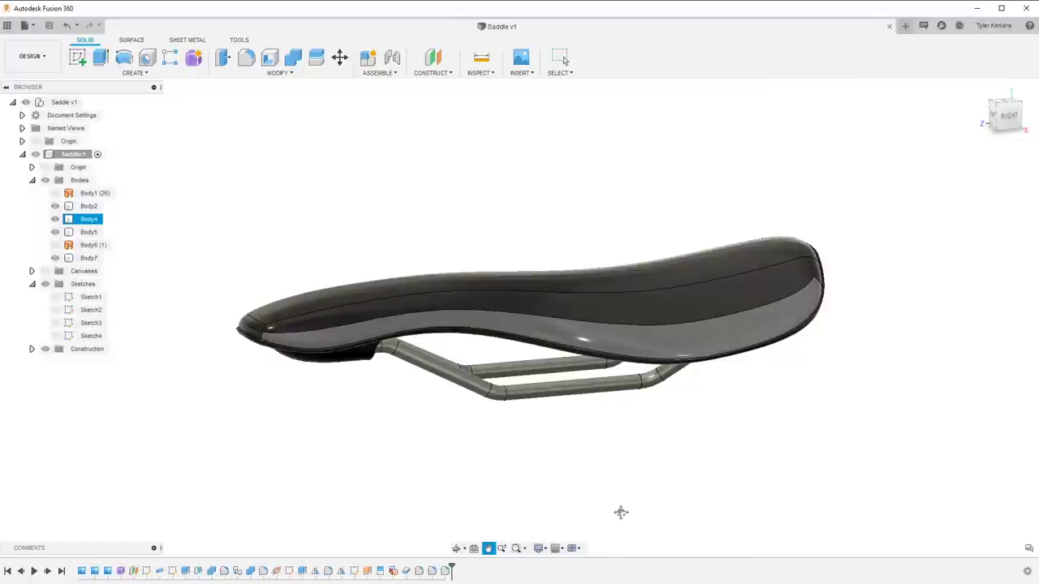
key("Escape")
Show the saddle in multiple views, fit it within the top view, and return to a single view
left_click(574, 549)
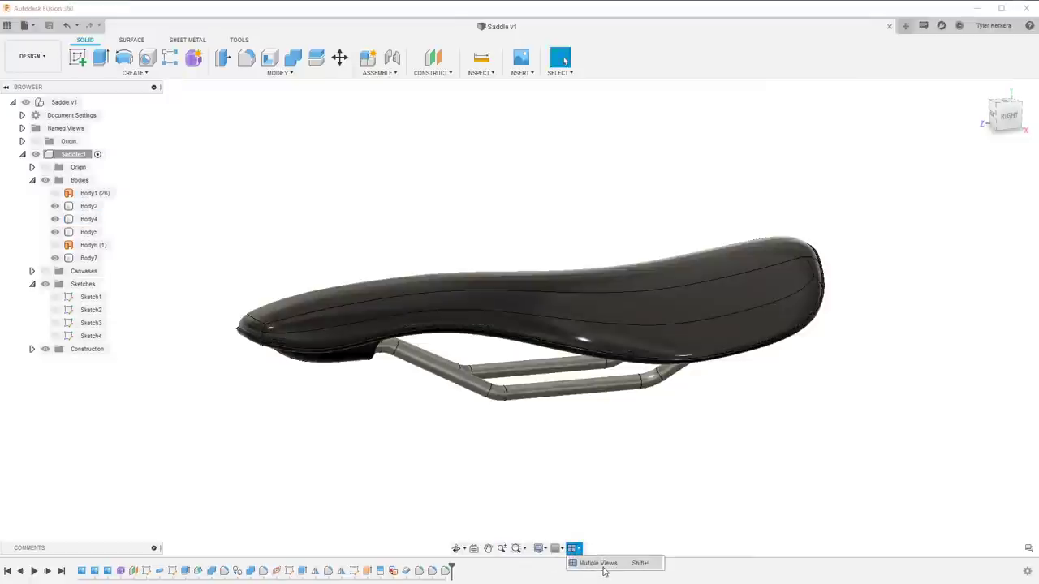
left_click(601, 563)
scroll(387, 249, "down", 2)
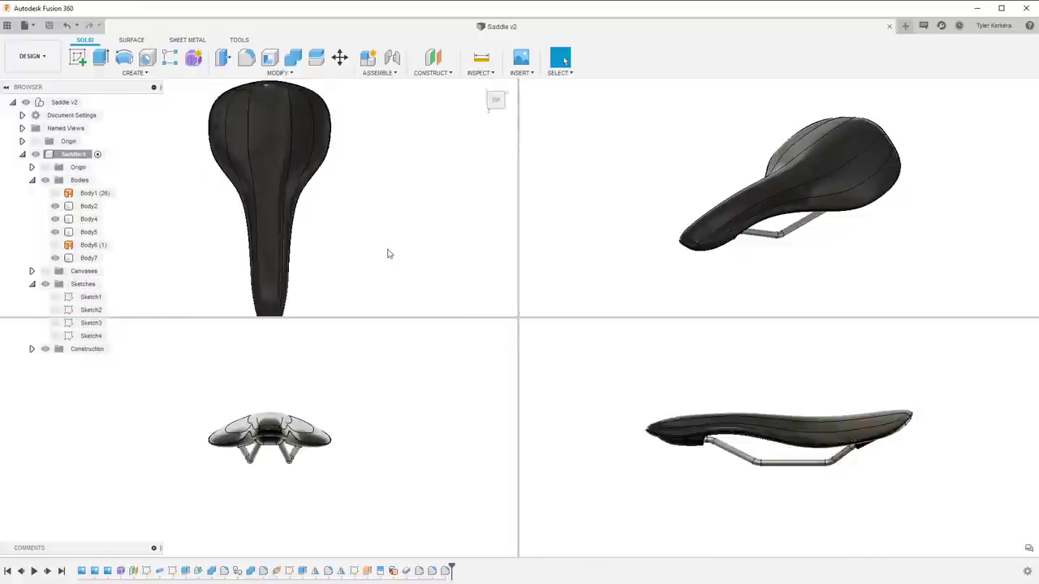
middle_click_drag(374, 195, 415, 186)
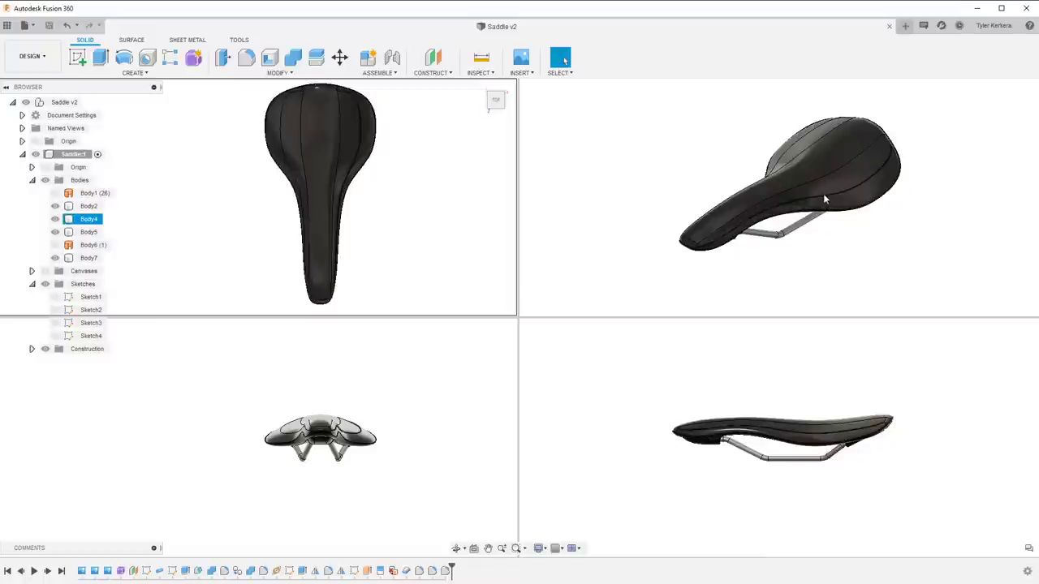
left_click(573, 548)
left_click(596, 574)
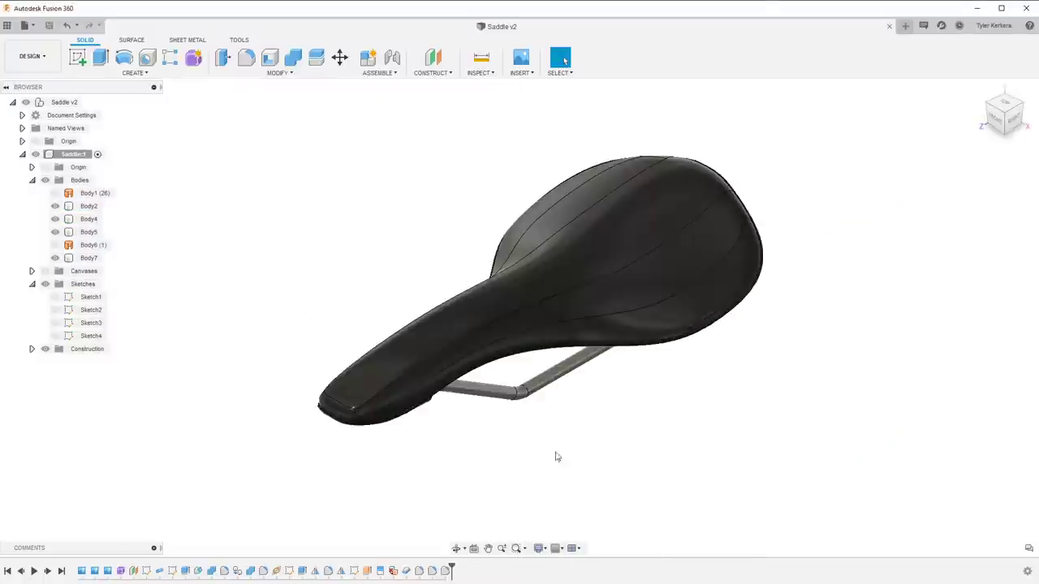
Preview the saddle shaded without visible edges and inspect it and its rails from a raised side angle
middle_click_drag(582, 392, 573, 388, "shift")
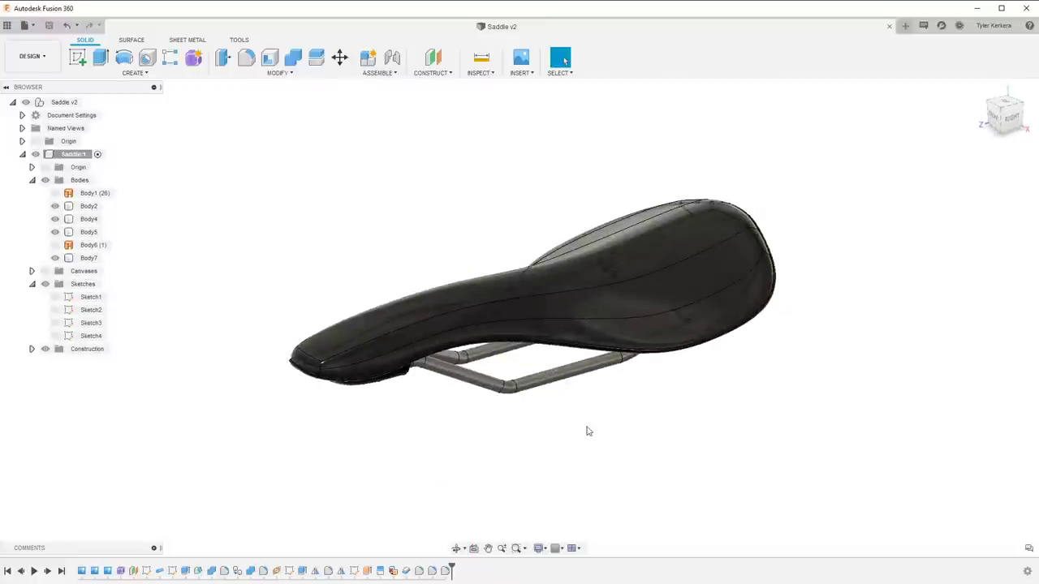
key("ctrl+7")
key("ctrl+4")
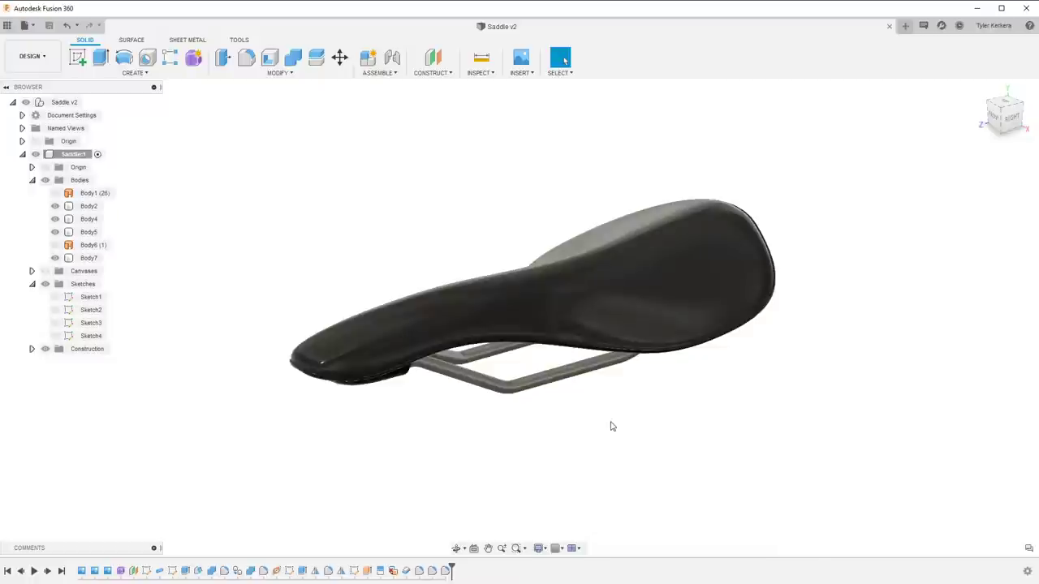
mouse_move(612, 427)
middle_mouse_down("shift")
mouse_move(568, 397)
mouse_move(612, 408)
mouse_move(622, 423)
middle_mouse_up("shift")
left_click(555, 378)
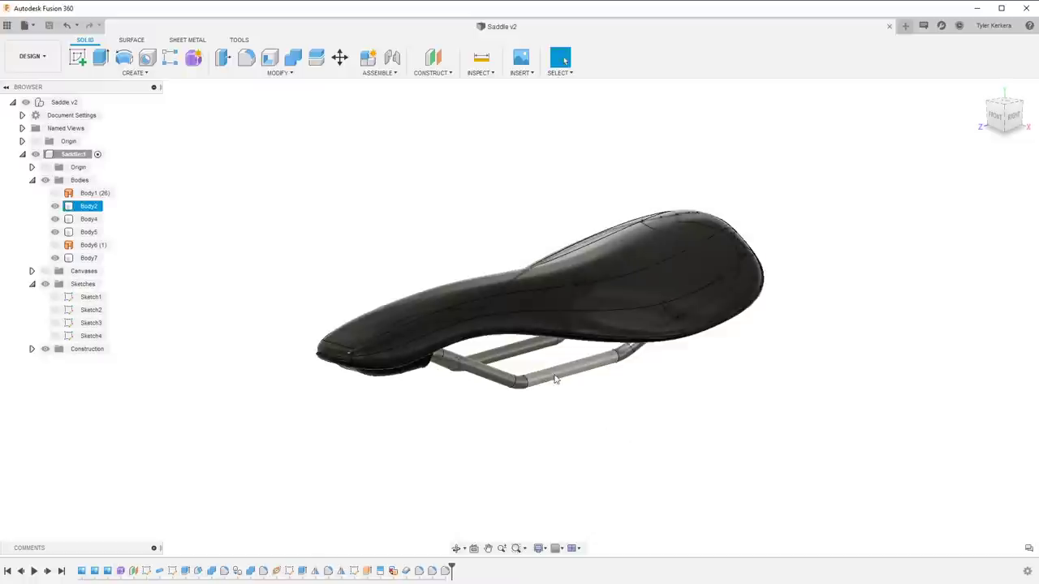
Switch to the Render workspace and set the scene's solid background colour to white, RGB 255, 255, 255
left_click(31, 57)
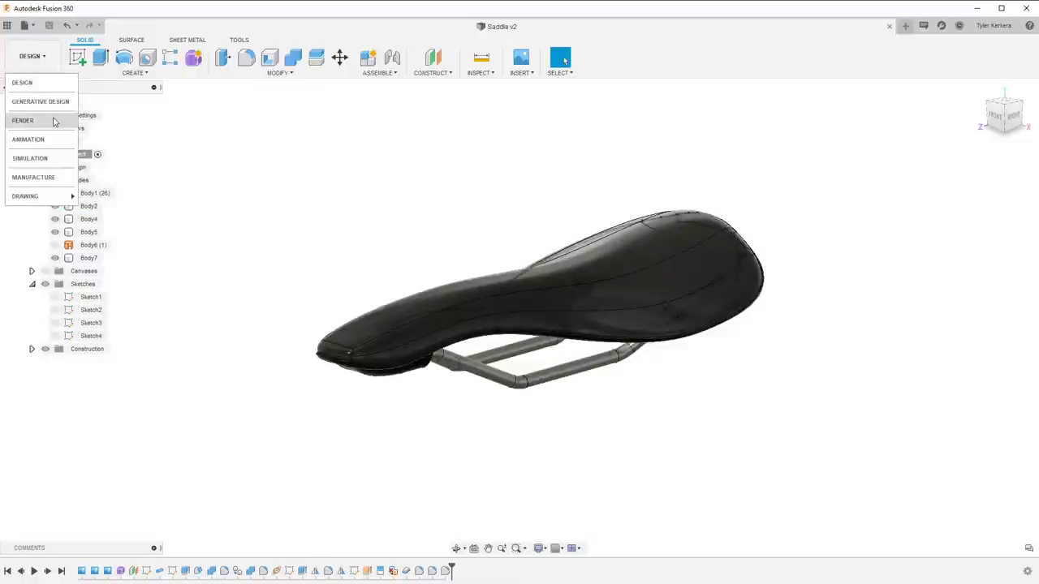
left_click(45, 119)
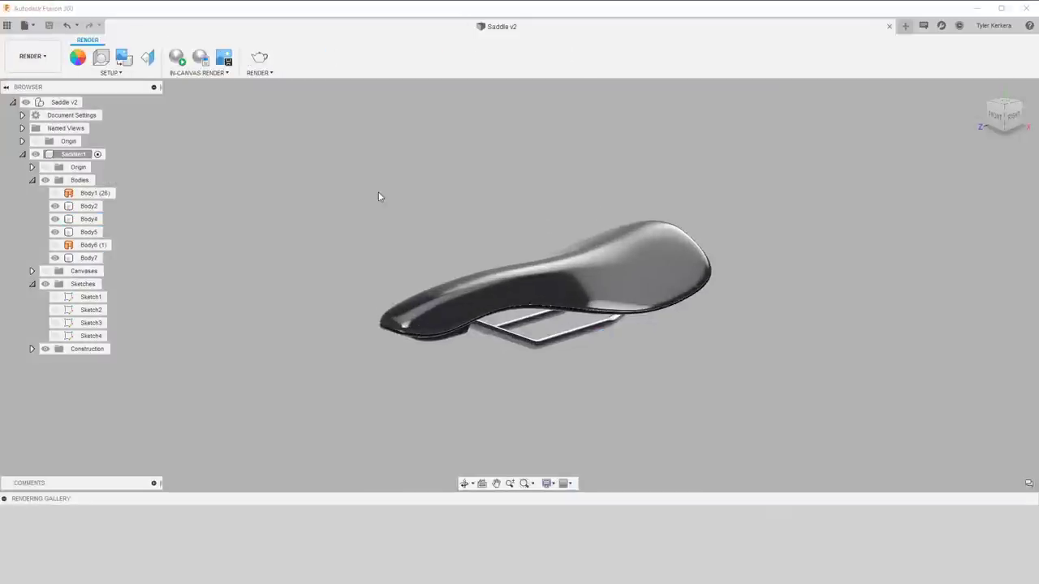
left_click(100, 57)
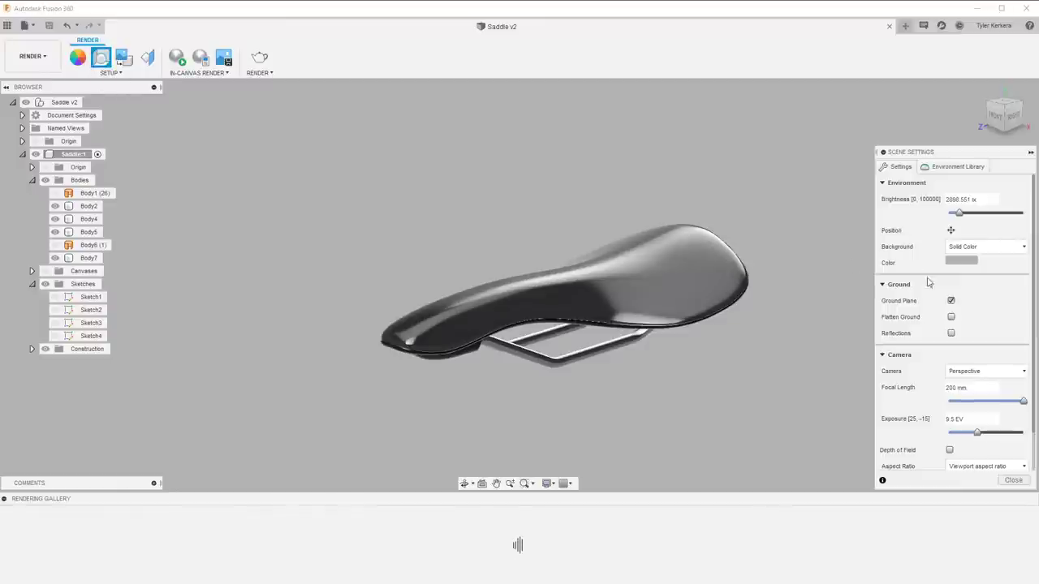
left_click(959, 261)
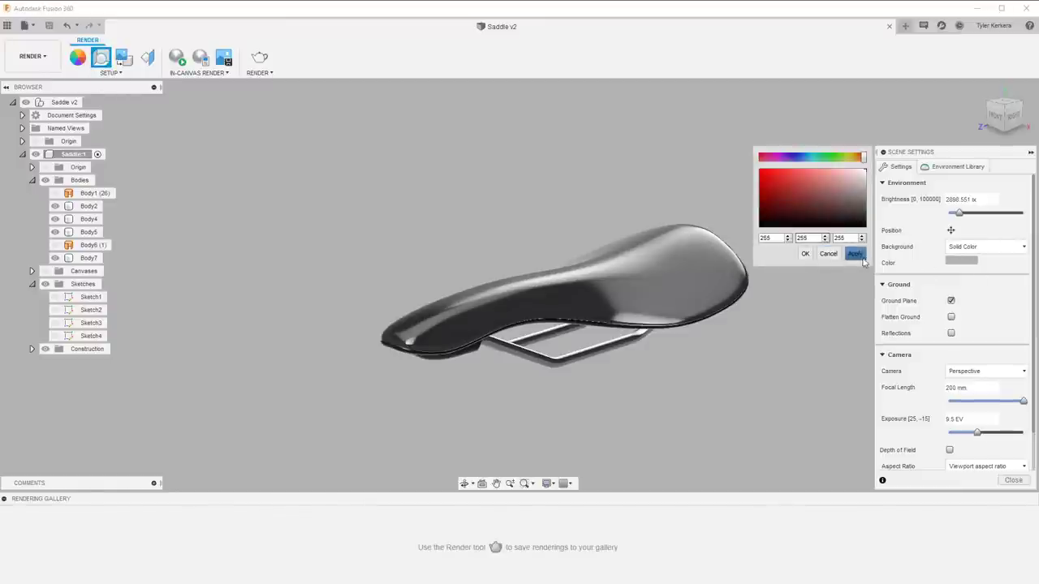
left_click(806, 254)
left_click(1013, 479)
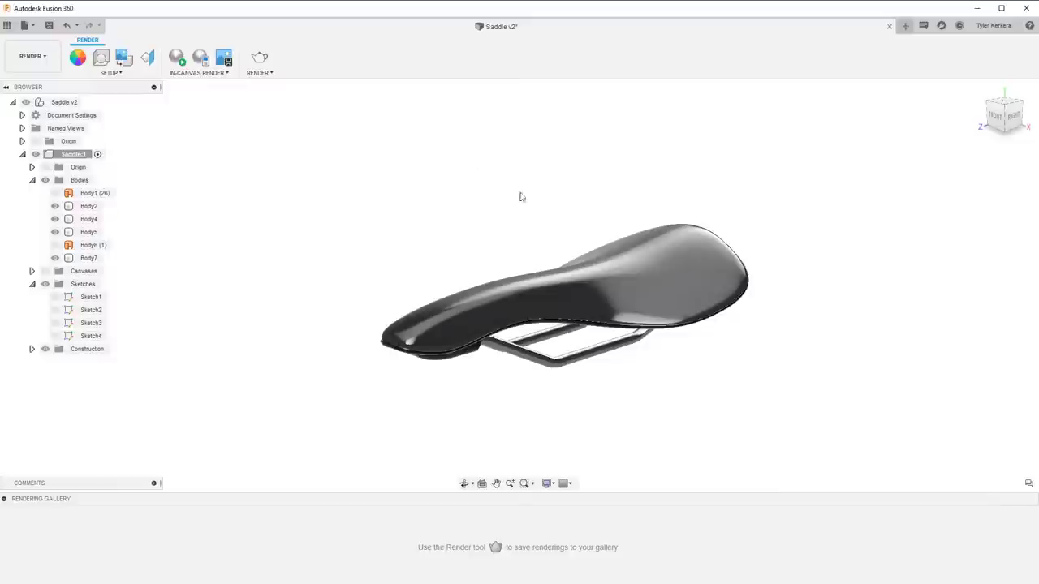
Start an in-canvas render of the saddle and view it from the right and from the home view
left_click(177, 57)
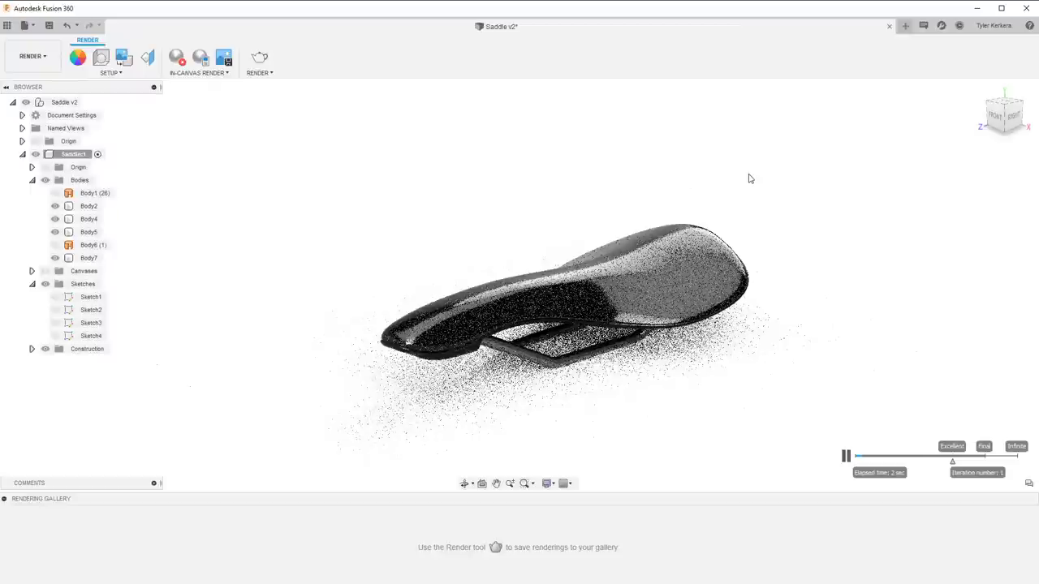
left_click(998, 130)
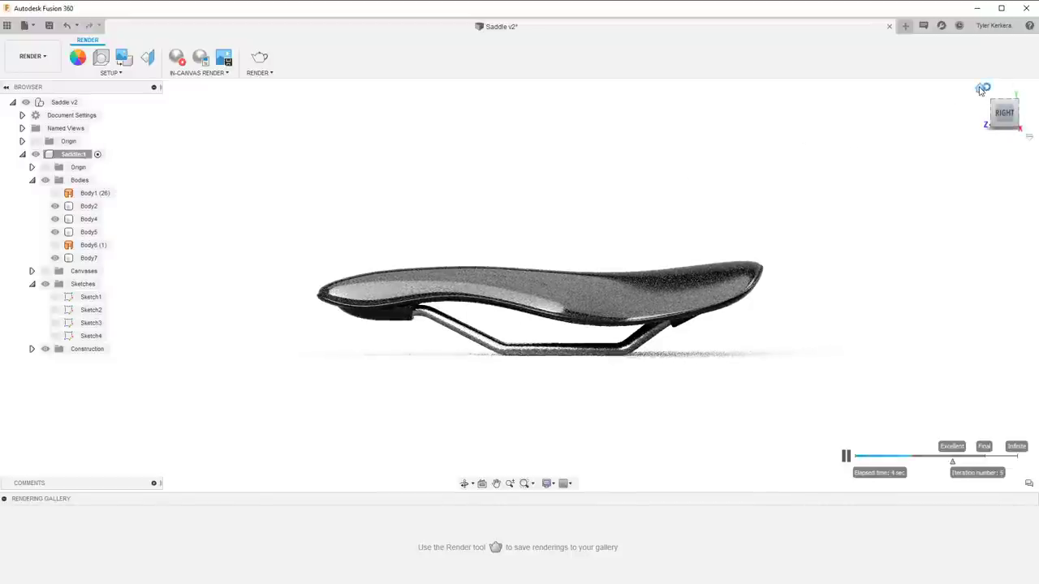
left_click(979, 88)
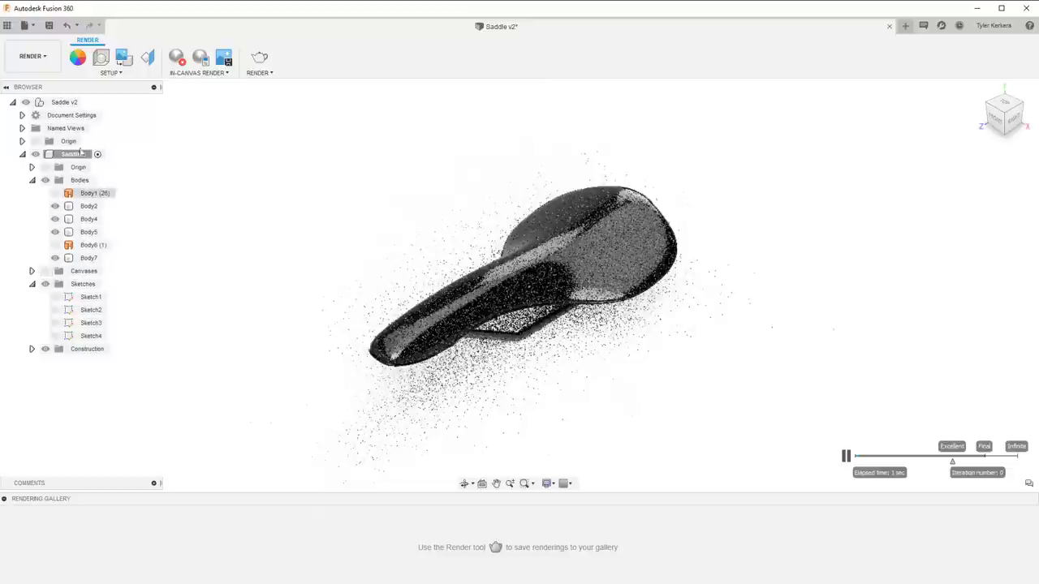
Return to the Design workspace and show the canvases to compare the saddle with the reference images from the right and top
left_click(35, 56)
left_click(32, 79)
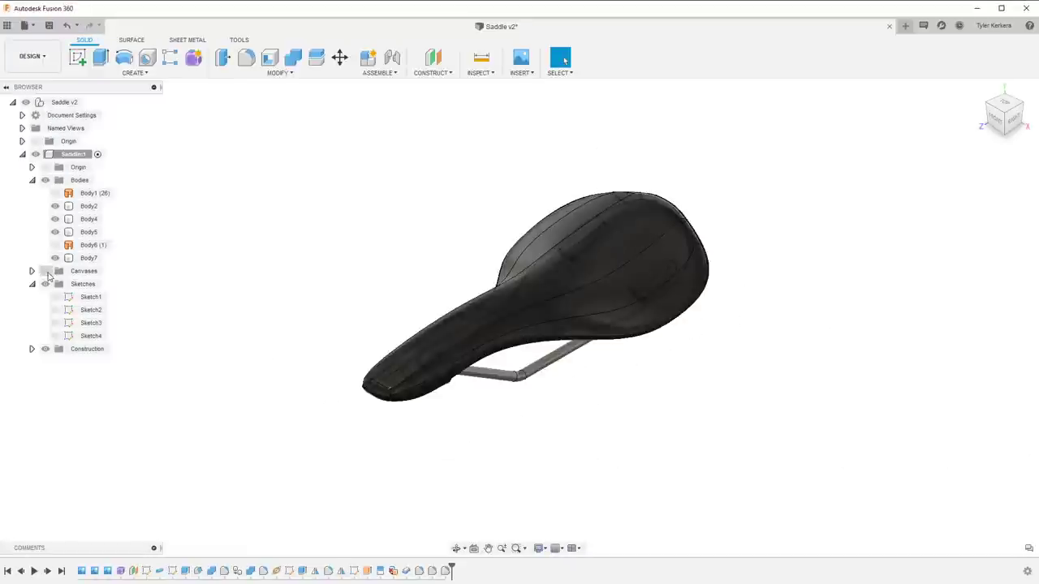
left_click(1016, 120)
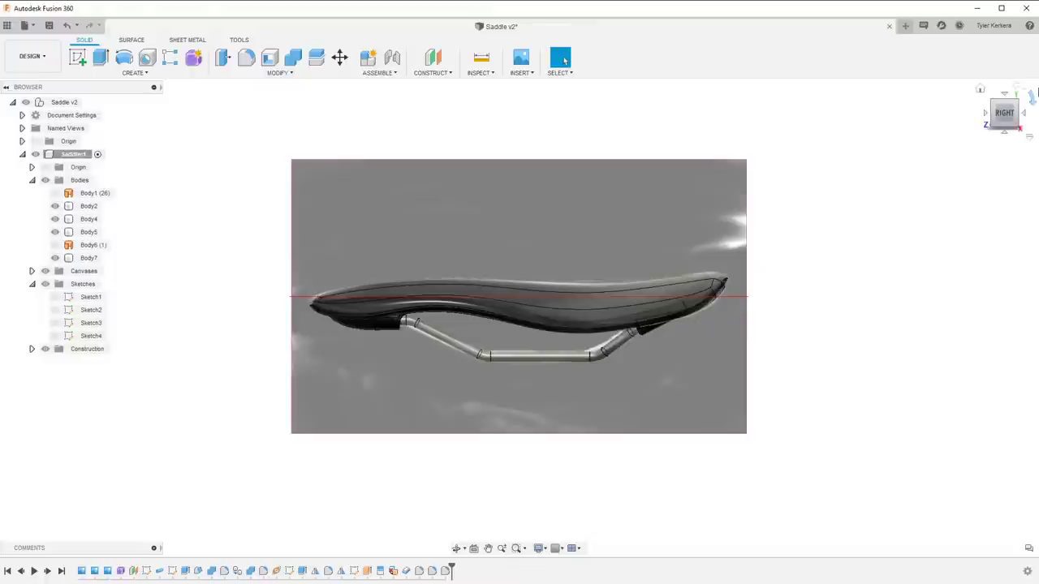
left_click(985, 111)
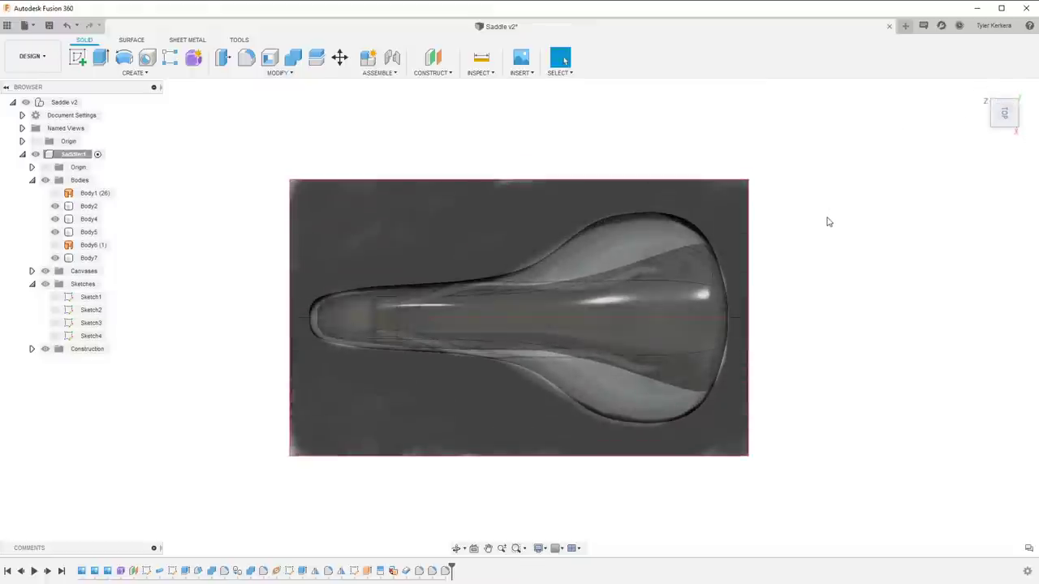
left_click(1005, 125)
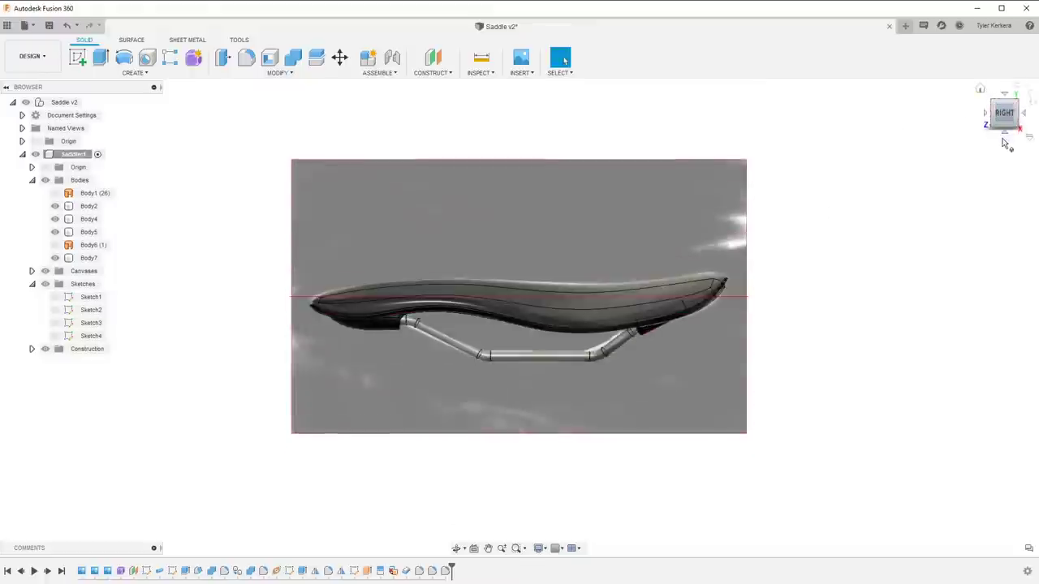
Compare the saddle with the reference canvases from the back, the right and a raised angle, and hide all canvases
left_click(1024, 116)
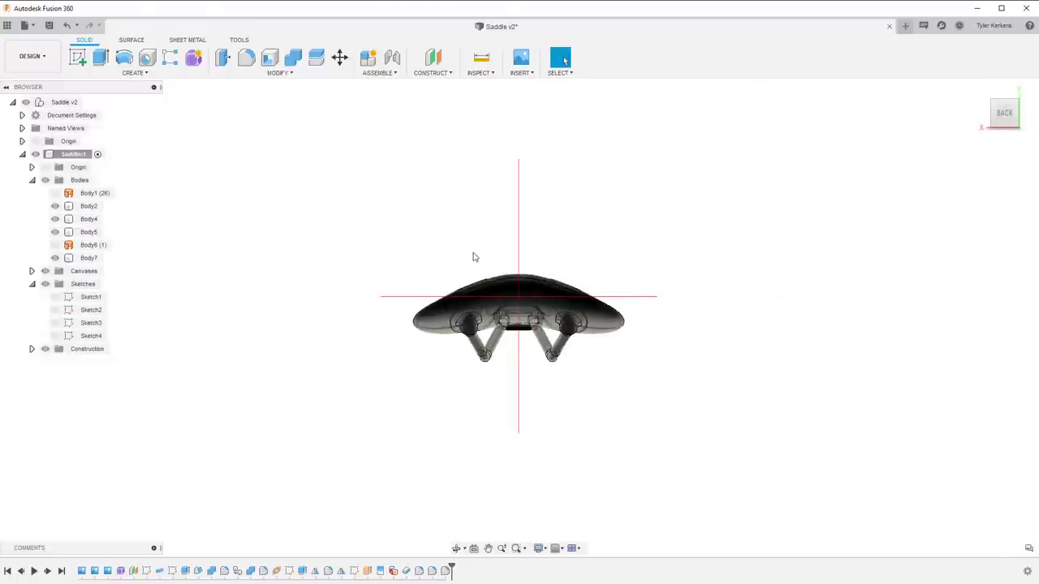
left_click(985, 116)
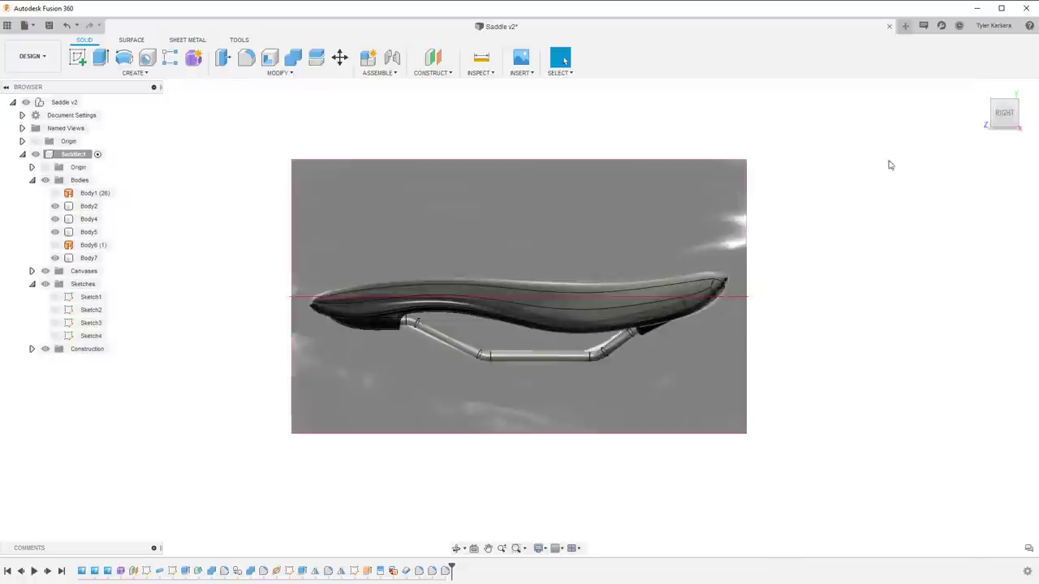
middle_click_drag(659, 176, 687, 201, "shift")
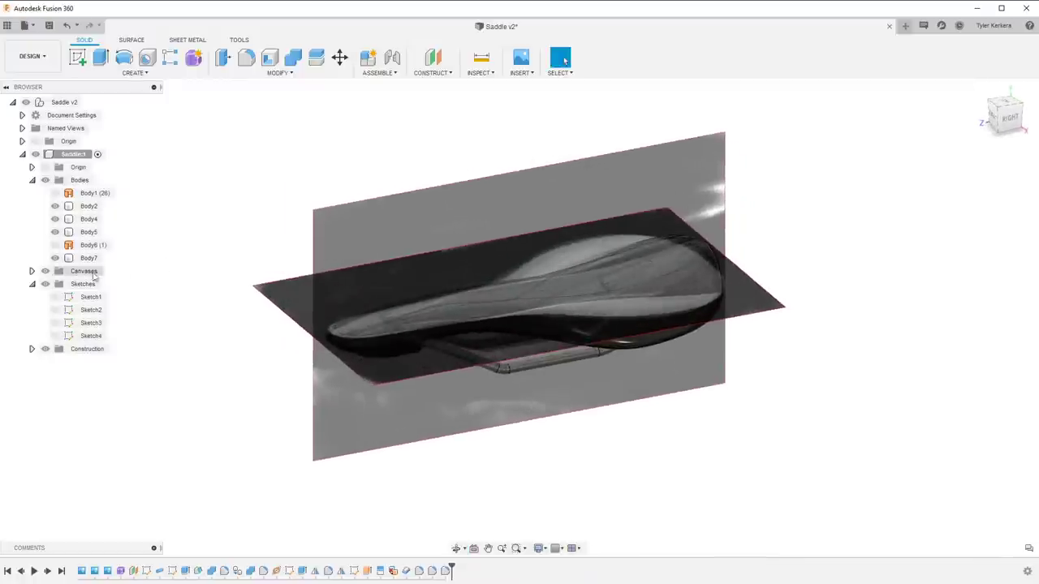
left_click(46, 271)
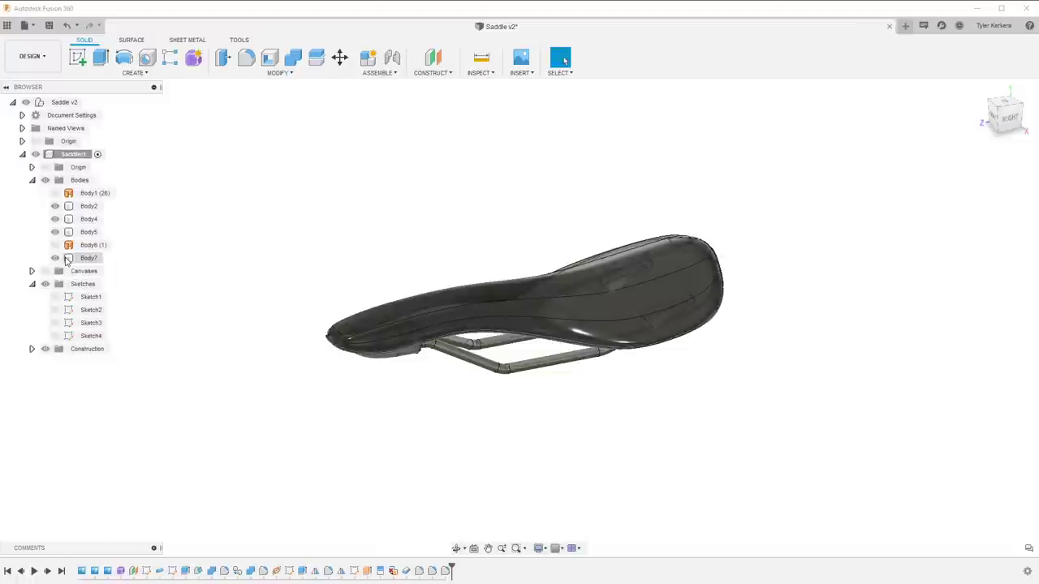
Inspect the saddle's side profile and rails without the canvases, from the right and from a raised side angle
key("ctrl+4")
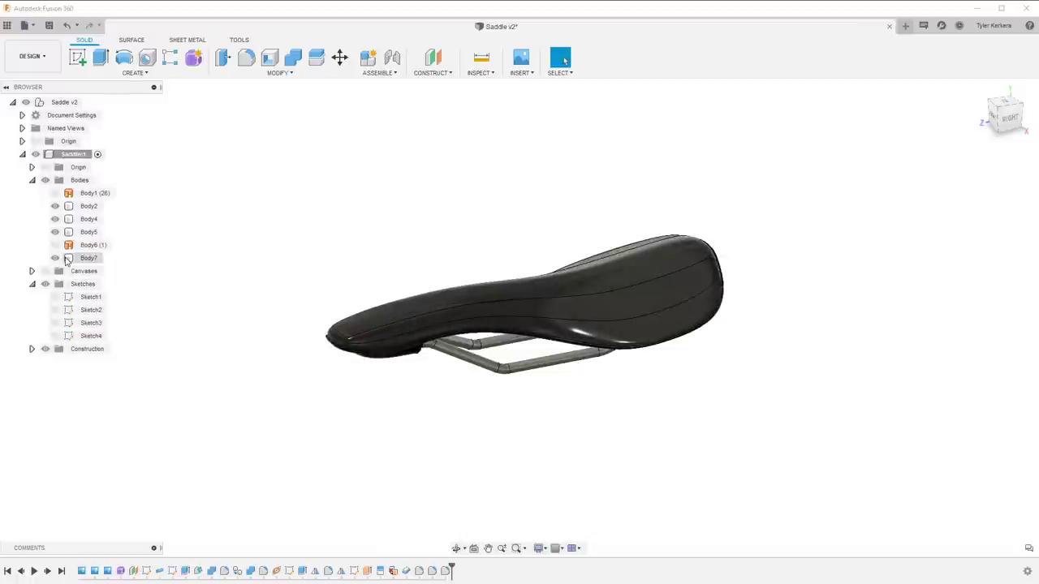
left_click(1009, 118)
scroll(641, 246, "up", 1)
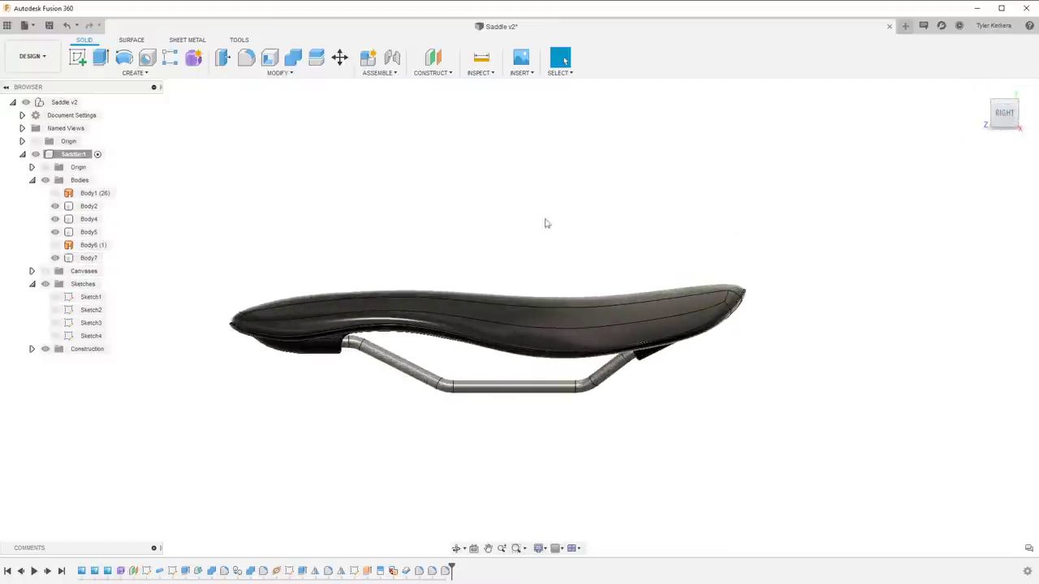
middle_click_drag(338, 234, 397, 230)
scroll(397, 231, "up", 1)
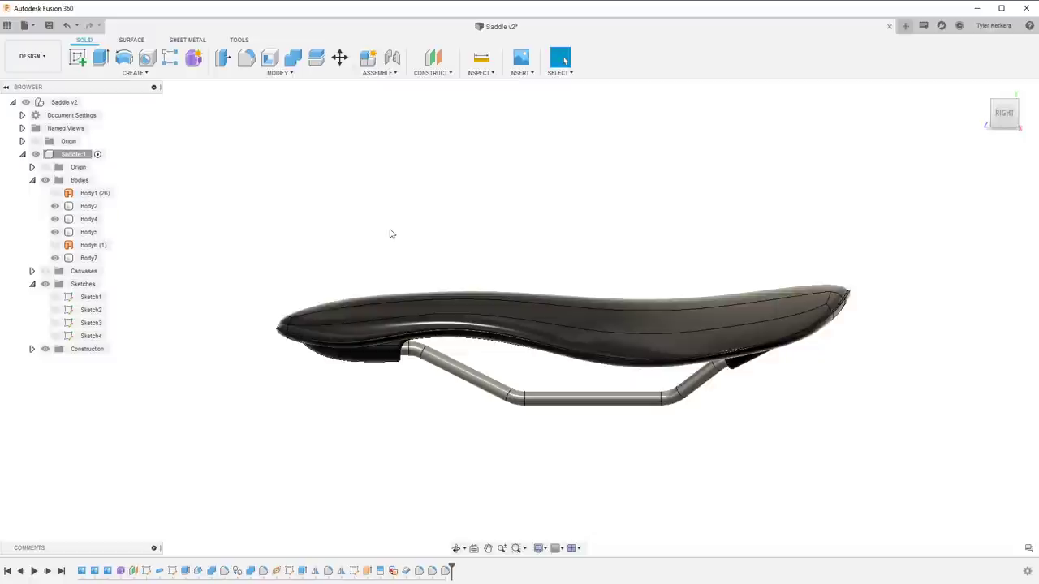
middle_click_drag(390, 213, 362, 305, "shift")
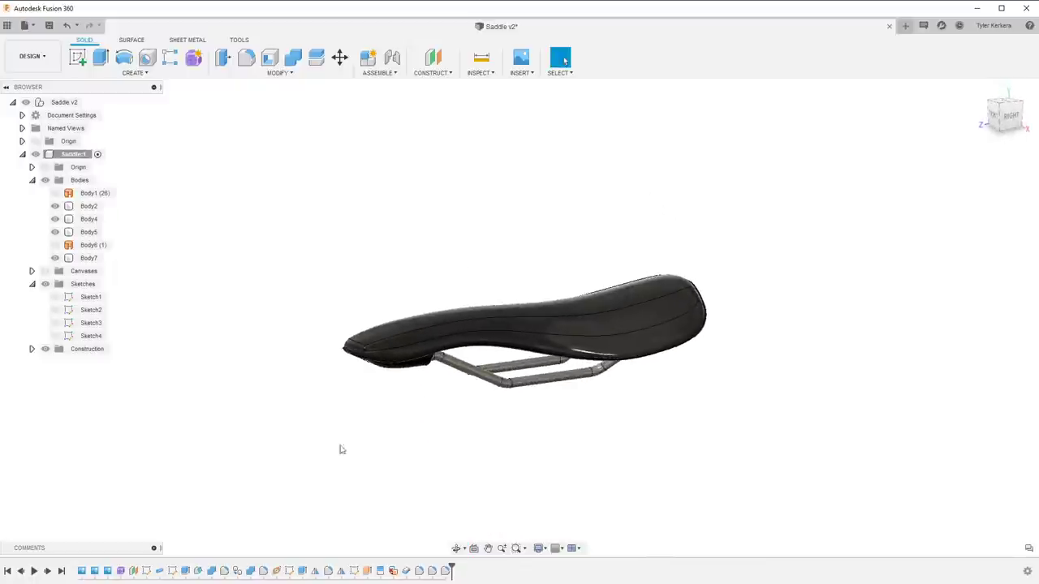